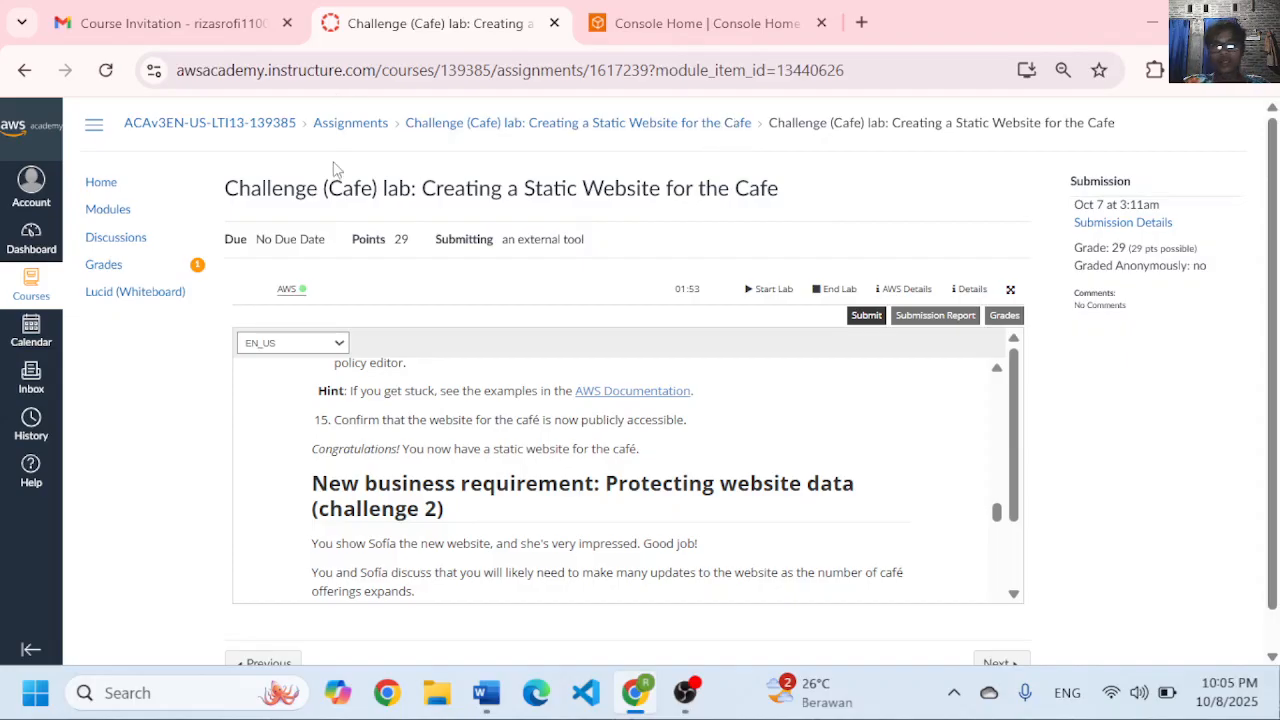
- Open the course grades and check the entry for the Challenge (Cafe) lab on creating a static website
{"action": "left_click", "coordinate": [128, 264]}
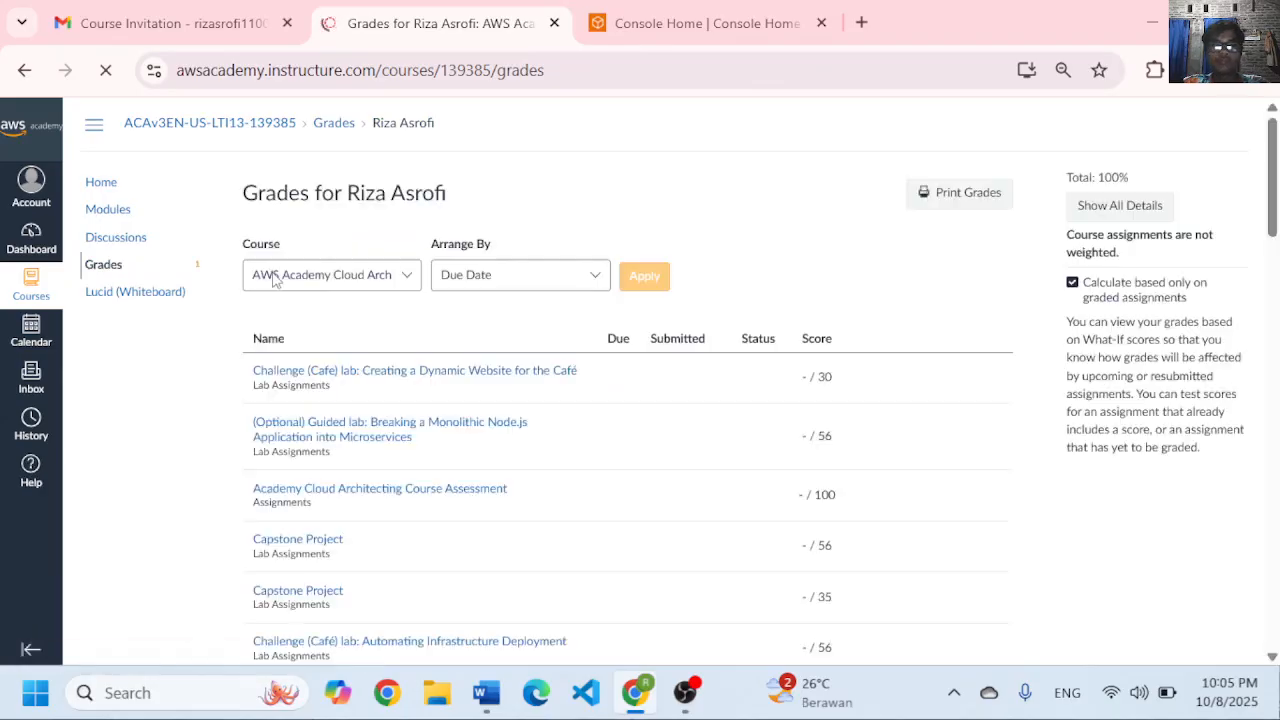
{"action": "scroll", "coordinate": [488, 400], "scroll_direction": "down", "scroll_amount": 2}
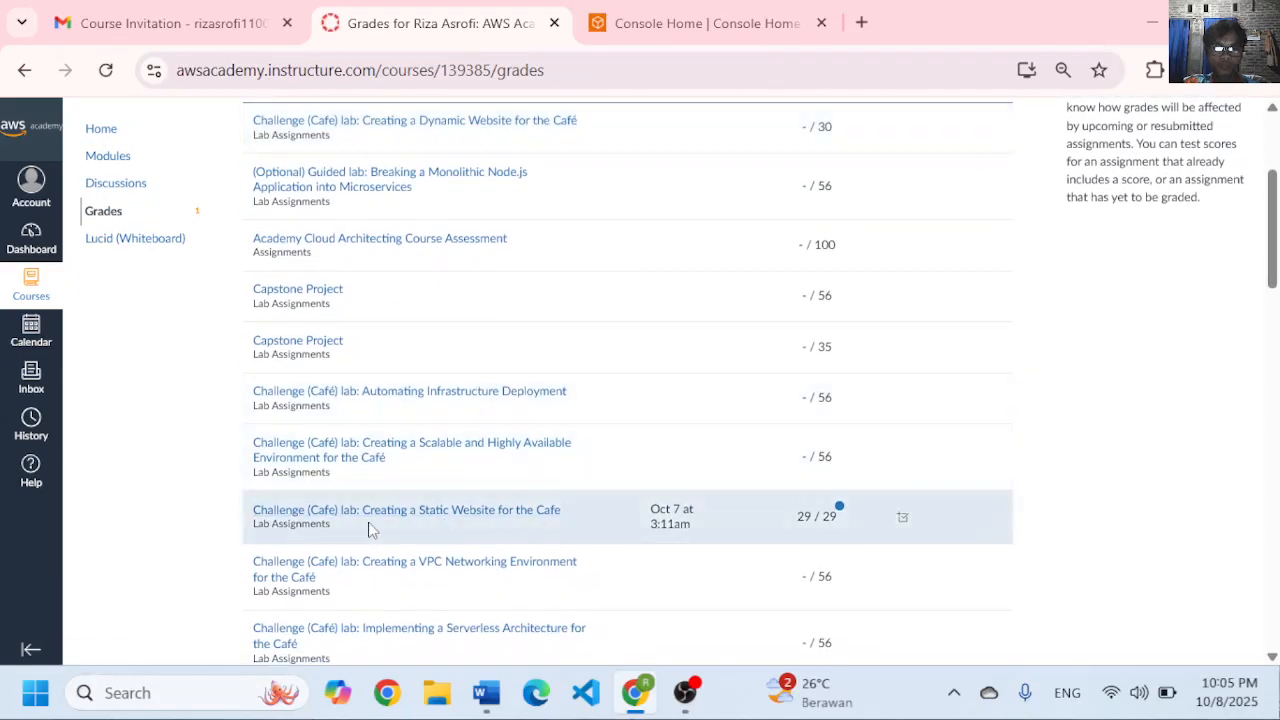
- Open the course modules and look through the list as far as Module 4: Adding a Storage Layer with Amazon S3
{"action": "left_click", "coordinate": [112, 157]}
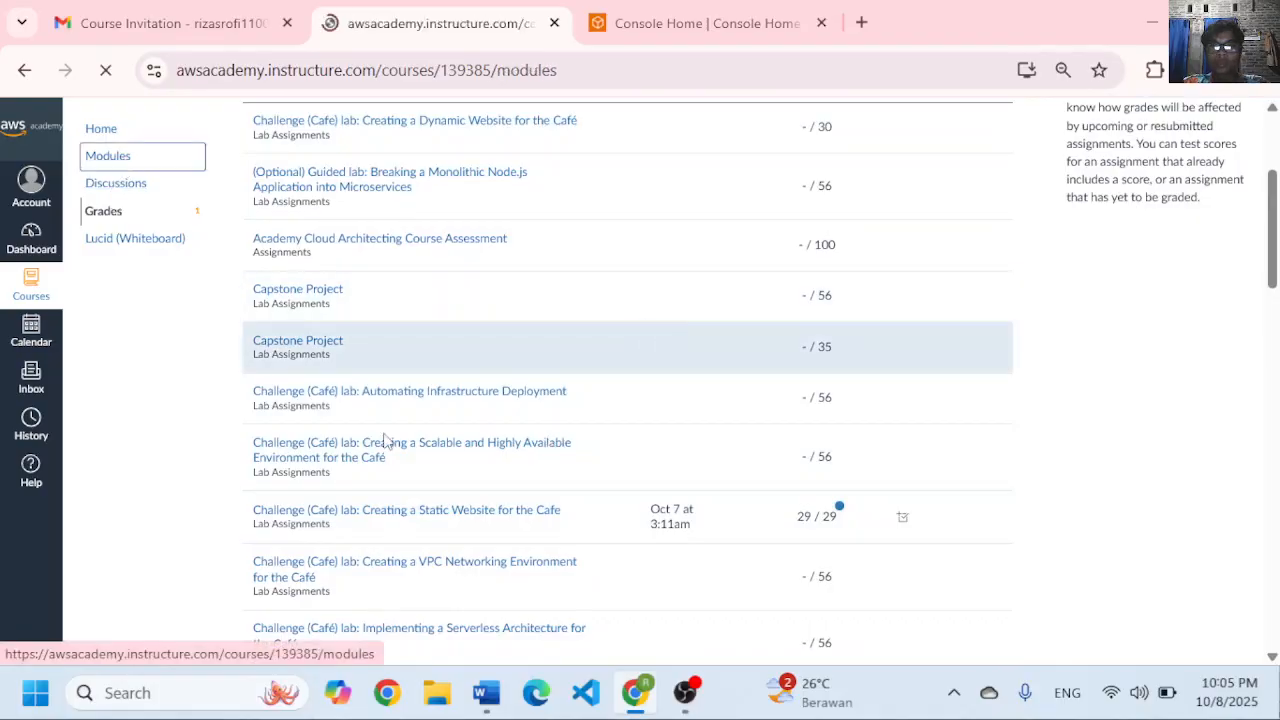
{"action": "scroll", "coordinate": [381, 430], "scroll_direction": "down", "scroll_amount": 10}
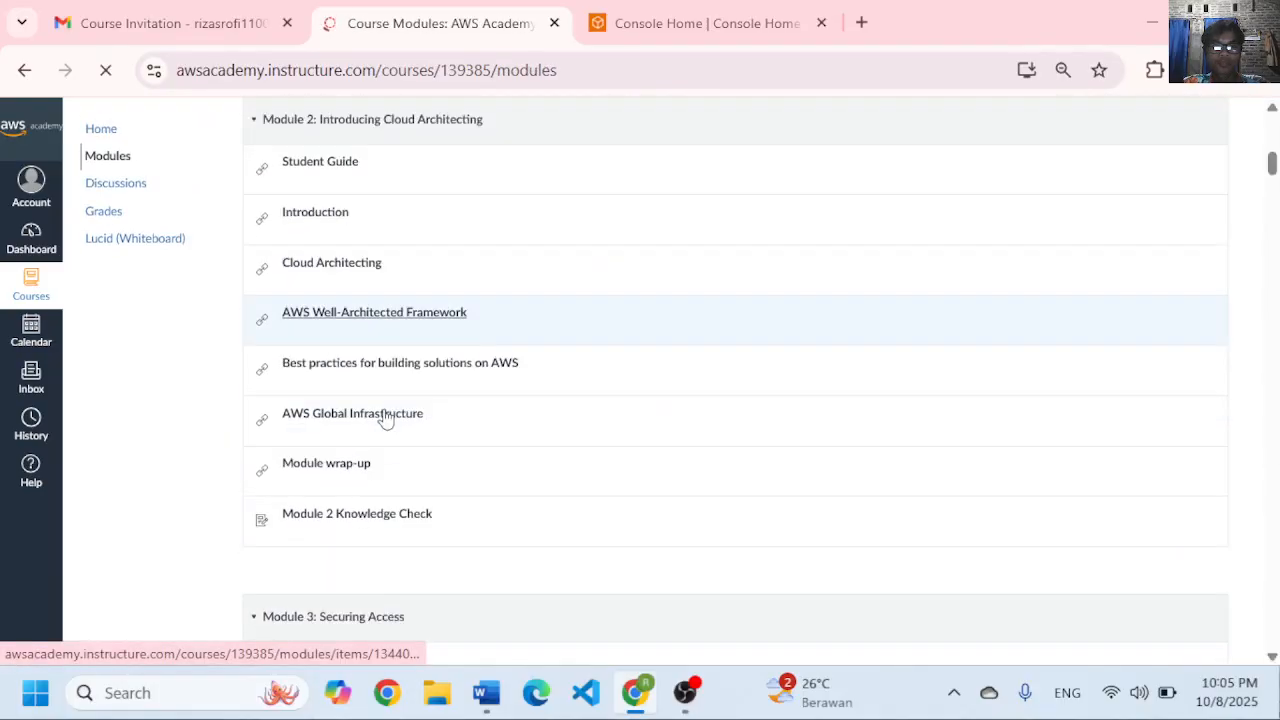
{"action": "scroll", "coordinate": [386, 418], "scroll_direction": "down", "scroll_amount": 9}
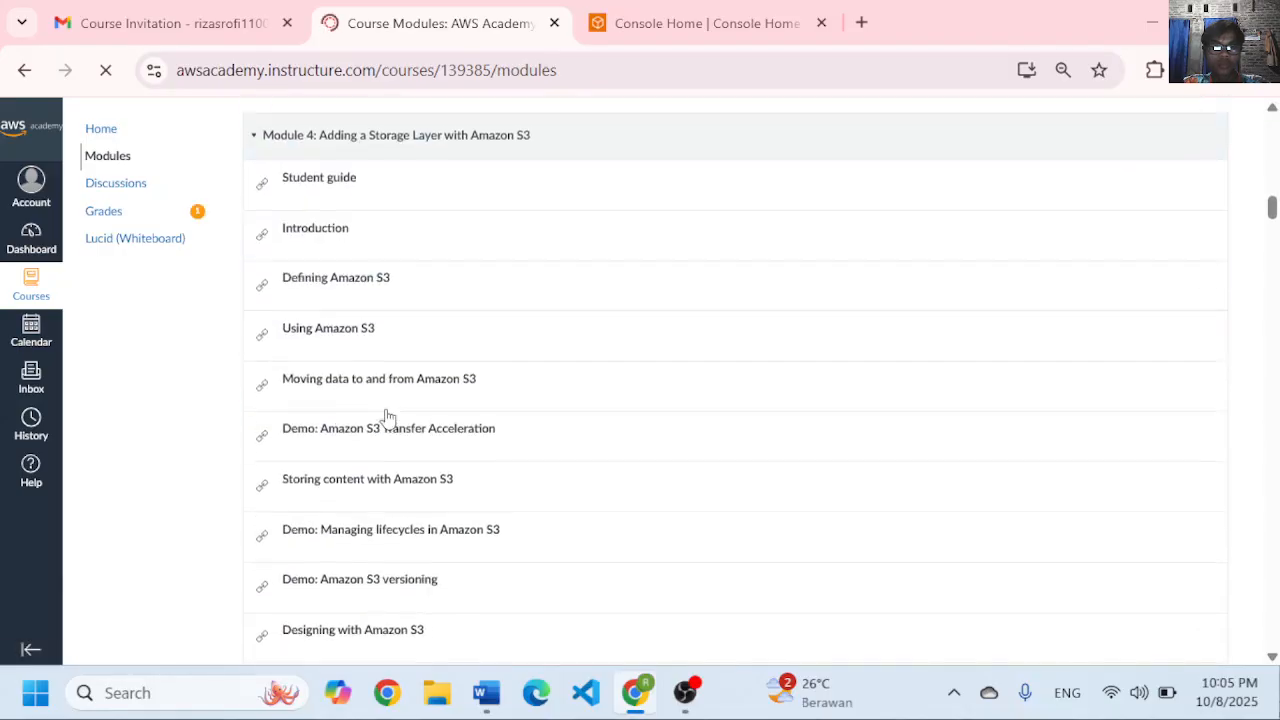
{"action": "scroll", "coordinate": [388, 420], "scroll_direction": "down", "scroll_amount": 3}
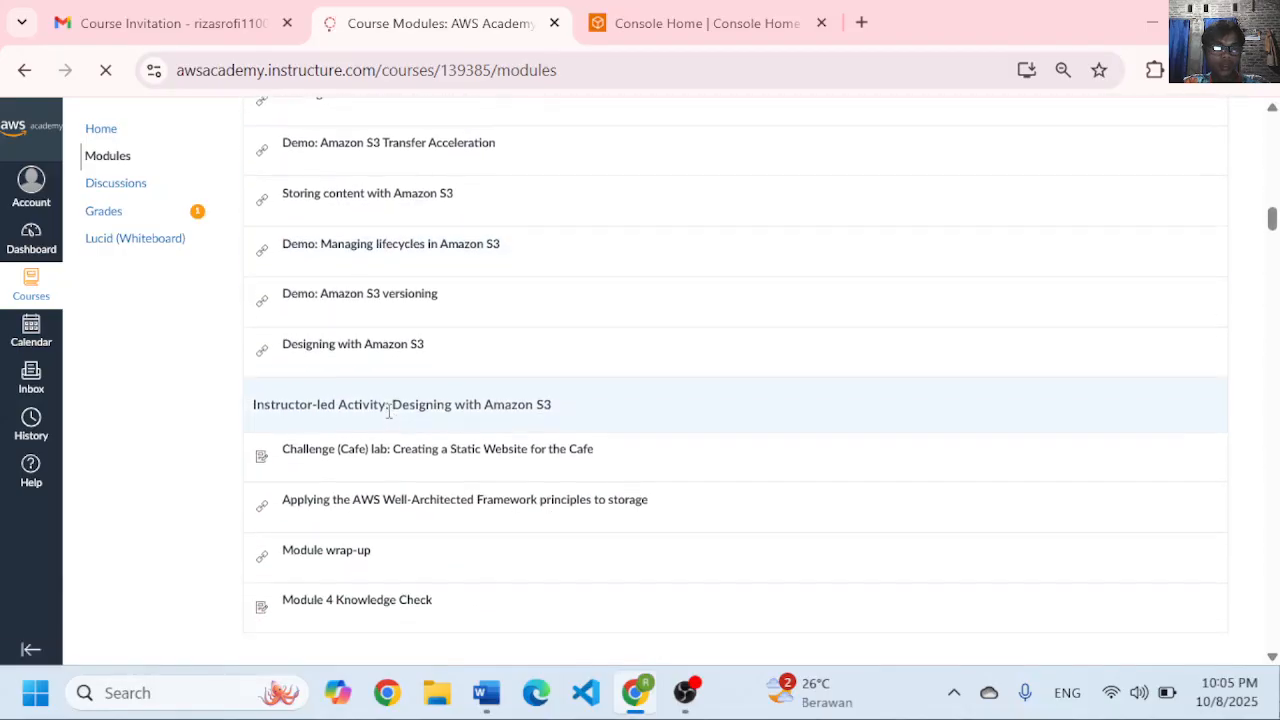
{"action": "scroll", "coordinate": [388, 420], "scroll_direction": "down", "scroll_amount": 3}
{"action": "scroll", "coordinate": [386, 420], "scroll_direction": "up", "scroll_amount": 3}
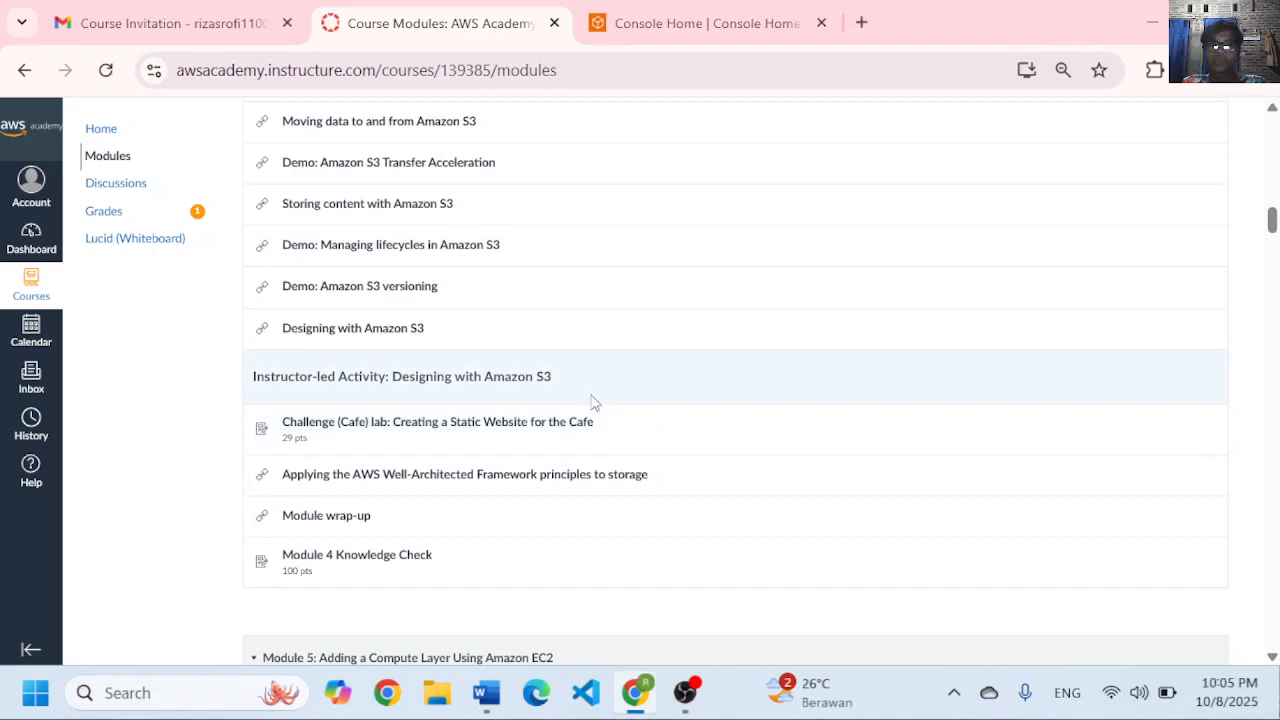
{"action": "scroll", "coordinate": [560, 402], "scroll_direction": "up", "scroll_amount": 20}
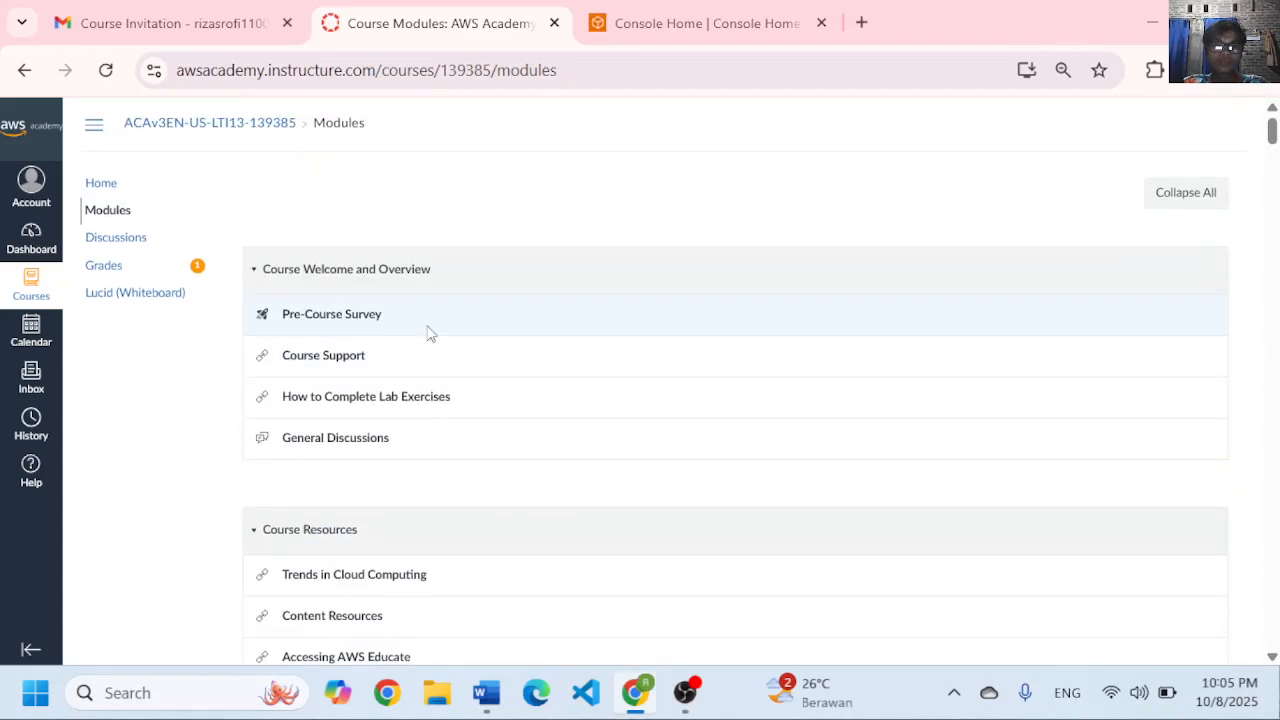
- Open the lab "Challenge (Cafe) lab: Creating a Static Website for the Cafe" from Module 4 of the course
{"action": "scroll", "coordinate": [429, 334], "scroll_direction": "down", "scroll_amount": 15}
{"action": "left_click", "coordinate": [668, 22]}
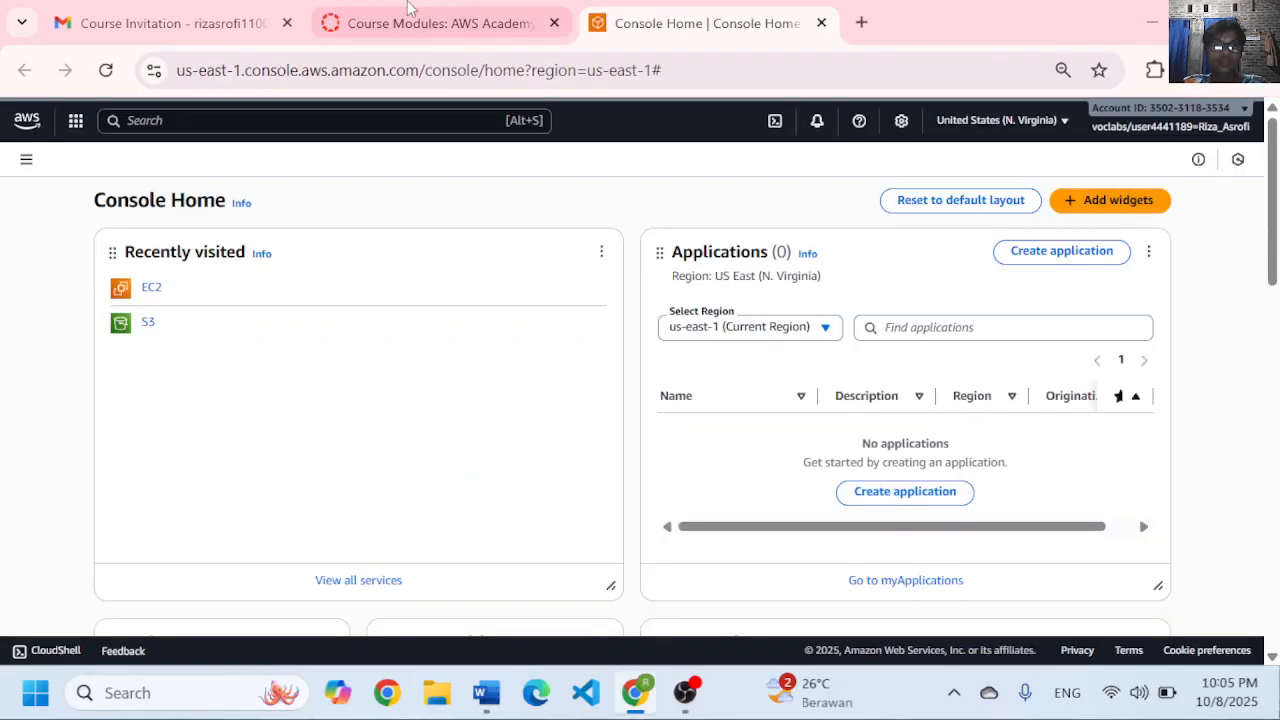
{"action": "left_click", "coordinate": [432, 18]}
{"action": "scroll", "coordinate": [300, 320], "scroll_direction": "down", "scroll_amount": 3}
{"action": "scroll", "coordinate": [295, 332], "scroll_direction": "down", "scroll_amount": 3}
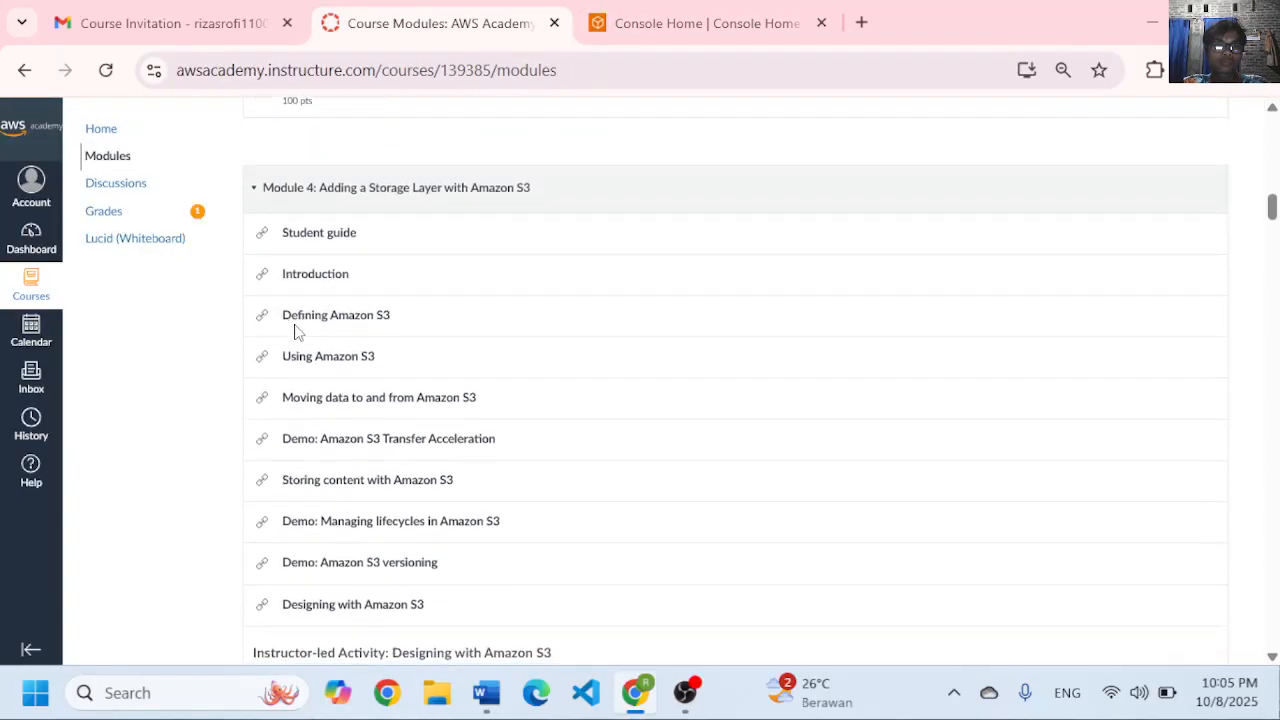
{"action": "scroll", "coordinate": [345, 320], "scroll_direction": "down", "scroll_amount": 2}
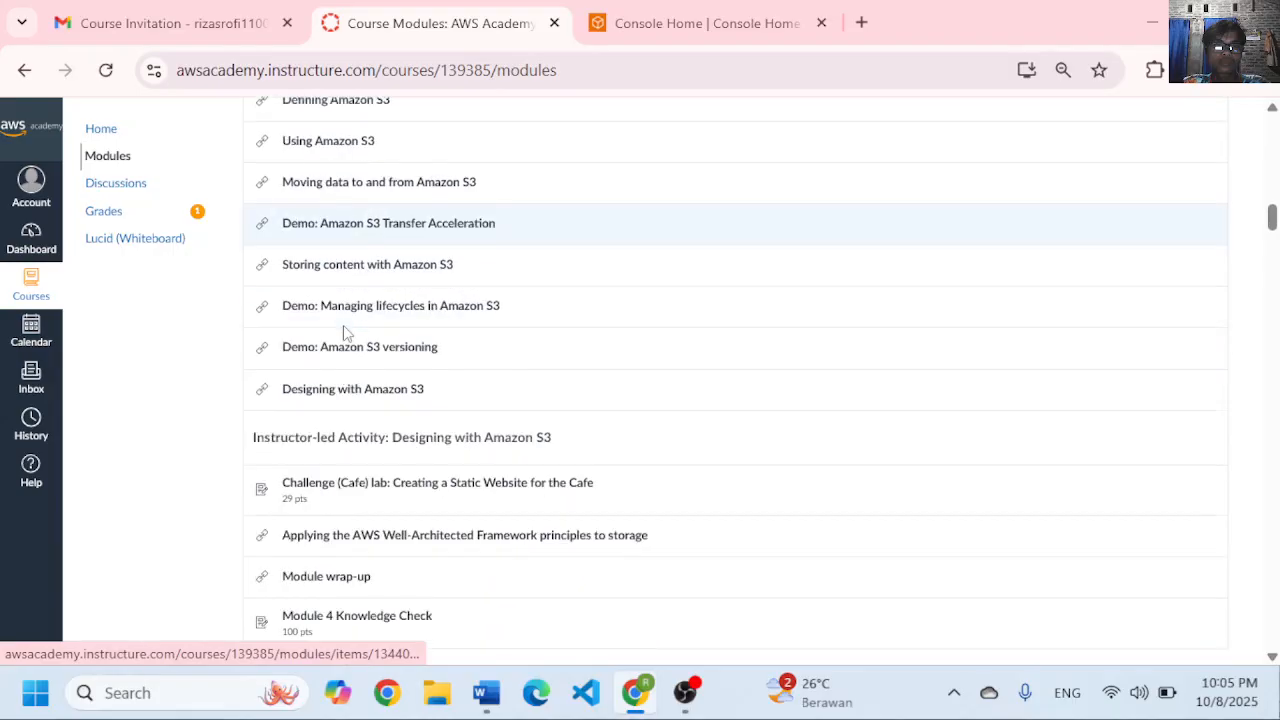
{"action": "left_click", "coordinate": [364, 399]}
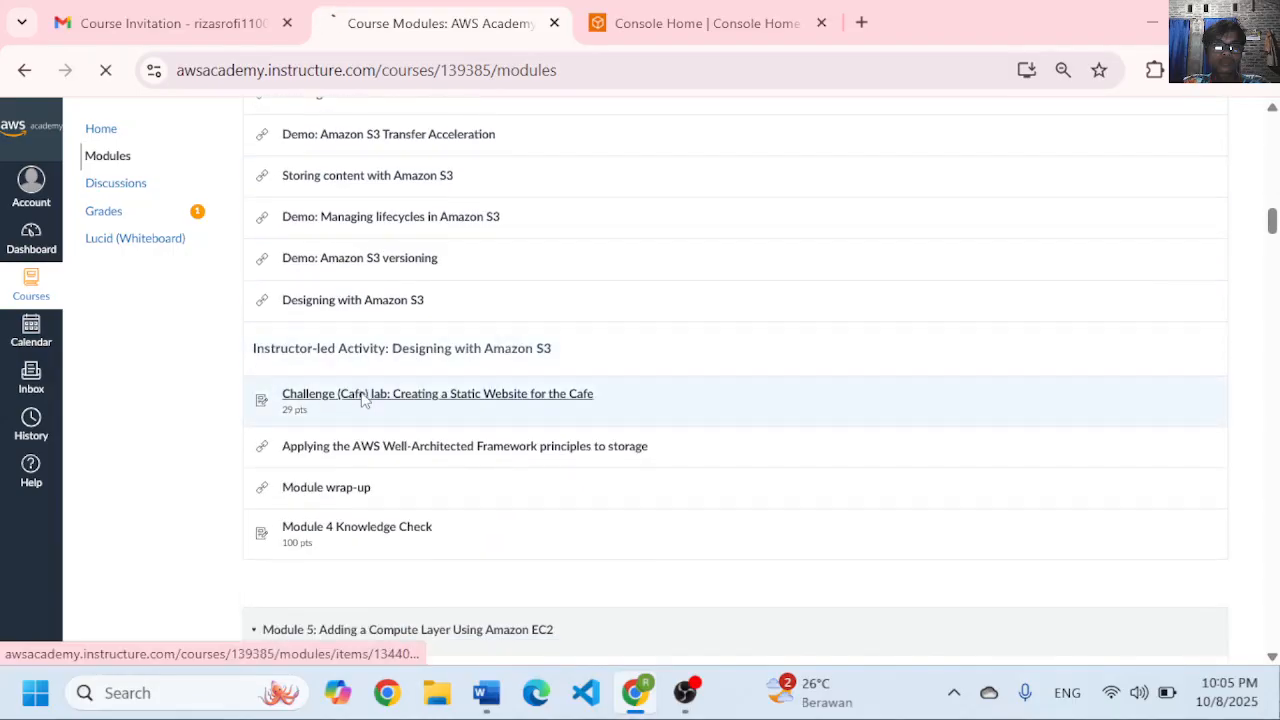
{"action": "left_click", "coordinate": [697, 10]}
{"action": "left_click", "coordinate": [492, 12]}
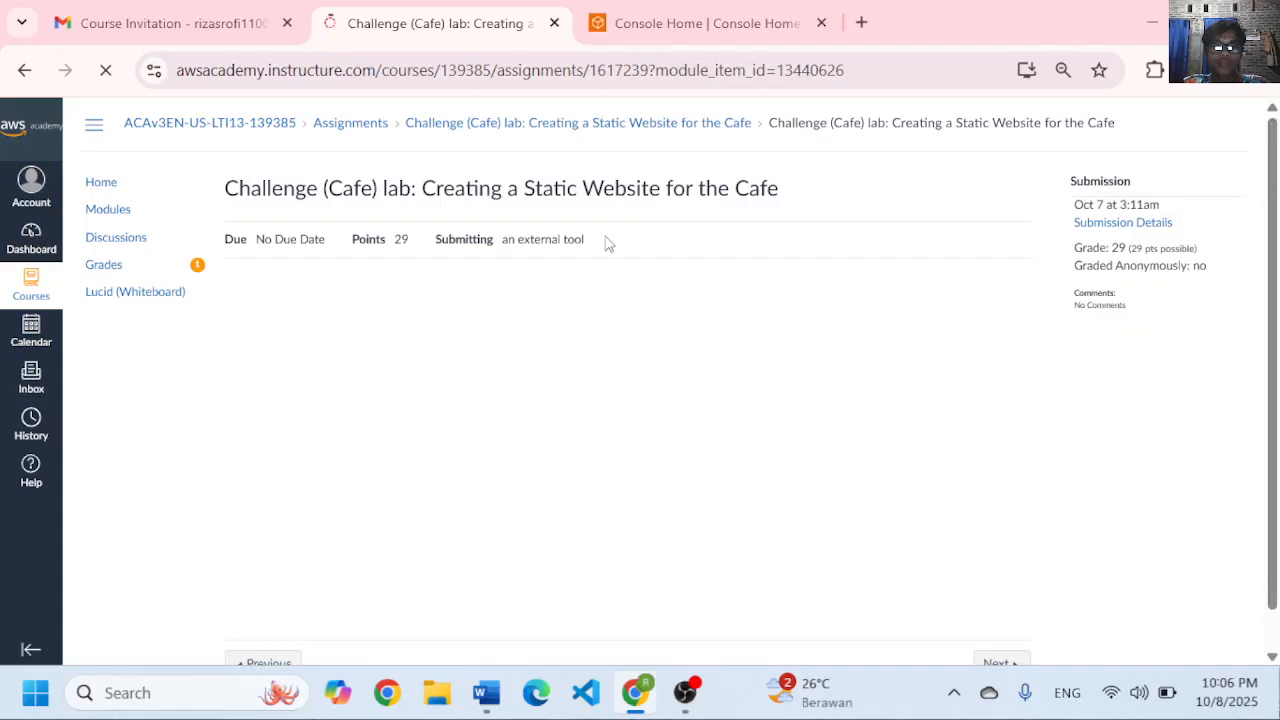
{"action": "left_click", "coordinate": [708, 10]}
{"action": "left_click", "coordinate": [352, 16]}
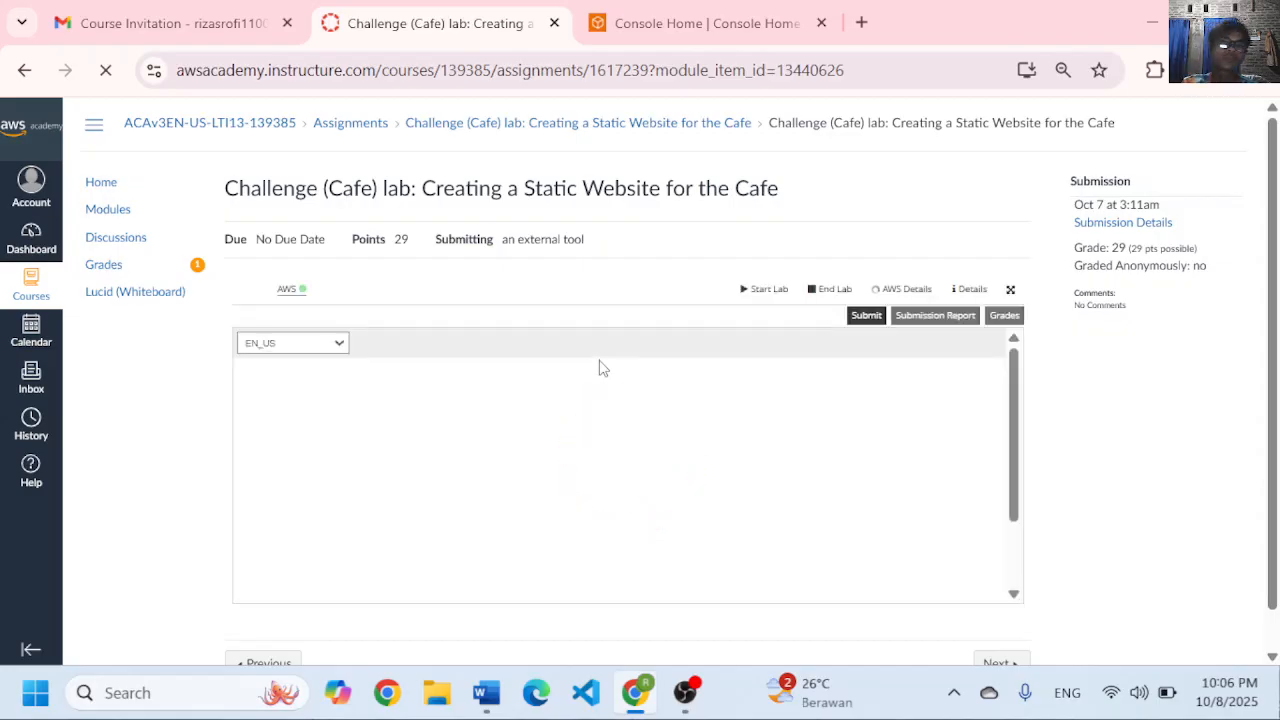
- Read the lab instructions from the scenario and architecture through starting the lab to Task 1 on extracting the files
{"action": "scroll", "coordinate": [603, 343], "scroll_direction": "down", "scroll_amount": 1}
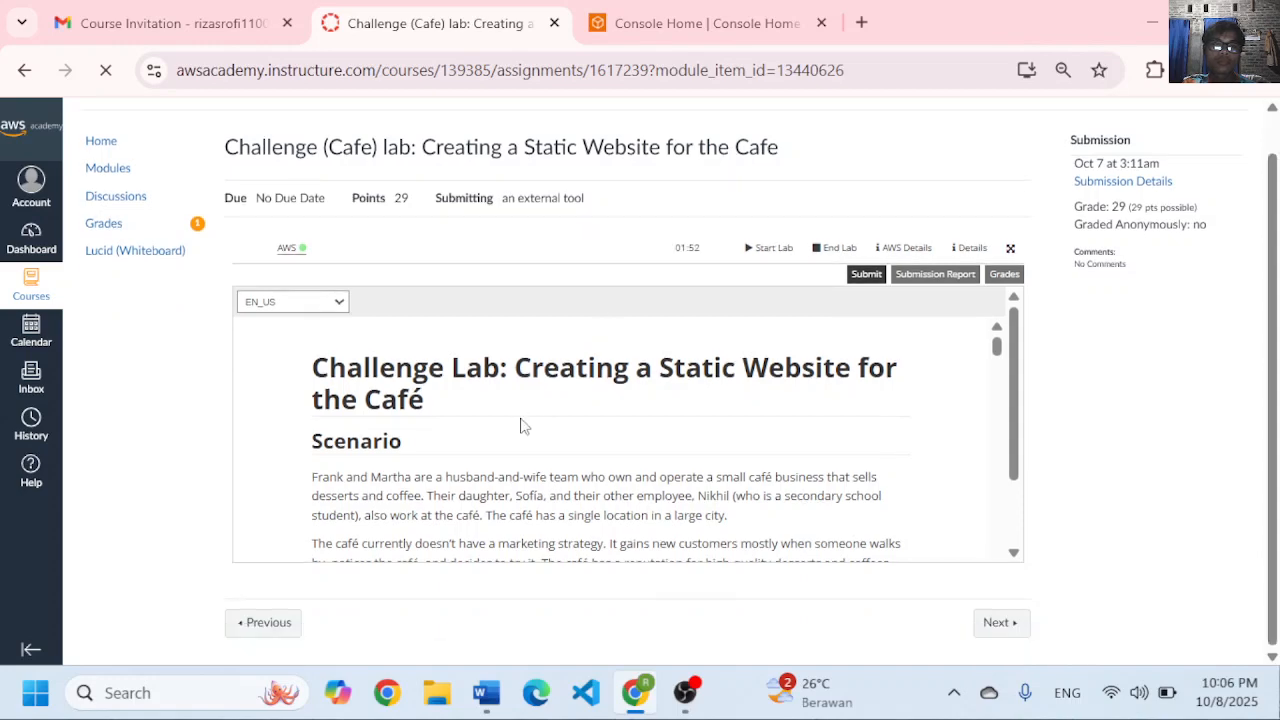
{"action": "scroll", "coordinate": [543, 398], "scroll_direction": "down", "scroll_amount": 5}
{"action": "scroll", "coordinate": [548, 395], "scroll_direction": "down", "scroll_amount": 7}
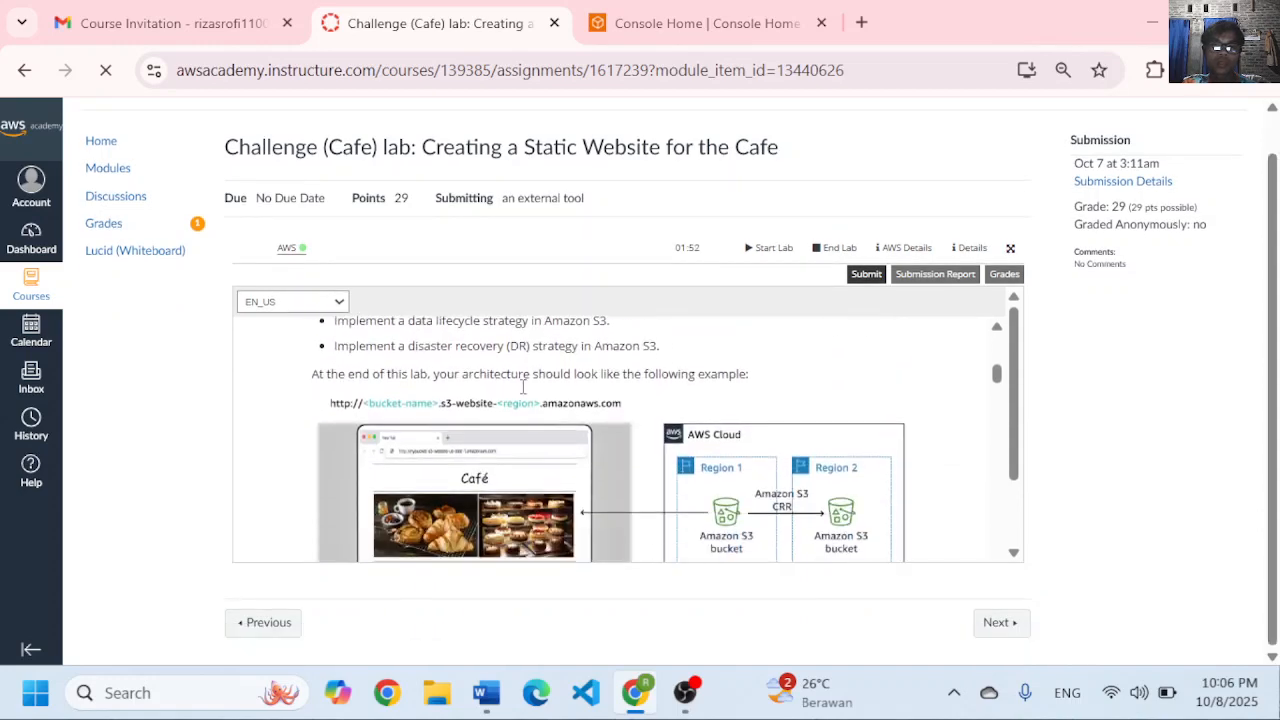
{"action": "scroll", "coordinate": [487, 428], "scroll_direction": "down", "scroll_amount": 6}
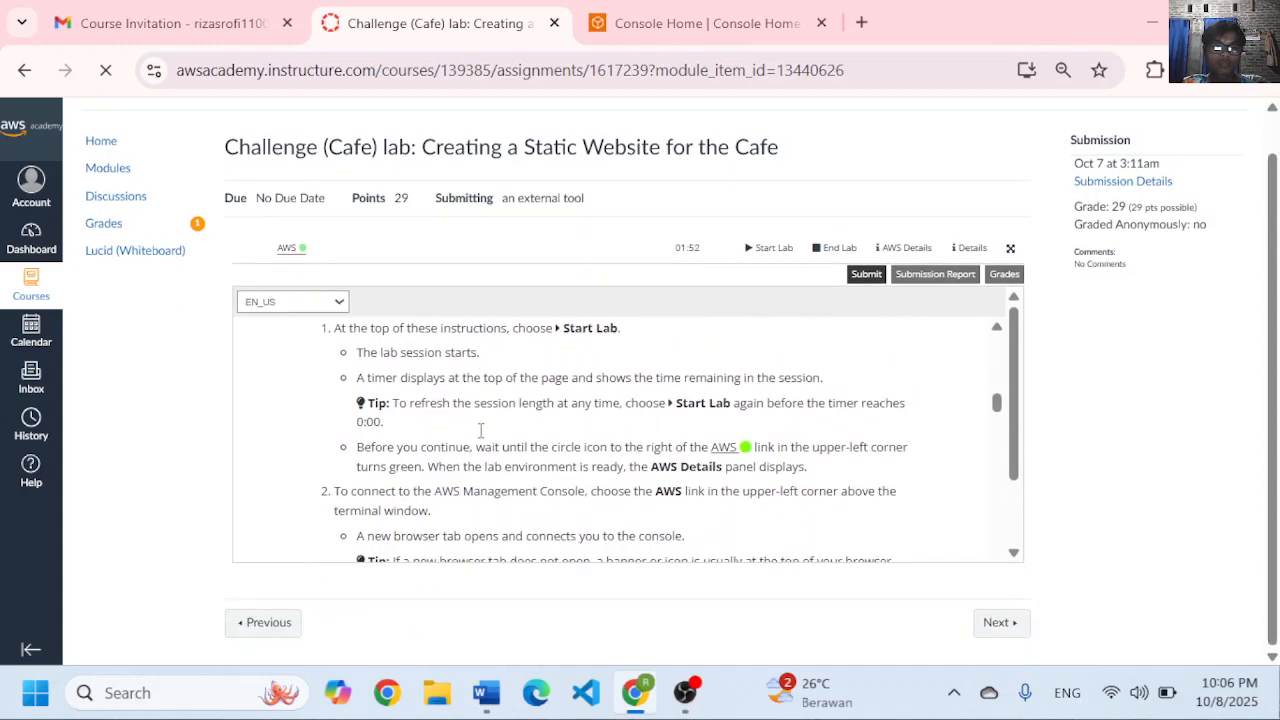
{"action": "scroll", "coordinate": [490, 413], "scroll_direction": "up", "scroll_amount": 2}
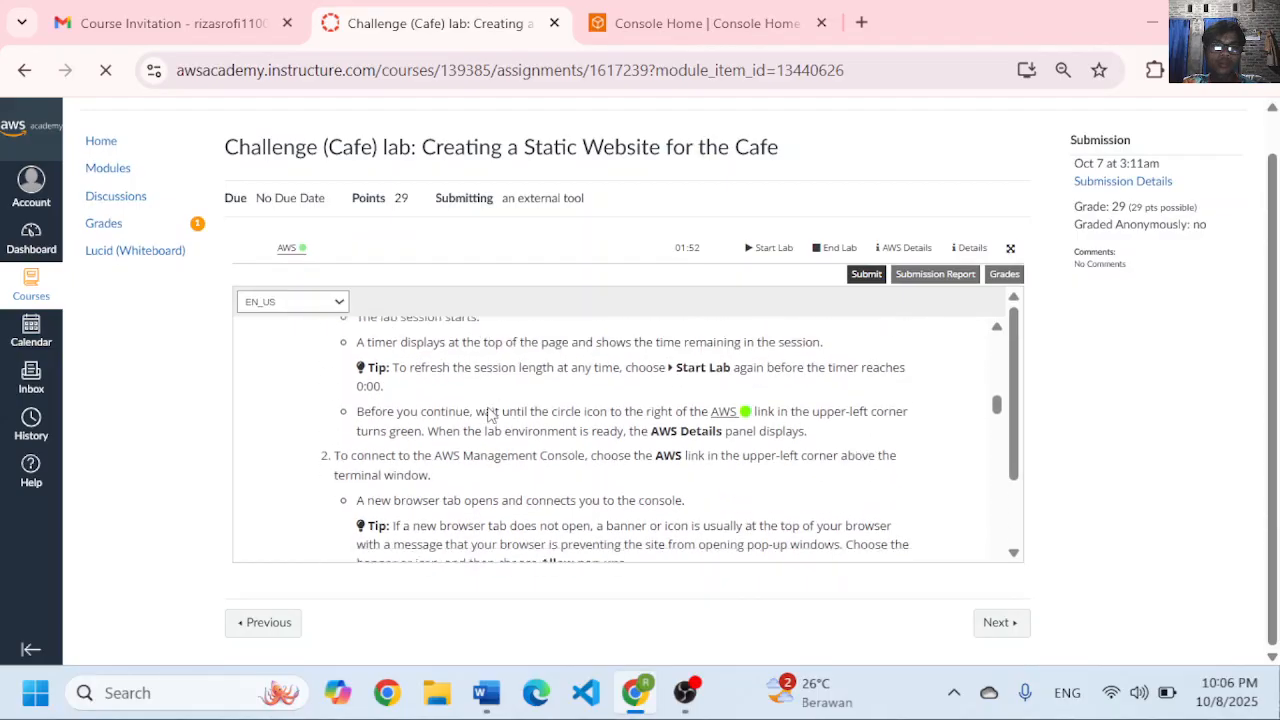
{"action": "scroll", "coordinate": [490, 415], "scroll_direction": "down", "scroll_amount": 5}
{"action": "scroll", "coordinate": [490, 415], "scroll_direction": "down", "scroll_amount": 1}
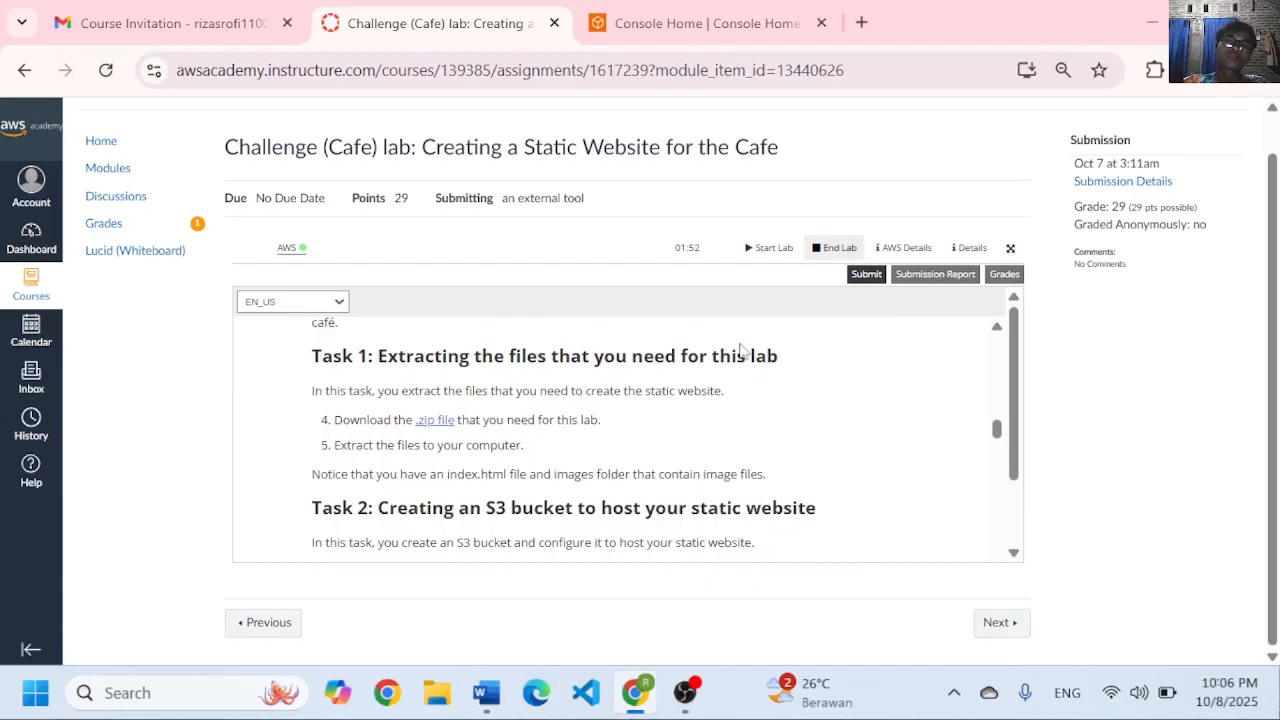
{"action": "left_click", "coordinate": [731, 14]}
{"action": "left_click", "coordinate": [450, 22]}
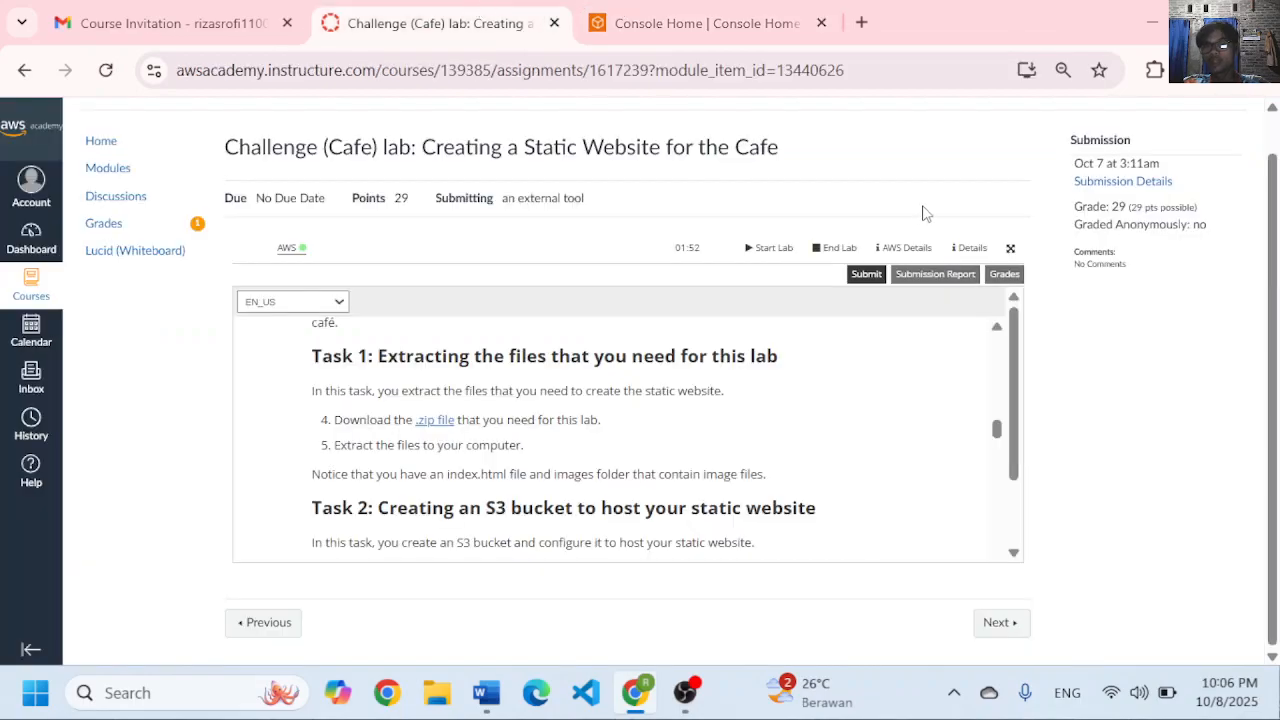
- Open the browser's download history and locate the downloaded static-website zip file
{"action": "key", "text": "ctrl+j"}
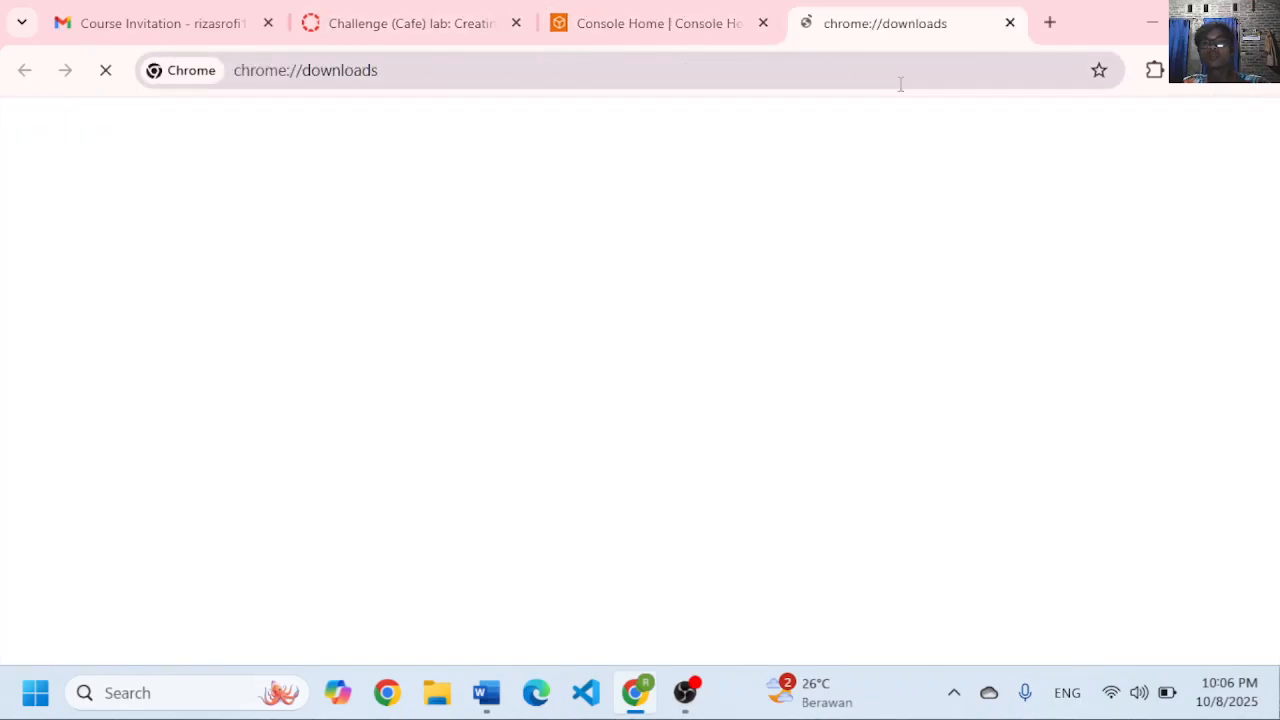
{"action": "scroll", "coordinate": [537, 379], "scroll_direction": "down", "scroll_amount": 1}
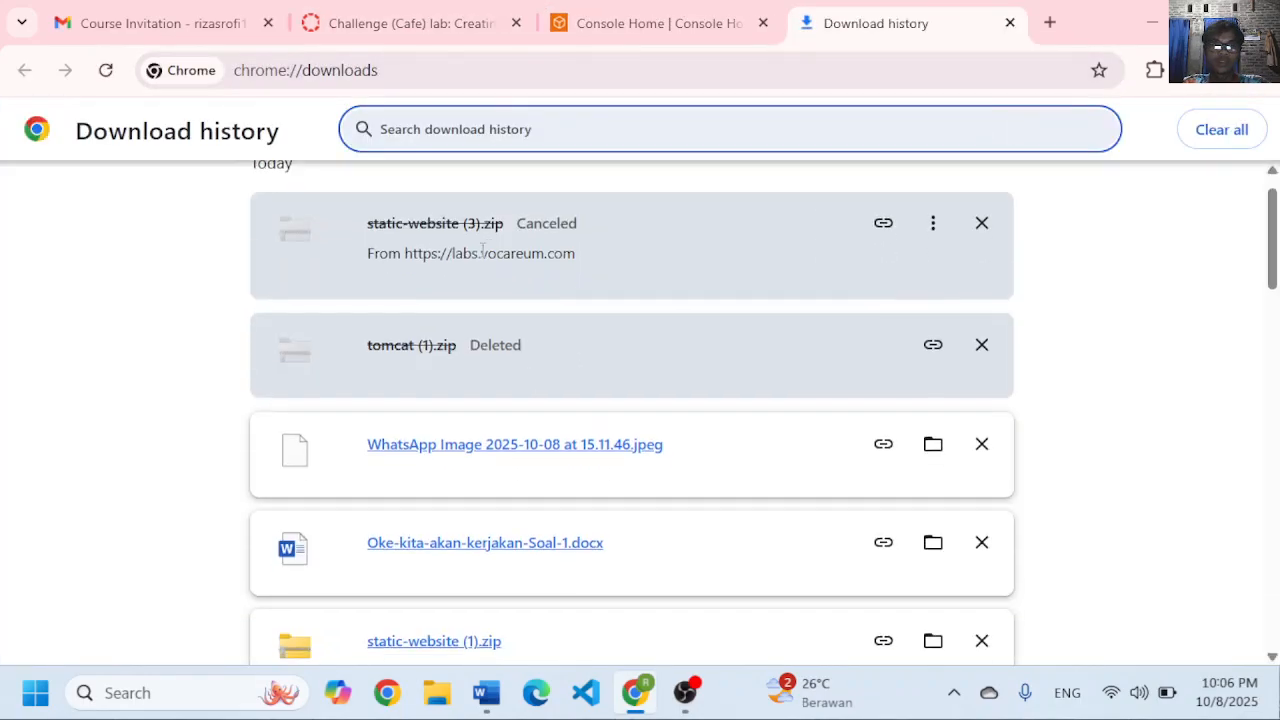
{"action": "scroll", "coordinate": [480, 350], "scroll_direction": "down", "scroll_amount": 3}
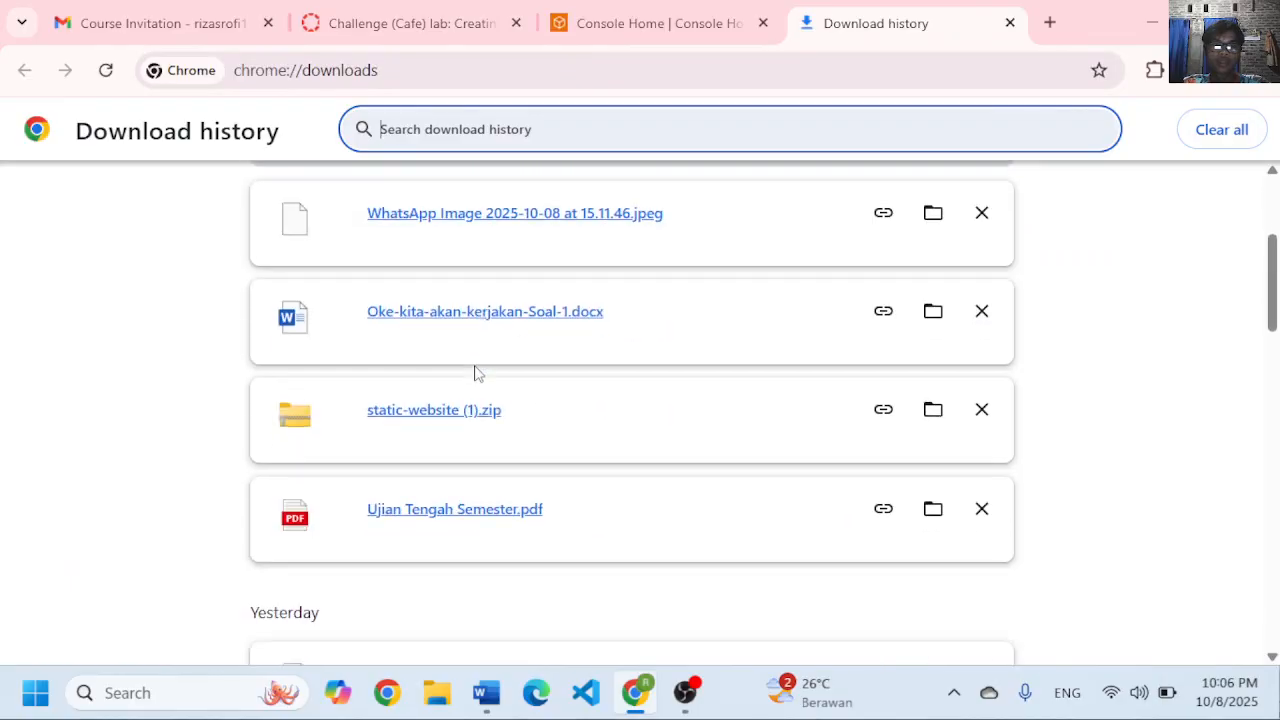
- Return to the lab page and read the Task 1 instructions on downloading and extracting the zip file
{"action": "left_click", "coordinate": [586, 12]}
{"action": "left_click", "coordinate": [499, 8]}
{"action": "scroll", "coordinate": [457, 440], "scroll_direction": "down", "scroll_amount": 1}
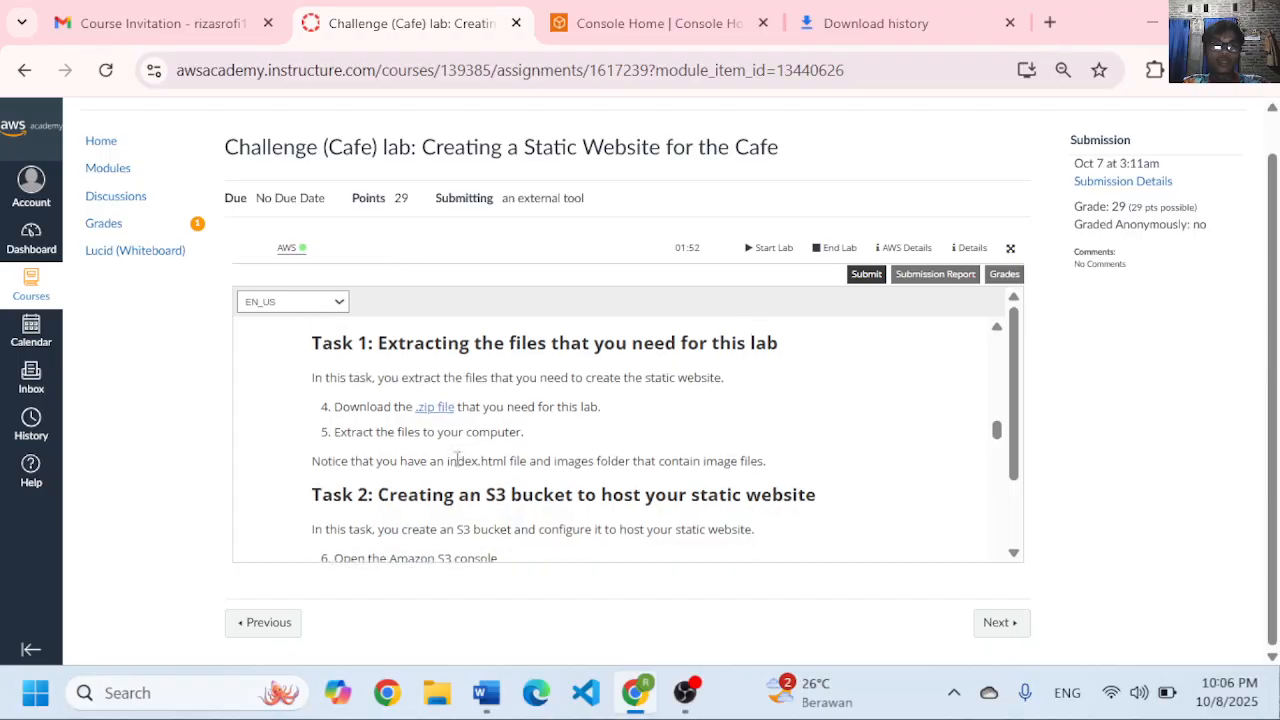
{"action": "scroll", "coordinate": [376, 423], "scroll_direction": "down", "scroll_amount": 1}
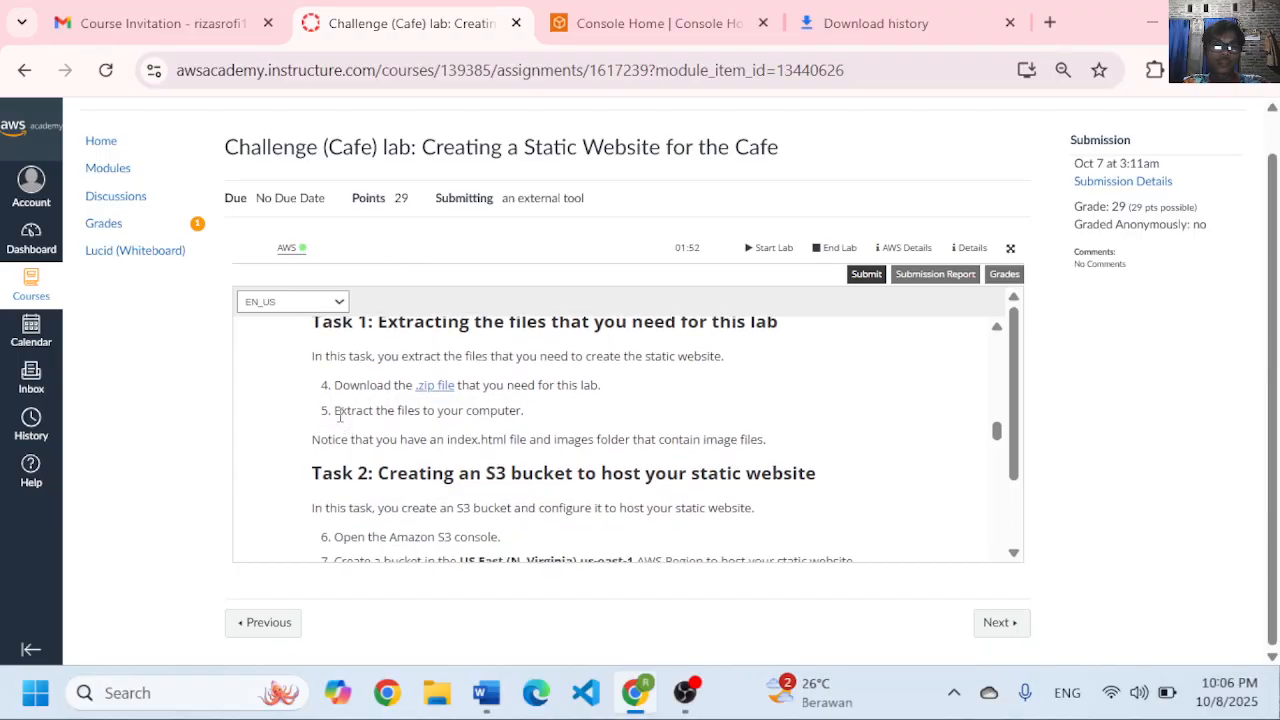
{"action": "left_click_drag", "start_coordinate": [333, 416], "coordinate": [540, 414]}
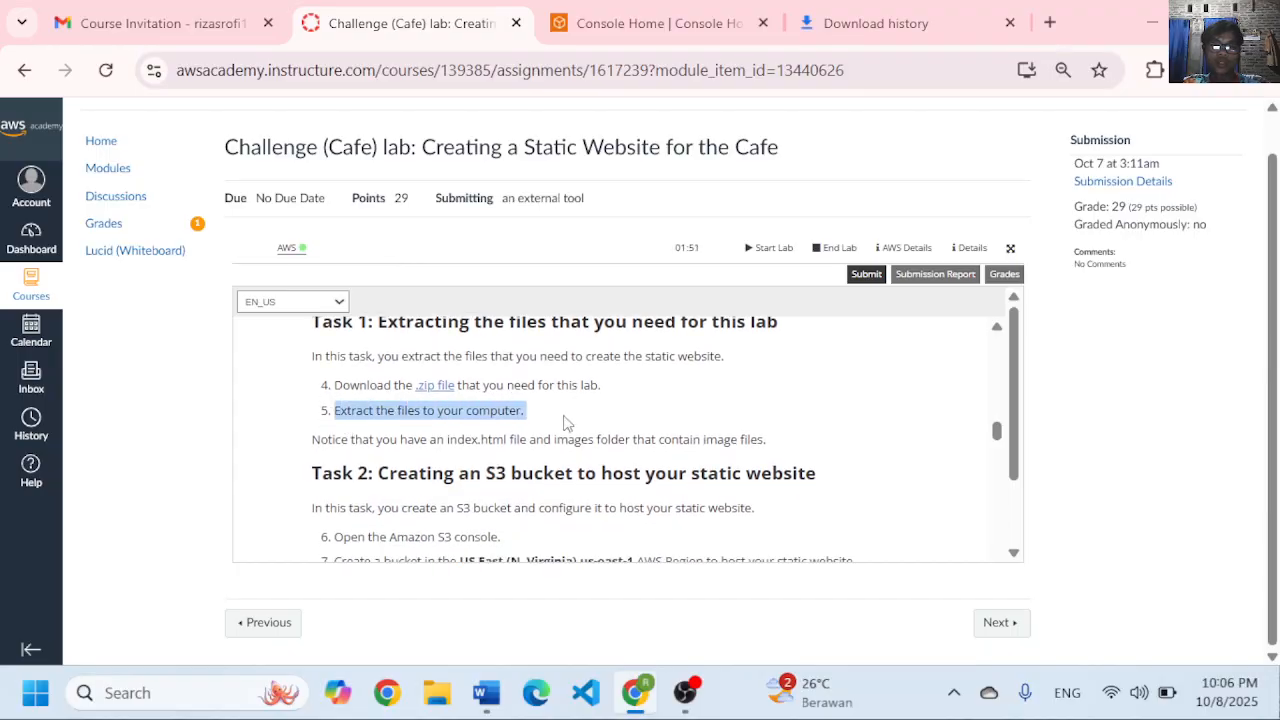
{"action": "left_click", "coordinate": [565, 423]}
- Read the Task 2 instructions on creating an S3 bucket and enabling static website hosting, highlighting the step on opening the S3 console
{"action": "scroll", "coordinate": [566, 420], "scroll_direction": "down", "scroll_amount": 4}
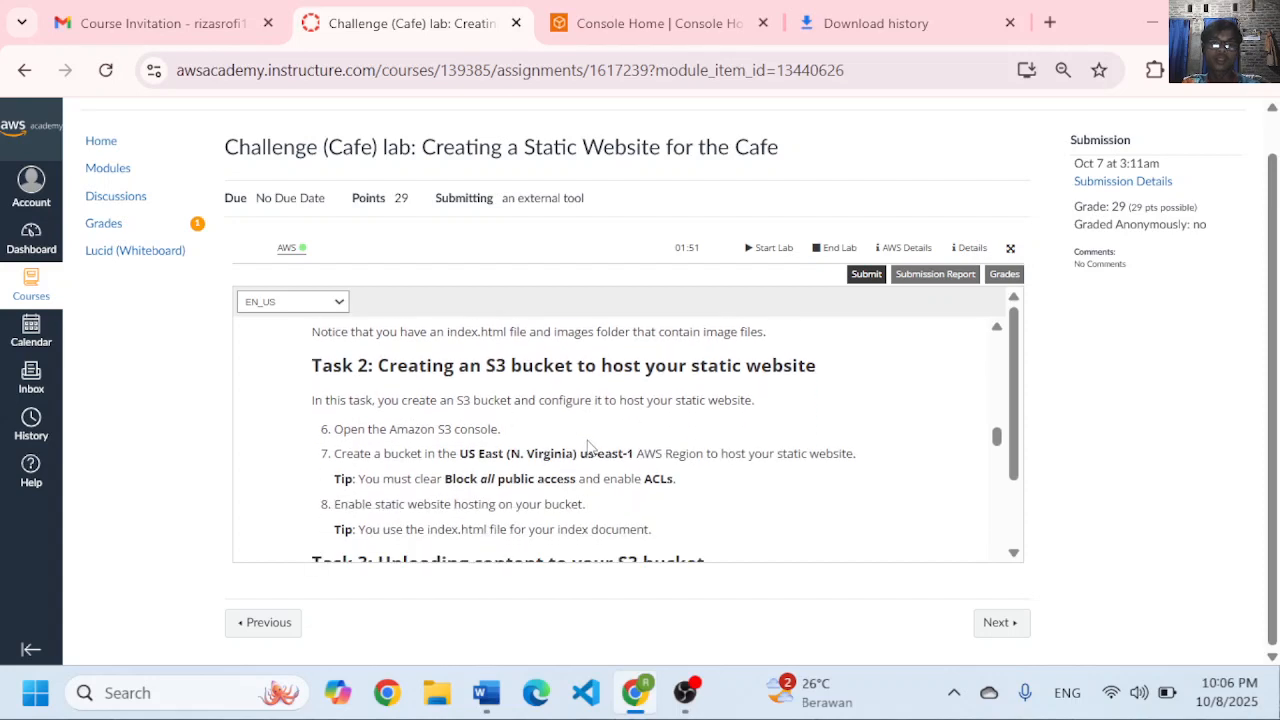
{"action": "scroll", "coordinate": [590, 445], "scroll_direction": "down", "scroll_amount": 1}
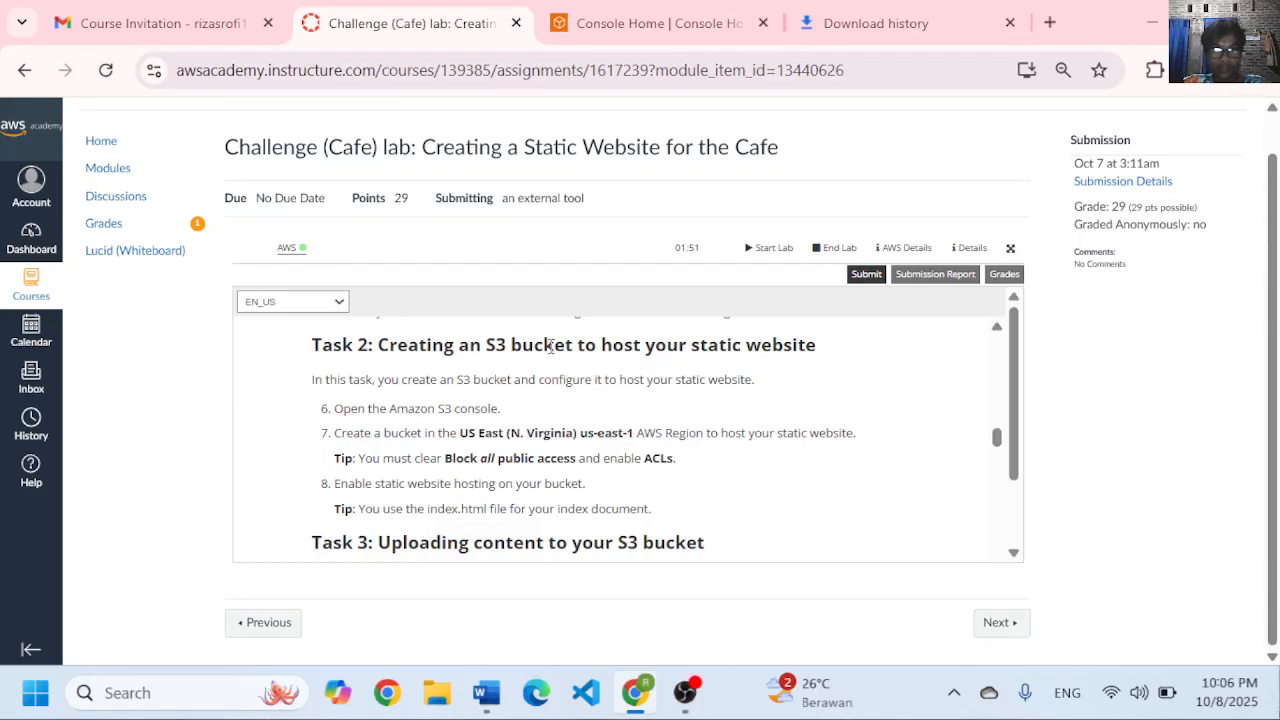
{"action": "scroll", "coordinate": [551, 346], "scroll_direction": "down", "scroll_amount": 1}
{"action": "scroll", "coordinate": [553, 346], "scroll_direction": "up", "scroll_amount": 1}
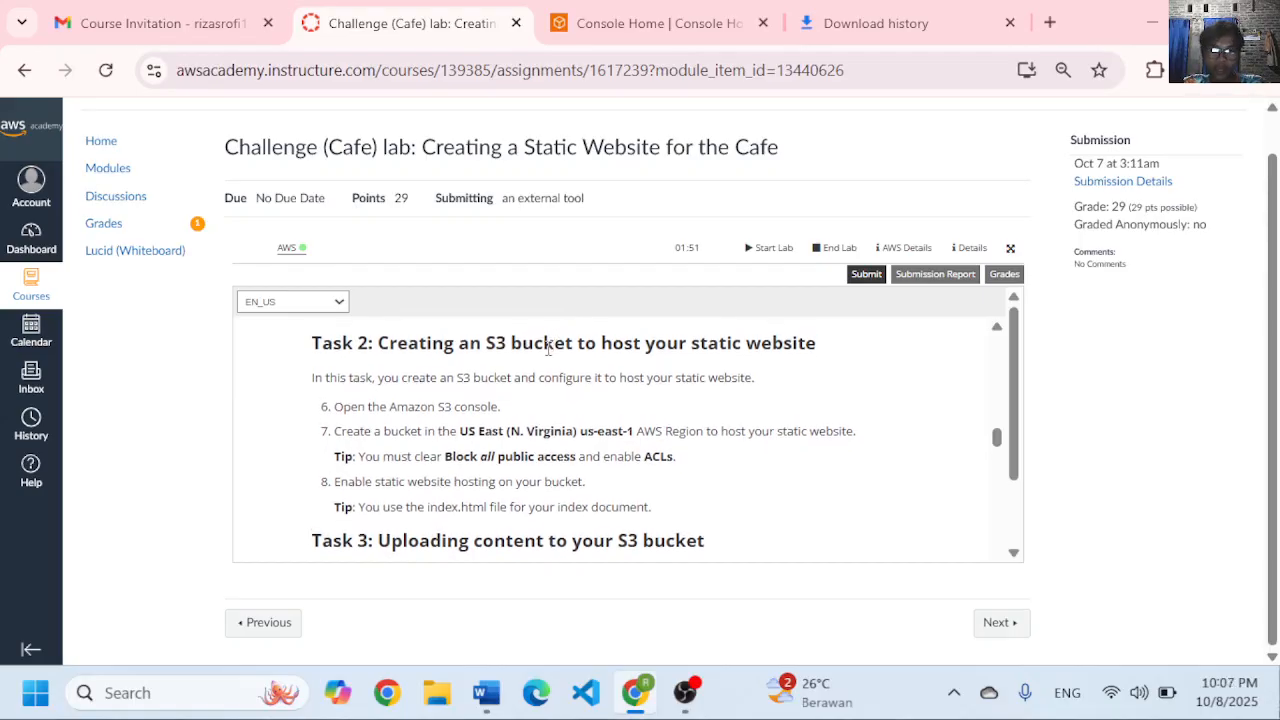
{"action": "scroll", "coordinate": [548, 348], "scroll_direction": "down", "scroll_amount": 1}
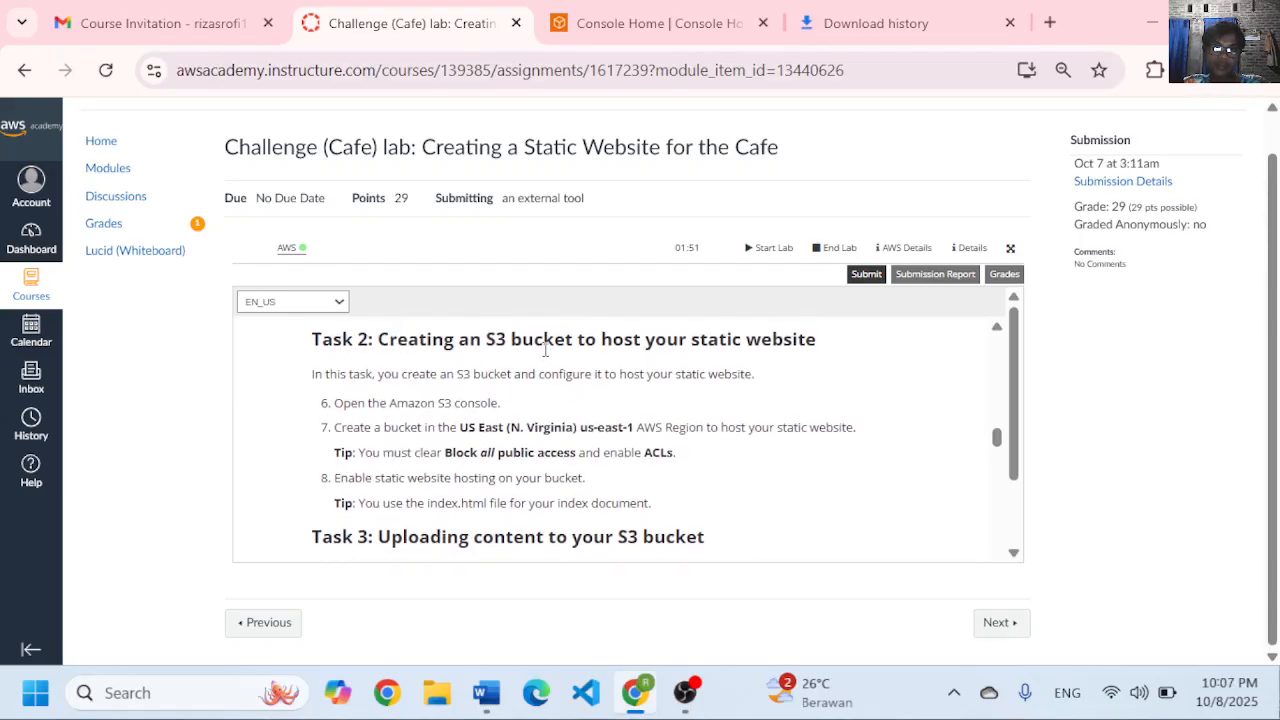
{"action": "scroll", "coordinate": [545, 350], "scroll_direction": "up", "scroll_amount": 1}
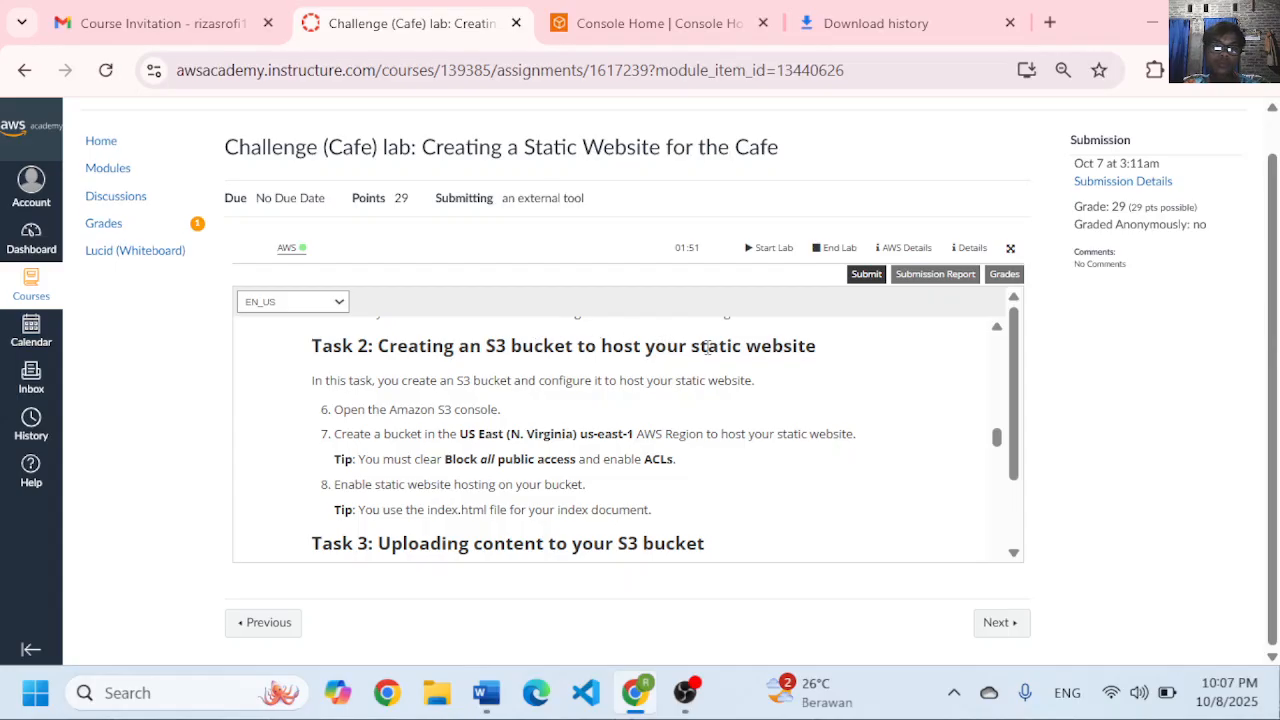
{"action": "scroll", "coordinate": [549, 410], "scroll_direction": "down", "scroll_amount": 2}
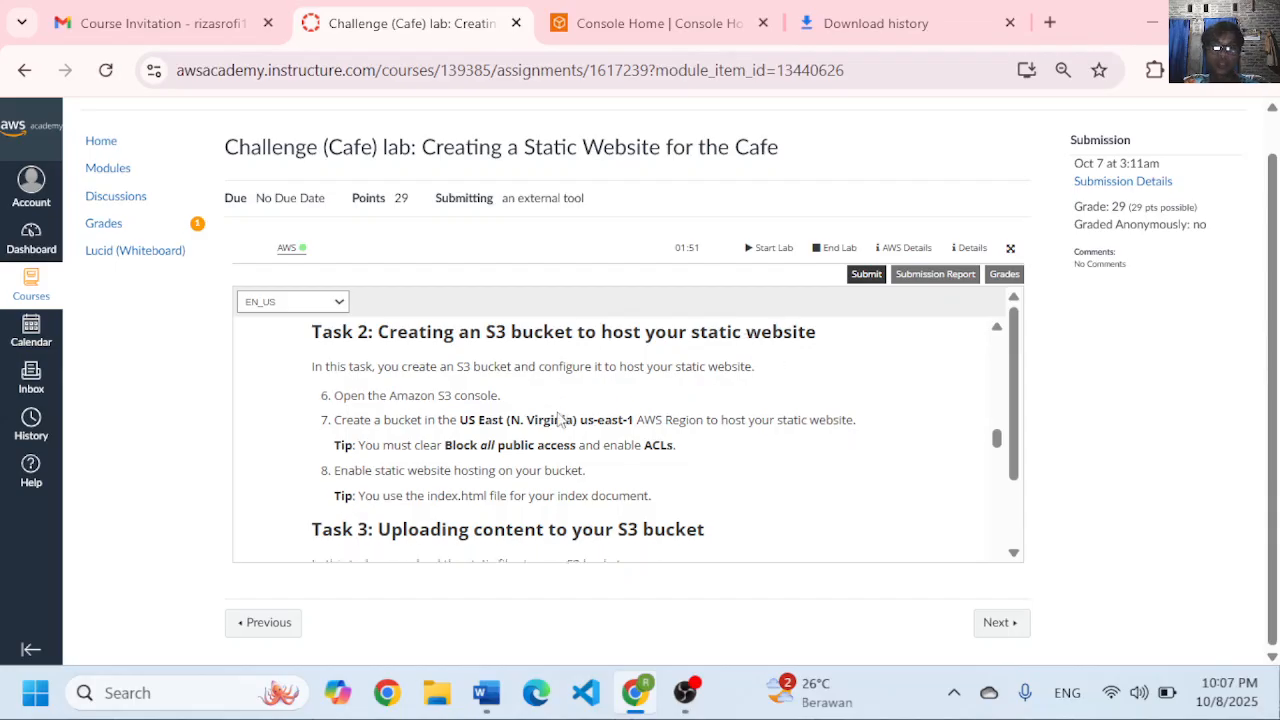
{"action": "scroll", "coordinate": [368, 397], "scroll_direction": "up", "scroll_amount": 1}
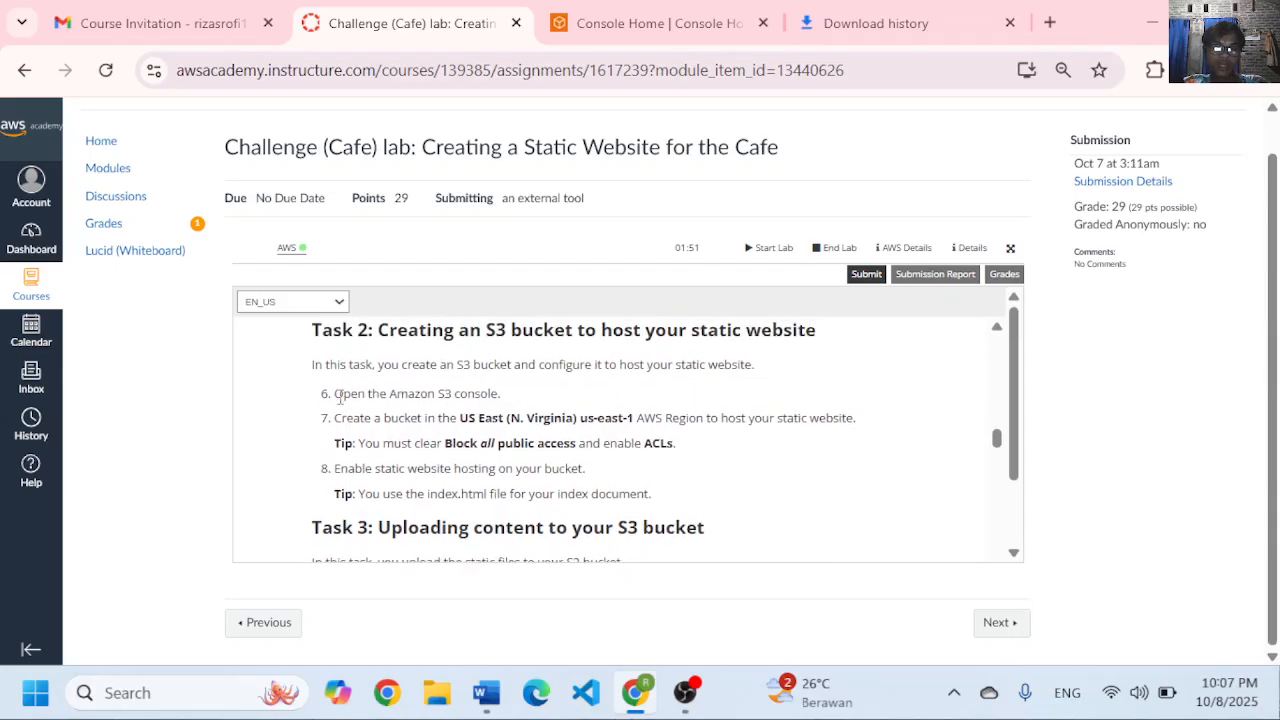
{"action": "left_click_drag", "start_coordinate": [340, 397], "coordinate": [487, 386]}
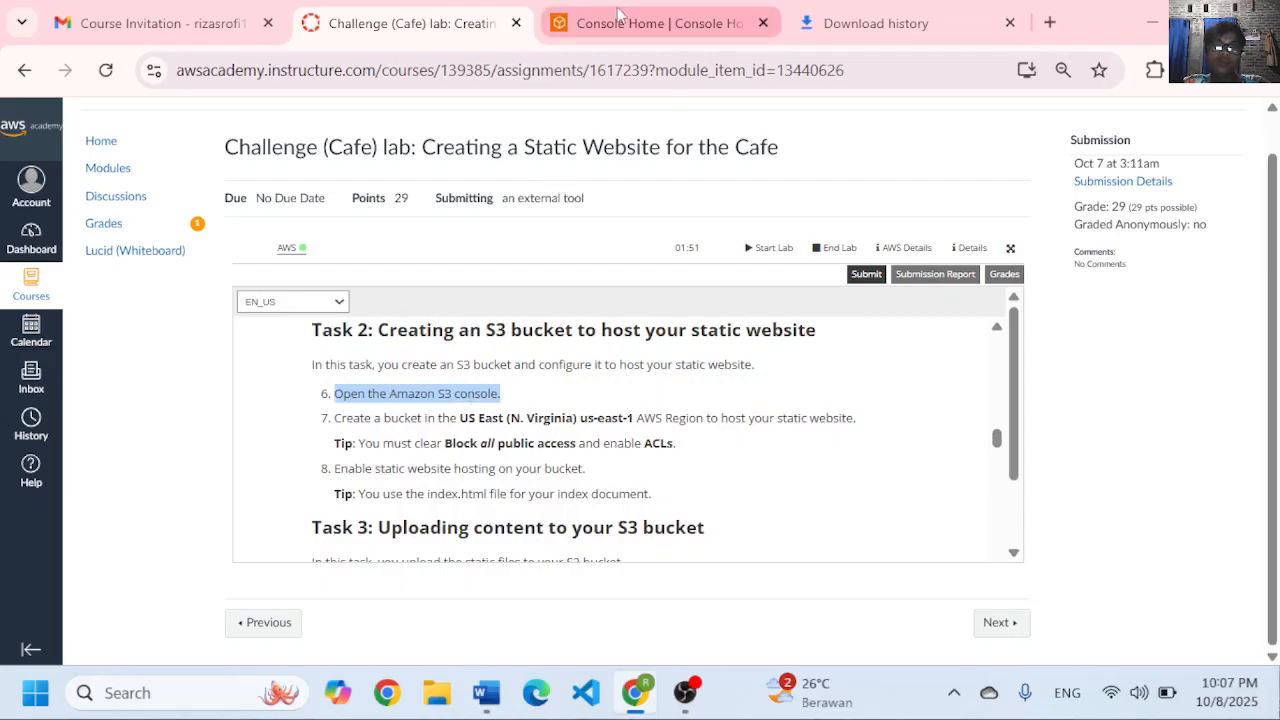
- Check the Task 2 lab instructions and open the S3 service from the AWS Console Home's recently visited services
{"action": "left_click", "coordinate": [755, 8]}
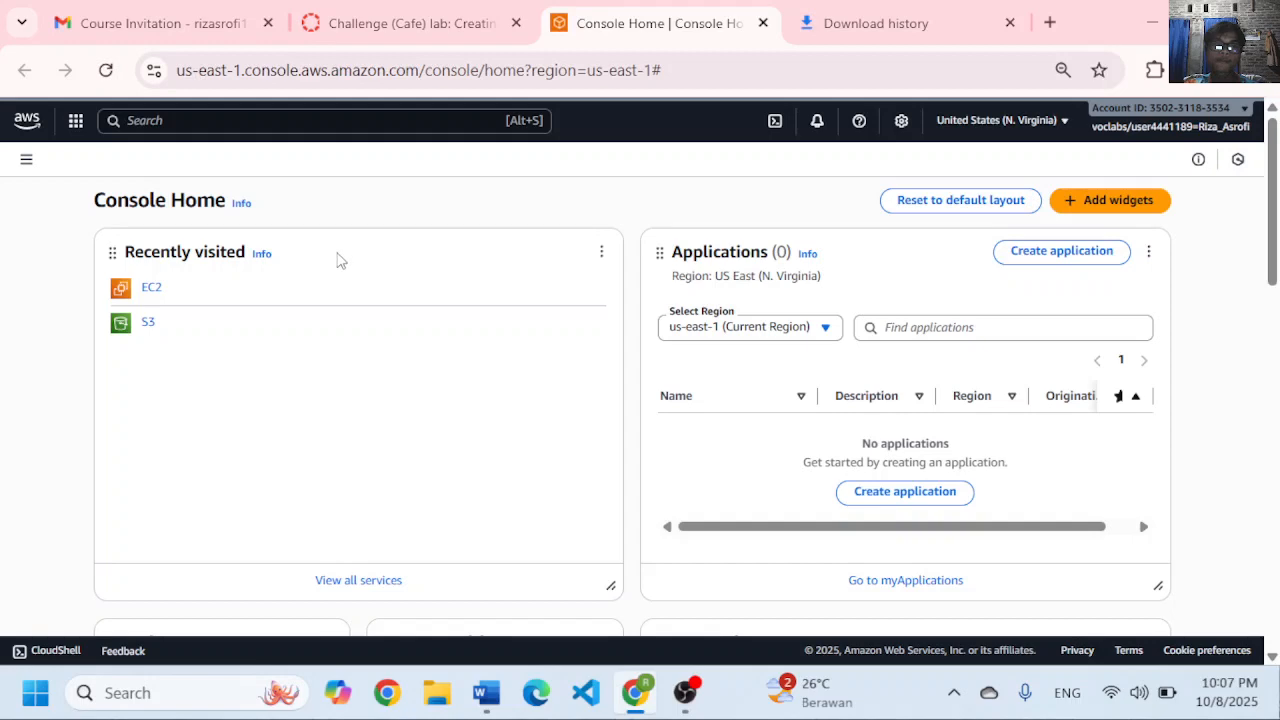
{"action": "left_click", "coordinate": [462, 14]}
{"action": "scroll", "coordinate": [545, 378], "scroll_direction": "down", "scroll_amount": 1}
{"action": "scroll", "coordinate": [545, 378], "scroll_direction": "down", "scroll_amount": 1}
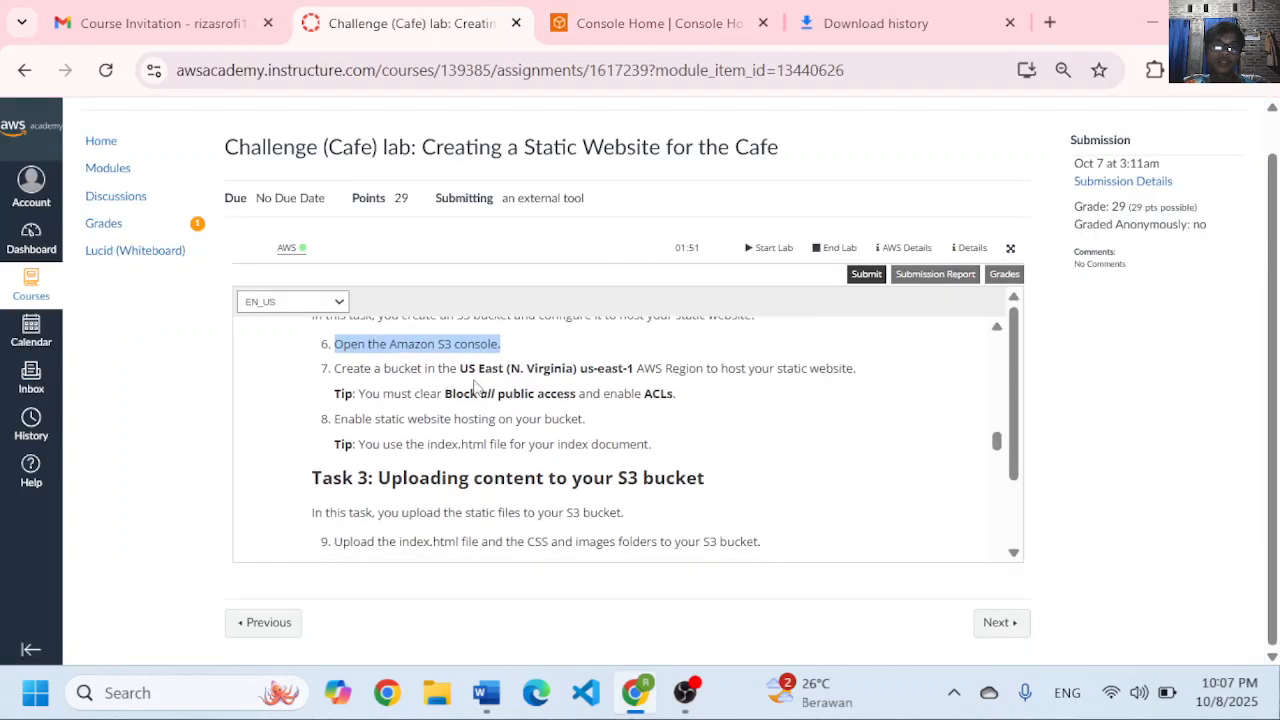
{"action": "left_click", "coordinate": [600, 22]}
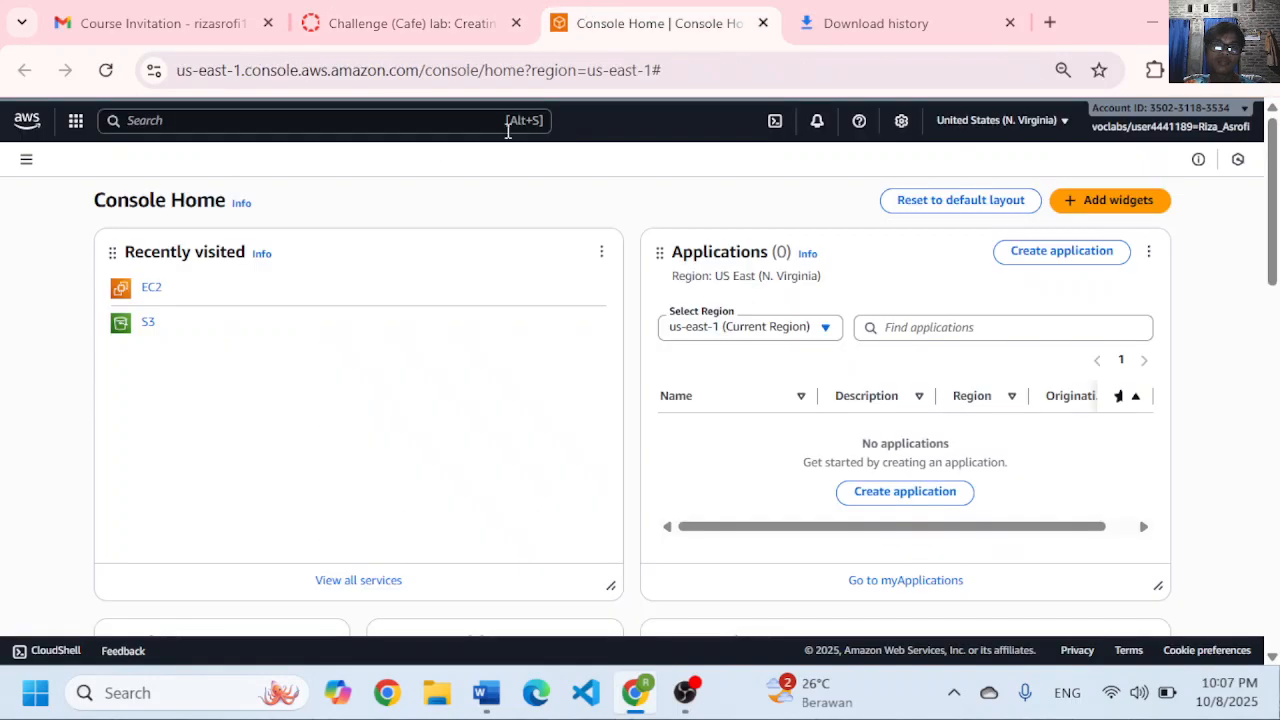
{"action": "left_click", "coordinate": [150, 324]}
- Return to the lab instructions and highlight step 7 on creating a bucket in US East (N. Virginia) us-east-1
{"action": "left_click", "coordinate": [473, 10]}
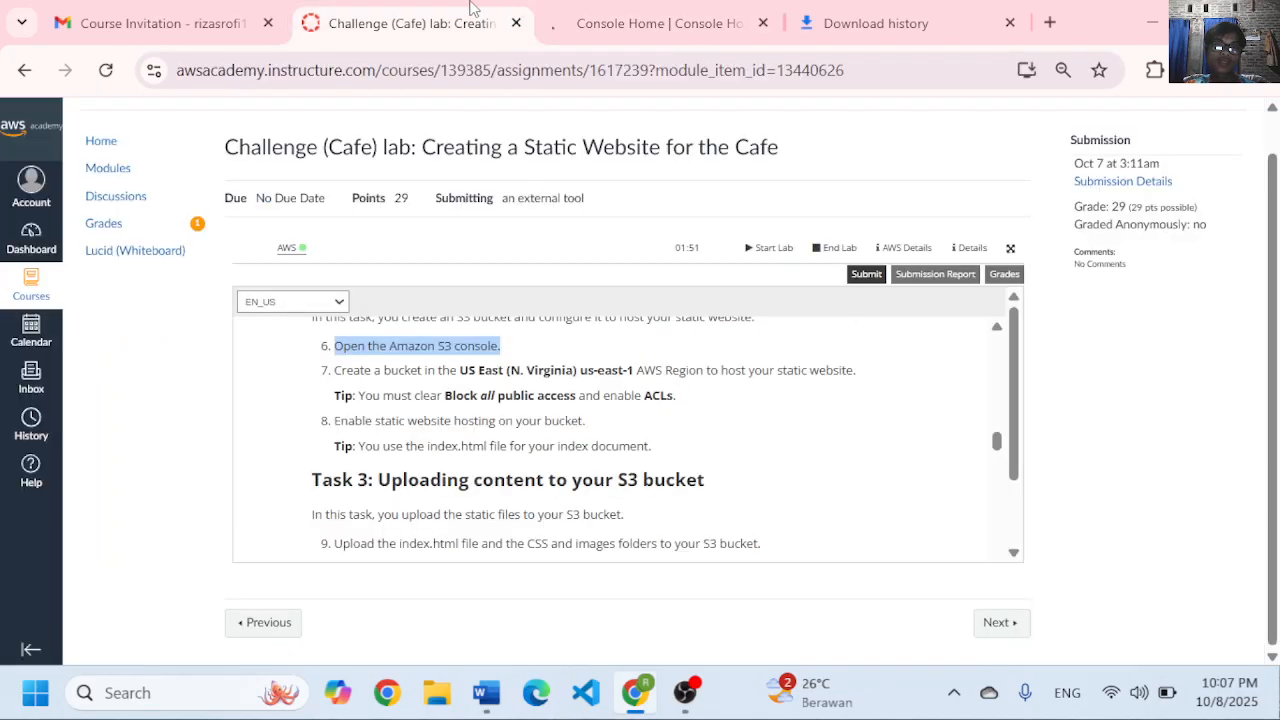
{"action": "scroll", "coordinate": [530, 318], "scroll_direction": "down", "scroll_amount": 1}
{"action": "left_click_drag", "start_coordinate": [334, 346], "coordinate": [876, 346]}
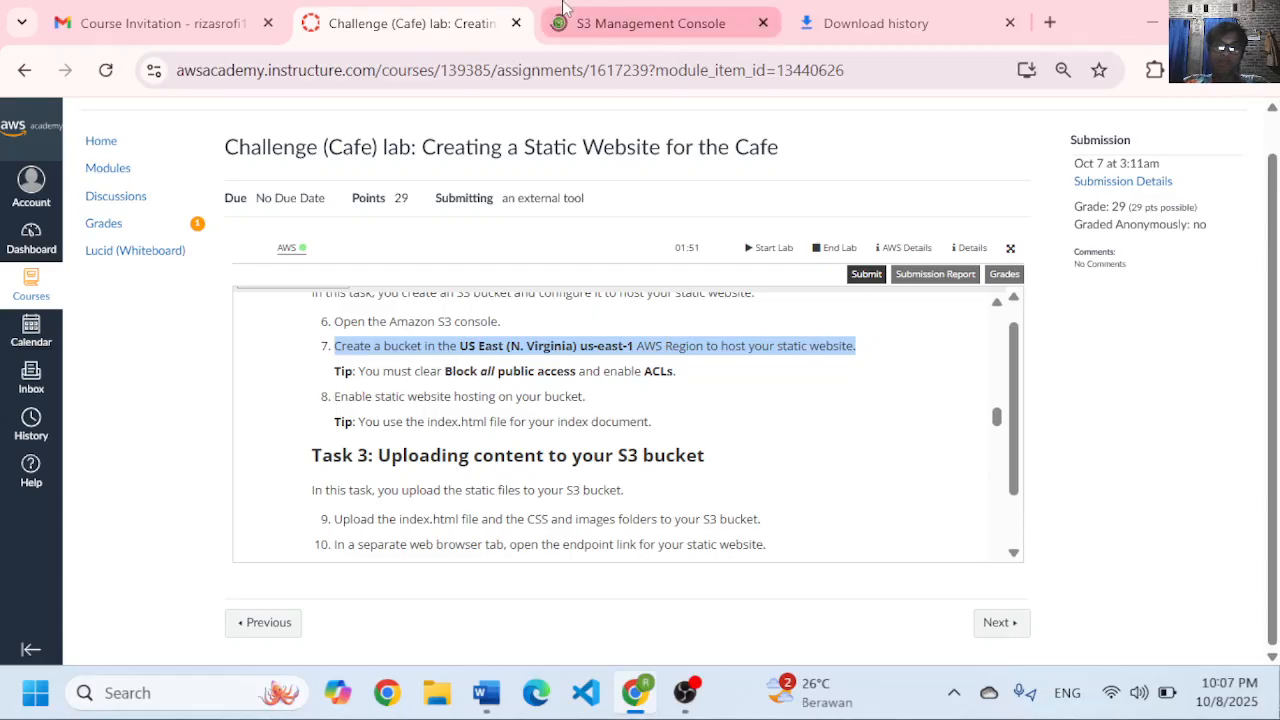
{"action": "left_click", "coordinate": [630, 15]}
{"action": "left_click", "coordinate": [494, 10]}
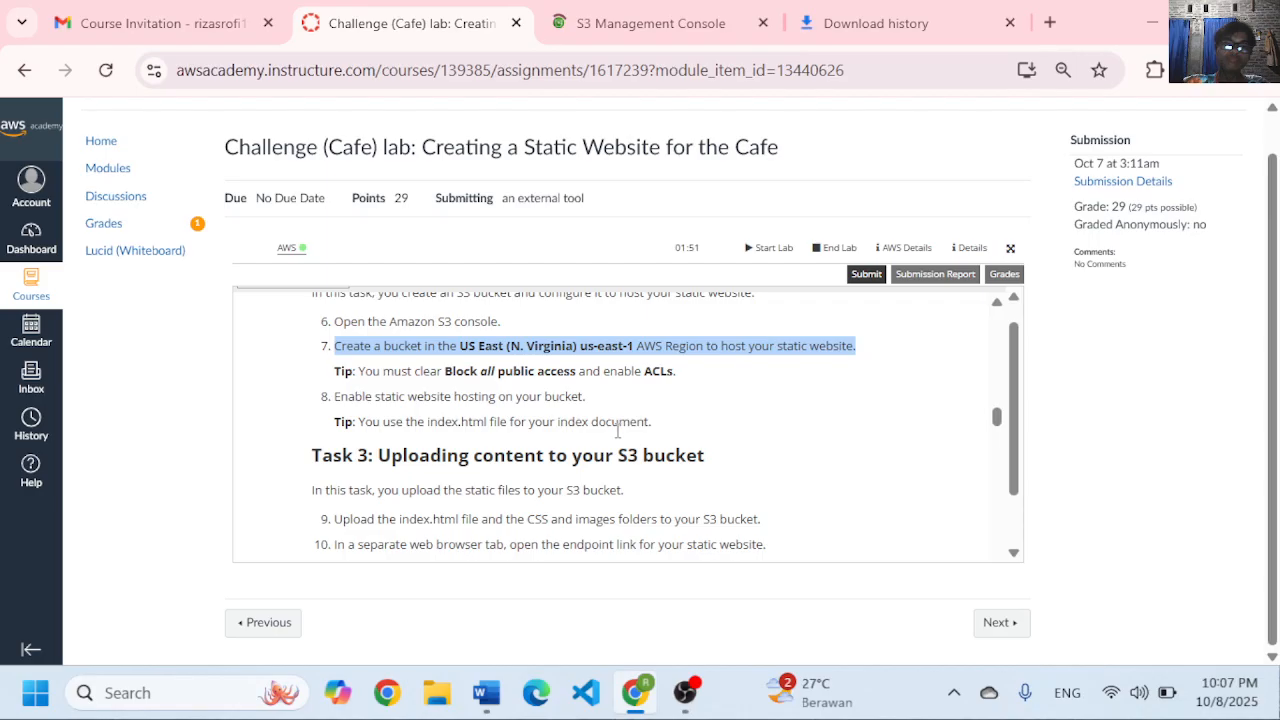
- Switch to the Word report and review its Task 1 and Task 2 sections, including the Create bucket screenshot
{"action": "left_click", "coordinate": [486, 693]}
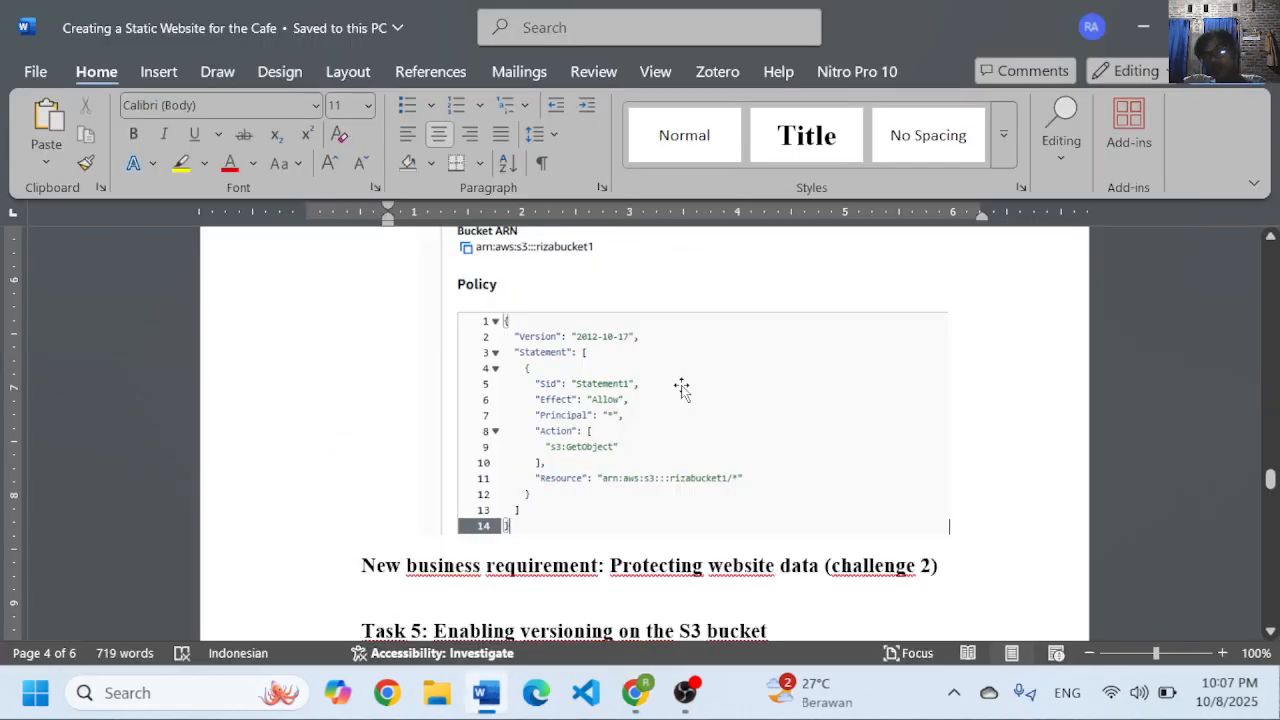
{"action": "scroll", "coordinate": [682, 388], "scroll_direction": "down", "scroll_amount": 20}
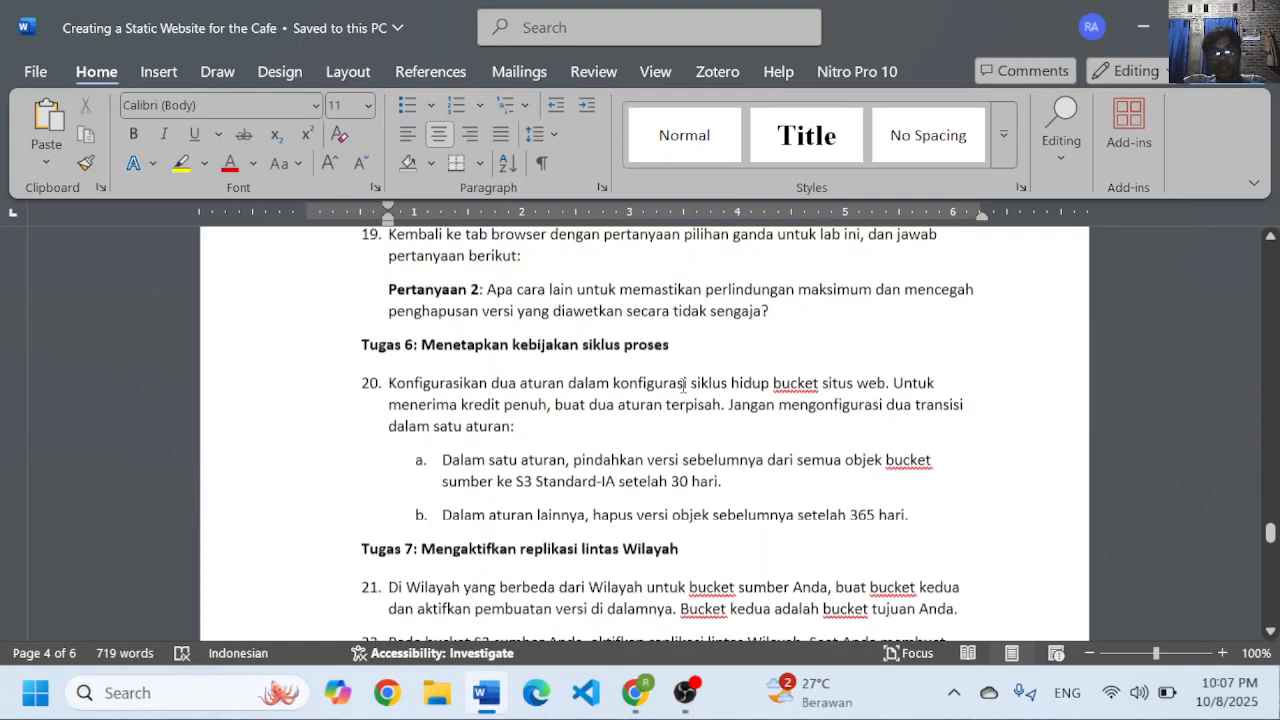
{"action": "scroll", "coordinate": [683, 388], "scroll_direction": "up", "scroll_amount": 15}
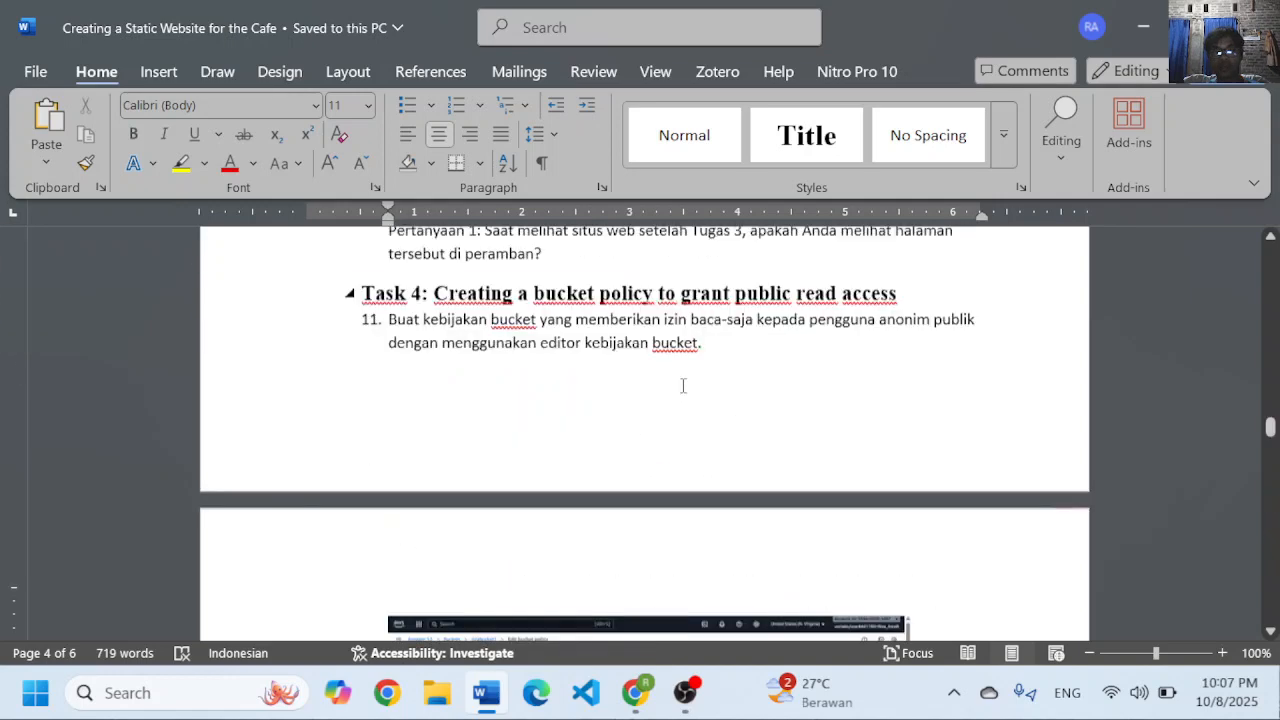
{"action": "scroll", "coordinate": [683, 386], "scroll_direction": "up", "scroll_amount": 15}
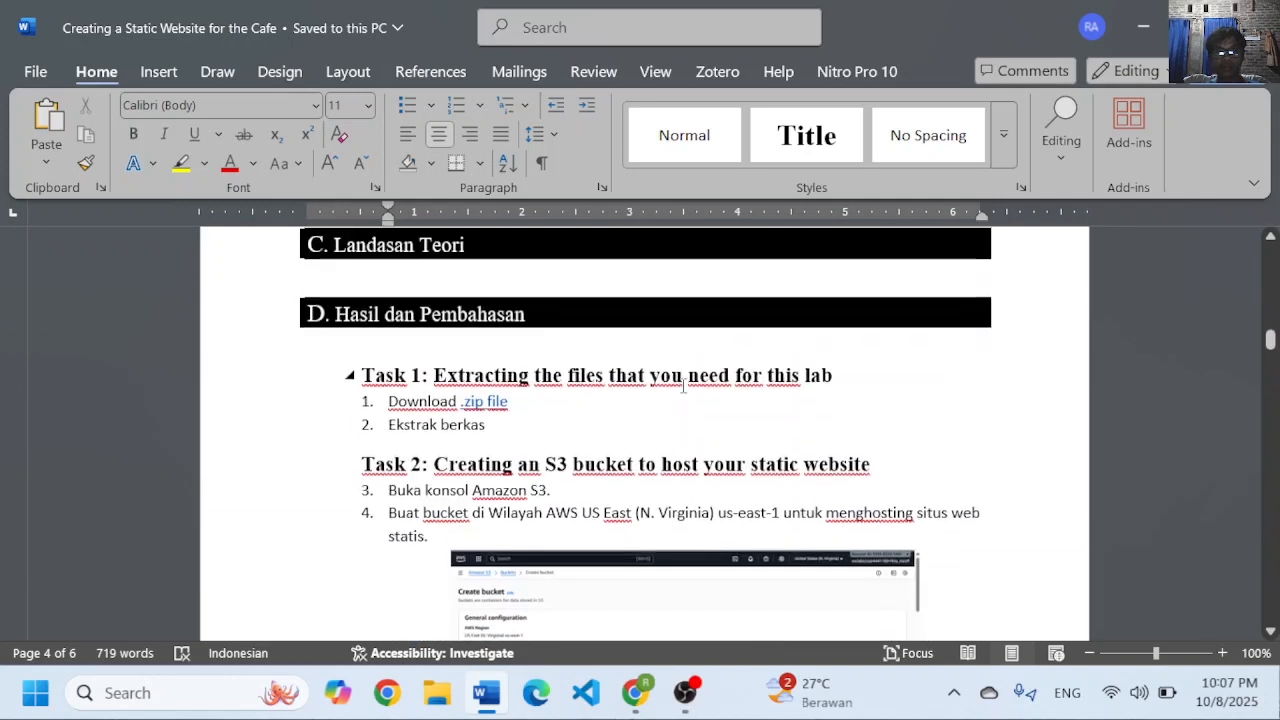
{"action": "scroll", "coordinate": [683, 386], "scroll_direction": "down", "scroll_amount": 4}
{"action": "scroll", "coordinate": [683, 386], "scroll_direction": "up", "scroll_amount": 2}
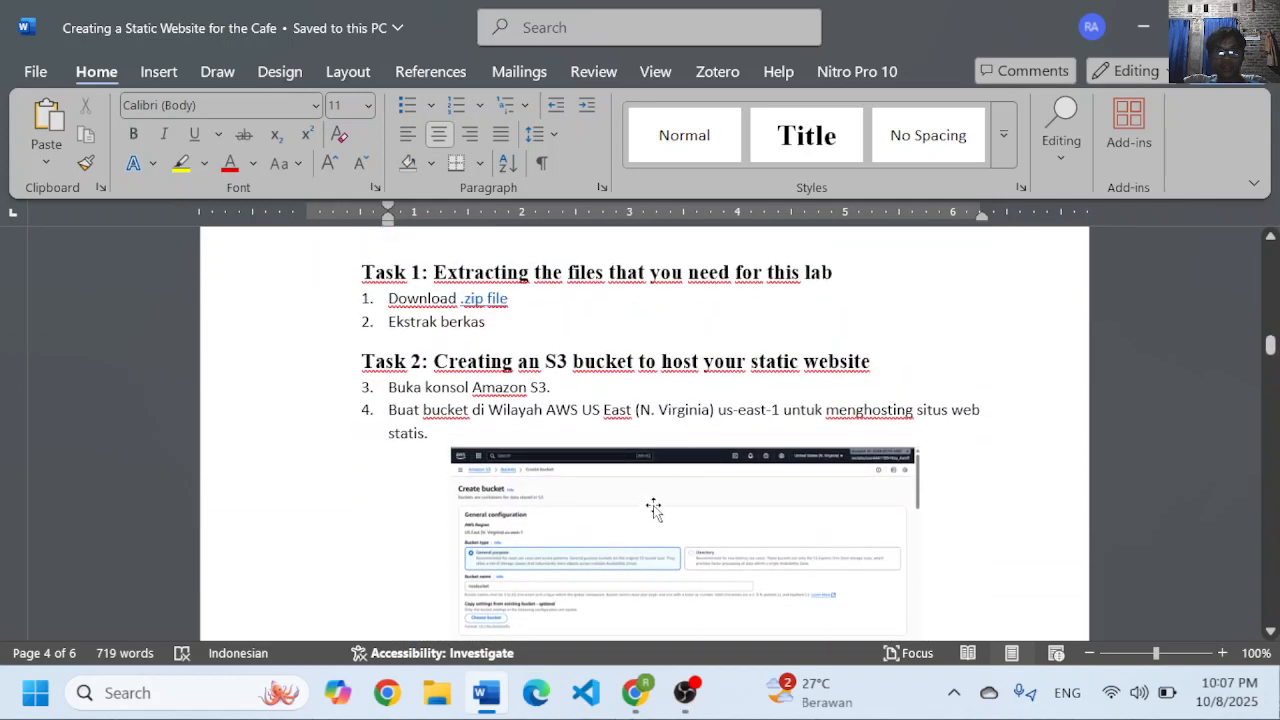
{"action": "scroll", "coordinate": [654, 500], "scroll_direction": "down", "scroll_amount": 2}
{"action": "scroll", "coordinate": [654, 491], "scroll_direction": "up", "scroll_amount": 2}
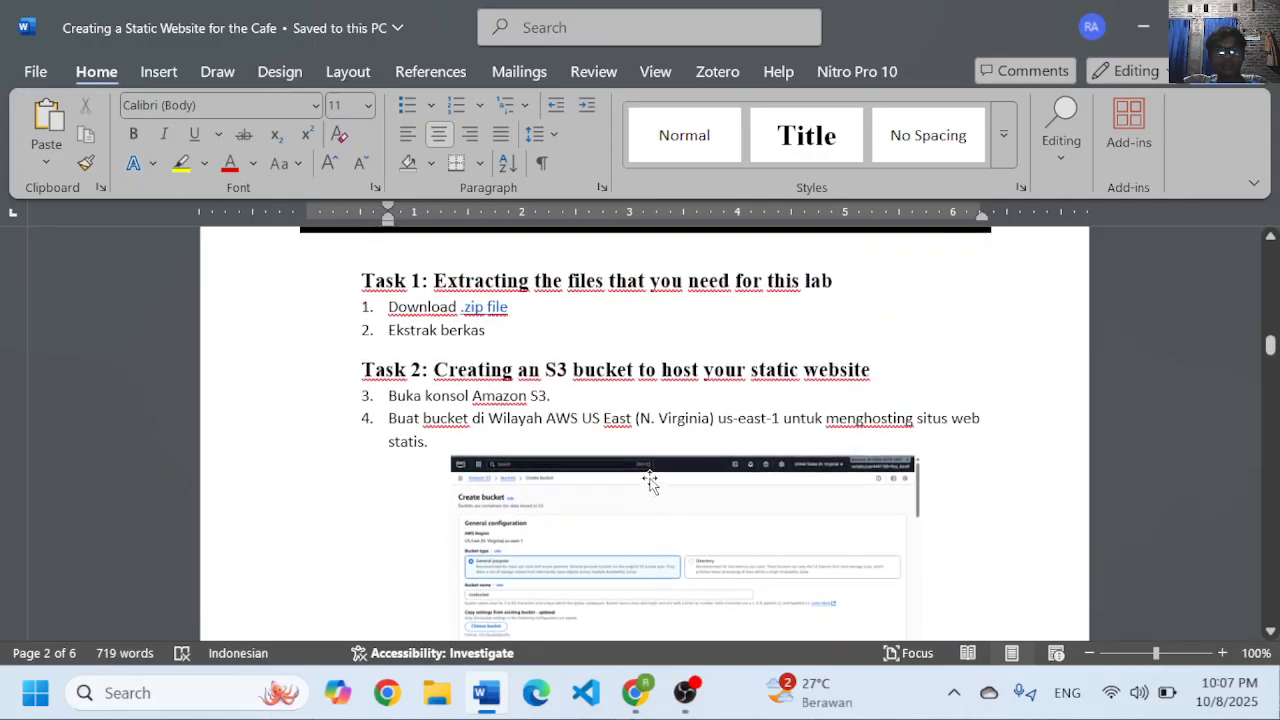
{"action": "scroll", "coordinate": [648, 478], "scroll_direction": "down", "scroll_amount": 2}
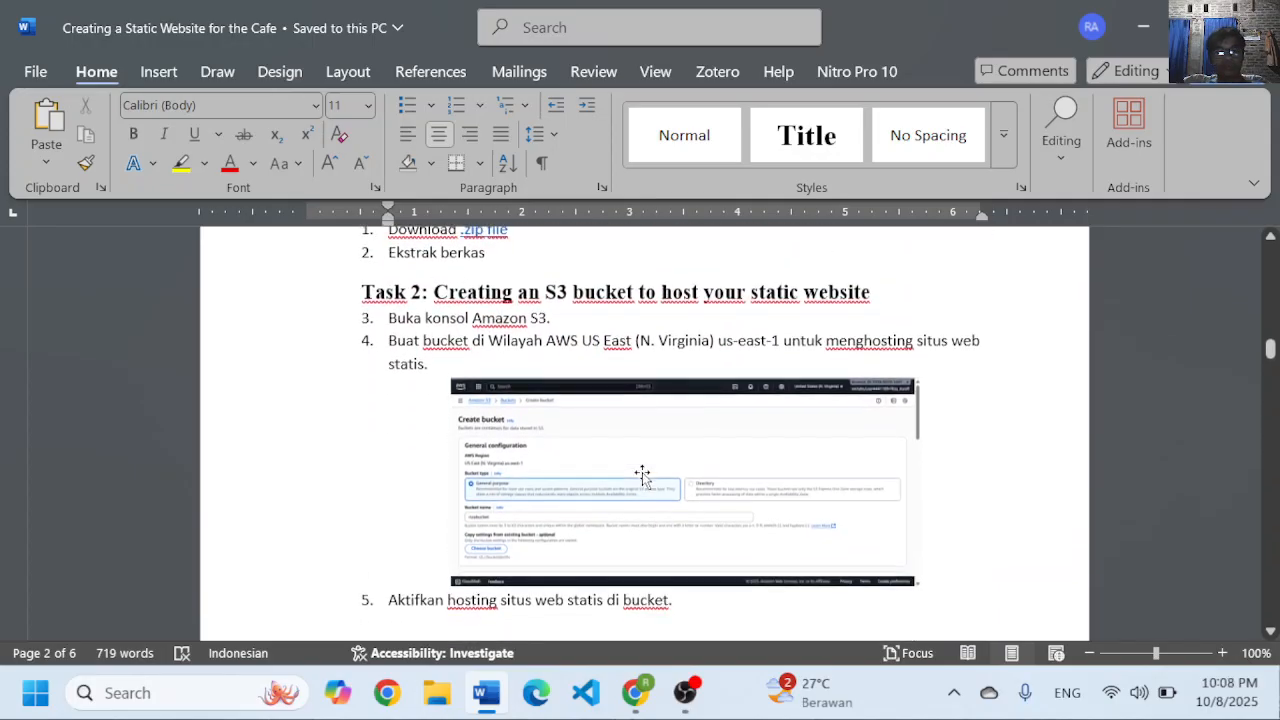
{"action": "key", "text": "alt+Tab"}
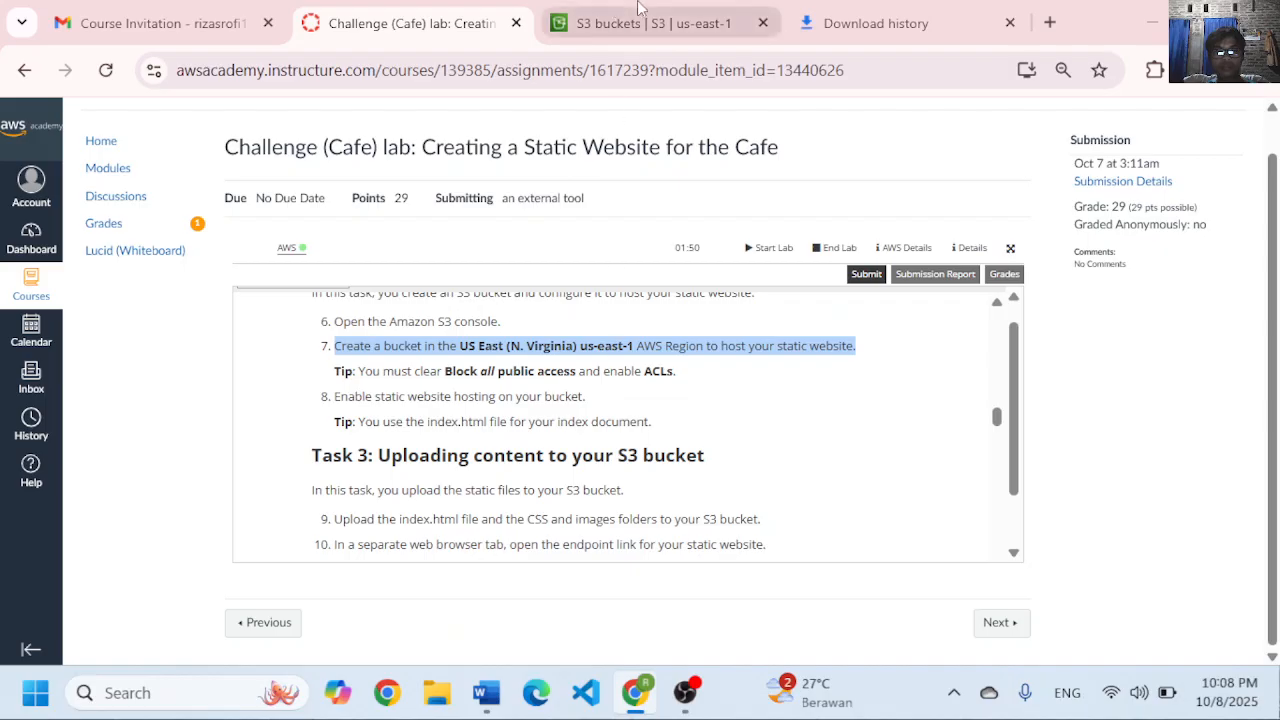
- Reread the lab's tip on public access and ACLs, and start creating a new bucket in the S3 console
{"action": "left_click", "coordinate": [614, 24]}
{"action": "left_click", "coordinate": [410, 20]}
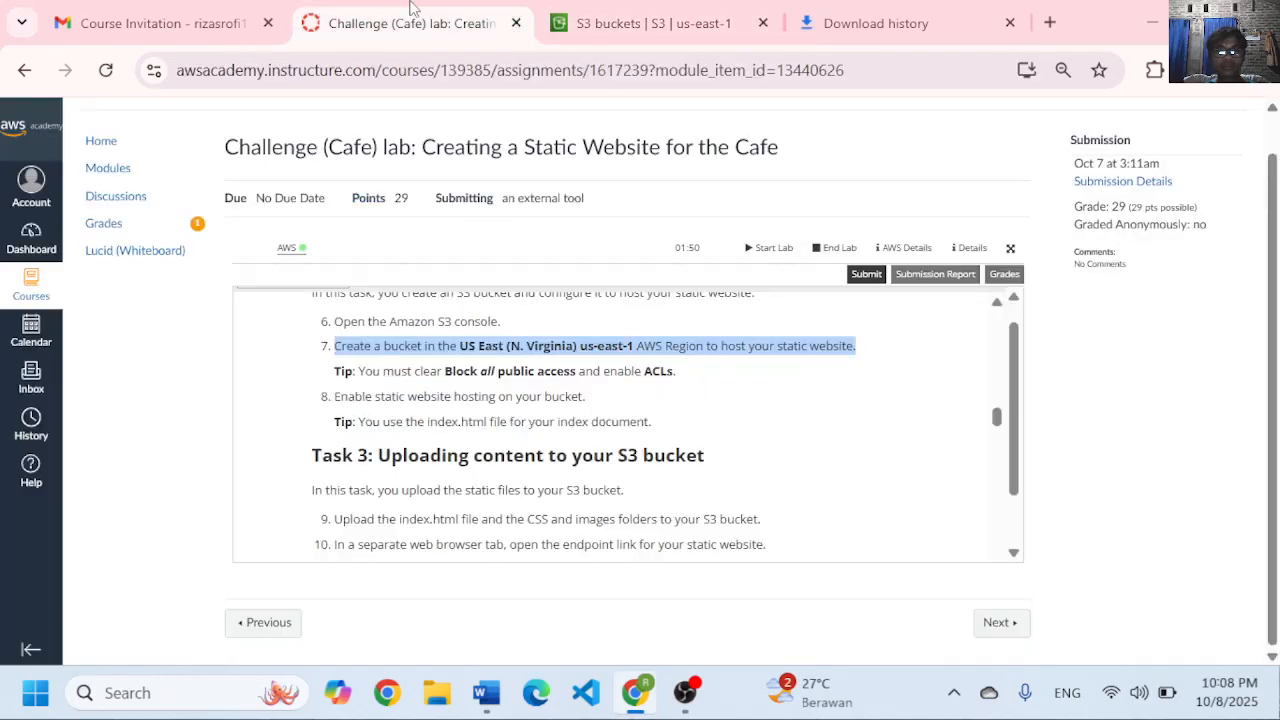
{"action": "scroll", "coordinate": [468, 370], "scroll_direction": "down", "scroll_amount": 1}
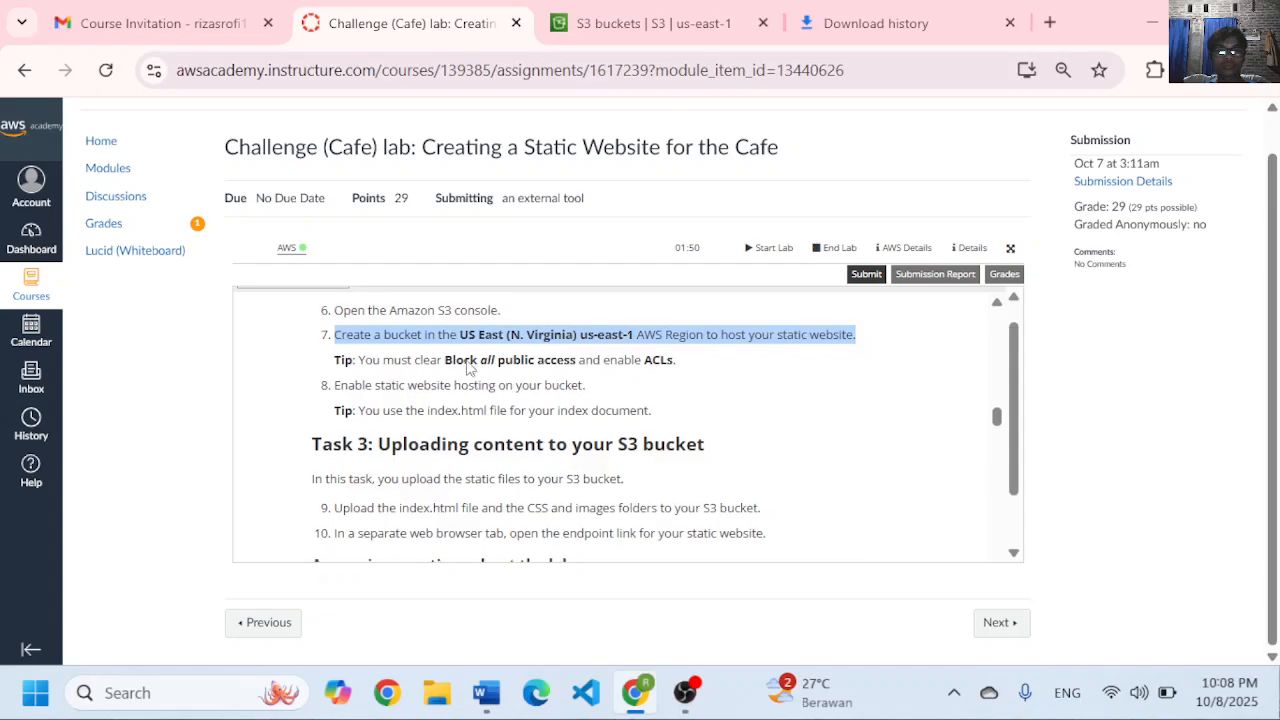
{"action": "scroll", "coordinate": [468, 370], "scroll_direction": "down", "scroll_amount": 1}
{"action": "left_click", "coordinate": [675, 8]}
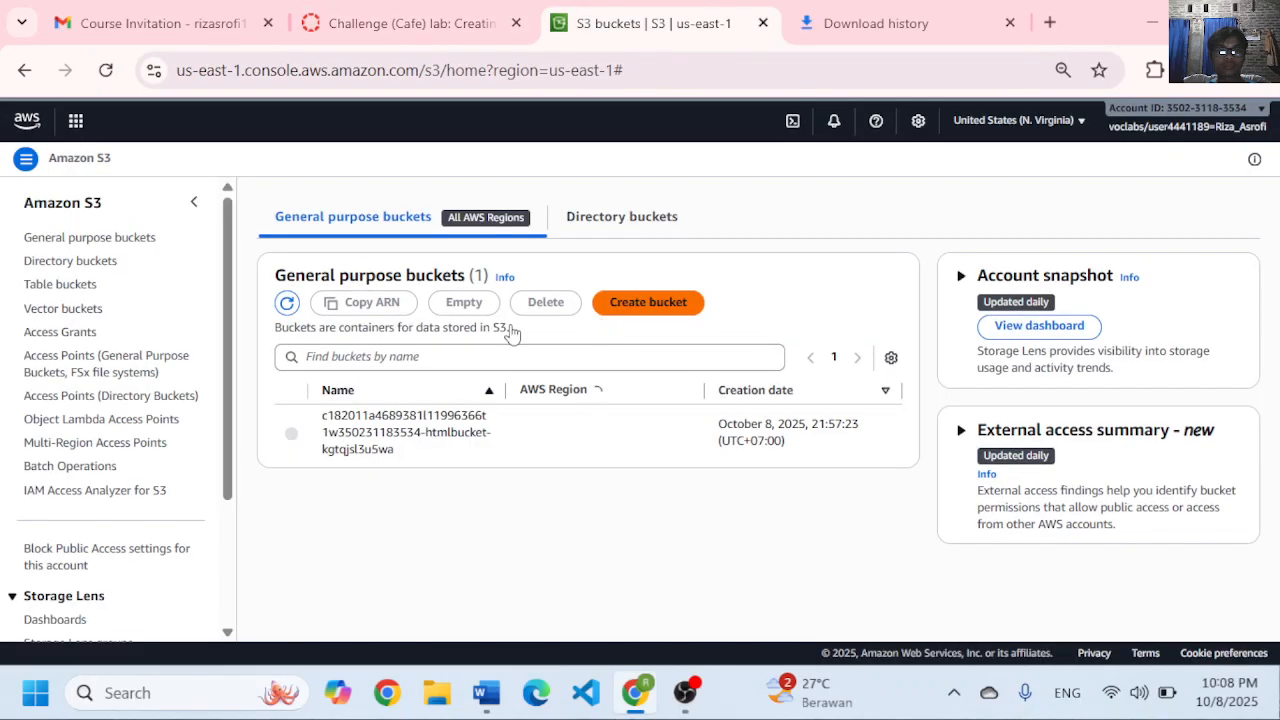
{"action": "left_click", "coordinate": [648, 302]}
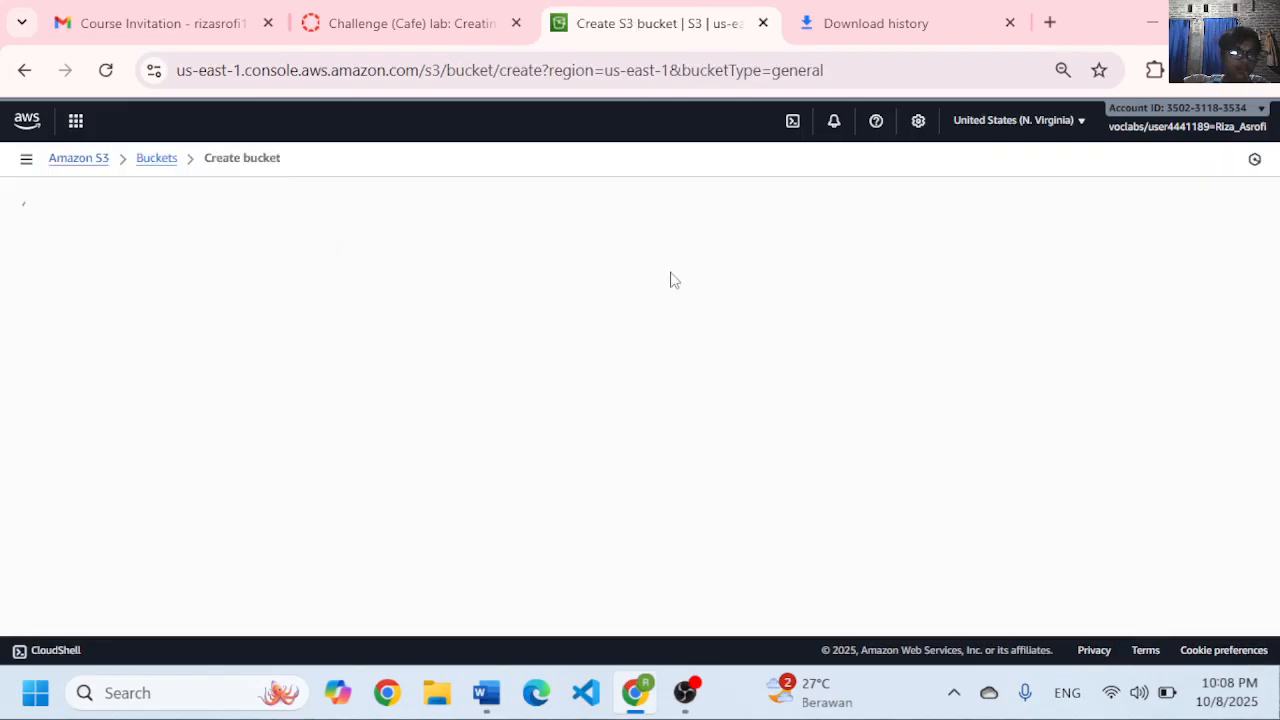
{"action": "left_click", "coordinate": [420, 22]}
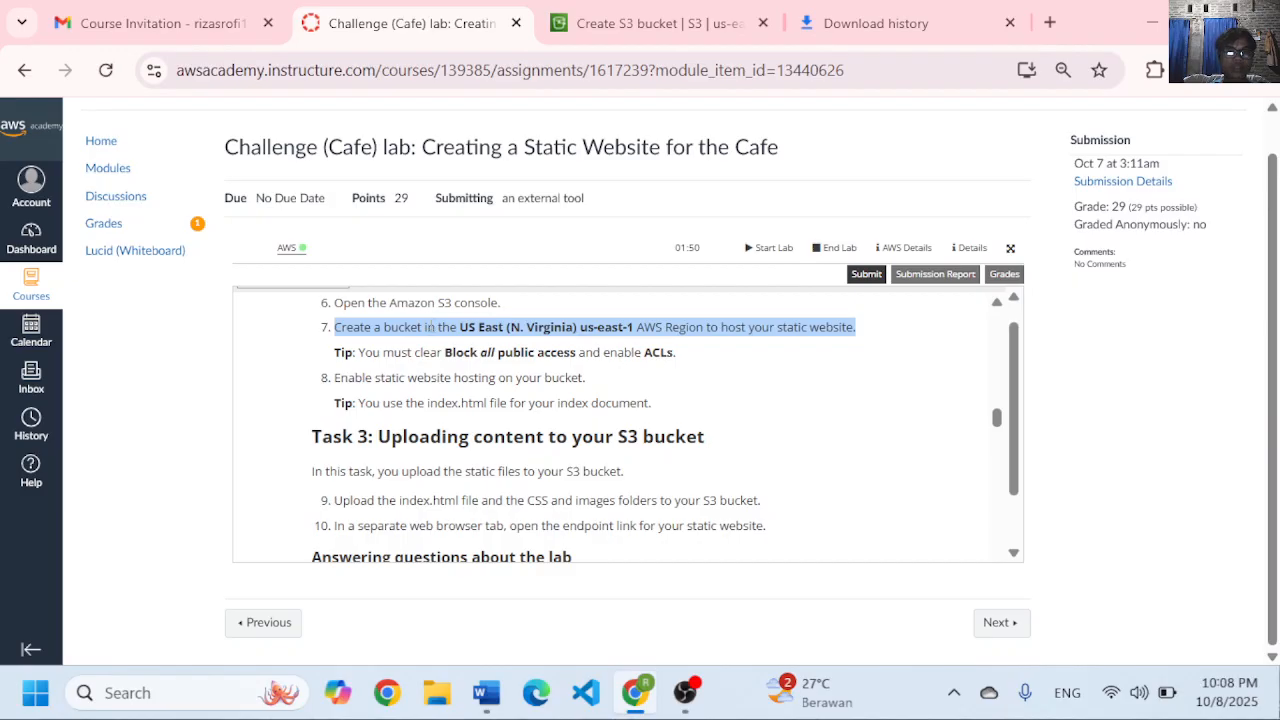
{"action": "left_click", "coordinate": [592, 18]}
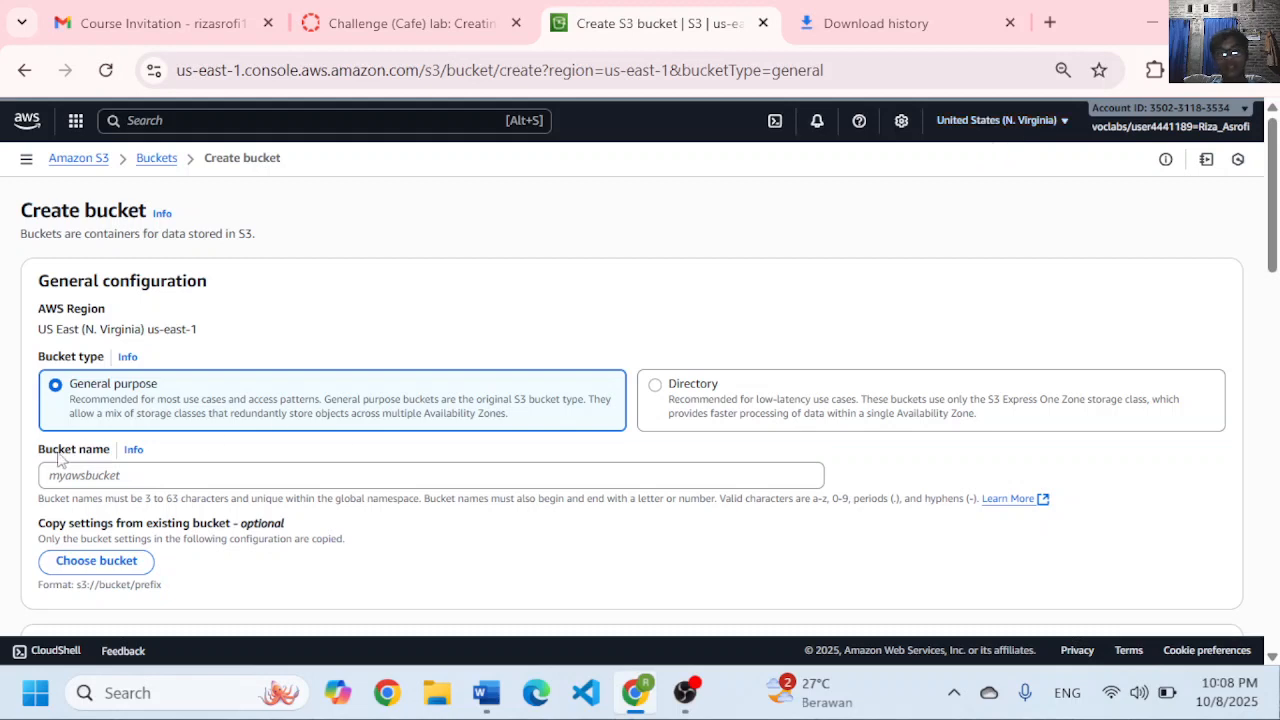
- Consult the Create bucket screenshot in the Word report and name the new bucket with the owner's first name followed by "bucket1"
{"action": "left_click", "coordinate": [148, 477]}
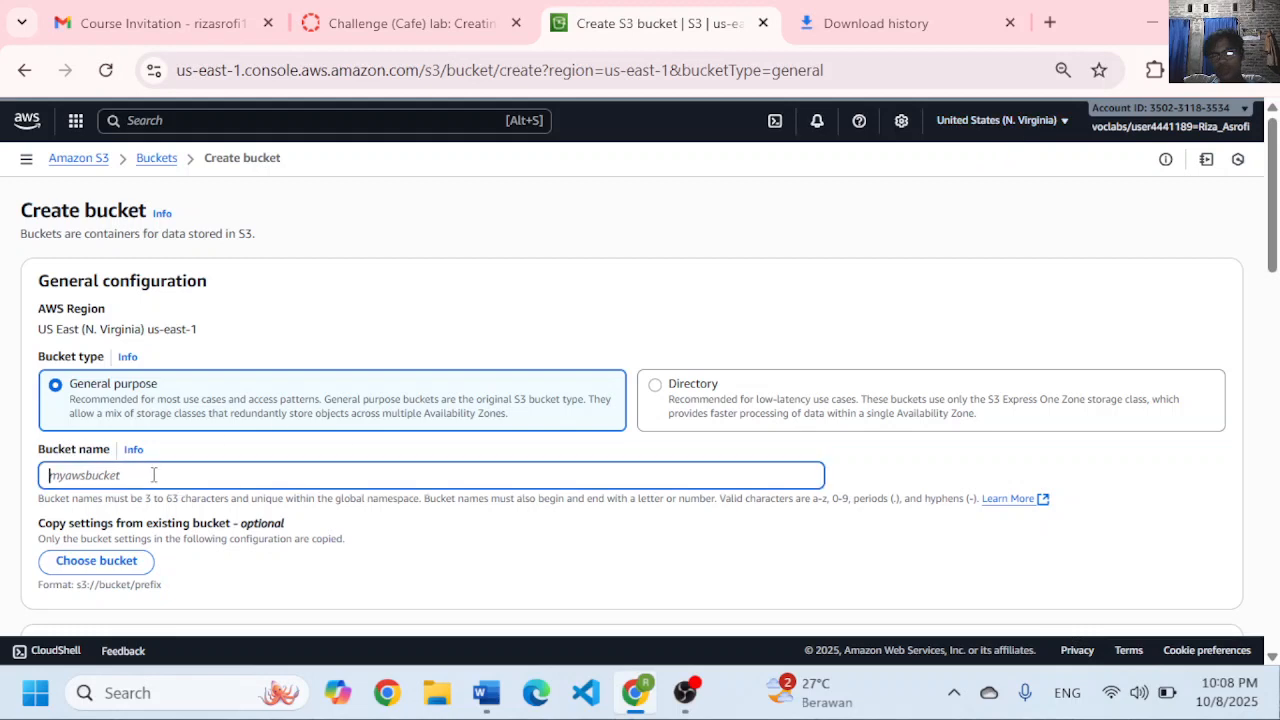
{"action": "left_click", "coordinate": [486, 690]}
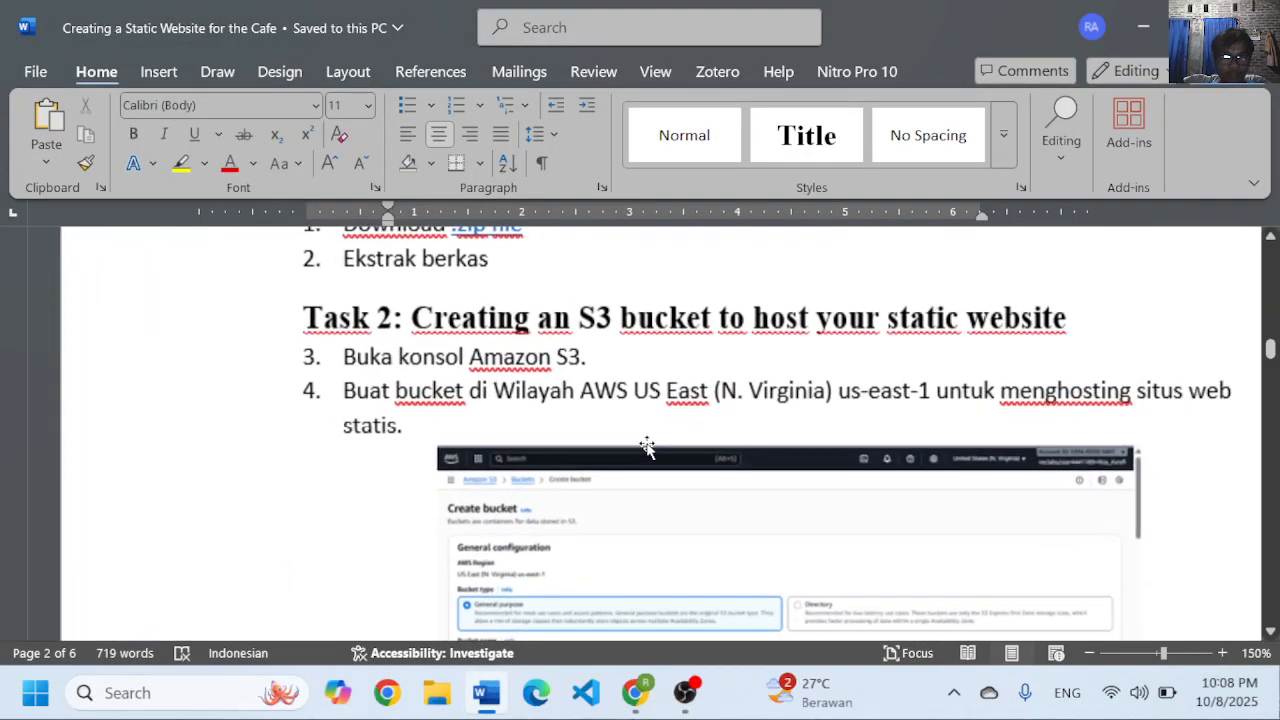
{"action": "scroll", "coordinate": [646, 443], "scroll_direction": "down", "scroll_amount": 4}
{"action": "scroll", "coordinate": [620, 388], "scroll_direction": "up", "scroll_amount": 4, "text": "ctrl"}
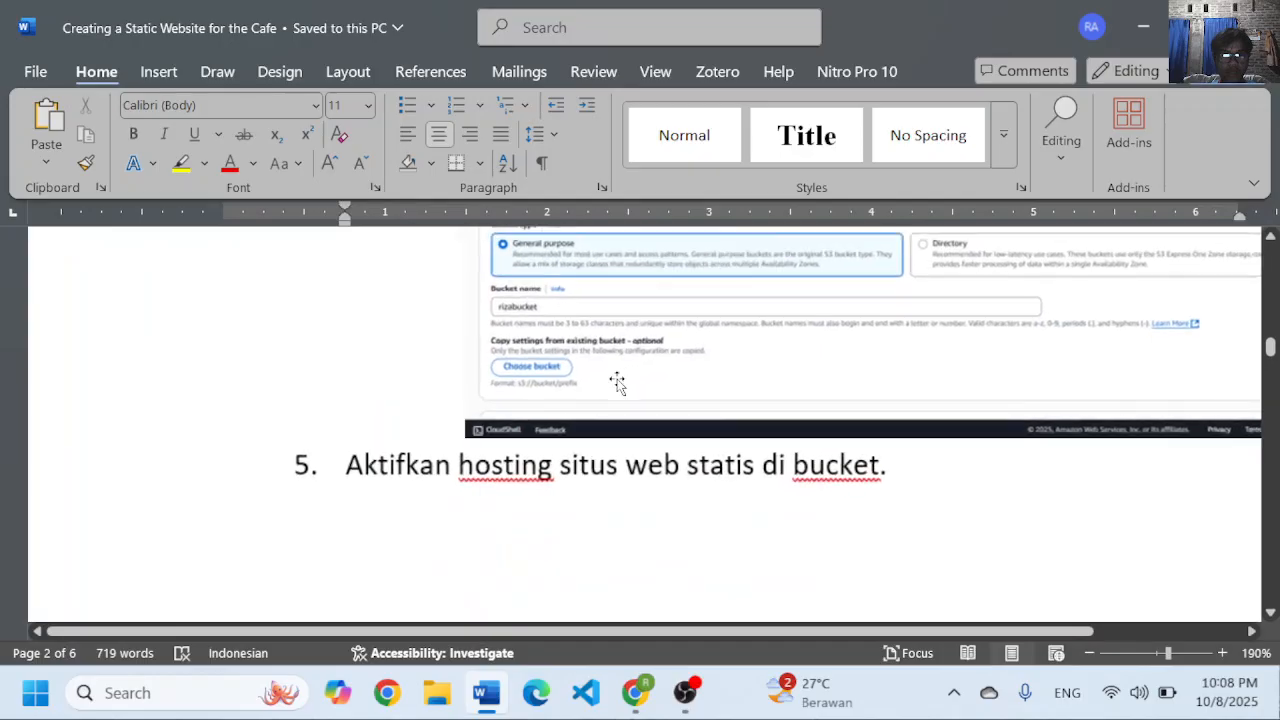
{"action": "scroll", "coordinate": [618, 385], "scroll_direction": "up", "scroll_amount": 1, "text": "ctrl"}
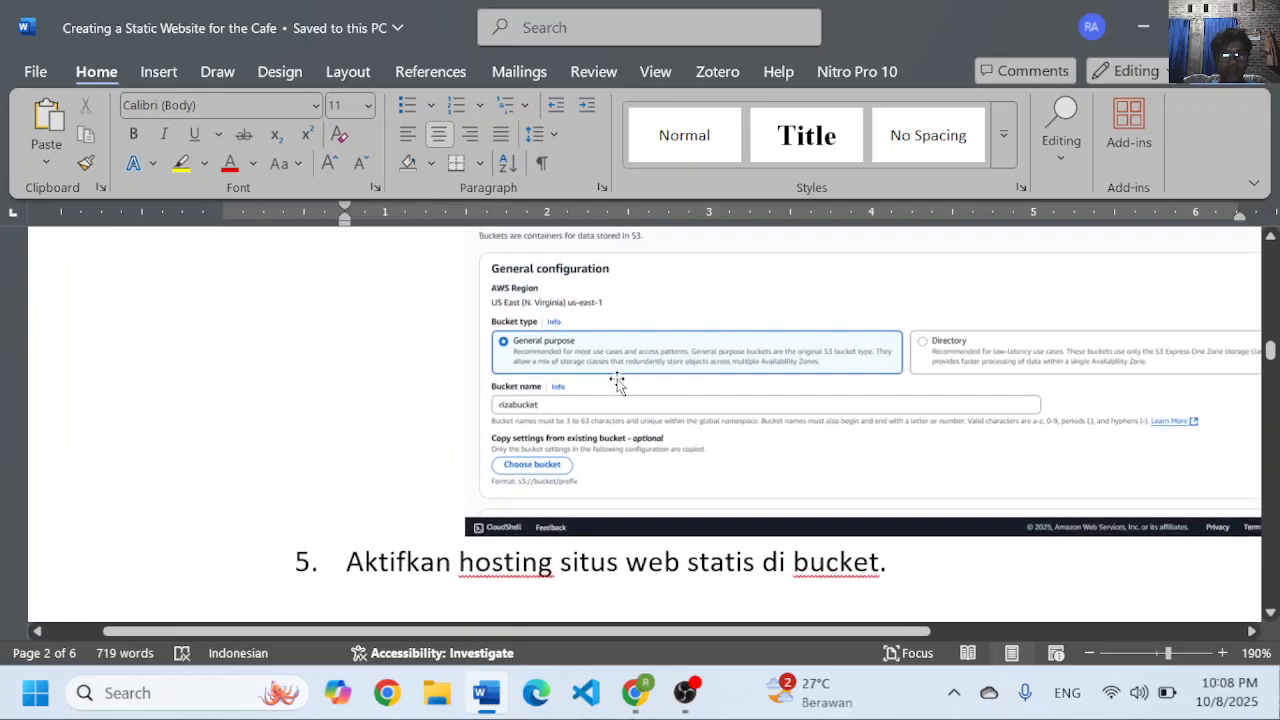
{"action": "scroll", "coordinate": [677, 509], "scroll_direction": "down", "scroll_amount": 3, "text": "ctrl"}
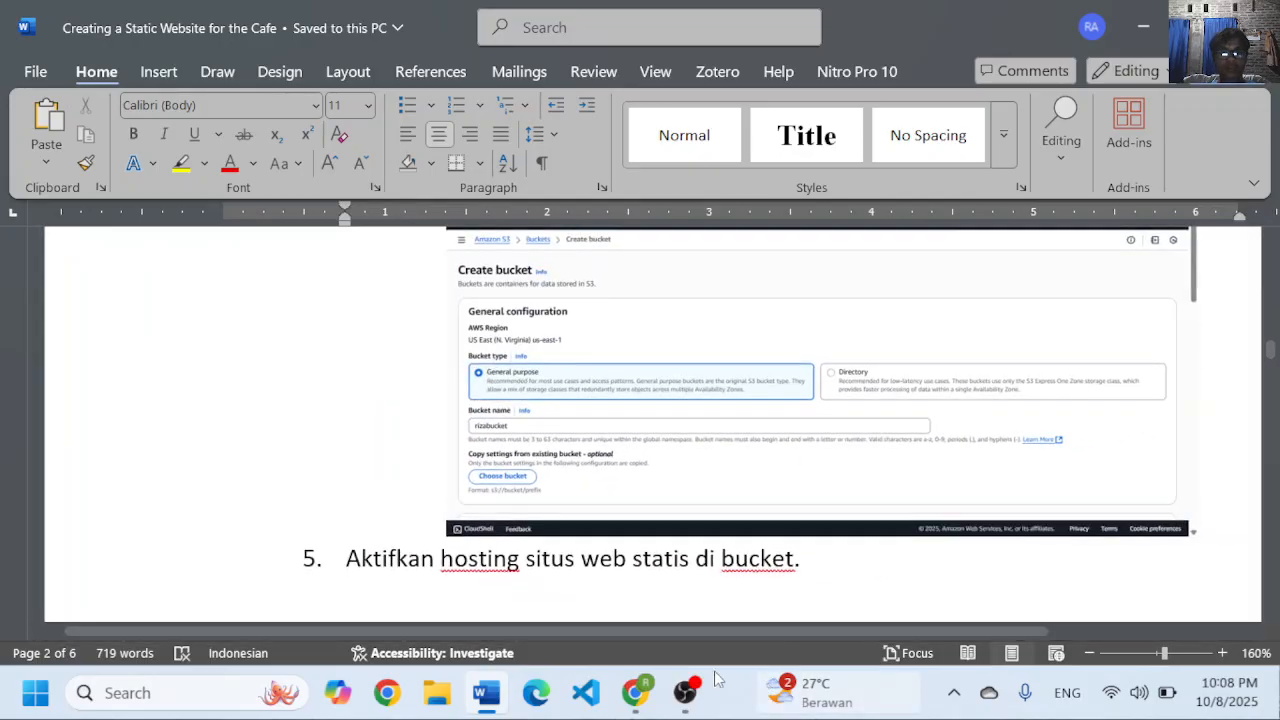
{"action": "scroll", "coordinate": [651, 466], "scroll_direction": "down", "scroll_amount": 4, "text": "ctrl"}
{"action": "left_click", "coordinate": [648, 690]}
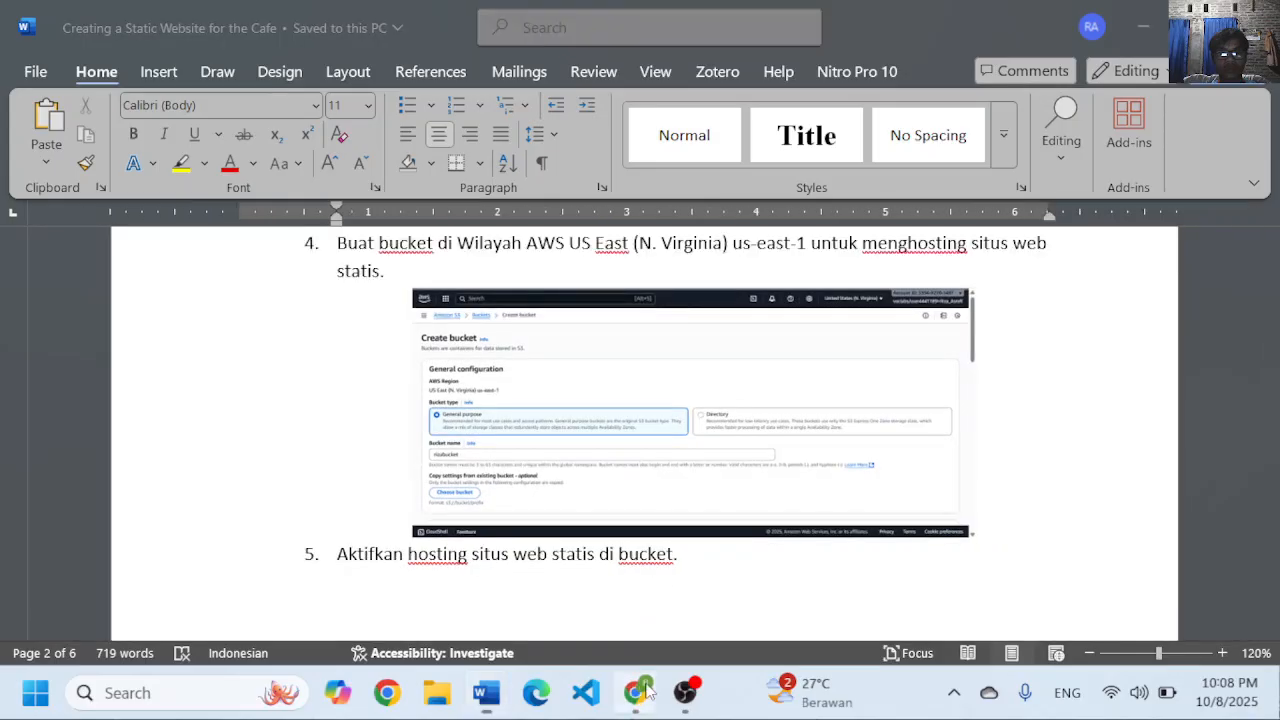
{"action": "type", "text": "riza"}
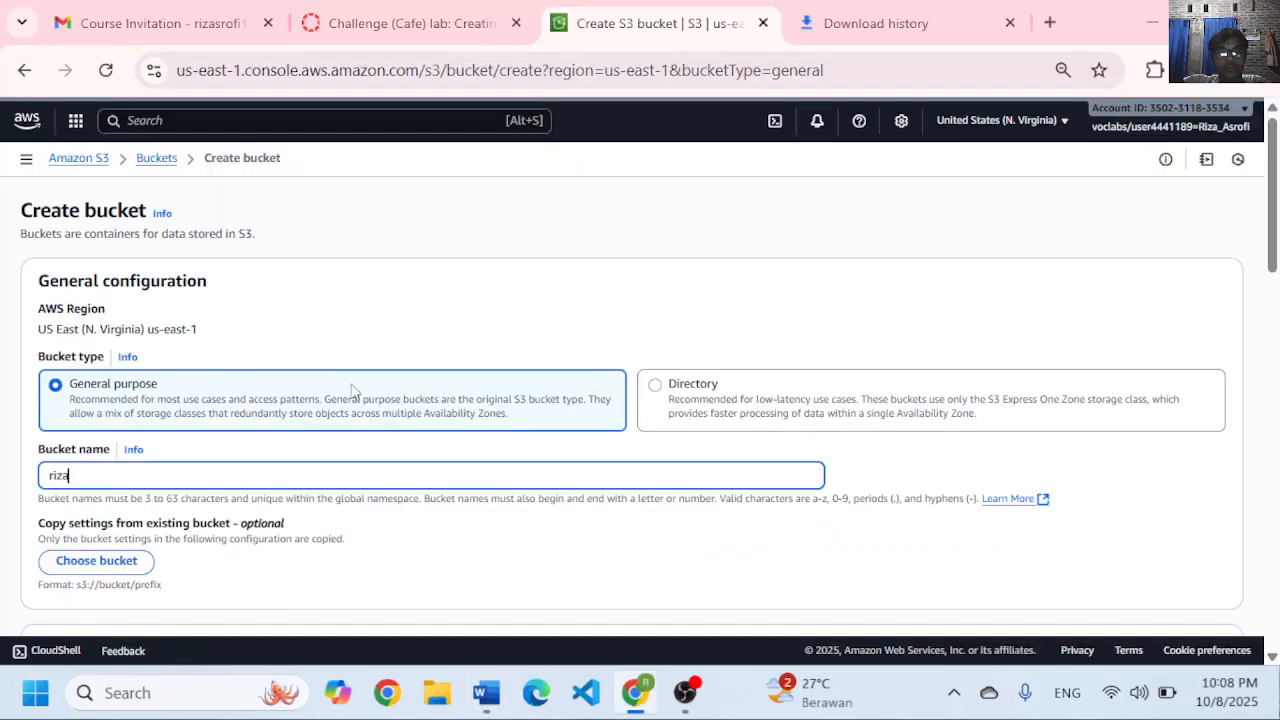
{"action": "type", "text": "bucket1"}
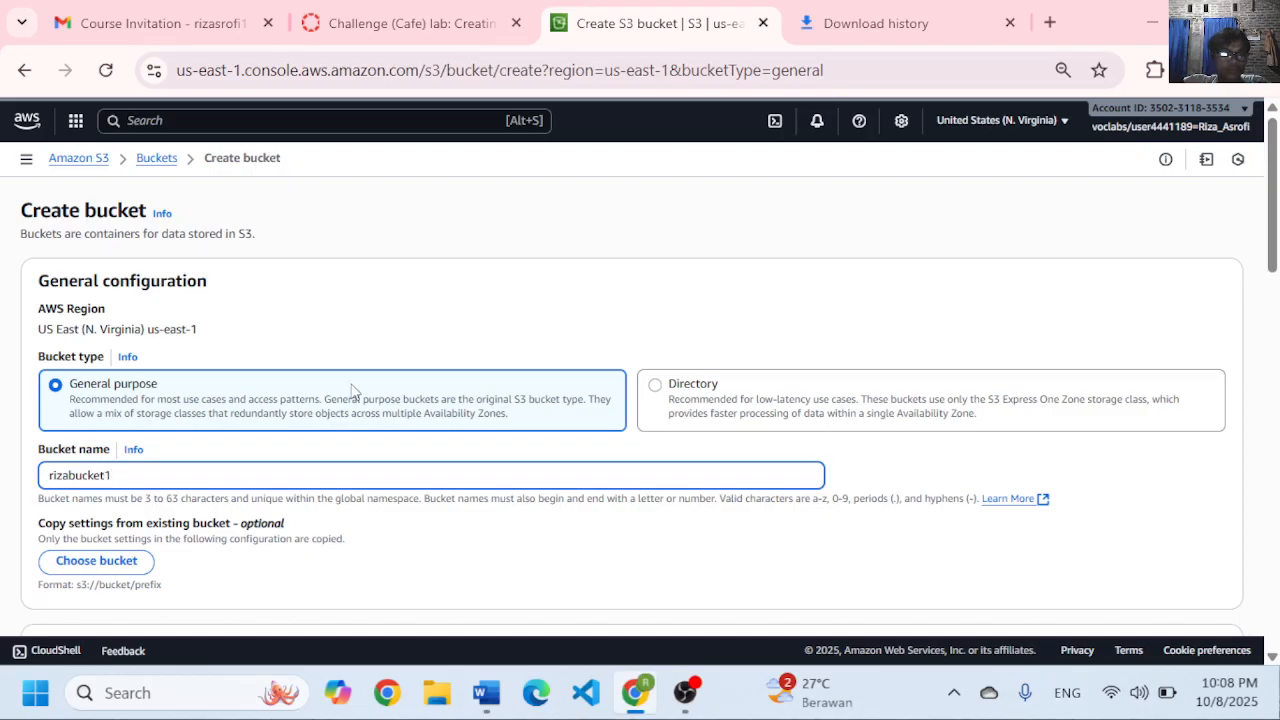
- Turn off Block all public access for the new bucket and acknowledge that its objects might become public
{"action": "scroll", "coordinate": [366, 374], "scroll_direction": "down", "scroll_amount": 2}
{"action": "left_click", "coordinate": [484, 10]}
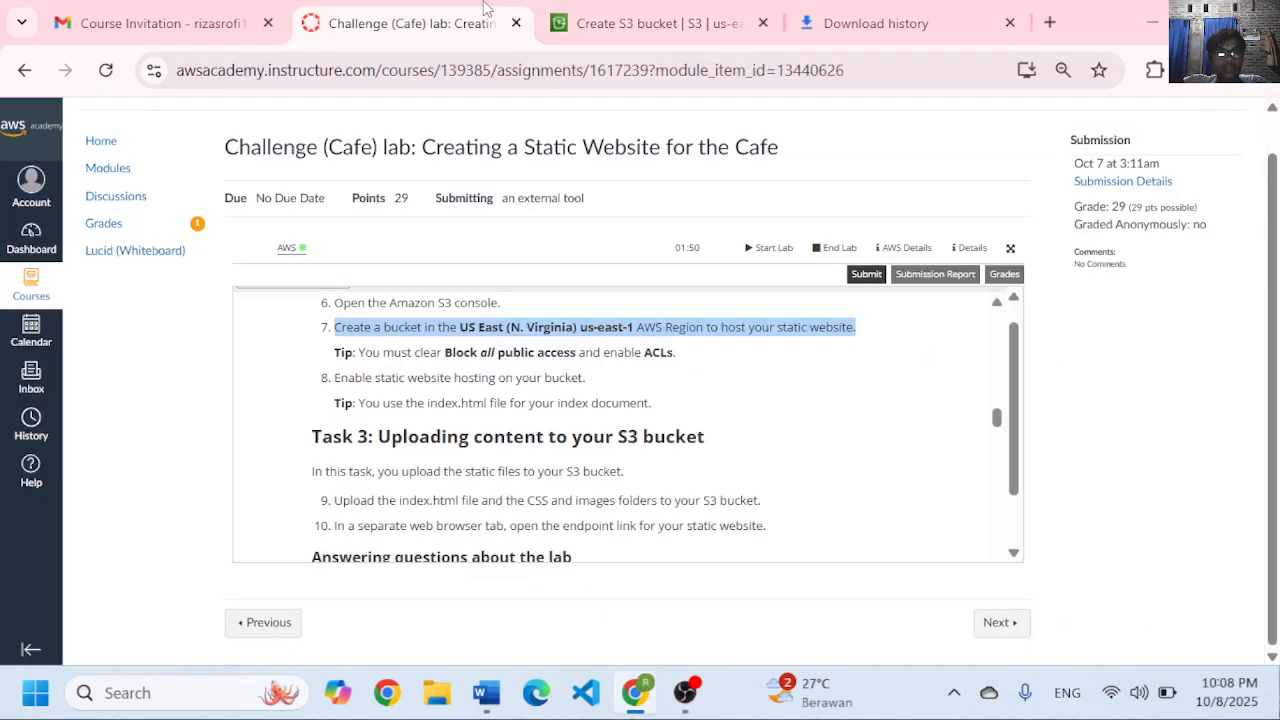
{"action": "left_click", "coordinate": [610, 12]}
{"action": "scroll", "coordinate": [540, 334], "scroll_direction": "down", "scroll_amount": 3}
{"action": "type", "text": "1"}
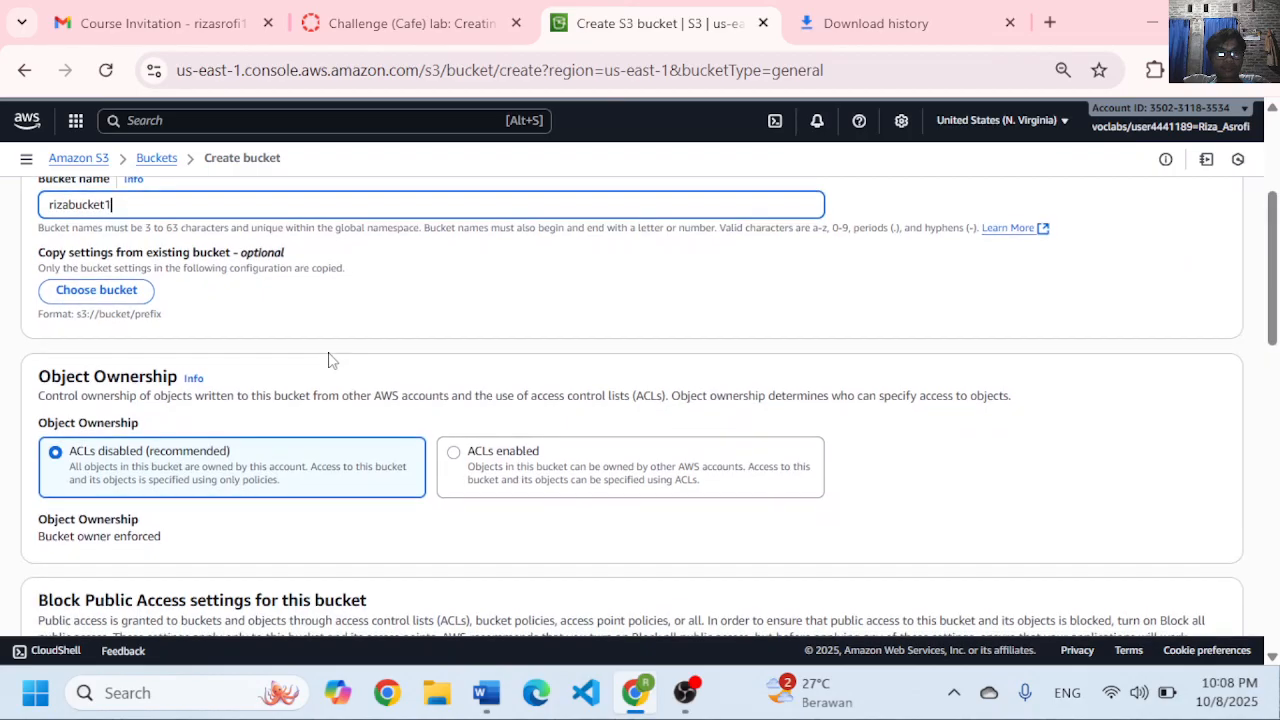
{"action": "scroll", "coordinate": [330, 360], "scroll_direction": "down", "scroll_amount": 5}
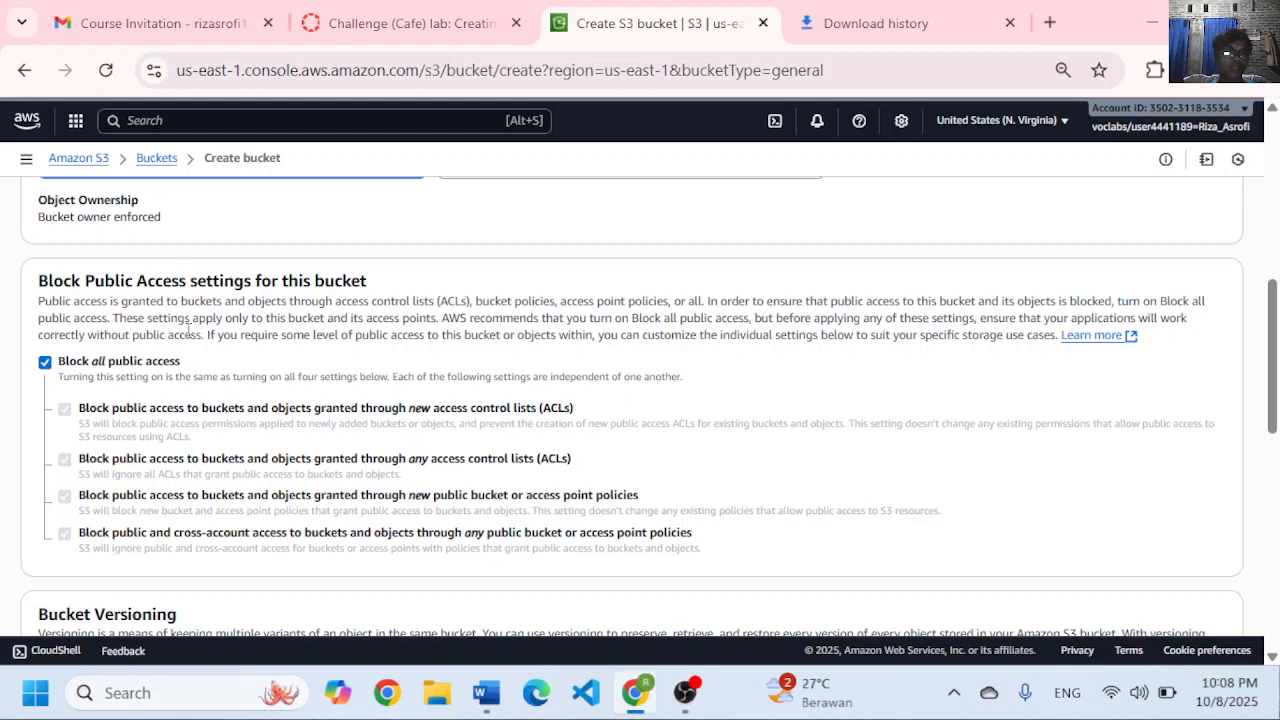
{"action": "left_click", "coordinate": [45, 363]}
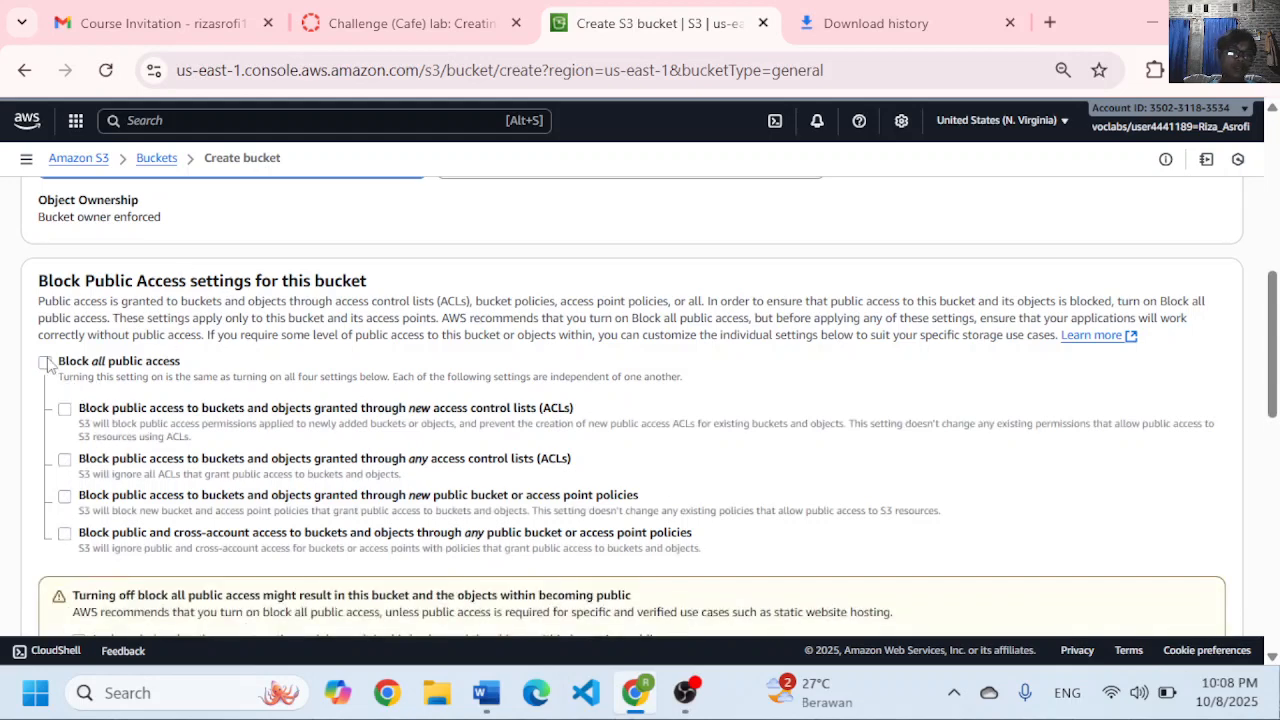
{"action": "scroll", "coordinate": [170, 365], "scroll_direction": "down", "scroll_amount": 3}
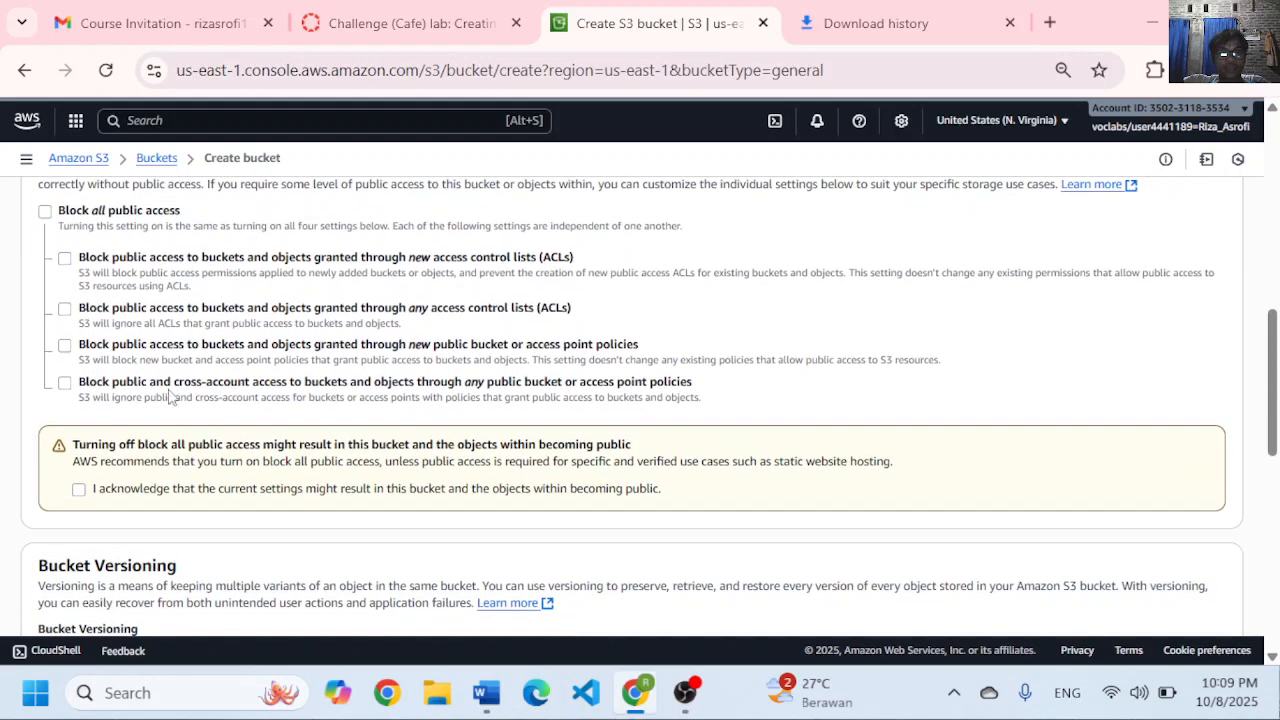
{"action": "left_click", "coordinate": [80, 452]}
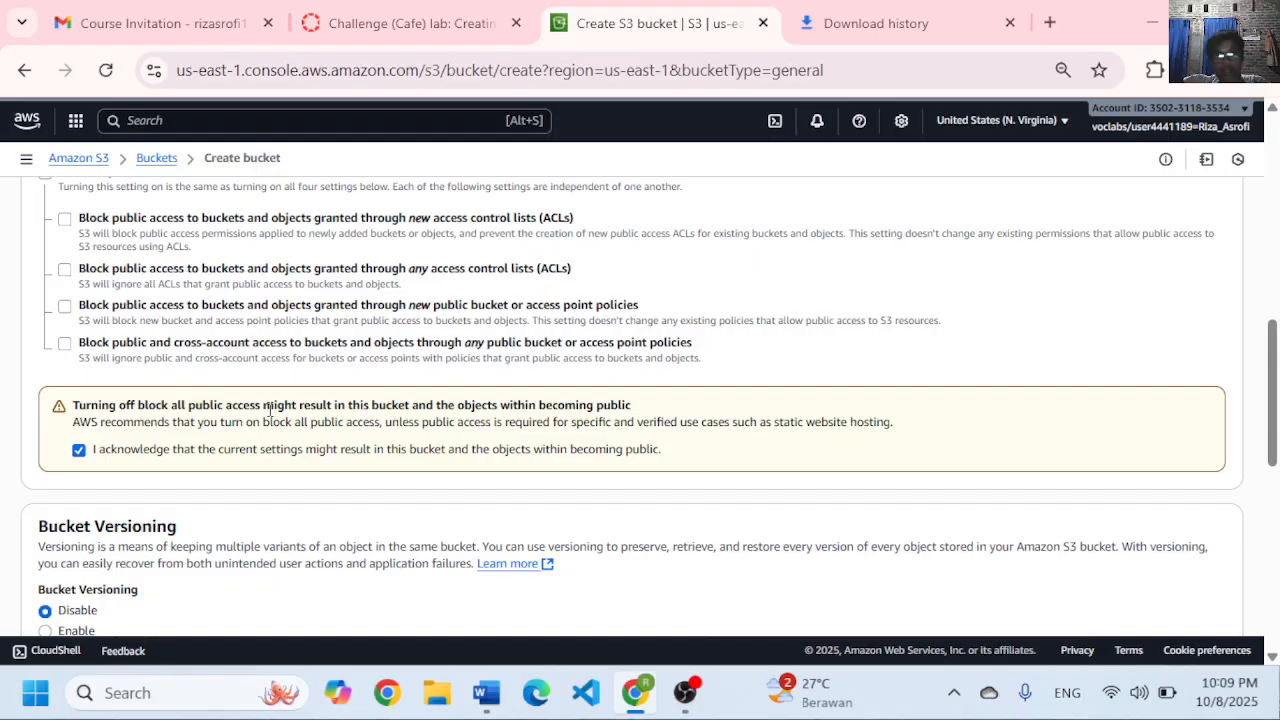
{"action": "scroll", "coordinate": [270, 410], "scroll_direction": "down", "scroll_amount": 4}
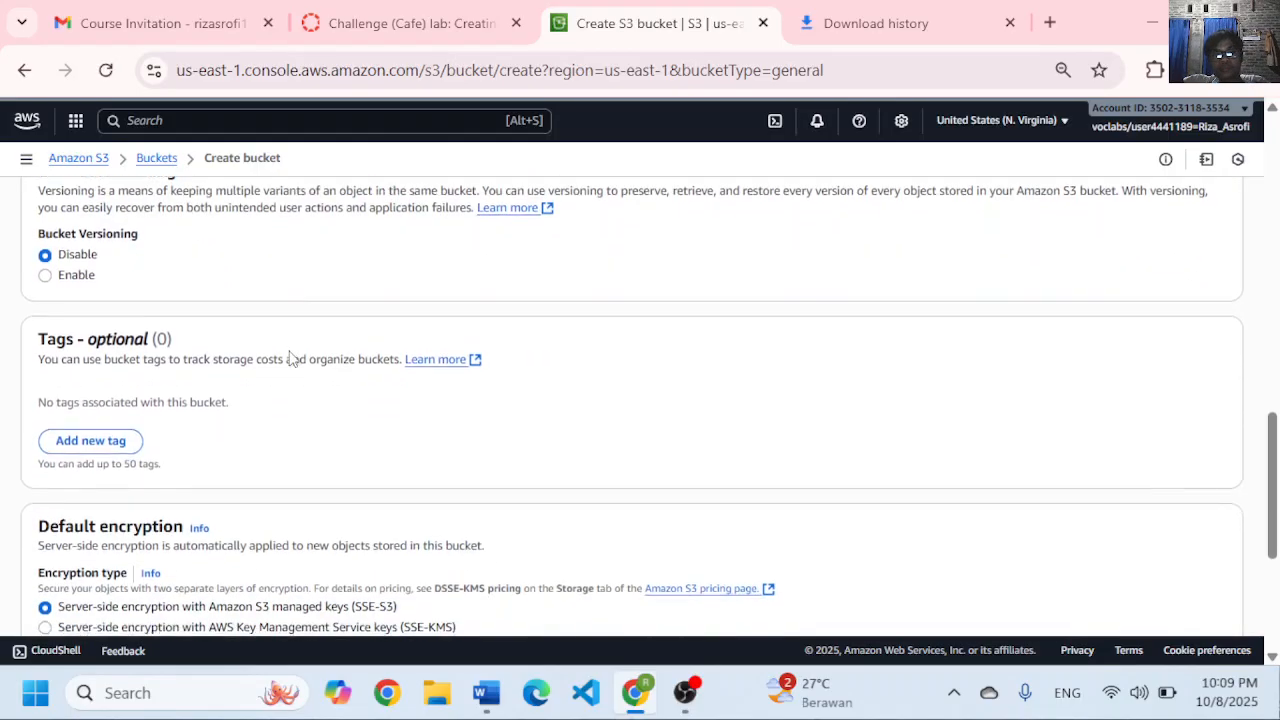
- Try to create the bucket with the default versioning, tag and encryption settings
{"action": "scroll", "coordinate": [290, 358], "scroll_direction": "down", "scroll_amount": 2}
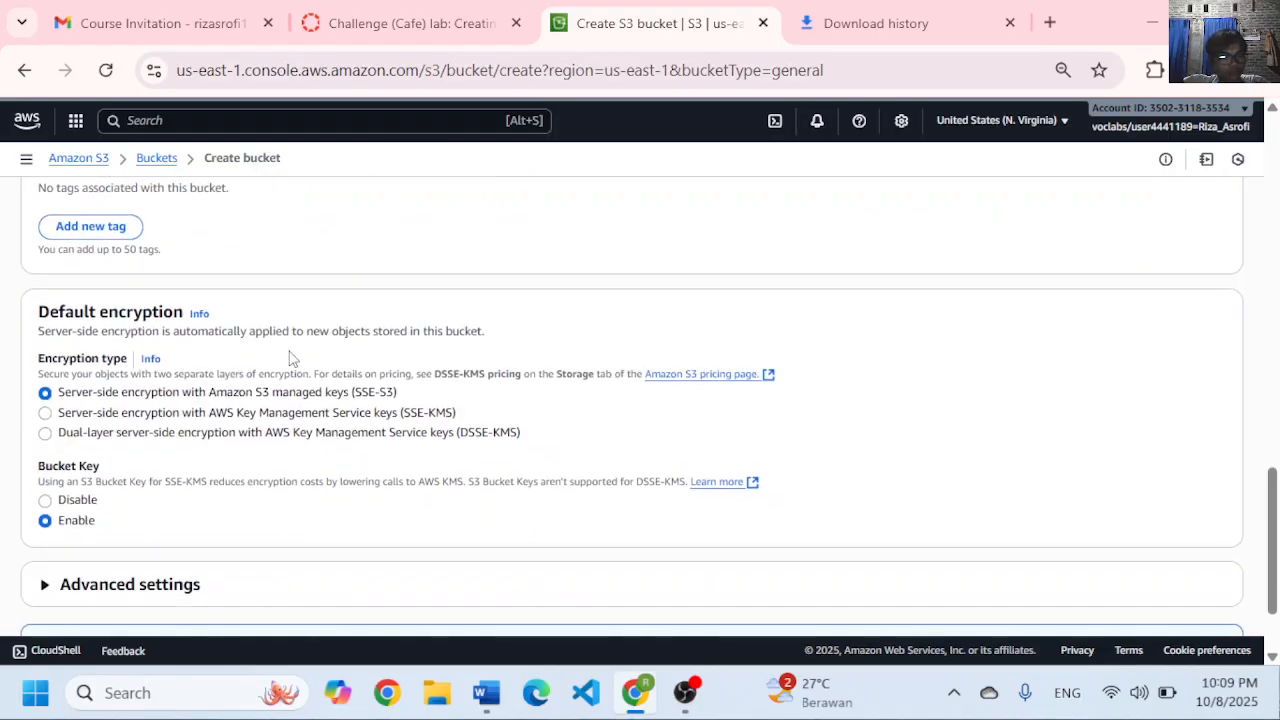
{"action": "scroll", "coordinate": [350, 335], "scroll_direction": "down", "scroll_amount": 1}
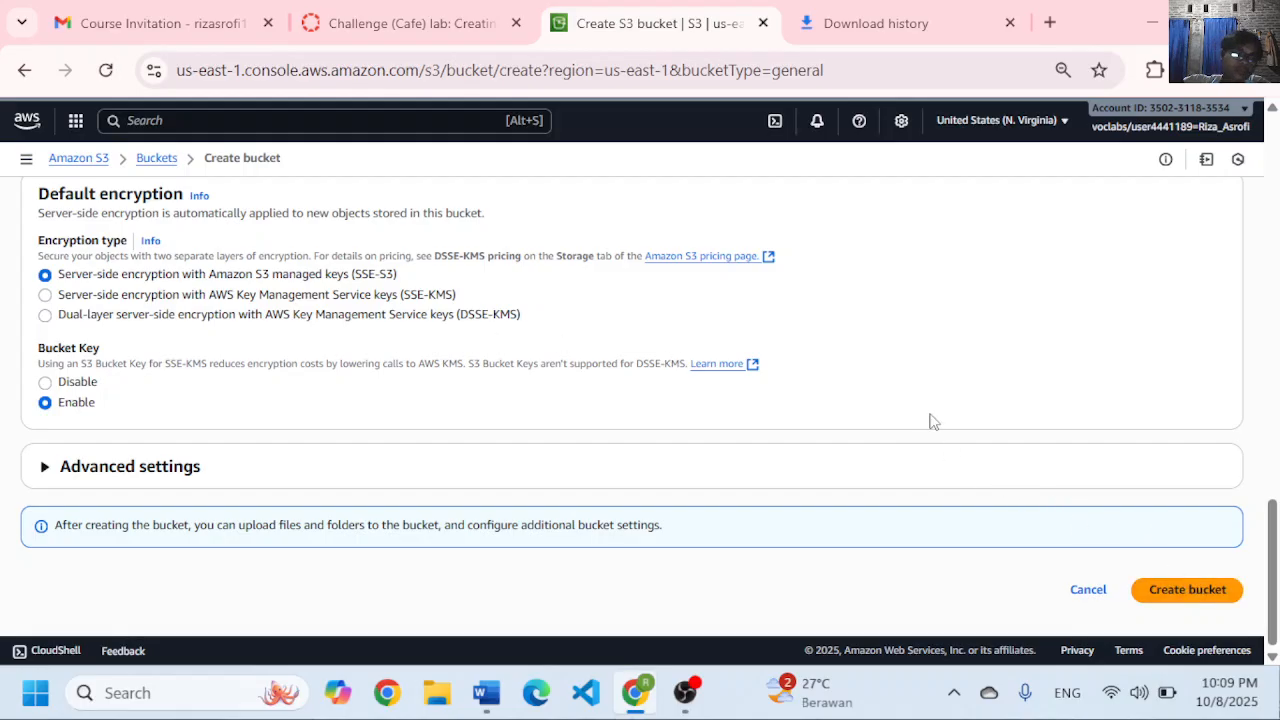
{"action": "left_click", "coordinate": [1189, 589]}
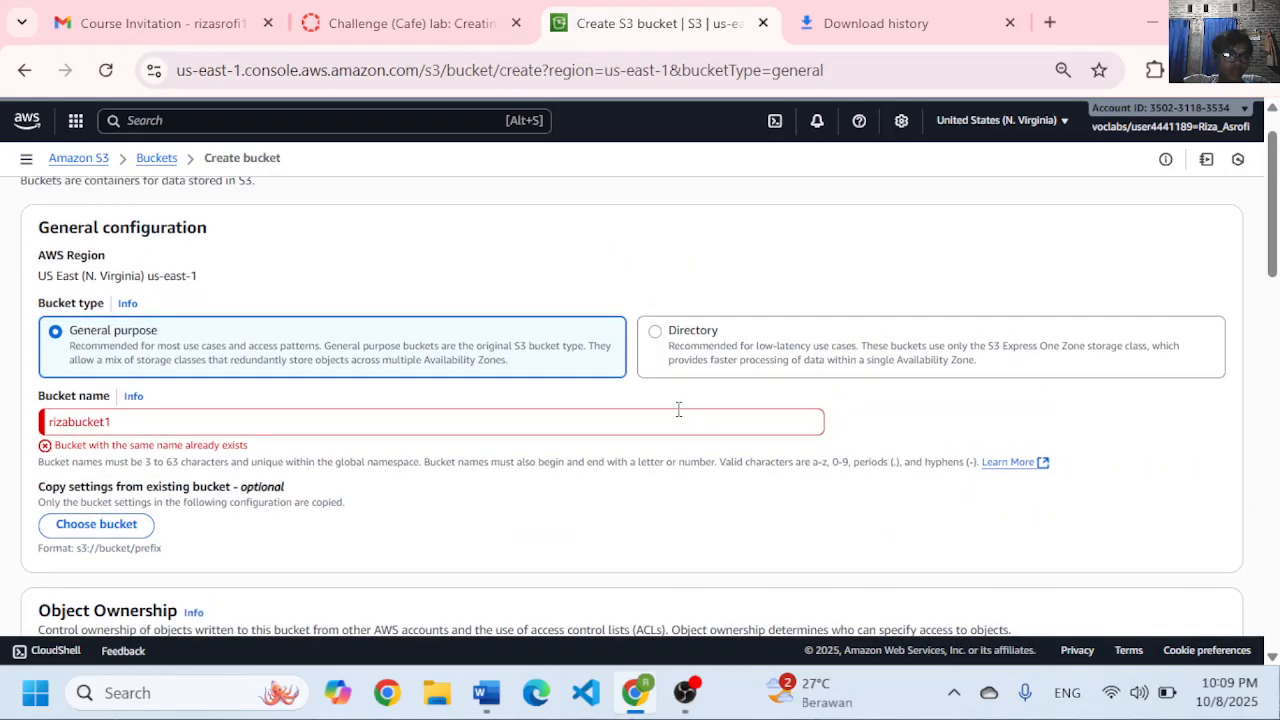
- Change the bucket name to the owner's first name followed by "bucket2" and create the bucket
{"action": "left_click", "coordinate": [470, 412]}
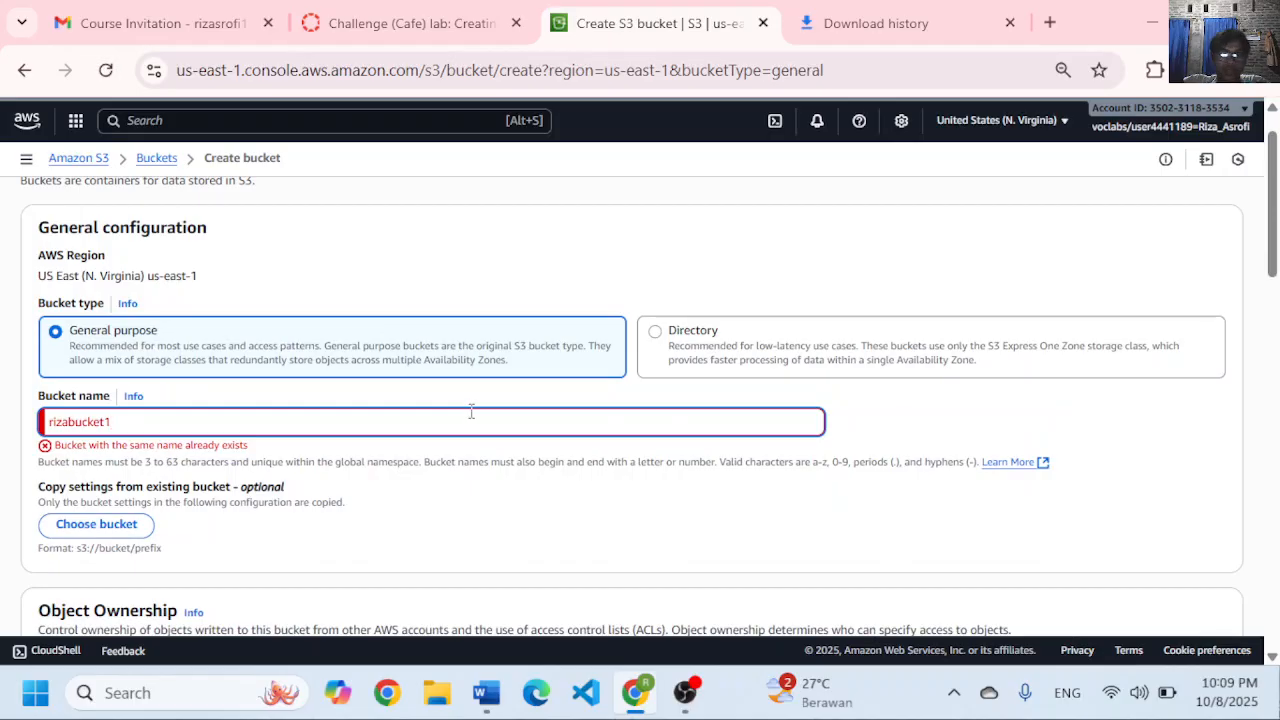
{"action": "key", "text": "BackSpace"}
{"action": "type", "text": "2"}
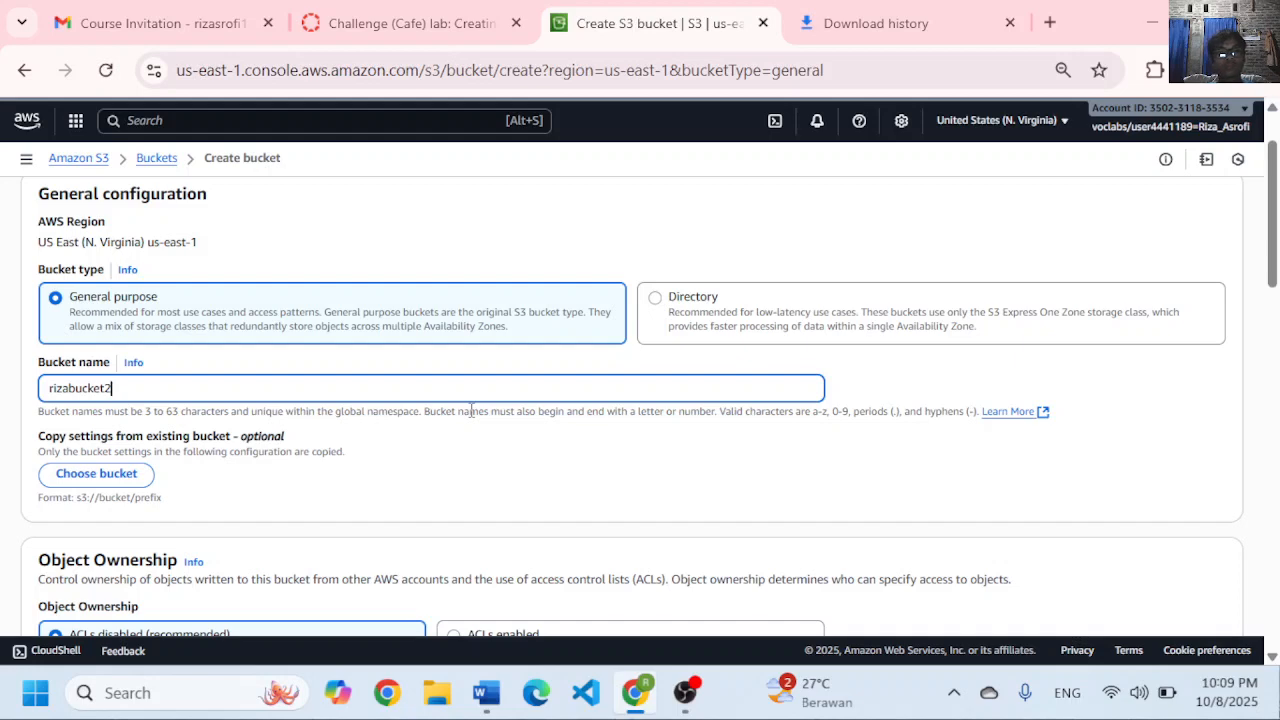
{"action": "scroll", "coordinate": [470, 412], "scroll_direction": "down", "scroll_amount": 20}
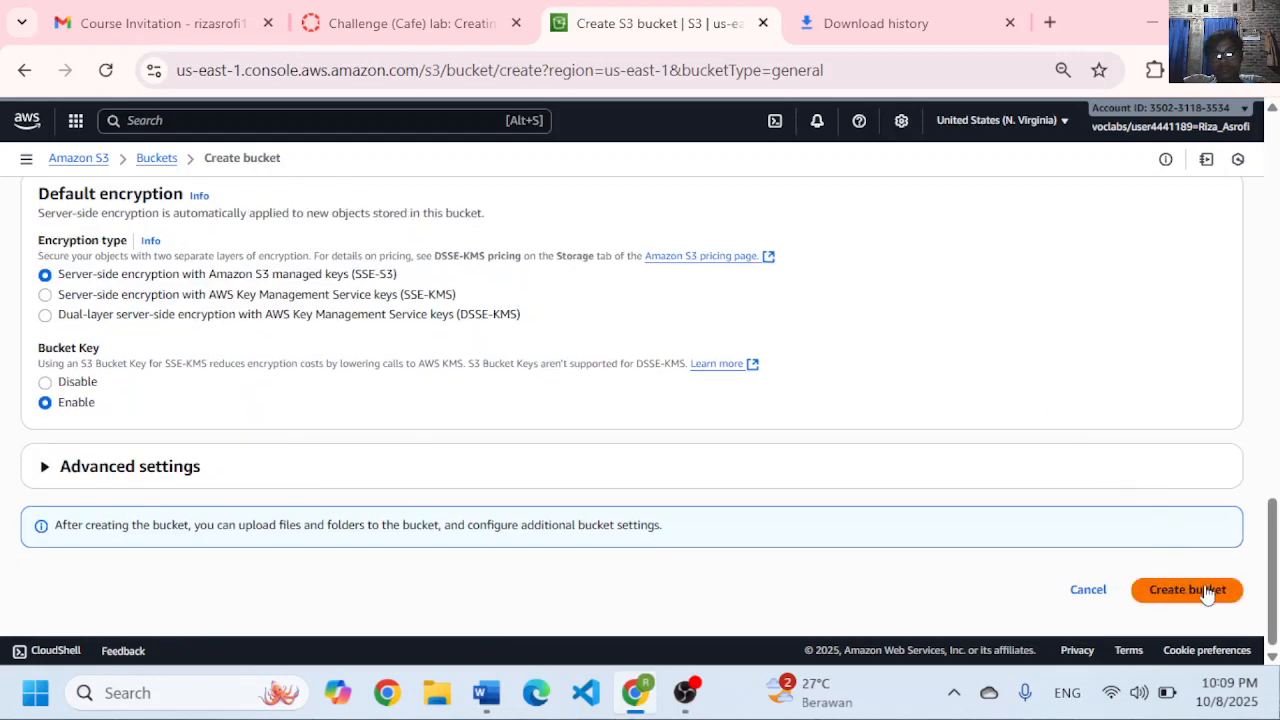
{"action": "left_click", "coordinate": [1207, 592]}
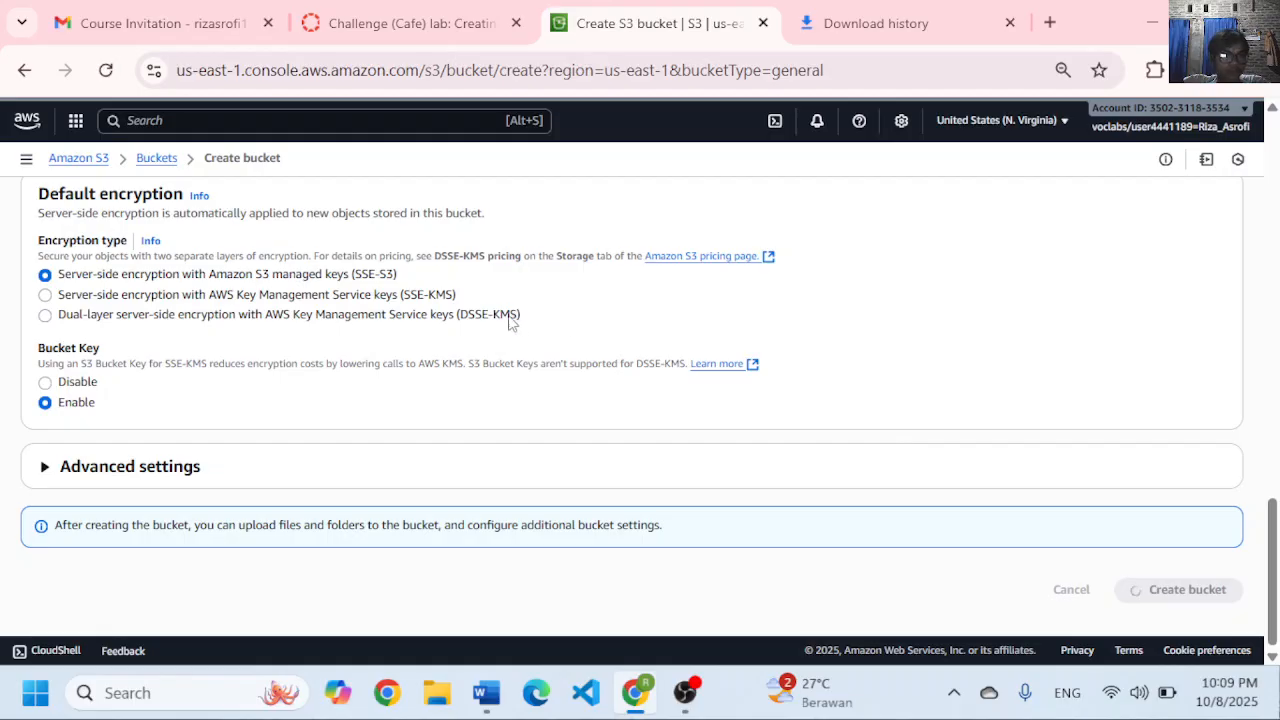
{"action": "scroll", "coordinate": [475, 335], "scroll_direction": "up", "scroll_amount": 7}
{"action": "scroll", "coordinate": [475, 335], "scroll_direction": "up", "scroll_amount": 3}
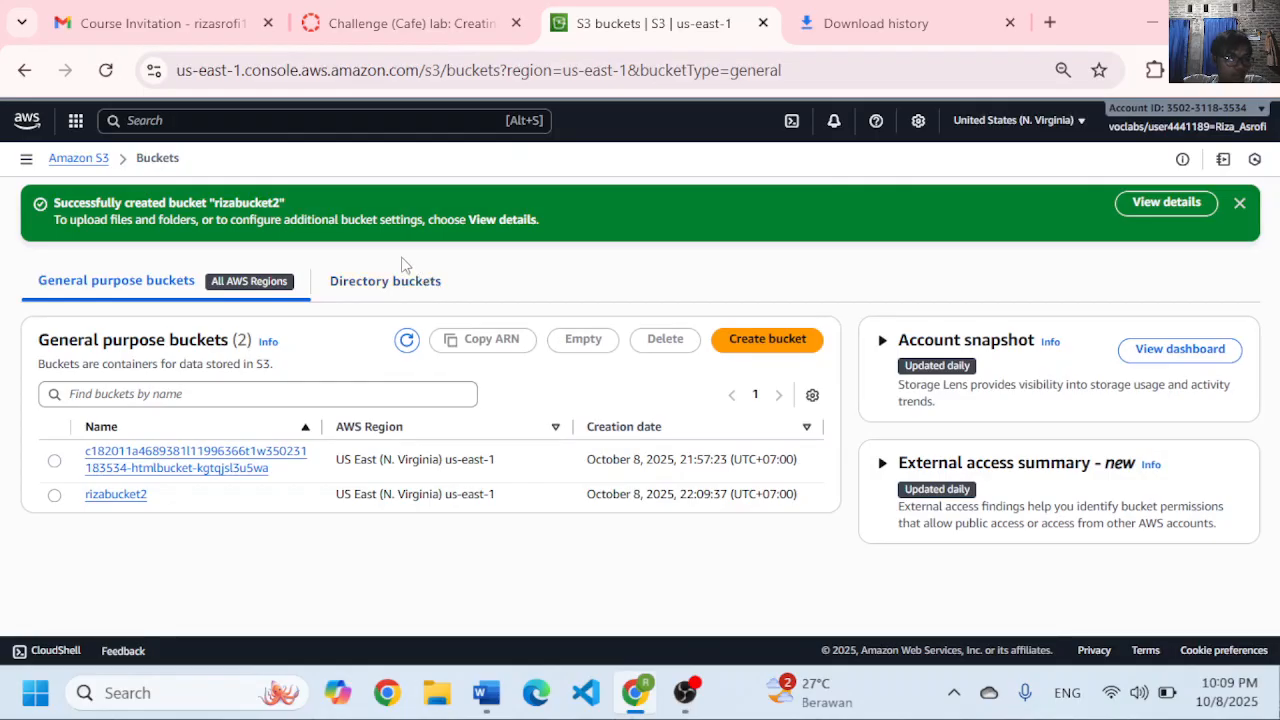
- Open the properties of the newly created bucket and start editing its static website hosting
{"action": "left_click", "coordinate": [121, 496]}
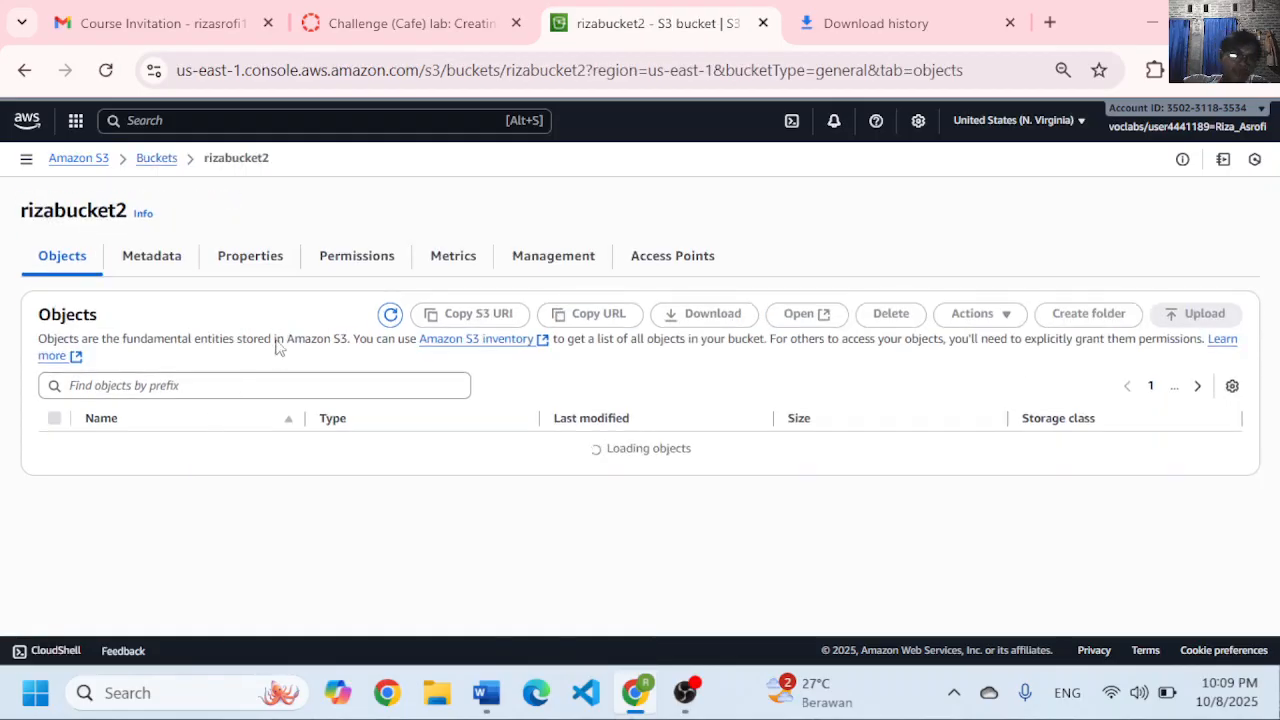
{"action": "left_click", "coordinate": [268, 262]}
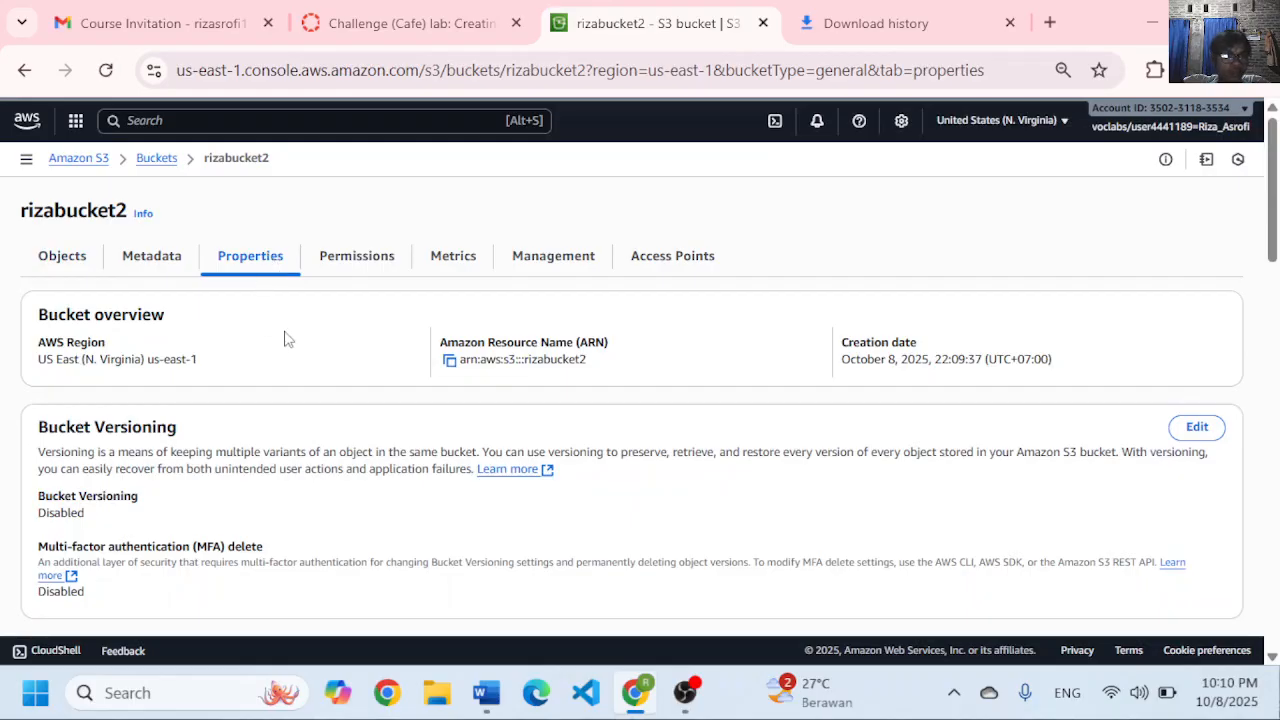
{"action": "scroll", "coordinate": [284, 338], "scroll_direction": "down", "scroll_amount": 1}
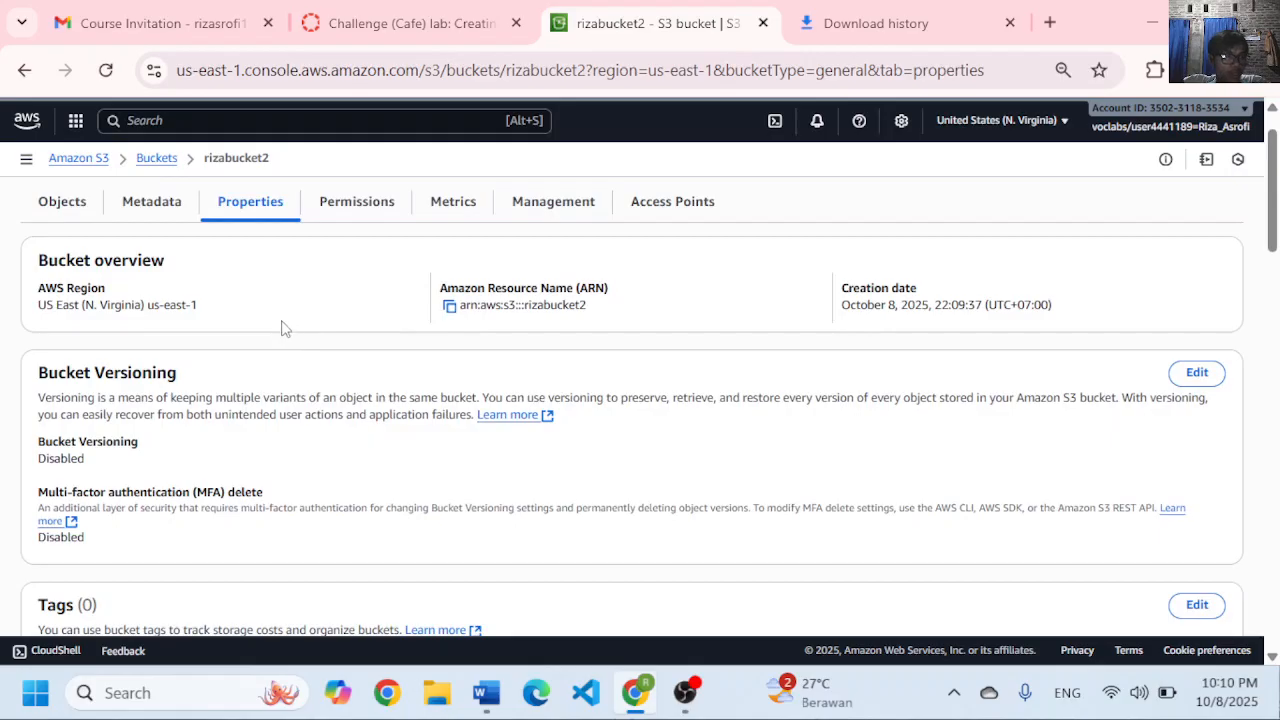
{"action": "scroll", "coordinate": [282, 326], "scroll_direction": "down", "scroll_amount": 10}
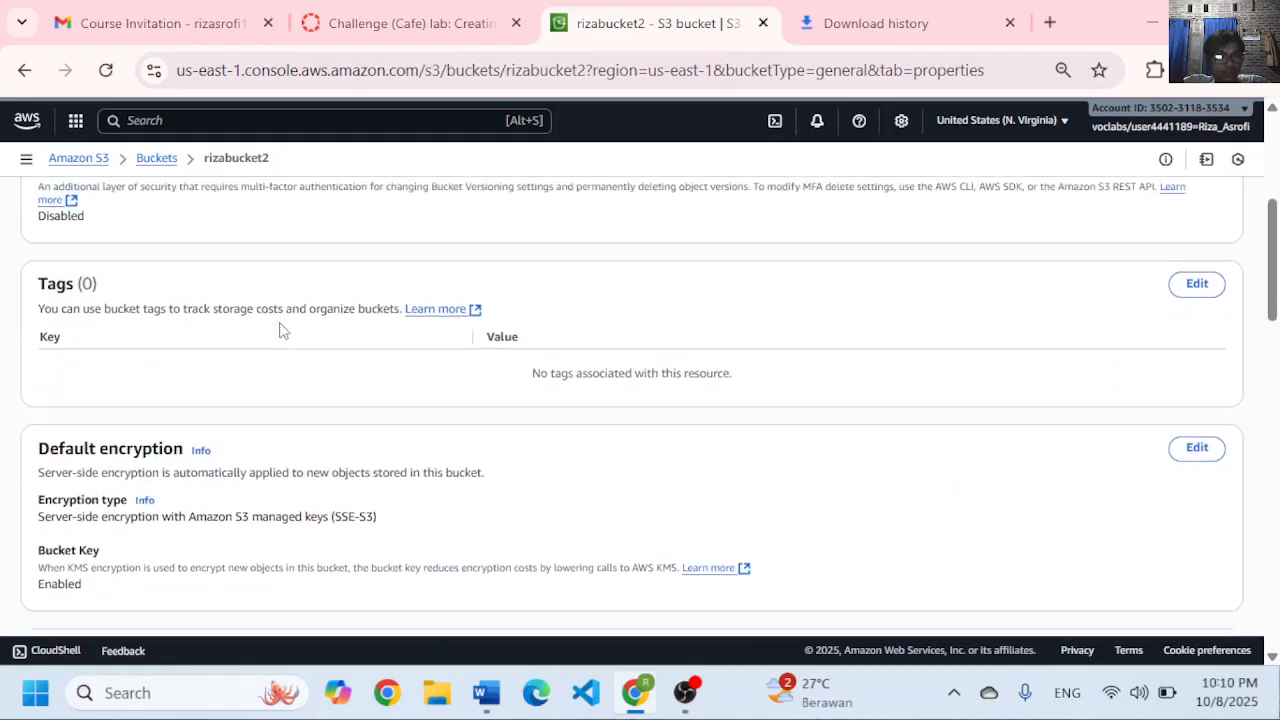
{"action": "scroll", "coordinate": [281, 323], "scroll_direction": "up", "scroll_amount": 4}
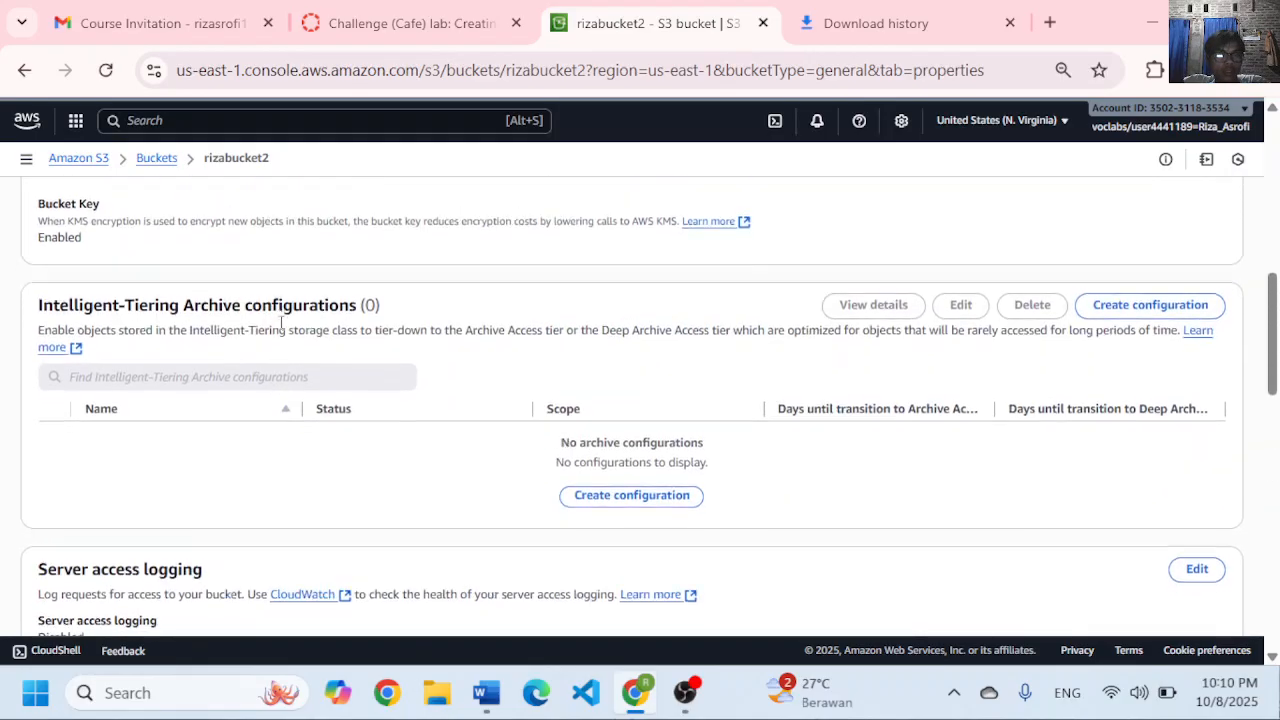
{"action": "scroll", "coordinate": [280, 328], "scroll_direction": "down", "scroll_amount": 12}
{"action": "scroll", "coordinate": [280, 332], "scroll_direction": "down", "scroll_amount": 5}
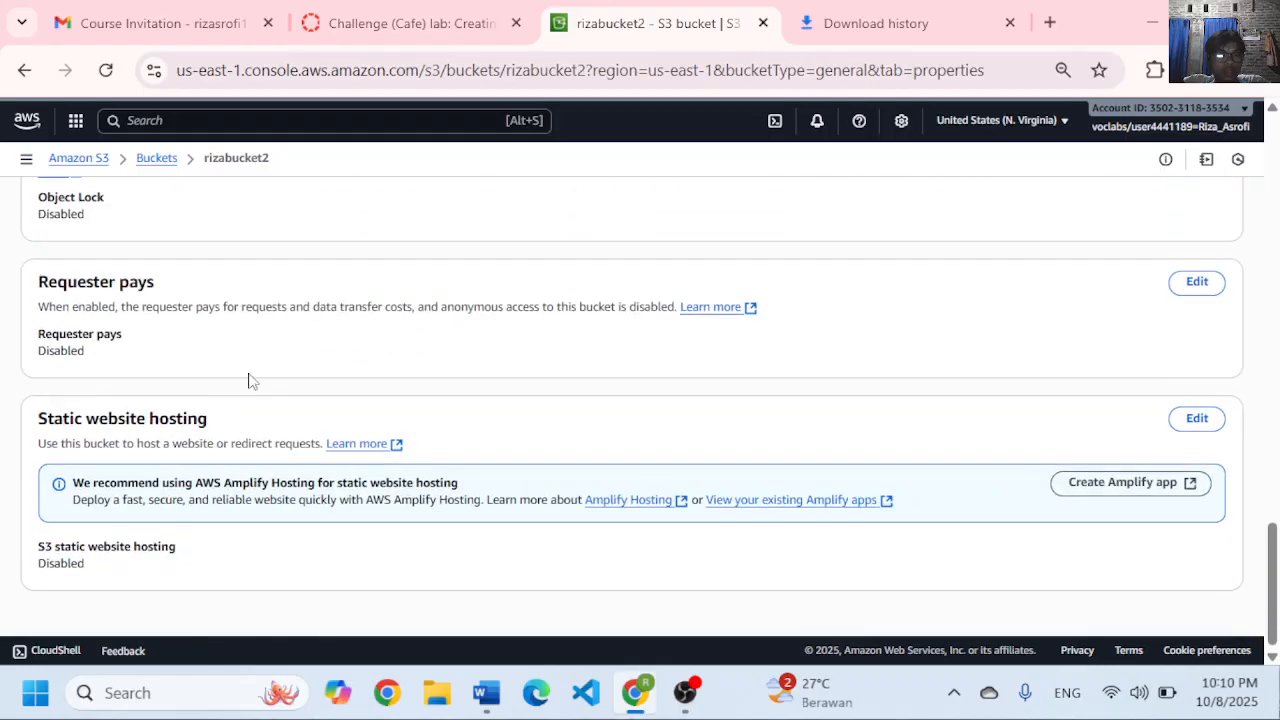
{"action": "left_click", "coordinate": [1200, 418]}
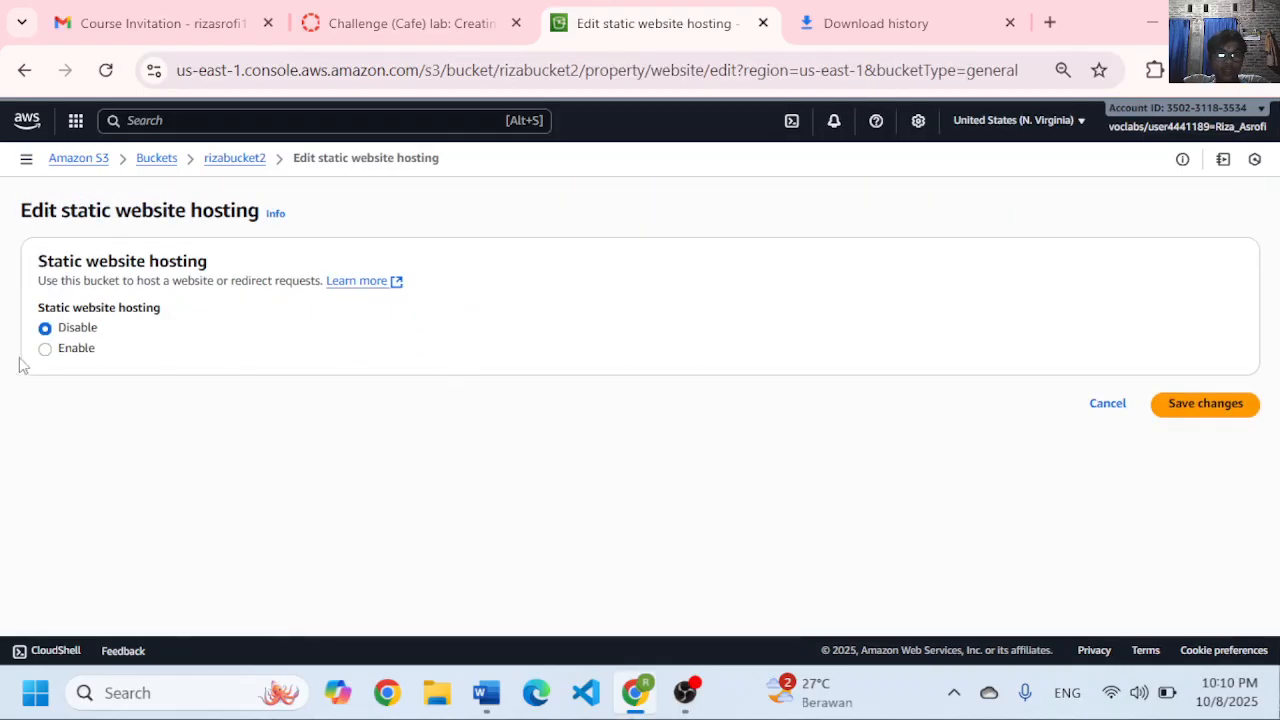
- Enable static website hosting for the bucket and specify index.html as the index document
{"action": "left_click", "coordinate": [70, 350]}
{"action": "scroll", "coordinate": [150, 362], "scroll_direction": "down", "scroll_amount": 2}
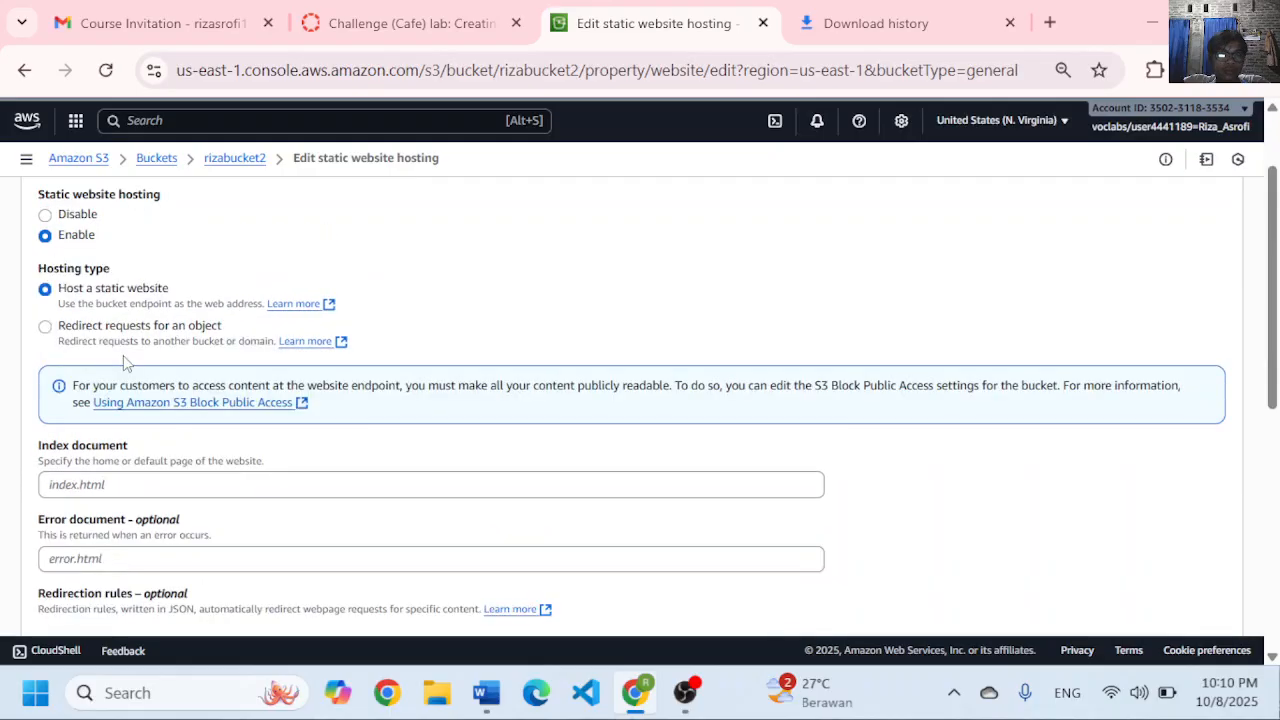
{"action": "scroll", "coordinate": [110, 312], "scroll_direction": "up", "scroll_amount": 1}
{"action": "scroll", "coordinate": [110, 312], "scroll_direction": "down", "scroll_amount": 1}
{"action": "scroll", "coordinate": [112, 313], "scroll_direction": "up", "scroll_amount": 1}
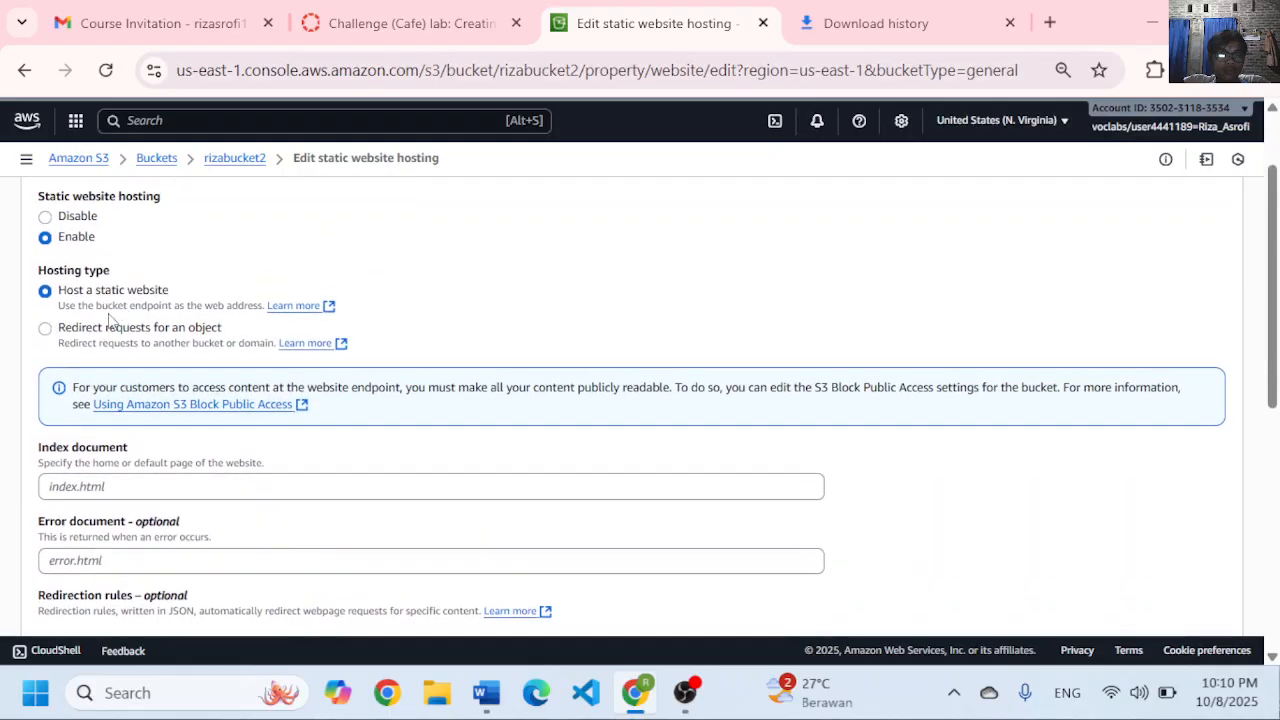
{"action": "scroll", "coordinate": [120, 350], "scroll_direction": "down", "scroll_amount": 2}
{"action": "scroll", "coordinate": [109, 351], "scroll_direction": "up", "scroll_amount": 1}
{"action": "left_click", "coordinate": [101, 349]}
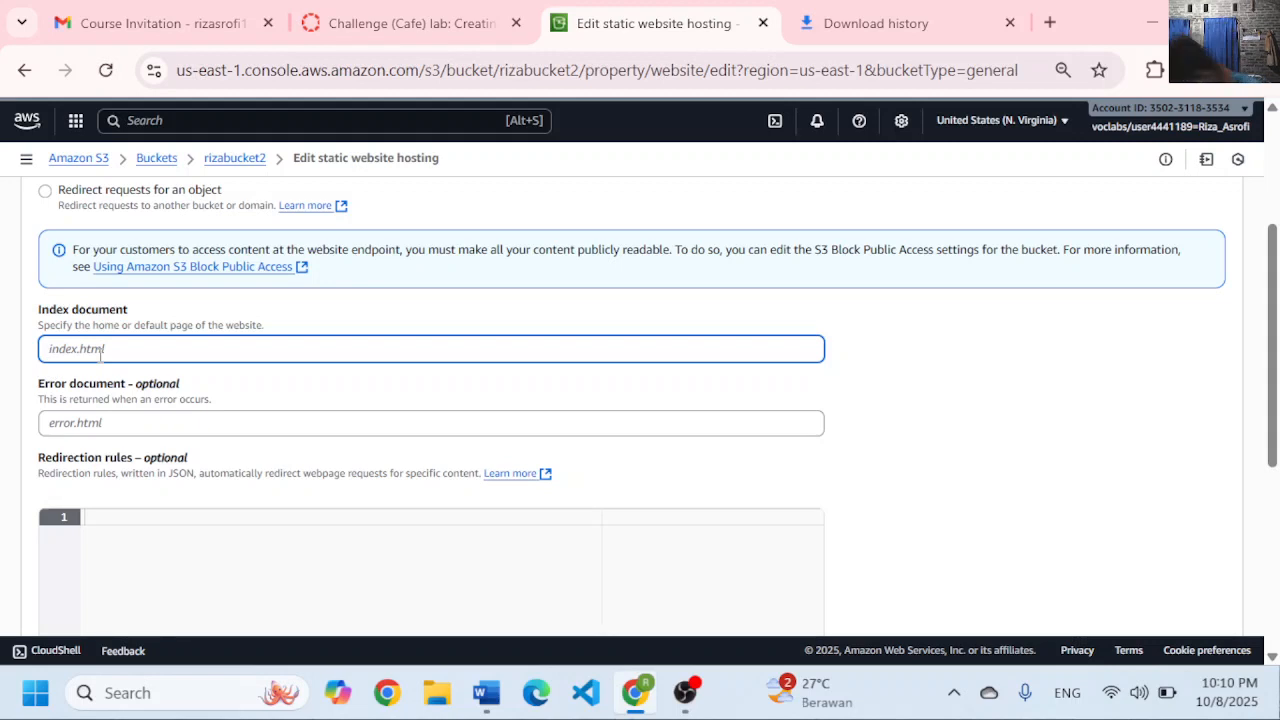
{"action": "type", "text": "i"}
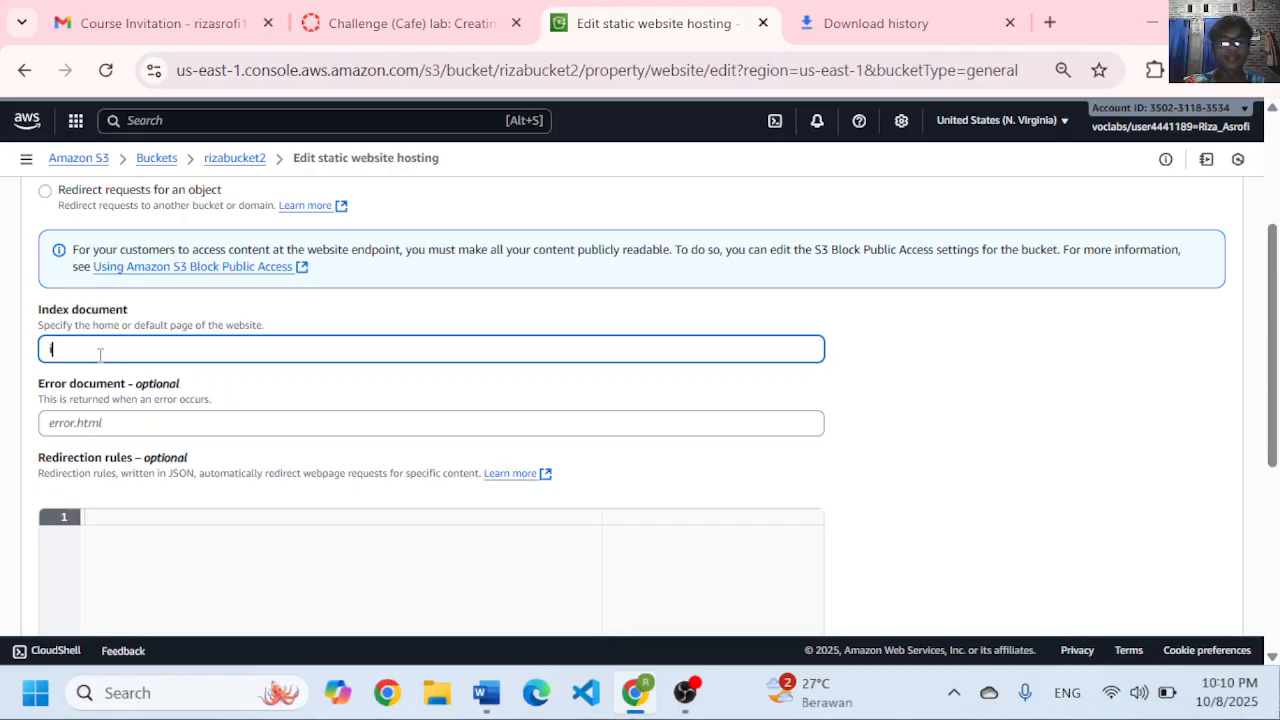
{"action": "type", "text": "ndex"}
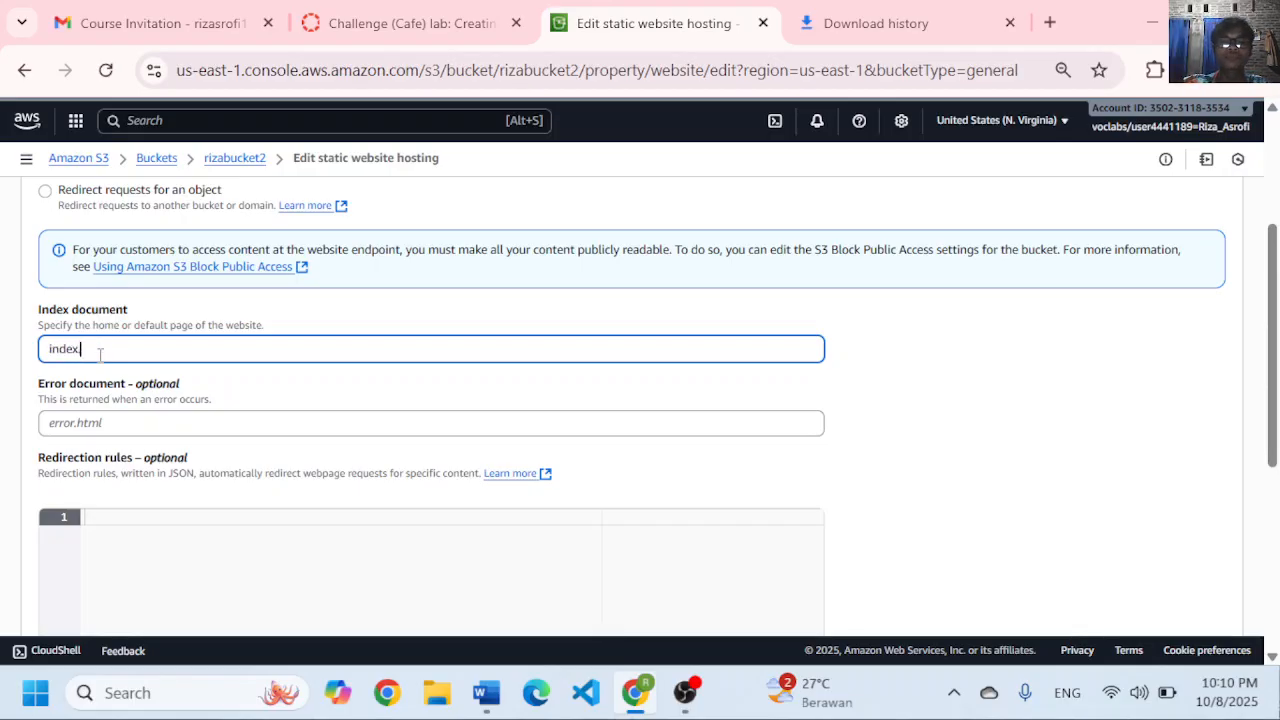
{"action": "type", "text": ".html"}
{"action": "key", "text": "Tab"}
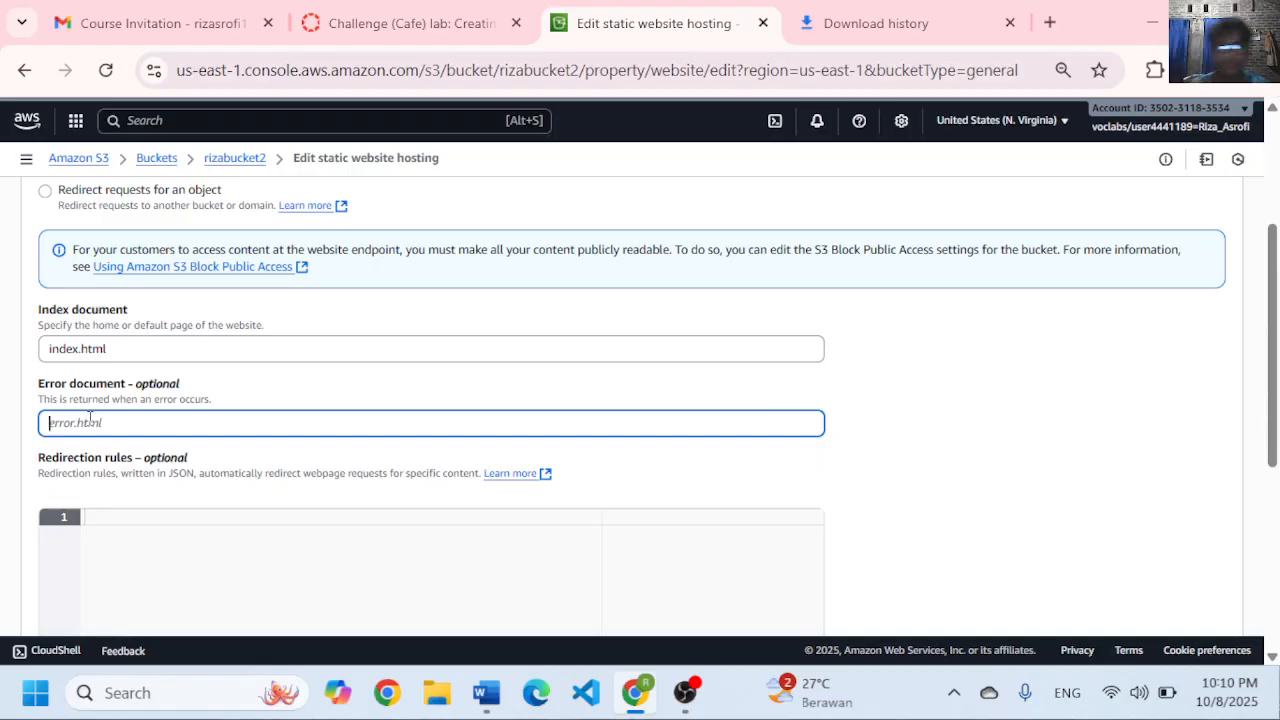
- Specify error.html as the error document and save the static website hosting changes
{"action": "type", "text": "err"}
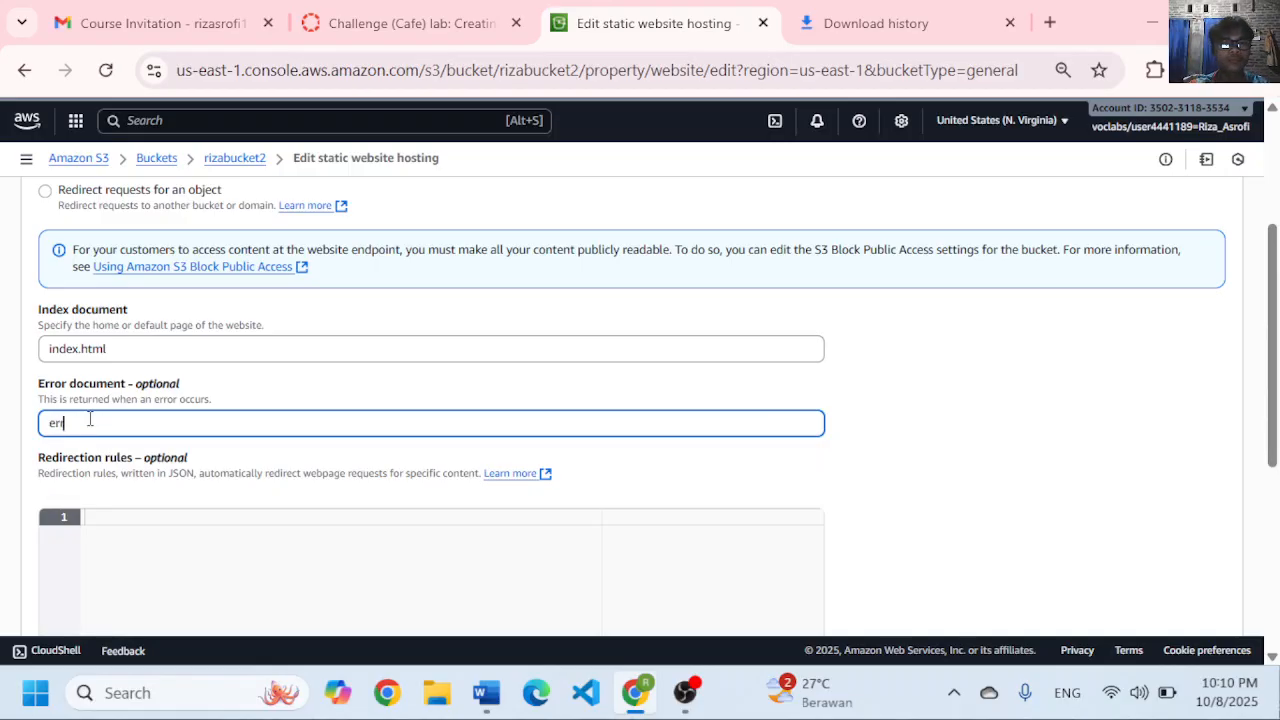
{"action": "type", "text": "or."}
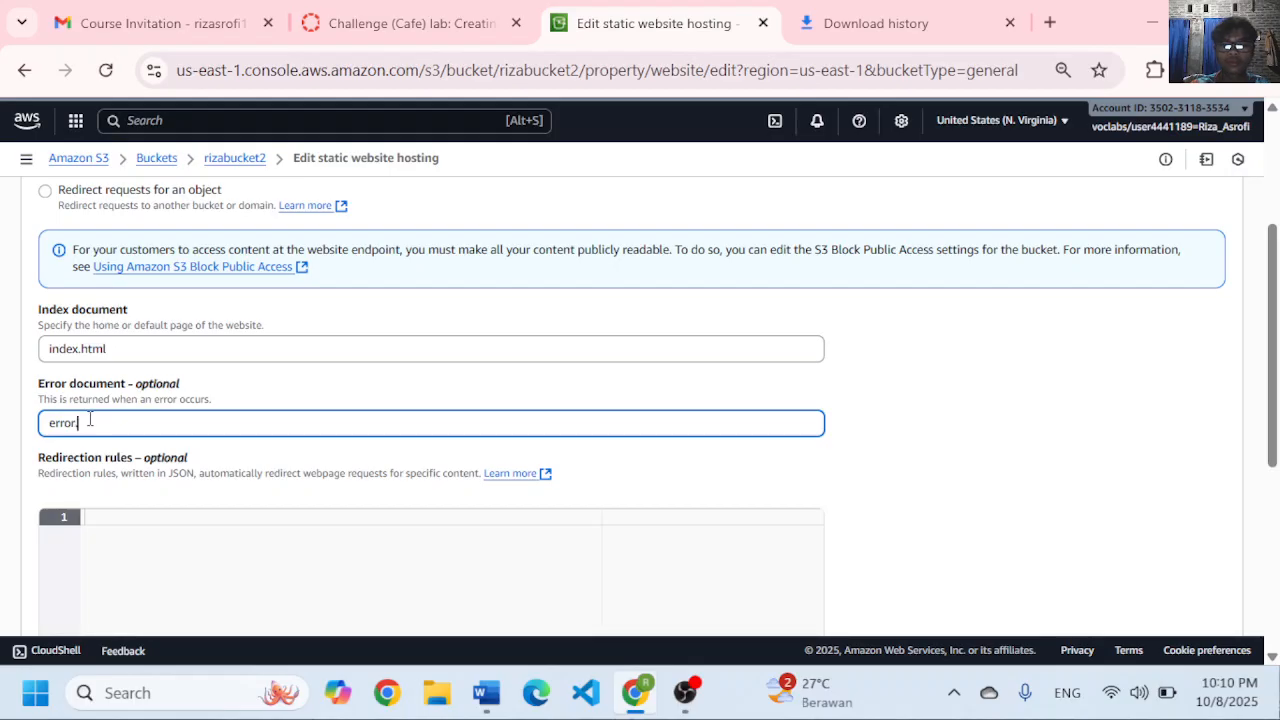
{"action": "type", "text": "html"}
{"action": "scroll", "coordinate": [90, 418], "scroll_direction": "down", "scroll_amount": 1}
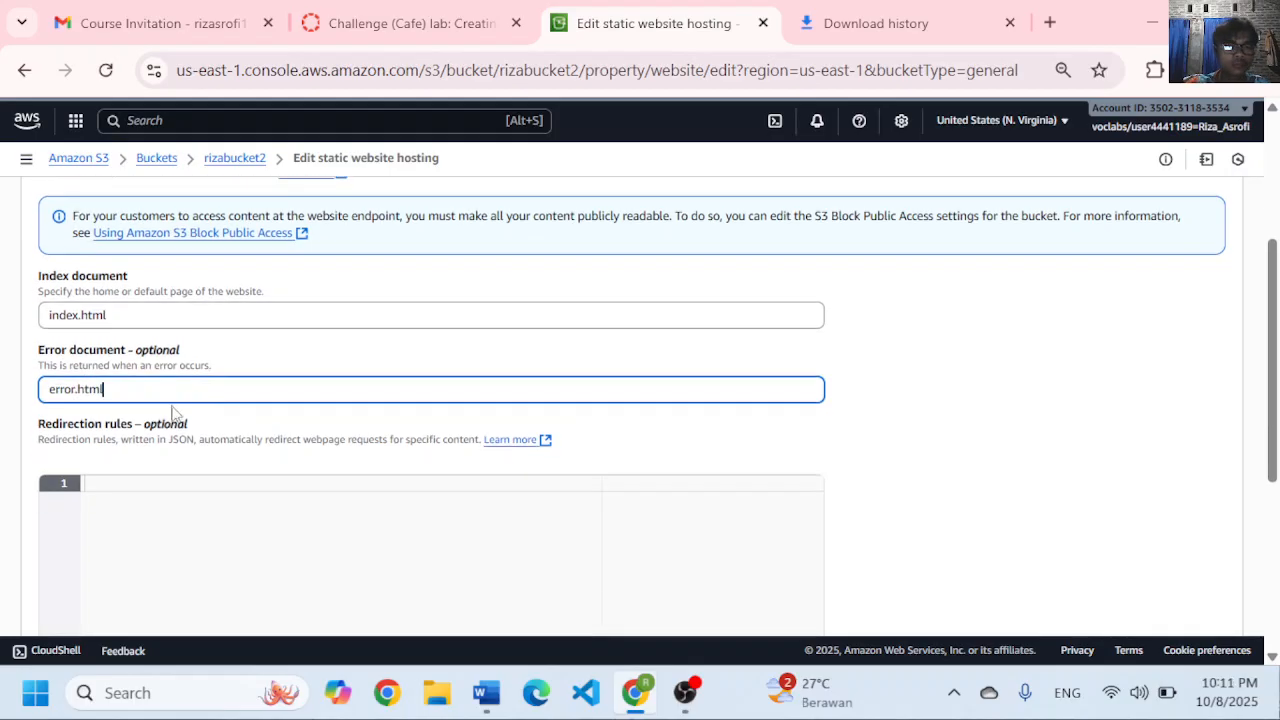
{"action": "scroll", "coordinate": [337, 349], "scroll_direction": "down", "scroll_amount": 4}
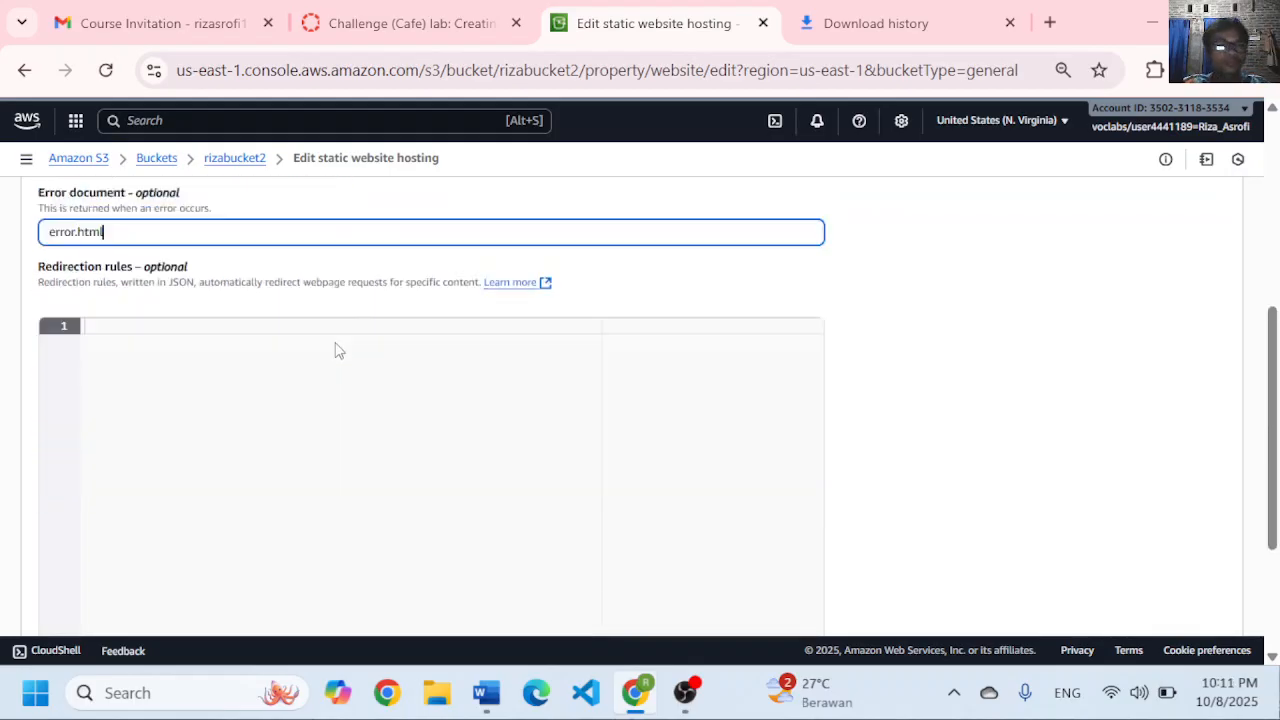
{"action": "scroll", "coordinate": [374, 344], "scroll_direction": "up", "scroll_amount": 3}
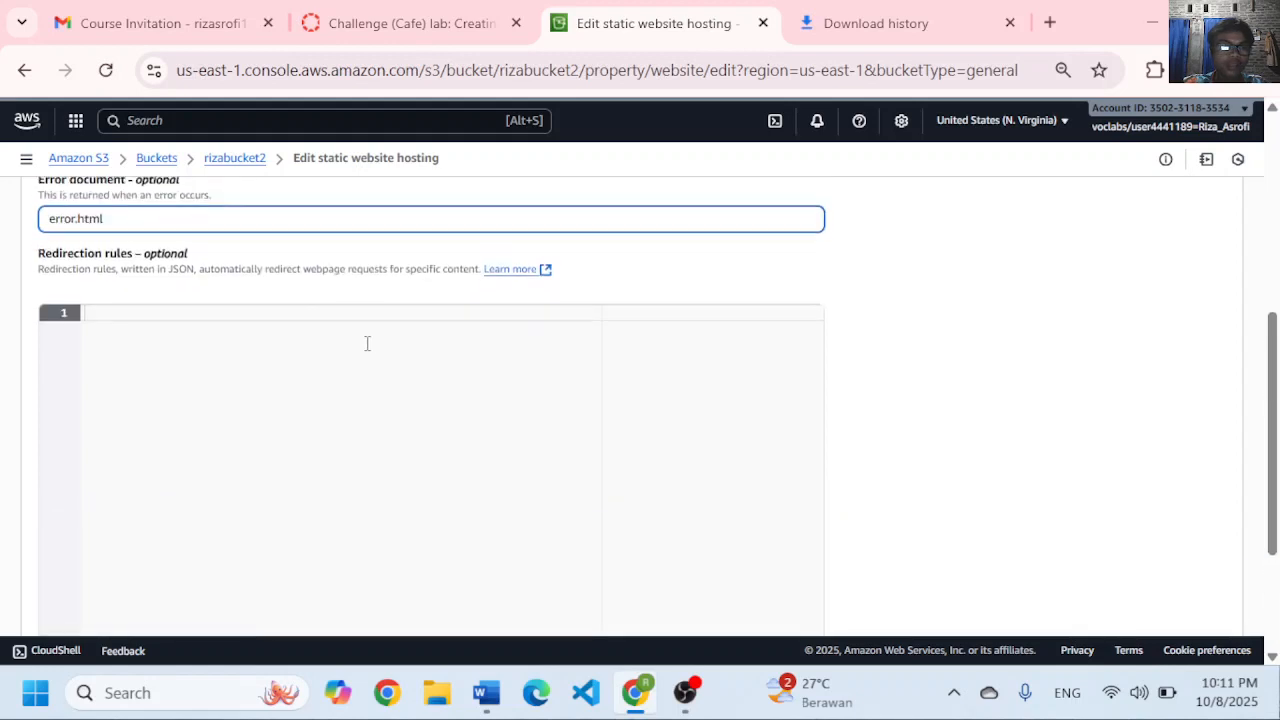
{"action": "scroll", "coordinate": [367, 343], "scroll_direction": "down", "scroll_amount": 4}
{"action": "left_click", "coordinate": [1160, 588]}
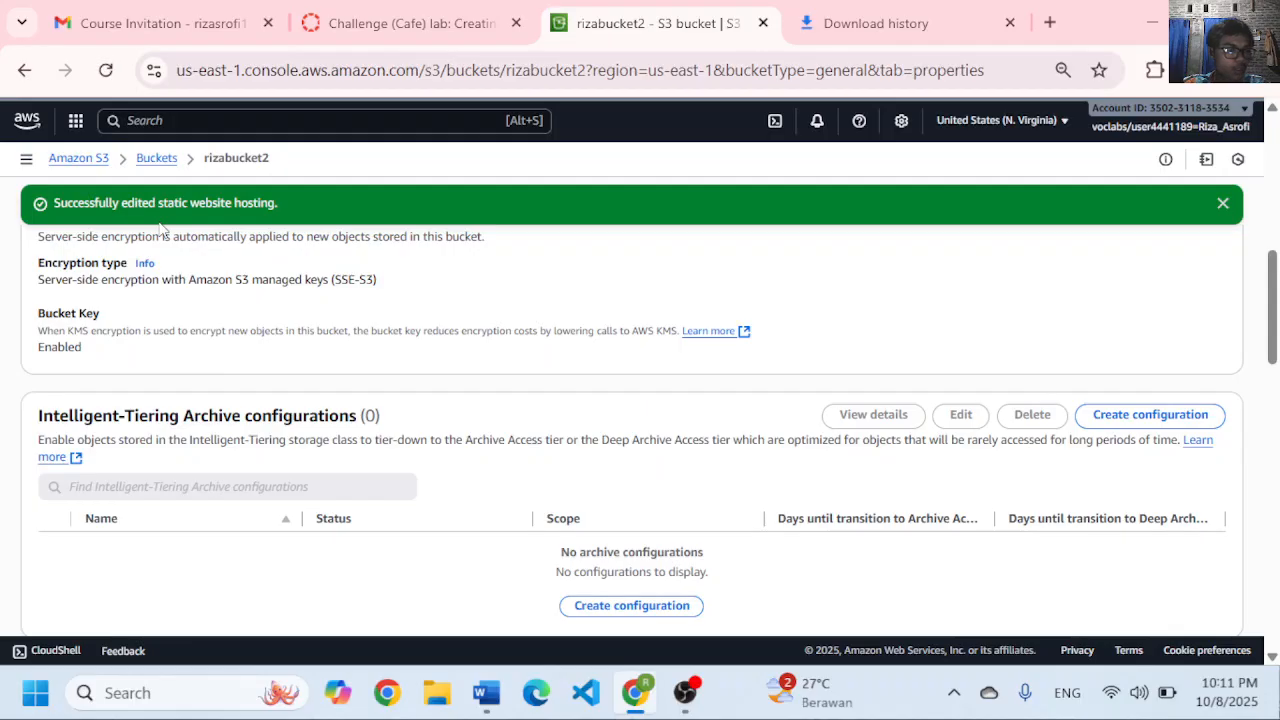
- Open the bucket website endpoint and reload its page, closing the Download history page along the way
{"action": "scroll", "coordinate": [697, 462], "scroll_direction": "down", "scroll_amount": 15}
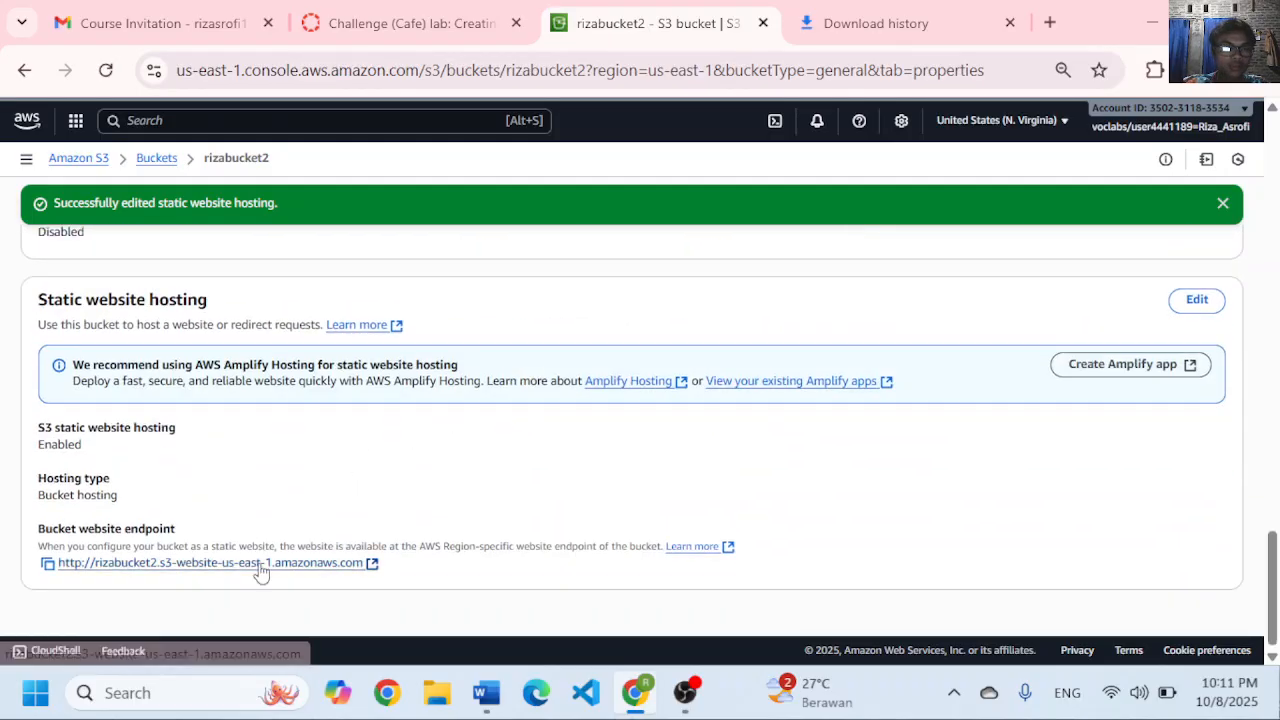
{"action": "left_click", "coordinate": [260, 563]}
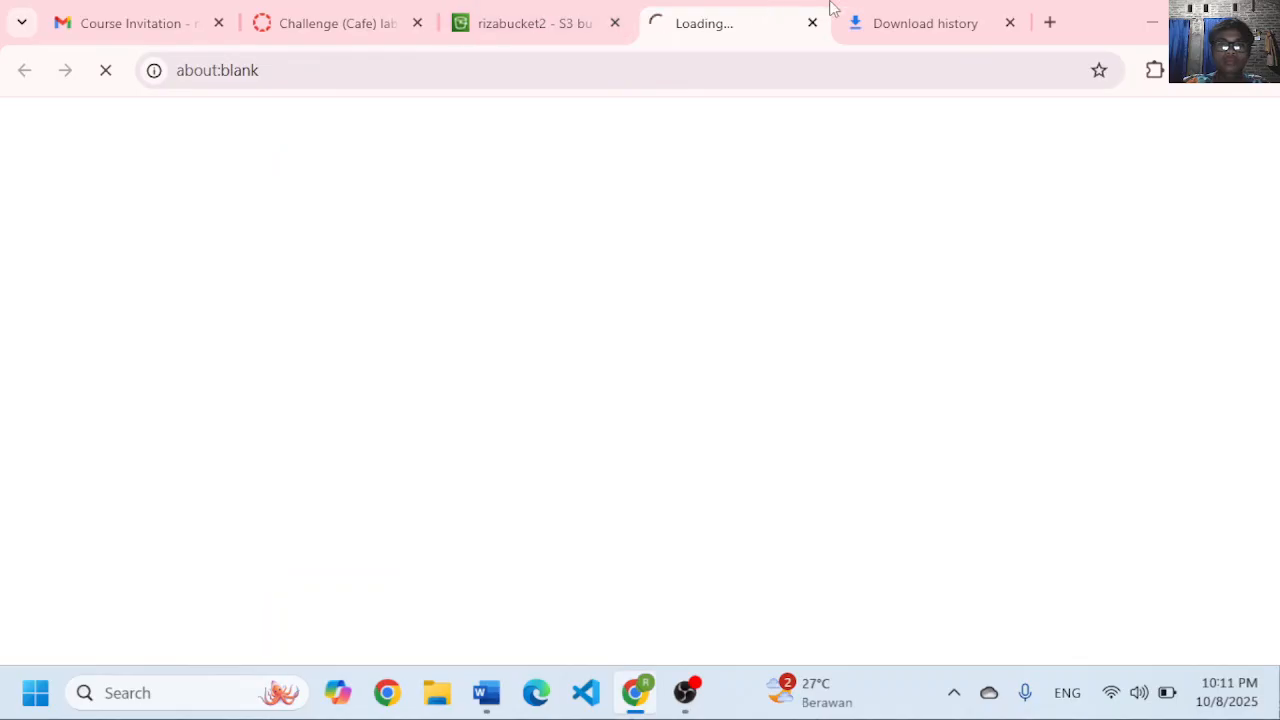
{"action": "left_click", "coordinate": [970, 23]}
{"action": "left_click", "coordinate": [1010, 23]}
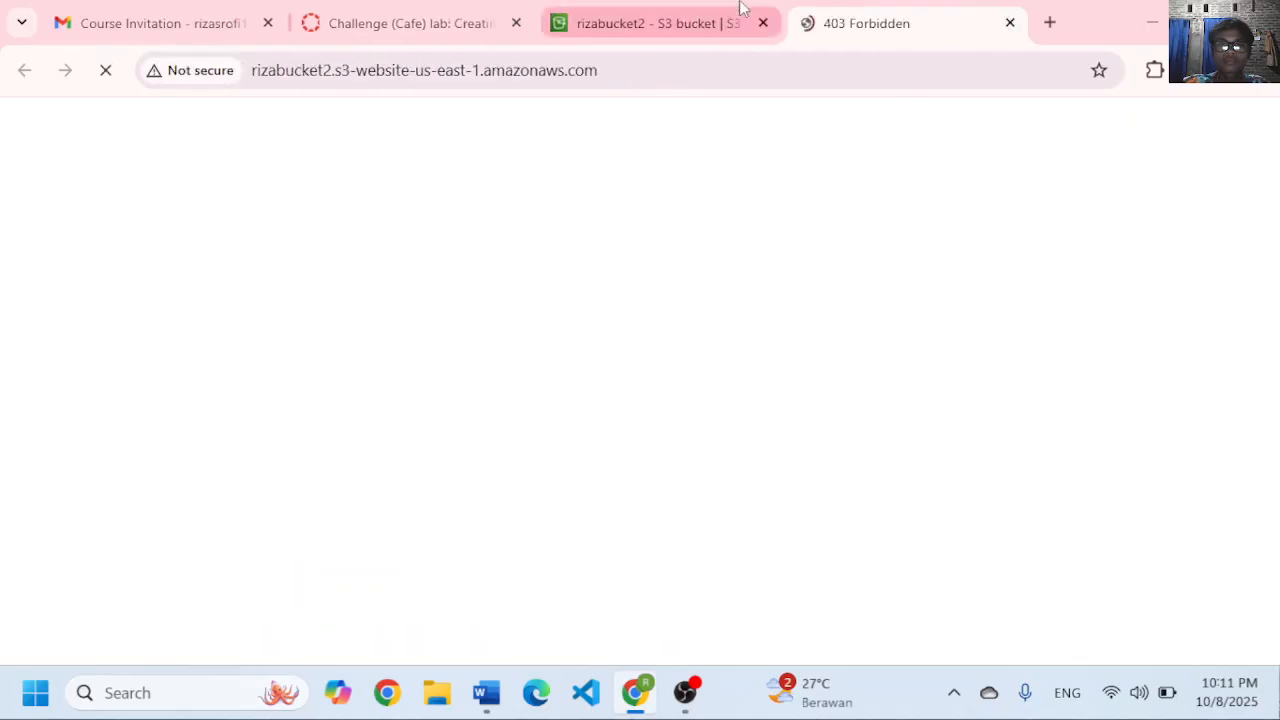
{"action": "left_click", "coordinate": [106, 70]}
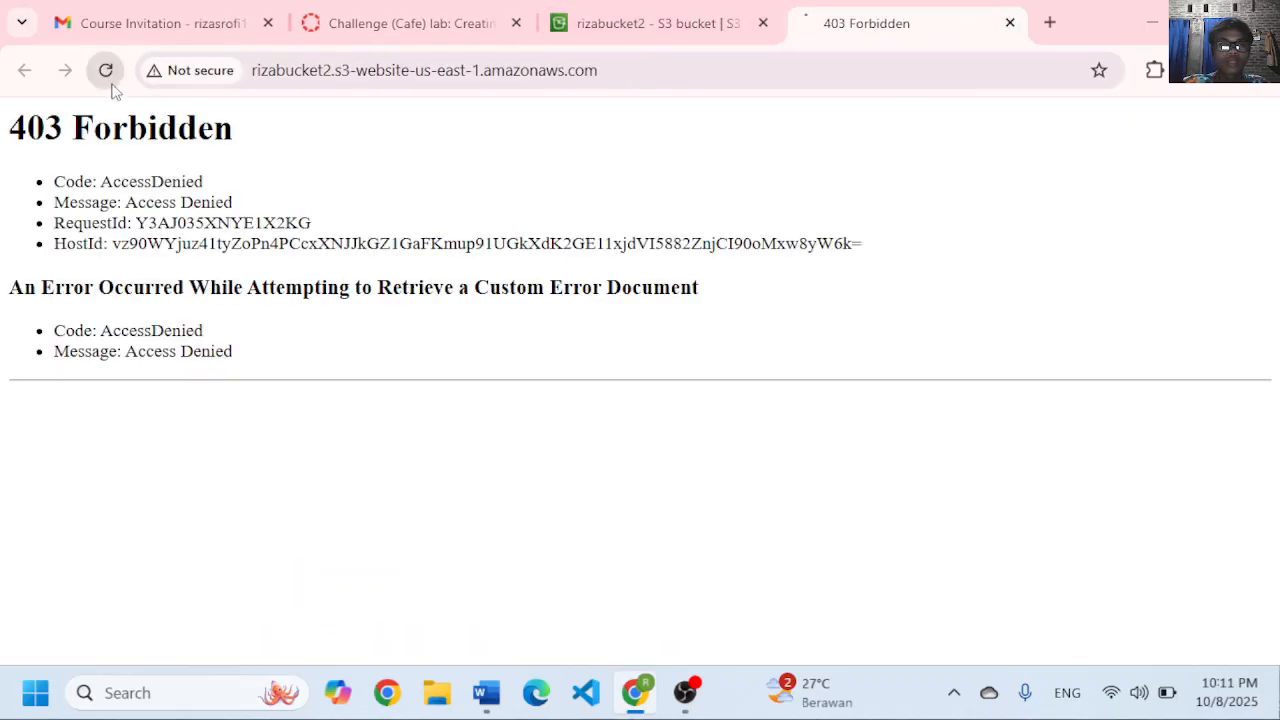
- Switch to the Word report and review the instructions and screenshots for Task 3, Uploading content to your S3 bucket
{"action": "left_click", "coordinate": [486, 693]}
{"action": "scroll", "coordinate": [554, 388], "scroll_direction": "down", "scroll_amount": 15}
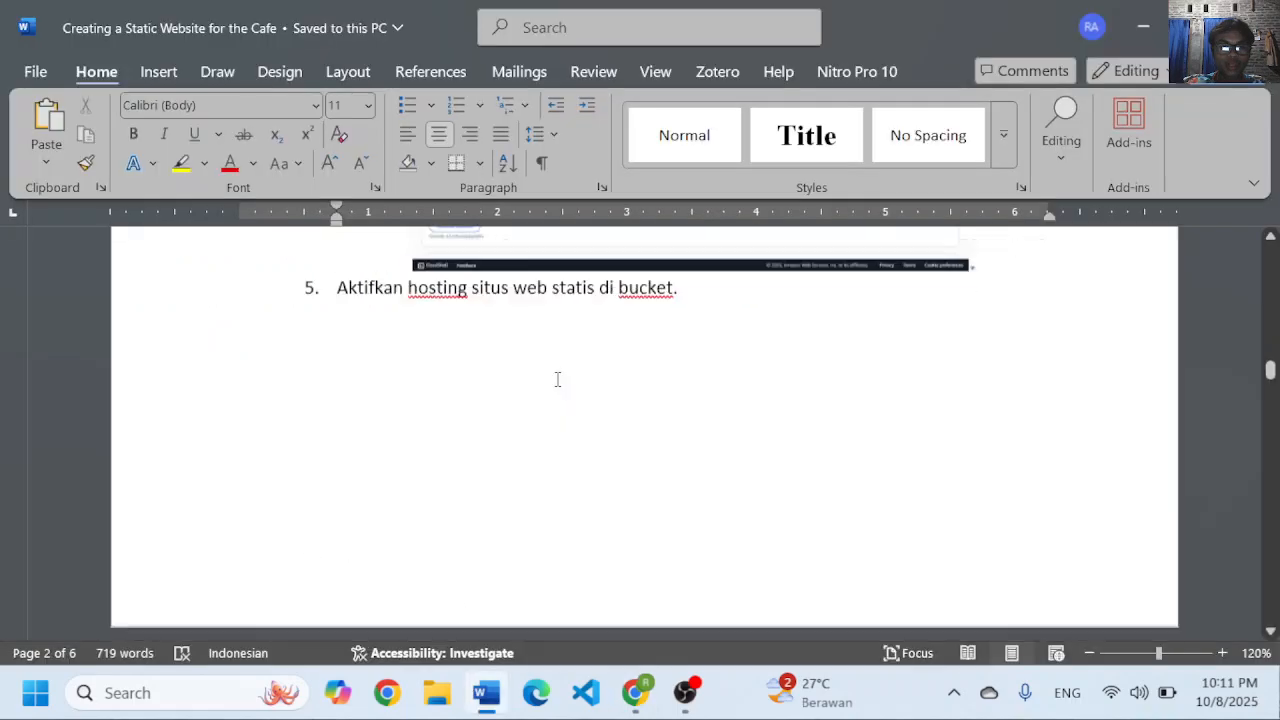
{"action": "scroll", "coordinate": [557, 388], "scroll_direction": "down", "scroll_amount": 8}
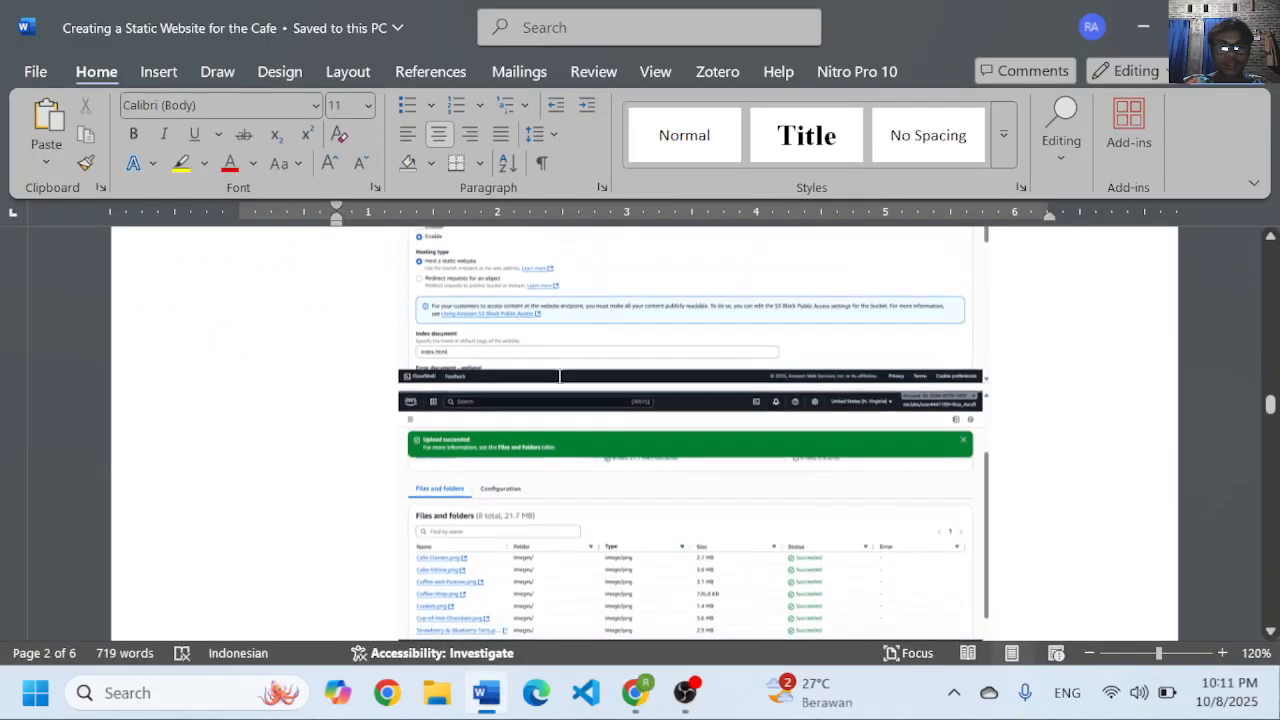
{"action": "scroll", "coordinate": [557, 388], "scroll_direction": "up", "scroll_amount": 15}
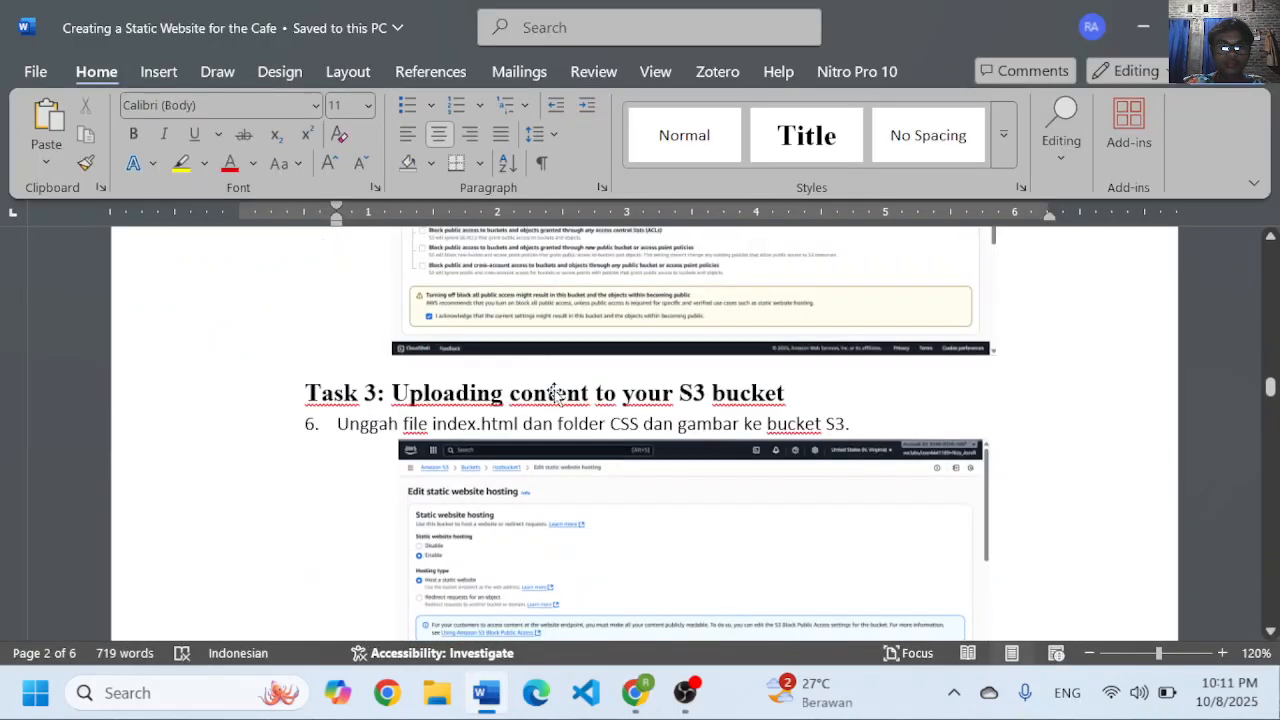
{"action": "scroll", "coordinate": [554, 391], "scroll_direction": "down", "scroll_amount": 6}
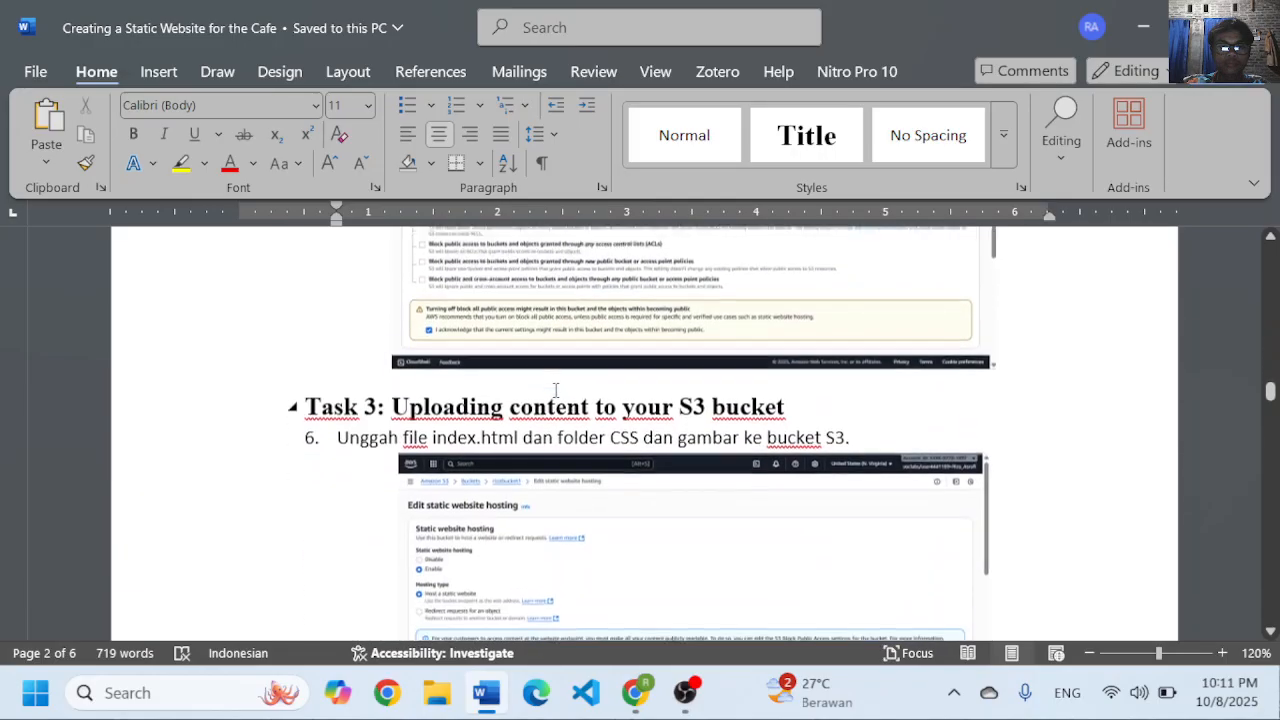
- Review the bucket creation section of Task 2 in the report, returning to the screenshots under Task 3
{"action": "scroll", "coordinate": [554, 390], "scroll_direction": "up", "scroll_amount": 9}
{"action": "scroll", "coordinate": [554, 390], "scroll_direction": "up", "scroll_amount": 4}
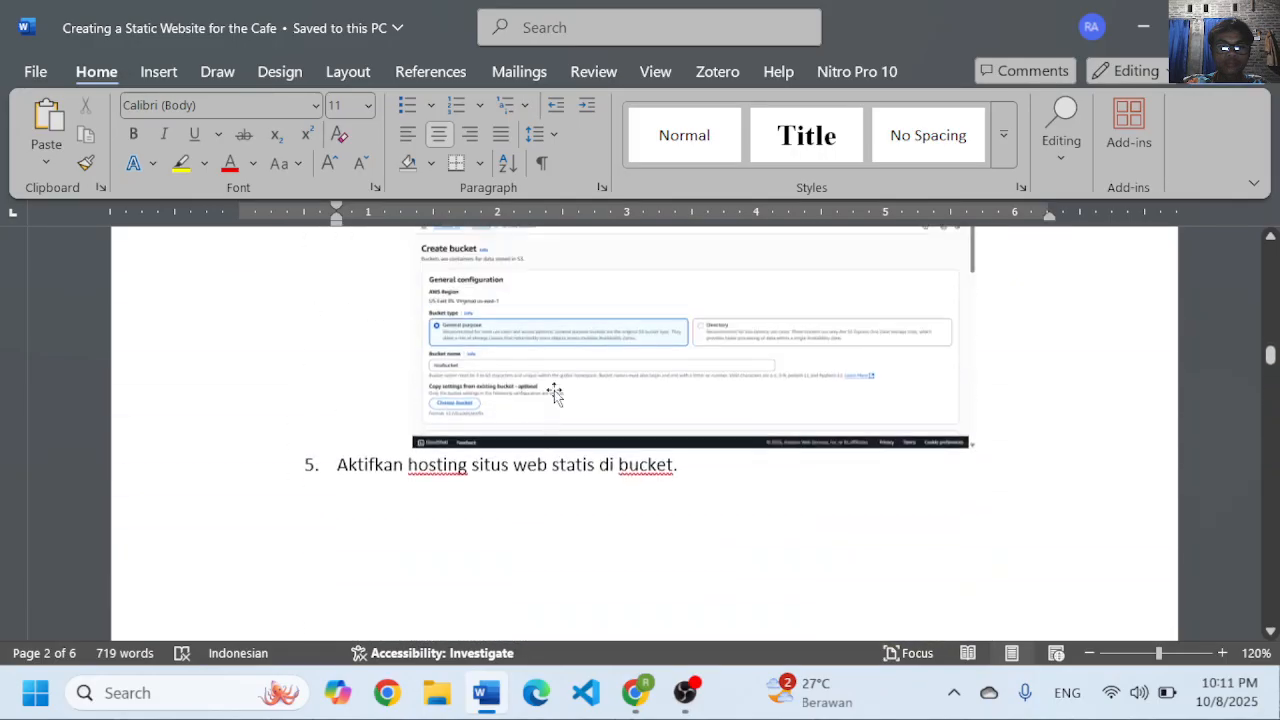
{"action": "scroll", "coordinate": [555, 390], "scroll_direction": "up", "scroll_amount": 8}
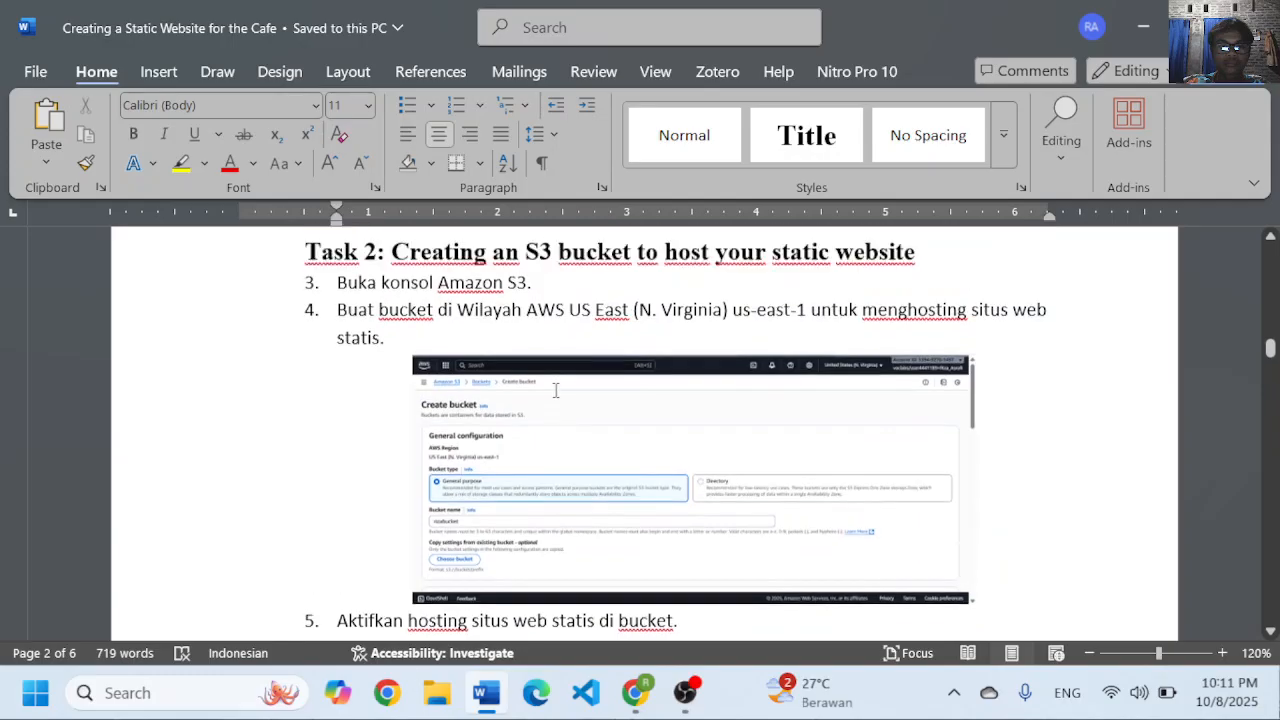
{"action": "scroll", "coordinate": [555, 390], "scroll_direction": "down", "scroll_amount": 20}
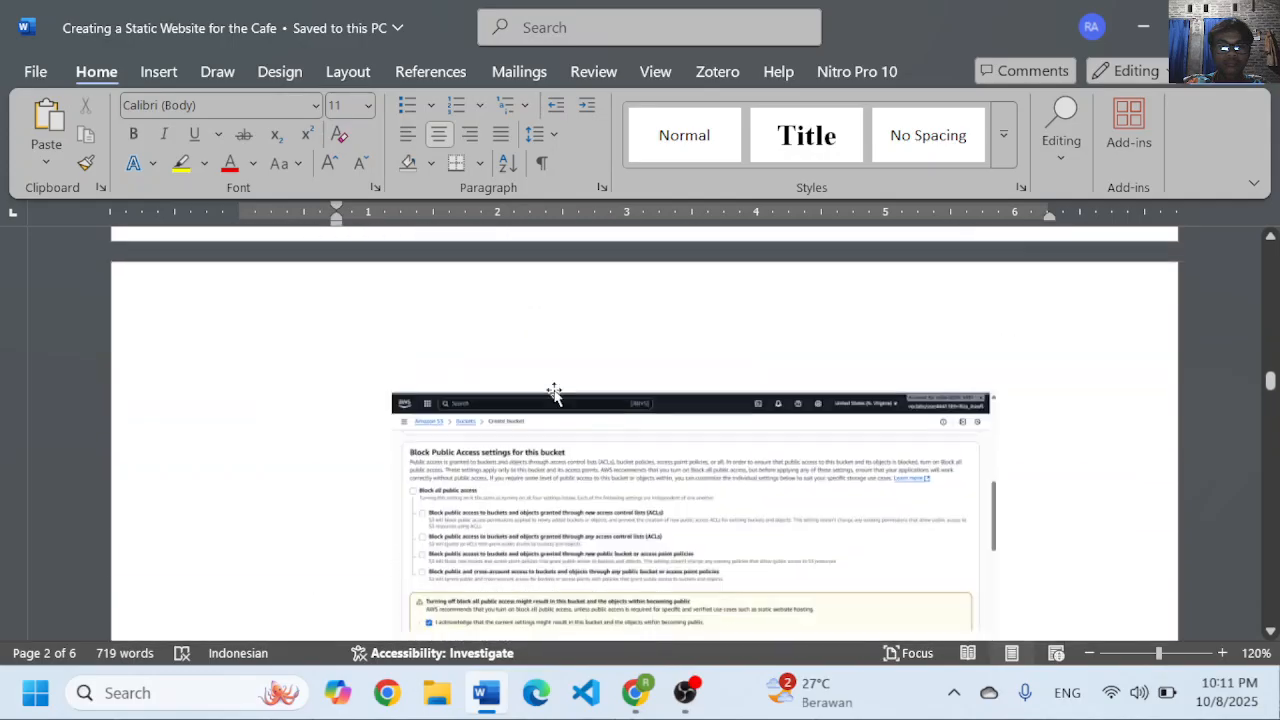
{"action": "scroll", "coordinate": [554, 393], "scroll_direction": "down", "scroll_amount": 1}
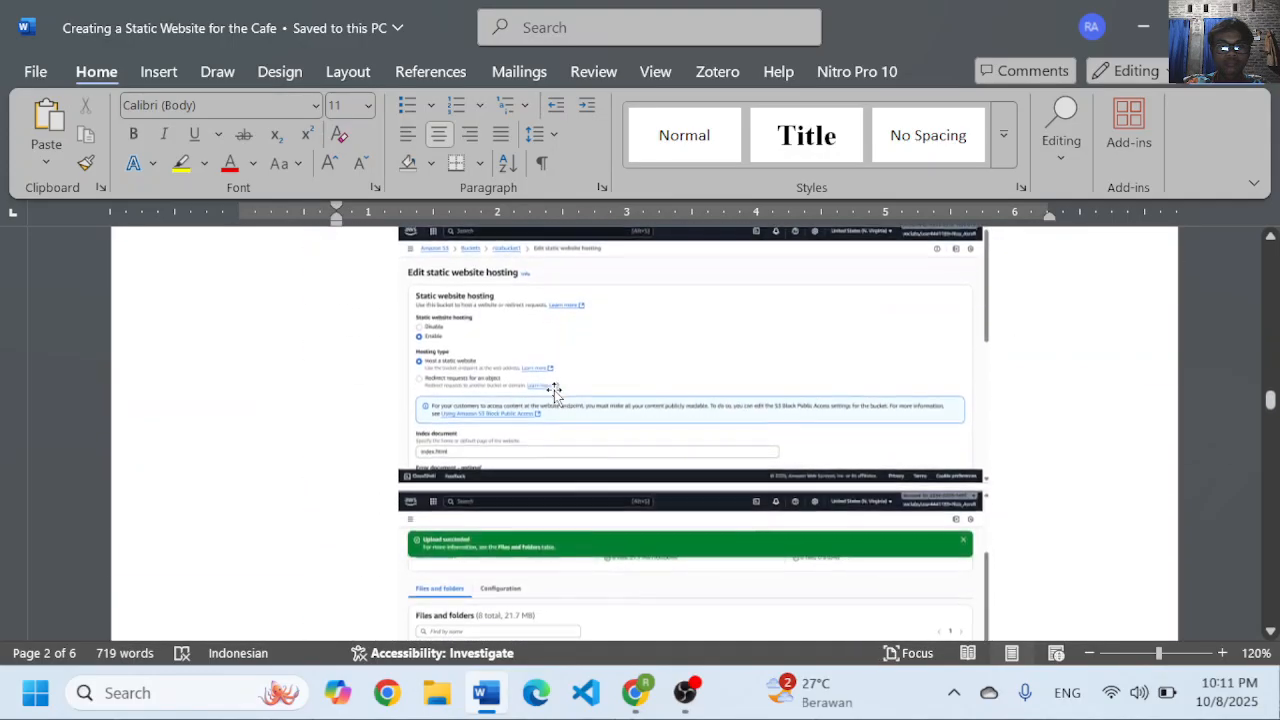
{"action": "scroll", "coordinate": [629, 606], "scroll_direction": "down", "scroll_amount": 4}
- Capture the website endpoint's error page in Chrome and paste the screenshot beneath item 7 in the Word report
{"action": "left_click", "coordinate": [636, 688]}
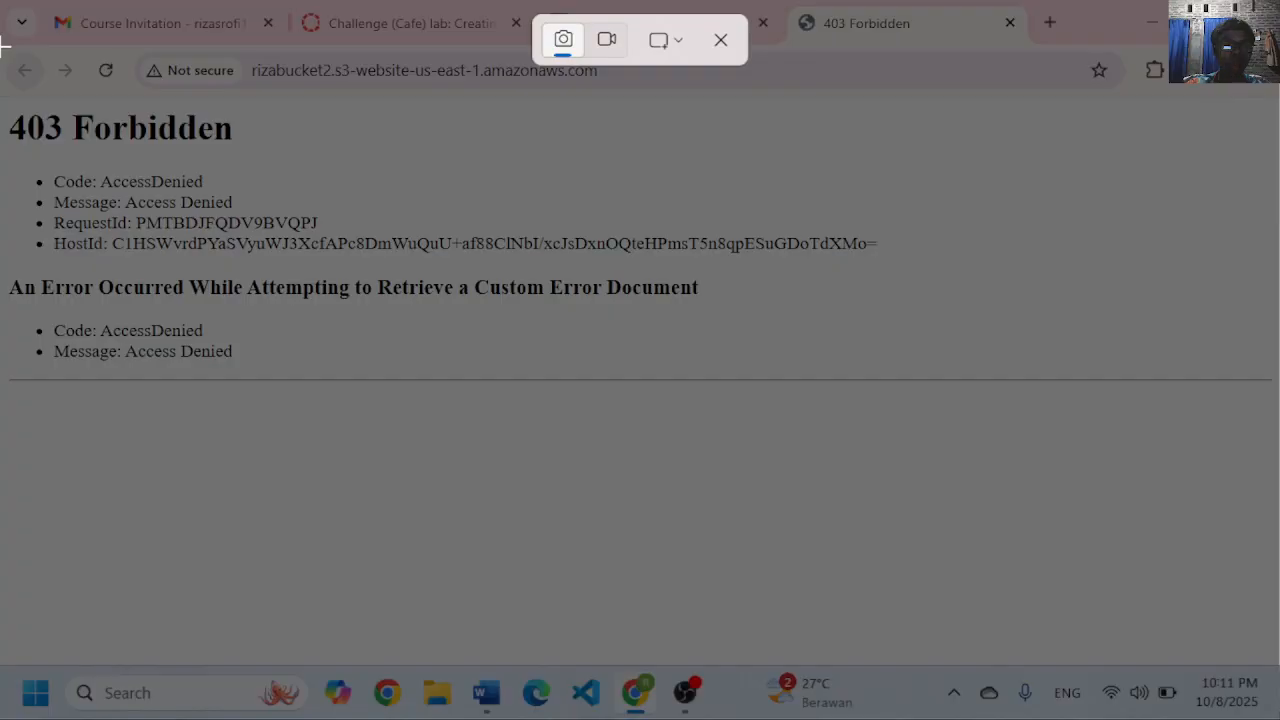
{"action": "left_click_drag", "start_coordinate": [3, 45], "coordinate": [1276, 416]}
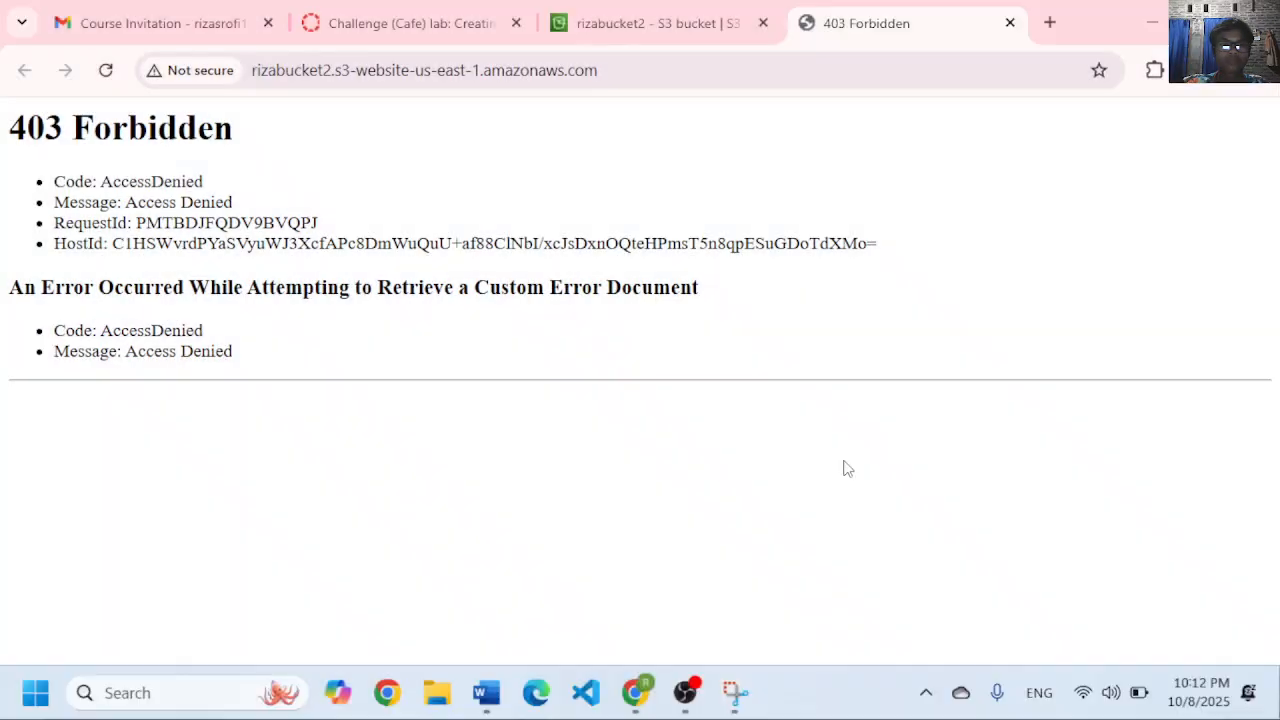
{"action": "left_click", "coordinate": [486, 692]}
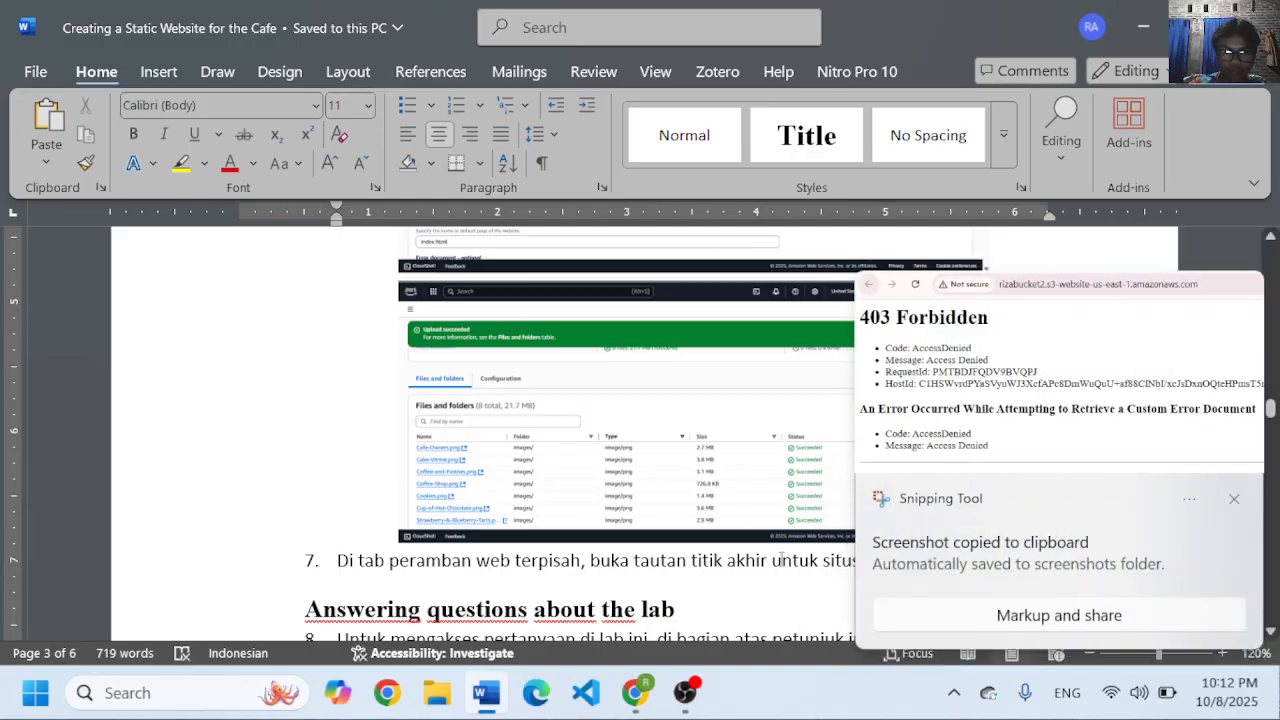
{"action": "scroll", "coordinate": [782, 560], "scroll_direction": "down", "scroll_amount": 2}
{"action": "left_click", "coordinate": [794, 492]}
{"action": "left_click", "coordinate": [1233, 499]}
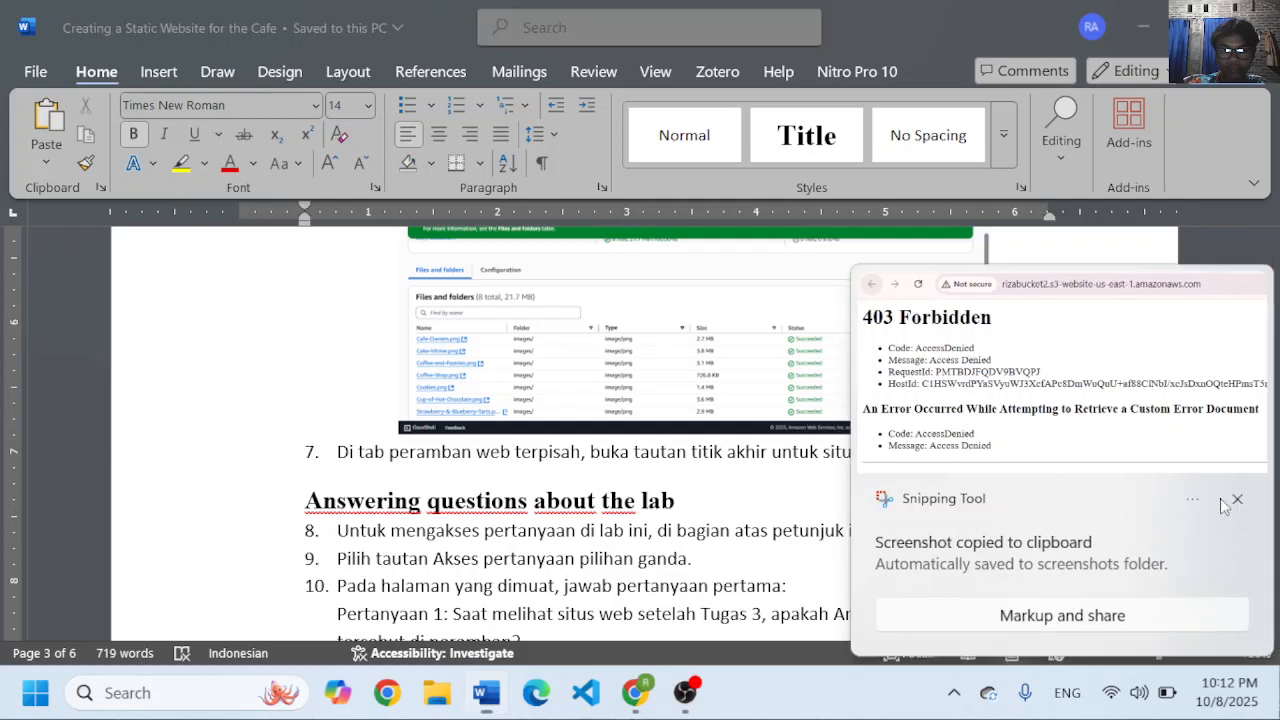
{"action": "left_click", "coordinate": [995, 457]}
{"action": "key", "text": "Return"}
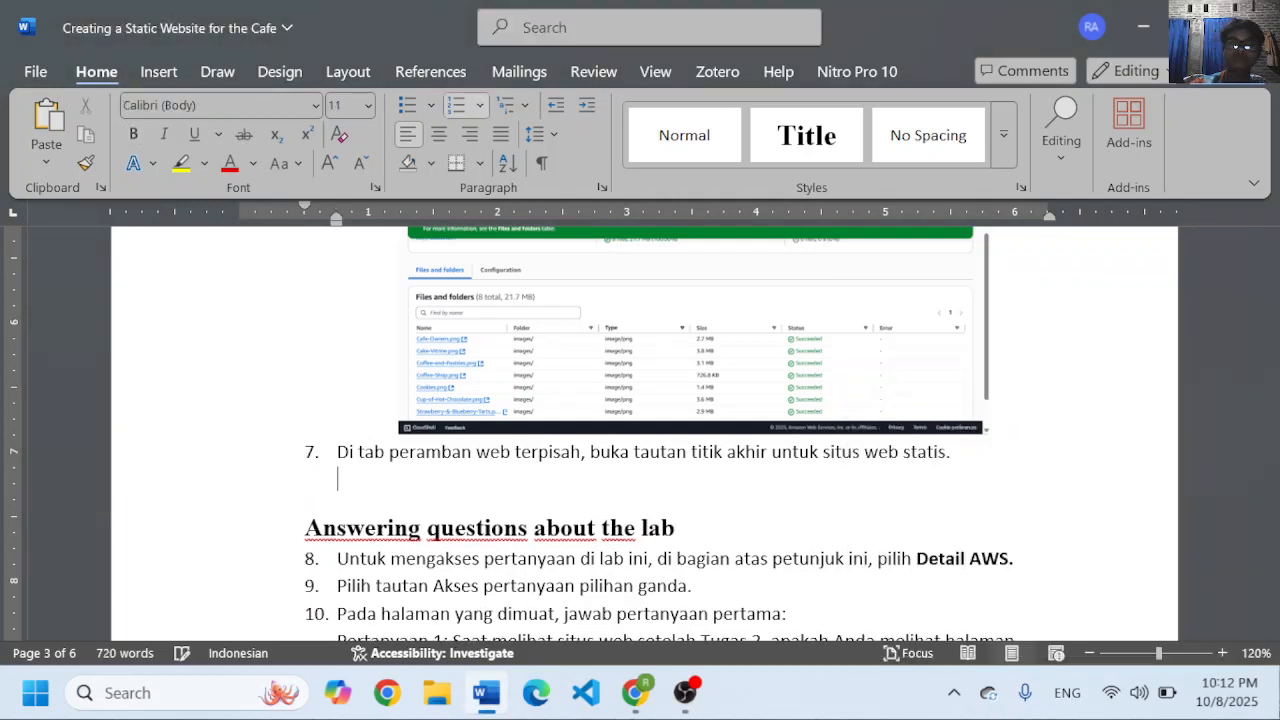
{"action": "key", "text": "ctrl+v"}
- Center the pasted error page screenshot and shrink it to roughly two thirds of its width
{"action": "scroll", "coordinate": [868, 460], "scroll_direction": "down", "scroll_amount": 2}
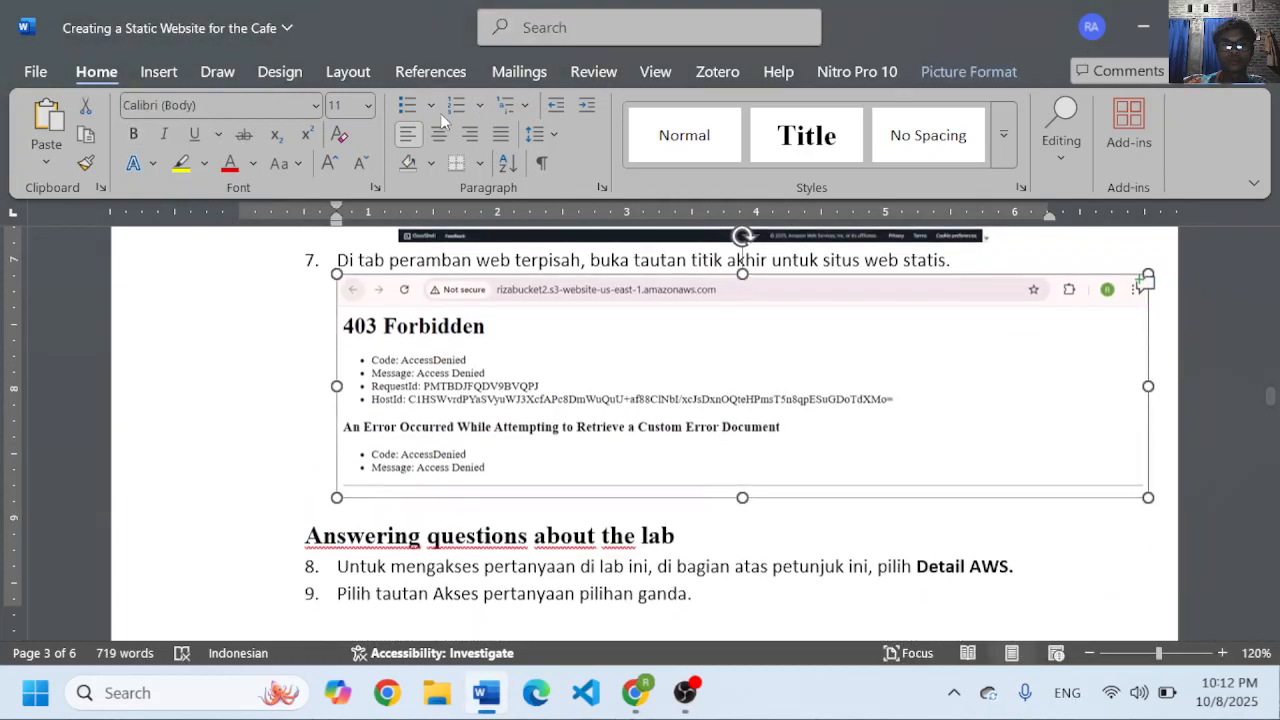
{"action": "key", "text": "ctrl+e"}
{"action": "left_click_drag", "start_coordinate": [341, 278], "coordinate": [617, 387]}
{"action": "scroll", "coordinate": [815, 395], "scroll_direction": "down", "scroll_amount": 2}
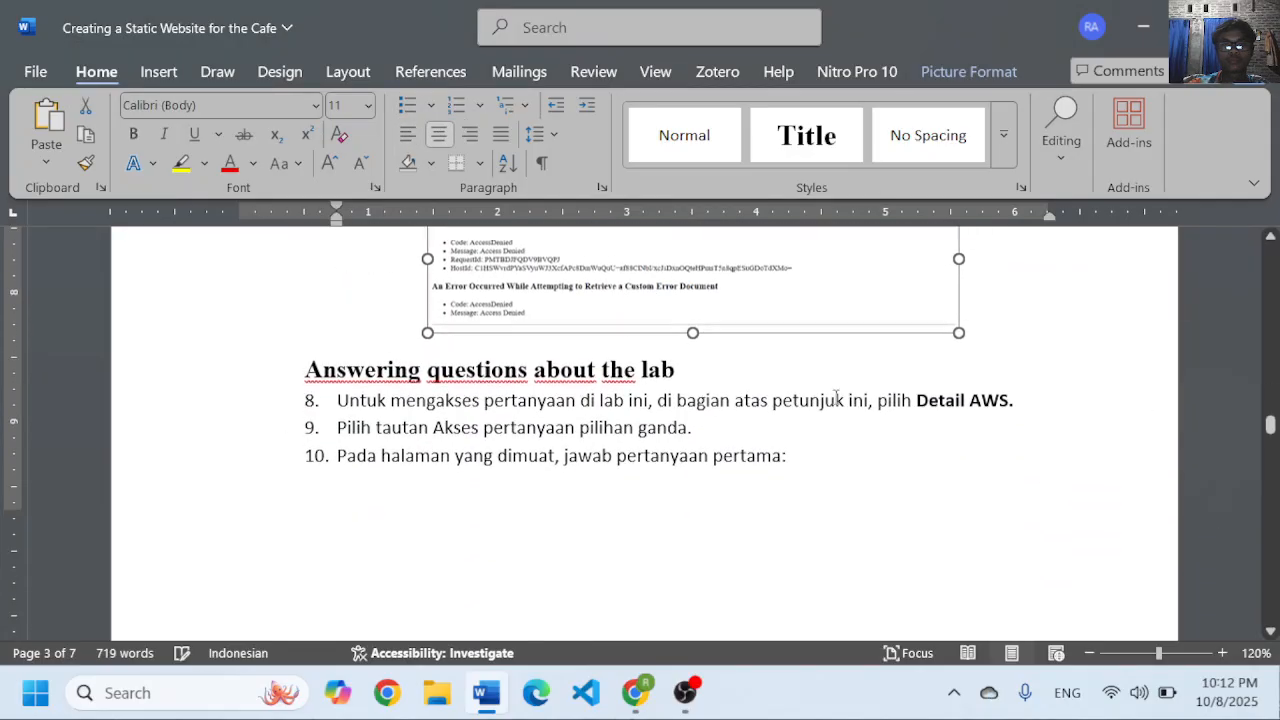
{"action": "left_click", "coordinate": [855, 386]}
- Review the lab questions and the Task 4 bucket policy instructions and screenshots in the report
{"action": "scroll", "coordinate": [775, 383], "scroll_direction": "down", "scroll_amount": 1}
{"action": "scroll", "coordinate": [775, 383], "scroll_direction": "down", "scroll_amount": 1}
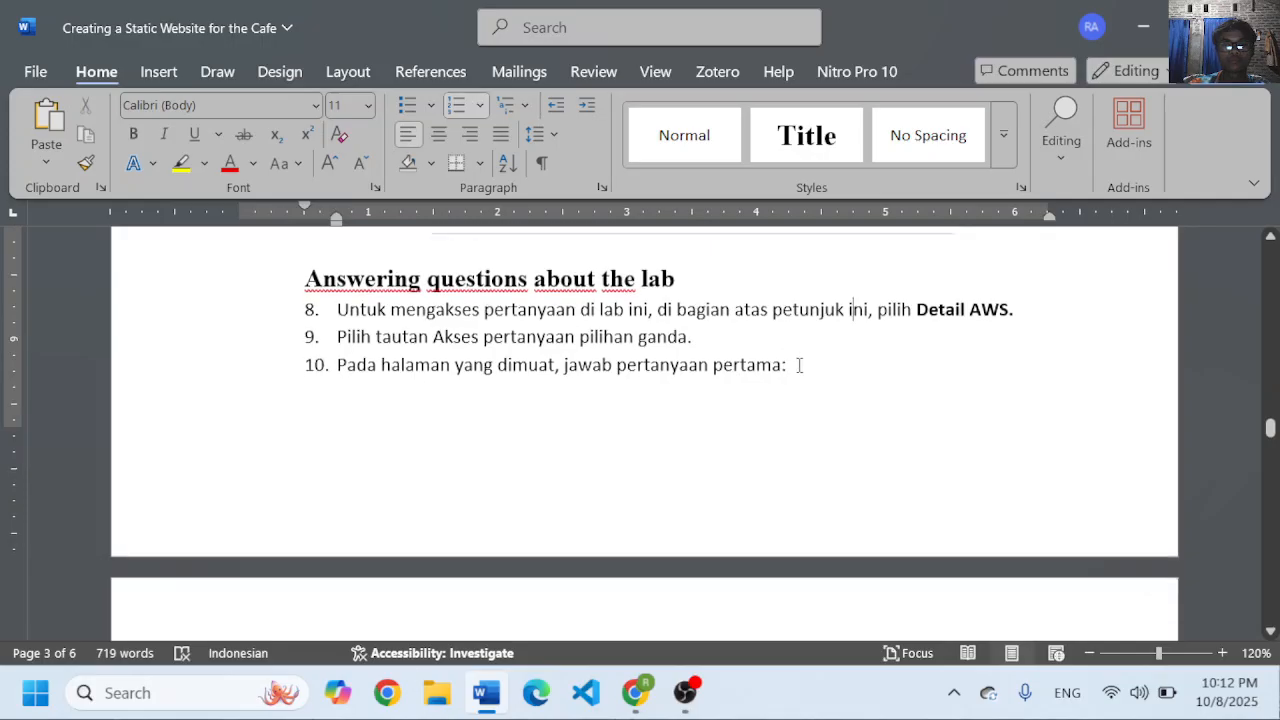
{"action": "scroll", "coordinate": [823, 363], "scroll_direction": "down", "scroll_amount": 5}
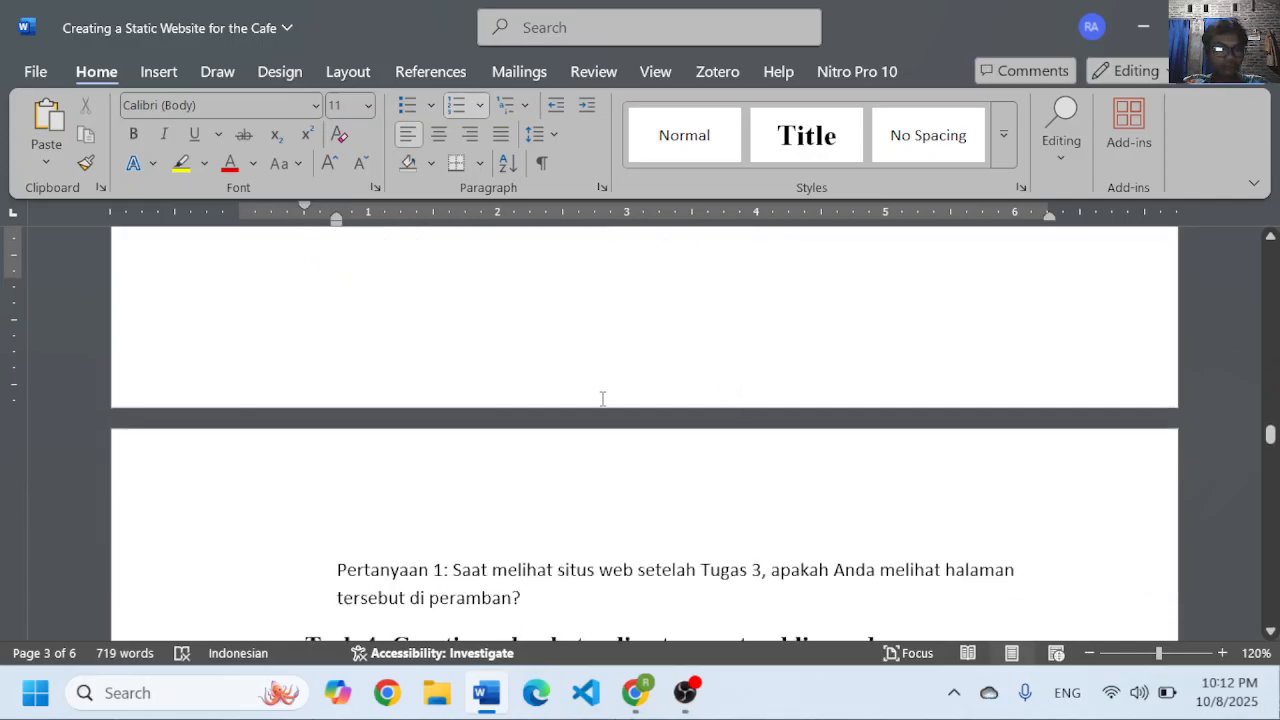
{"action": "scroll", "coordinate": [610, 440], "scroll_direction": "down", "scroll_amount": 5}
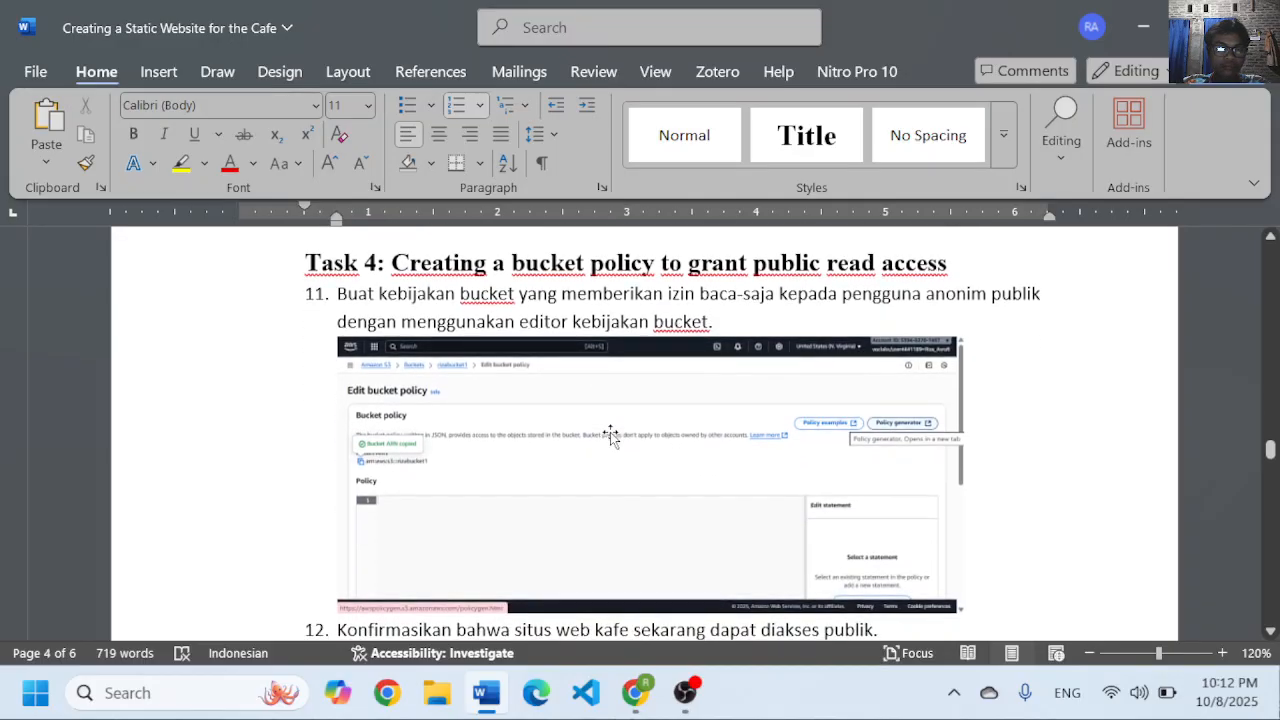
{"action": "scroll", "coordinate": [620, 420], "scroll_direction": "down", "scroll_amount": 3}
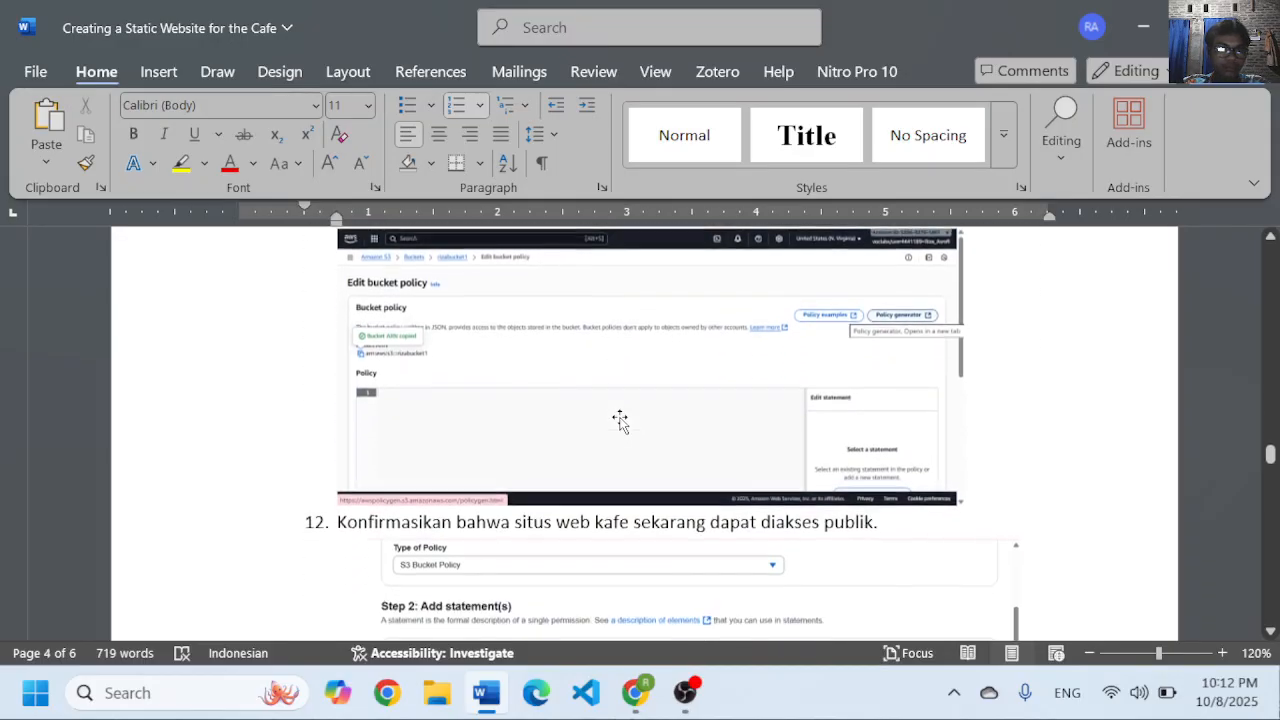
{"action": "scroll", "coordinate": [621, 416], "scroll_direction": "down", "scroll_amount": 1}
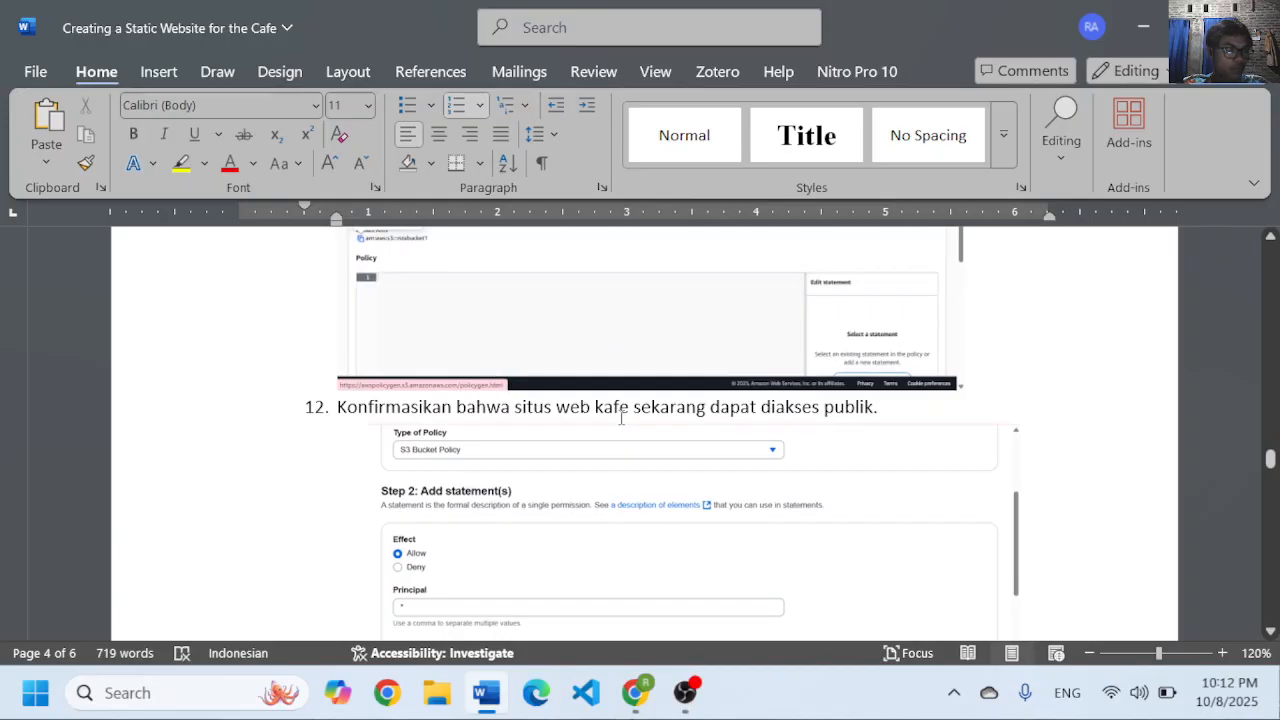
- Switch to Chrome and show the list of objects stored in the S3 bucket
{"action": "left_click", "coordinate": [645, 688]}
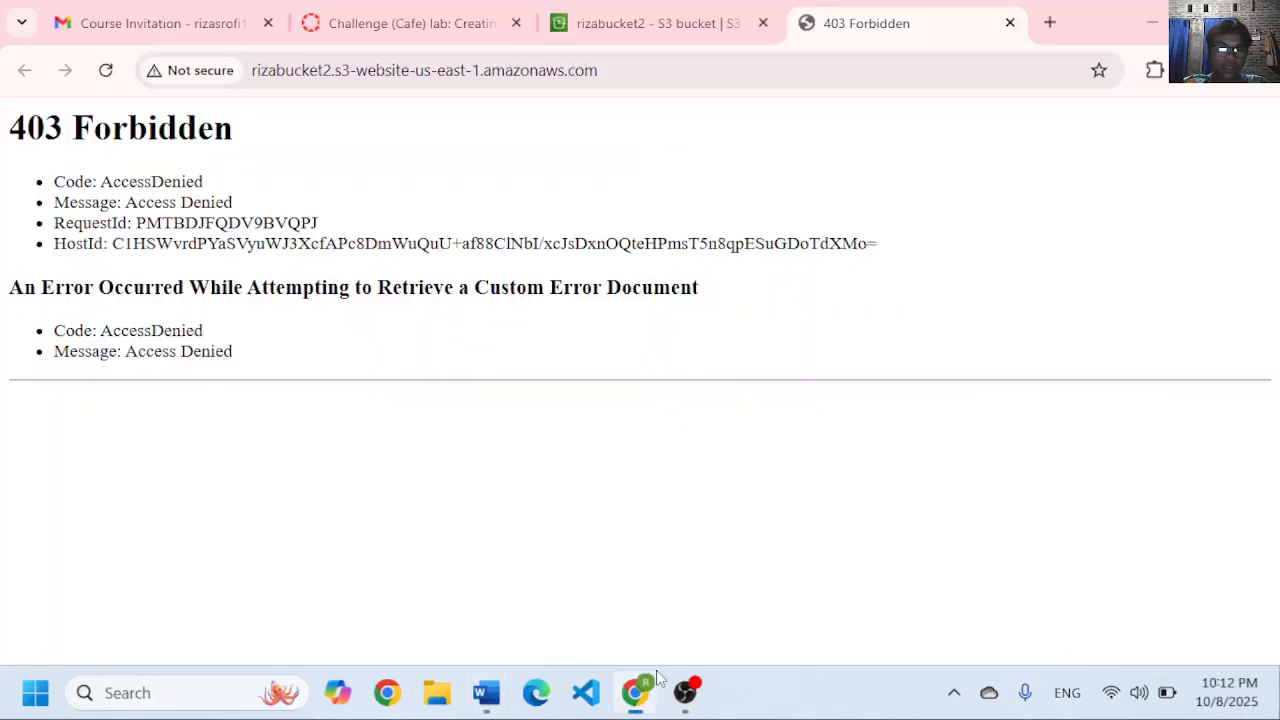
{"action": "left_click", "coordinate": [655, 23]}
{"action": "scroll", "coordinate": [700, 300], "scroll_direction": "up", "scroll_amount": 10}
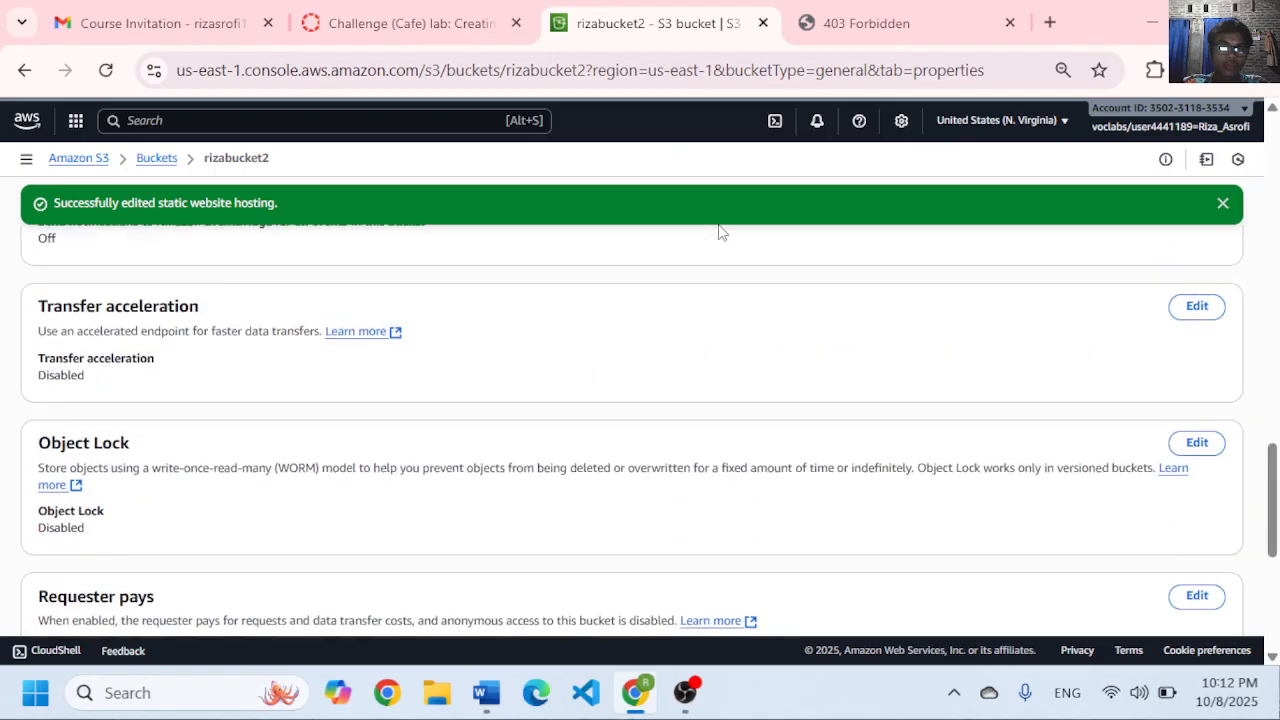
{"action": "scroll", "coordinate": [548, 400], "scroll_direction": "up", "scroll_amount": 10}
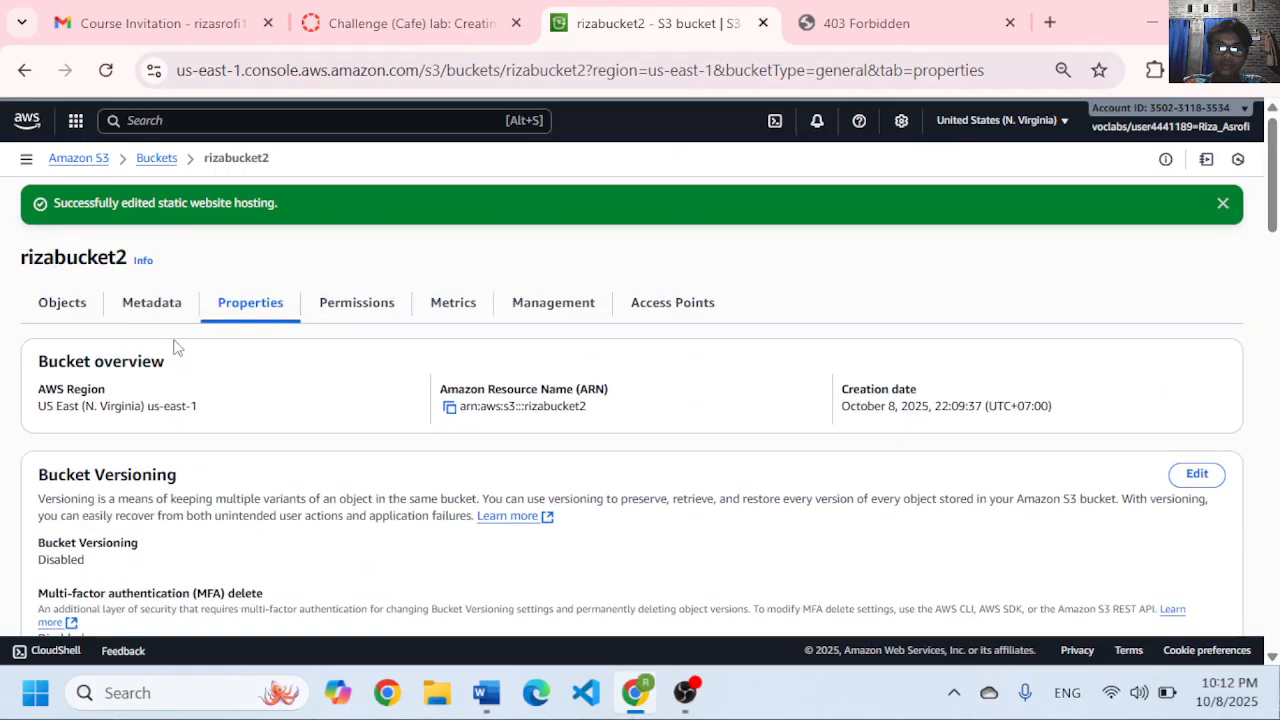
{"action": "left_click", "coordinate": [62, 303]}
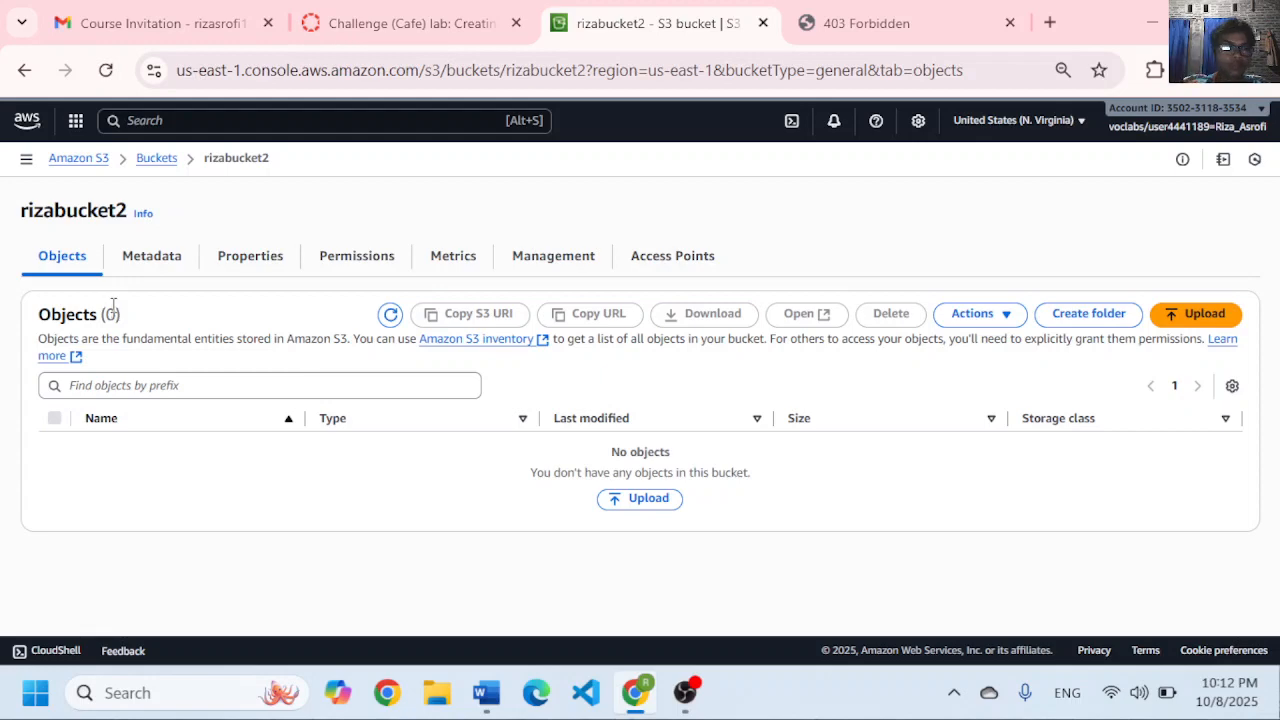
- Read lab instruction 9 about uploading index.html and the CSS and images folders to the bucket
{"action": "left_click", "coordinate": [360, 22]}
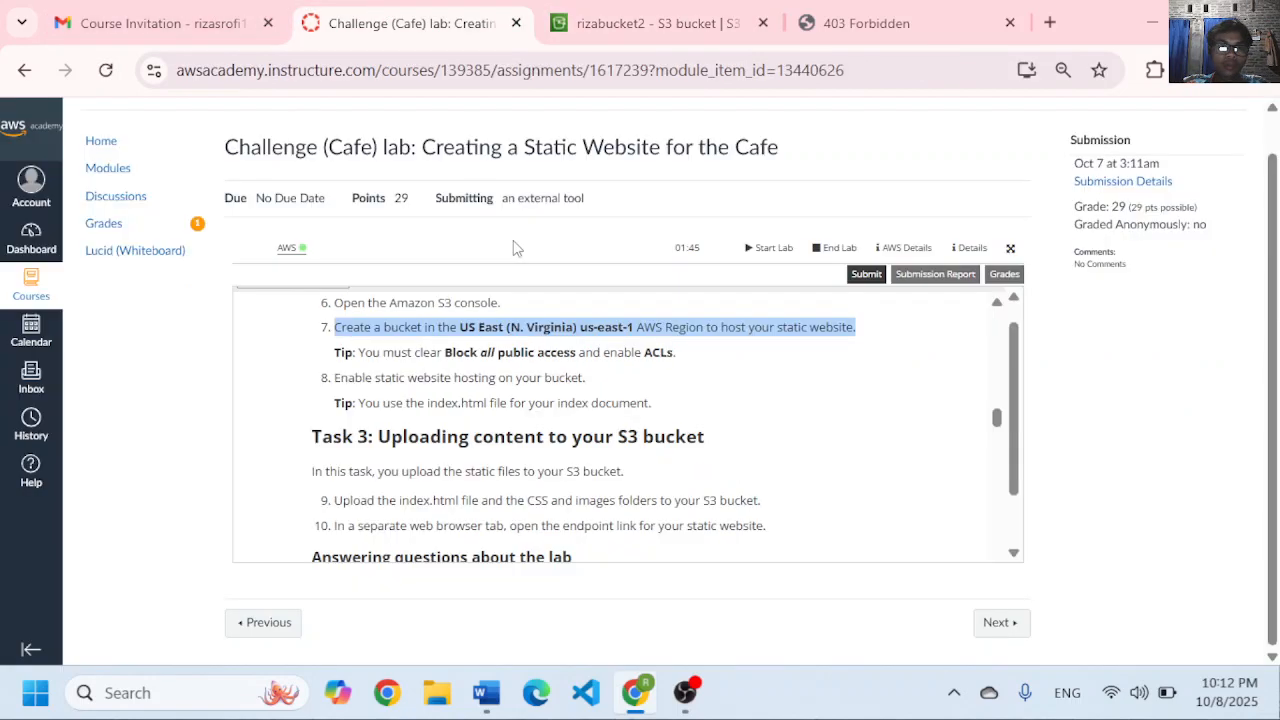
{"action": "scroll", "coordinate": [535, 440], "scroll_direction": "down", "scroll_amount": 2}
{"action": "scroll", "coordinate": [540, 440], "scroll_direction": "down", "scroll_amount": 1}
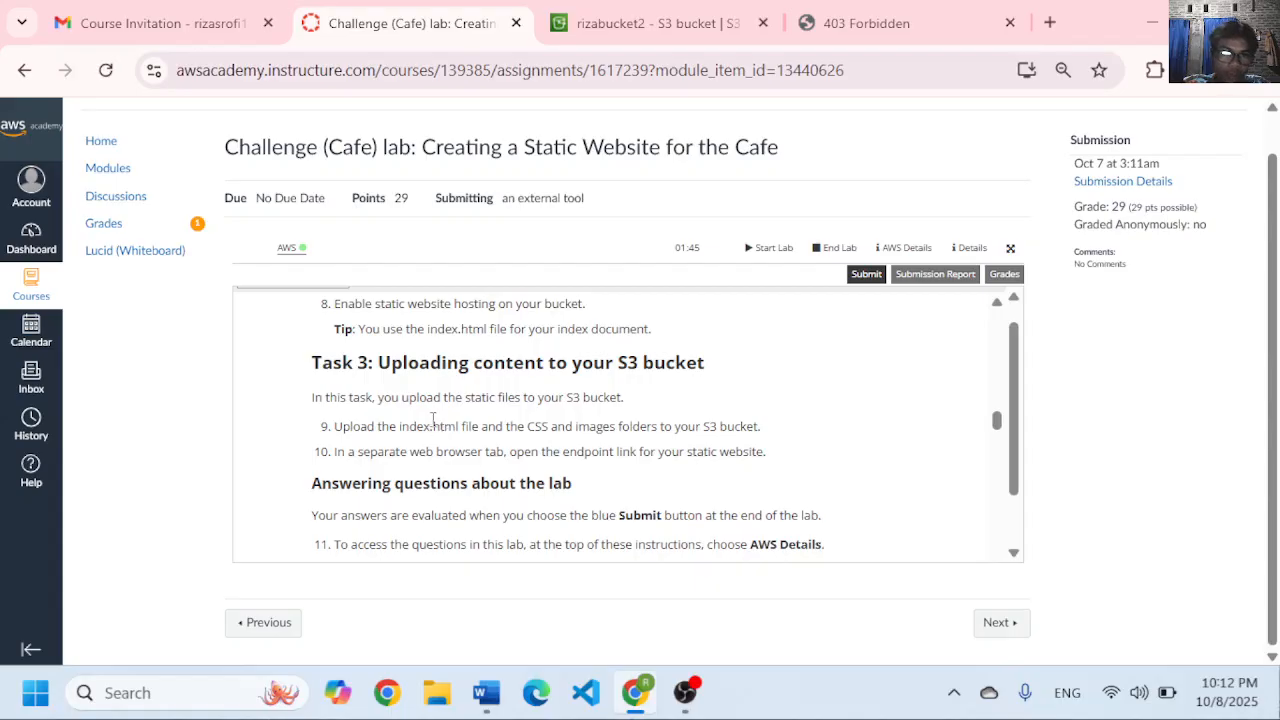
{"action": "scroll", "coordinate": [372, 429], "scroll_direction": "down", "scroll_amount": 1}
{"action": "left_click_drag", "start_coordinate": [339, 427], "coordinate": [742, 433]}
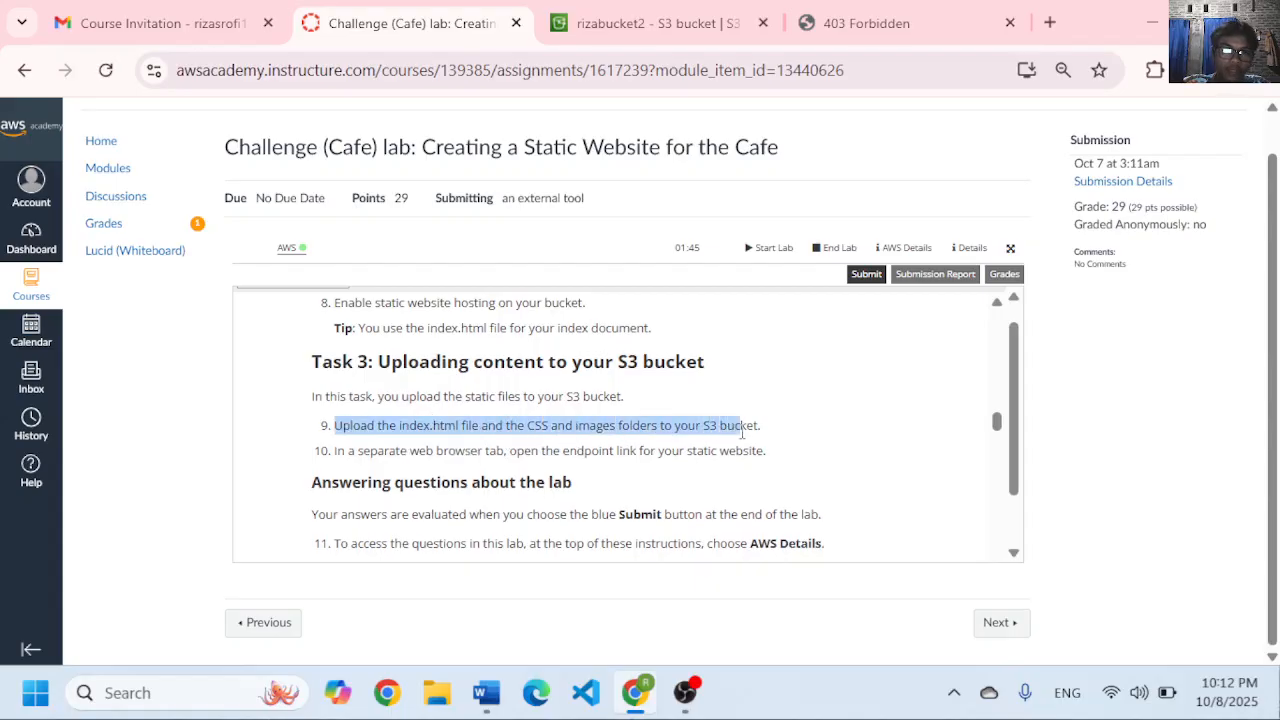
{"action": "left_click", "coordinate": [792, 428]}
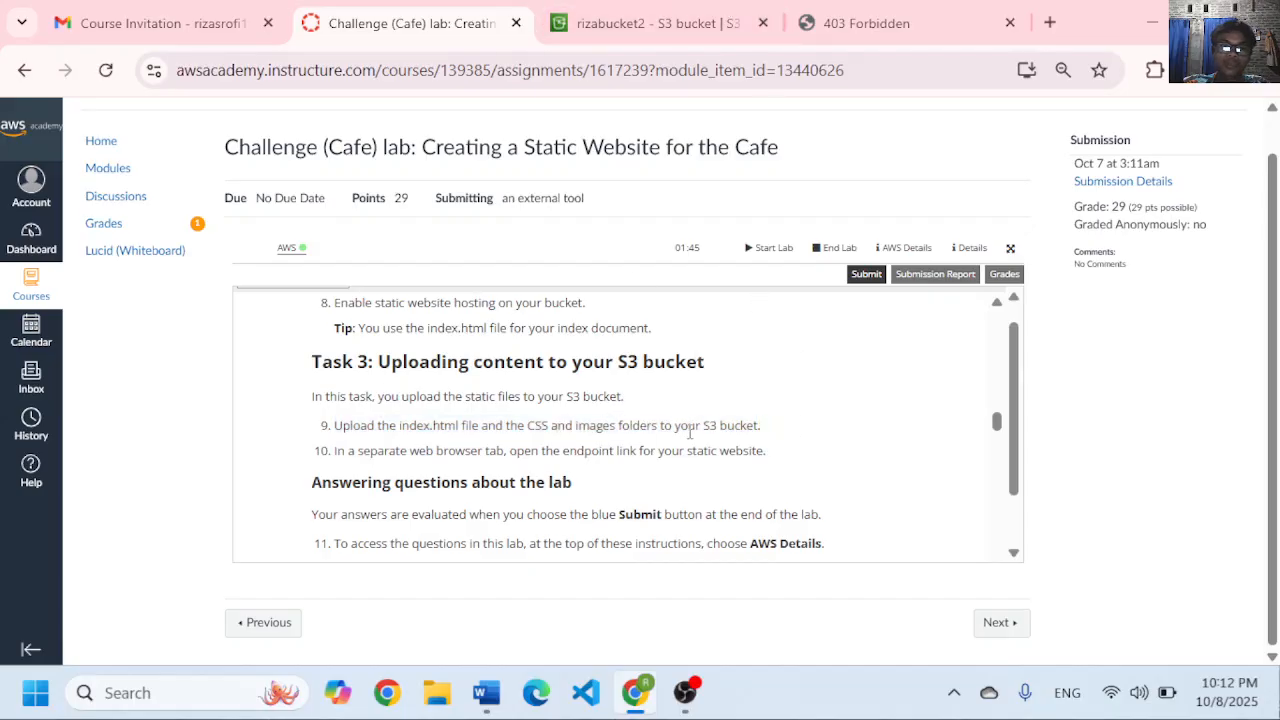
- Start an upload to the bucket and add the index file from the static-website (1) folder
{"action": "left_click", "coordinate": [655, 22]}
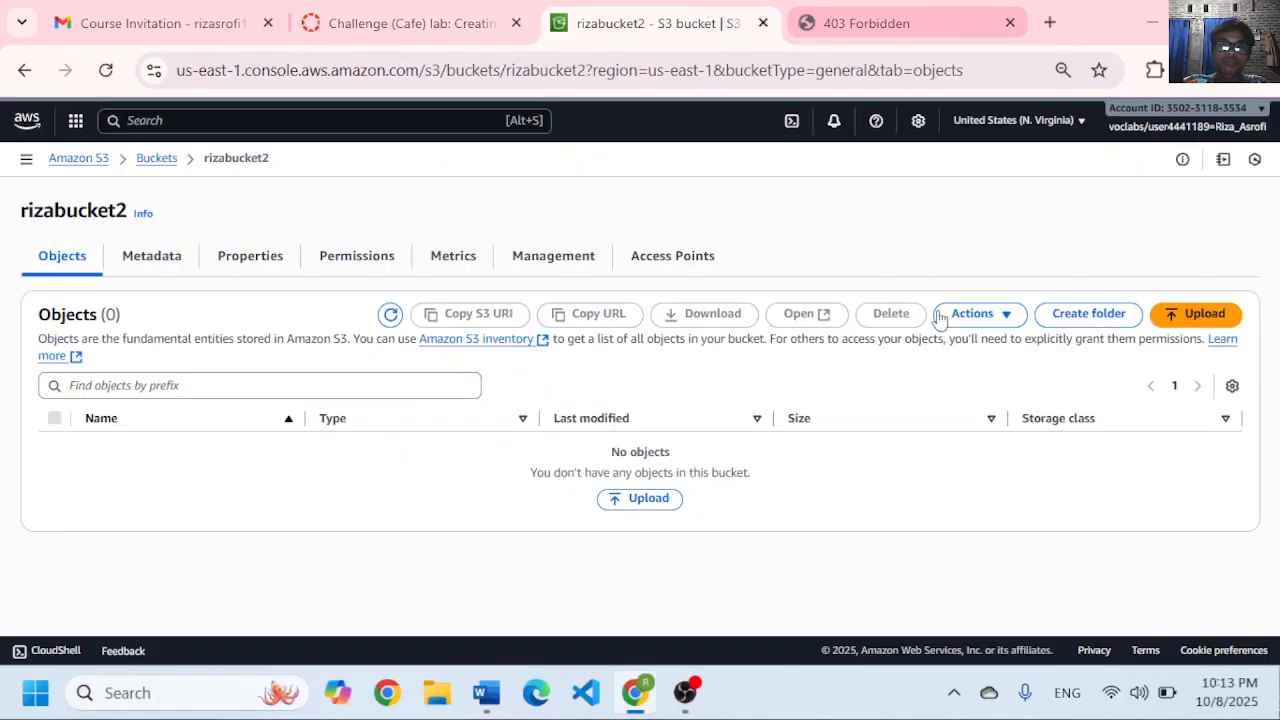
{"action": "left_click", "coordinate": [643, 499]}
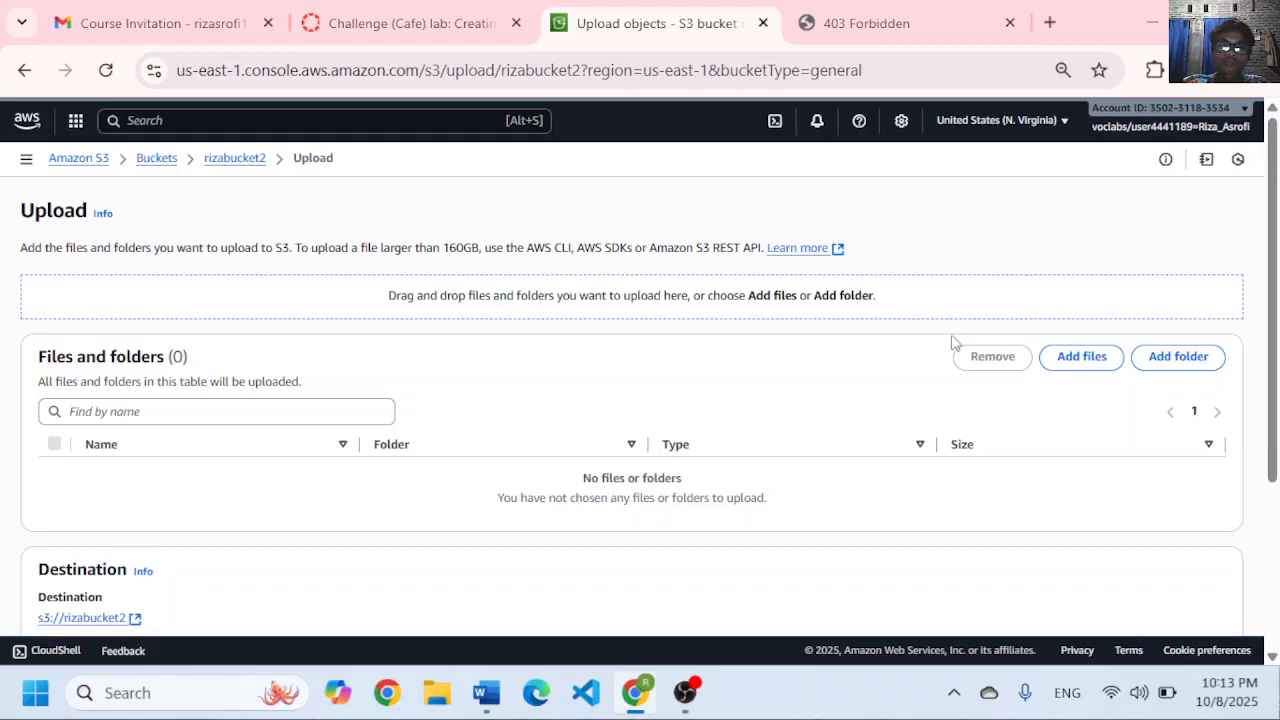
{"action": "left_click", "coordinate": [1082, 355]}
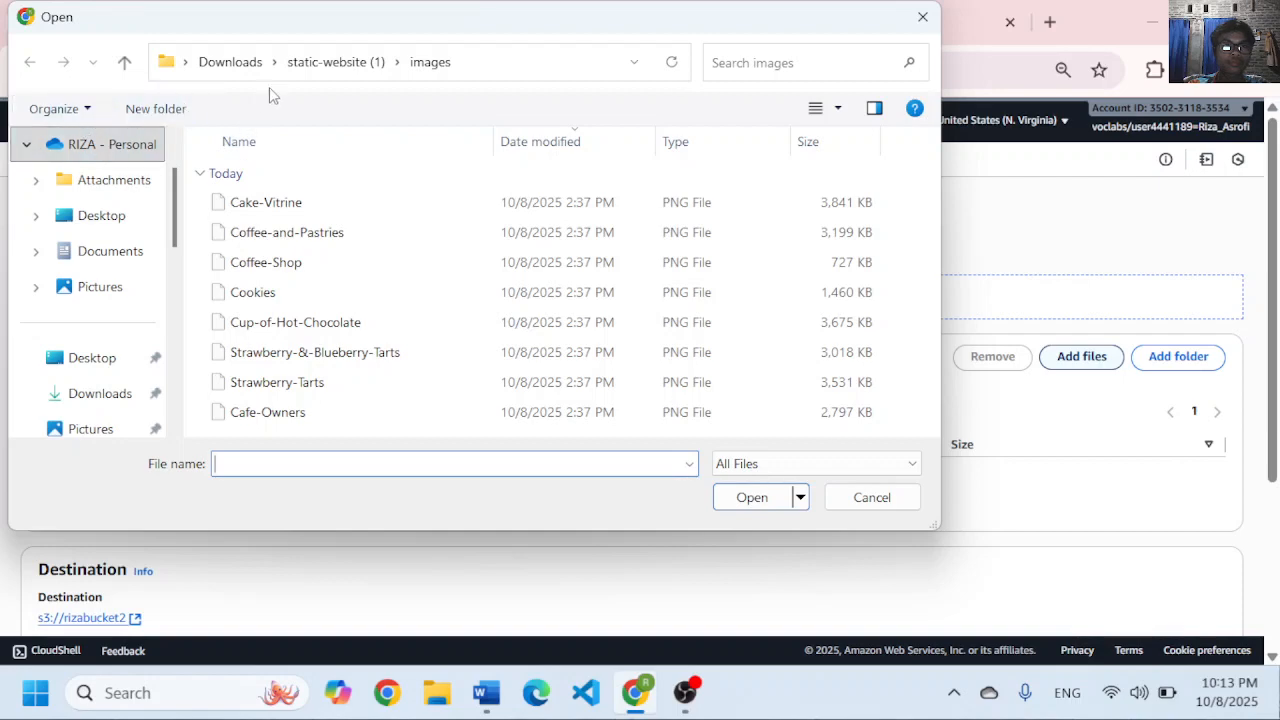
{"action": "left_click", "coordinate": [330, 76]}
{"action": "left_click", "coordinate": [333, 203]}
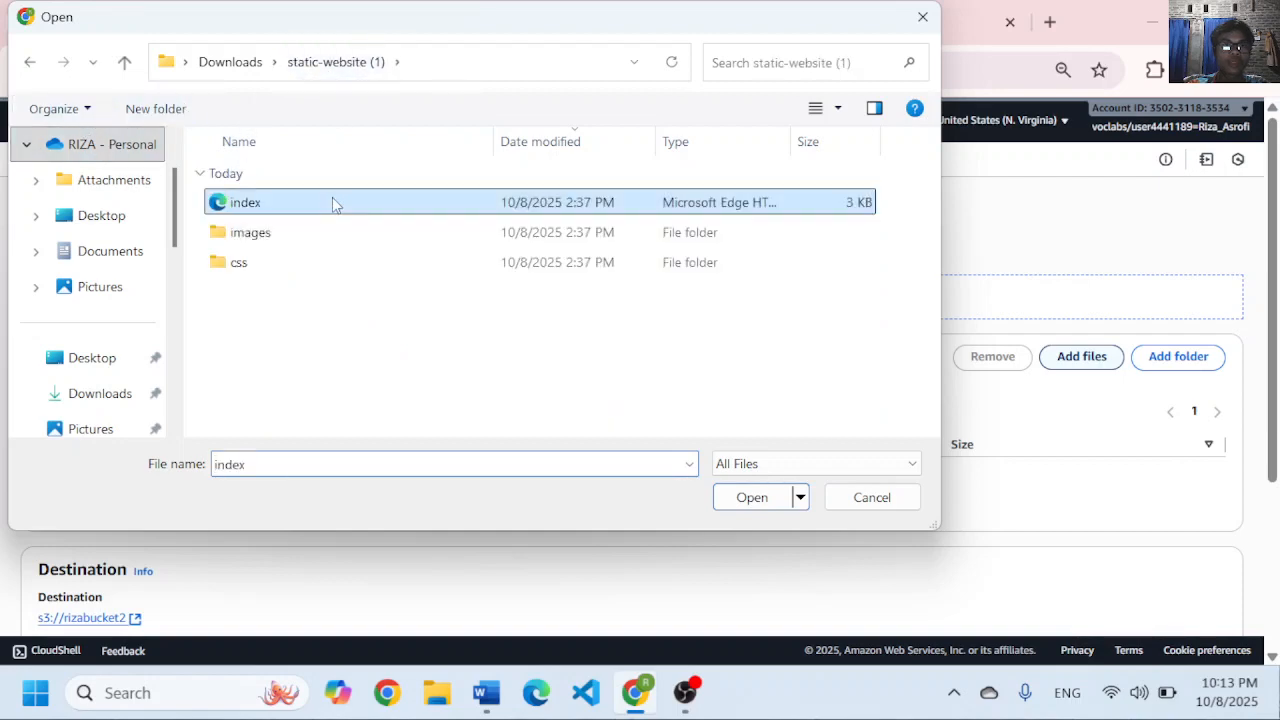
{"action": "left_click", "coordinate": [763, 498]}
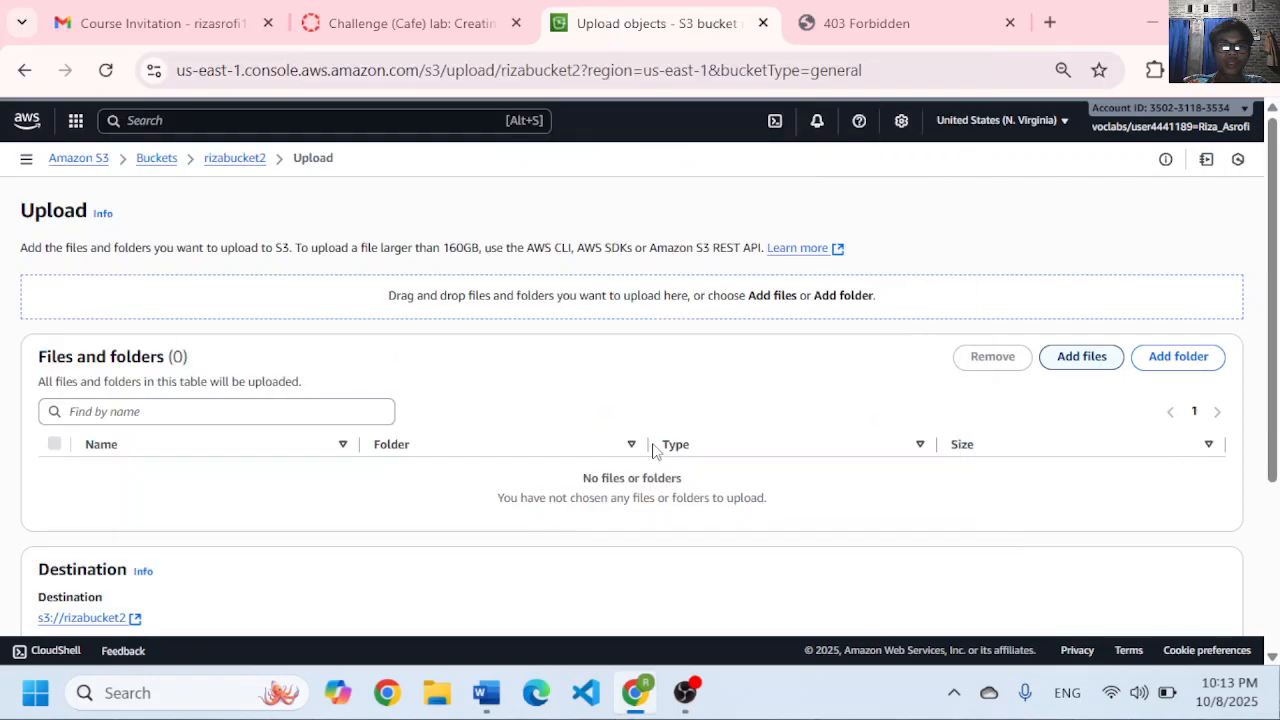
- Add the images folder to the bucket upload and approve uploading its files to the site
{"action": "scroll", "coordinate": [612, 410], "scroll_direction": "down", "scroll_amount": 1}
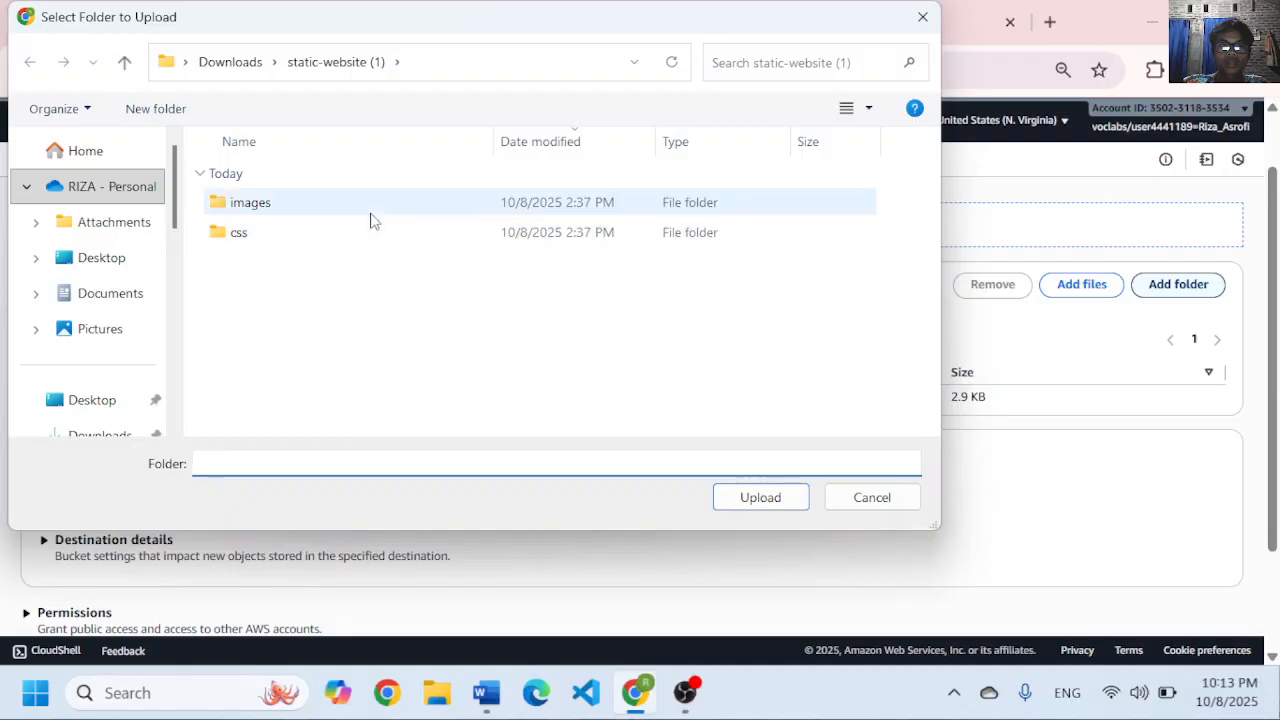
{"action": "left_click", "coordinate": [370, 207]}
{"action": "left_click", "coordinate": [762, 510]}
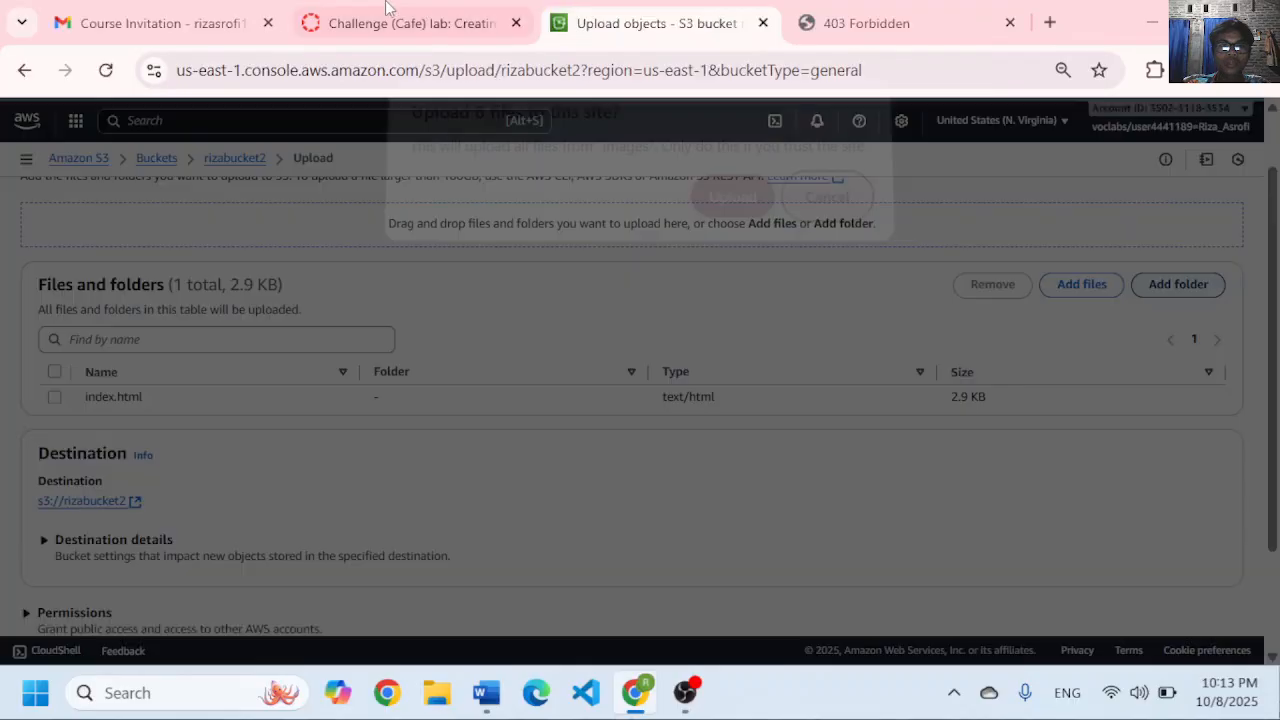
{"action": "left_click", "coordinate": [390, 12]}
{"action": "left_click", "coordinate": [600, 22]}
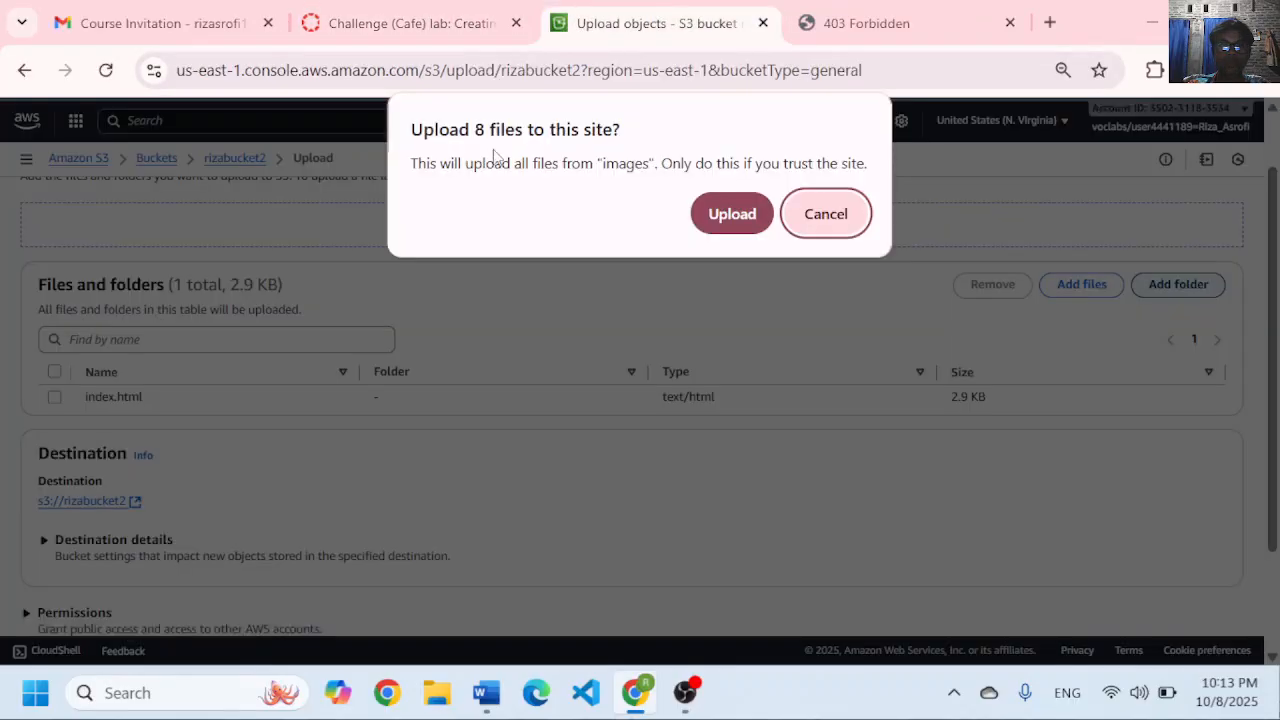
{"action": "left_click", "coordinate": [732, 214]}
- Check lab instruction 10 about opening the static website's endpoint link in a separate browser tab
{"action": "left_click", "coordinate": [400, 22]}
{"action": "scroll", "coordinate": [468, 340], "scroll_direction": "down", "scroll_amount": 1}
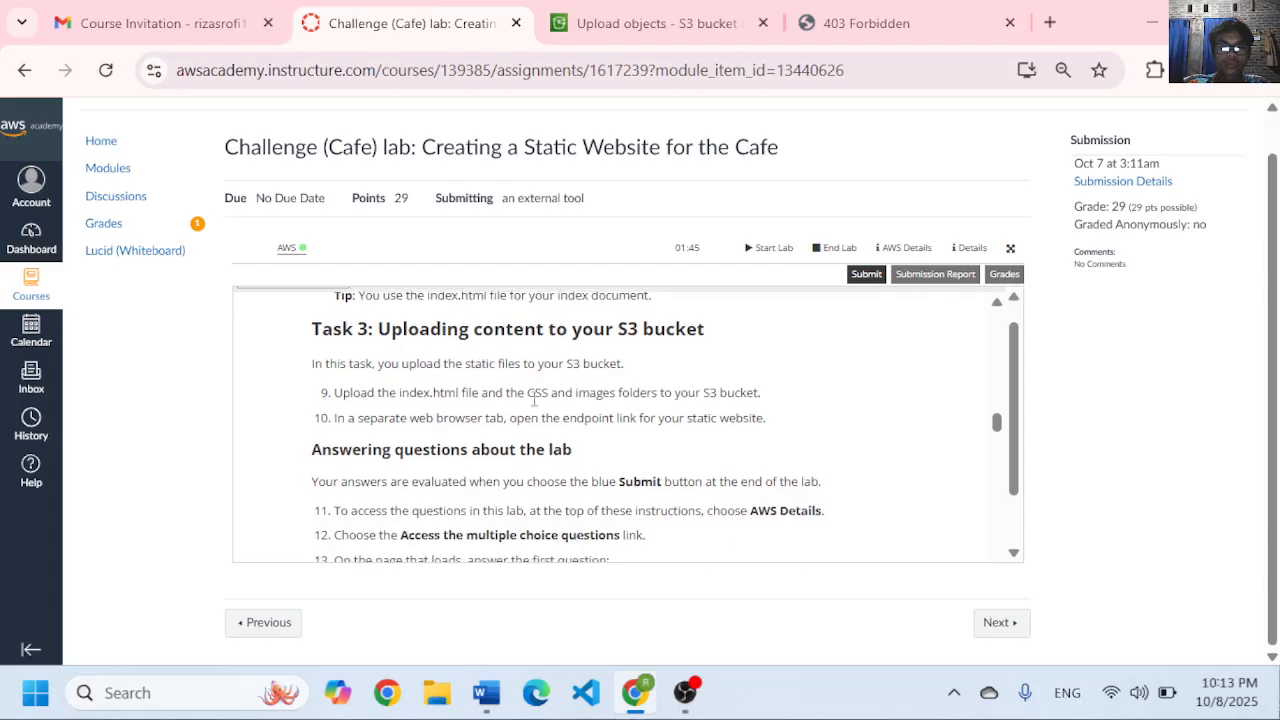
{"action": "scroll", "coordinate": [468, 441], "scroll_direction": "down", "scroll_amount": 1}
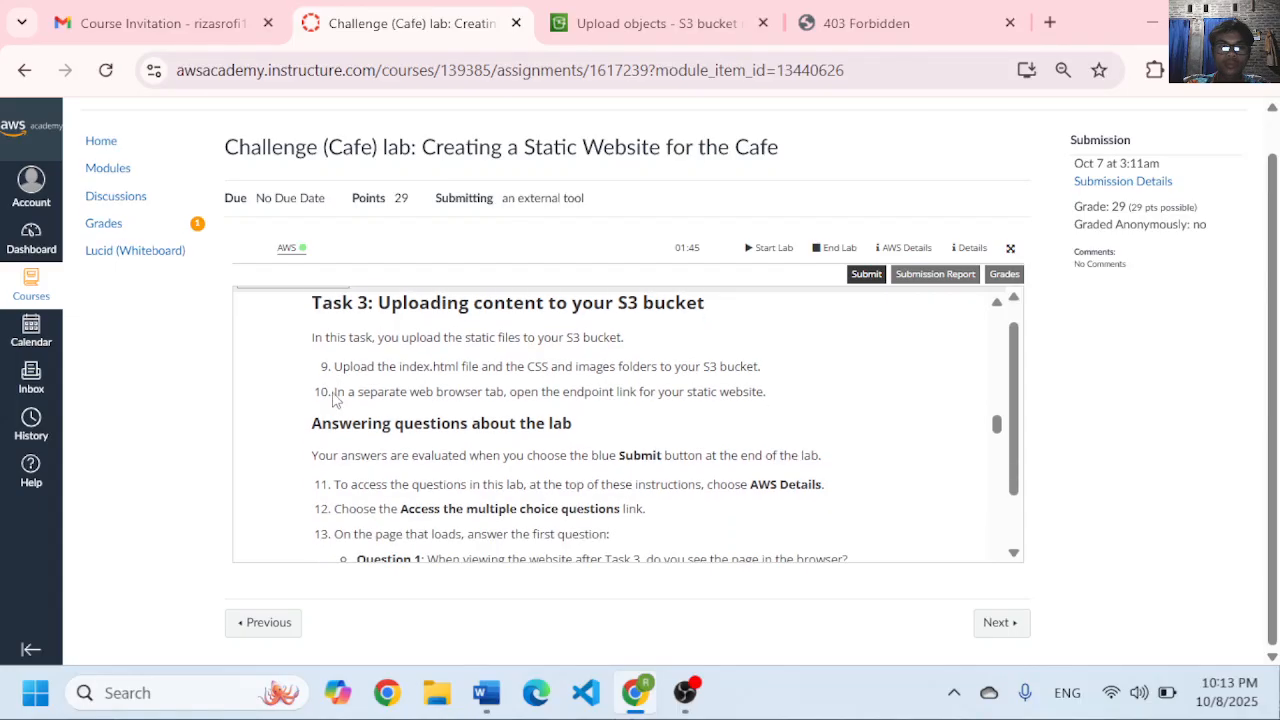
{"action": "left_click_drag", "start_coordinate": [334, 395], "coordinate": [752, 394]}
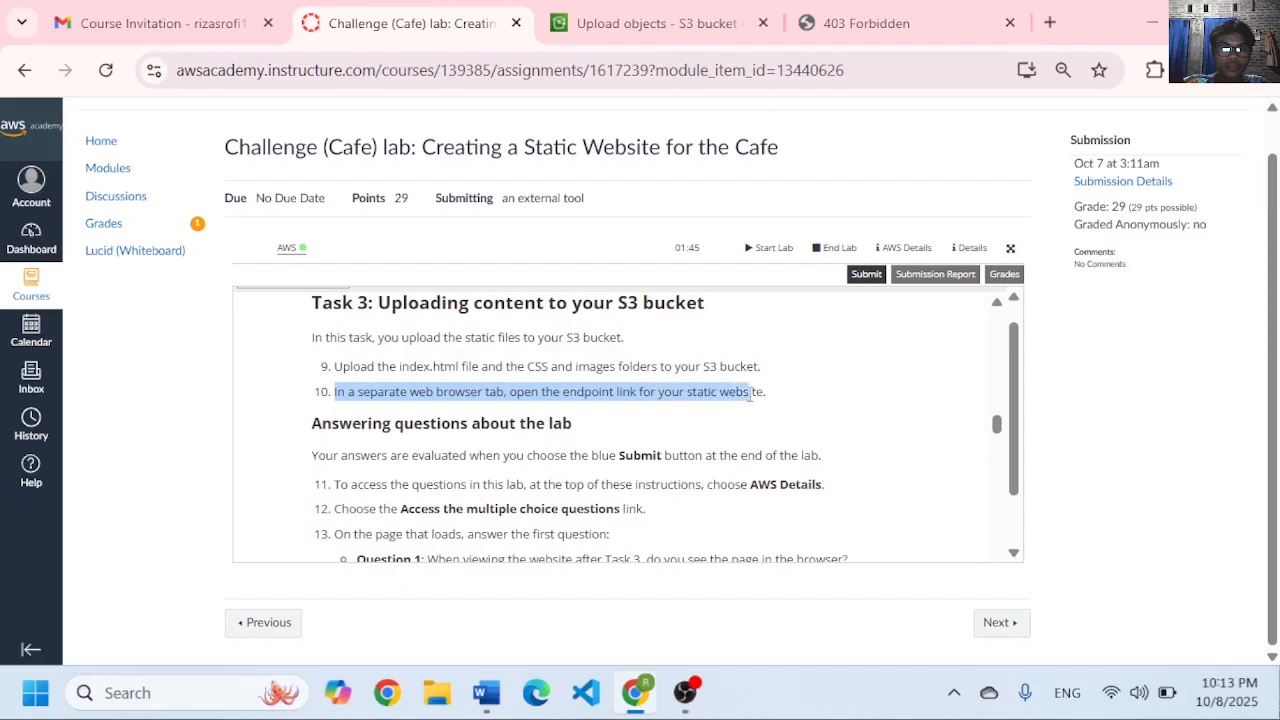
- Select all the queued files, including the images folder and index.html, and upload them to rizabucket2
{"action": "left_click", "coordinate": [798, 408]}
{"action": "left_click", "coordinate": [658, 14]}
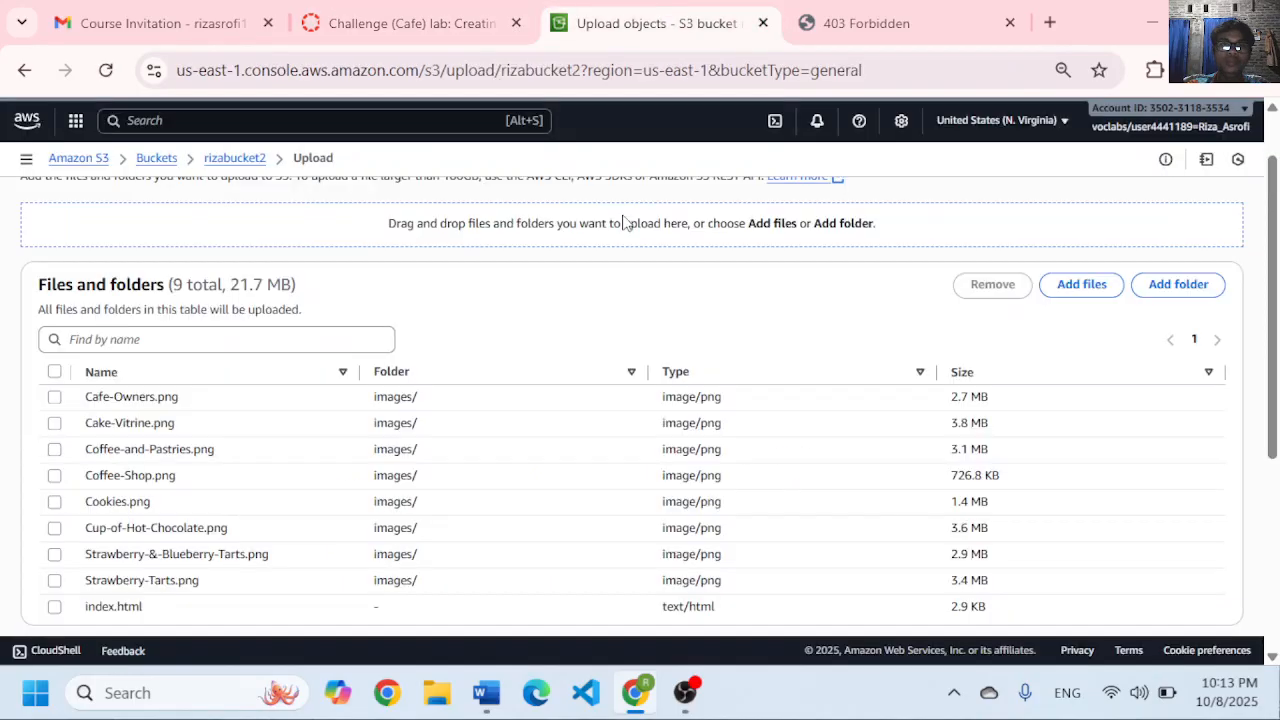
{"action": "scroll", "coordinate": [526, 309], "scroll_direction": "down", "scroll_amount": 1}
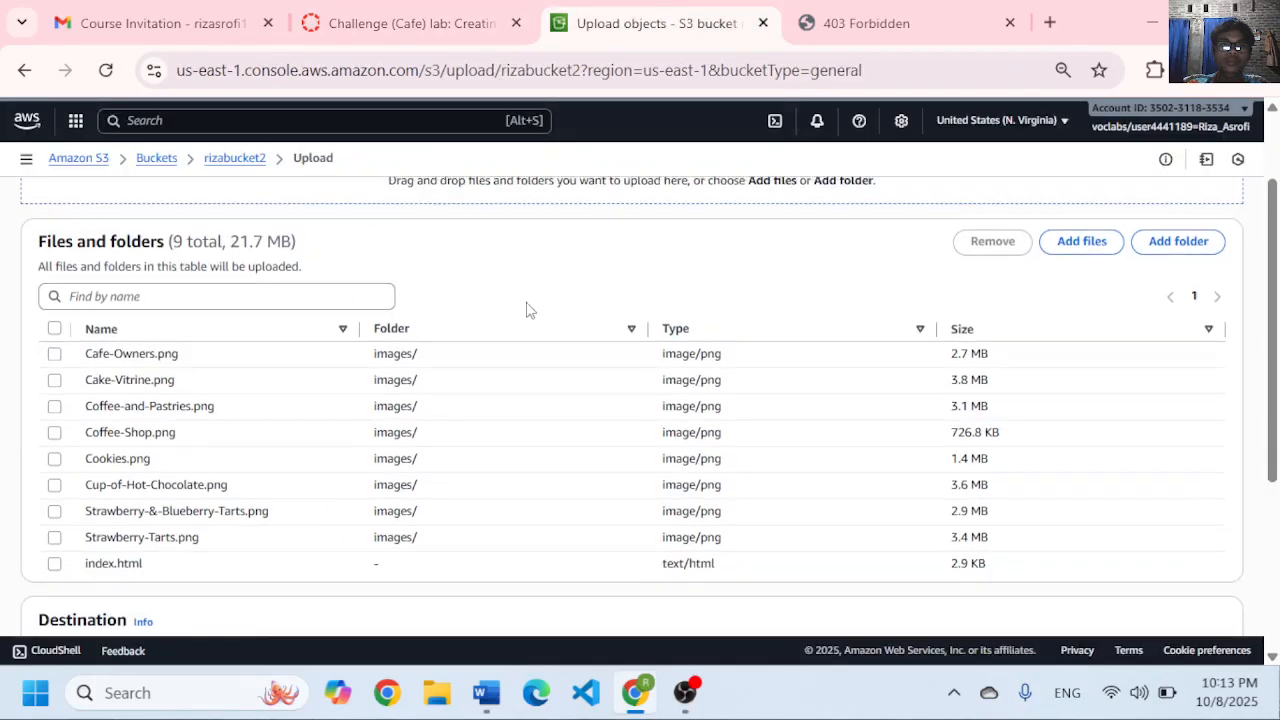
{"action": "left_click", "coordinate": [54, 331]}
{"action": "scroll", "coordinate": [690, 300], "scroll_direction": "up", "scroll_amount": 1}
{"action": "scroll", "coordinate": [723, 291], "scroll_direction": "down", "scroll_amount": 6}
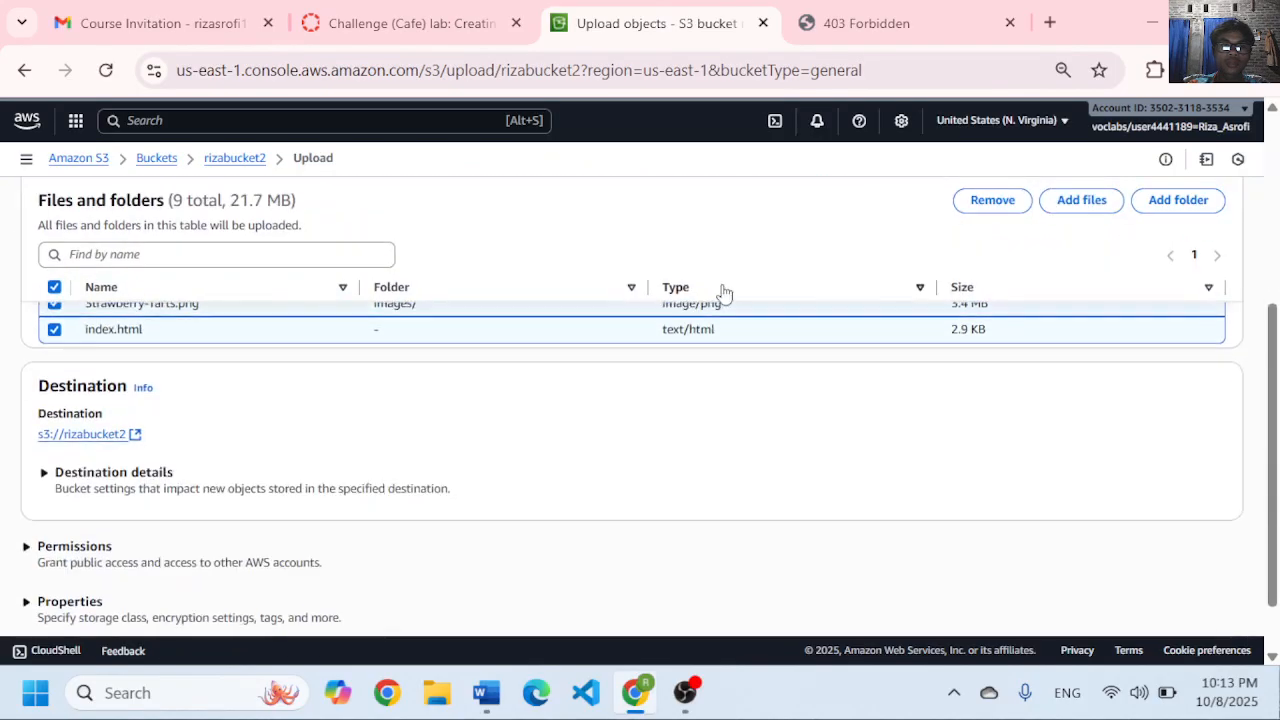
{"action": "scroll", "coordinate": [723, 291], "scroll_direction": "up", "scroll_amount": 5}
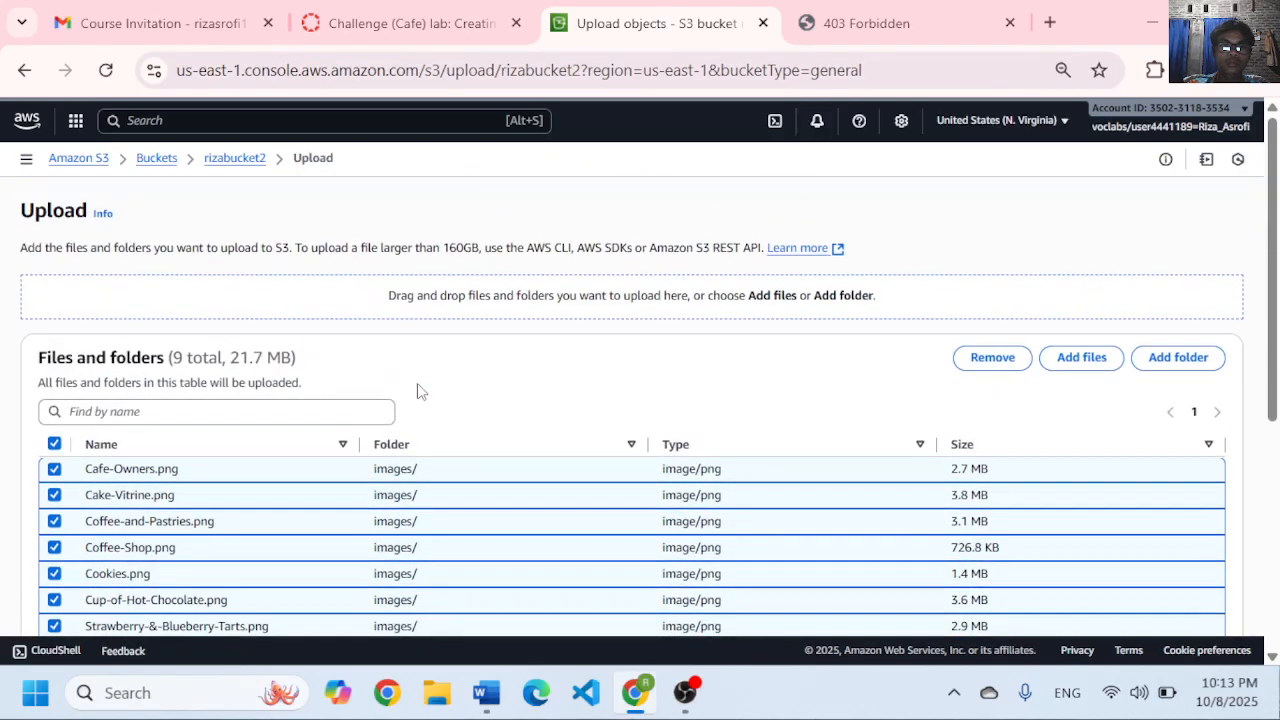
{"action": "scroll", "coordinate": [420, 391], "scroll_direction": "down", "scroll_amount": 1}
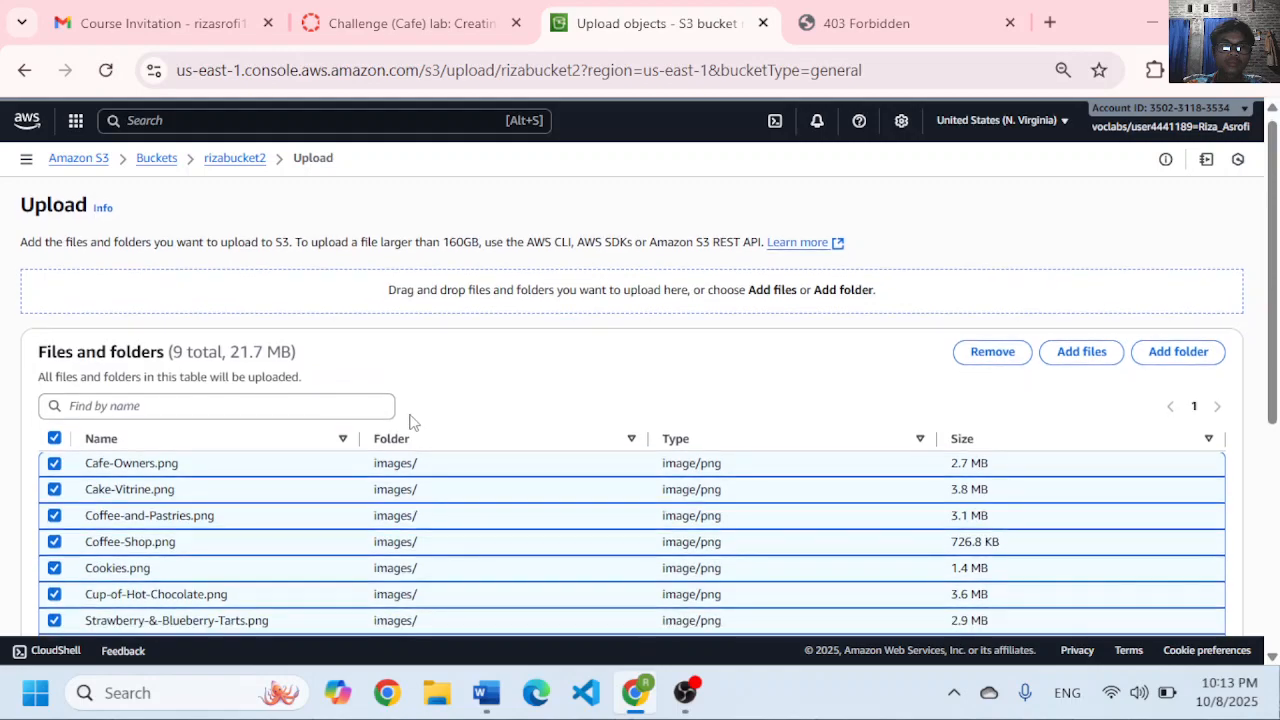
{"action": "scroll", "coordinate": [410, 421], "scroll_direction": "down", "scroll_amount": 5}
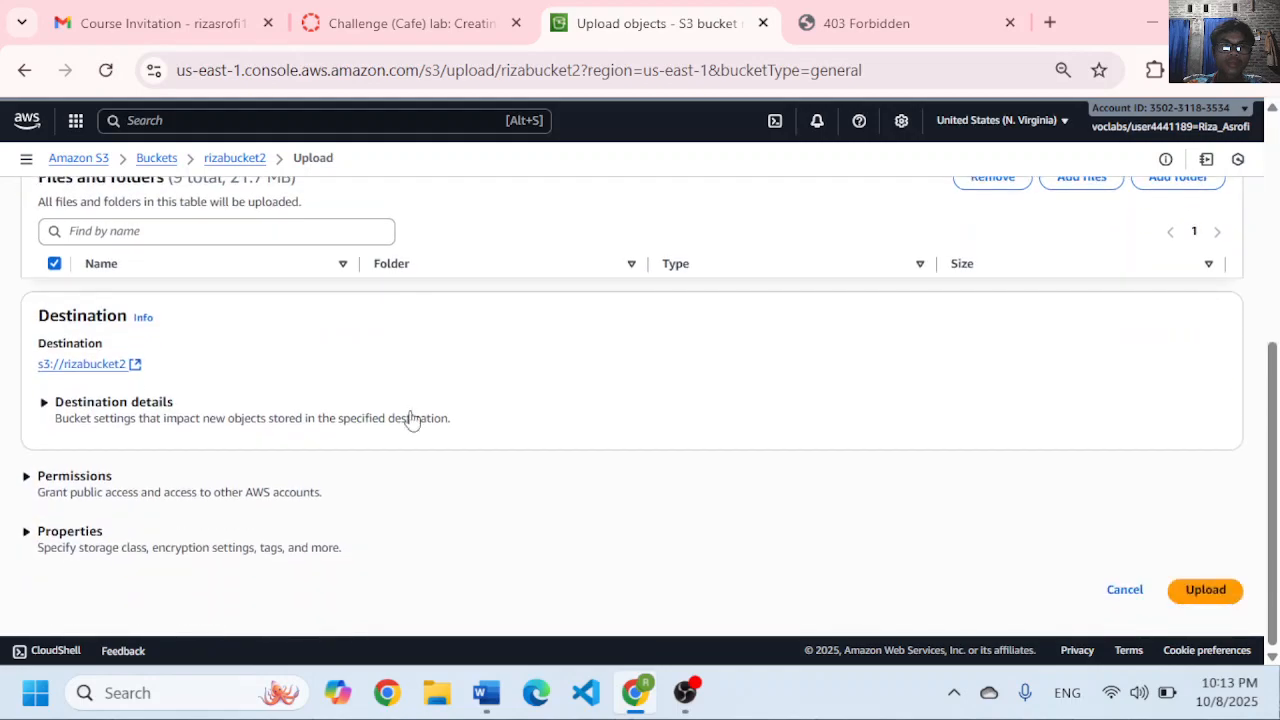
{"action": "scroll", "coordinate": [410, 420], "scroll_direction": "up", "scroll_amount": 5}
{"action": "scroll", "coordinate": [957, 320], "scroll_direction": "down", "scroll_amount": 5}
{"action": "left_click", "coordinate": [1207, 590]}
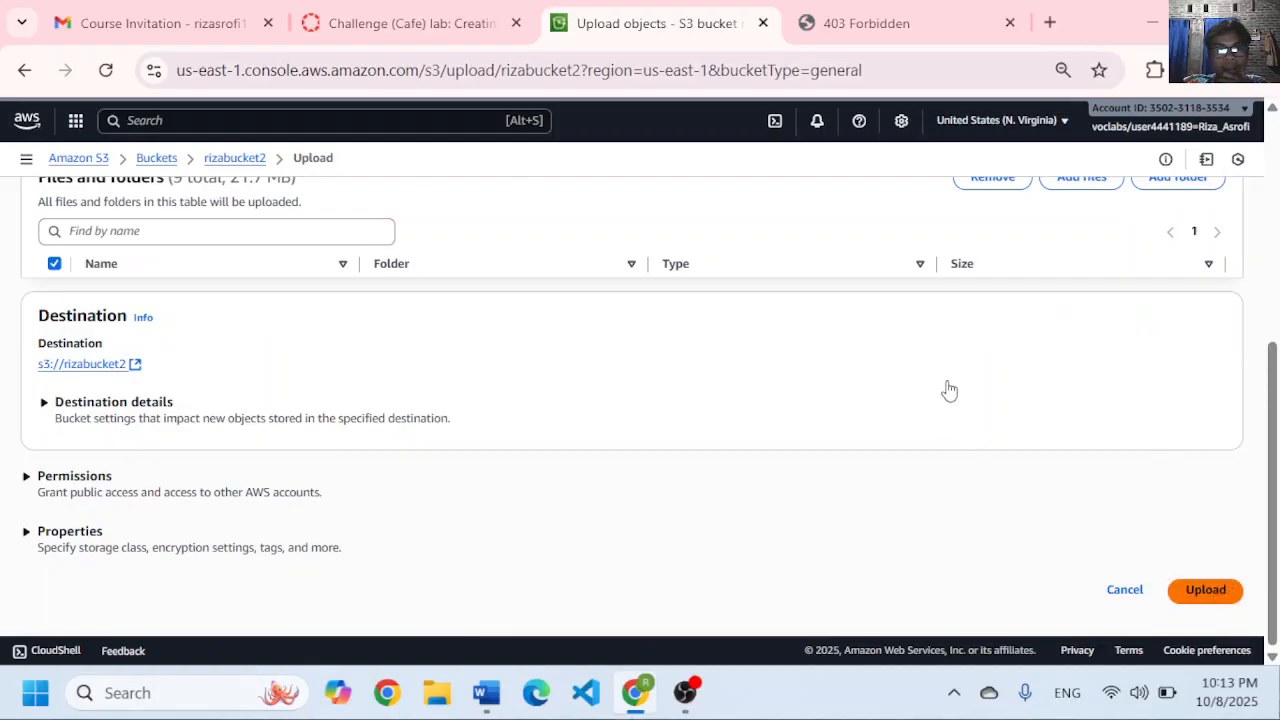
- Monitor the upload progress and the status of each file in the list
{"action": "scroll", "coordinate": [725, 425], "scroll_direction": "up", "scroll_amount": 3}
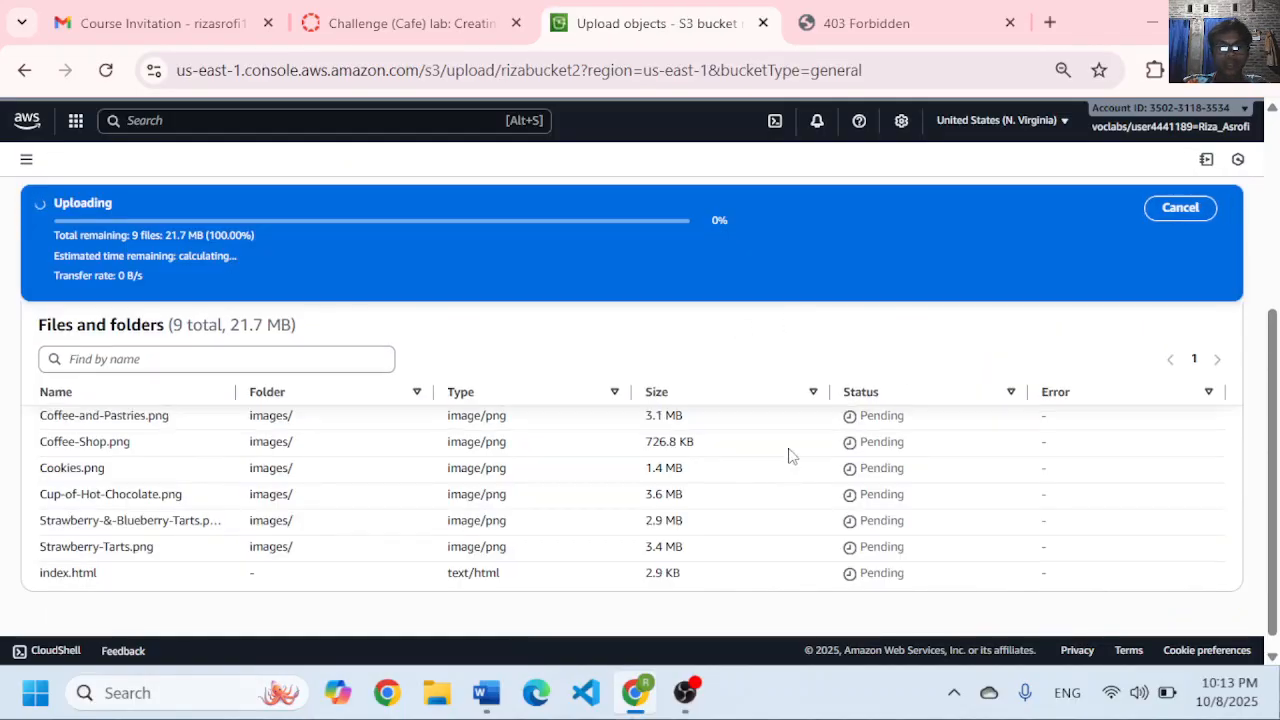
{"action": "scroll", "coordinate": [630, 431], "scroll_direction": "up", "scroll_amount": 3}
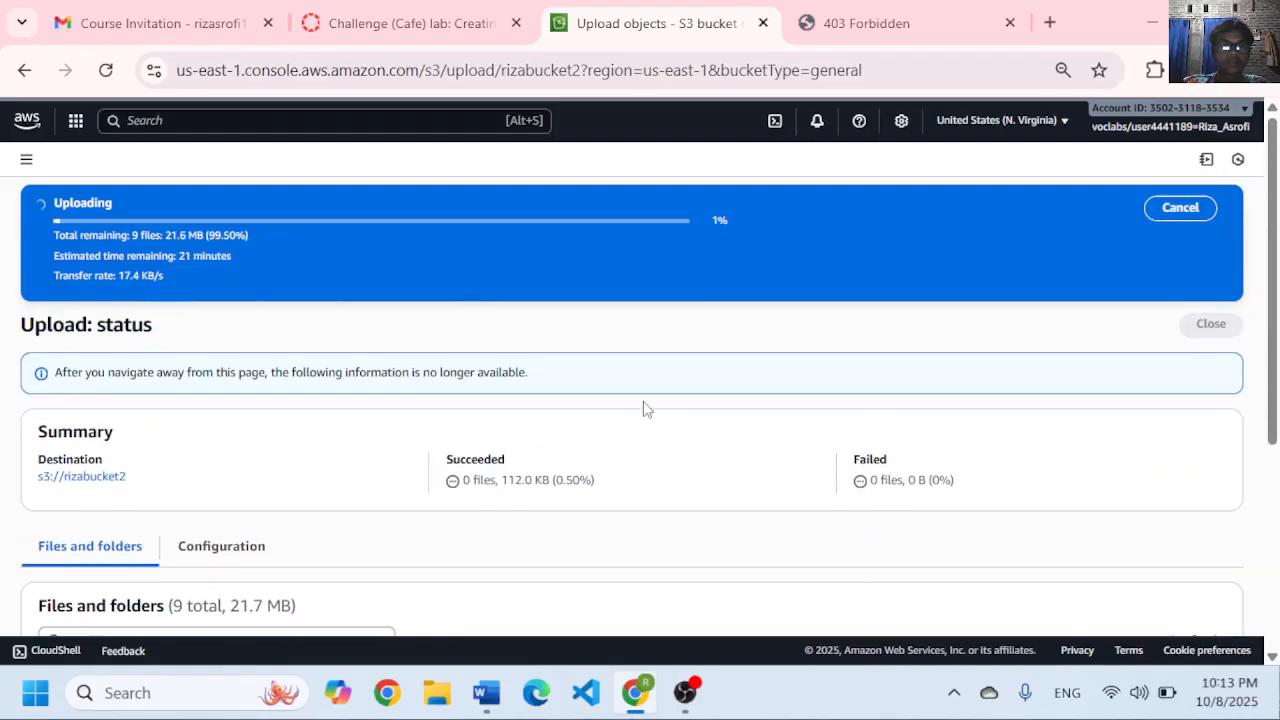
{"action": "scroll", "coordinate": [786, 391], "scroll_direction": "down", "scroll_amount": 5}
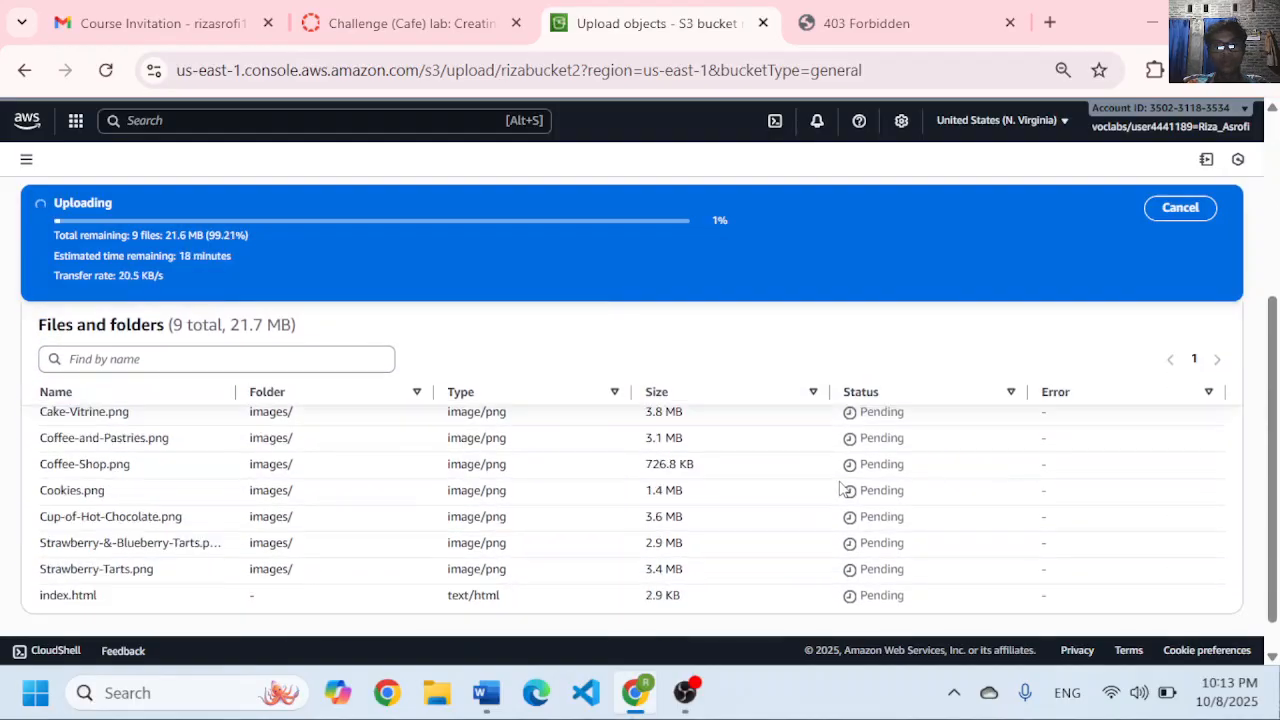
{"action": "scroll", "coordinate": [852, 447], "scroll_direction": "up", "scroll_amount": 1}
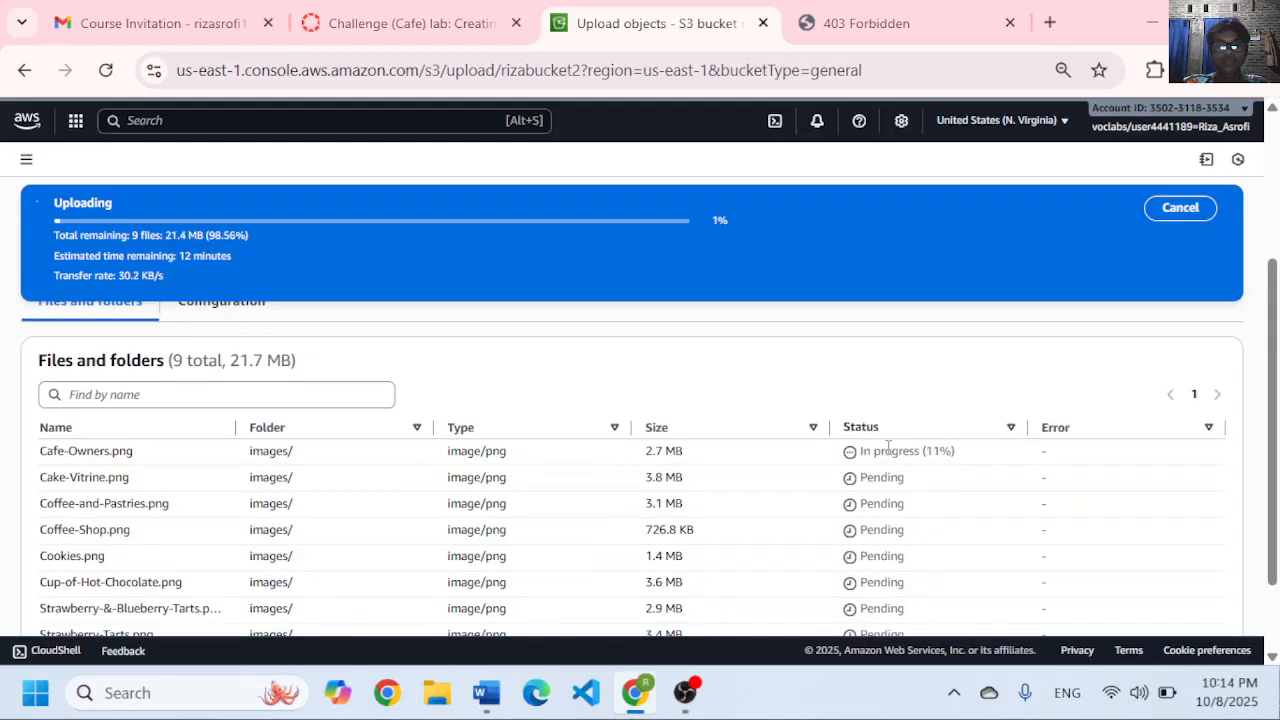
{"action": "scroll", "coordinate": [886, 460], "scroll_direction": "down", "scroll_amount": 1}
{"action": "scroll", "coordinate": [868, 445], "scroll_direction": "down", "scroll_amount": 3}
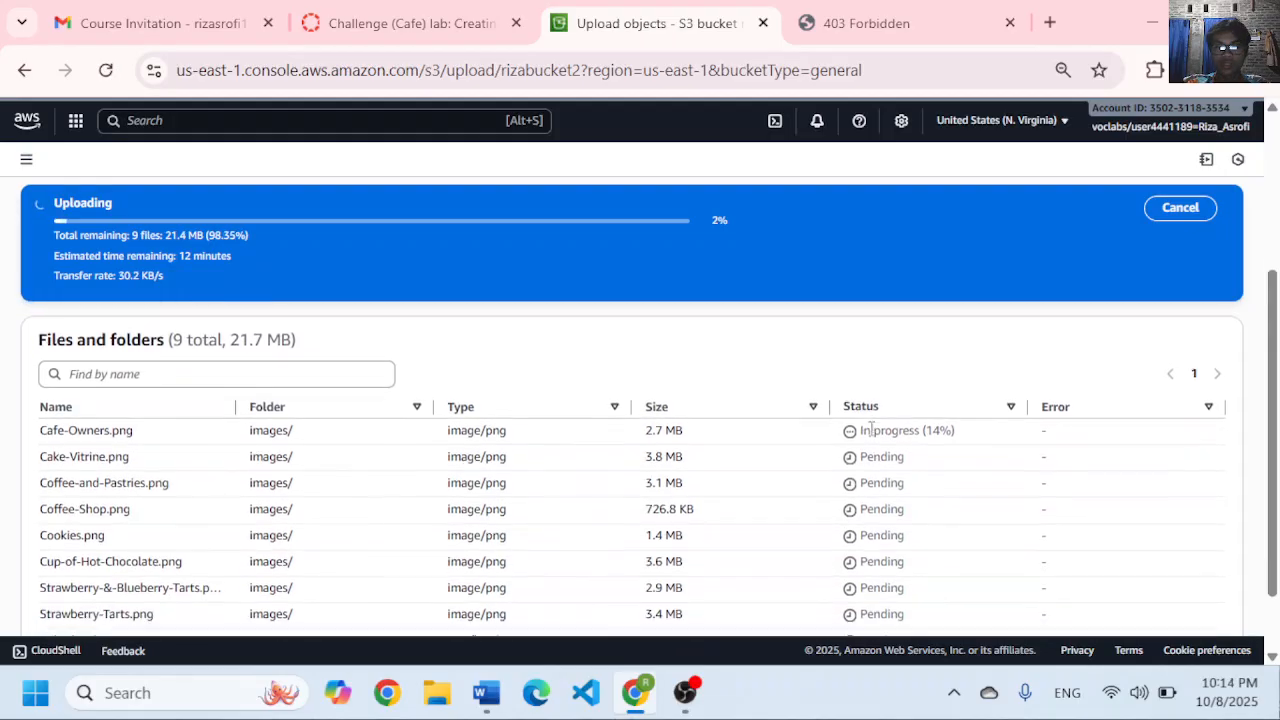
{"action": "scroll", "coordinate": [446, 606], "scroll_direction": "up", "scroll_amount": 1}
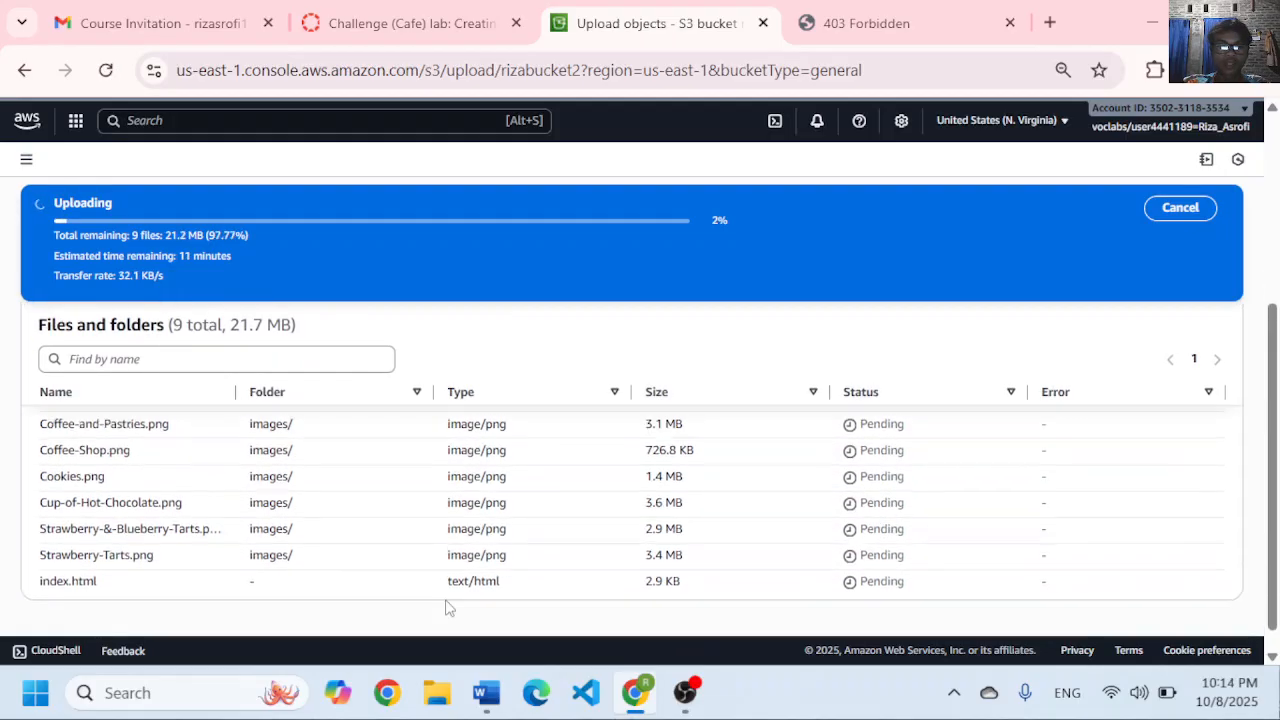
{"action": "scroll", "coordinate": [440, 603], "scroll_direction": "down", "scroll_amount": 1}
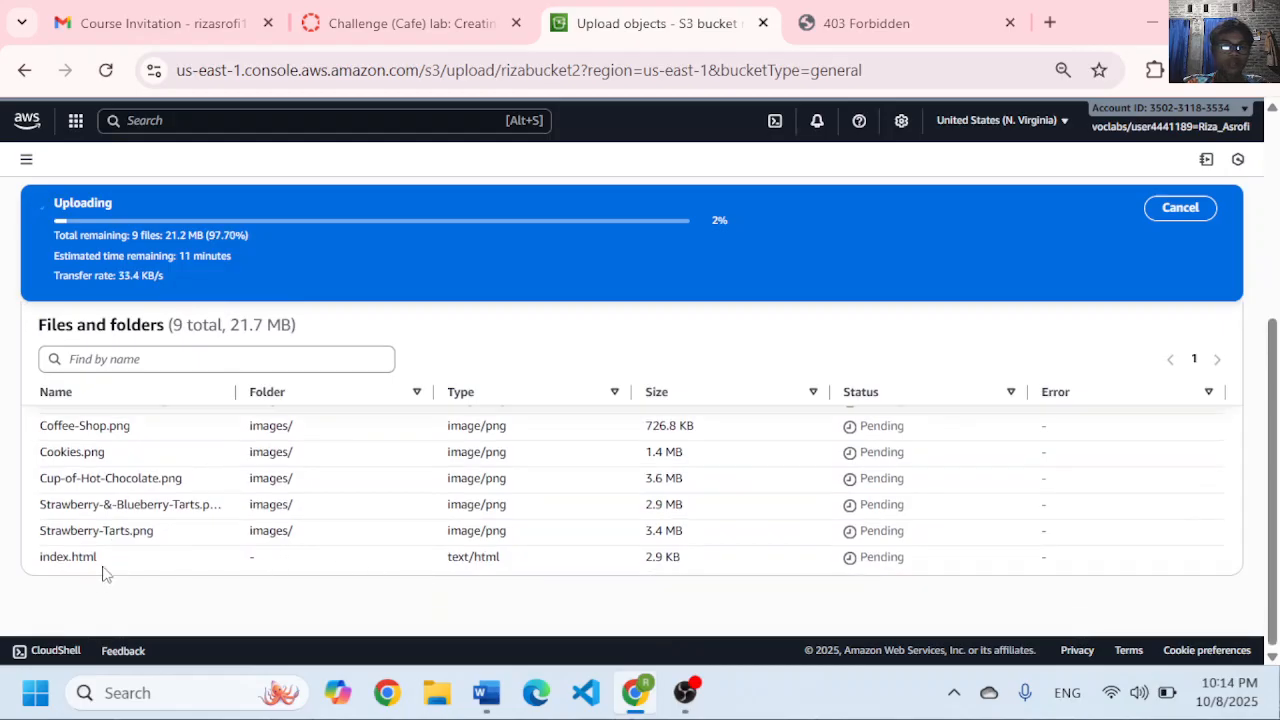
- Close the upload status page and return to the rizabucket2 bucket
{"action": "left_click", "coordinate": [685, 692]}
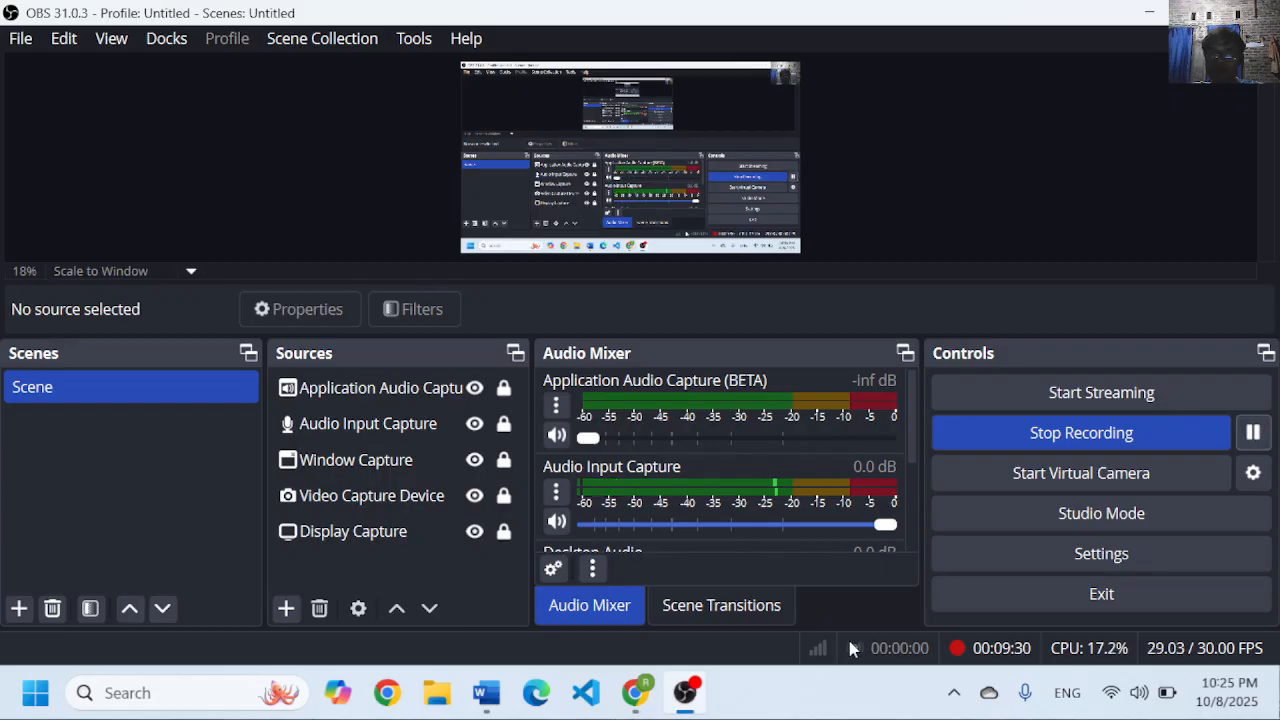
{"action": "left_click", "coordinate": [636, 692]}
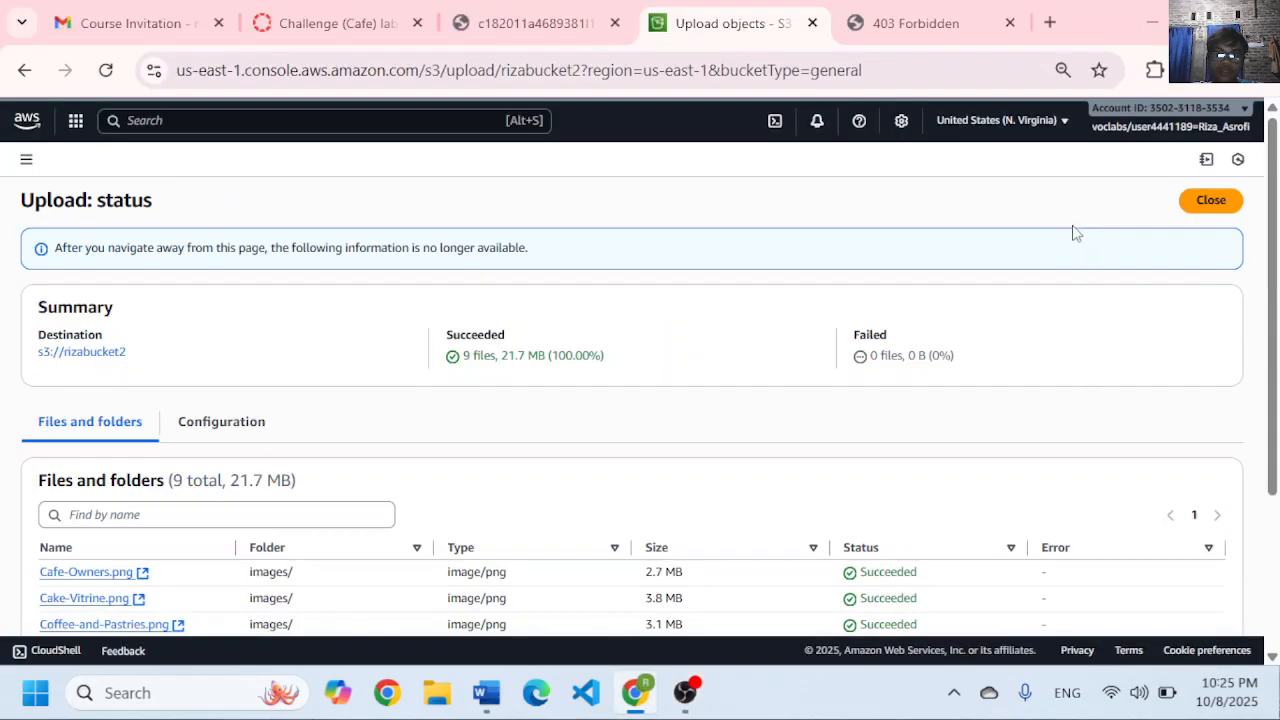
{"action": "left_click", "coordinate": [1211, 200]}
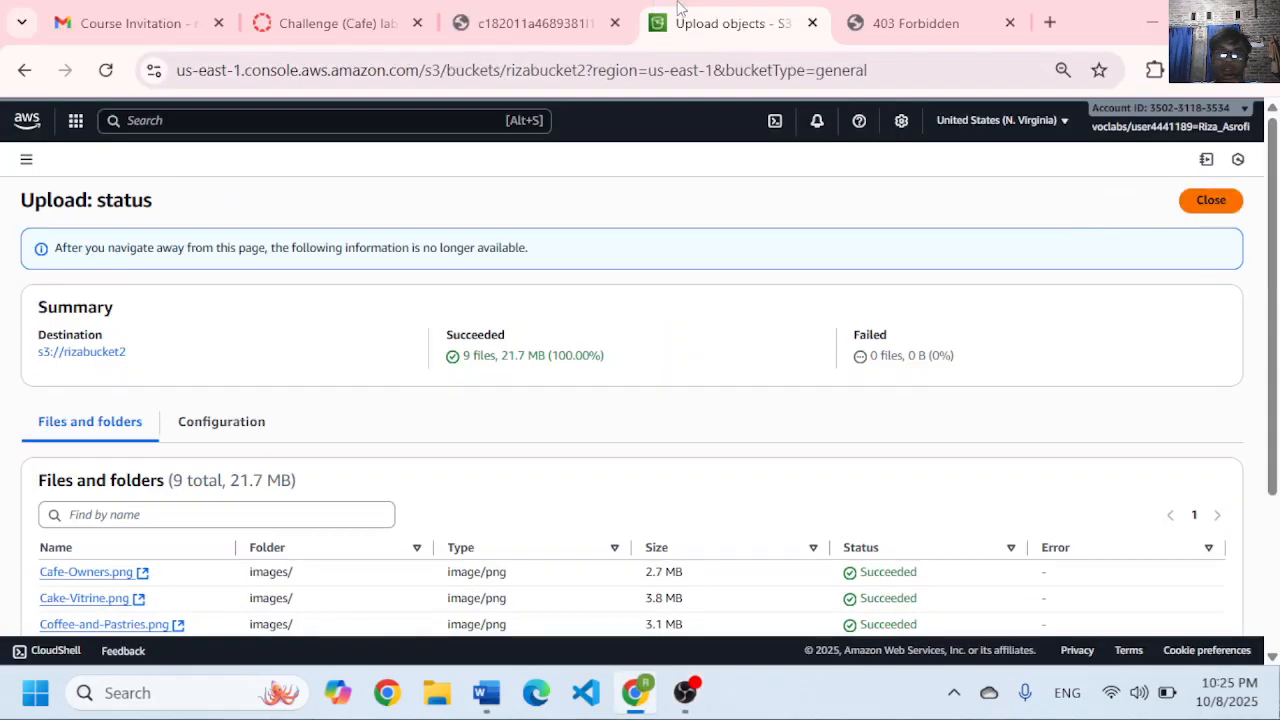
- Read lab instructions 11 to 13 about accessing the multiple choice questions and answering Question 1
{"action": "left_click", "coordinate": [362, 10]}
{"action": "scroll", "coordinate": [410, 375], "scroll_direction": "down", "scroll_amount": 5}
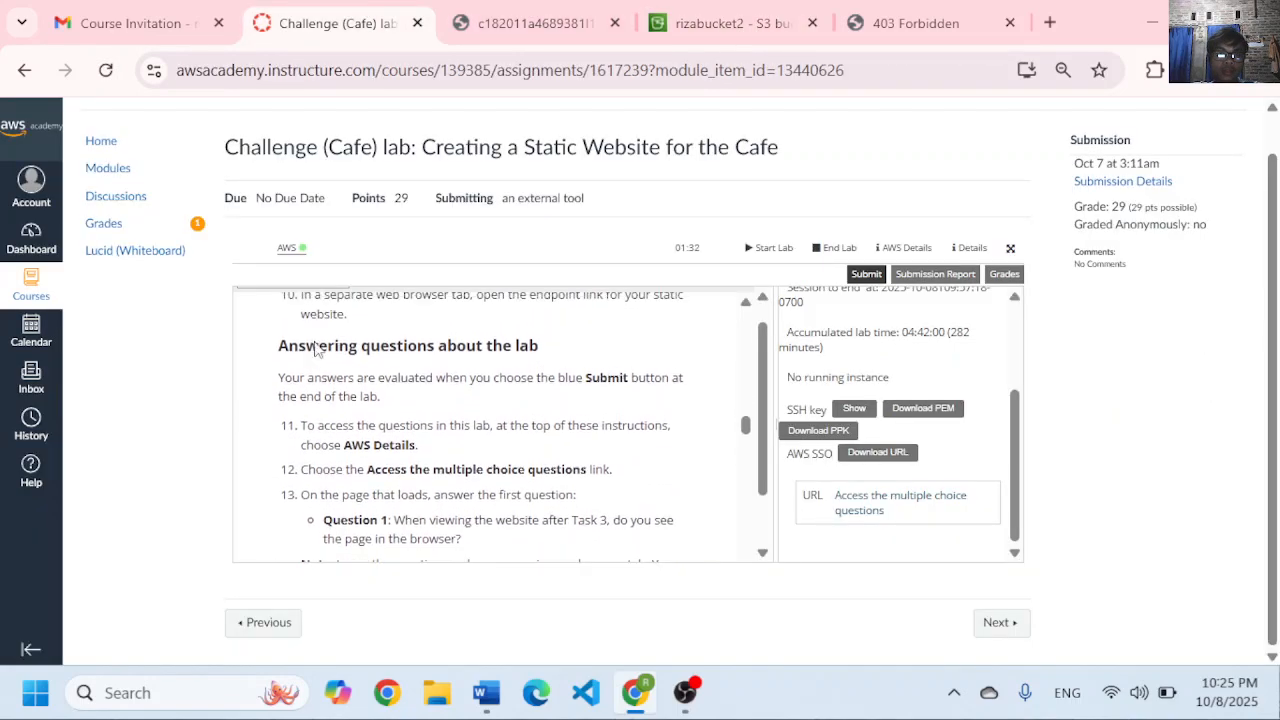
{"action": "scroll", "coordinate": [316, 348], "scroll_direction": "up", "scroll_amount": 1}
{"action": "scroll", "coordinate": [320, 349], "scroll_direction": "down", "scroll_amount": 1}
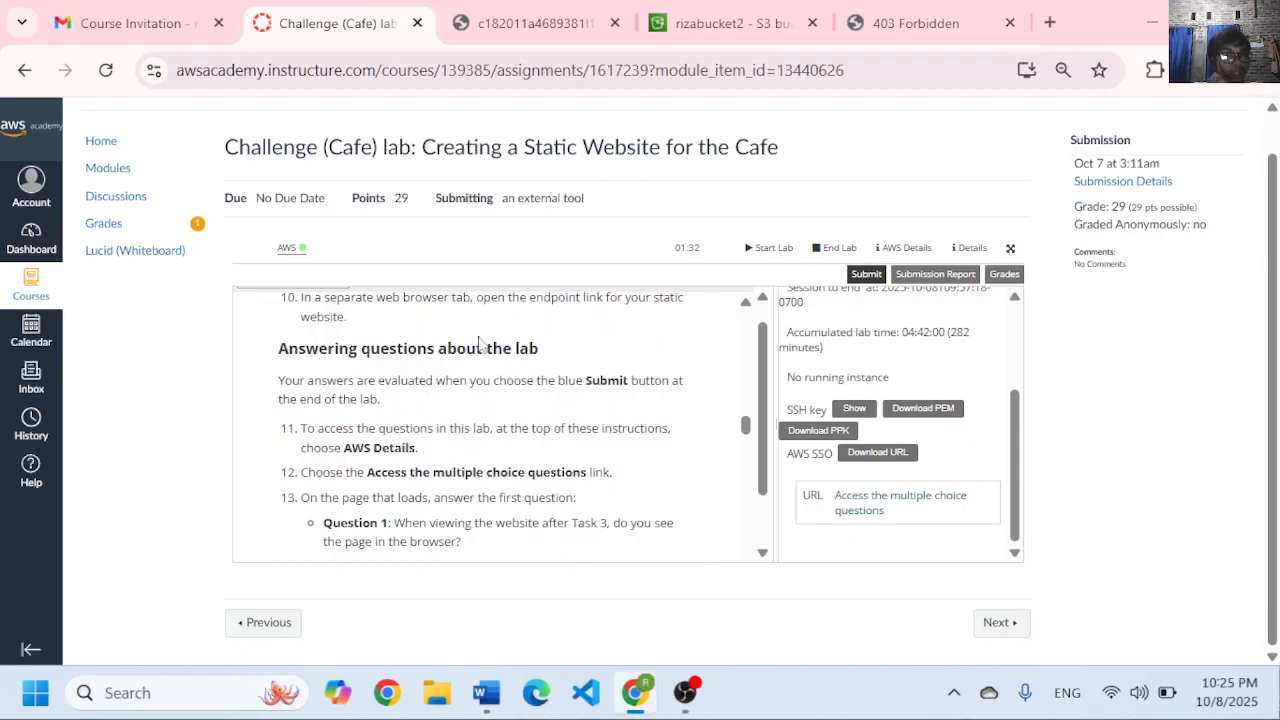
{"action": "scroll", "coordinate": [556, 398], "scroll_direction": "down", "scroll_amount": 1}
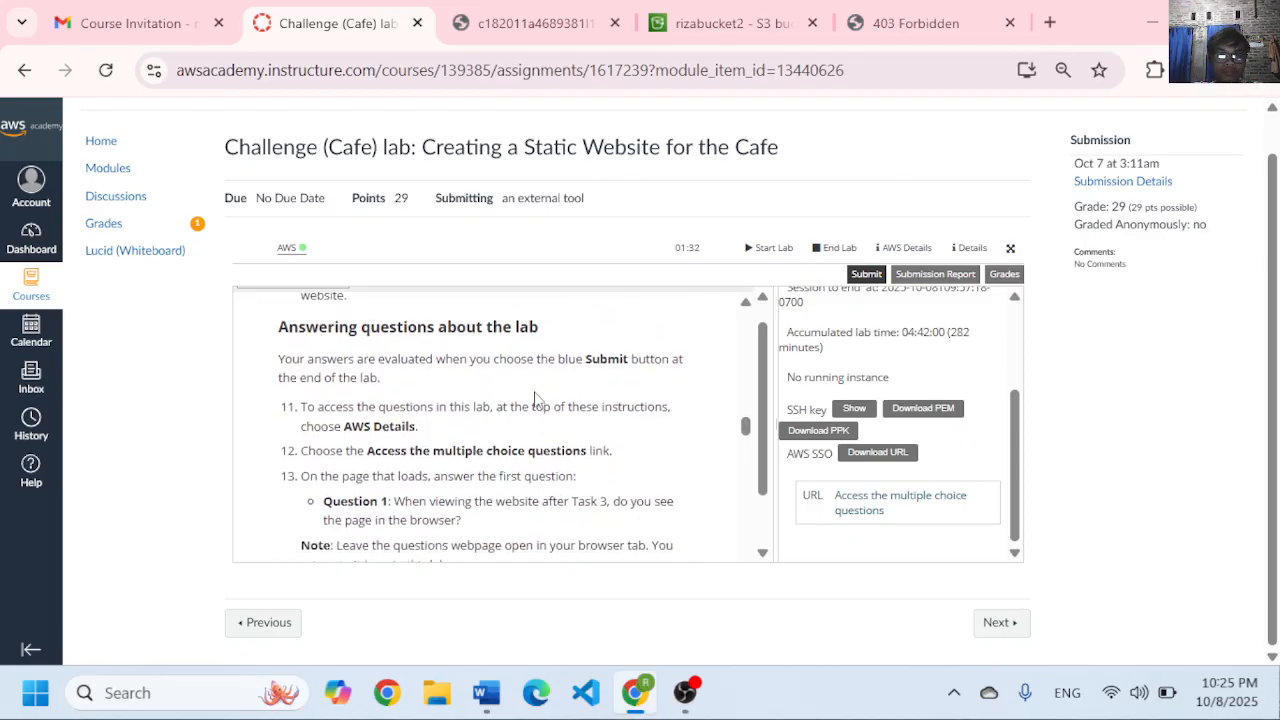
{"action": "left_click", "coordinate": [580, 10]}
{"action": "left_click", "coordinate": [335, 22]}
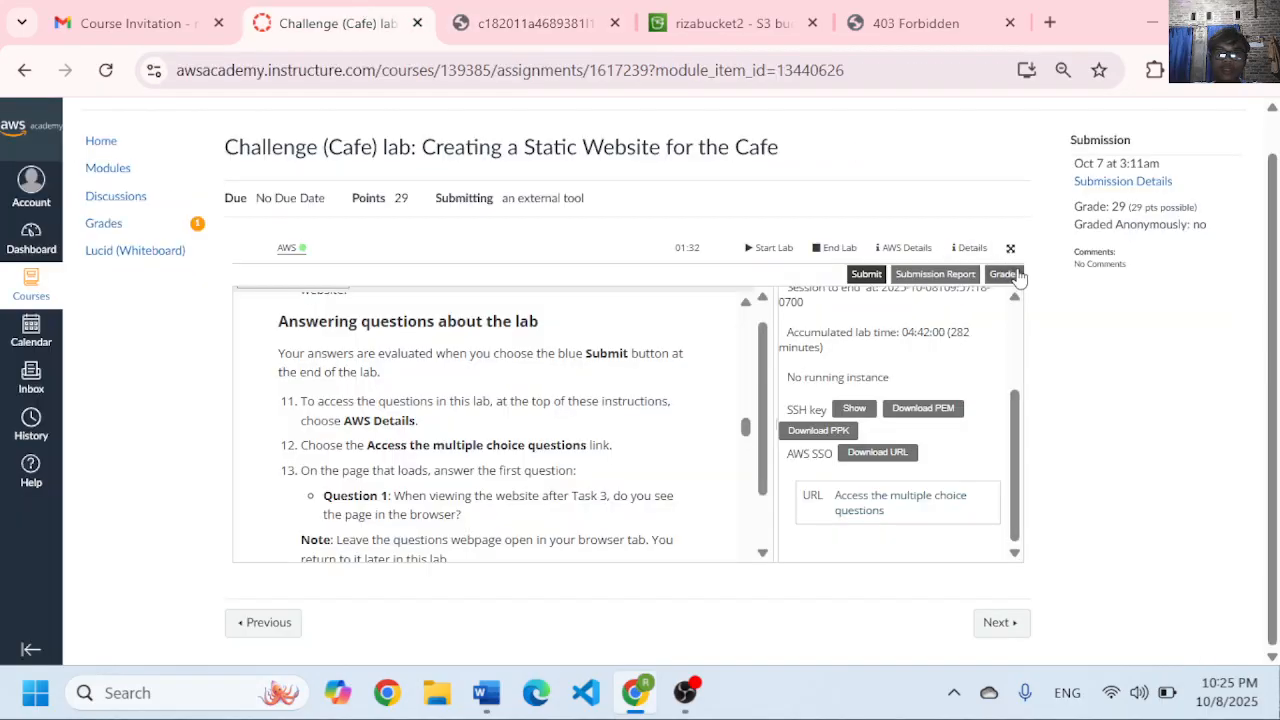
{"action": "scroll", "coordinate": [868, 218], "scroll_direction": "up", "scroll_amount": 1}
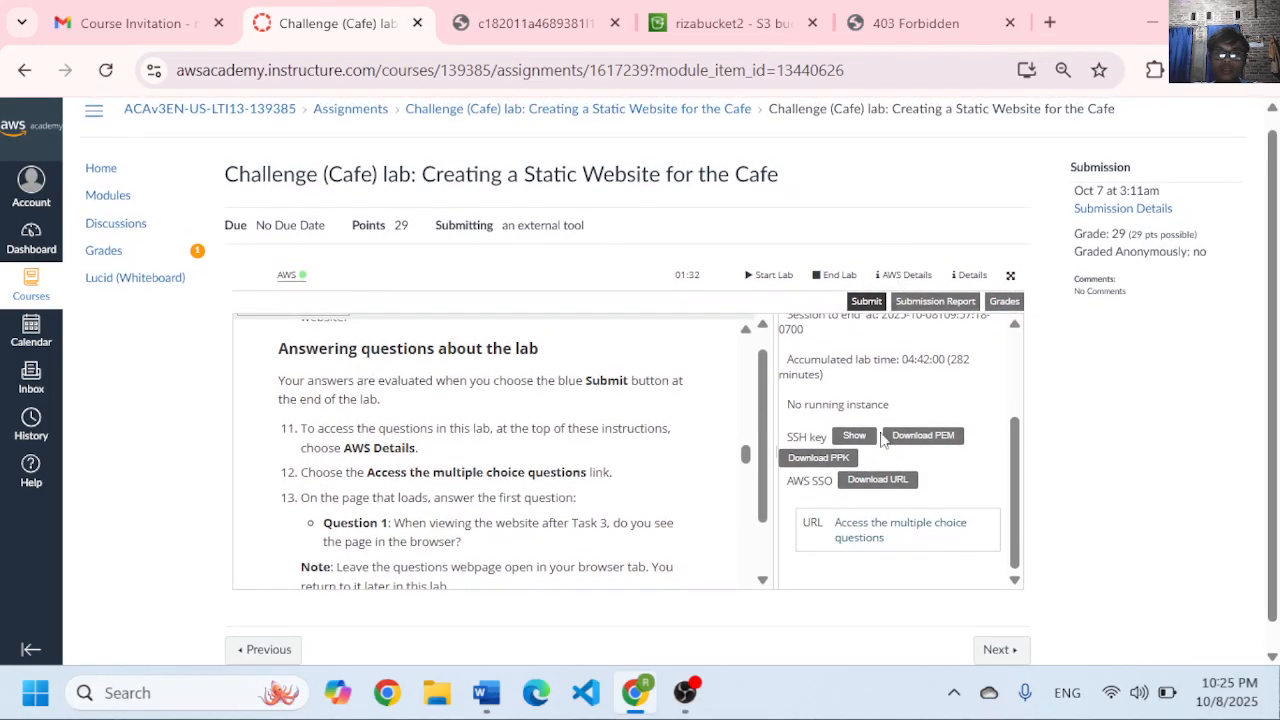
{"action": "scroll", "coordinate": [884, 445], "scroll_direction": "down", "scroll_amount": 1}
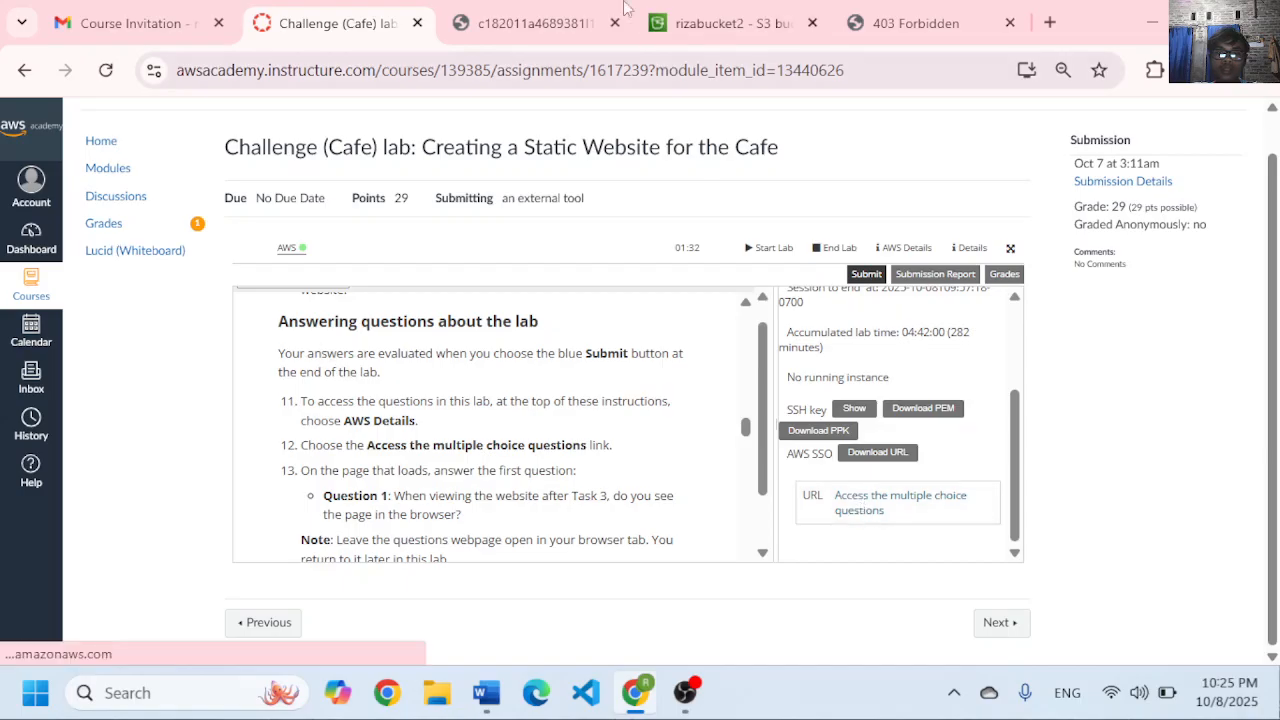
- Review Question 1 on the lab questions page and reload the bucket's website endpoint to check whether the page loads
{"action": "left_click", "coordinate": [583, 8]}
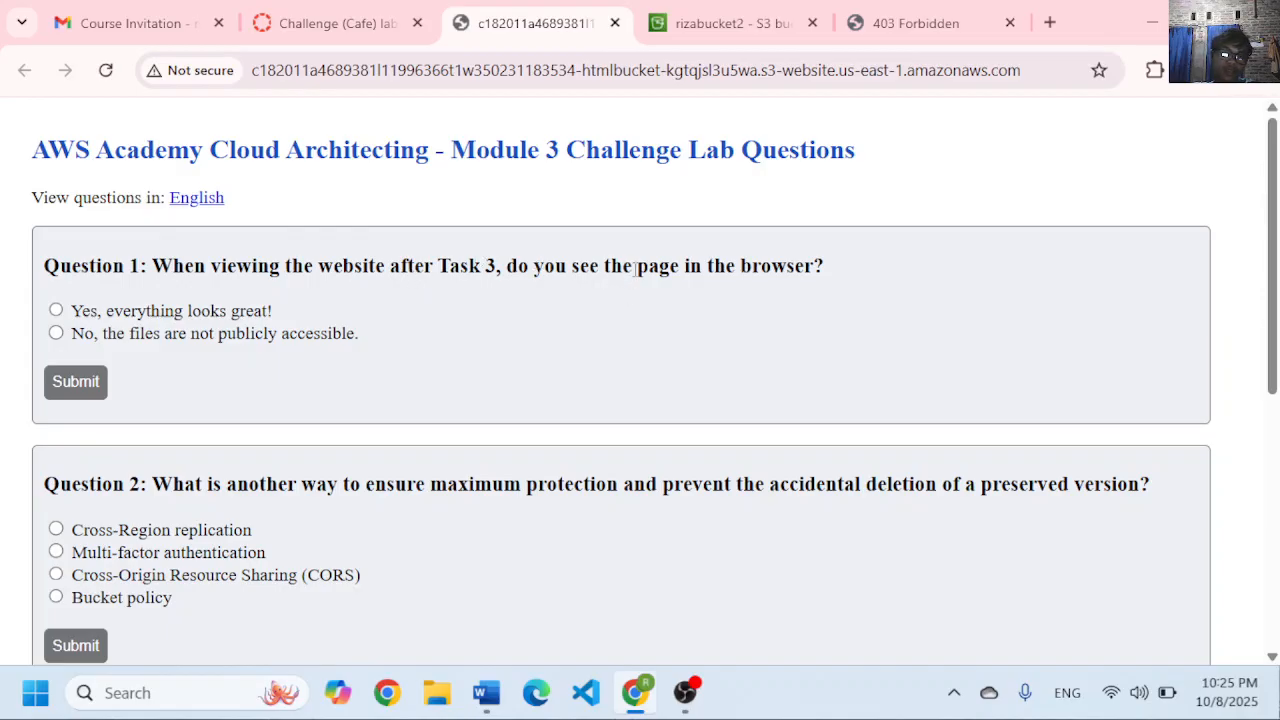
{"action": "left_click", "coordinate": [870, 8]}
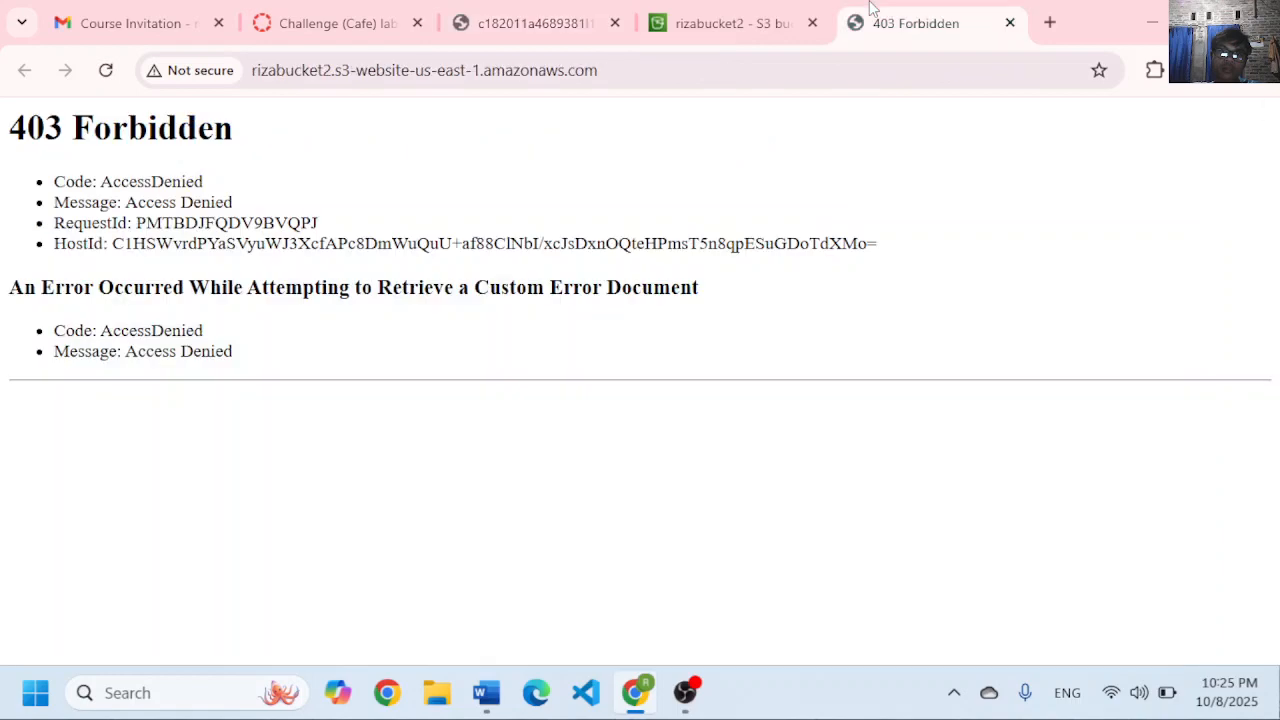
{"action": "left_click", "coordinate": [108, 71]}
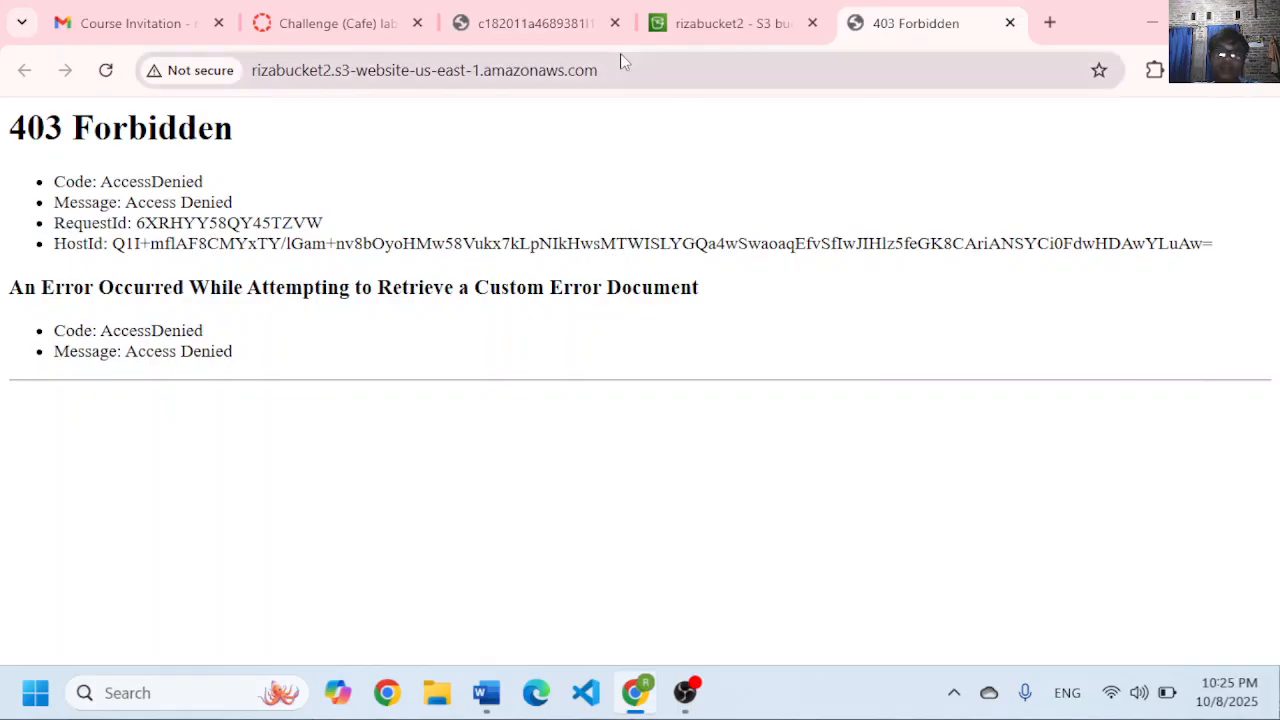
- Answer Question 1 with "No, the files are not publicly accessible.", submit it, and return to the question list
{"action": "left_click", "coordinate": [780, 11]}
{"action": "left_click", "coordinate": [586, 11]}
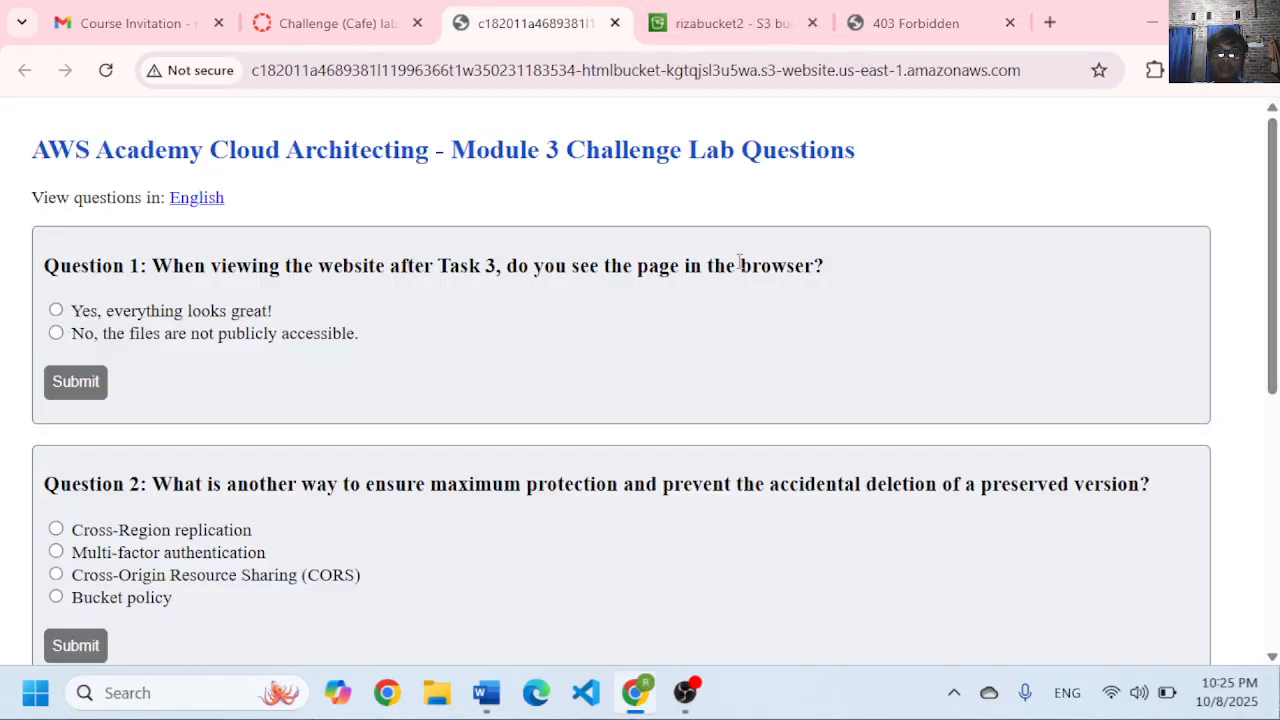
{"action": "left_click", "coordinate": [113, 338]}
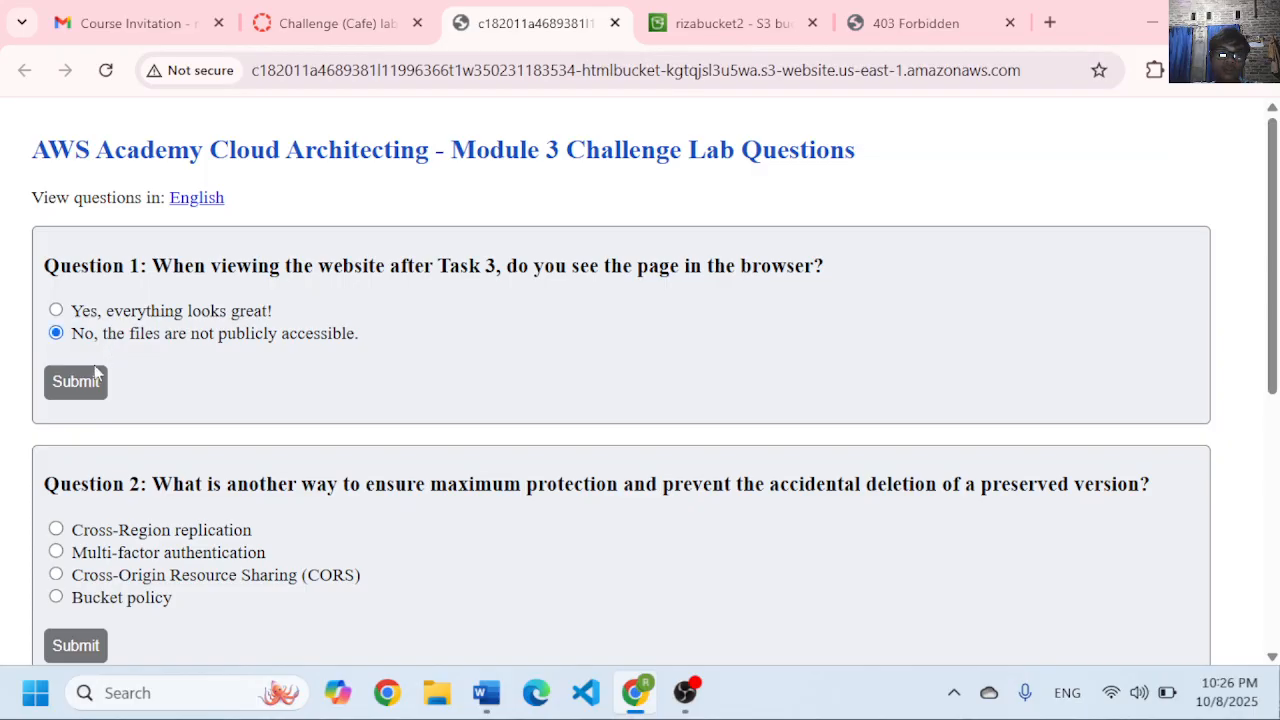
{"action": "left_click", "coordinate": [94, 379]}
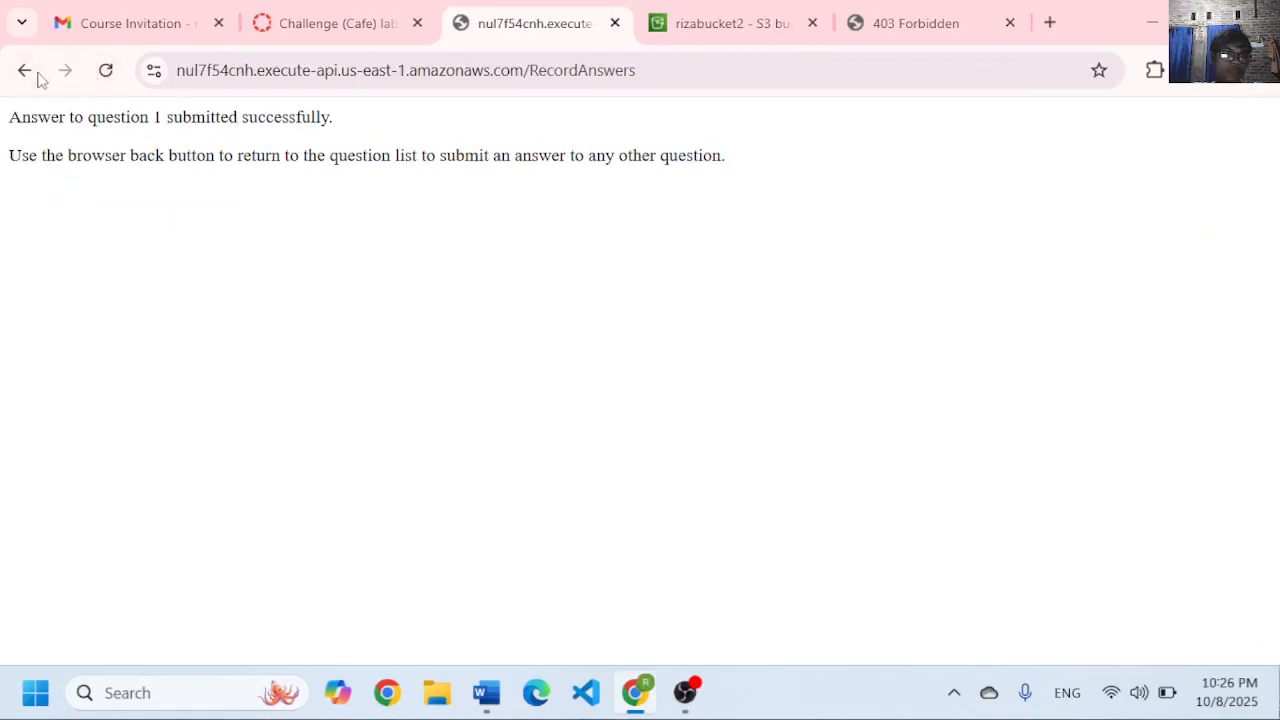
{"action": "left_click", "coordinate": [24, 70]}
- Read the Task 4 lab instructions about creating a bucket policy that grants public read access
{"action": "left_click", "coordinate": [360, 18]}
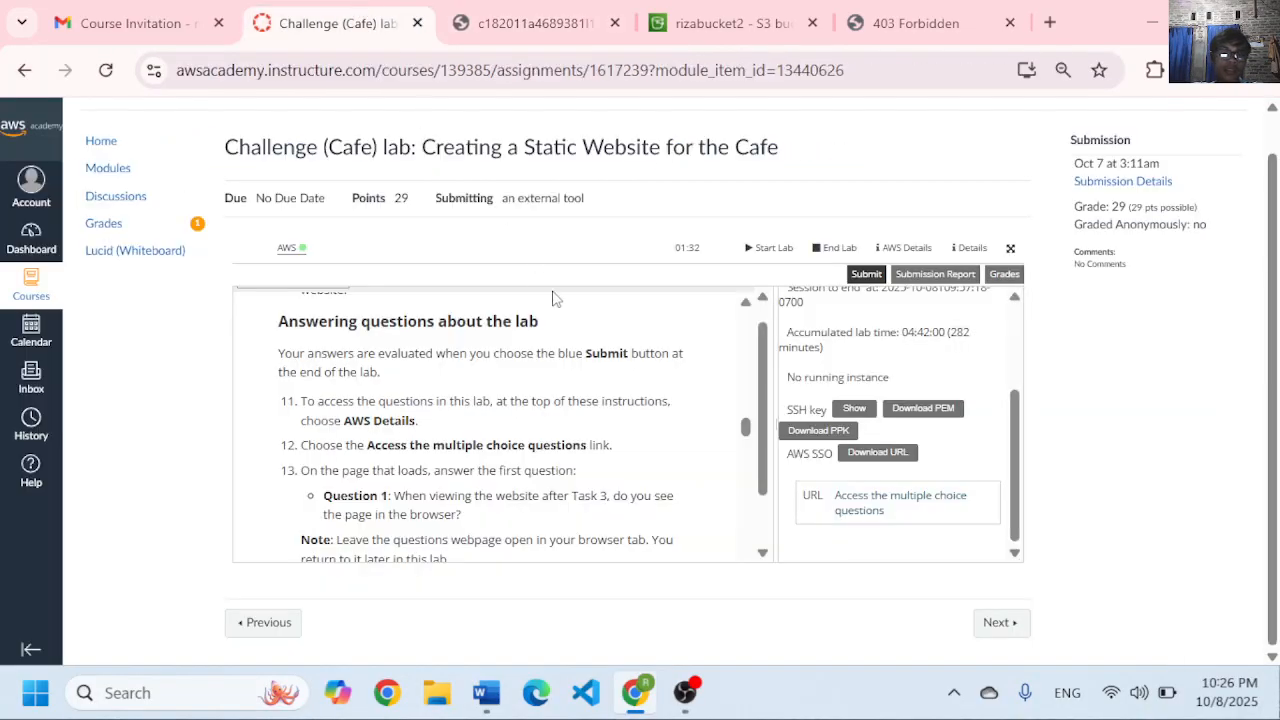
{"action": "scroll", "coordinate": [555, 298], "scroll_direction": "down", "scroll_amount": 5}
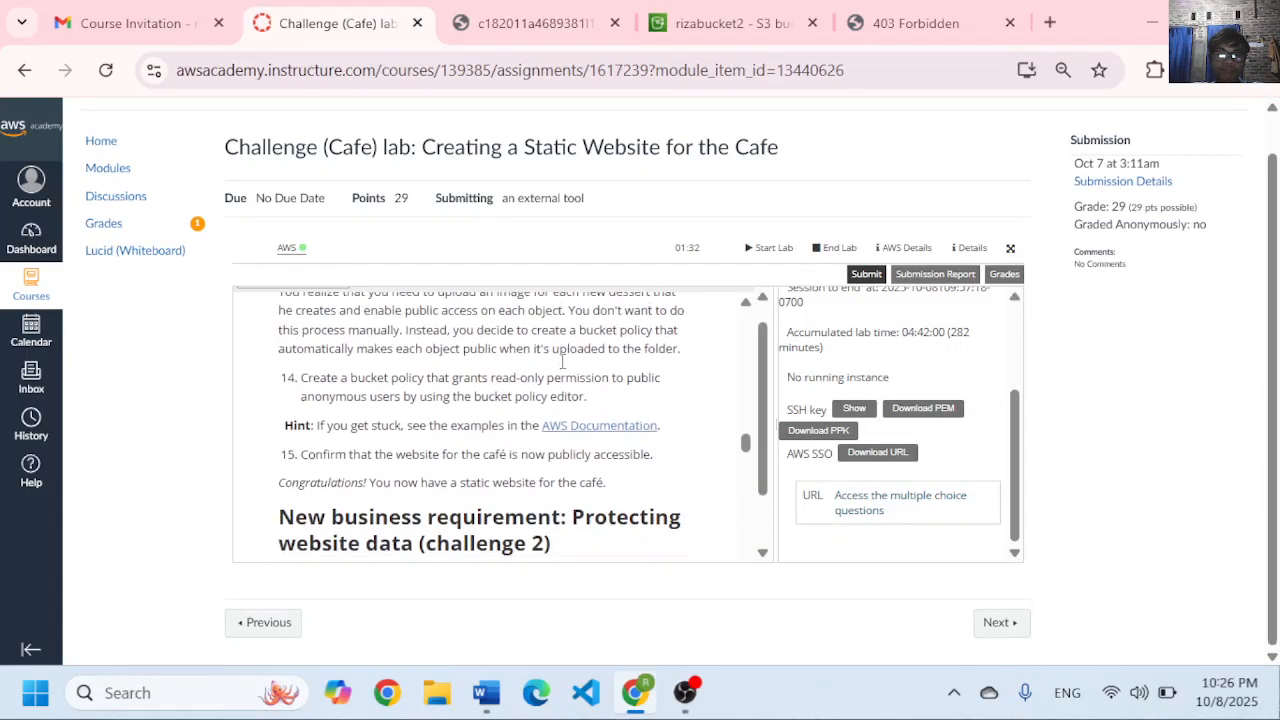
{"action": "scroll", "coordinate": [562, 362], "scroll_direction": "down", "scroll_amount": 3}
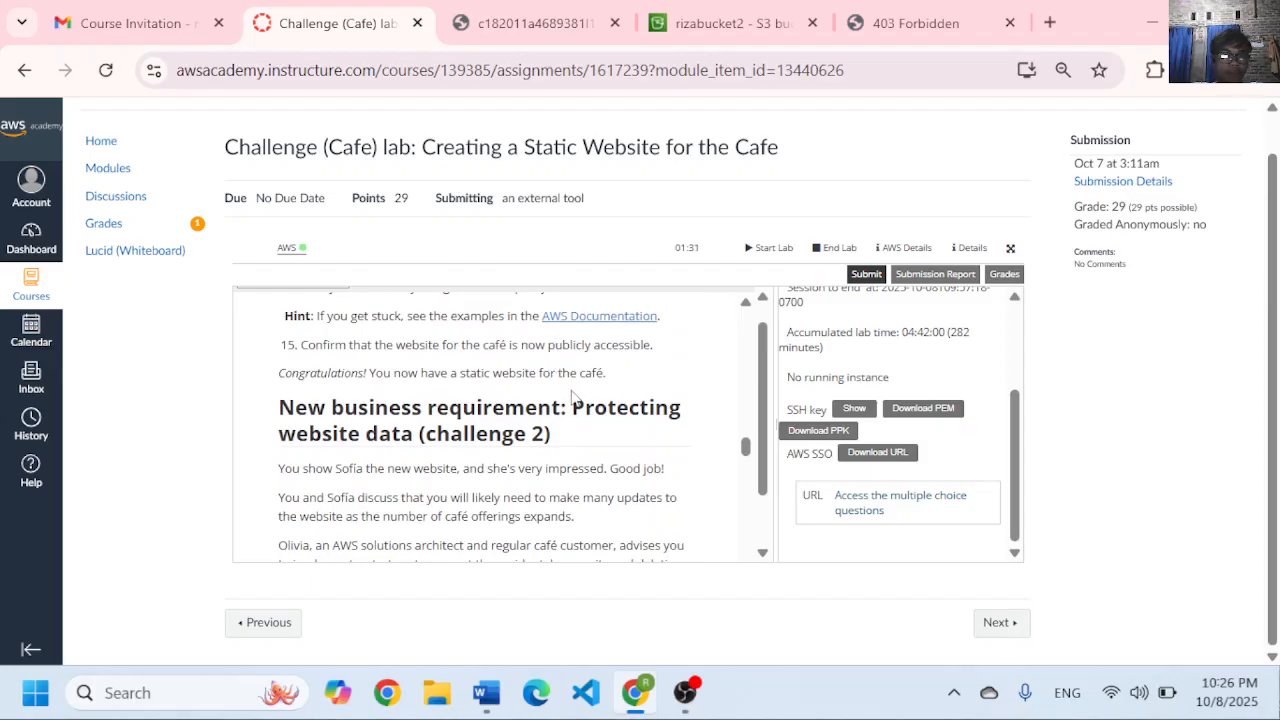
{"action": "scroll", "coordinate": [585, 392], "scroll_direction": "up", "scroll_amount": 6}
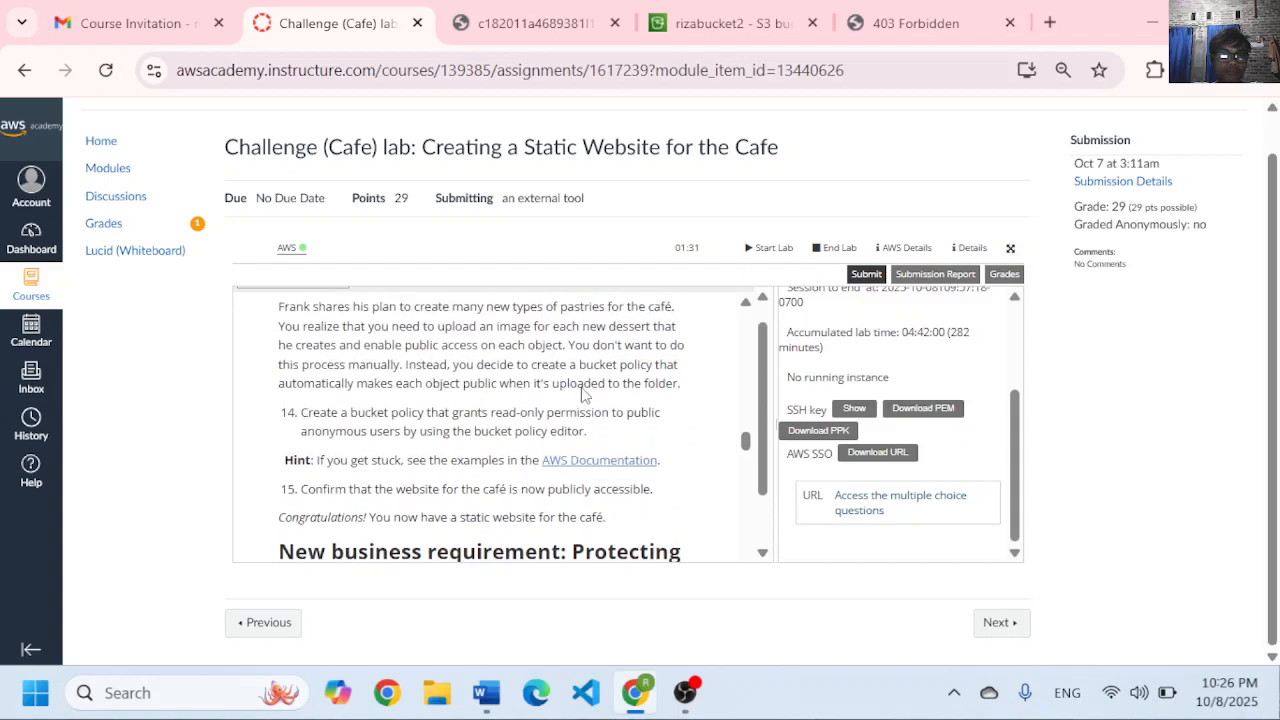
{"action": "scroll", "coordinate": [585, 395], "scroll_direction": "up", "scroll_amount": 3}
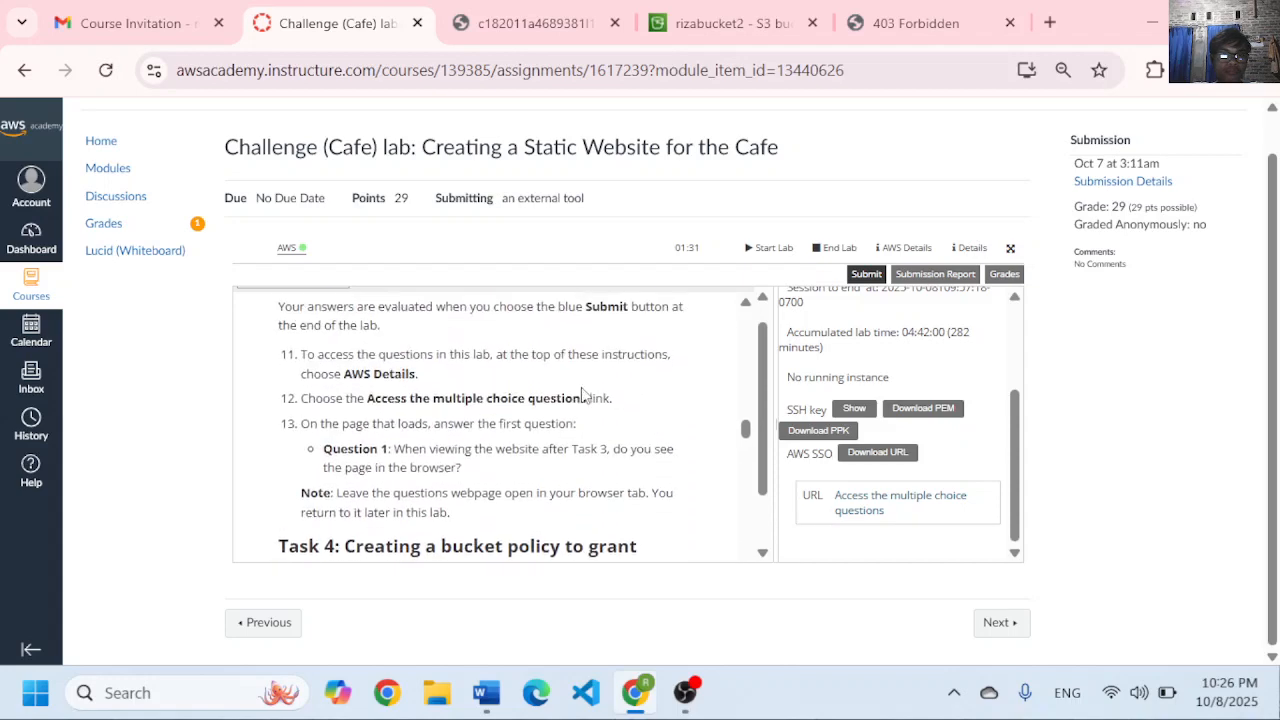
{"action": "scroll", "coordinate": [585, 395], "scroll_direction": "down", "scroll_amount": 3}
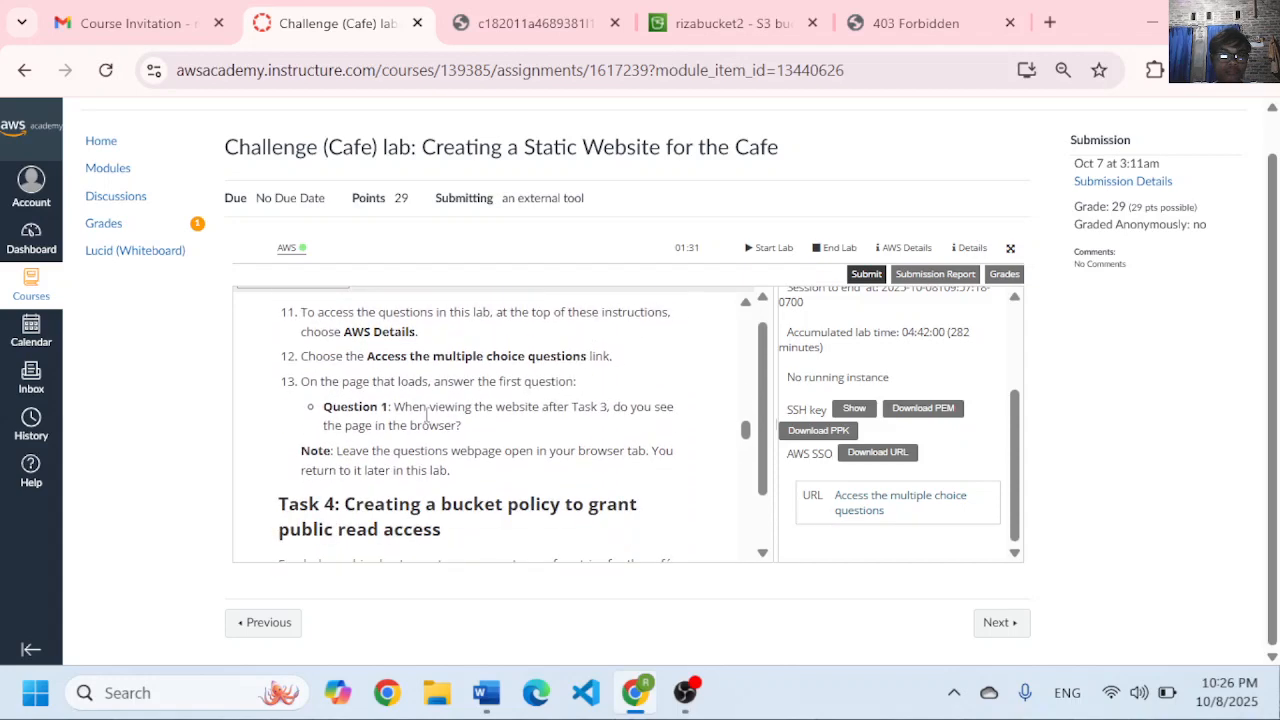
- Read lab instructions 14 and 15 about creating a read-only bucket policy and confirming the café website is publicly accessible
{"action": "scroll", "coordinate": [360, 385], "scroll_direction": "down", "scroll_amount": 1}
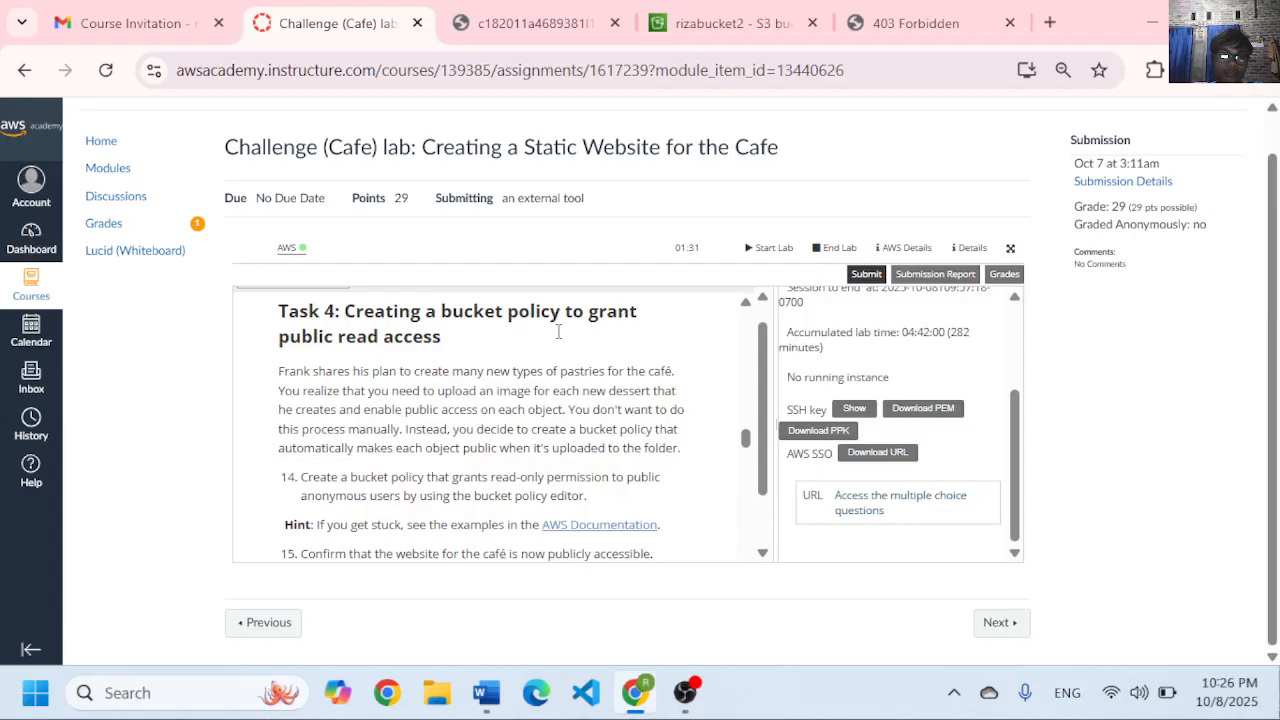
{"action": "scroll", "coordinate": [558, 331], "scroll_direction": "down", "scroll_amount": 1}
{"action": "scroll", "coordinate": [558, 328], "scroll_direction": "down", "scroll_amount": 10}
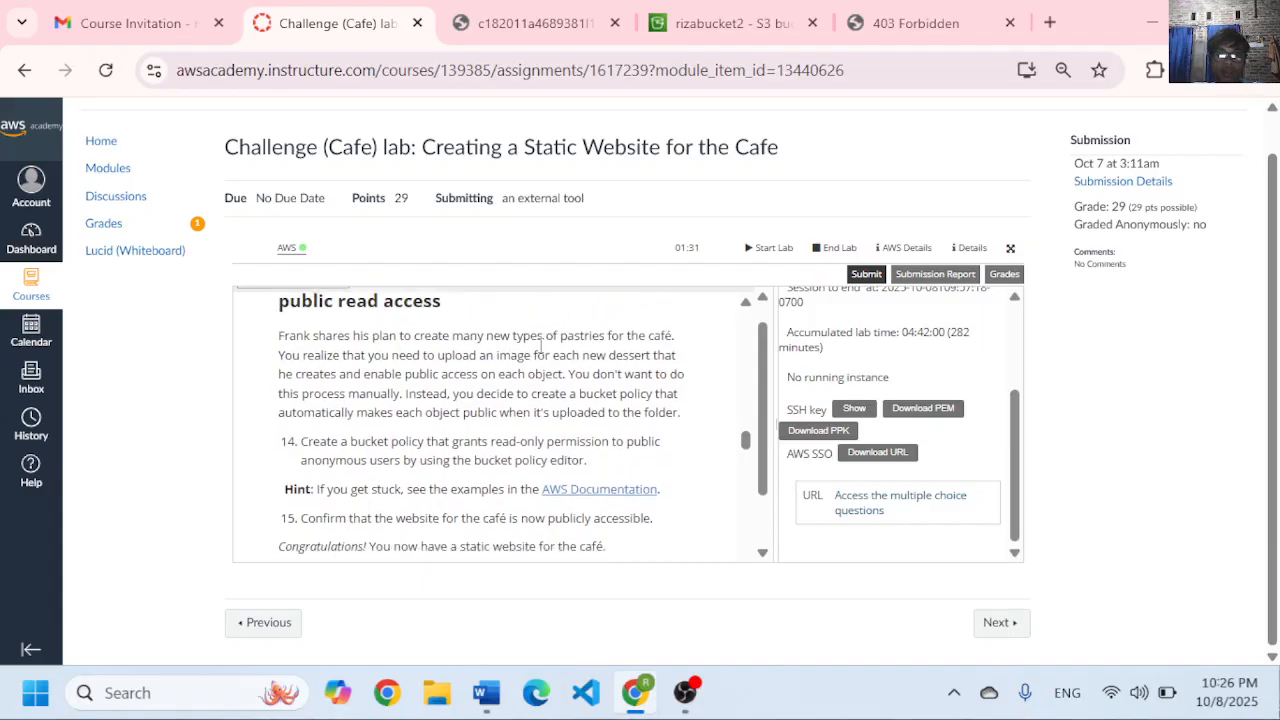
{"action": "scroll", "coordinate": [535, 350], "scroll_direction": "up", "scroll_amount": 5}
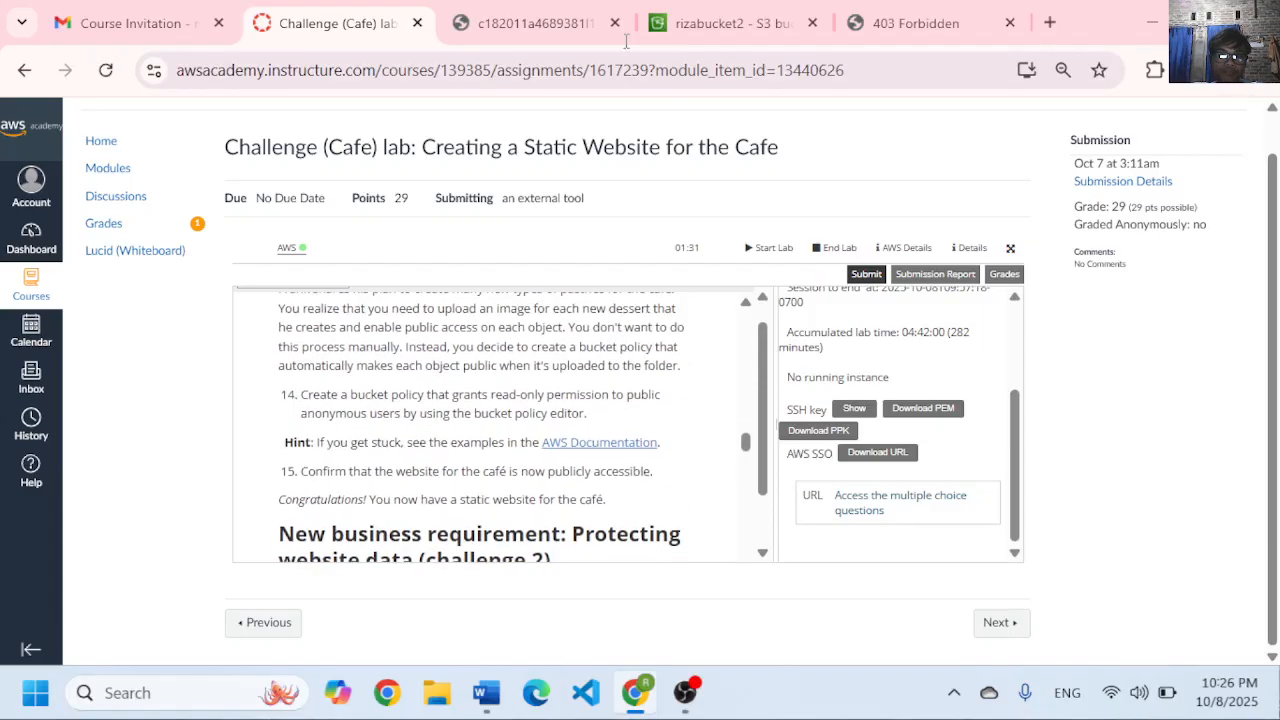
- Switch to the rizabucket2 page in the S3 console and look through the bucket's properties for a bucket policy setting
{"action": "left_click", "coordinate": [725, 23]}
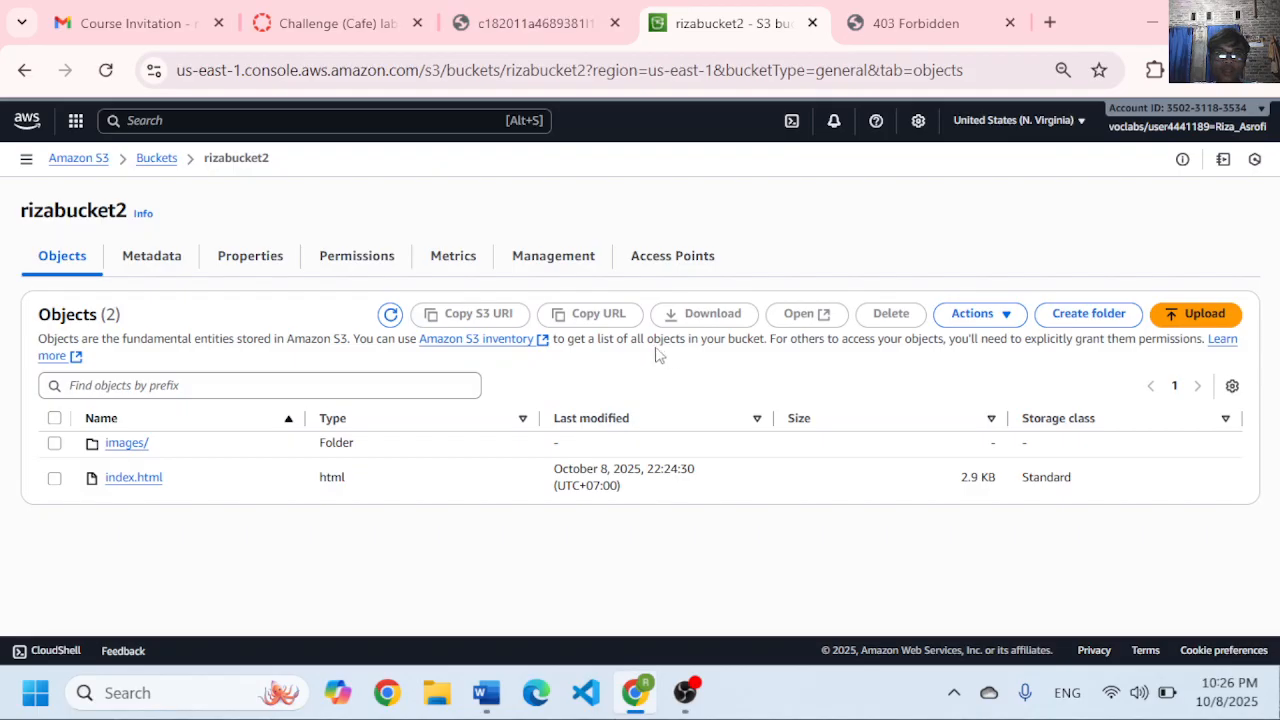
{"action": "left_click", "coordinate": [258, 255]}
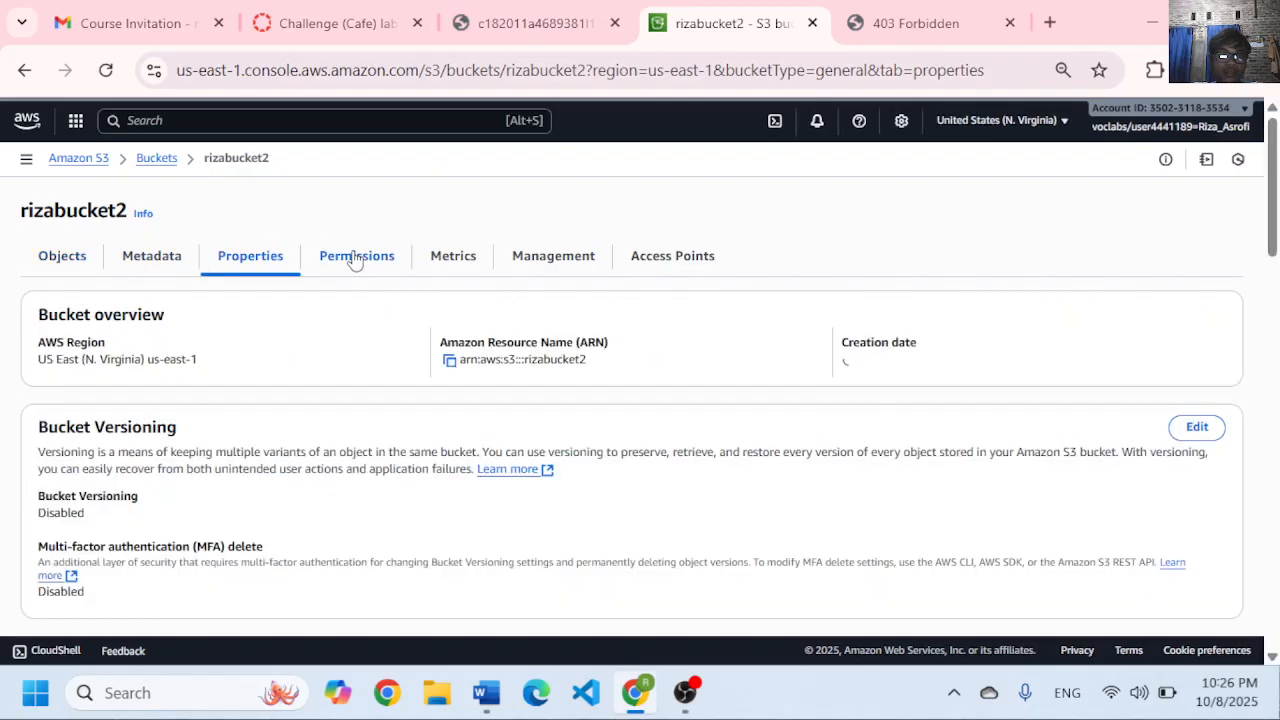
{"action": "scroll", "coordinate": [428, 443], "scroll_direction": "down", "scroll_amount": 1}
{"action": "scroll", "coordinate": [428, 443], "scroll_direction": "up", "scroll_amount": 1}
{"action": "scroll", "coordinate": [343, 286], "scroll_direction": "up", "scroll_amount": 1}
{"action": "scroll", "coordinate": [432, 368], "scroll_direction": "down", "scroll_amount": 5}
{"action": "scroll", "coordinate": [432, 368], "scroll_direction": "down", "scroll_amount": 10}
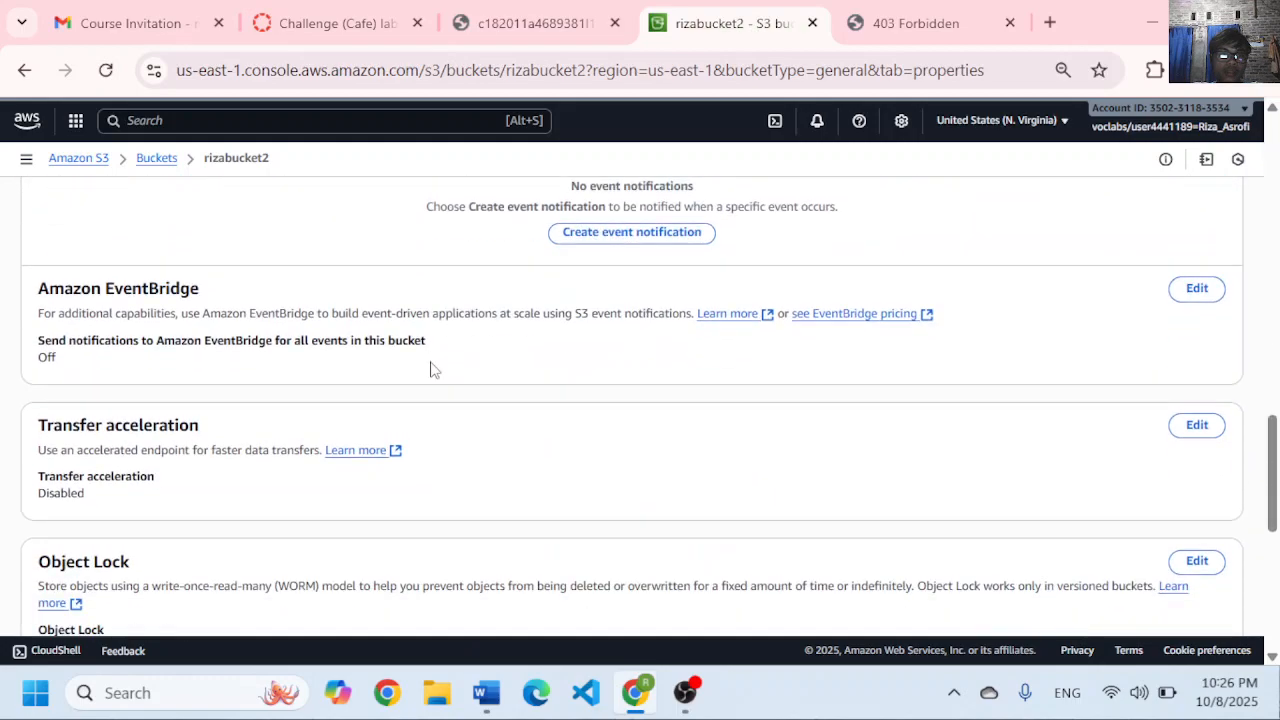
{"action": "scroll", "coordinate": [430, 370], "scroll_direction": "down", "scroll_amount": 3}
{"action": "scroll", "coordinate": [432, 365], "scroll_direction": "up", "scroll_amount": 15}
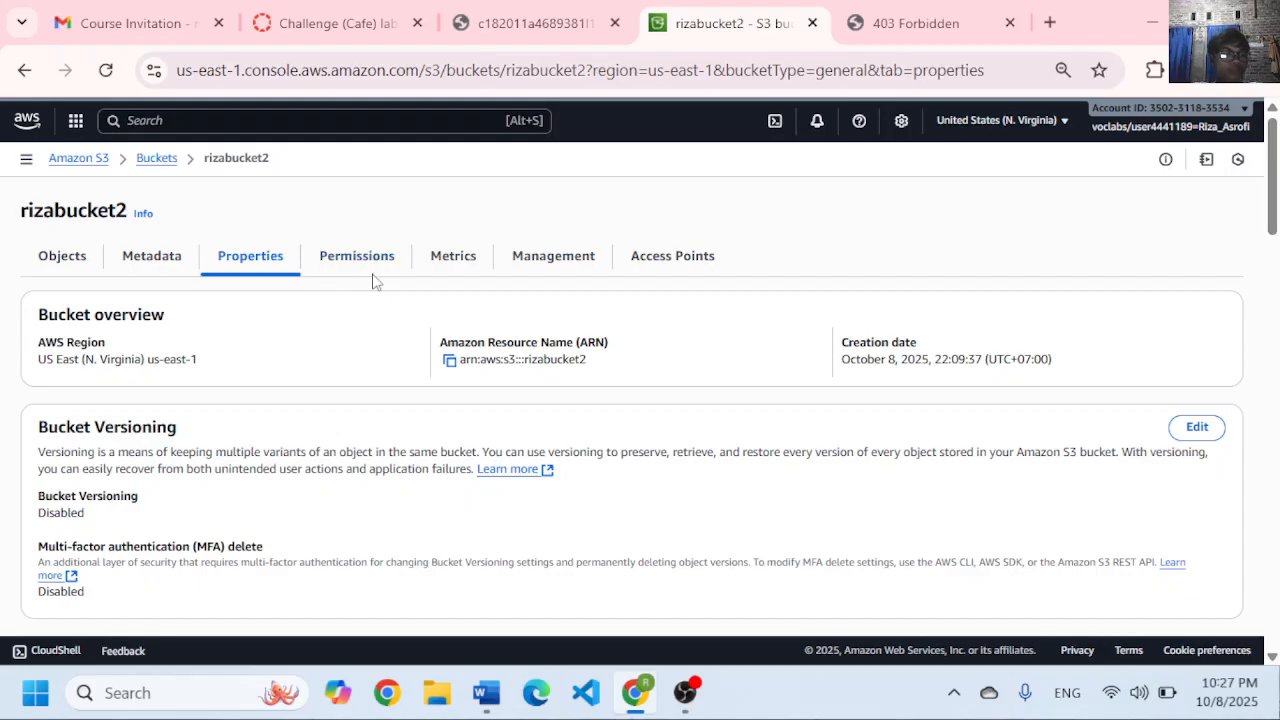
- Look through the permissions of rizabucket2 and open its bucket policy for editing
{"action": "left_click", "coordinate": [344, 258]}
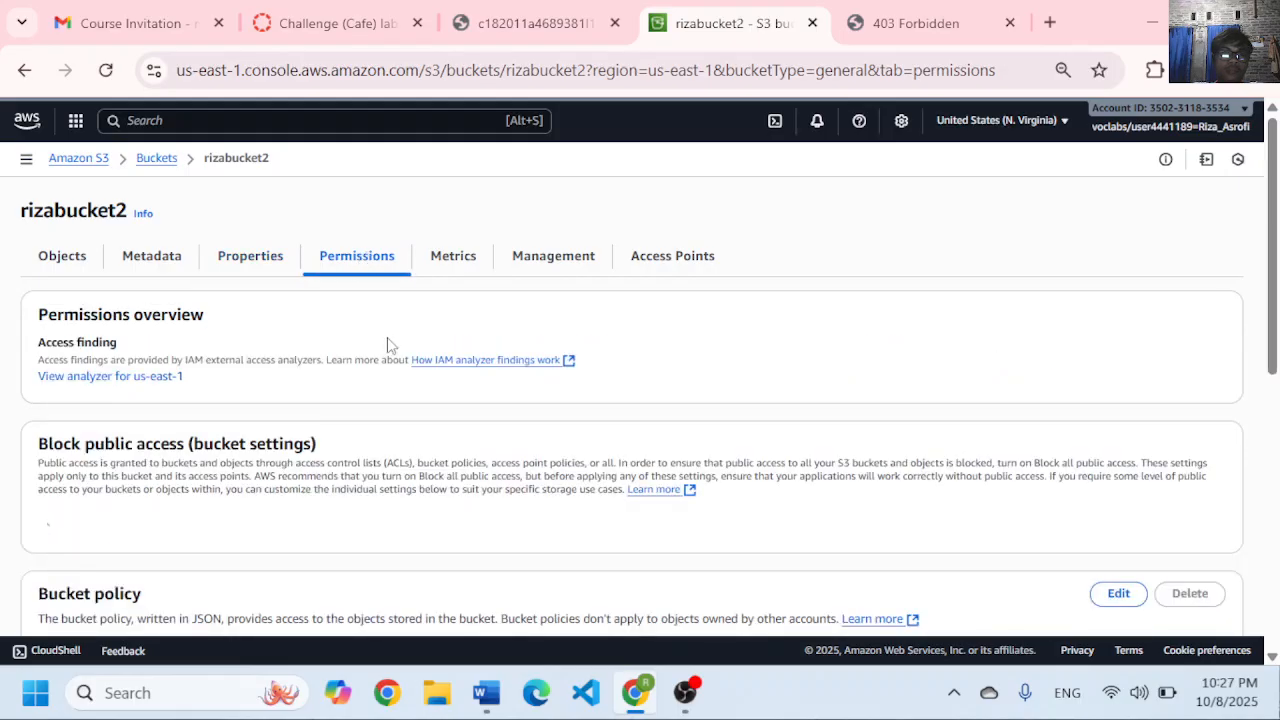
{"action": "scroll", "coordinate": [390, 342], "scroll_direction": "down", "scroll_amount": 4}
{"action": "scroll", "coordinate": [390, 342], "scroll_direction": "down", "scroll_amount": 2}
{"action": "scroll", "coordinate": [389, 336], "scroll_direction": "up", "scroll_amount": 1}
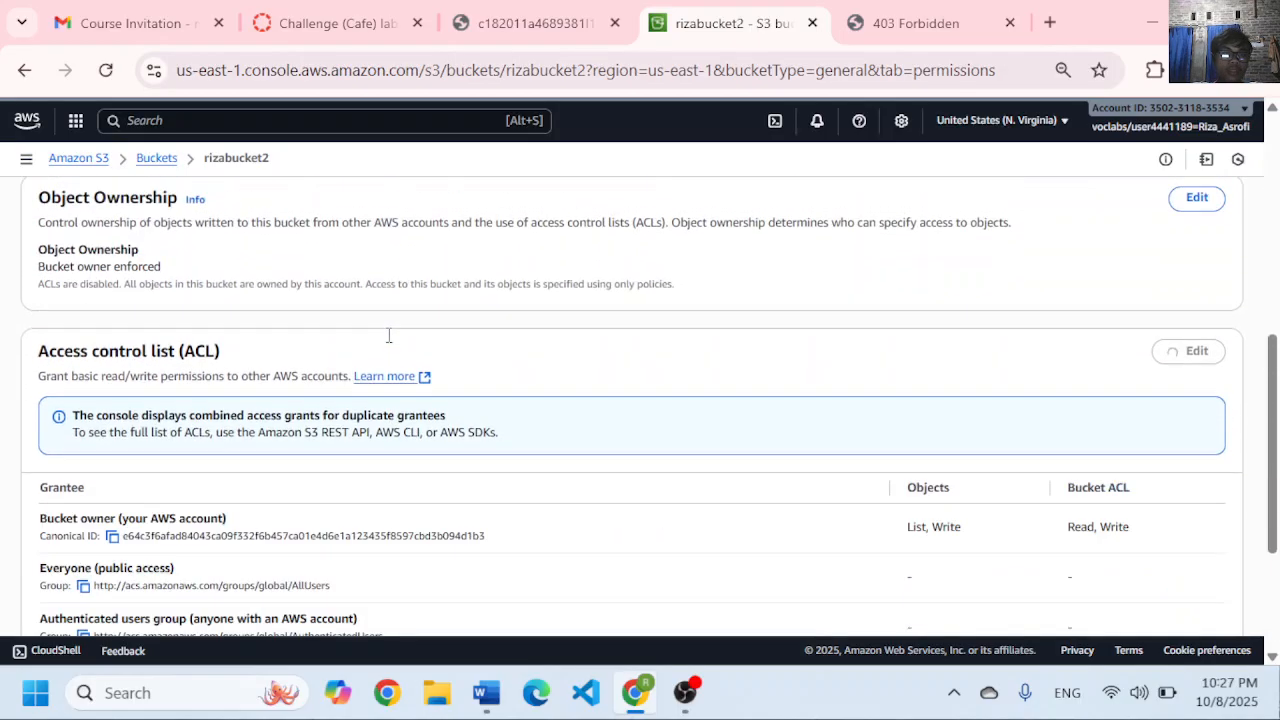
{"action": "scroll", "coordinate": [389, 340], "scroll_direction": "down", "scroll_amount": 3}
{"action": "scroll", "coordinate": [389, 340], "scroll_direction": "down", "scroll_amount": 1}
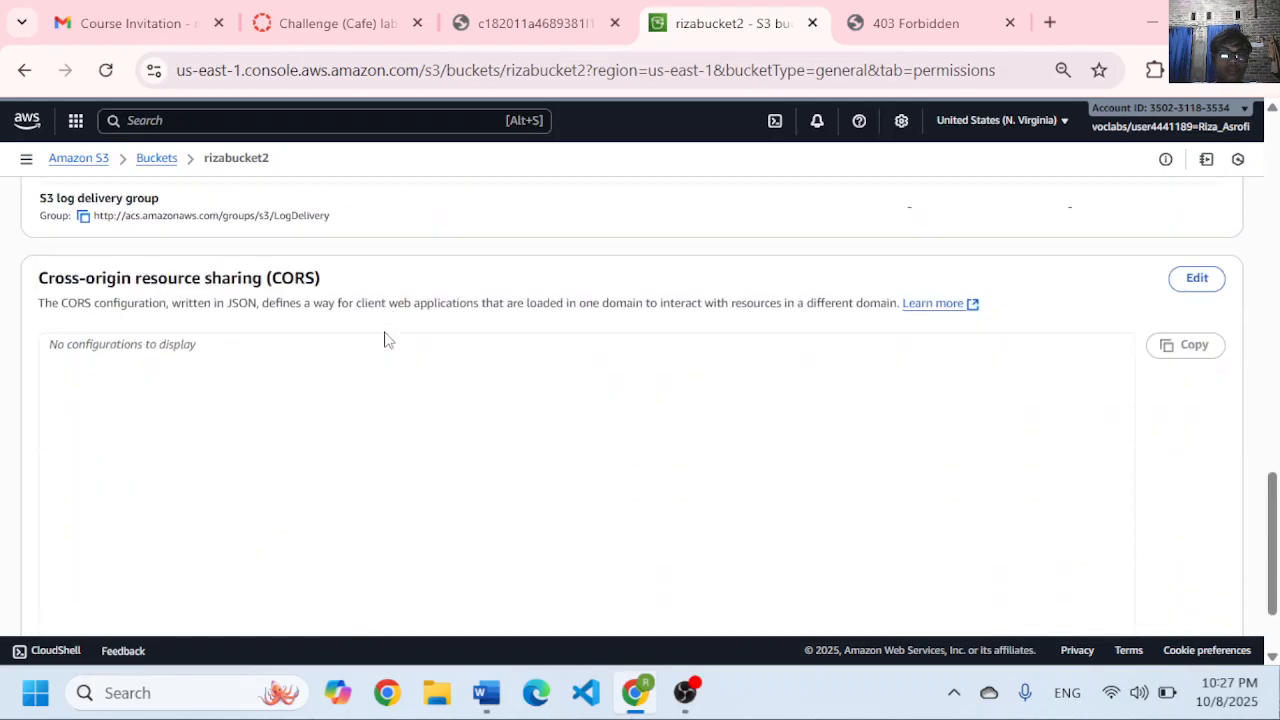
{"action": "scroll", "coordinate": [389, 340], "scroll_direction": "up", "scroll_amount": 2}
{"action": "scroll", "coordinate": [388, 340], "scroll_direction": "down", "scroll_amount": 3}
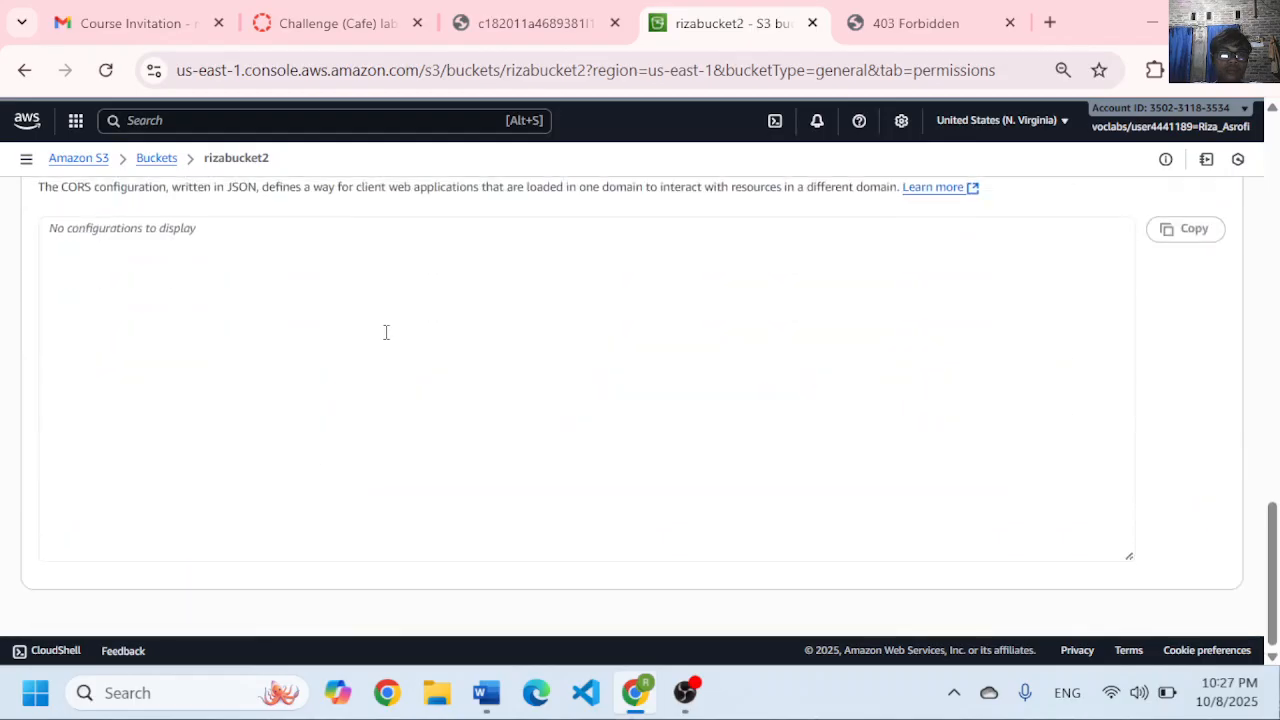
{"action": "scroll", "coordinate": [386, 332], "scroll_direction": "up", "scroll_amount": 8}
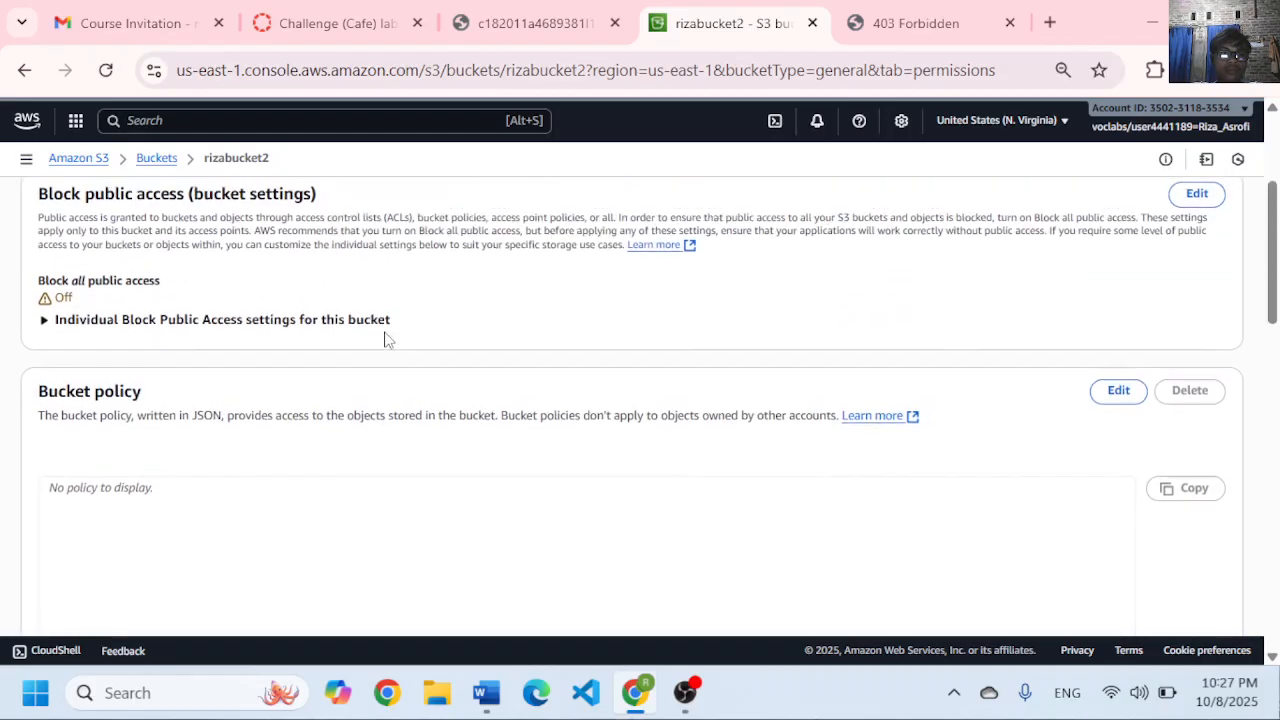
{"action": "scroll", "coordinate": [387, 338], "scroll_direction": "down", "scroll_amount": 1}
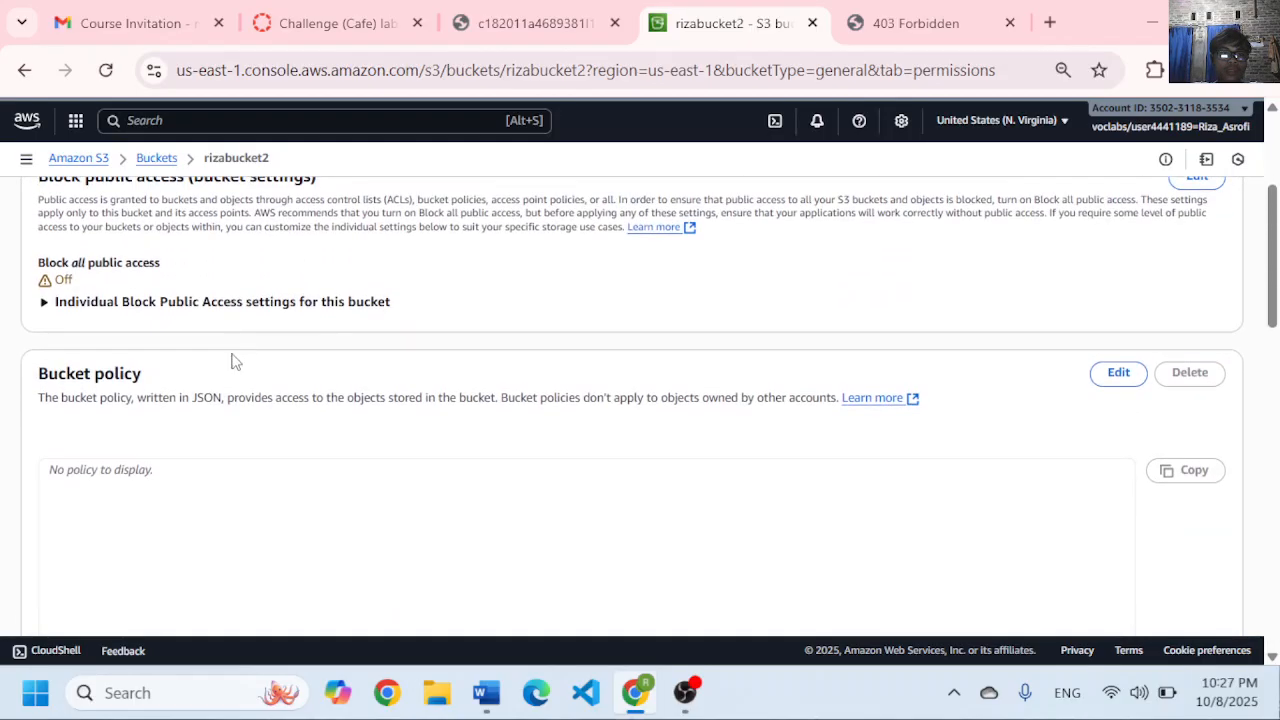
{"action": "left_click", "coordinate": [1118, 374]}
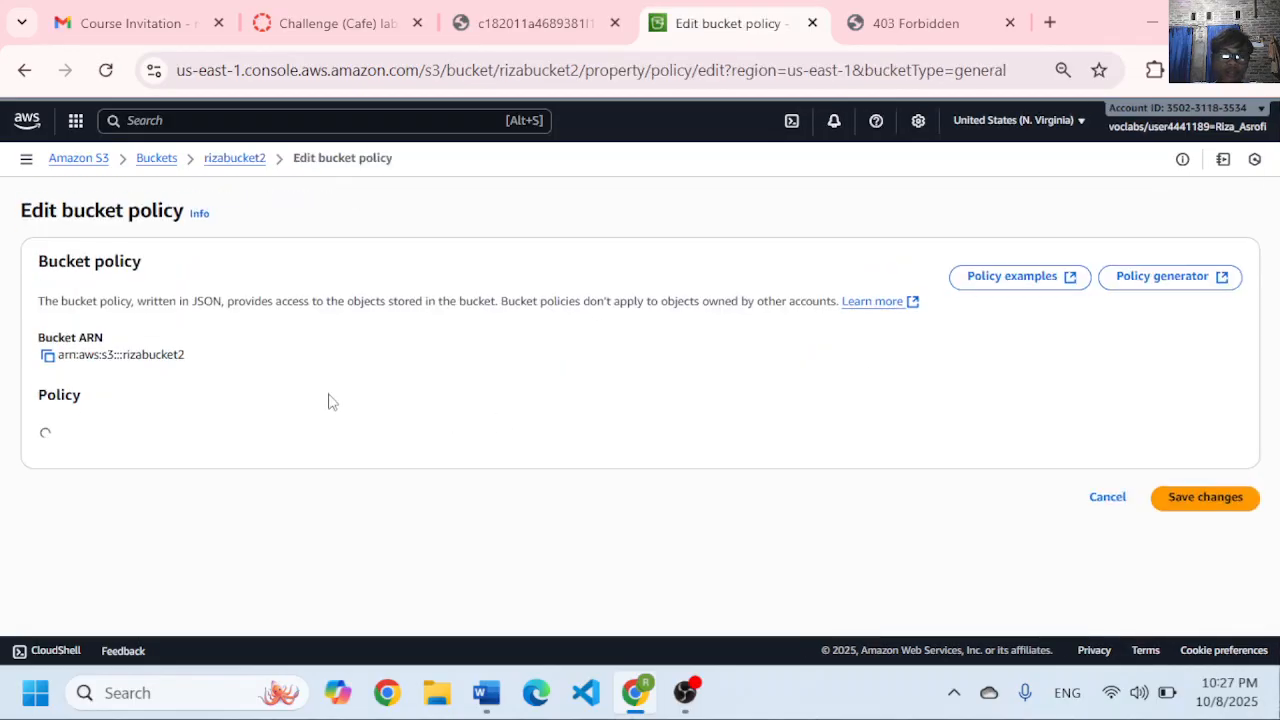
- Switch to the Word document and review the Task 4 notes and screenshots for items 11 and 12 on the bucket policy
{"action": "left_click", "coordinate": [487, 692]}
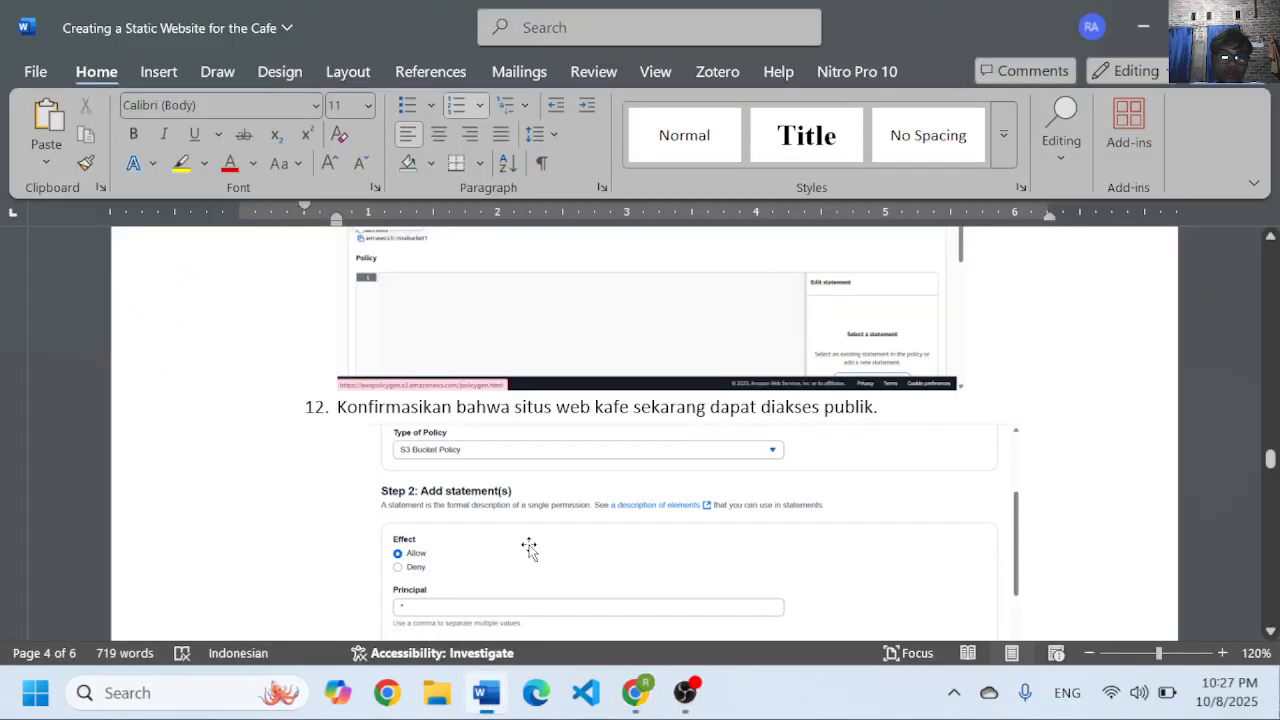
{"action": "scroll", "coordinate": [545, 500], "scroll_direction": "down", "scroll_amount": 5}
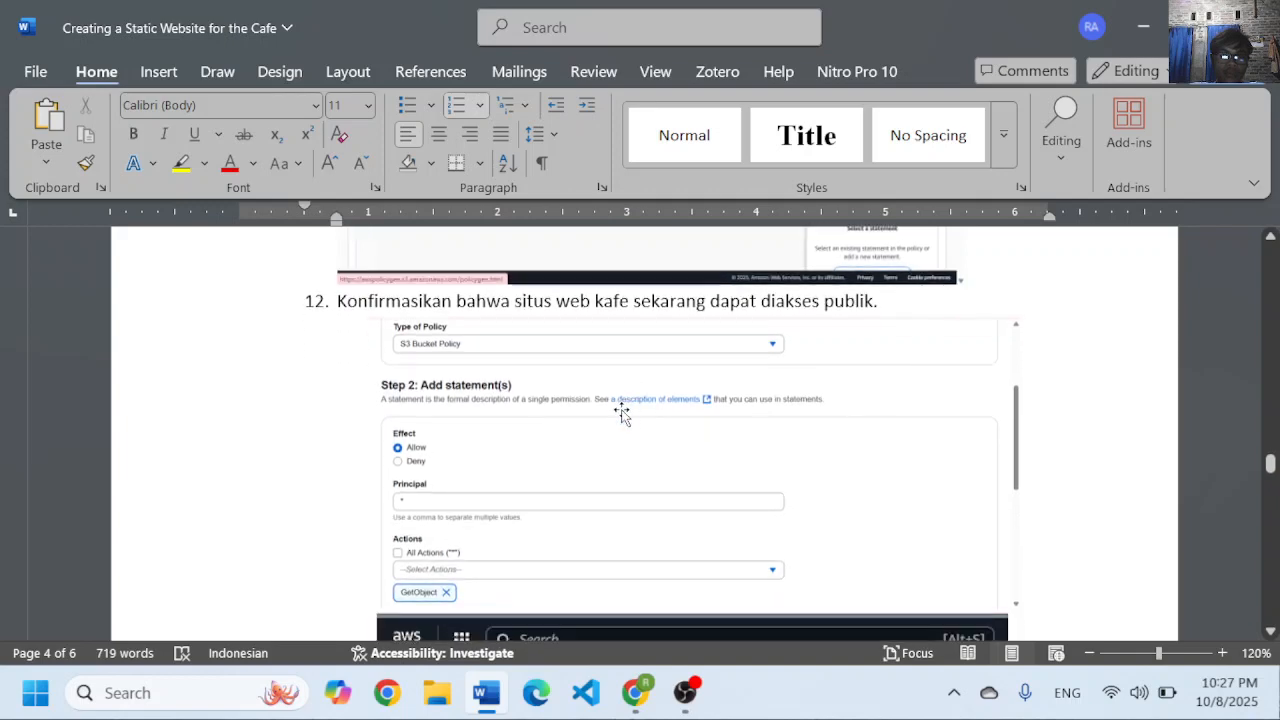
{"action": "scroll", "coordinate": [535, 420], "scroll_direction": "up", "scroll_amount": 1}
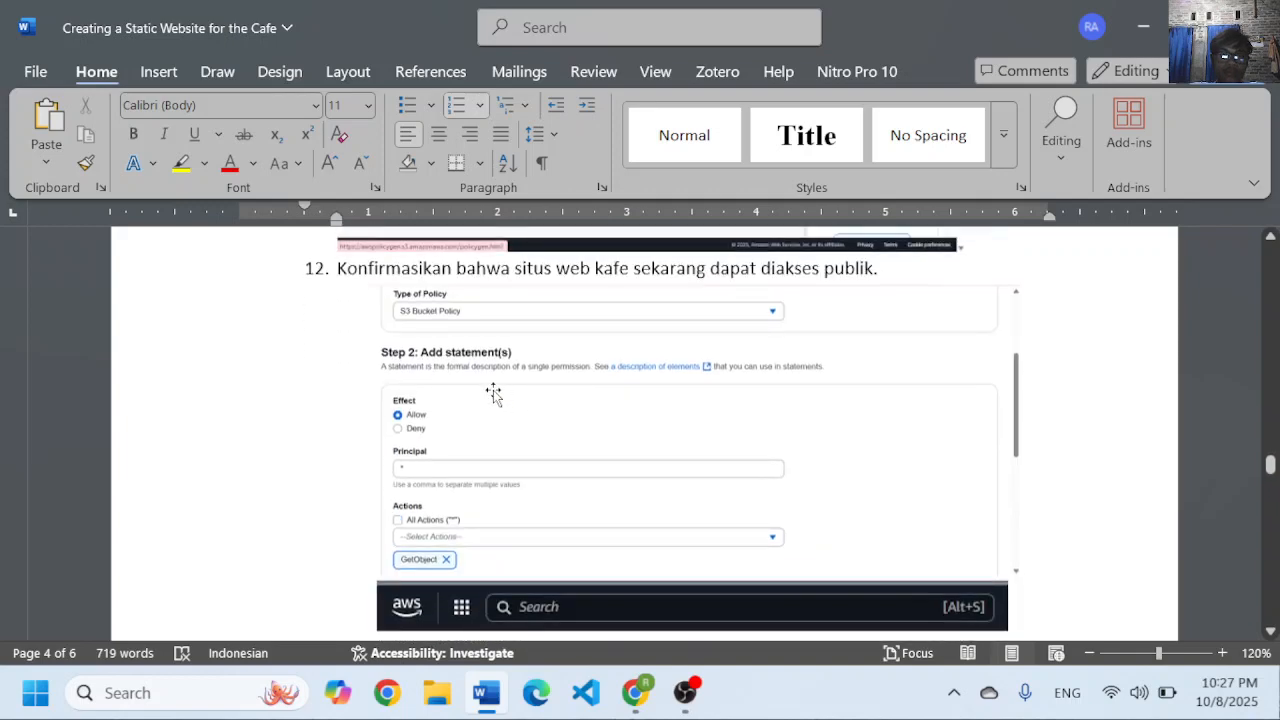
{"action": "scroll", "coordinate": [560, 350], "scroll_direction": "up", "scroll_amount": 4}
{"action": "scroll", "coordinate": [625, 297], "scroll_direction": "up", "scroll_amount": 5}
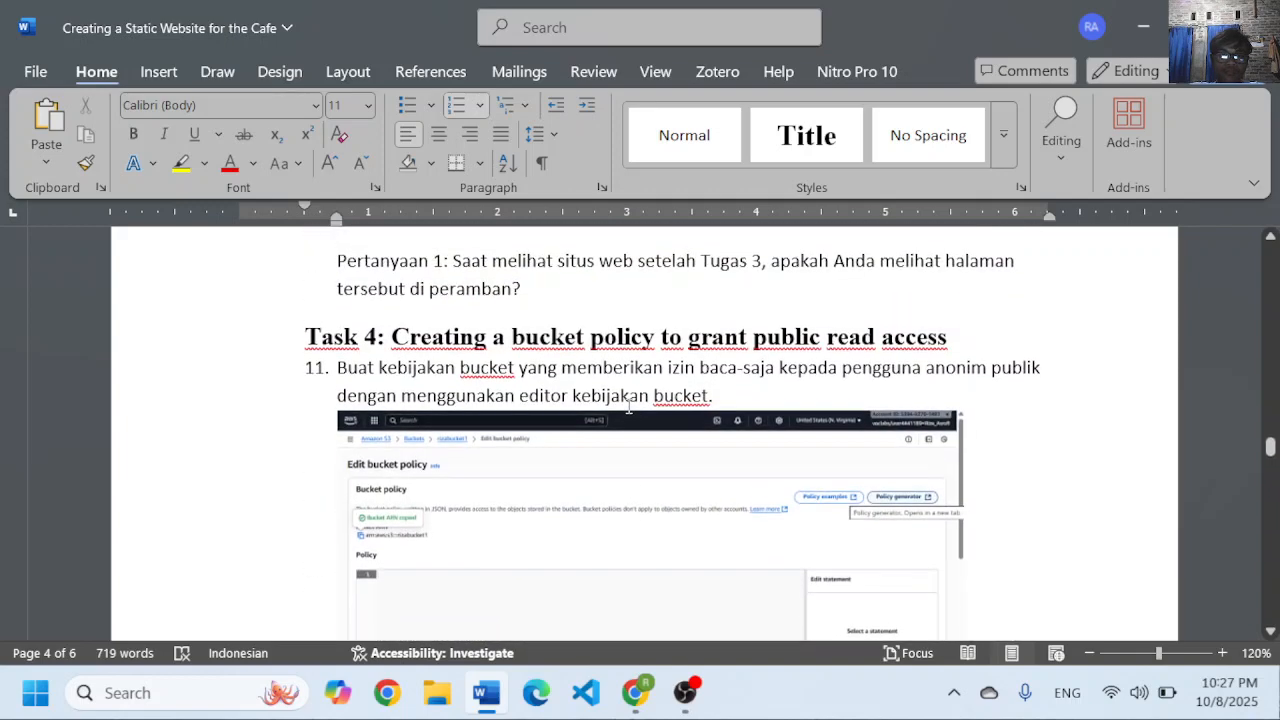
{"action": "scroll", "coordinate": [617, 422], "scroll_direction": "down", "scroll_amount": 5}
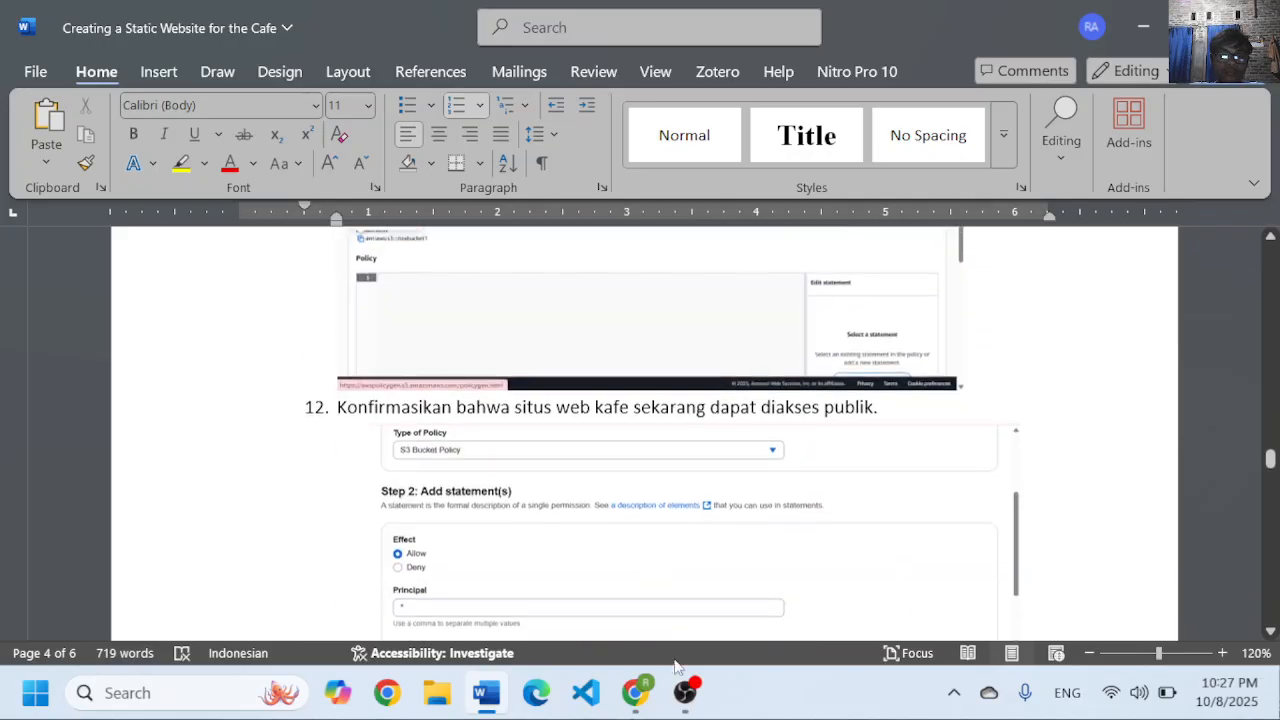
- Return to Chrome, copy the ARN of rizabucket2 and open the AWS Policy Generator from the bucket policy editor
{"action": "left_click", "coordinate": [636, 692]}
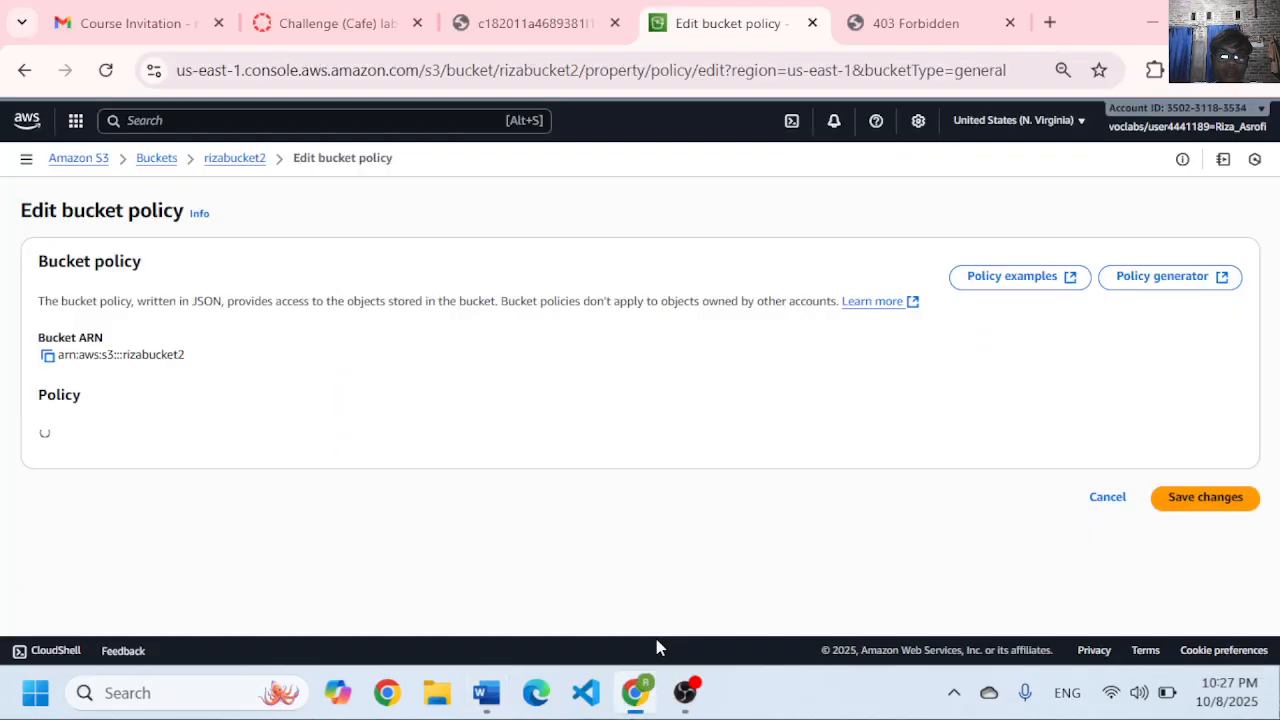
{"action": "left_click", "coordinate": [48, 356]}
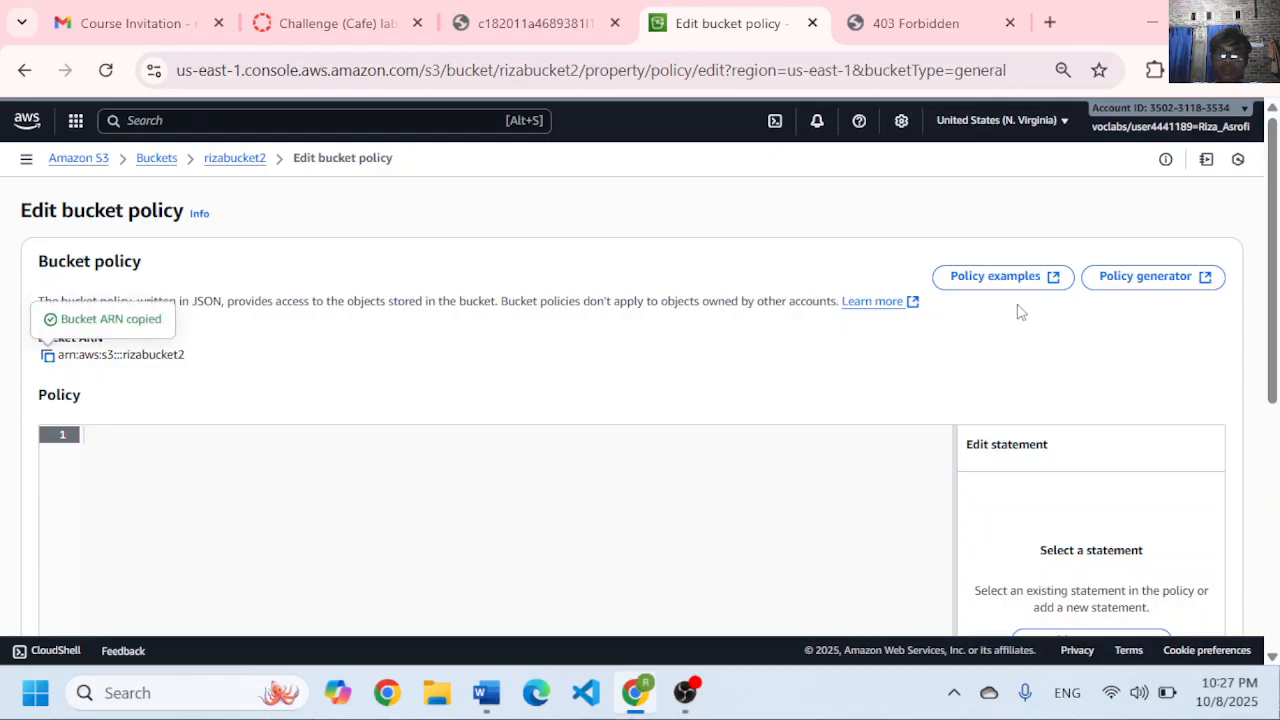
{"action": "scroll", "coordinate": [1020, 312], "scroll_direction": "down", "scroll_amount": 2}
{"action": "scroll", "coordinate": [986, 400], "scroll_direction": "up", "scroll_amount": 2}
{"action": "left_click", "coordinate": [1153, 278]}
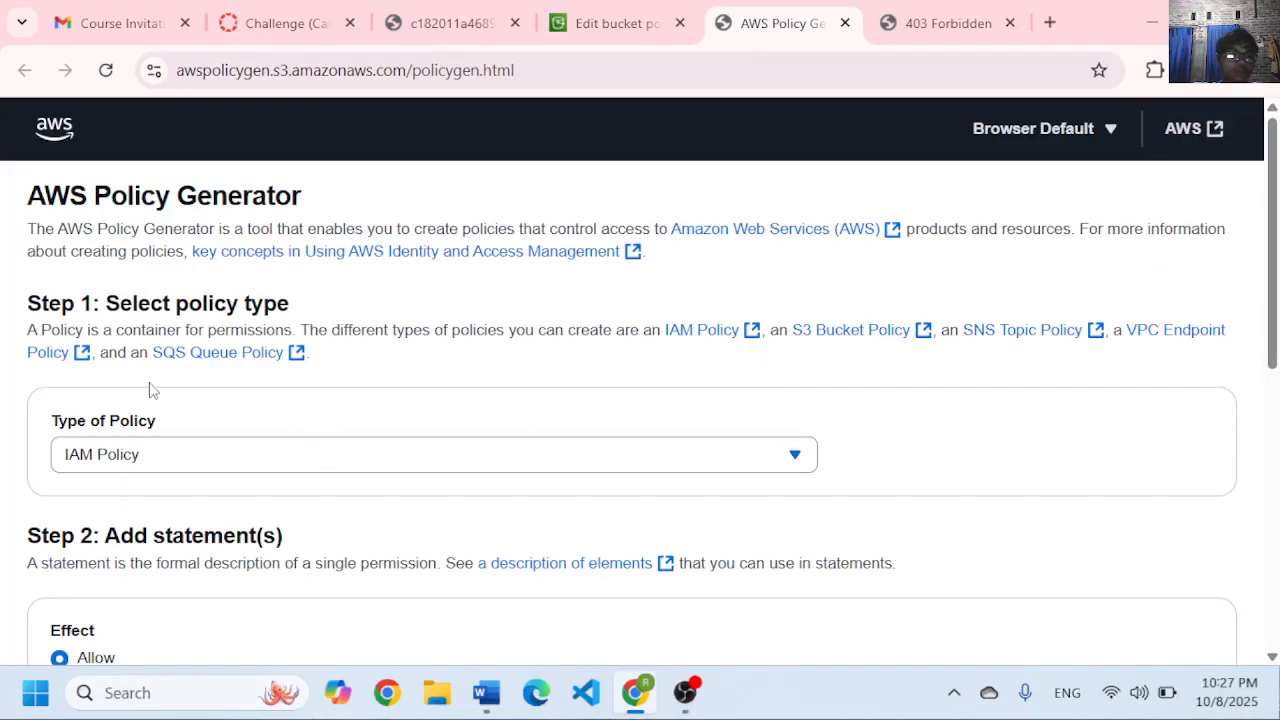
- Set the type of policy to S3 Bucket Policy in the AWS Policy Generator
{"action": "scroll", "coordinate": [170, 375], "scroll_direction": "down", "scroll_amount": 1}
{"action": "left_click", "coordinate": [258, 329]}
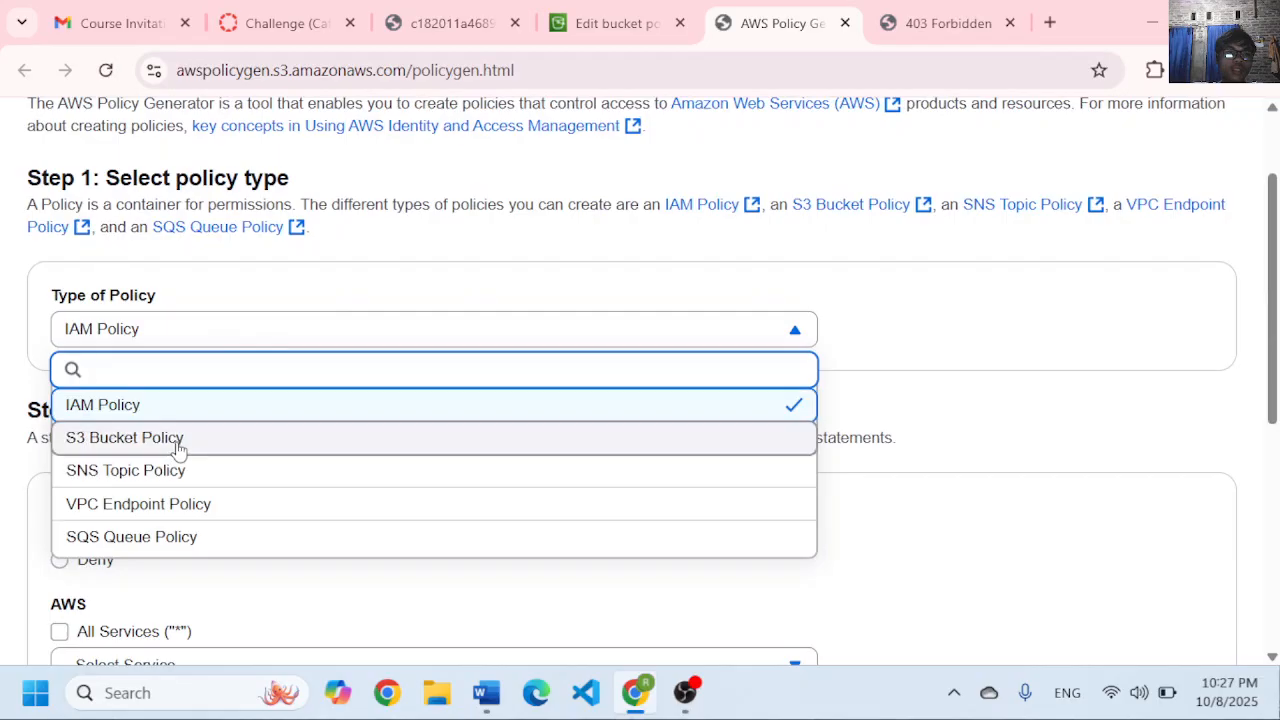
{"action": "left_click", "coordinate": [177, 440]}
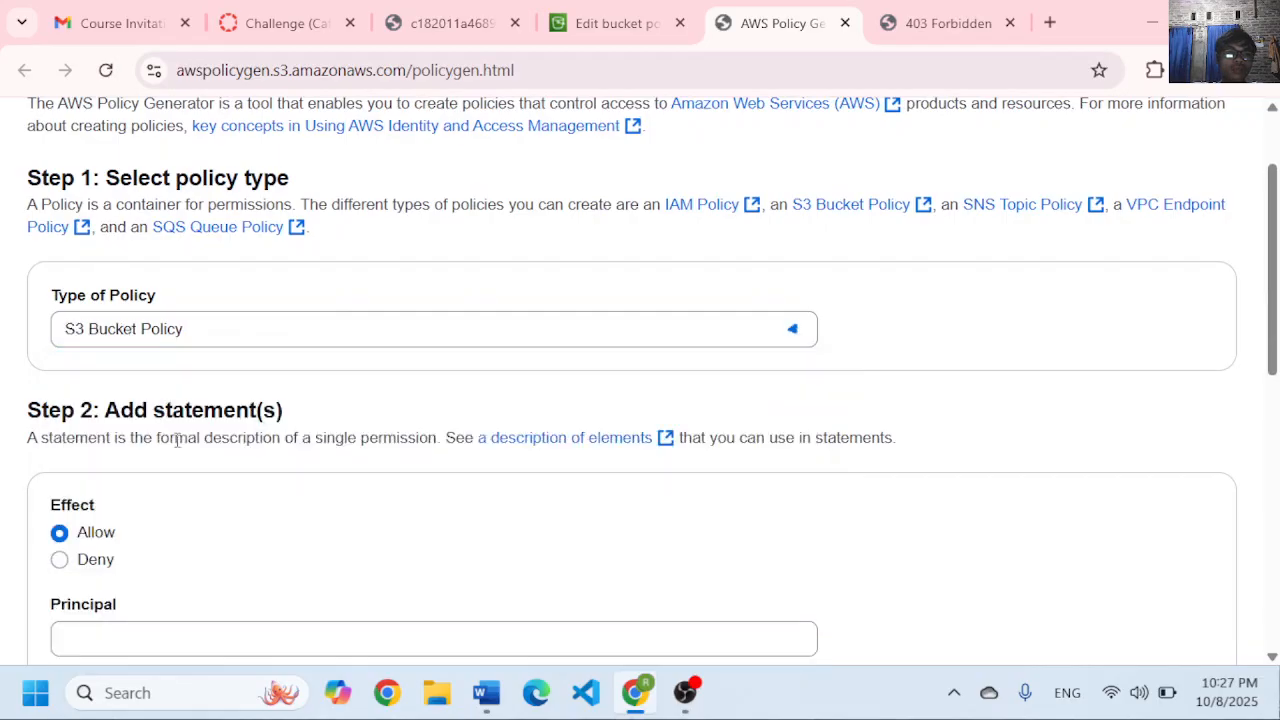
- Set the Allow statement's principal to *, checking the value against the reference screenshot in the Word document
{"action": "scroll", "coordinate": [315, 405], "scroll_direction": "down", "scroll_amount": 2}
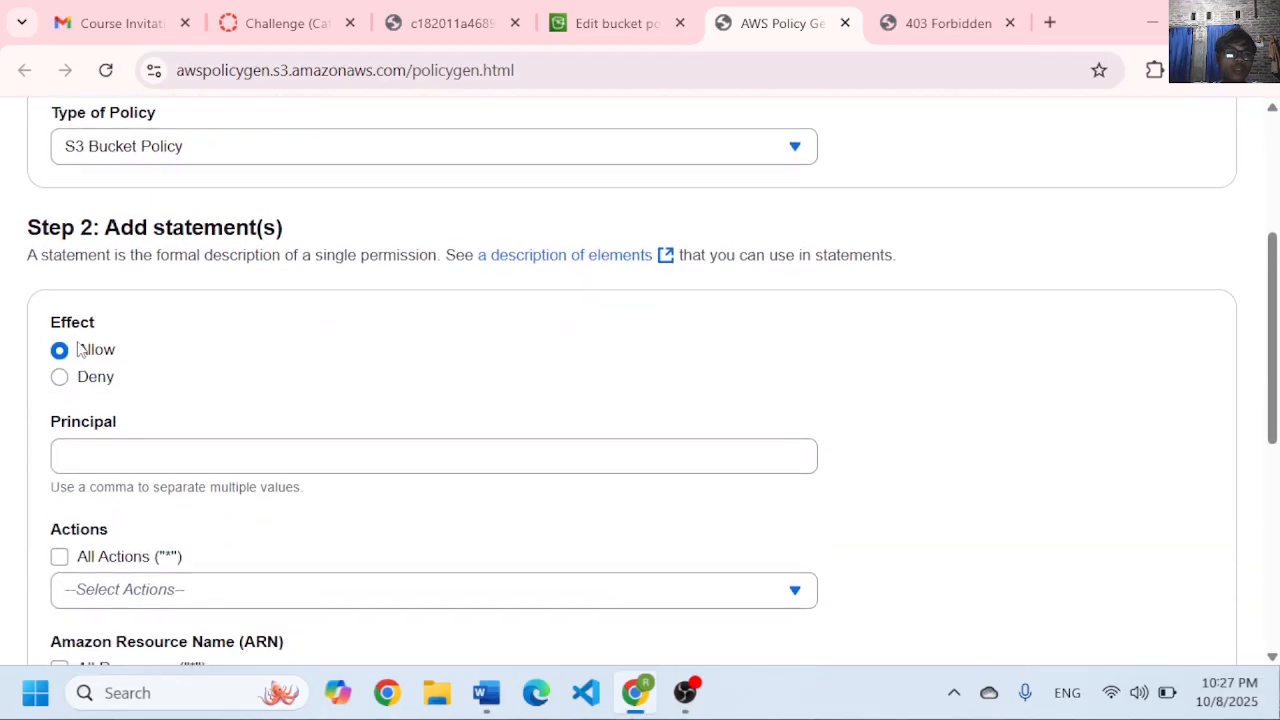
{"action": "scroll", "coordinate": [92, 308], "scroll_direction": "down", "scroll_amount": 1}
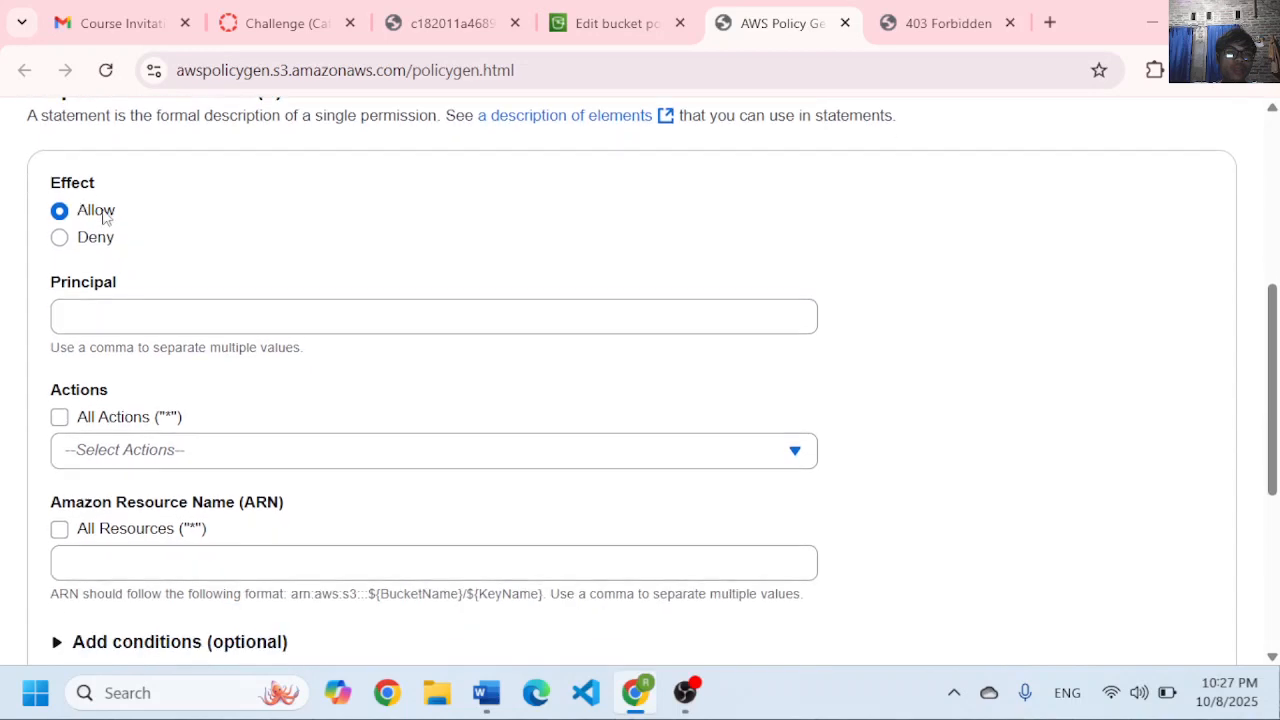
{"action": "scroll", "coordinate": [115, 230], "scroll_direction": "down", "scroll_amount": 1}
{"action": "left_click", "coordinate": [125, 270]}
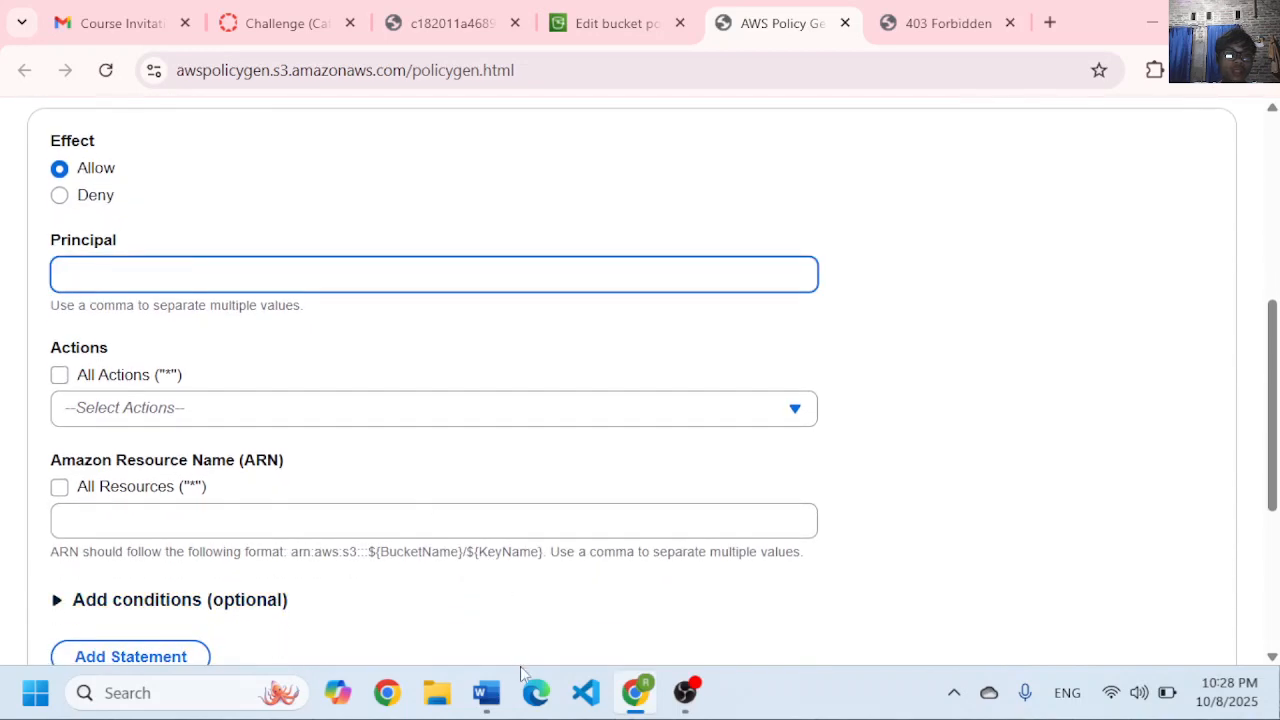
{"action": "left_click", "coordinate": [486, 692]}
{"action": "scroll", "coordinate": [453, 520], "scroll_direction": "down", "scroll_amount": 2}
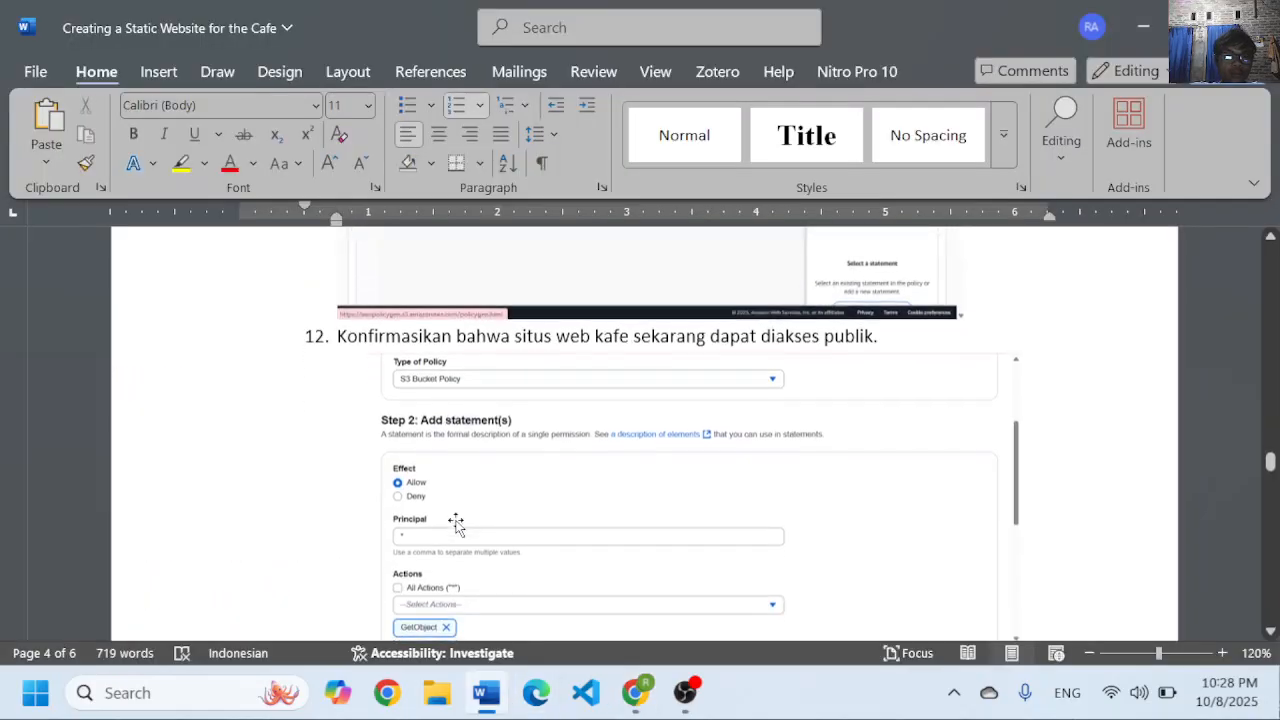
{"action": "left_click", "coordinate": [634, 692]}
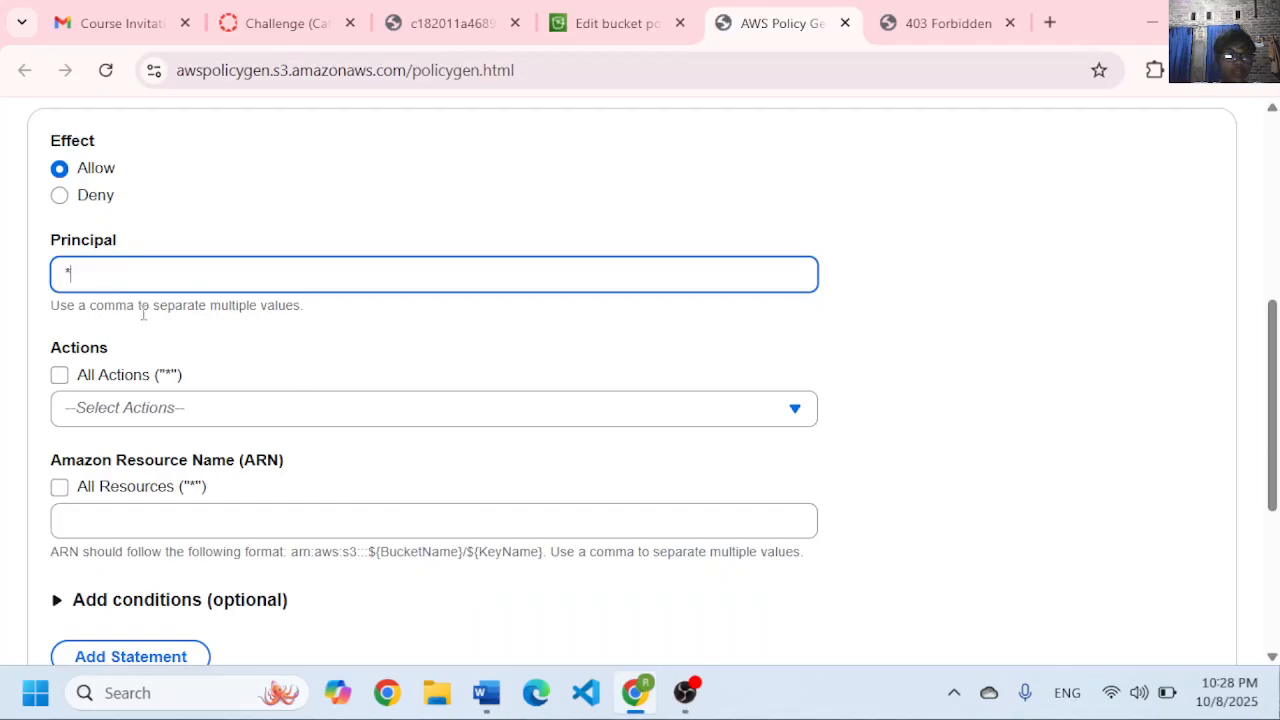
- Check the reference screenshot in the Word document and select the GetObject action for the statement in the AWS Policy Generator
{"action": "left_click", "coordinate": [486, 692]}
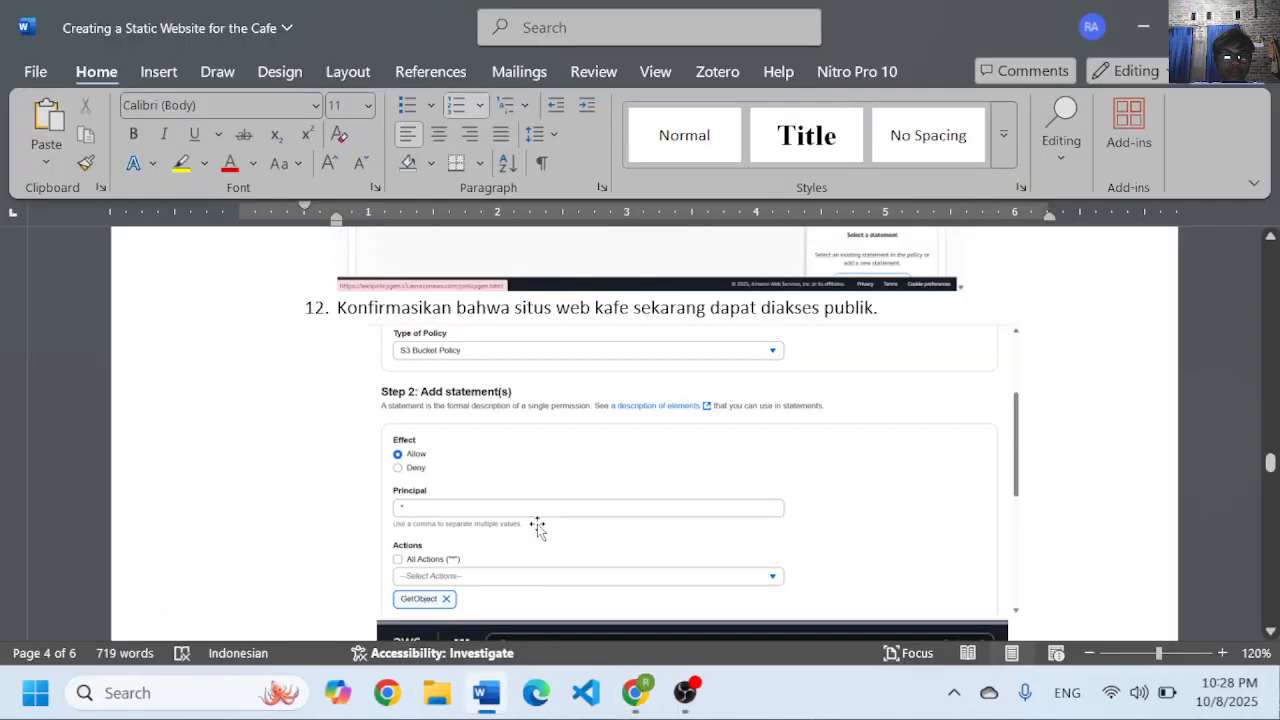
{"action": "scroll", "coordinate": [537, 527], "scroll_direction": "down", "scroll_amount": 2}
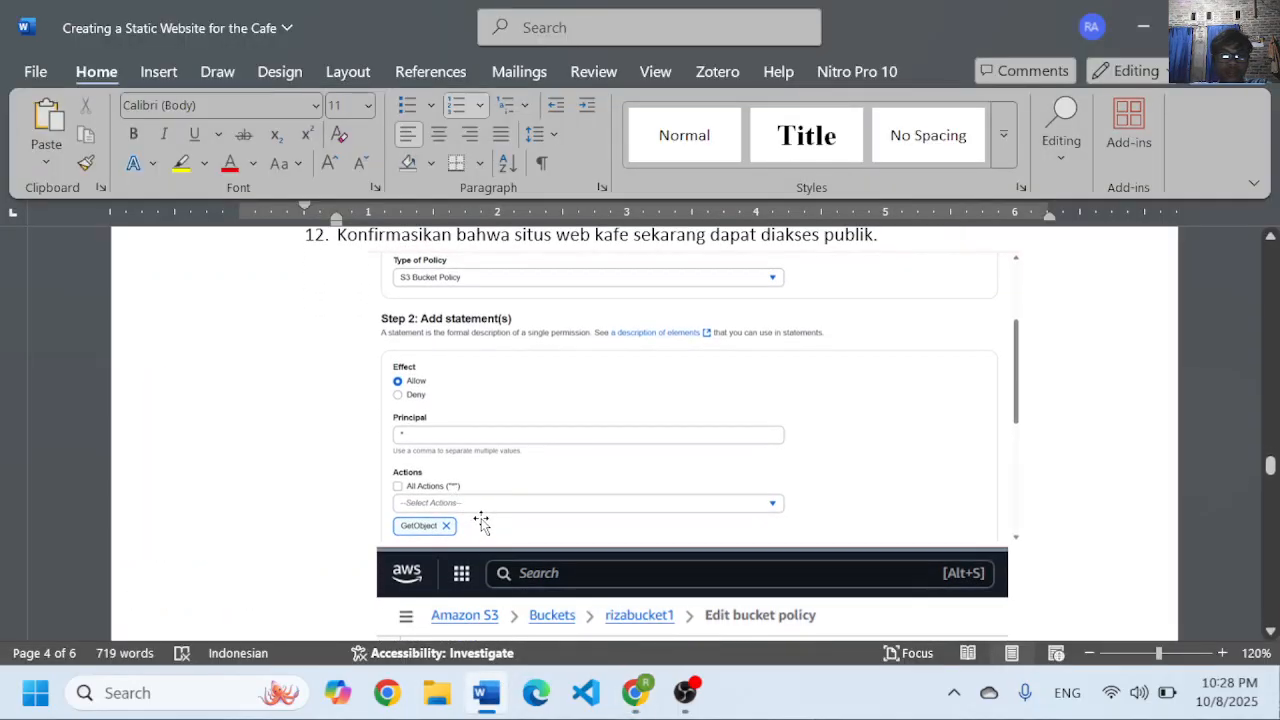
{"action": "left_click", "coordinate": [636, 692]}
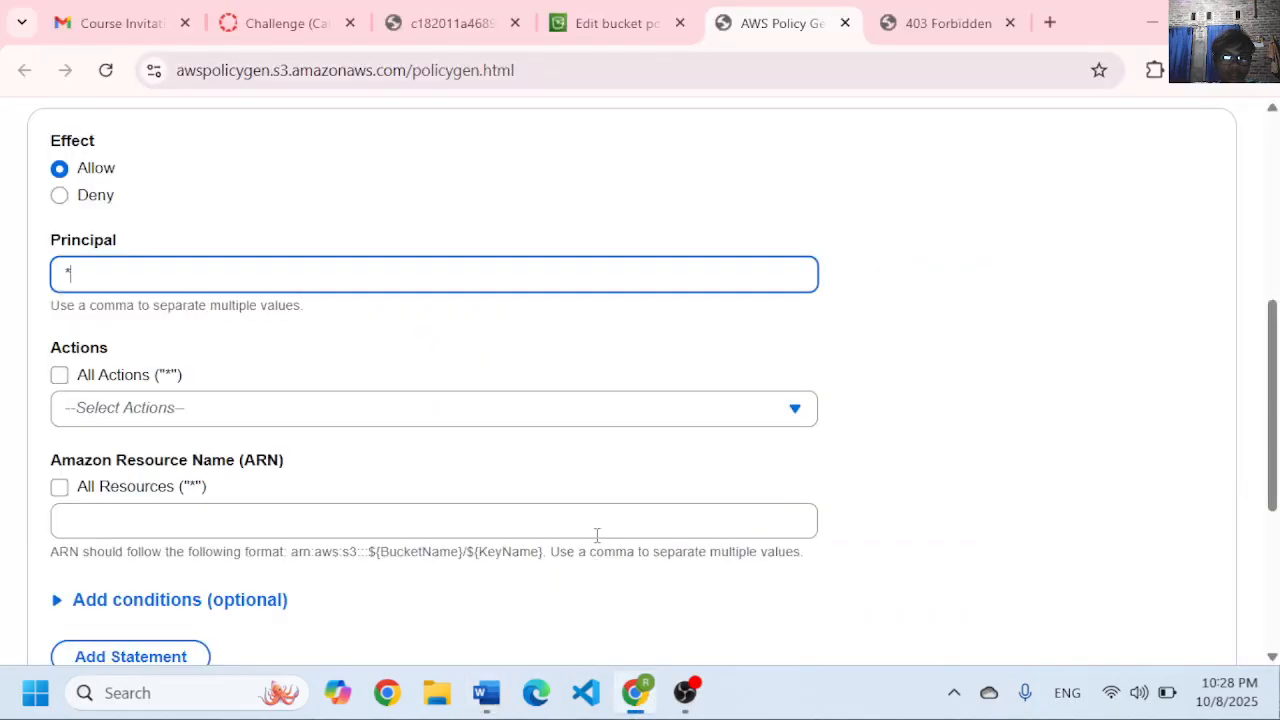
{"action": "left_click", "coordinate": [515, 415]}
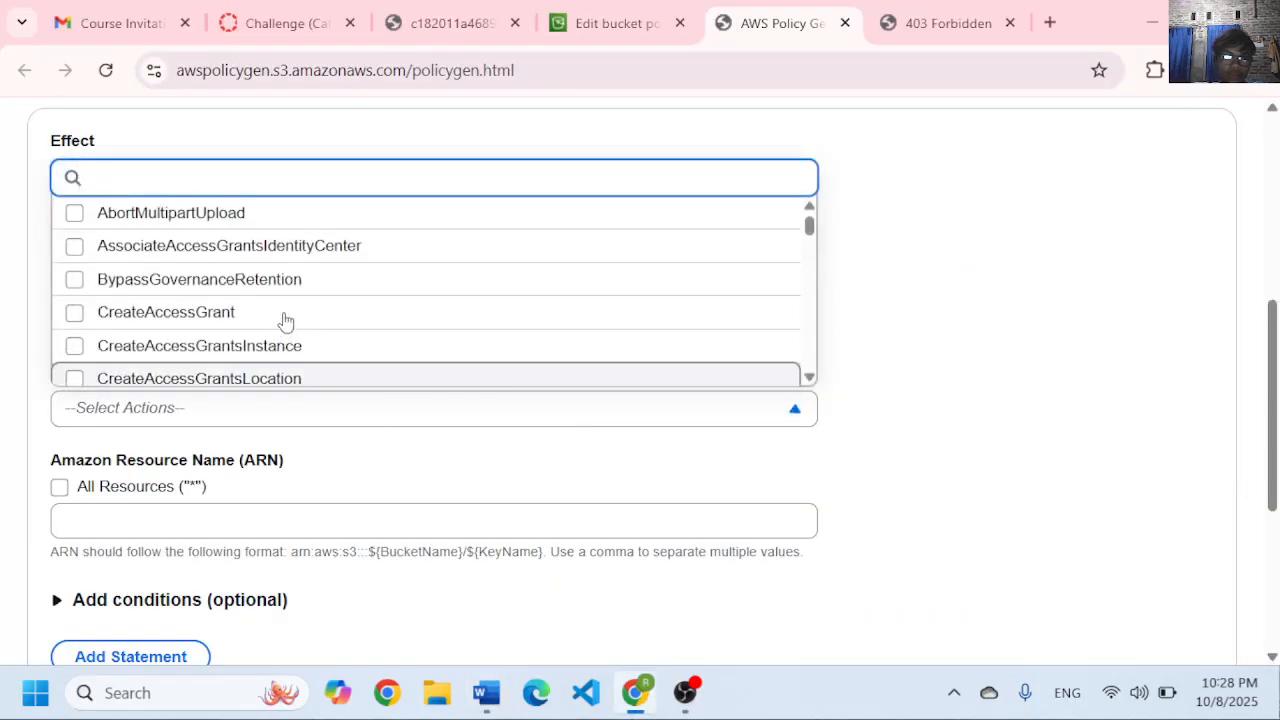
{"action": "scroll", "coordinate": [285, 316], "scroll_direction": "down", "scroll_amount": 20}
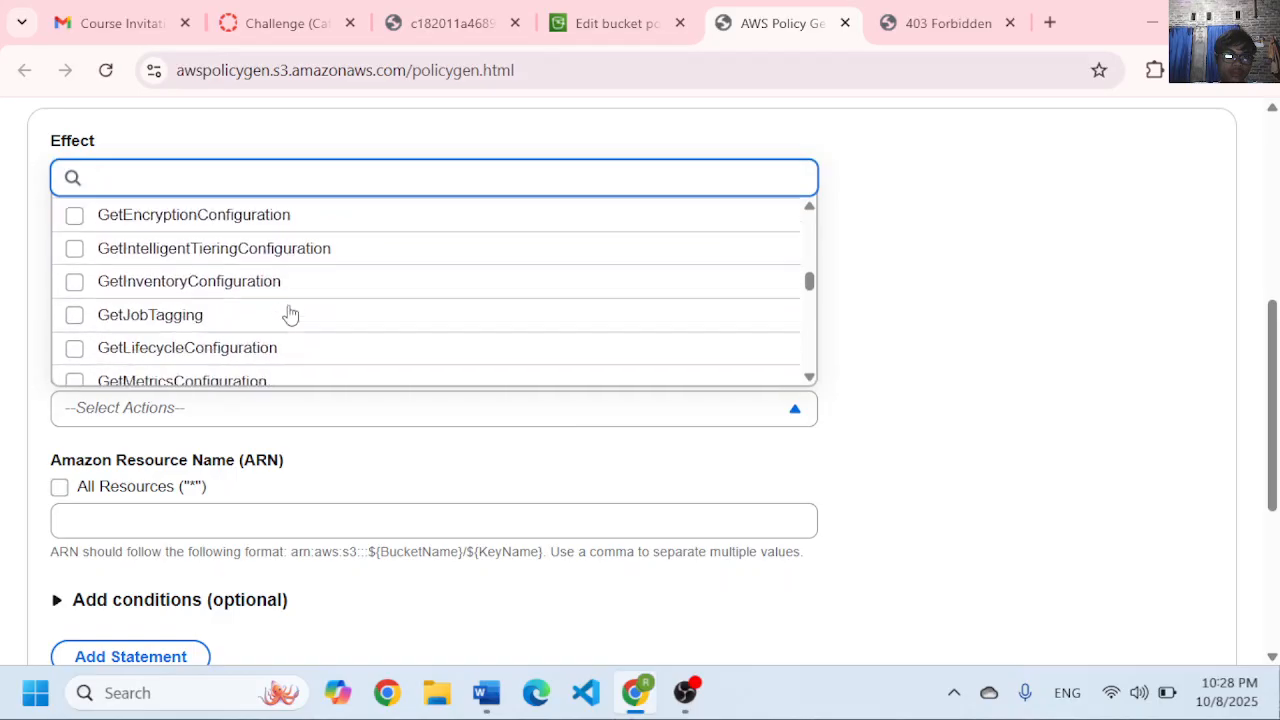
{"action": "scroll", "coordinate": [288, 315], "scroll_direction": "down", "scroll_amount": 5}
{"action": "scroll", "coordinate": [270, 304], "scroll_direction": "up", "scroll_amount": 2}
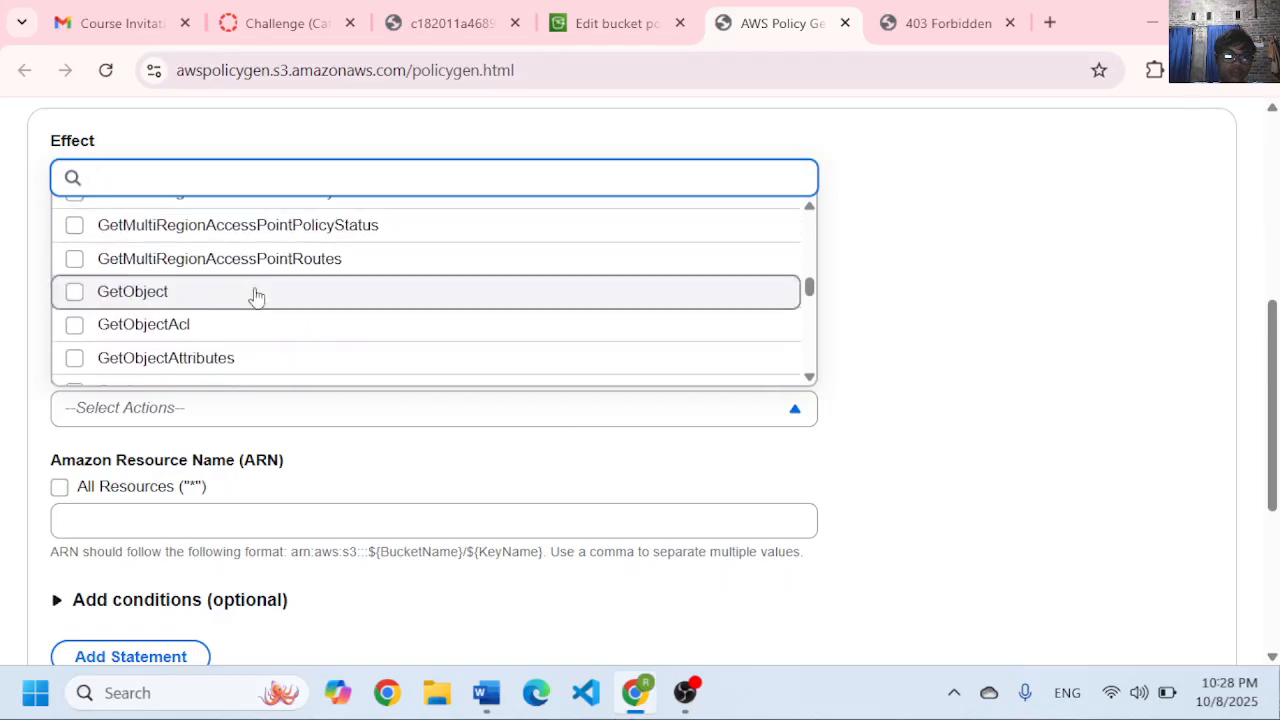
{"action": "left_click", "coordinate": [256, 295]}
{"action": "scroll", "coordinate": [594, 451], "scroll_direction": "down", "scroll_amount": 2}
{"action": "left_click", "coordinate": [890, 429]}
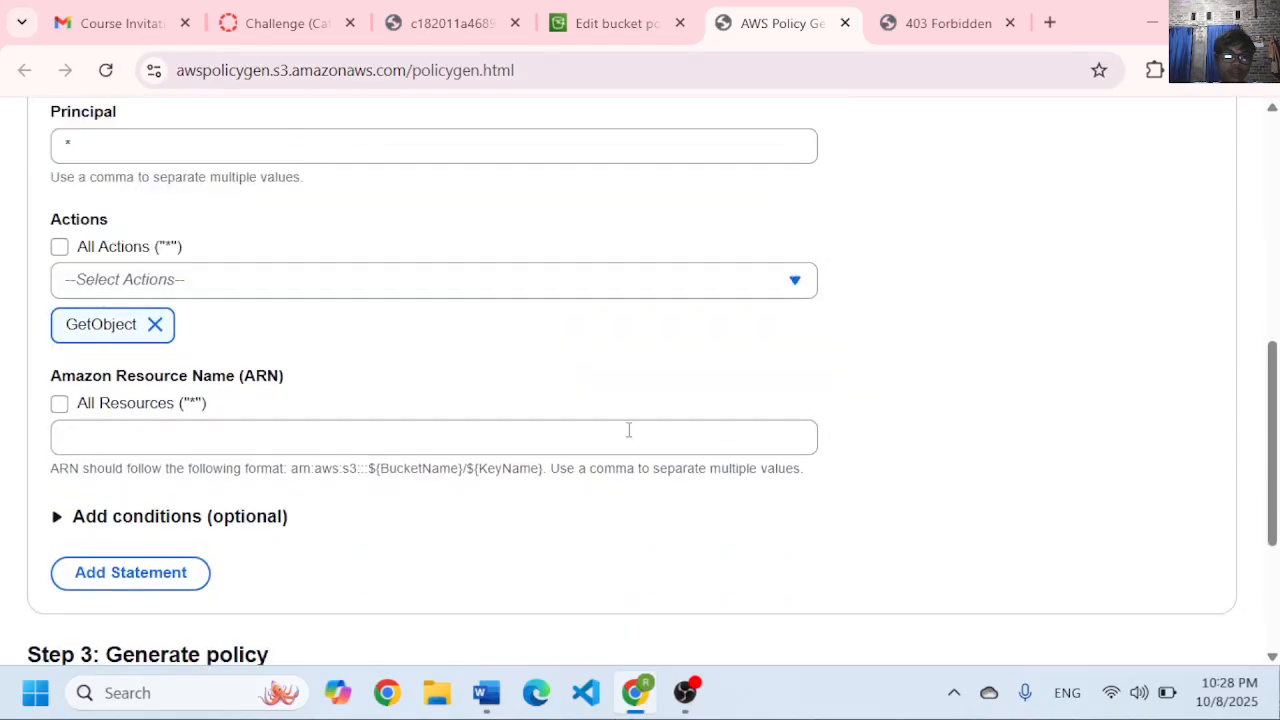
- Set the statement's Amazon Resource Name to arn:aws:s3:::rizabucket2/*, checking the Word reference and copying the bucket ARN from the bucket policy editor
{"action": "scroll", "coordinate": [180, 380], "scroll_direction": "down", "scroll_amount": 1}
{"action": "scroll", "coordinate": [235, 350], "scroll_direction": "down", "scroll_amount": 1}
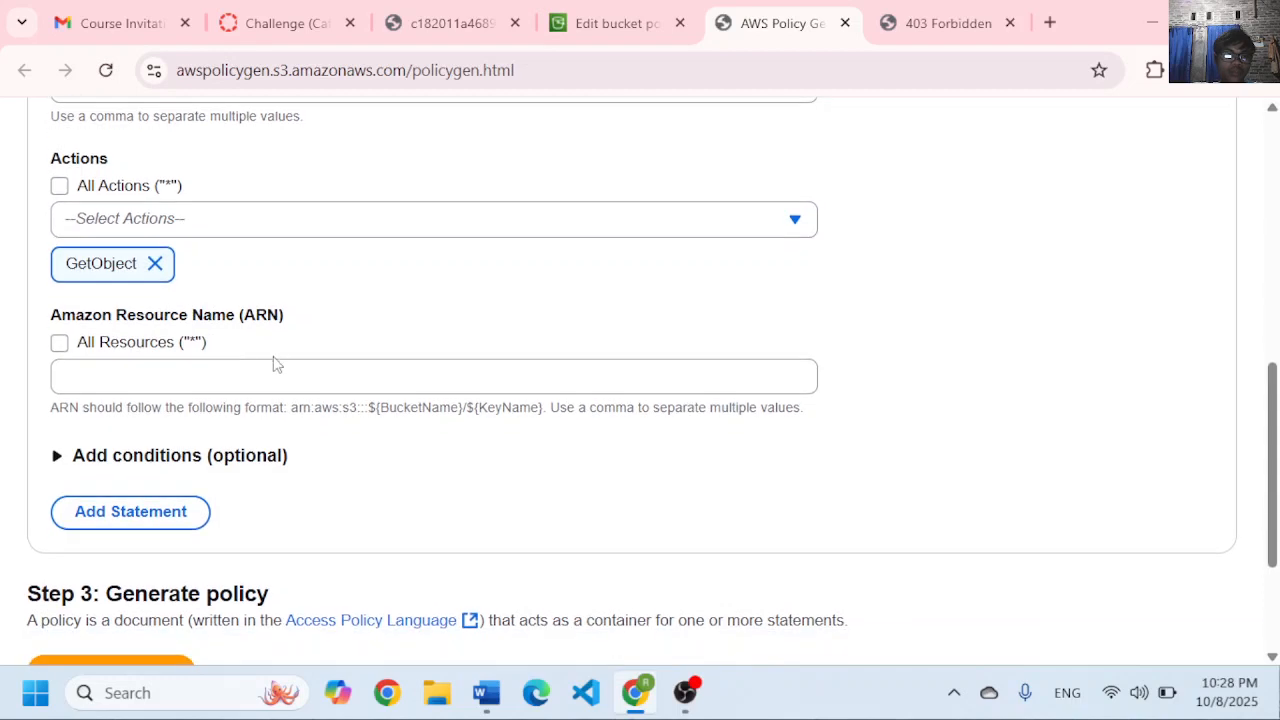
{"action": "scroll", "coordinate": [277, 365], "scroll_direction": "down", "scroll_amount": 1}
{"action": "left_click", "coordinate": [281, 345]}
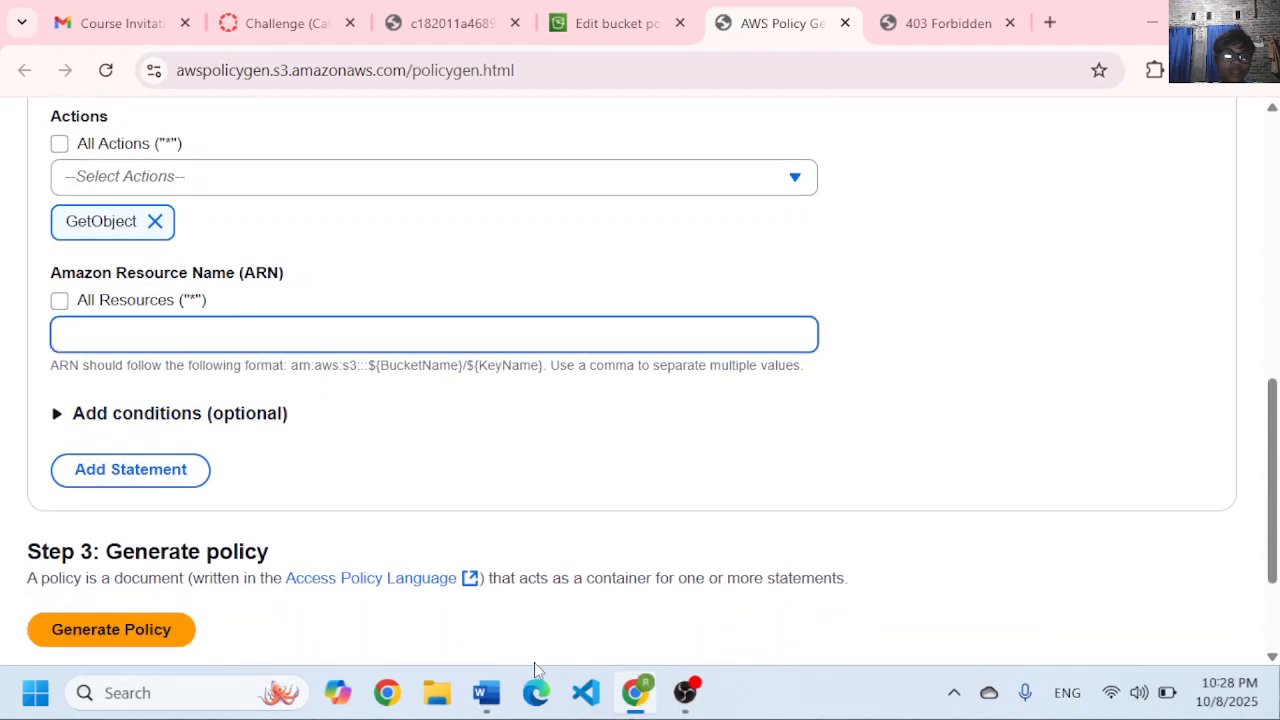
{"action": "left_click", "coordinate": [487, 693]}
{"action": "scroll", "coordinate": [514, 514], "scroll_direction": "down", "scroll_amount": 3}
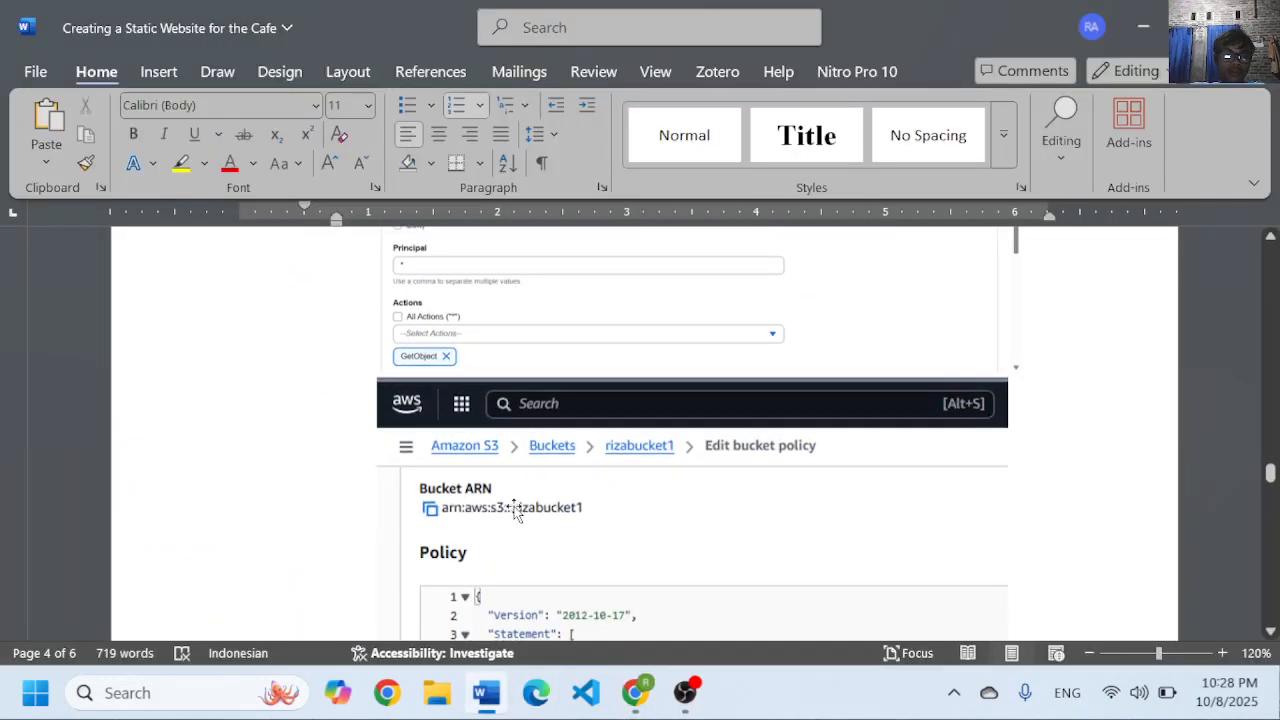
{"action": "scroll", "coordinate": [514, 514], "scroll_direction": "down", "scroll_amount": 2}
{"action": "scroll", "coordinate": [518, 510], "scroll_direction": "up", "scroll_amount": 3}
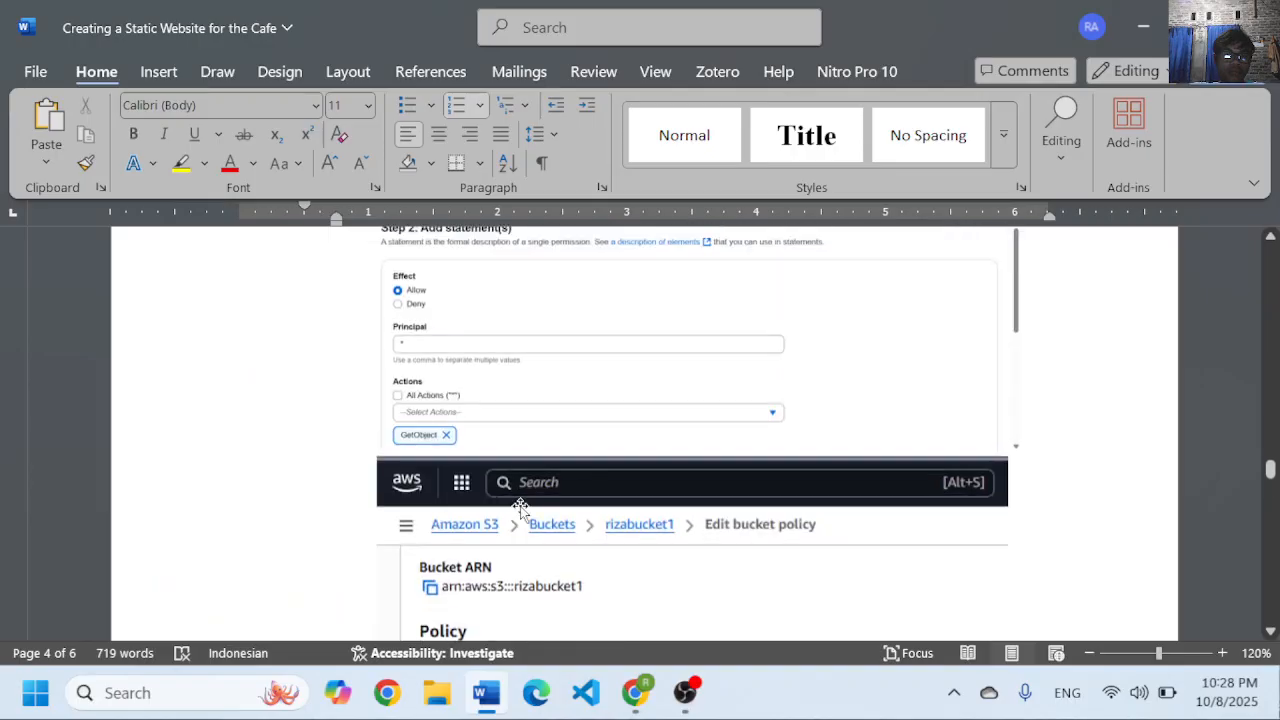
{"action": "left_click", "coordinate": [635, 693]}
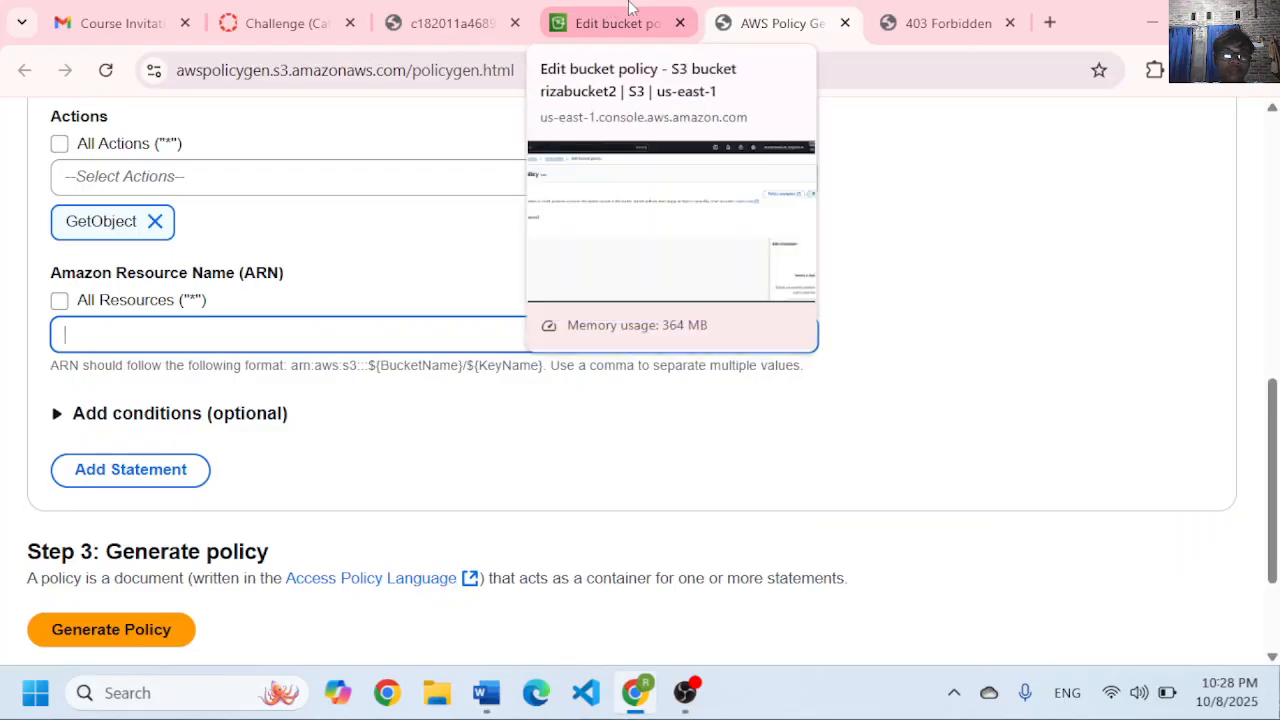
{"action": "left_click", "coordinate": [606, 22]}
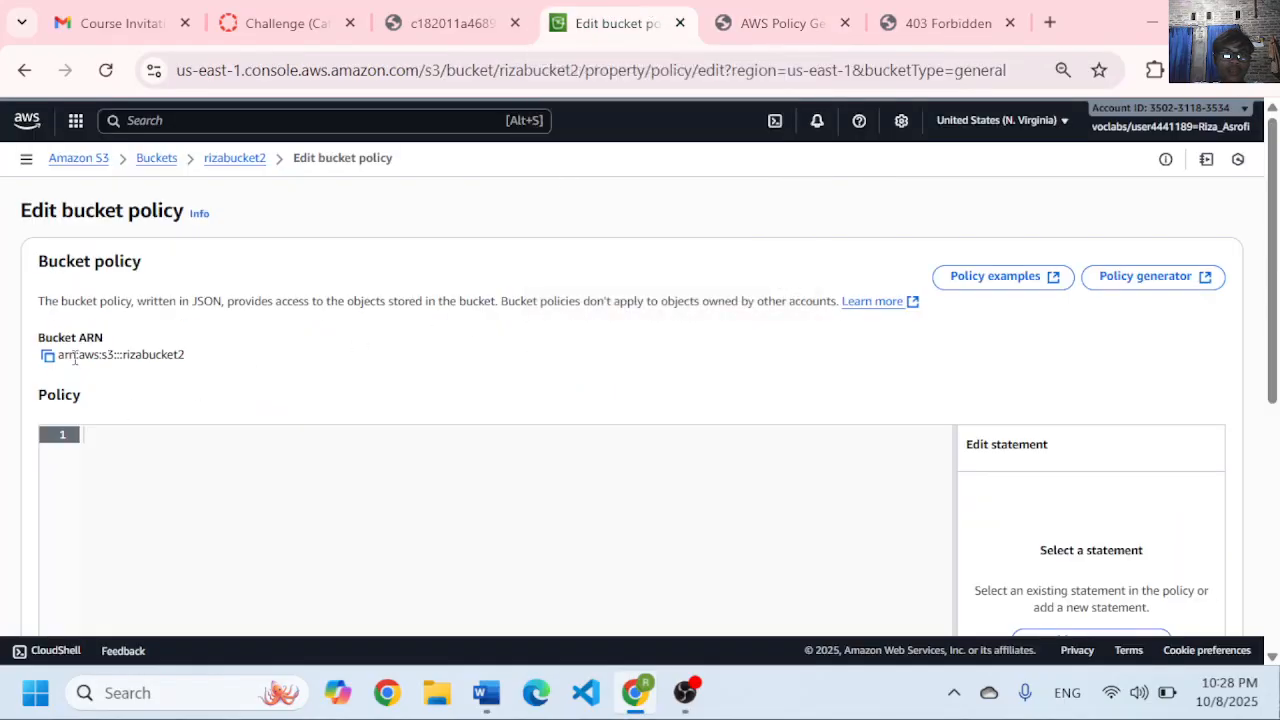
{"action": "left_click", "coordinate": [47, 355]}
{"action": "left_click", "coordinate": [755, 8]}
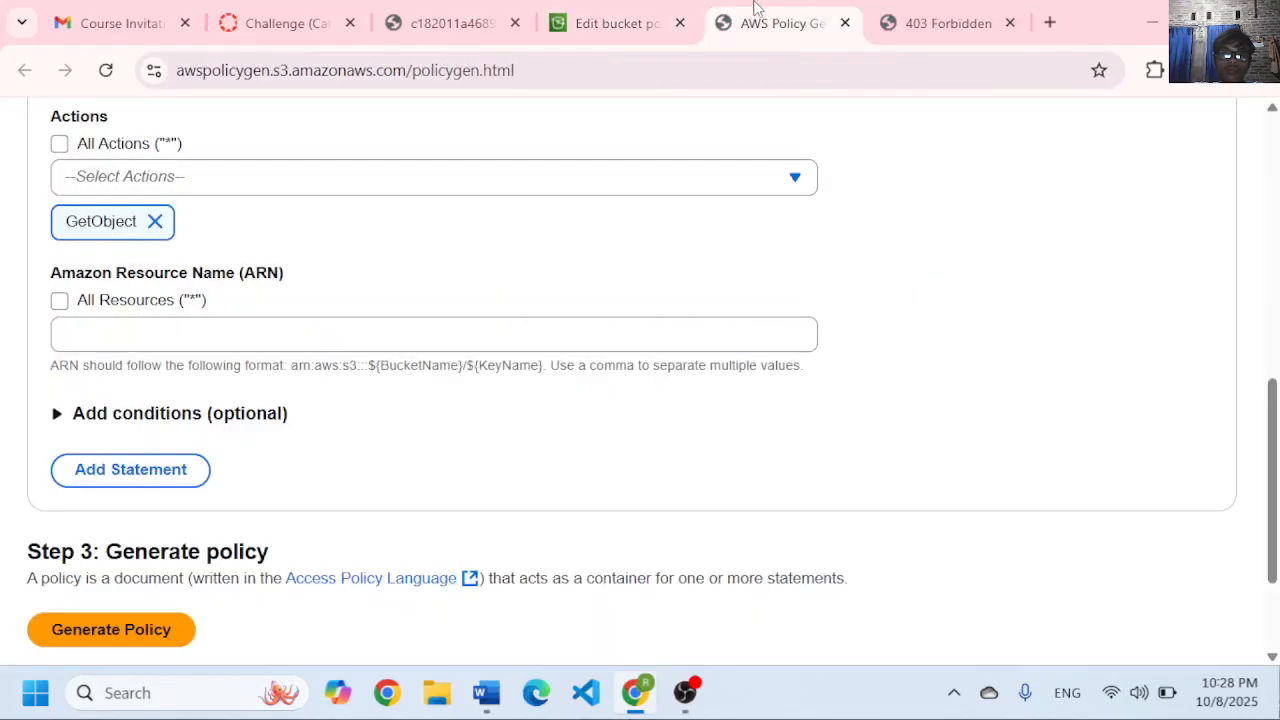
{"action": "key", "text": "ctrl+v"}
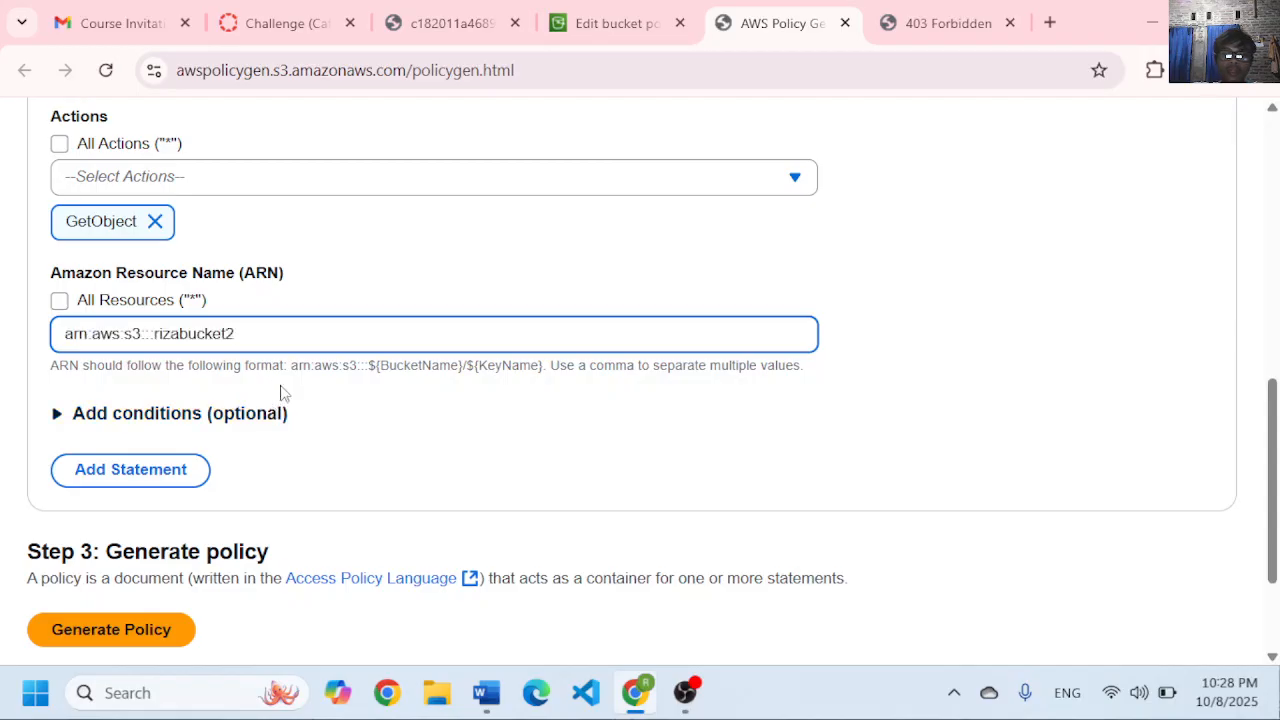
{"action": "type", "text": "/*"}
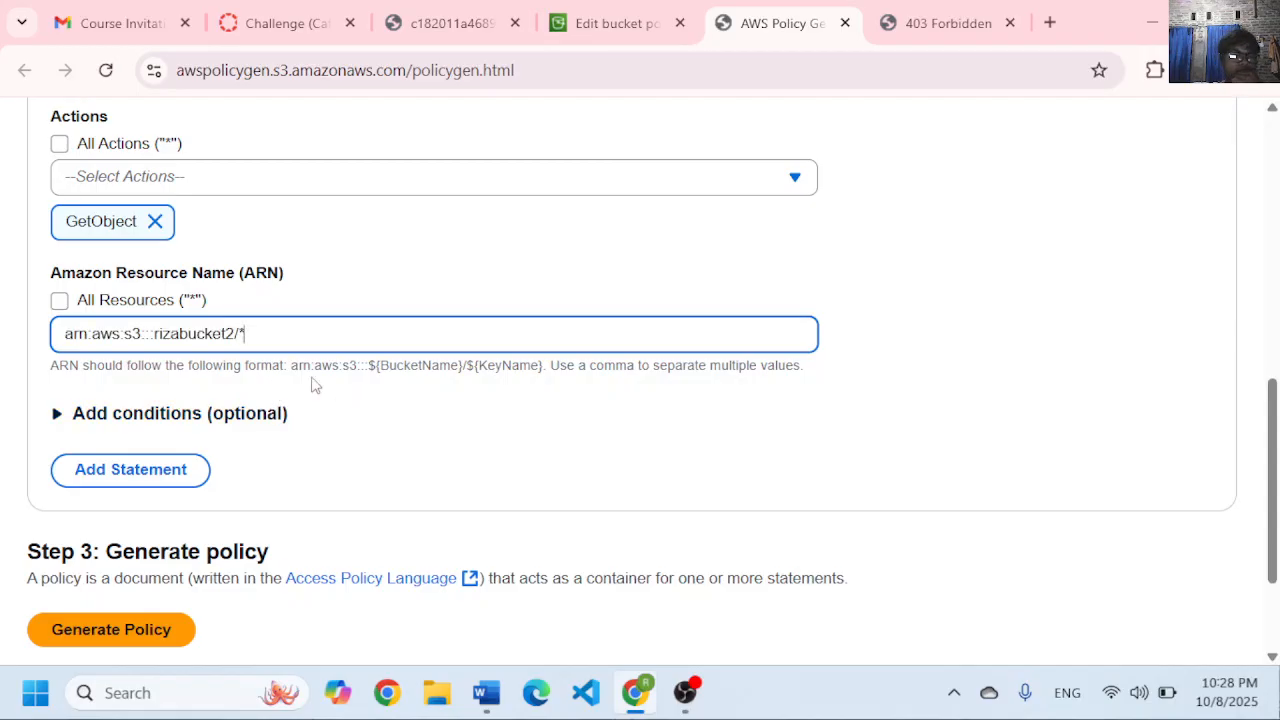
- Add the statement to the policy and review its listed principal and resource
{"action": "scroll", "coordinate": [320, 378], "scroll_direction": "down", "scroll_amount": 3}
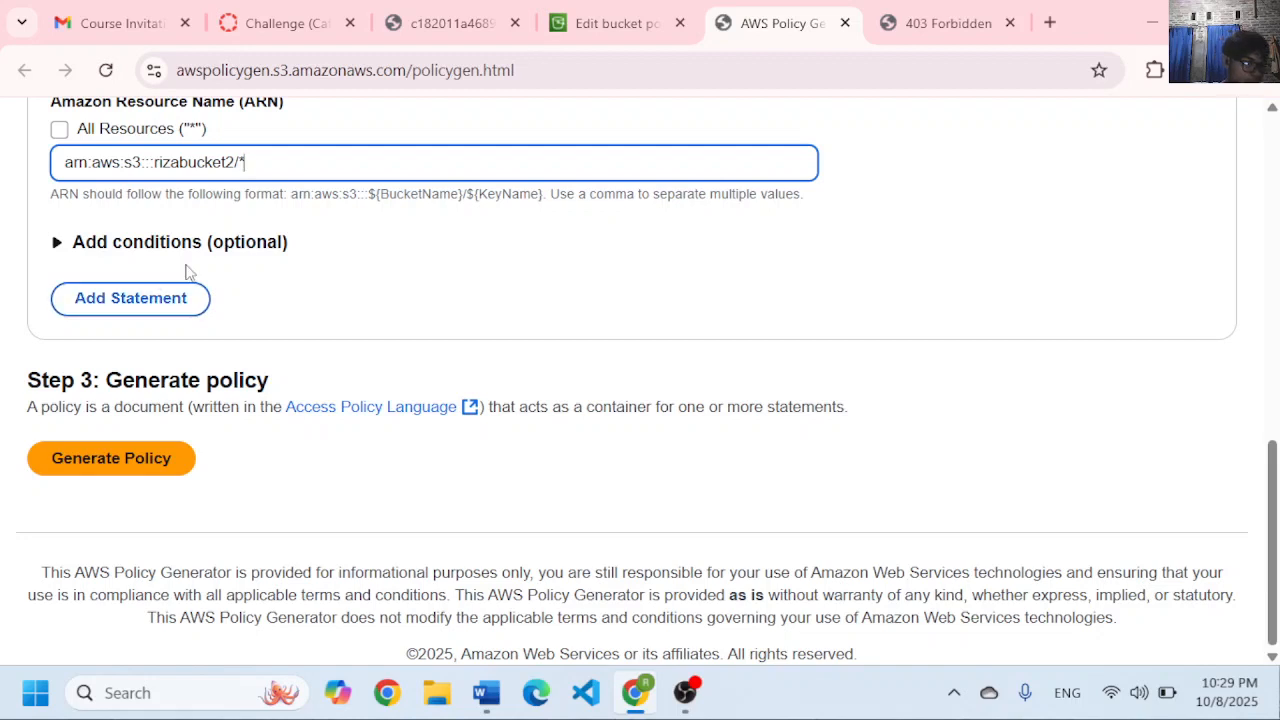
{"action": "left_click", "coordinate": [157, 297]}
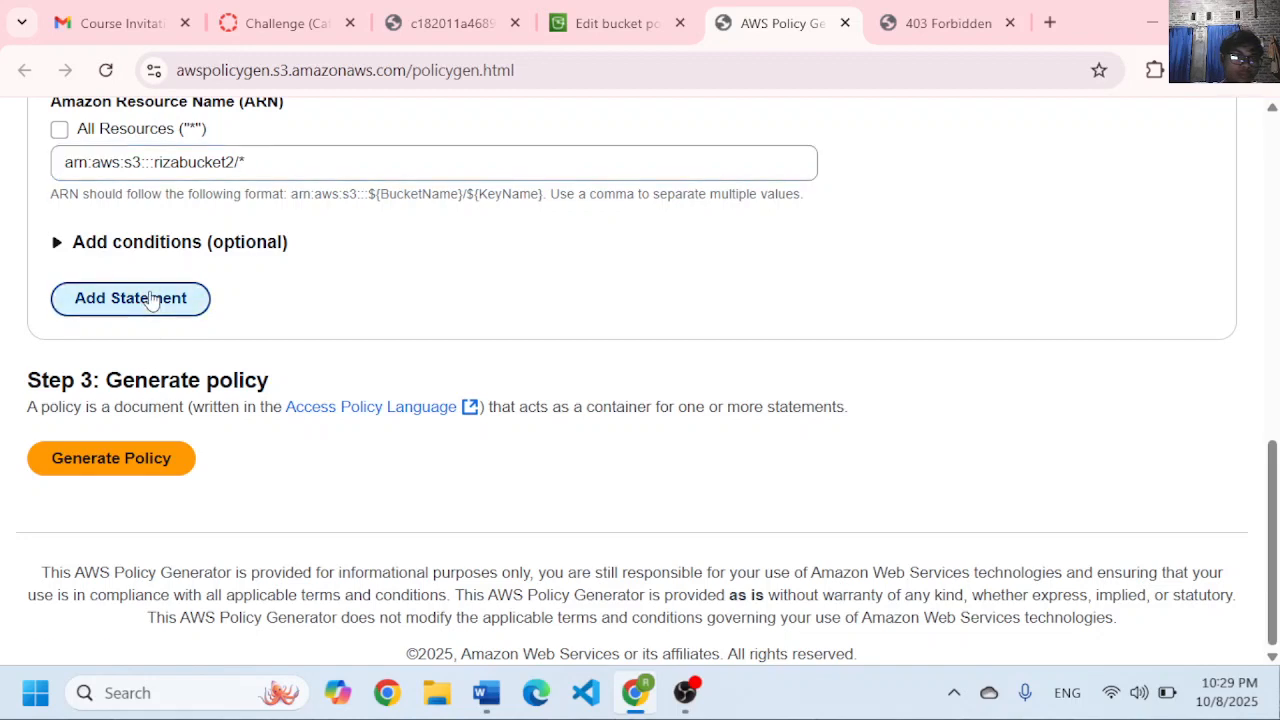
{"action": "scroll", "coordinate": [200, 300], "scroll_direction": "down", "scroll_amount": 2}
{"action": "scroll", "coordinate": [57, 269], "scroll_direction": "up", "scroll_amount": 1}
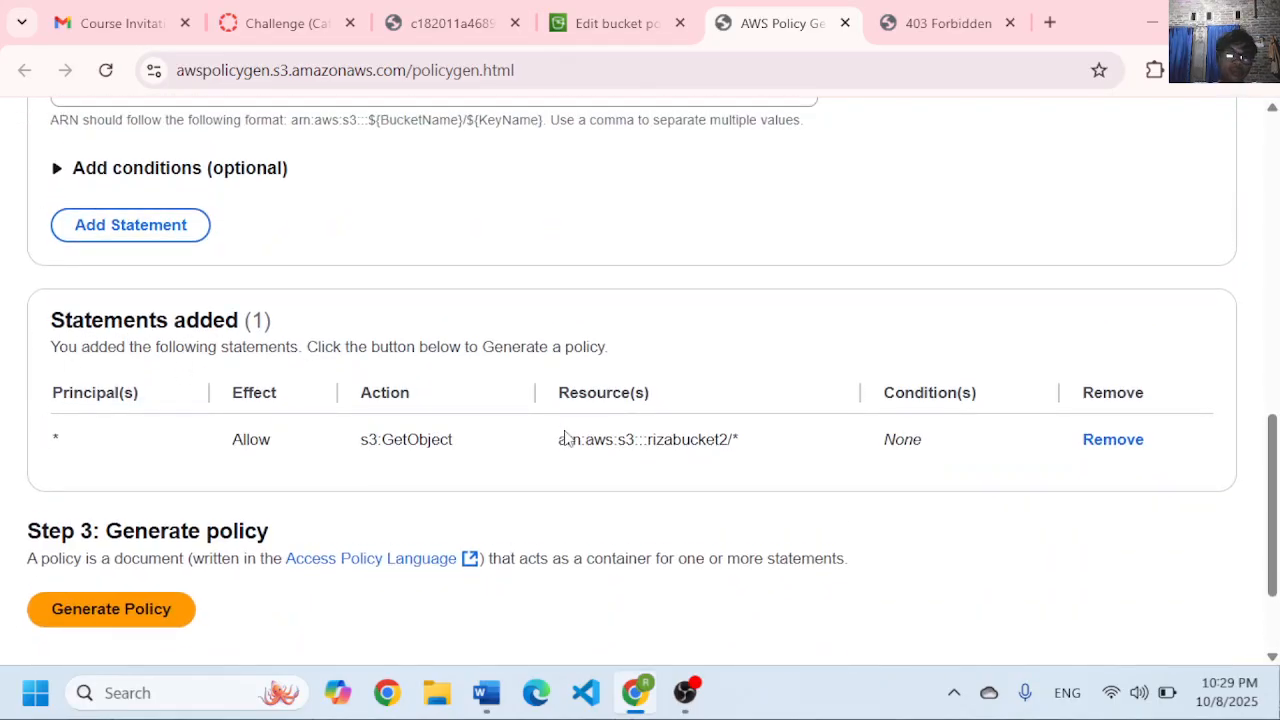
{"action": "left_click_drag", "start_coordinate": [57, 437], "coordinate": [306, 426]}
{"action": "left_click", "coordinate": [90, 390]}
{"action": "left_click_drag", "start_coordinate": [731, 439], "coordinate": [740, 440]}
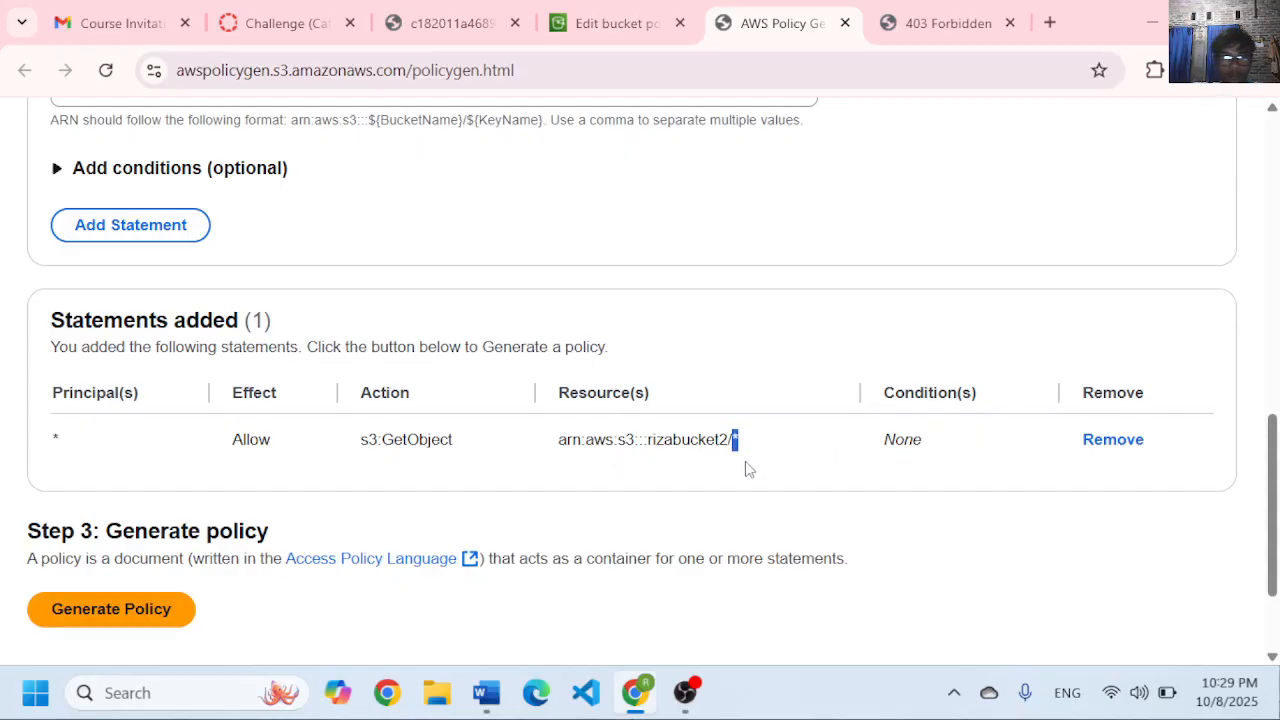
- Generate the policy JSON document and copy it
{"action": "left_click", "coordinate": [111, 609]}
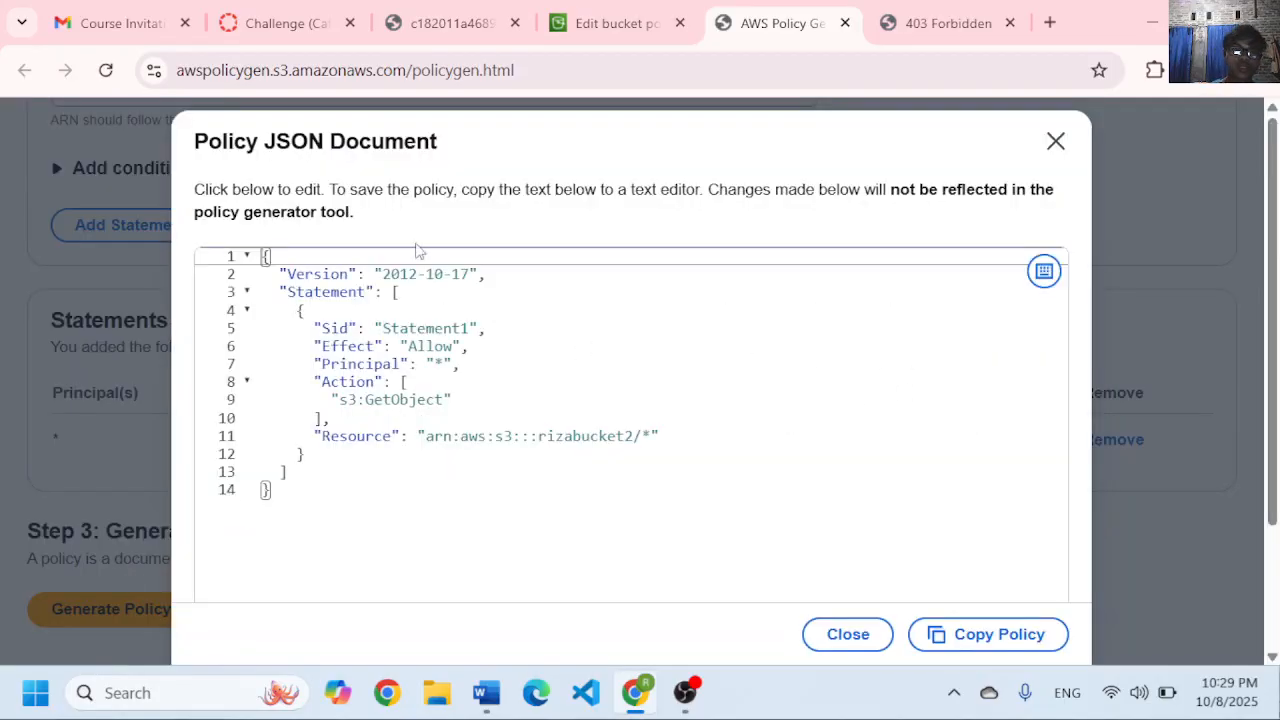
{"action": "scroll", "coordinate": [683, 363], "scroll_direction": "down", "scroll_amount": 1}
{"action": "scroll", "coordinate": [848, 470], "scroll_direction": "up", "scroll_amount": 1}
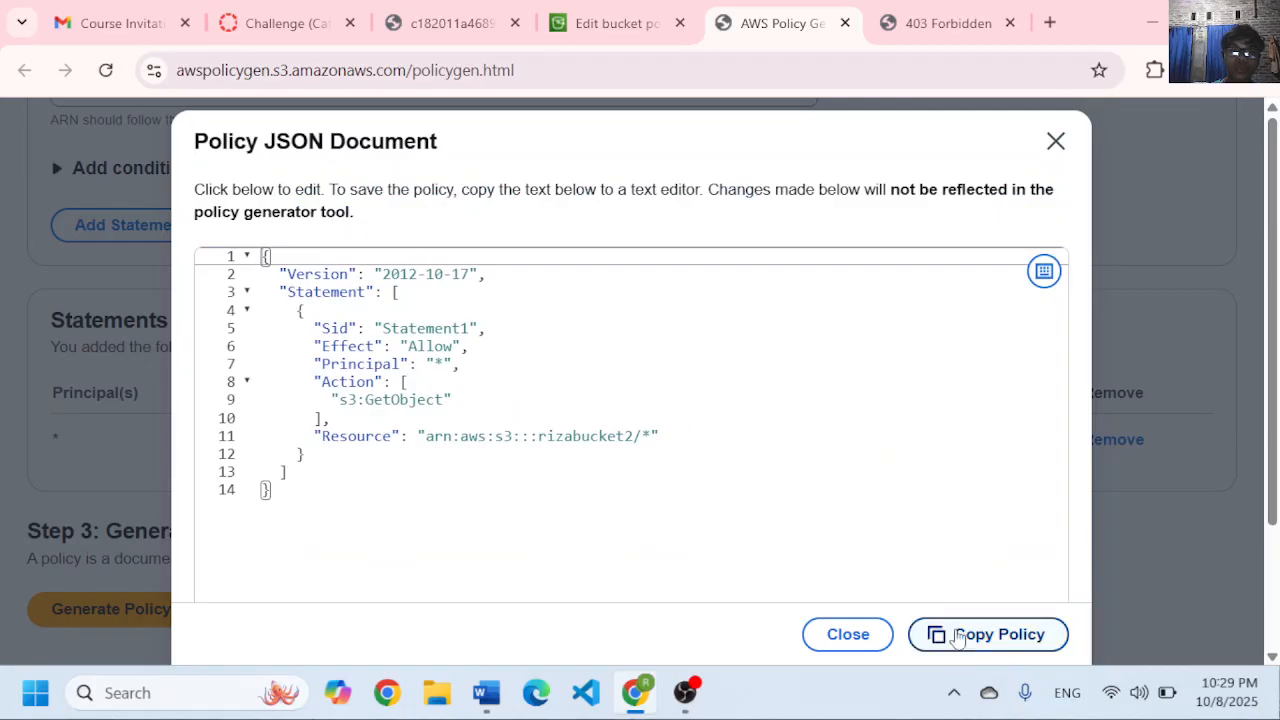
{"action": "left_click", "coordinate": [988, 634]}
- Paste the generated JSON into the bucket policy editor for rizabucket2 and save the changes
{"action": "left_click", "coordinate": [610, 23]}
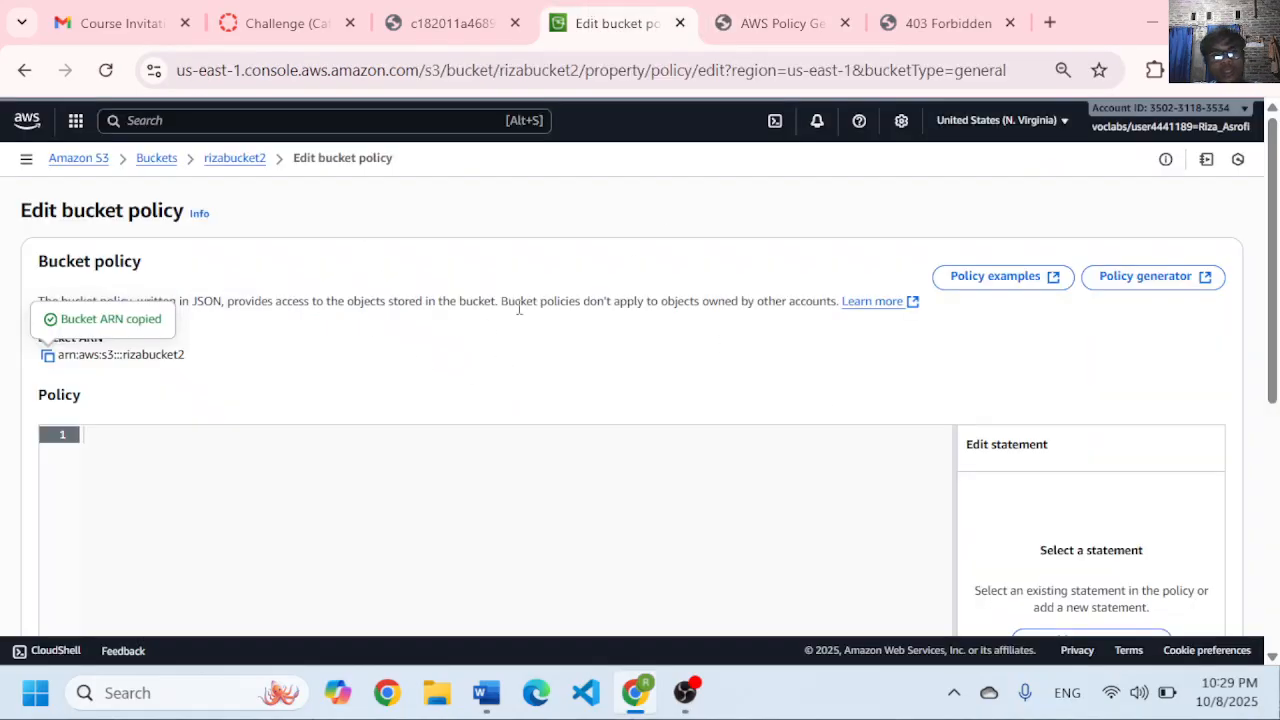
{"action": "scroll", "coordinate": [209, 405], "scroll_direction": "down", "scroll_amount": 1}
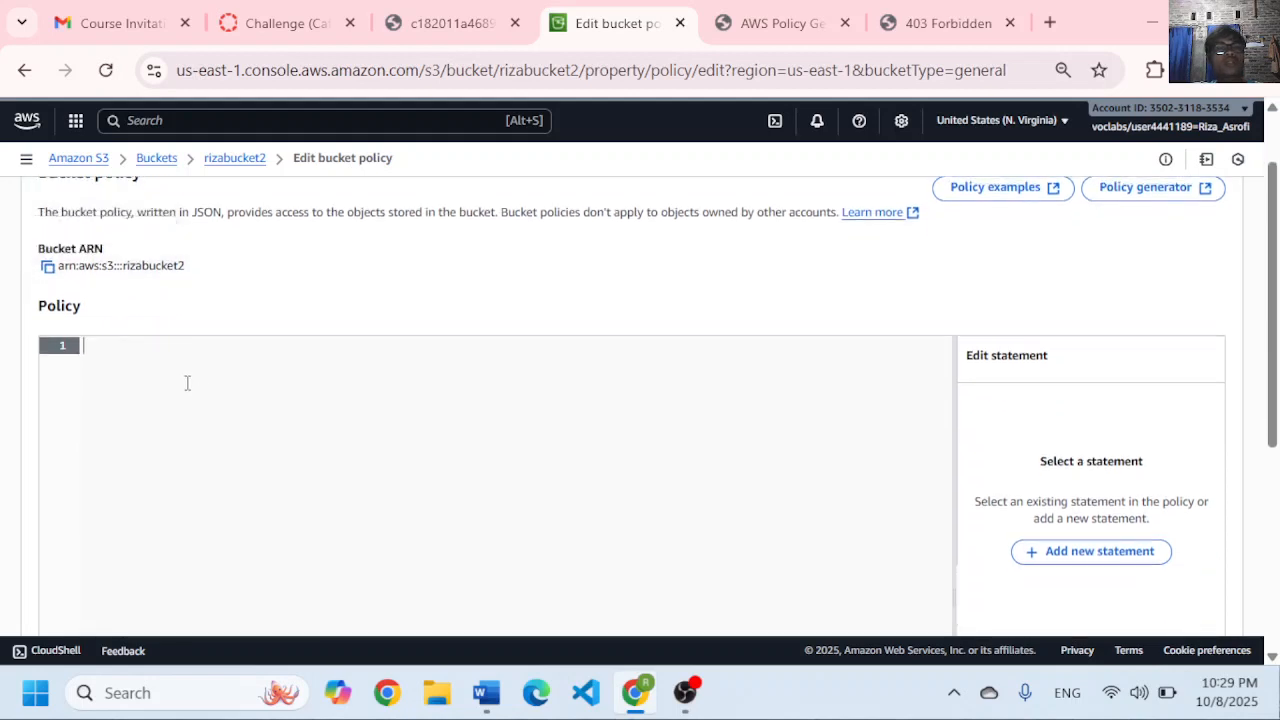
{"action": "scroll", "coordinate": [229, 309], "scroll_direction": "up", "scroll_amount": 1}
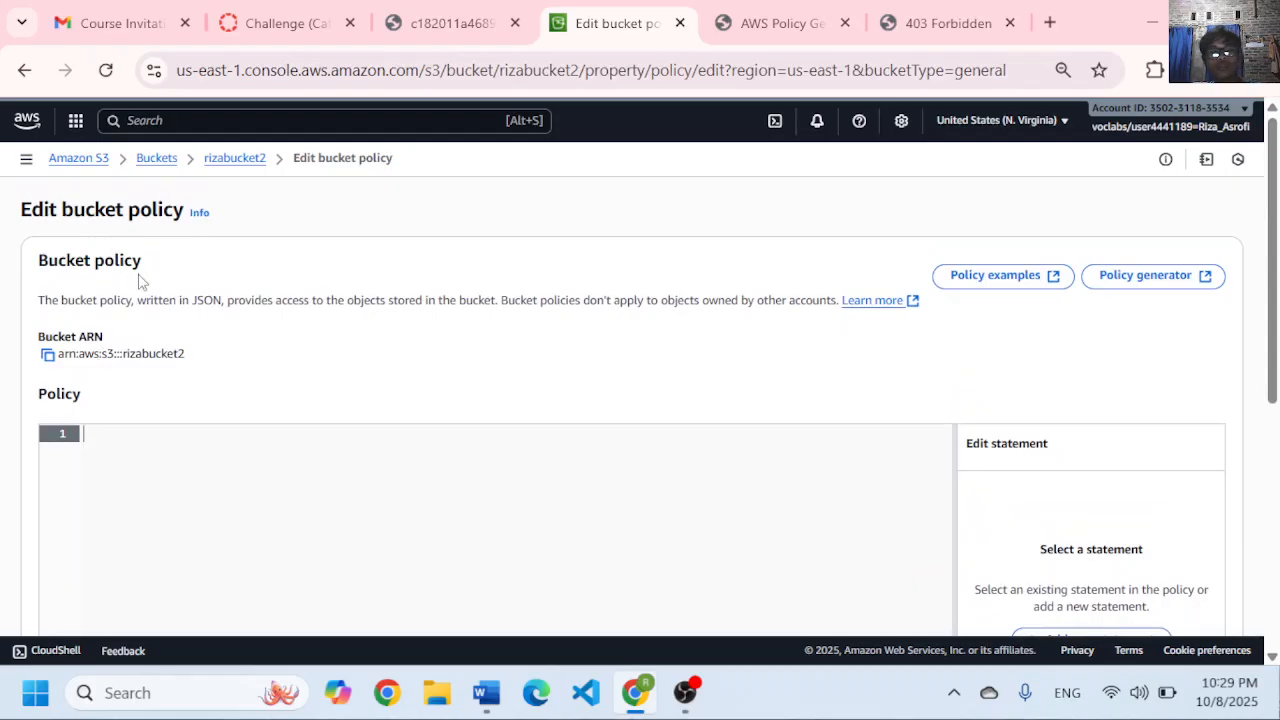
{"action": "key", "text": "ctrl+v"}
{"action": "scroll", "coordinate": [344, 482], "scroll_direction": "down", "scroll_amount": 2}
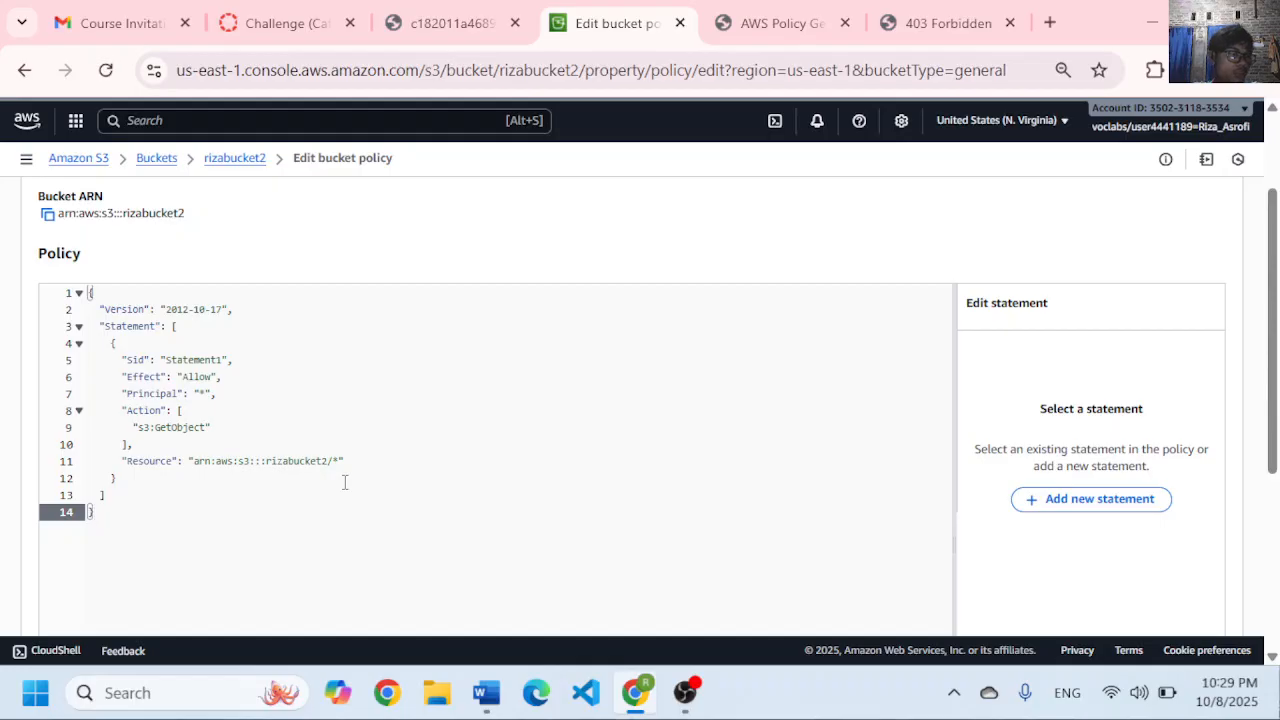
{"action": "scroll", "coordinate": [677, 366], "scroll_direction": "down", "scroll_amount": 4}
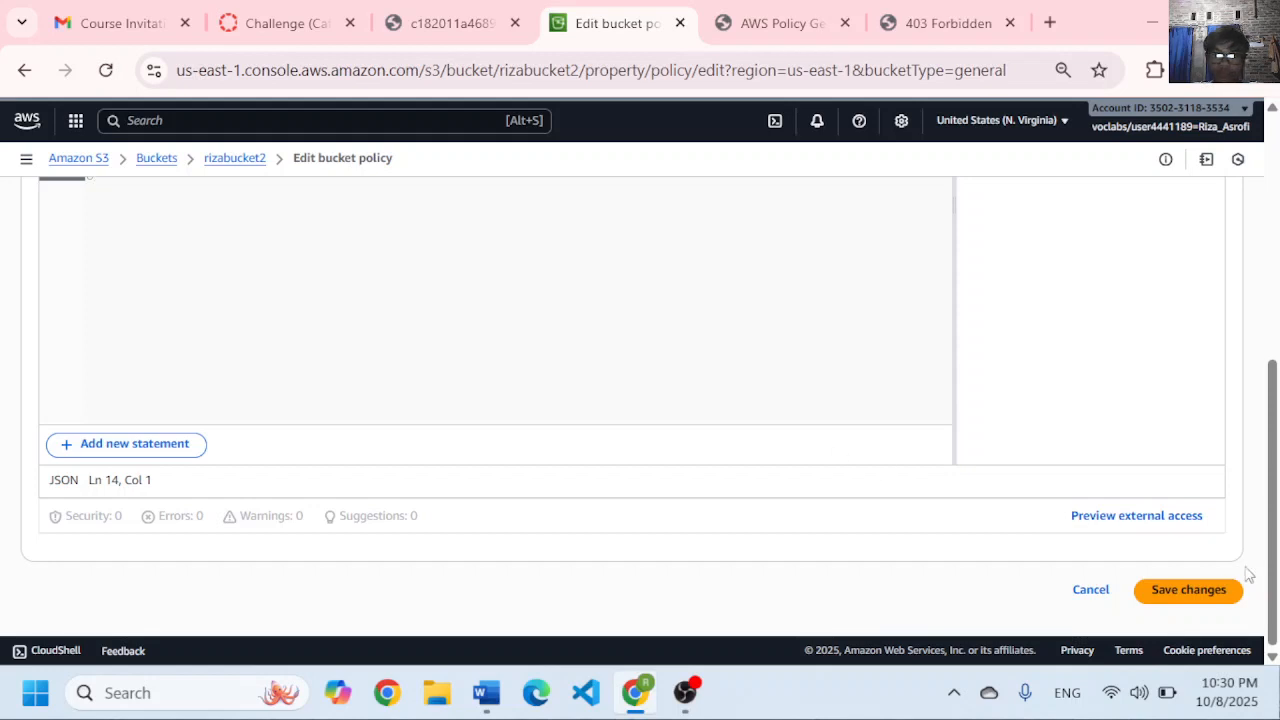
{"action": "left_click", "coordinate": [1218, 590]}
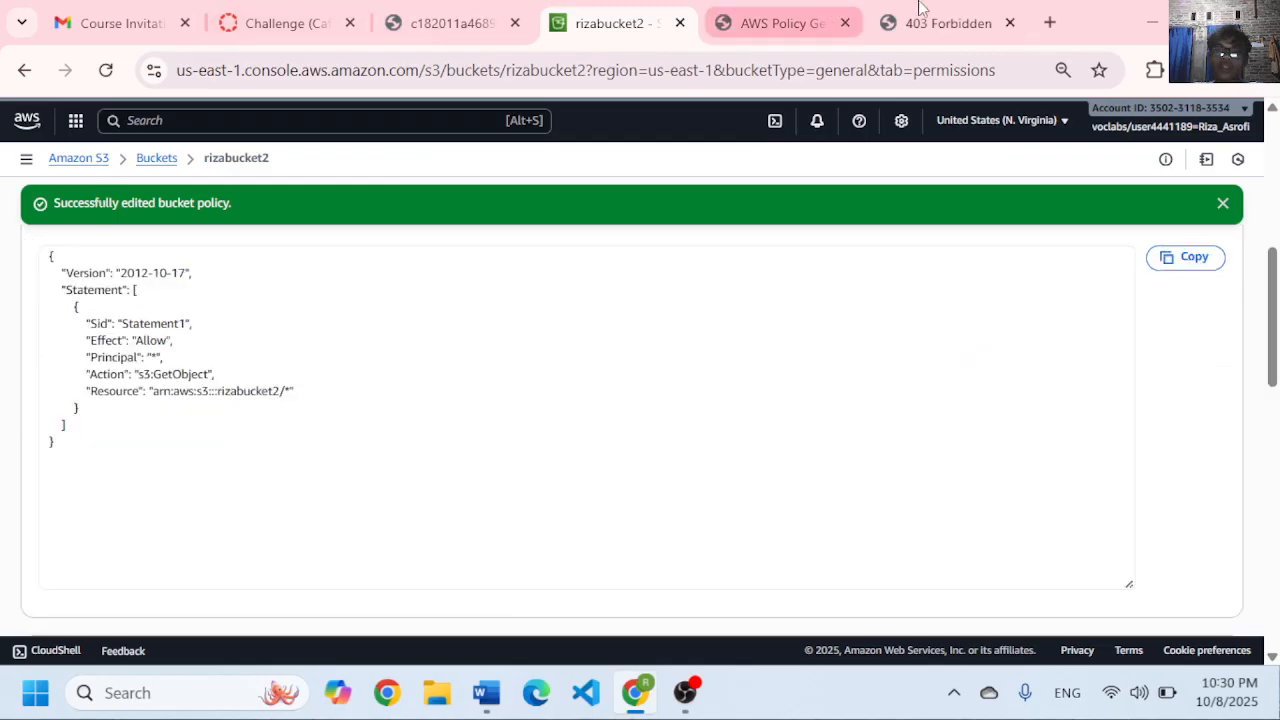
- Reload the rizabucket2 website endpoint page to check public access to the café site
{"action": "left_click", "coordinate": [940, 22]}
{"action": "left_click", "coordinate": [105, 70]}
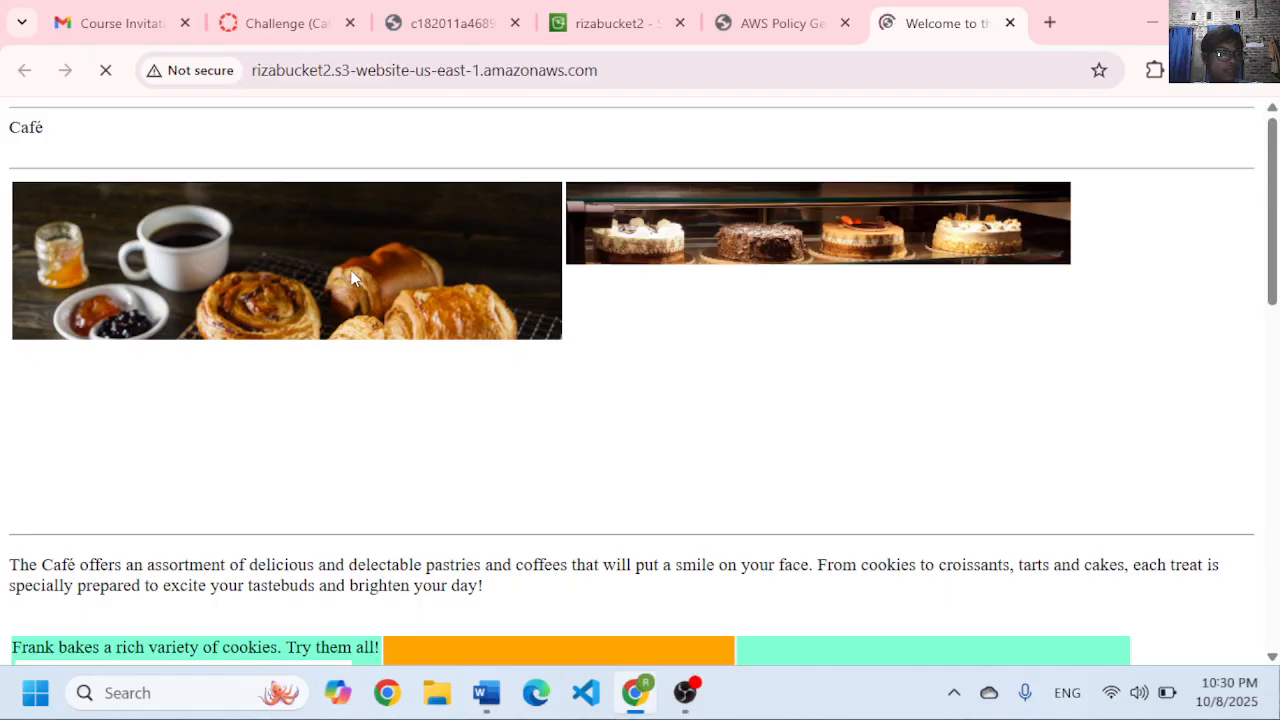
- Review the end of Task 4 and the start of Task 5 in Word, and return to Chrome to screenshot the café website
{"action": "left_click", "coordinate": [487, 693]}
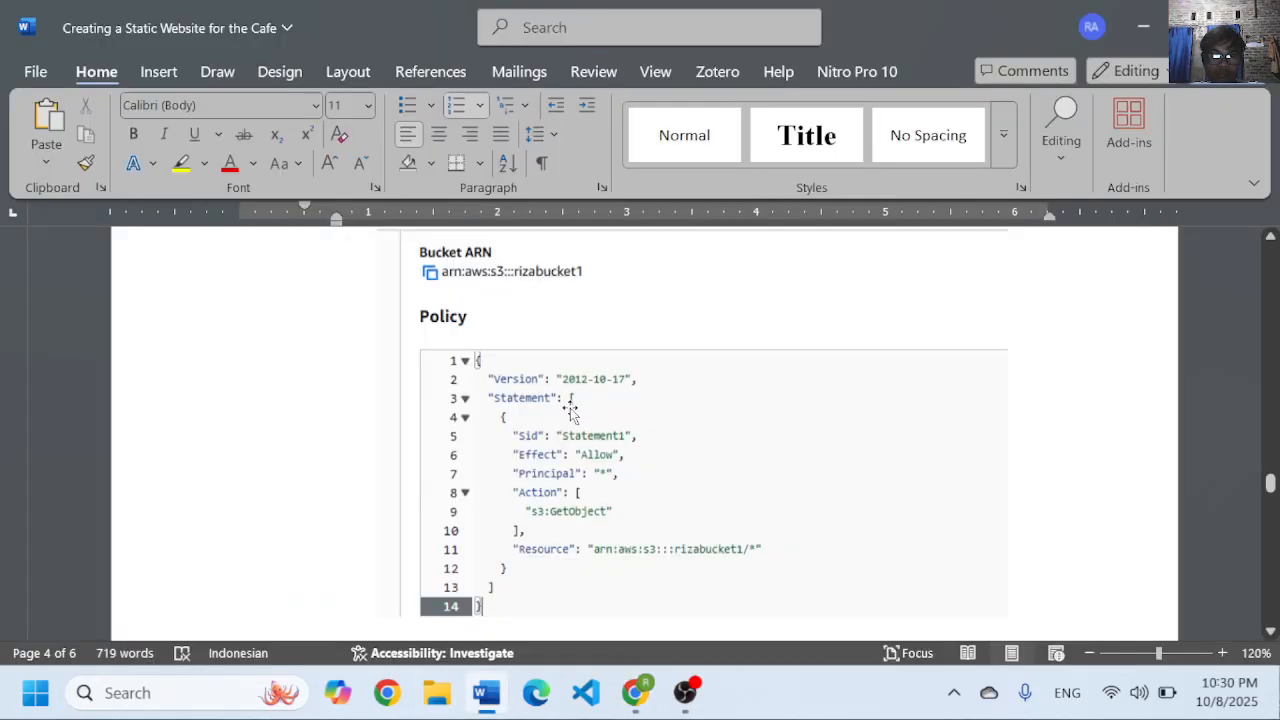
{"action": "scroll", "coordinate": [570, 410], "scroll_direction": "down", "scroll_amount": 10}
{"action": "scroll", "coordinate": [577, 406], "scroll_direction": "up", "scroll_amount": 4}
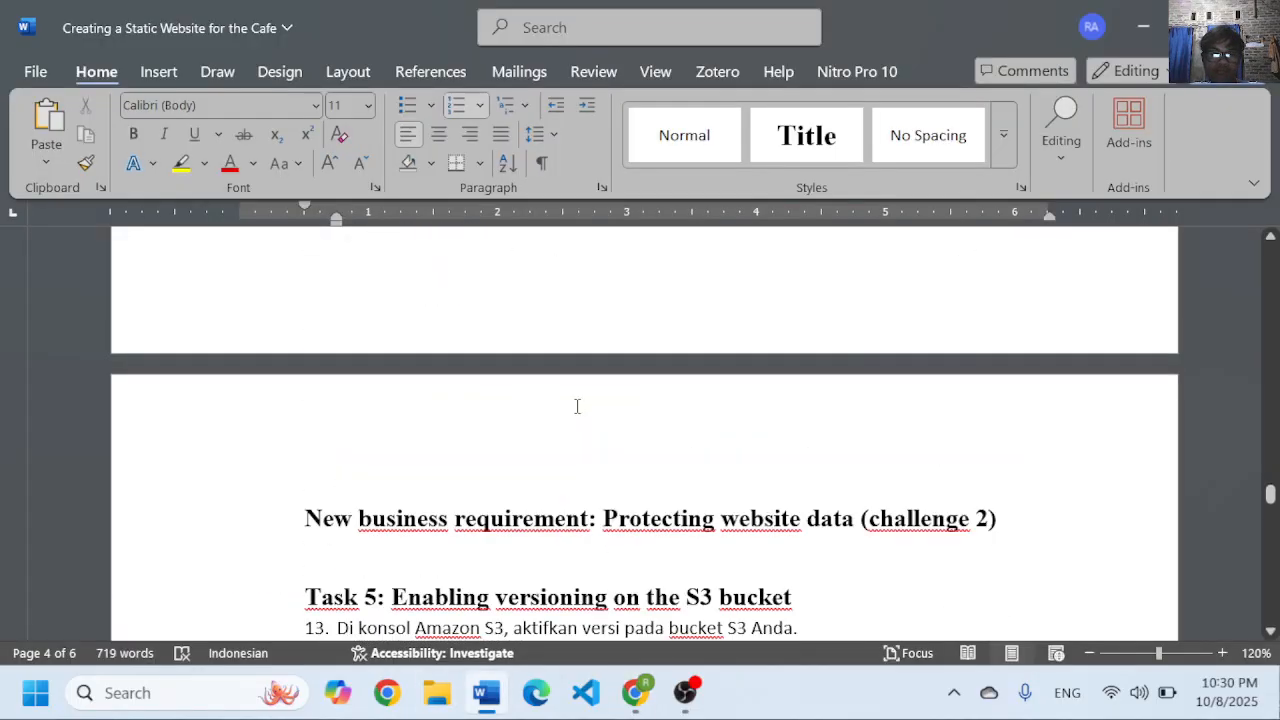
{"action": "scroll", "coordinate": [577, 406], "scroll_direction": "down", "scroll_amount": 3}
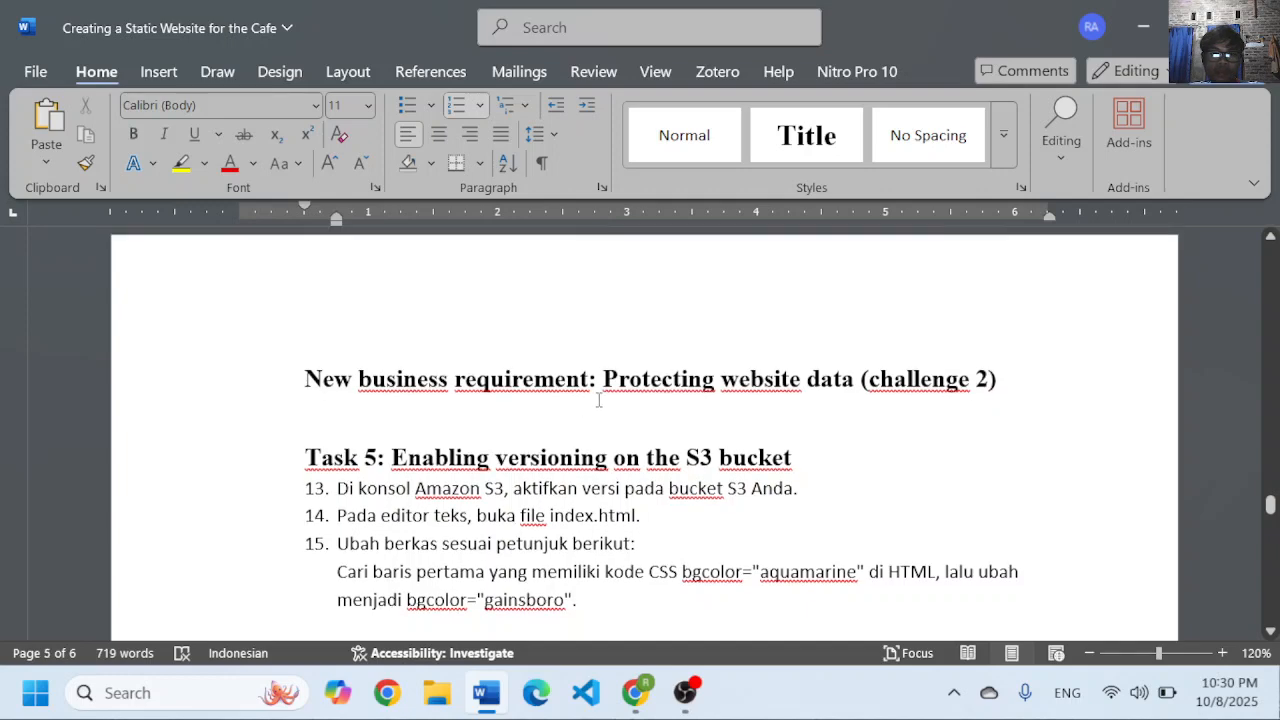
{"action": "scroll", "coordinate": [598, 397], "scroll_direction": "up", "scroll_amount": 9}
{"action": "scroll", "coordinate": [575, 300], "scroll_direction": "down", "scroll_amount": 2}
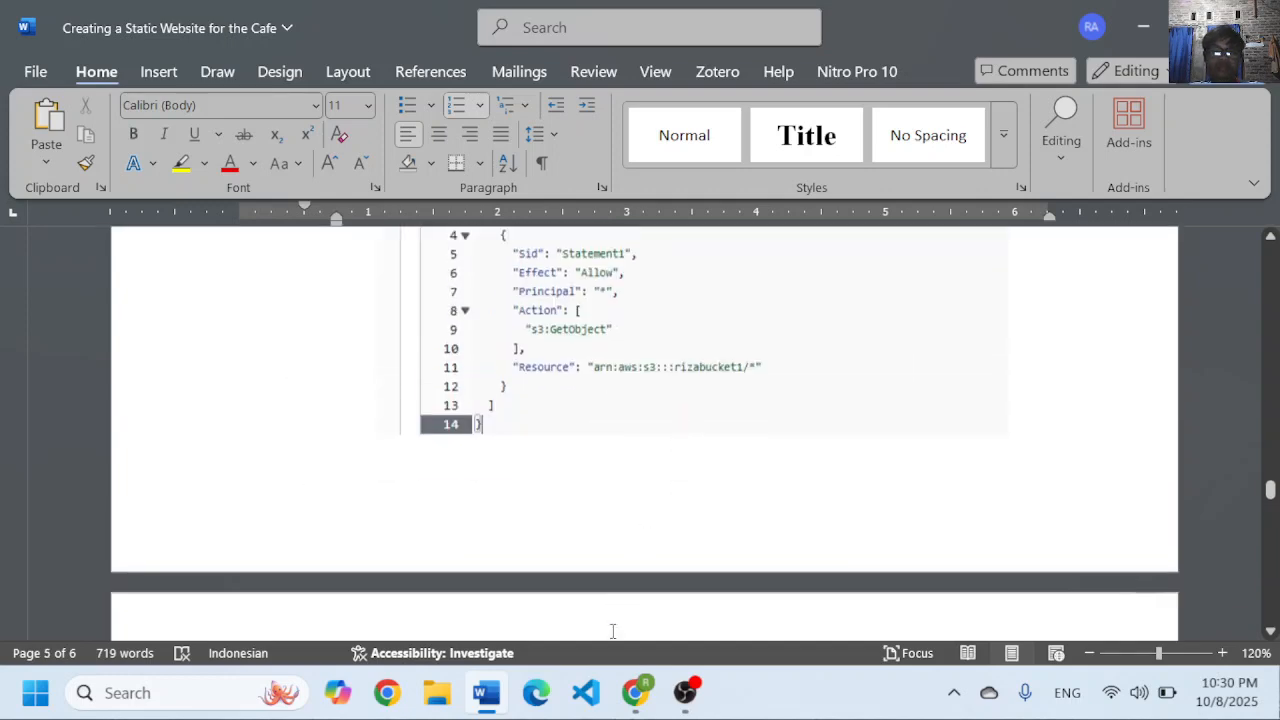
{"action": "left_click", "coordinate": [638, 693]}
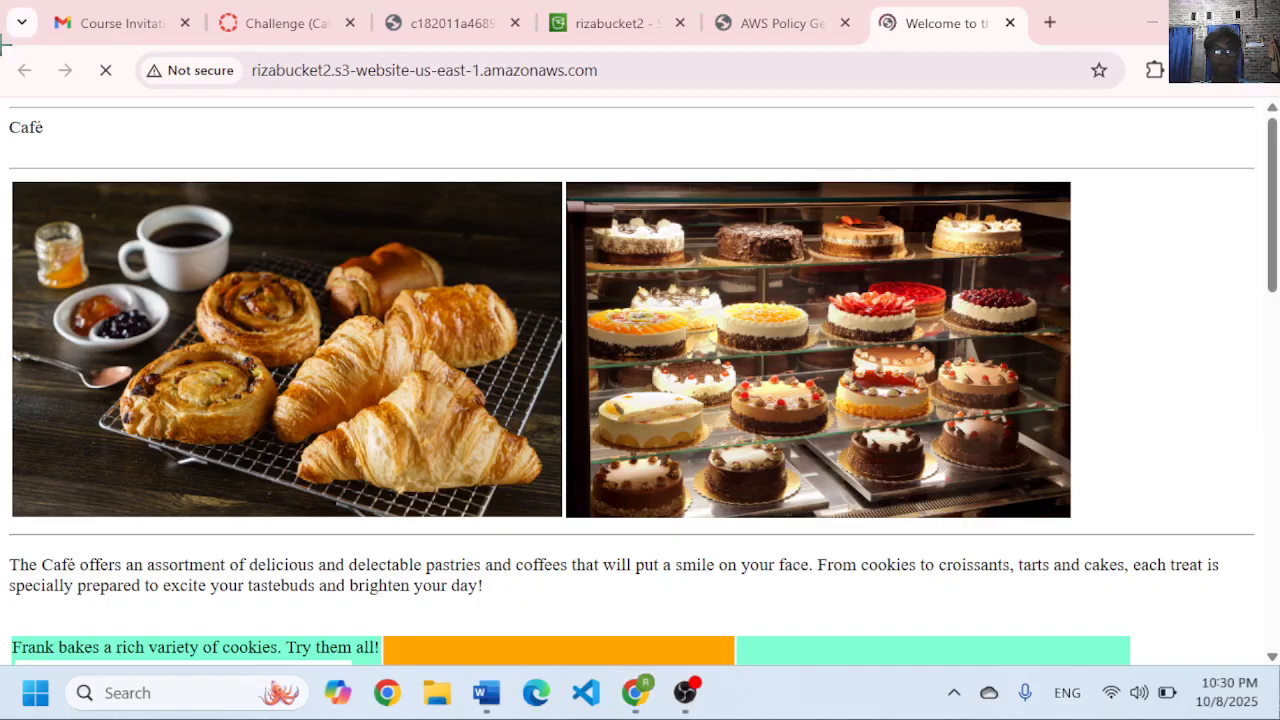
{"action": "key", "text": "super+shift+s"}
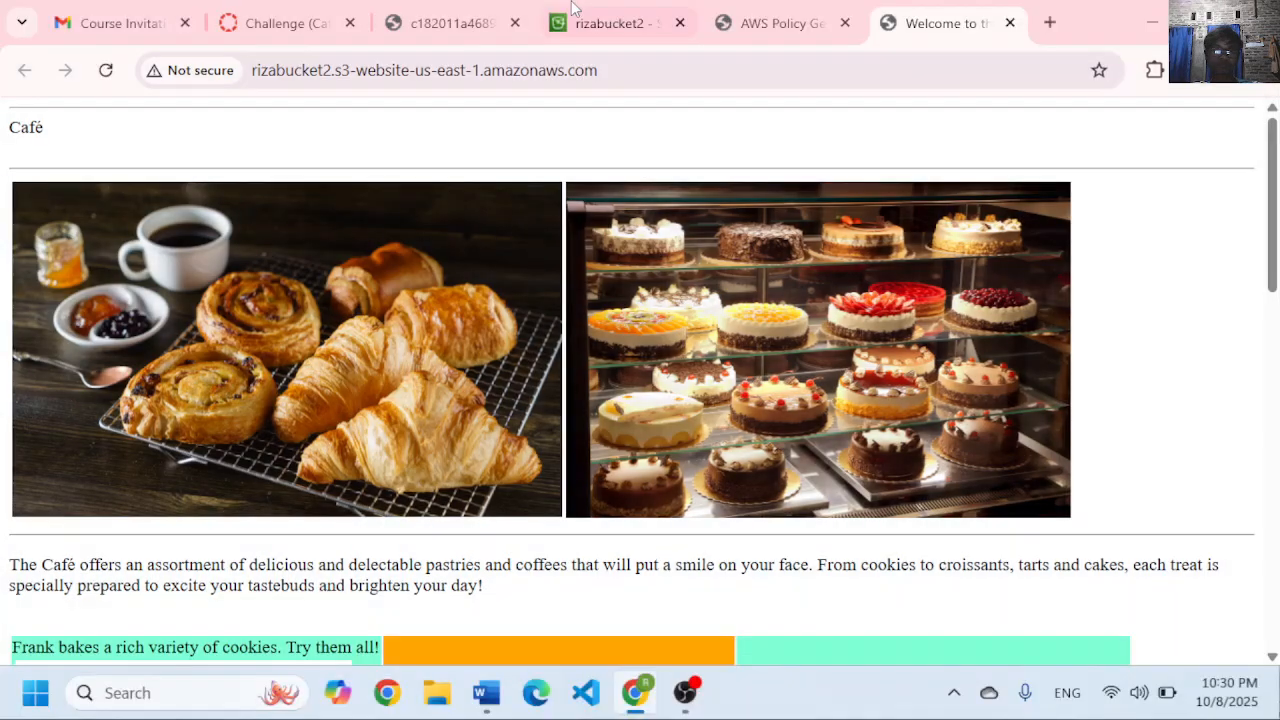
- Read the Task 5 bucket versioning instructions on the Challenge (Cafe) lab page, and return to the rizabucket2 console page
{"action": "left_click", "coordinate": [475, 10]}
{"action": "left_click", "coordinate": [316, 10]}
{"action": "left_click", "coordinate": [405, 9]}
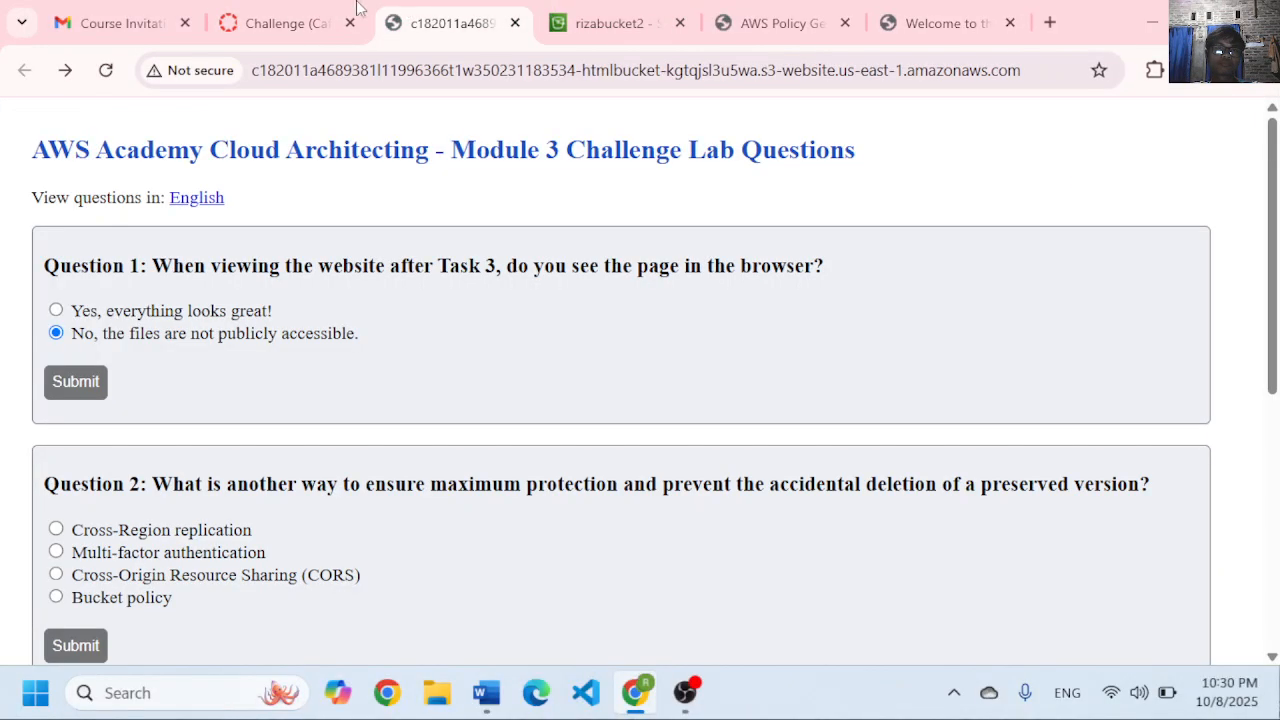
{"action": "left_click", "coordinate": [320, 9]}
{"action": "scroll", "coordinate": [545, 395], "scroll_direction": "down", "scroll_amount": 5}
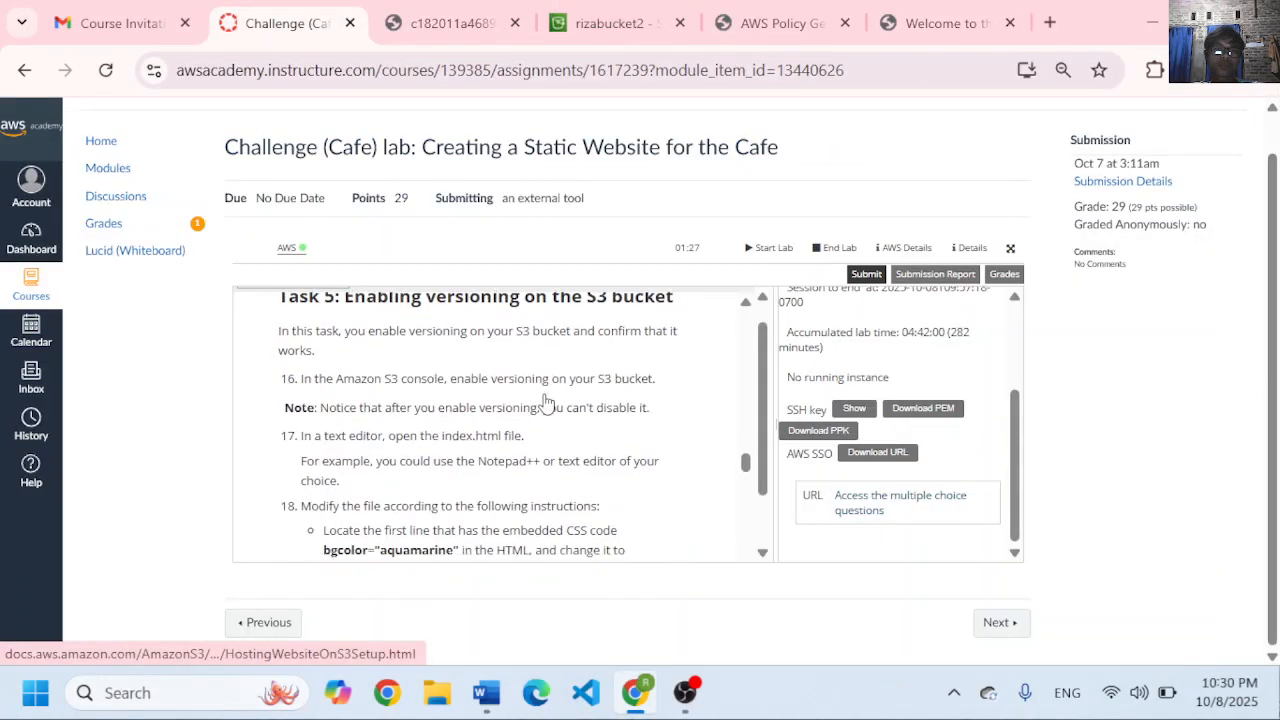
{"action": "scroll", "coordinate": [546, 397], "scroll_direction": "up", "scroll_amount": 2}
{"action": "scroll", "coordinate": [547, 399], "scroll_direction": "down", "scroll_amount": 2}
{"action": "scroll", "coordinate": [547, 399], "scroll_direction": "up", "scroll_amount": 1}
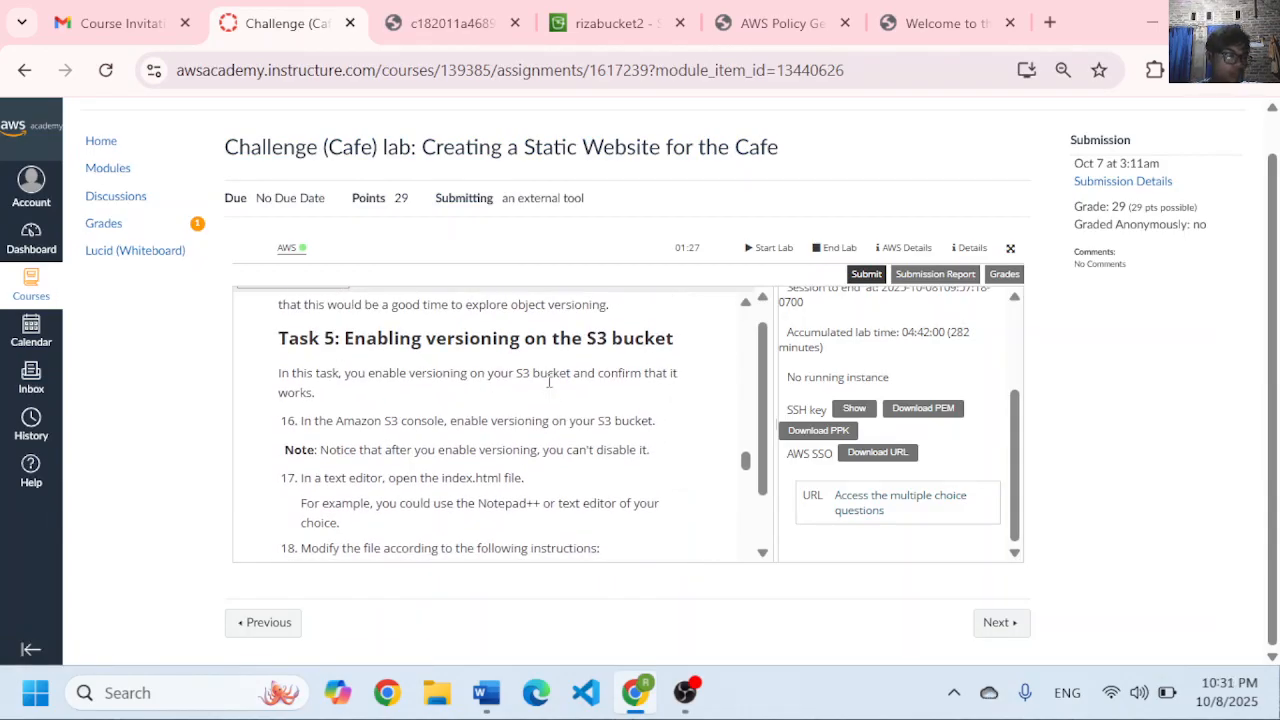
{"action": "left_click", "coordinate": [450, 22]}
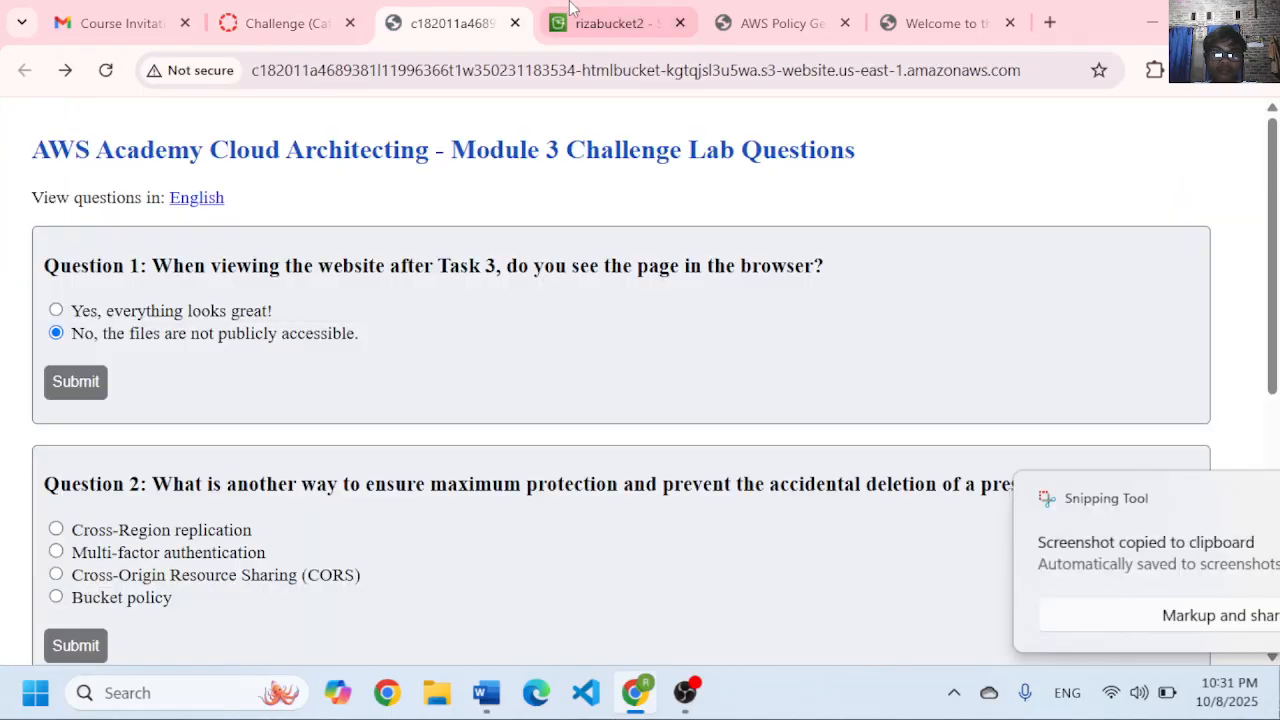
{"action": "left_click", "coordinate": [595, 15]}
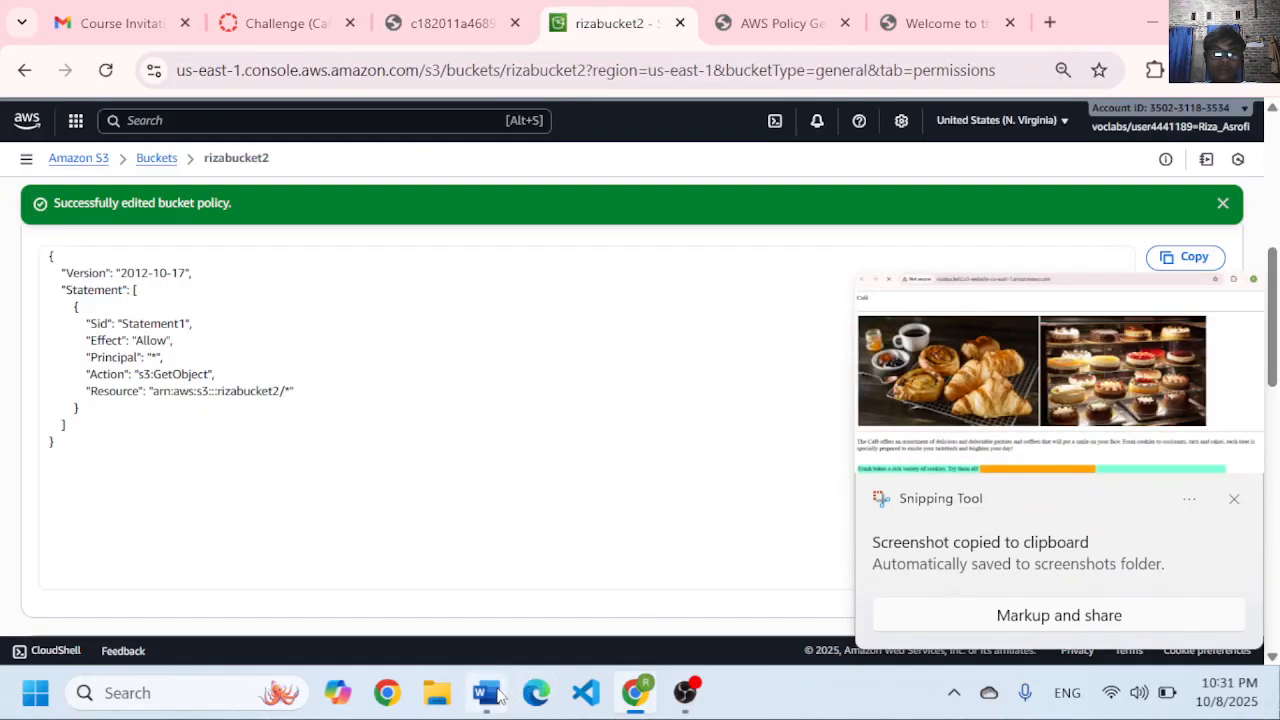
- Switch to Word and paste the café website screenshot after the Task 4 policy screenshots, scaled down above the "Protecting website data (challenge 2)" heading
{"action": "left_click", "coordinate": [487, 693]}
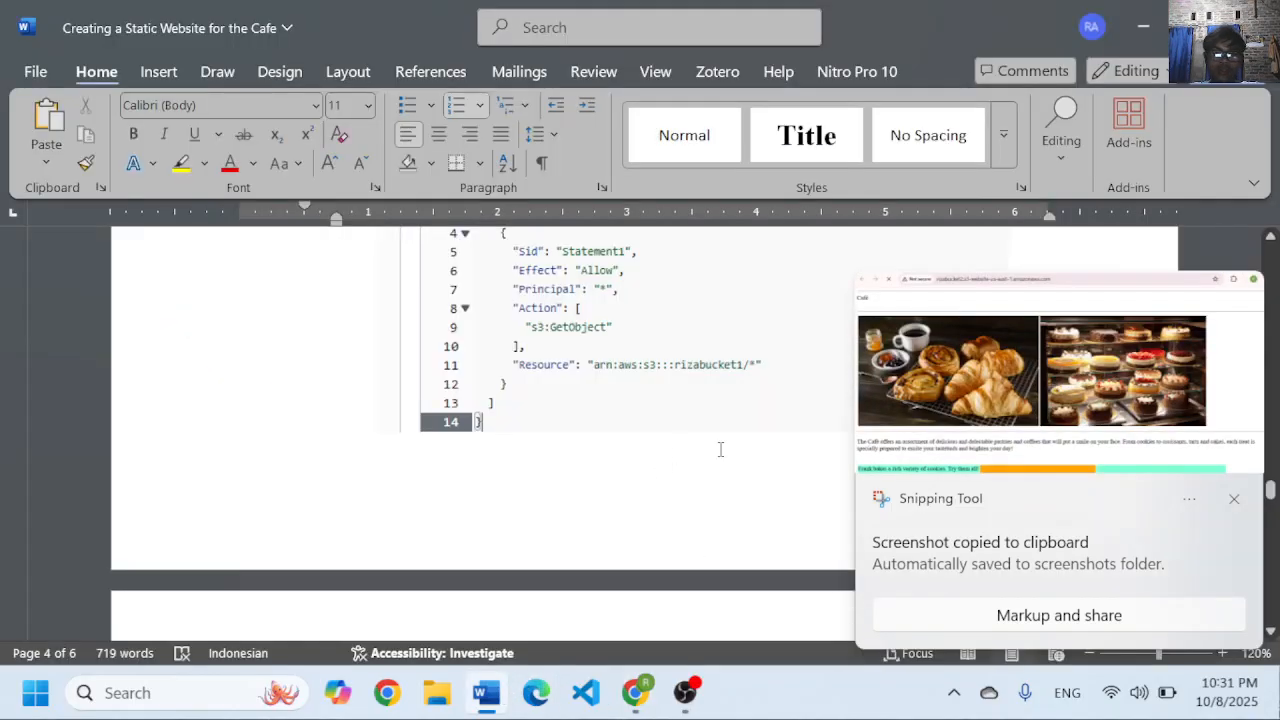
{"action": "scroll", "coordinate": [720, 450], "scroll_direction": "down", "scroll_amount": 5}
{"action": "scroll", "coordinate": [630, 443], "scroll_direction": "up", "scroll_amount": 10}
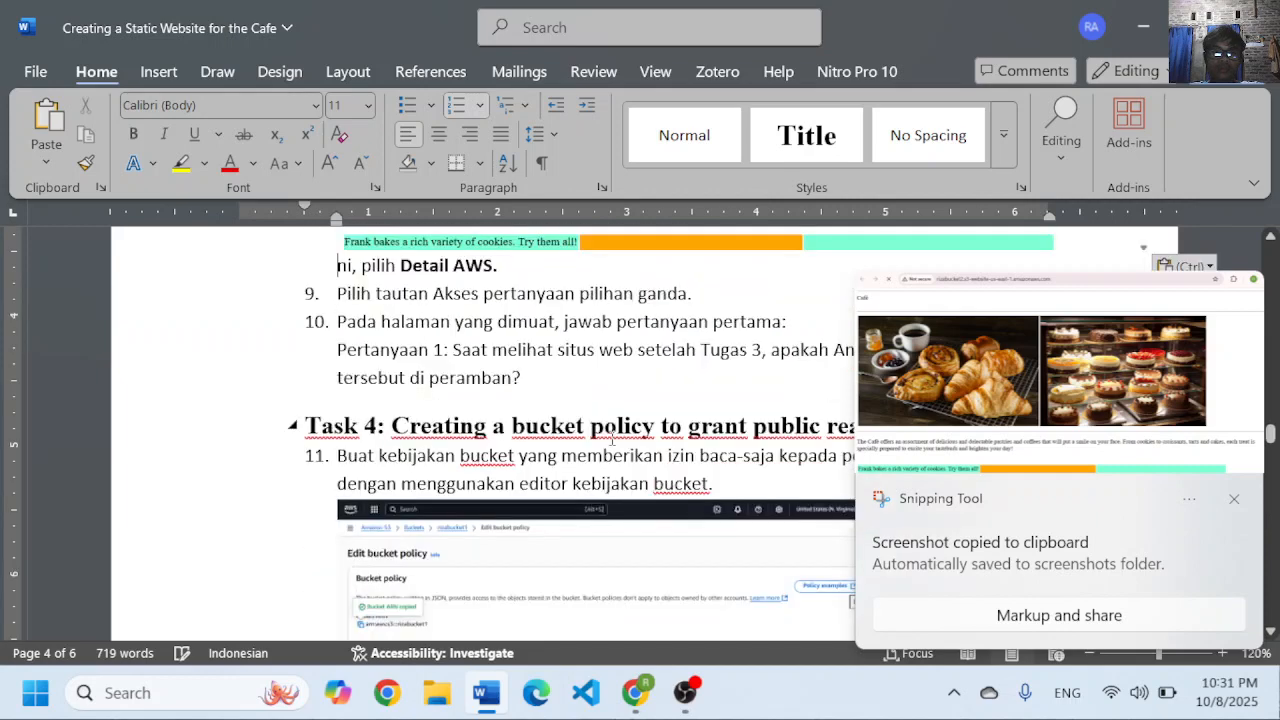
{"action": "scroll", "coordinate": [635, 438], "scroll_direction": "down", "scroll_amount": 5}
{"action": "scroll", "coordinate": [636, 438], "scroll_direction": "up", "scroll_amount": 10}
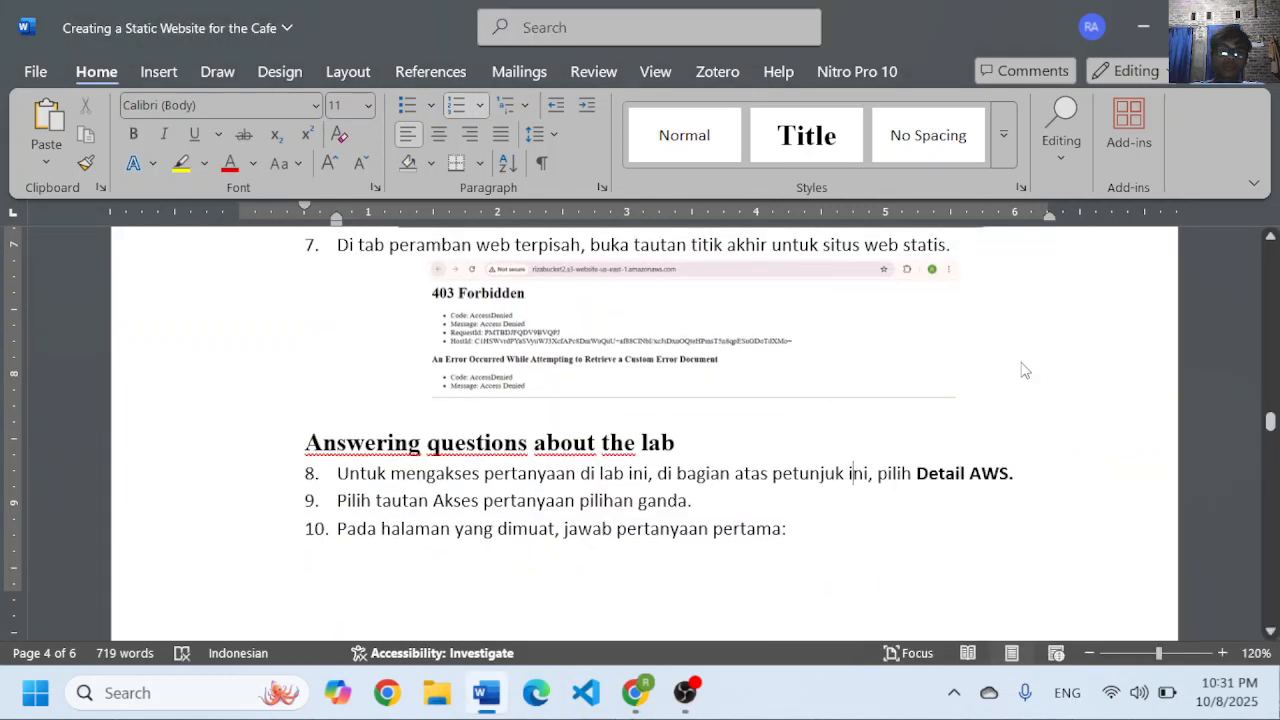
{"action": "left_click", "coordinate": [1009, 357]}
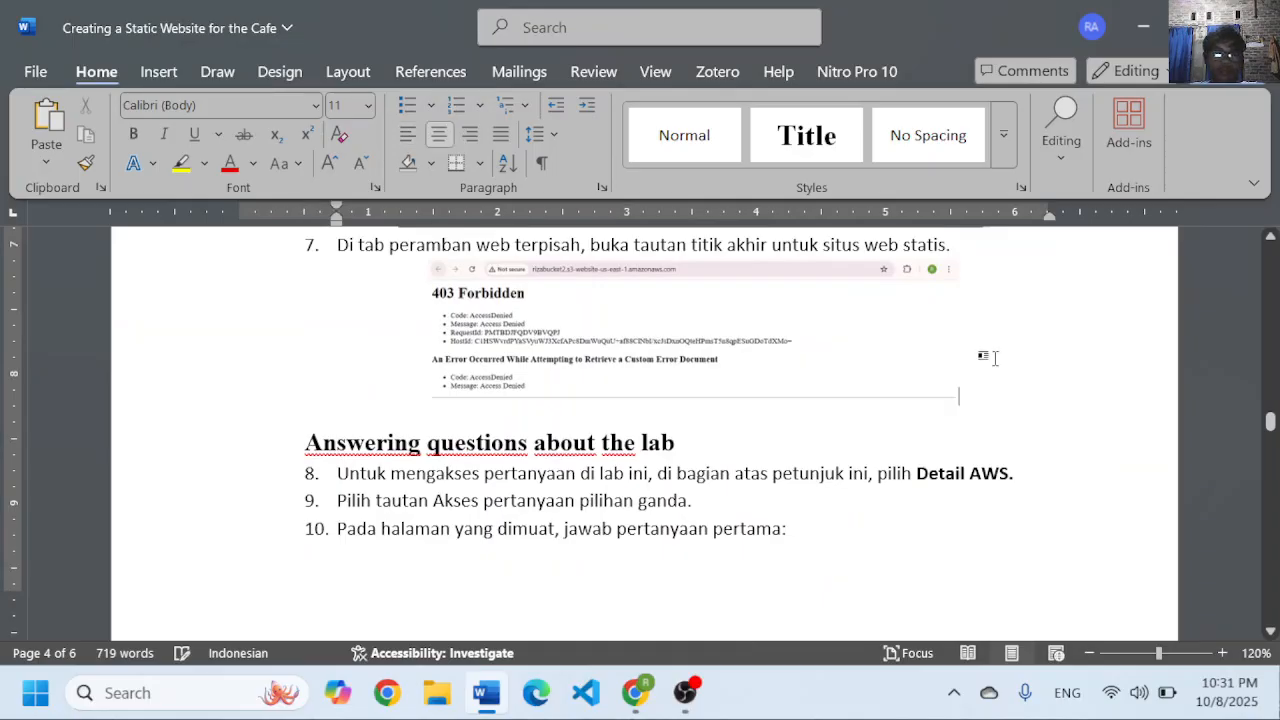
{"action": "scroll", "coordinate": [995, 358], "scroll_direction": "down", "scroll_amount": 4}
{"action": "scroll", "coordinate": [995, 358], "scroll_direction": "up", "scroll_amount": 10}
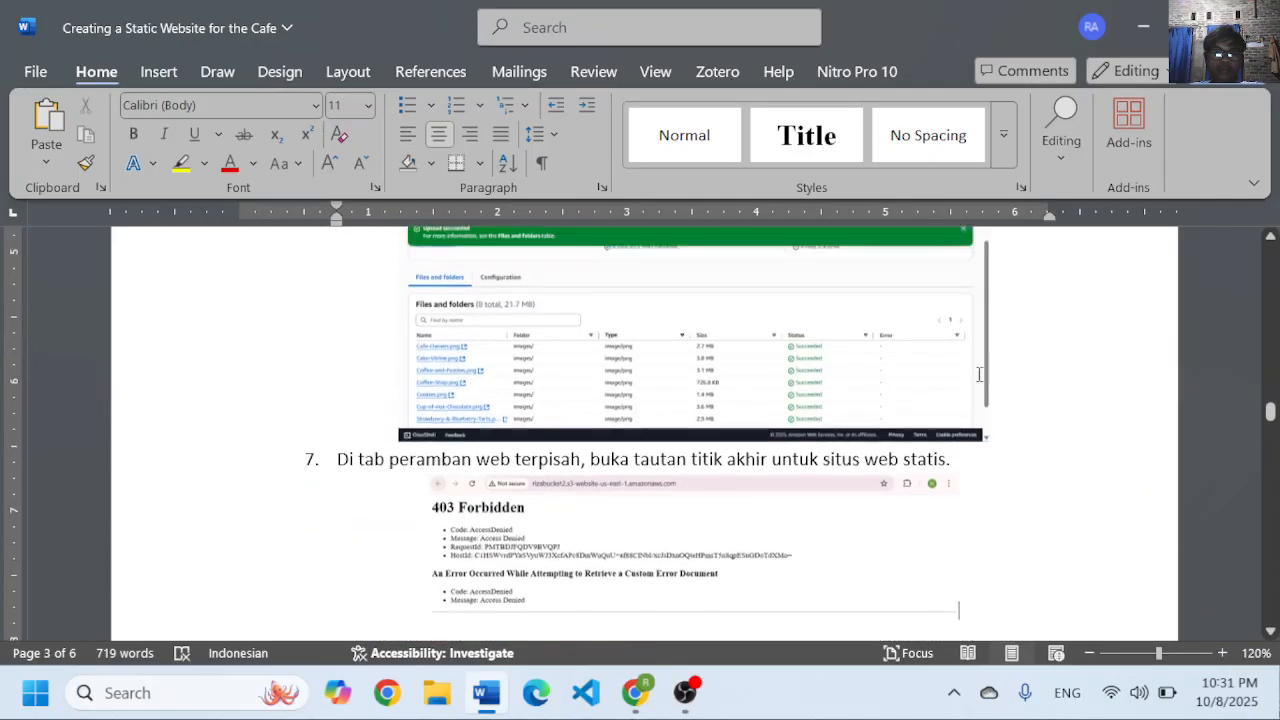
{"action": "scroll", "coordinate": [984, 427], "scroll_direction": "down", "scroll_amount": 15}
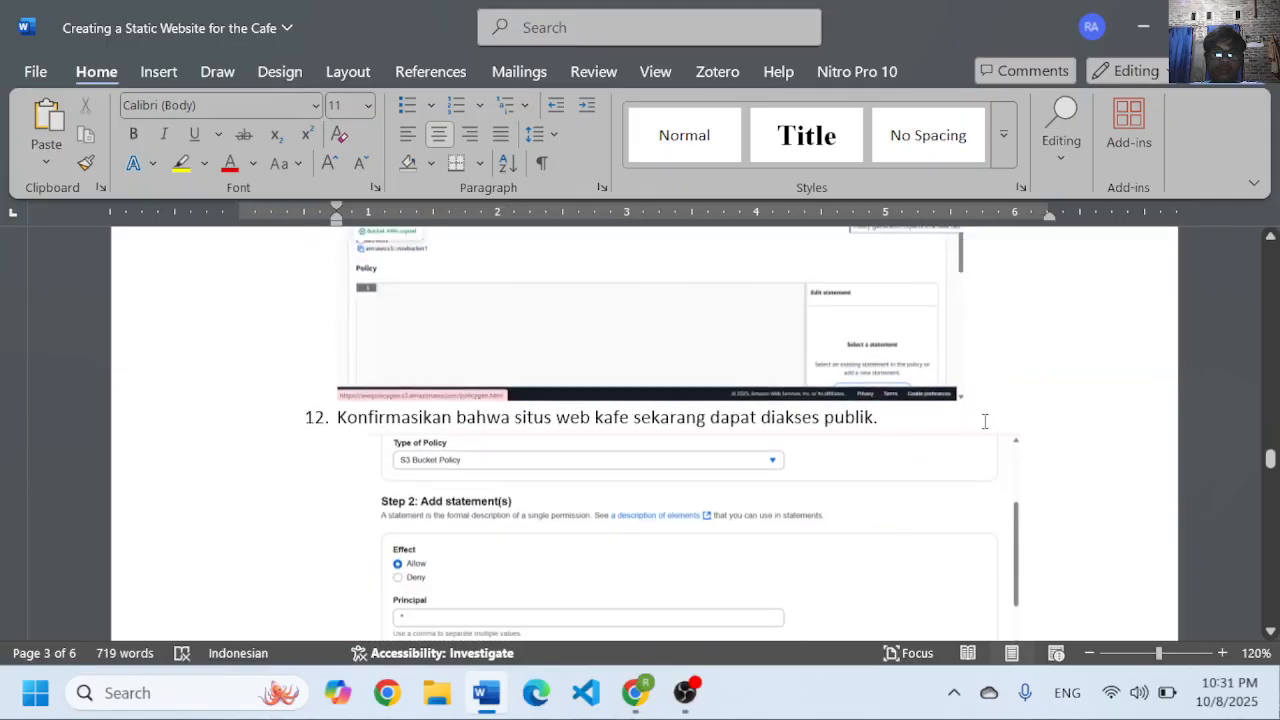
{"action": "scroll", "coordinate": [988, 424], "scroll_direction": "down", "scroll_amount": 3}
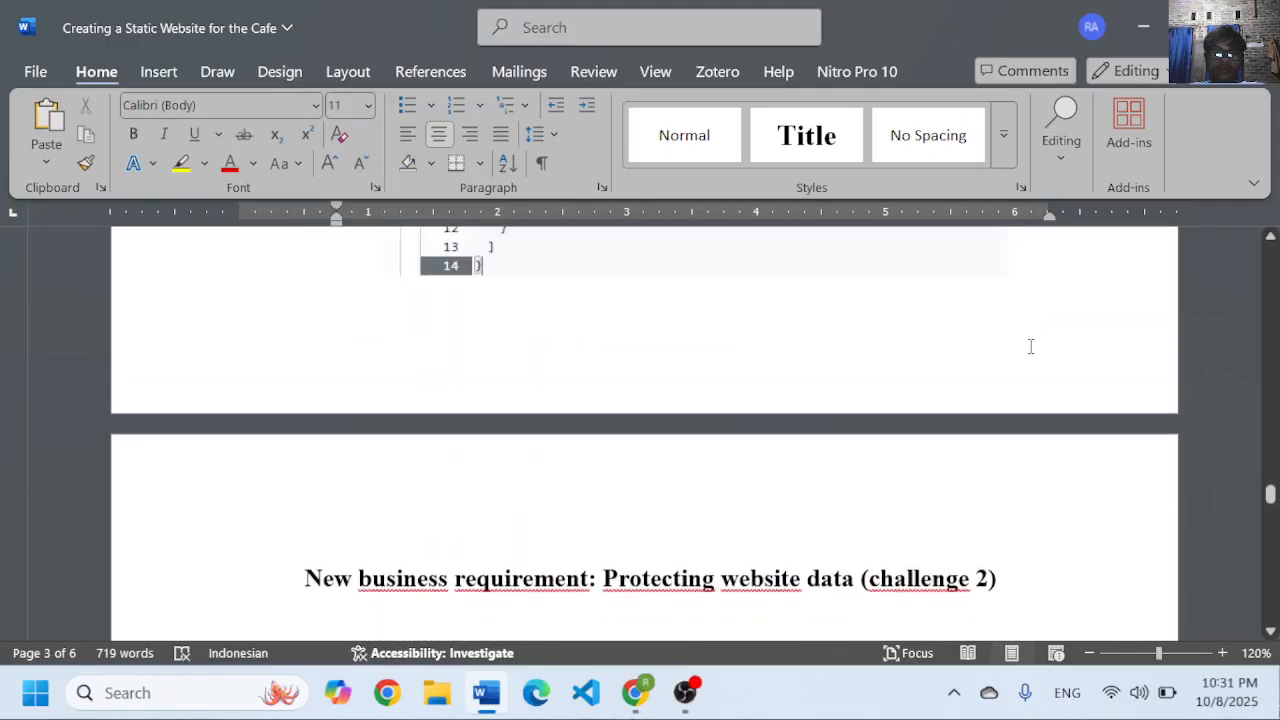
{"action": "scroll", "coordinate": [1028, 345], "scroll_direction": "up", "scroll_amount": 1}
{"action": "scroll", "coordinate": [1028, 345], "scroll_direction": "down", "scroll_amount": 1}
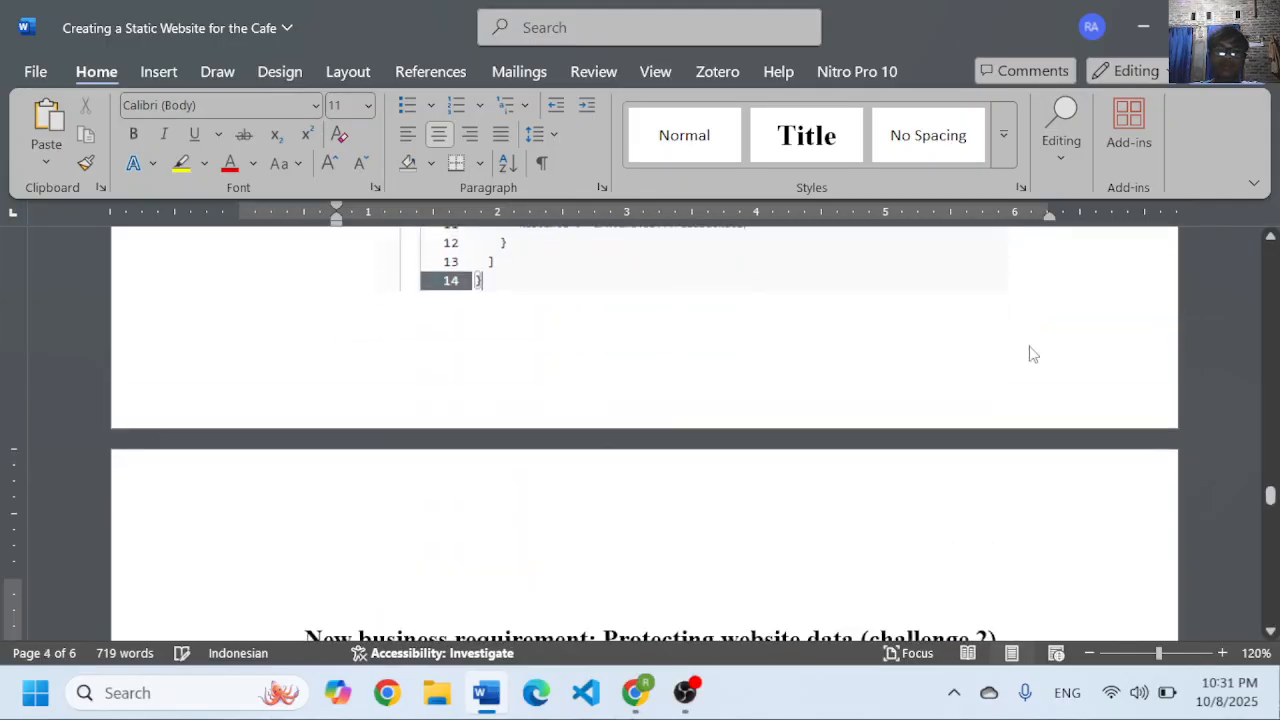
{"action": "key", "text": "ctrl+v"}
{"action": "left_click", "coordinate": [713, 360]}
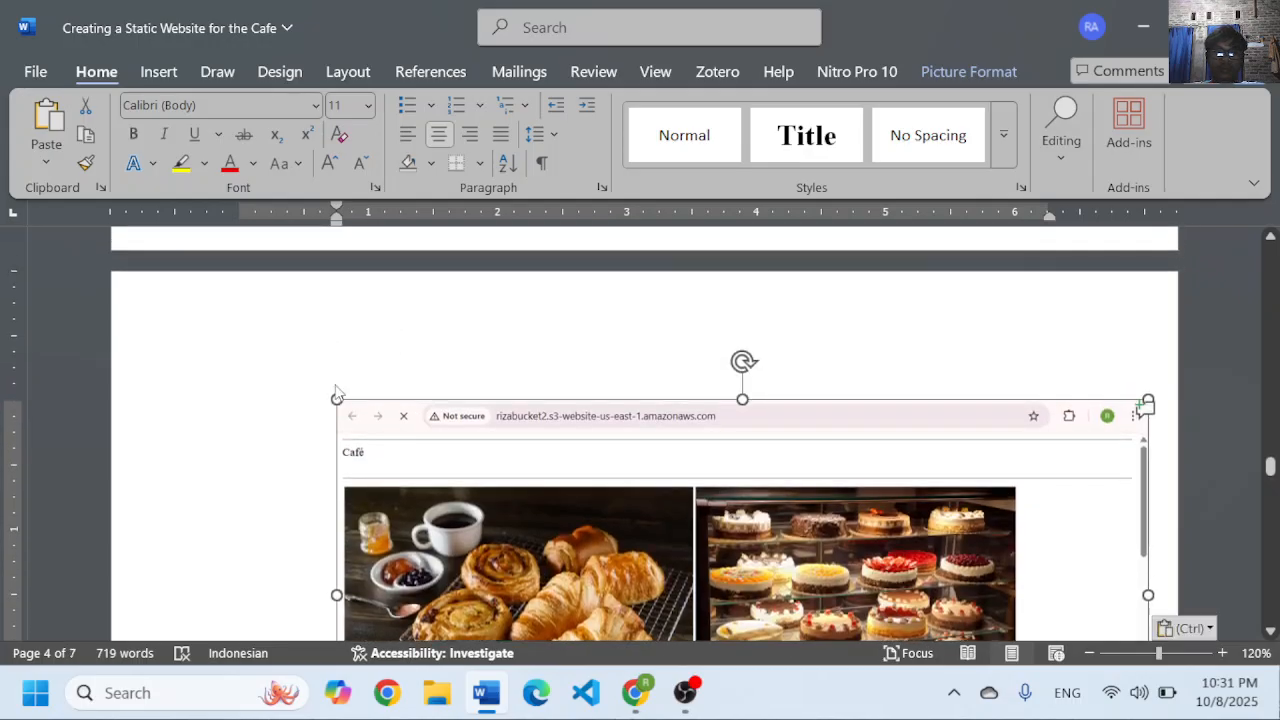
{"action": "scroll", "coordinate": [1030, 346], "scroll_direction": "down", "scroll_amount": 5}
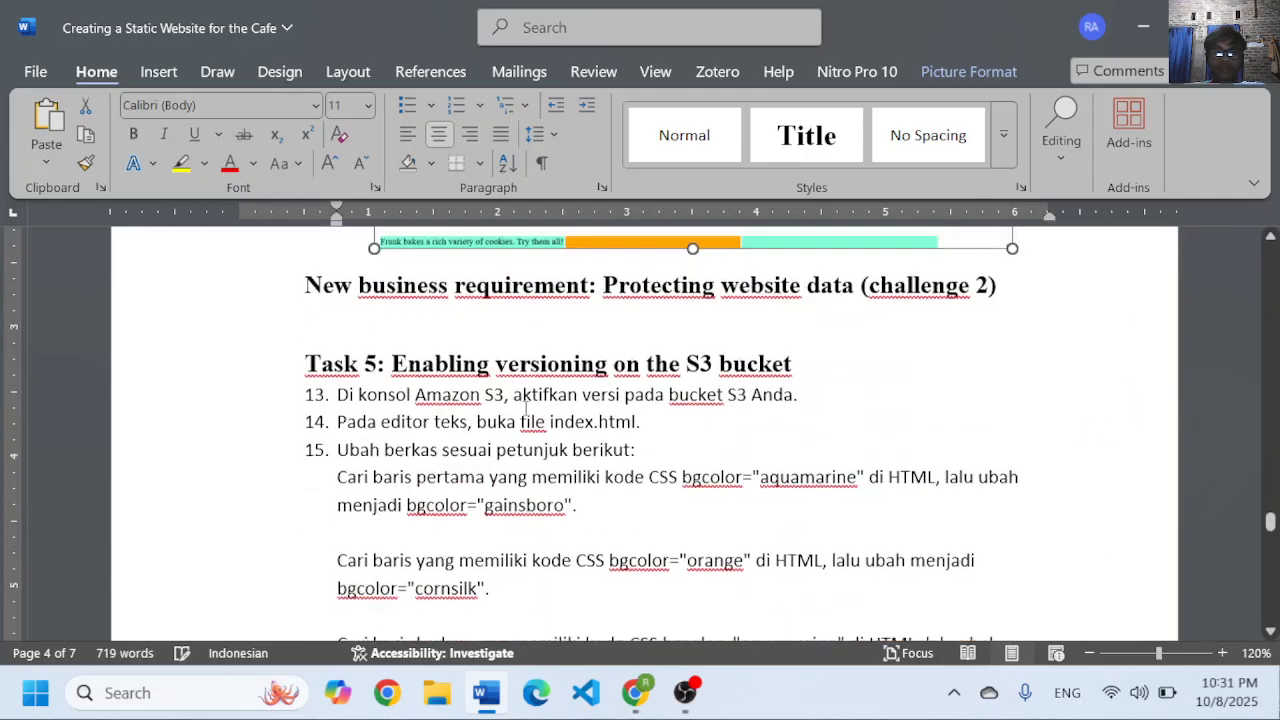
{"action": "scroll", "coordinate": [1030, 346], "scroll_direction": "up", "scroll_amount": 1}
{"action": "left_click", "coordinate": [1030, 346]}
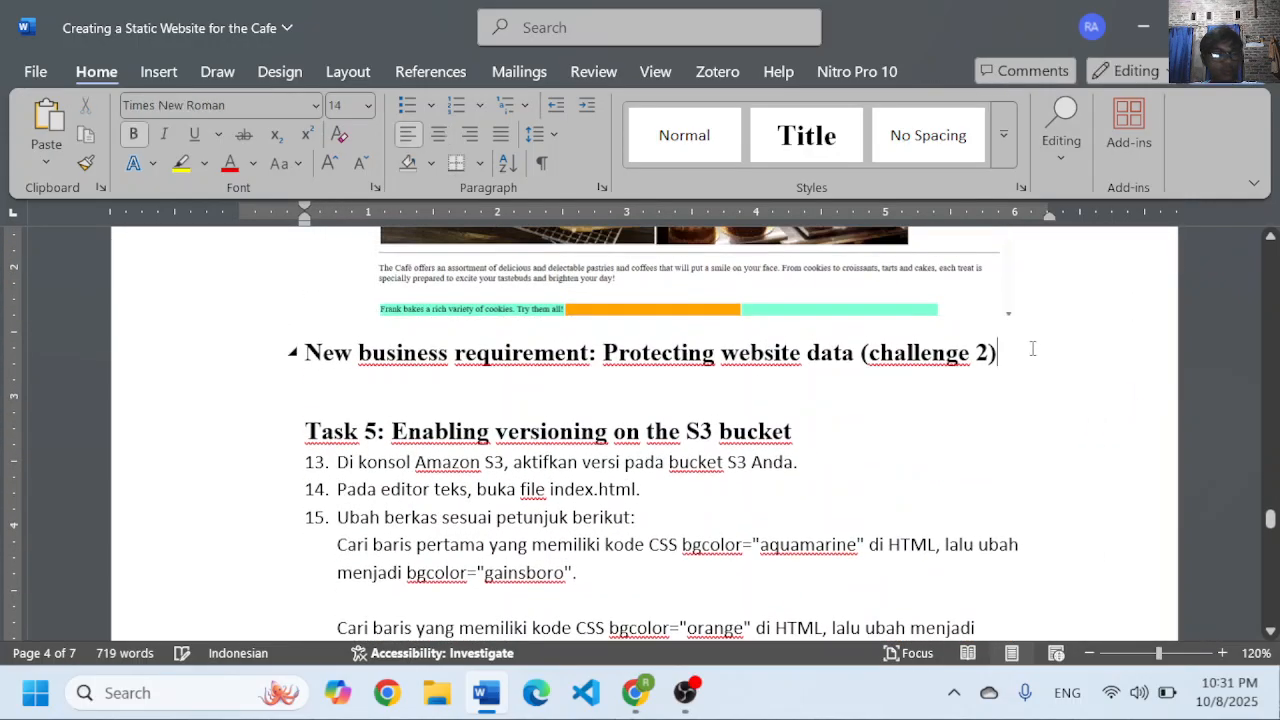
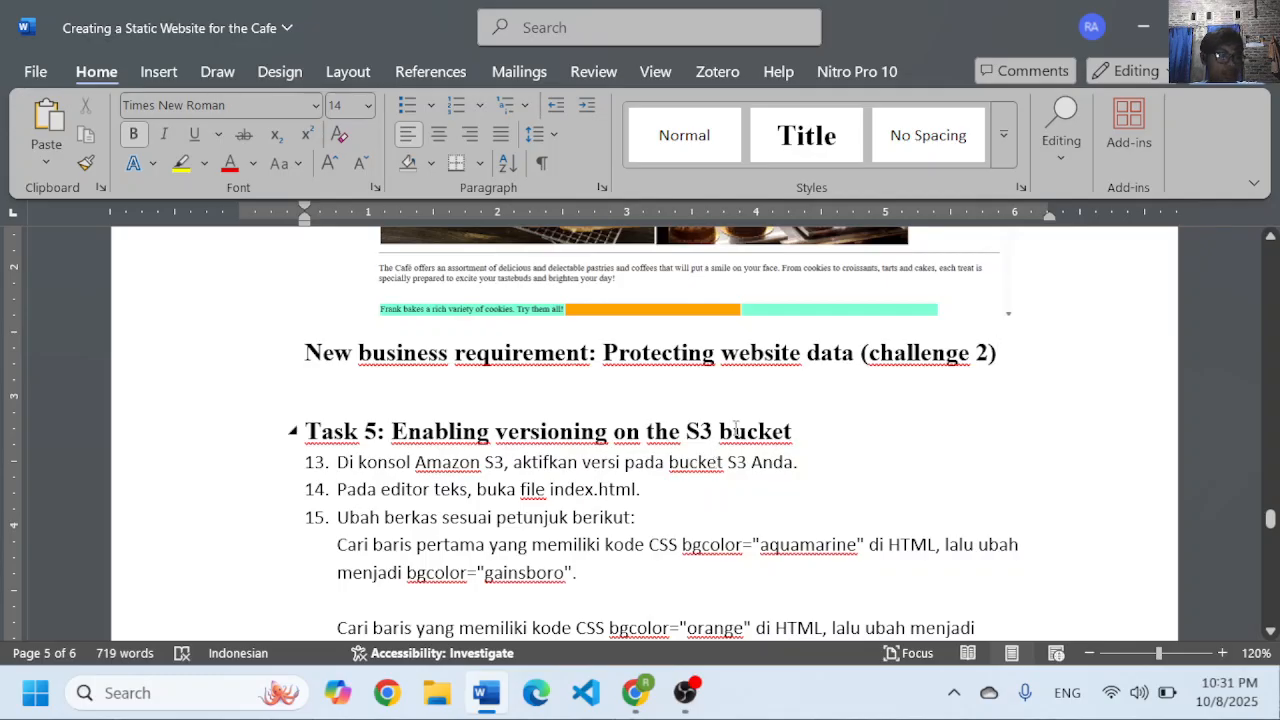
- Return to Chrome, set Bucket Versioning to Enable in the rizabucket2 properties, and save the changes
{"action": "left_click", "coordinate": [636, 693]}
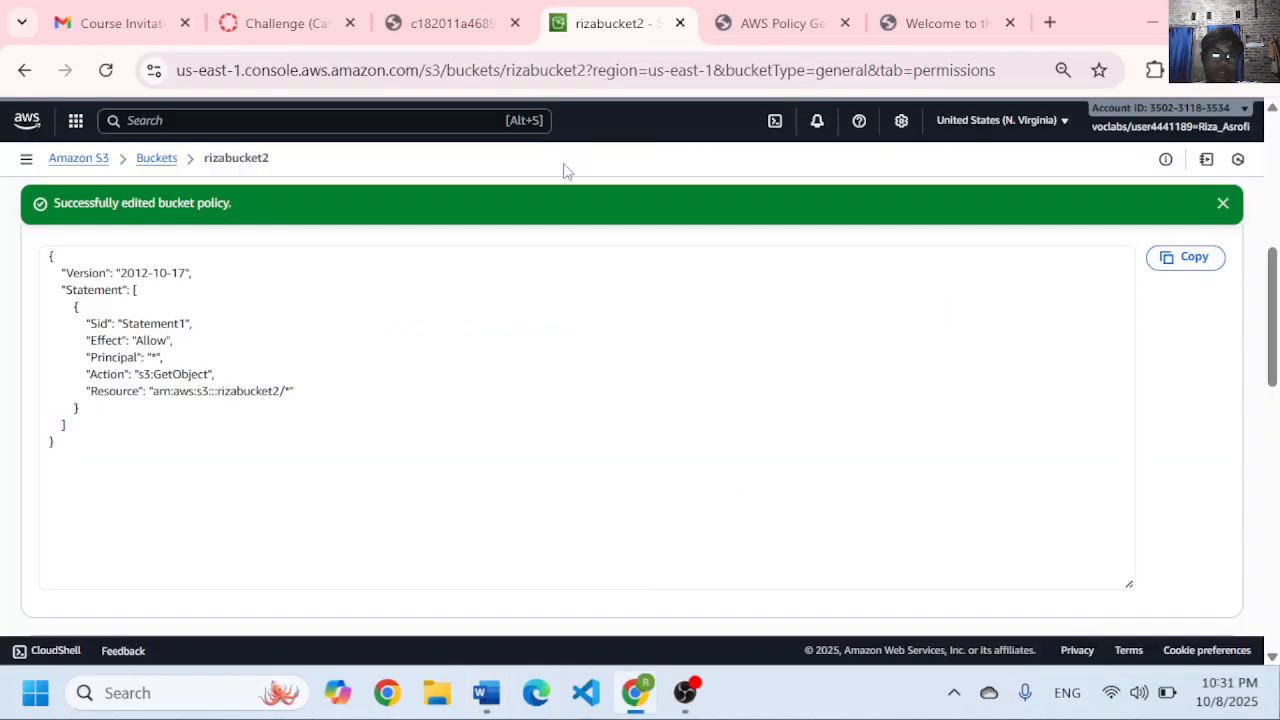
{"action": "scroll", "coordinate": [546, 308], "scroll_direction": "up", "scroll_amount": 10}
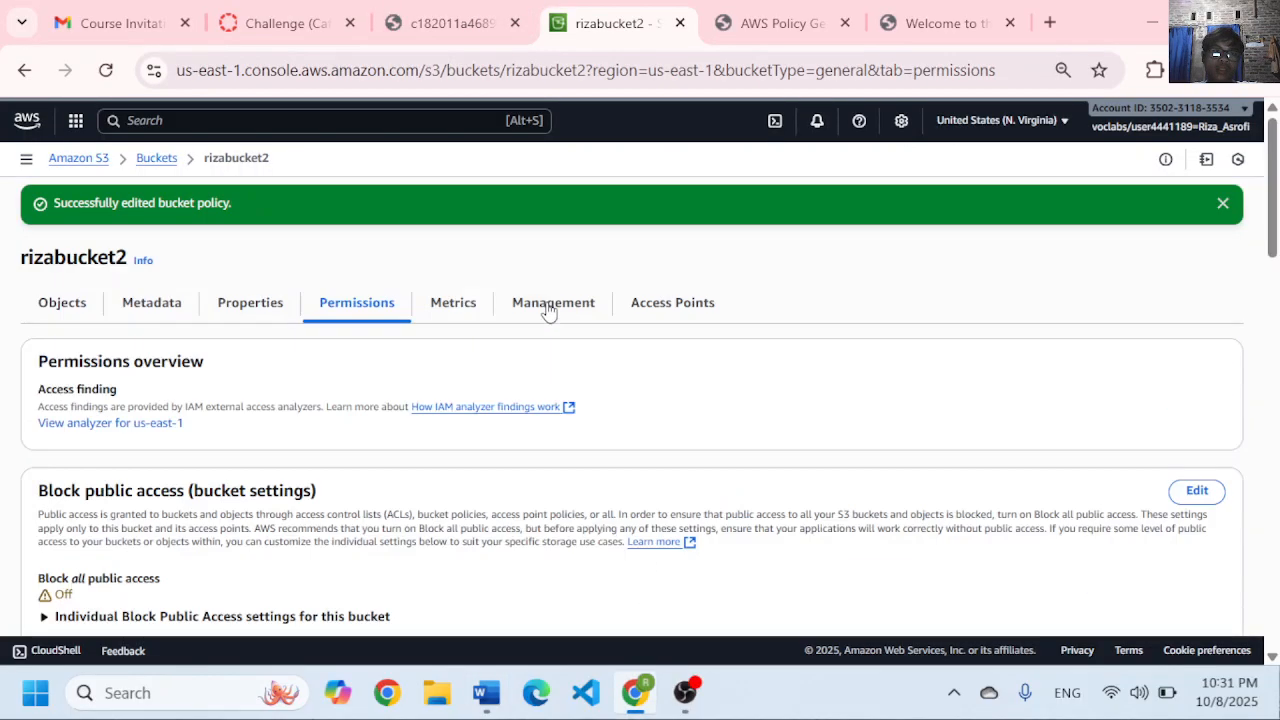
{"action": "left_click", "coordinate": [265, 305]}
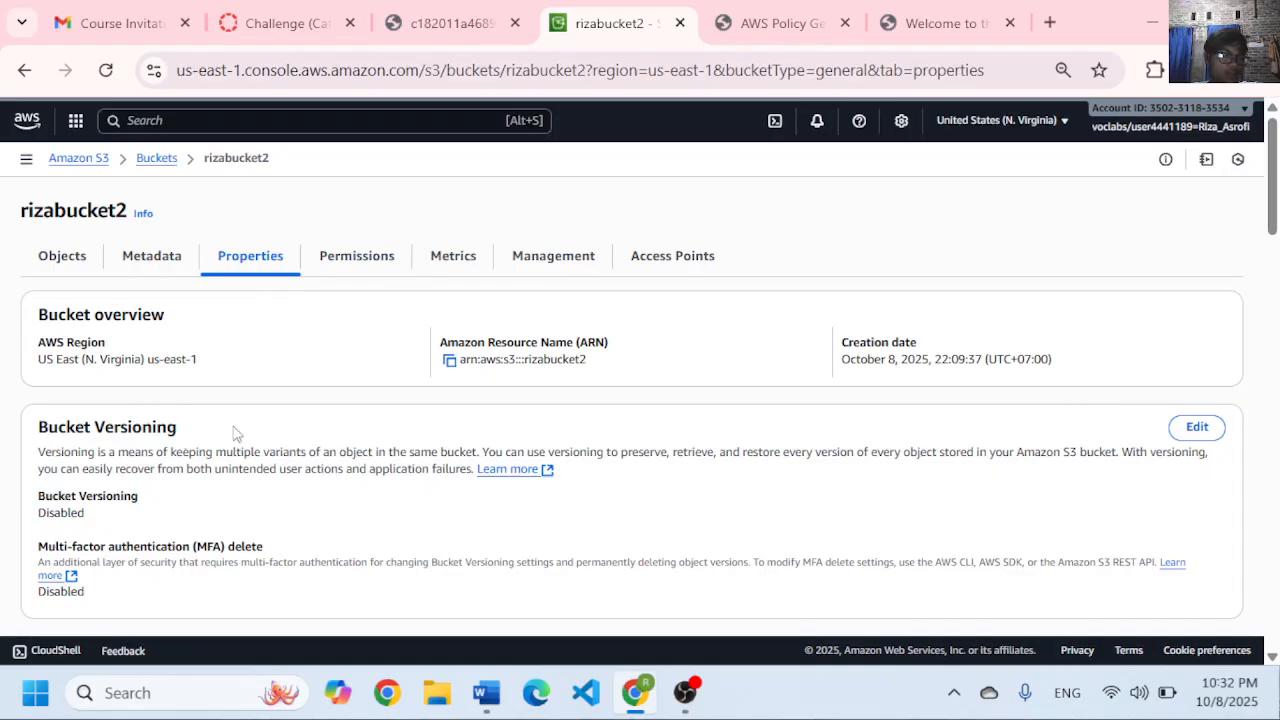
{"action": "left_click", "coordinate": [1195, 428]}
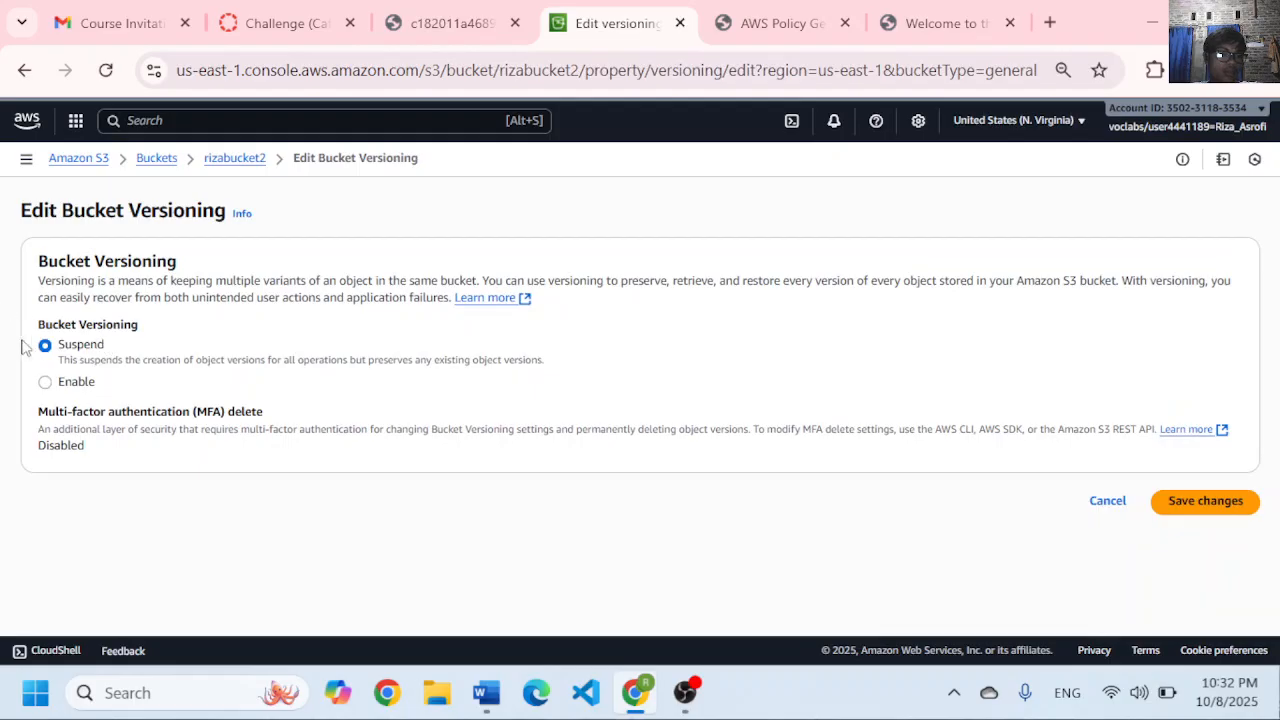
{"action": "left_click", "coordinate": [60, 382]}
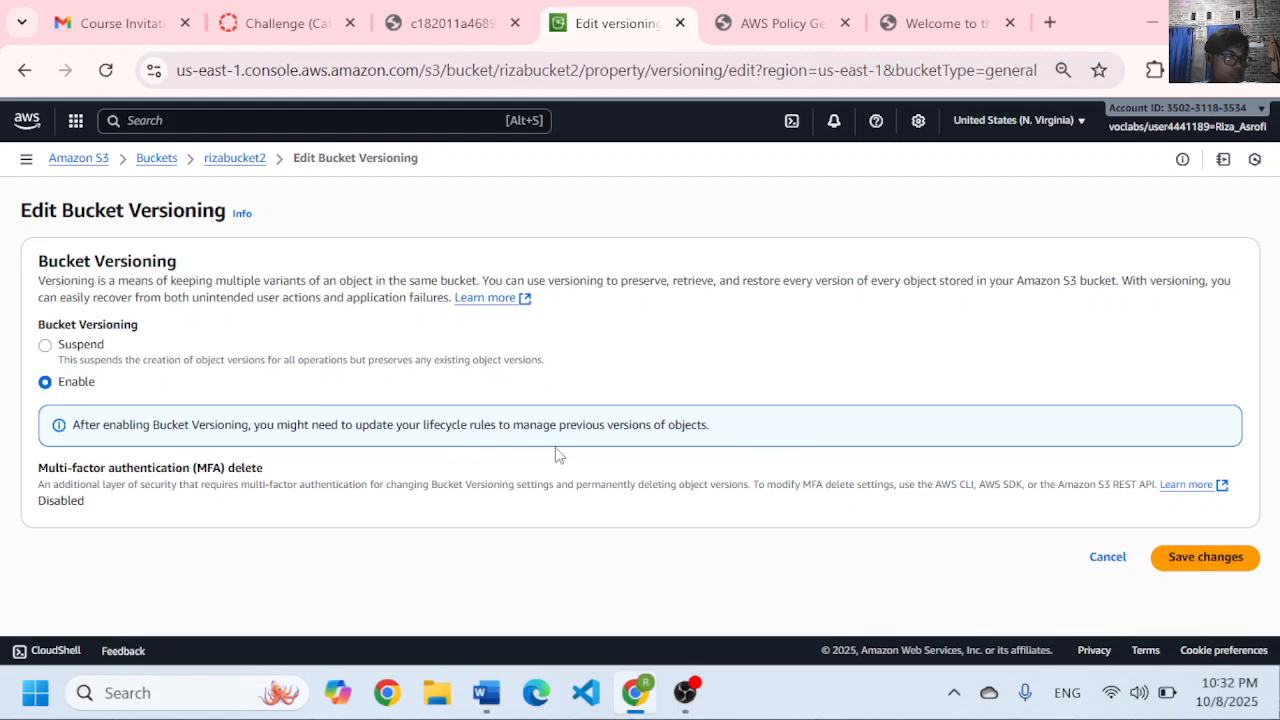
{"action": "left_click", "coordinate": [1190, 557]}
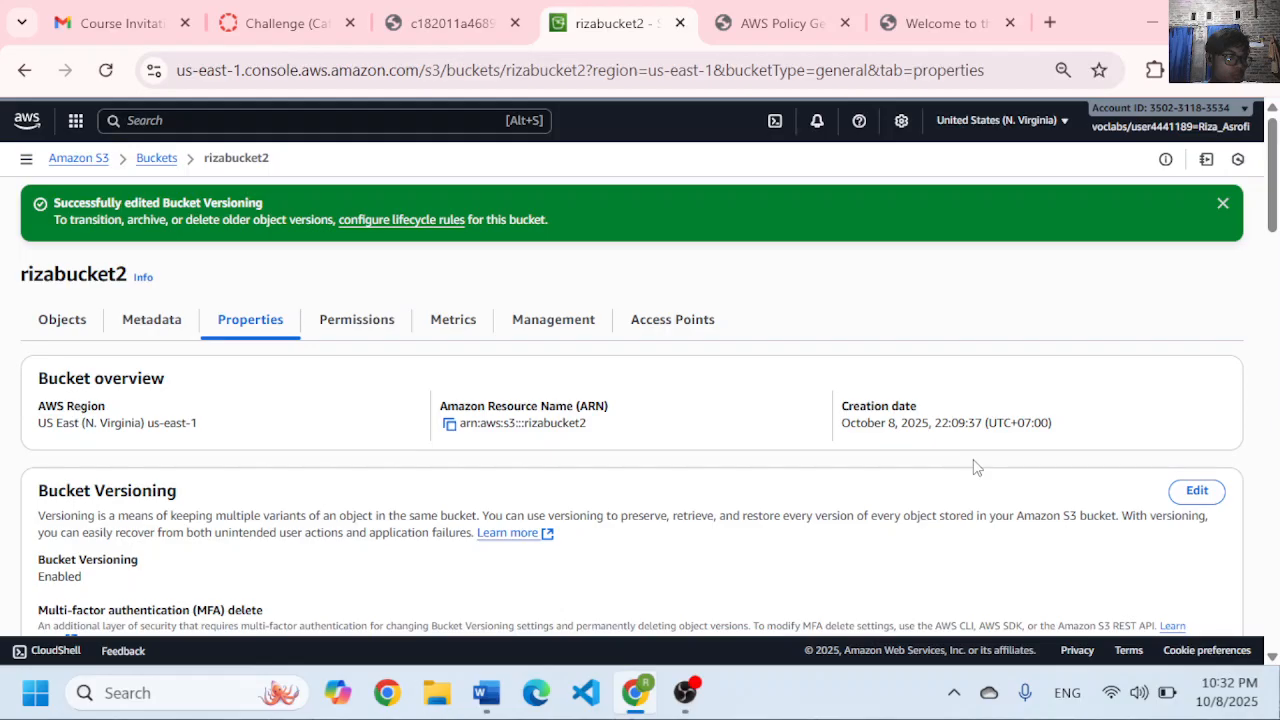
{"action": "scroll", "coordinate": [204, 367], "scroll_direction": "down", "scroll_amount": 1}
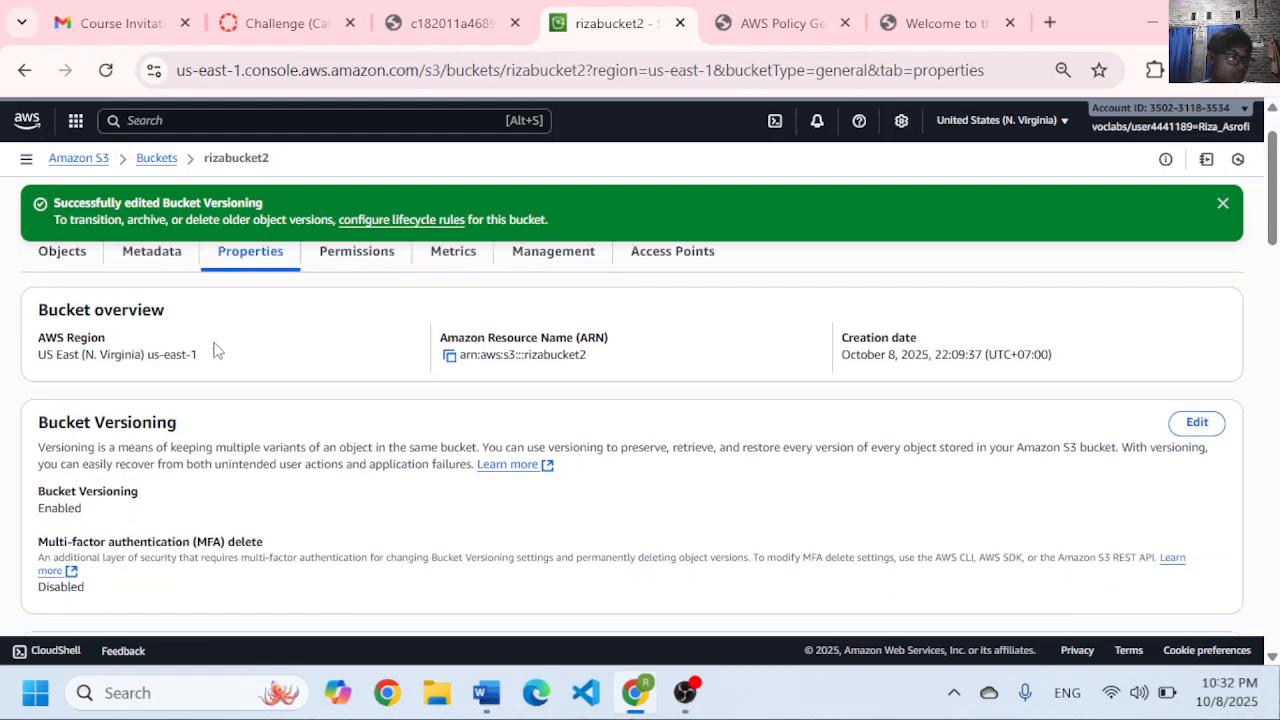
- Switch to the Challenge (Cafe) lab page and read the instruction about opening index.html in a text editor
{"action": "left_click", "coordinate": [449, 22]}
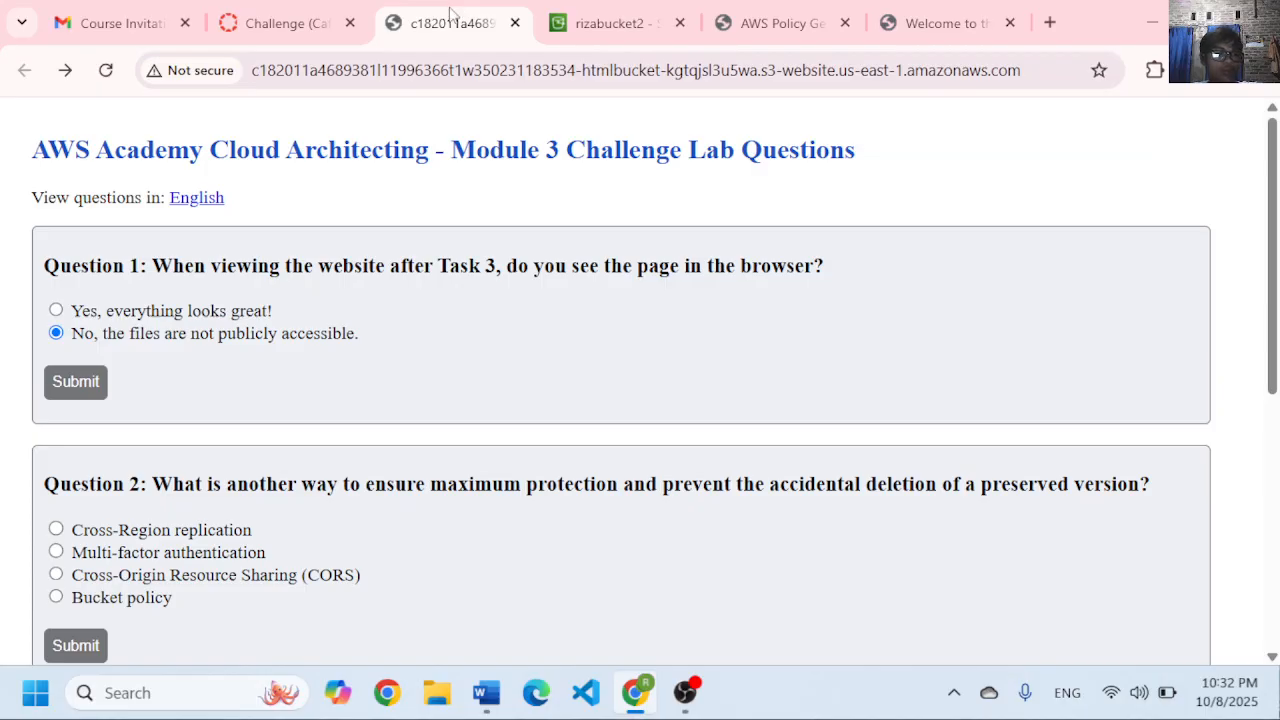
{"action": "left_click", "coordinate": [280, 22]}
{"action": "scroll", "coordinate": [509, 431], "scroll_direction": "down", "scroll_amount": 2}
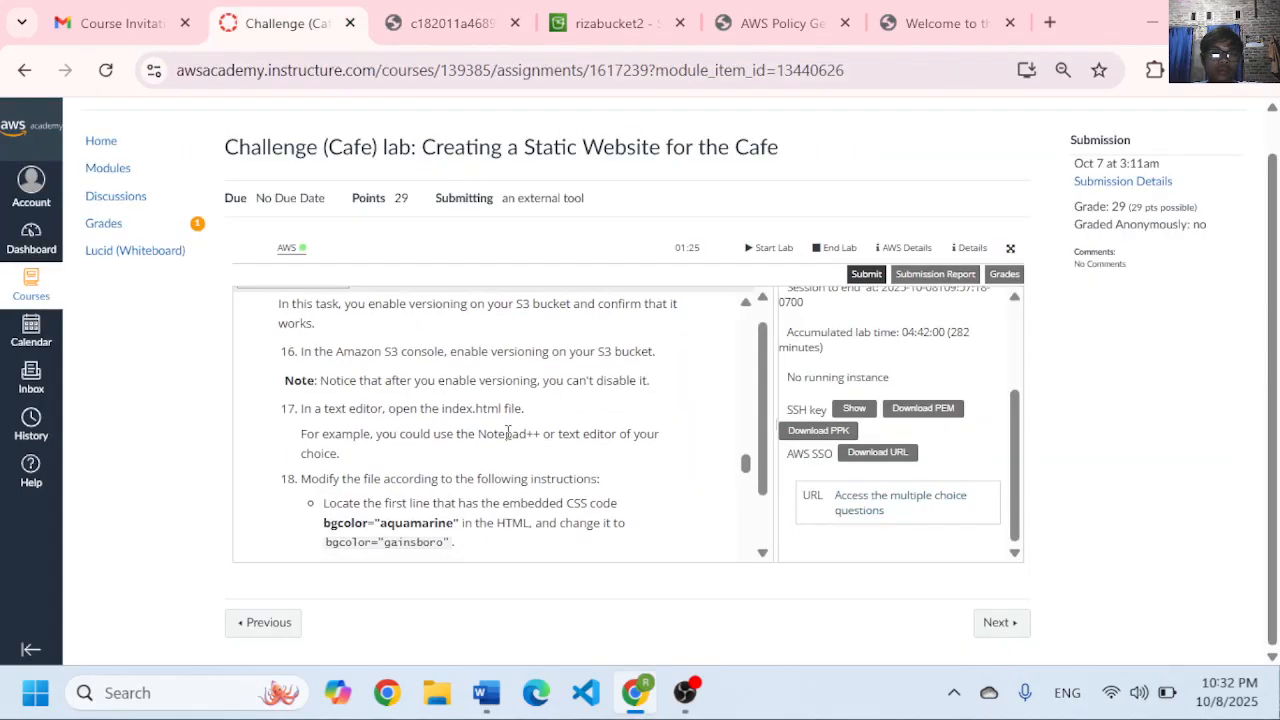
{"action": "scroll", "coordinate": [508, 432], "scroll_direction": "down", "scroll_amount": 1}
{"action": "left_click_drag", "start_coordinate": [301, 400], "coordinate": [481, 447]}
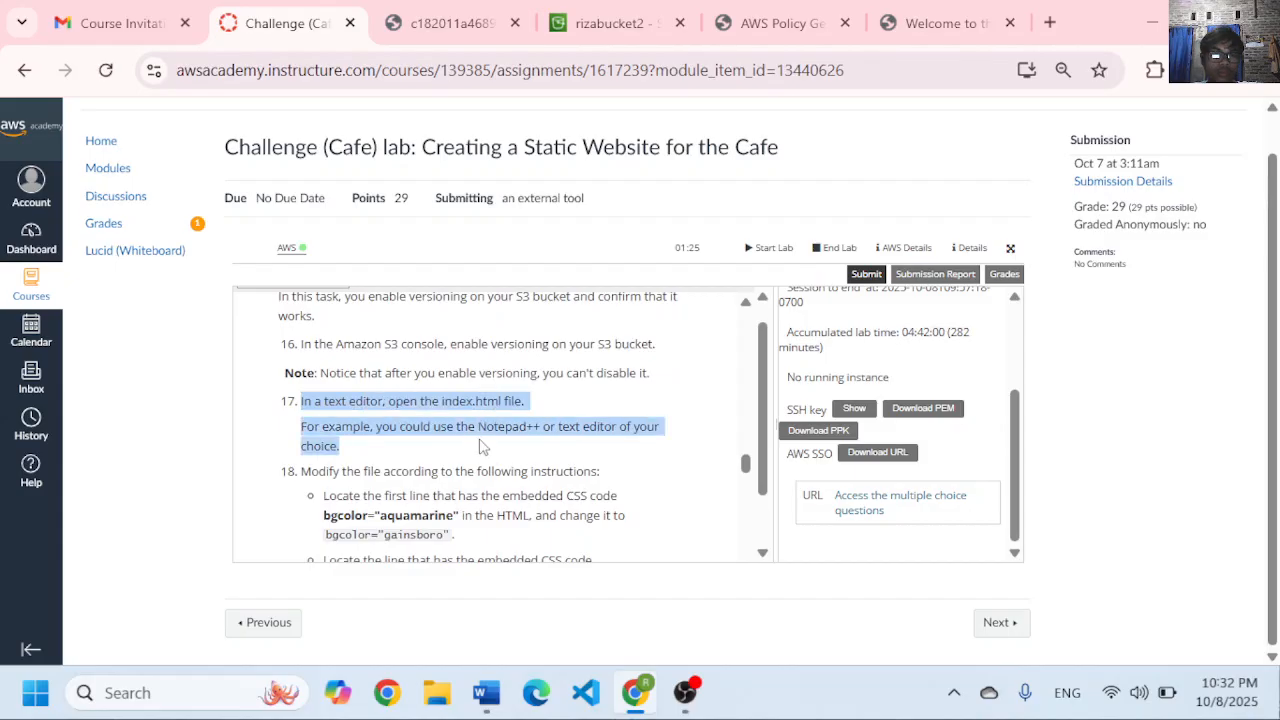
{"action": "left_click", "coordinate": [455, 401]}
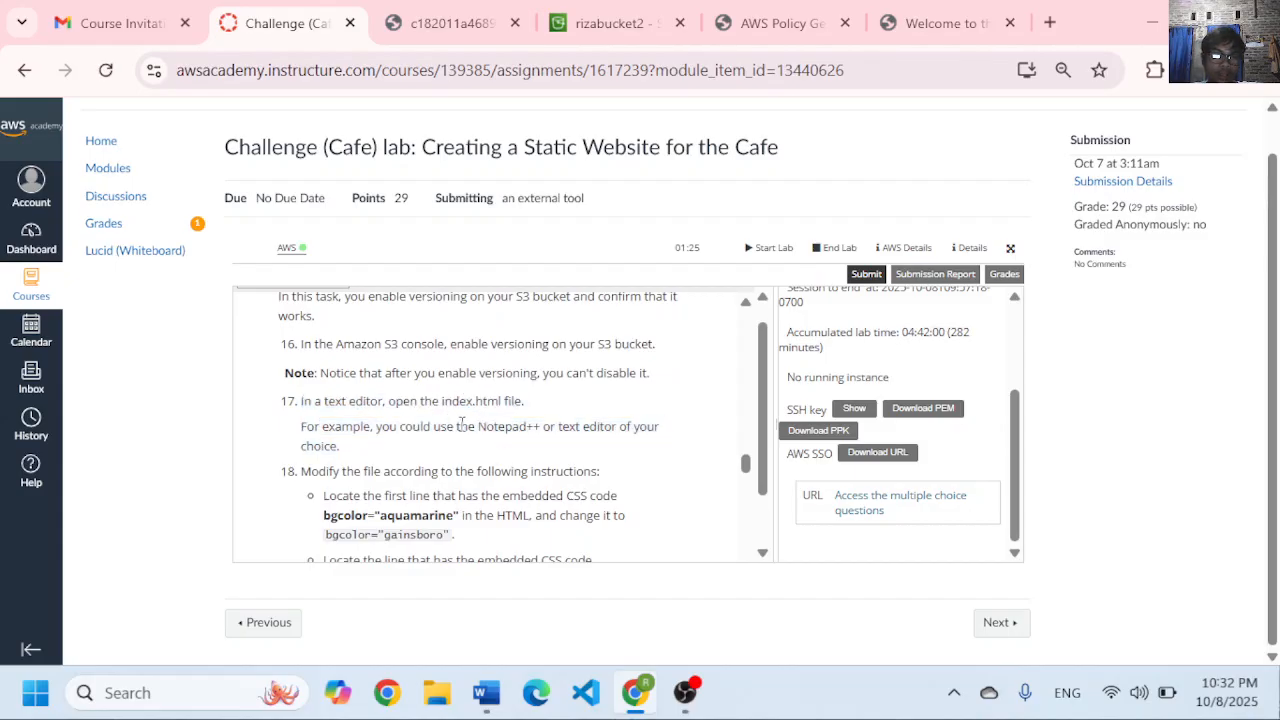
{"action": "scroll", "coordinate": [462, 423], "scroll_direction": "down", "scroll_amount": 1}
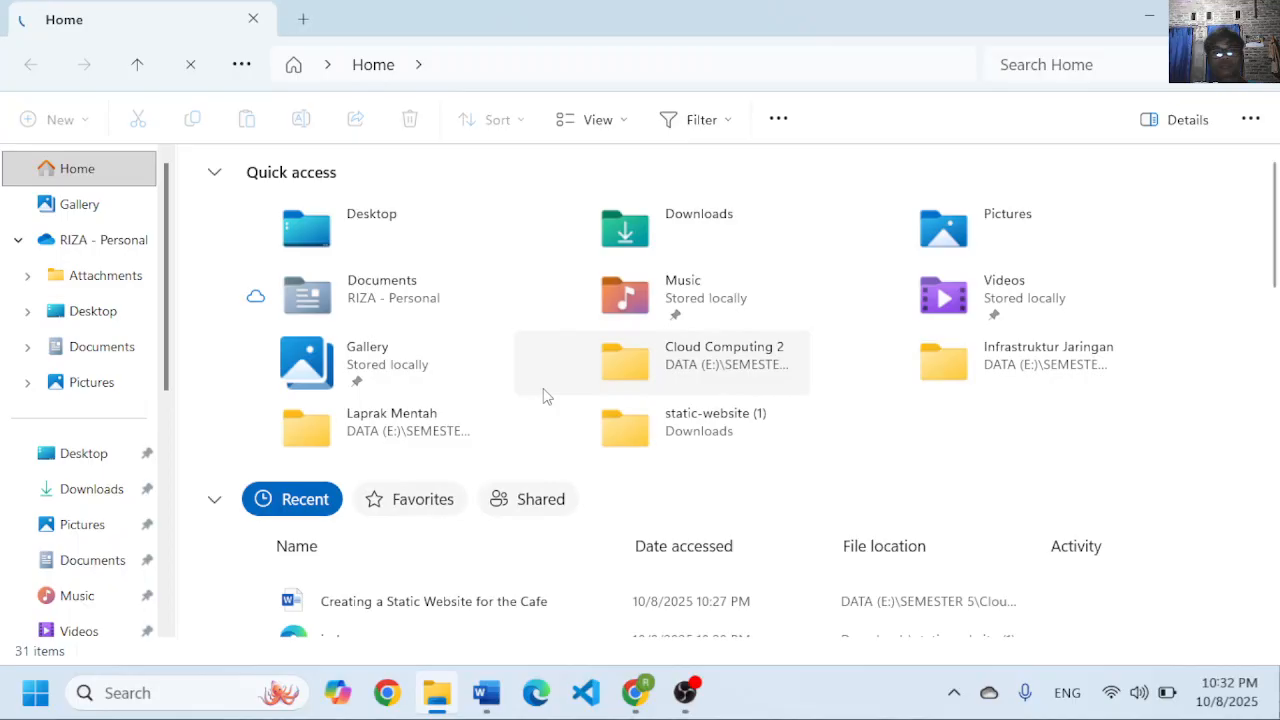
- Try to open the recent index file from File Explorer's Home page, and close the browser window it opens in
{"action": "scroll", "coordinate": [410, 413], "scroll_direction": "down", "scroll_amount": 2}
{"action": "left_click", "coordinate": [408, 412]}
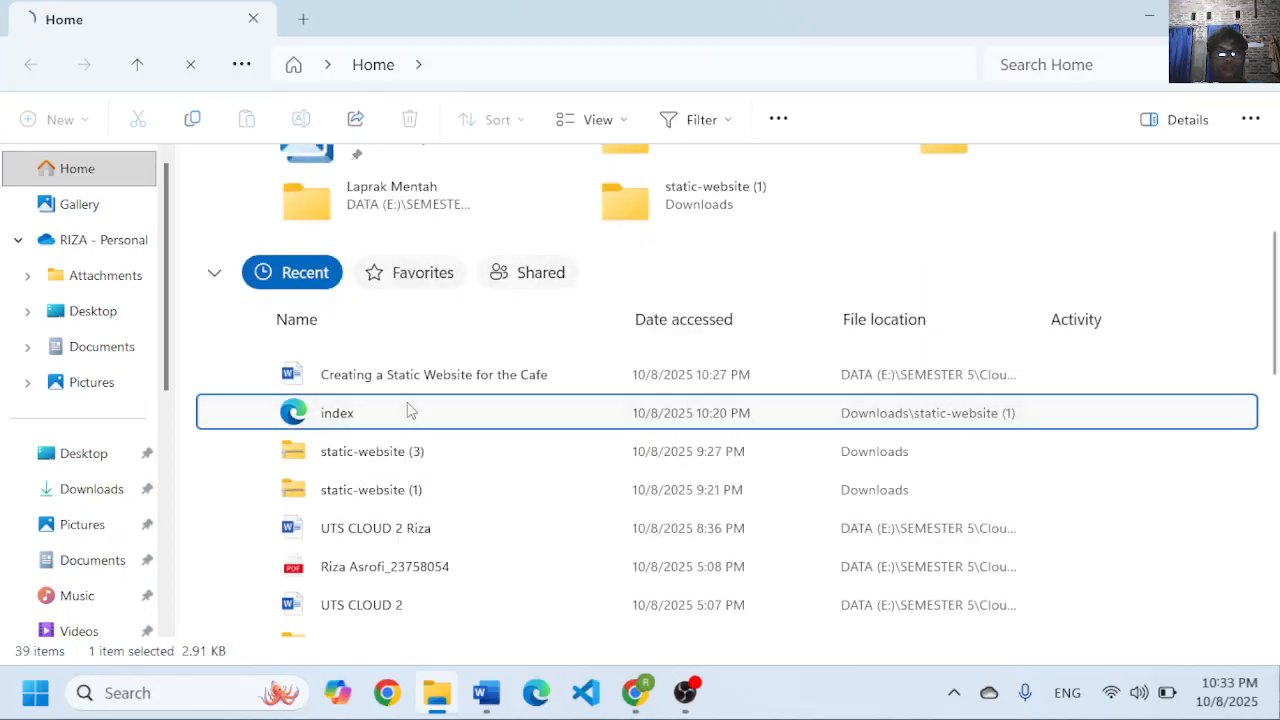
{"action": "double_click", "coordinate": [408, 412]}
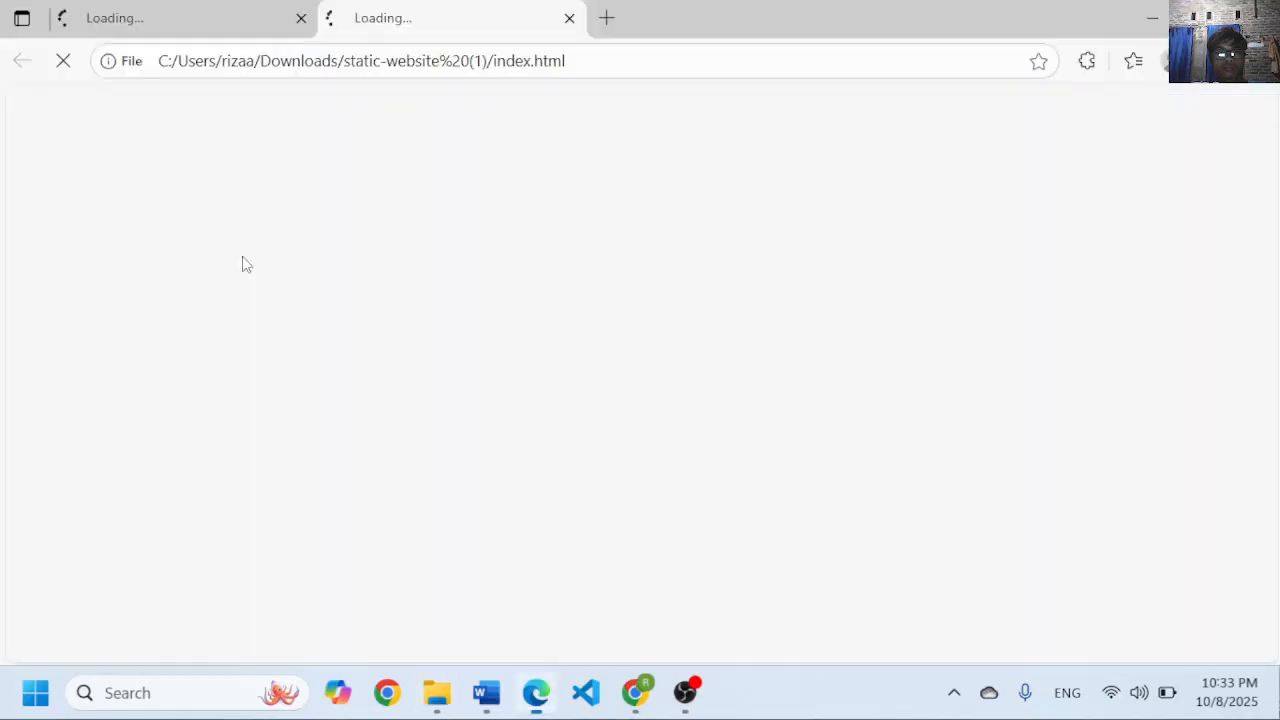
{"action": "left_click", "coordinate": [1252, 18]}
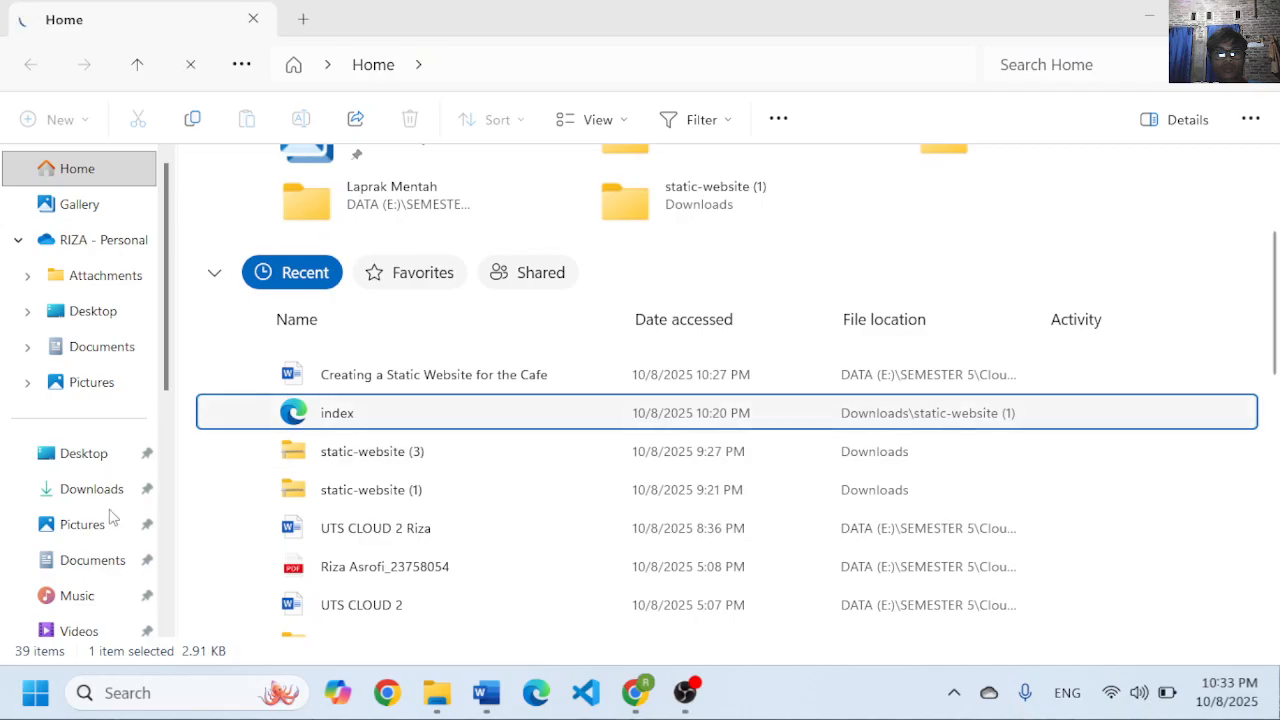
- Browse to the Downloads folder in the user profile on drive C
{"action": "scroll", "coordinate": [110, 517], "scroll_direction": "down", "scroll_amount": 5}
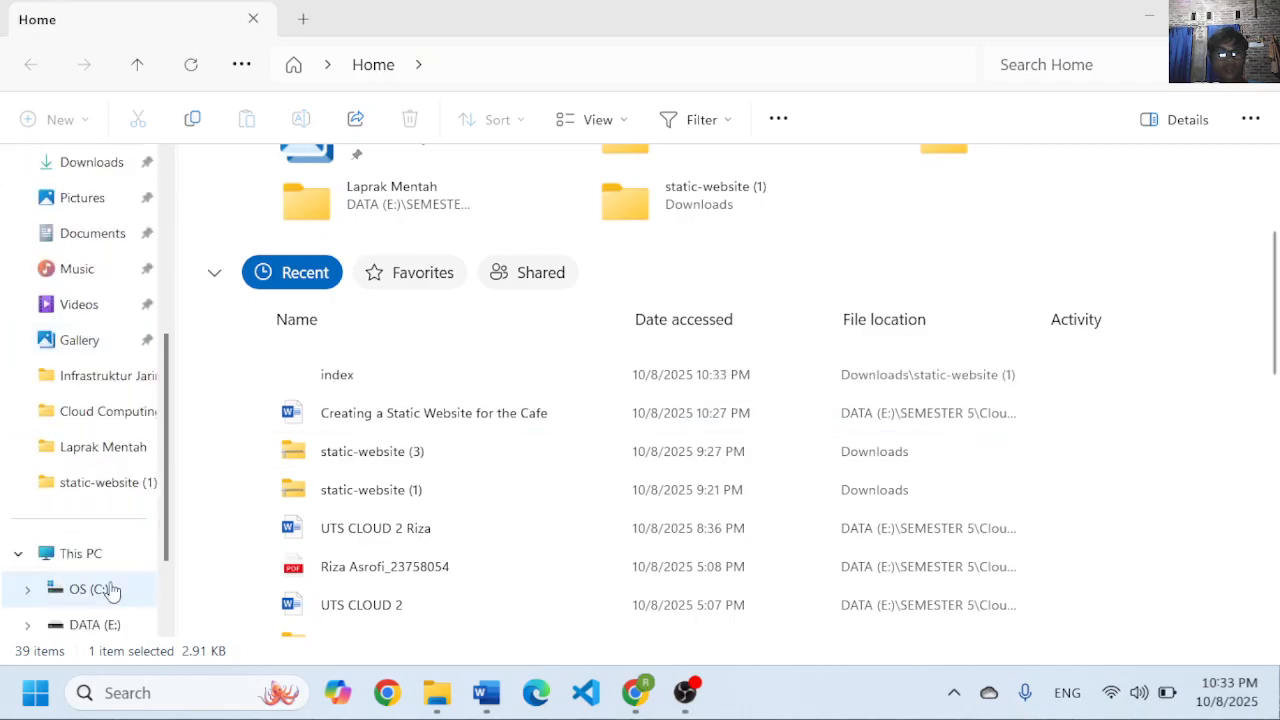
{"action": "left_click", "coordinate": [112, 590]}
{"action": "scroll", "coordinate": [127, 563], "scroll_direction": "down", "scroll_amount": 2}
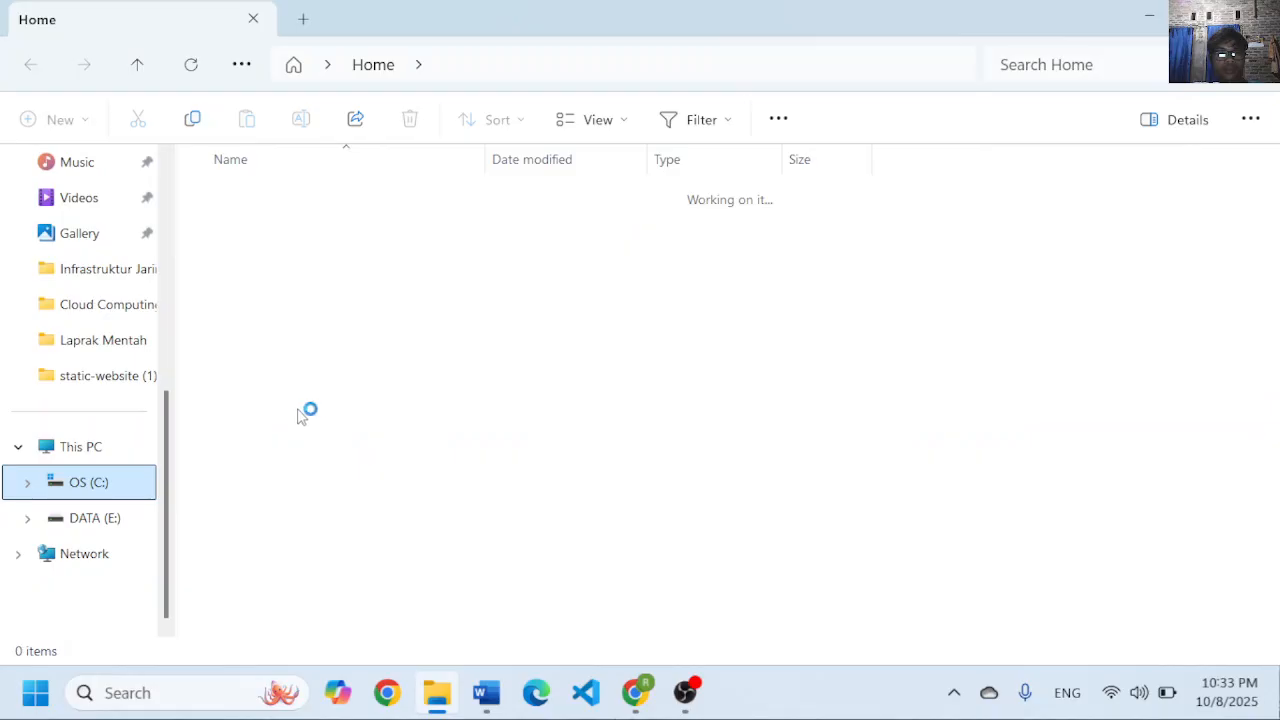
{"action": "scroll", "coordinate": [309, 407], "scroll_direction": "down", "scroll_amount": 1}
{"action": "scroll", "coordinate": [309, 408], "scroll_direction": "down", "scroll_amount": 1}
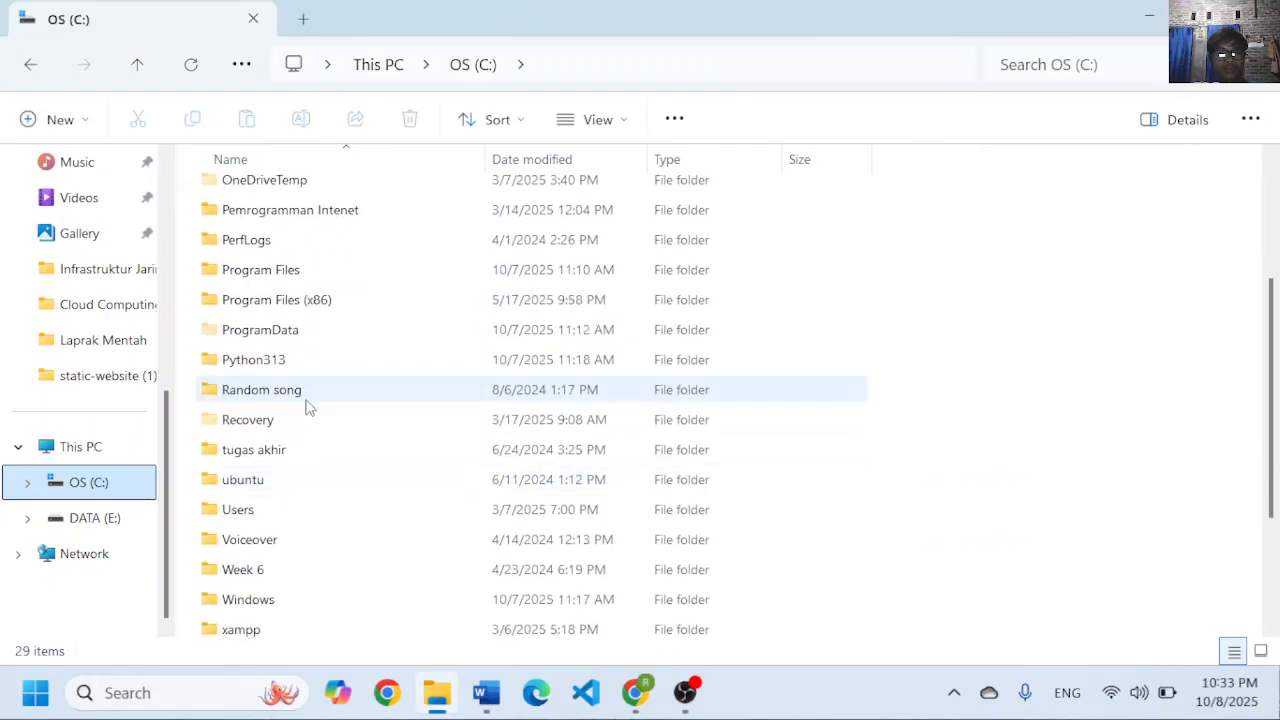
{"action": "scroll", "coordinate": [309, 390], "scroll_direction": "down", "scroll_amount": 2}
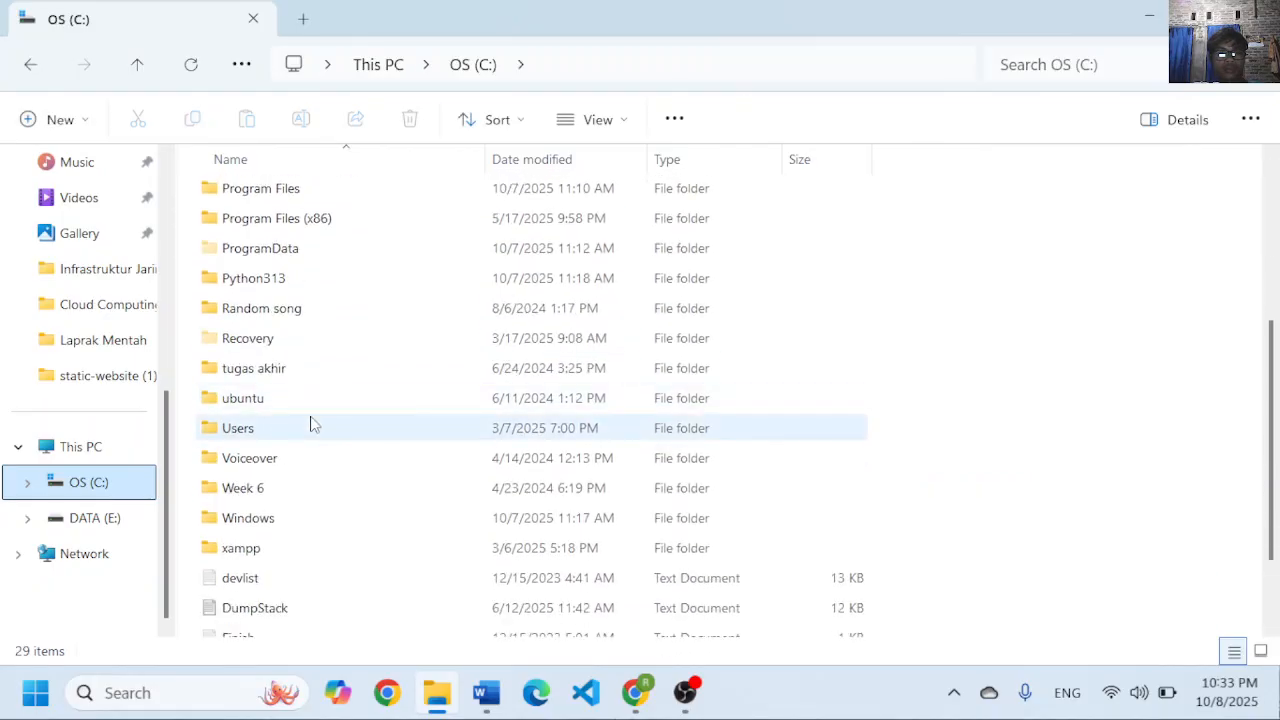
{"action": "double_click", "coordinate": [310, 424]}
{"action": "double_click", "coordinate": [326, 258]}
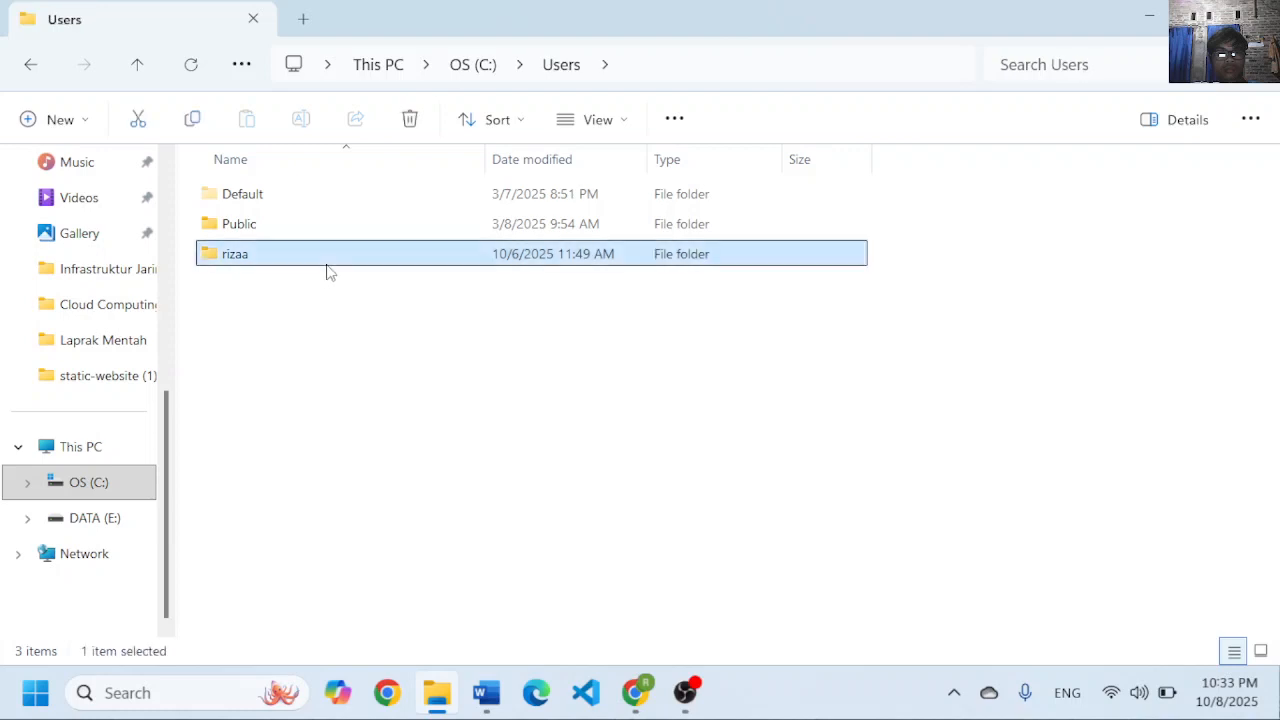
{"action": "scroll", "coordinate": [322, 315], "scroll_direction": "down", "scroll_amount": 1}
{"action": "double_click", "coordinate": [309, 428]}
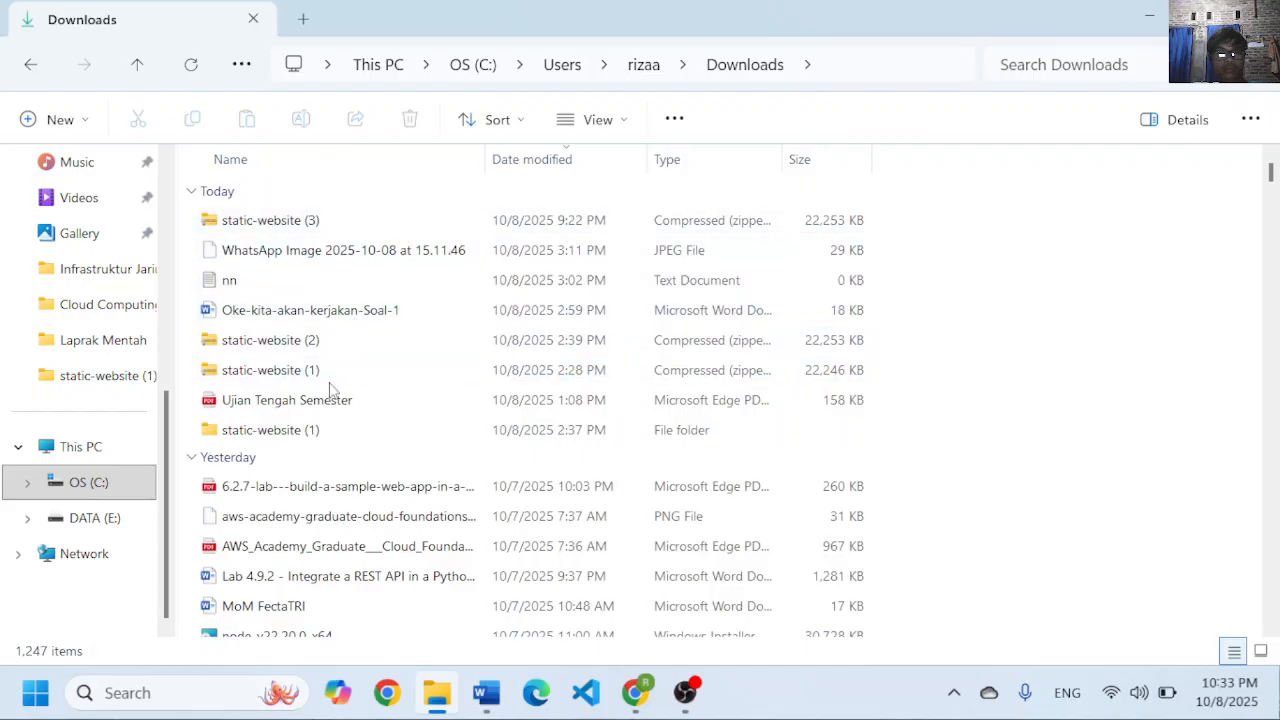
- Look through Downloads for the static website files, and return to the Home page
{"action": "scroll", "coordinate": [350, 265], "scroll_direction": "down", "scroll_amount": 3}
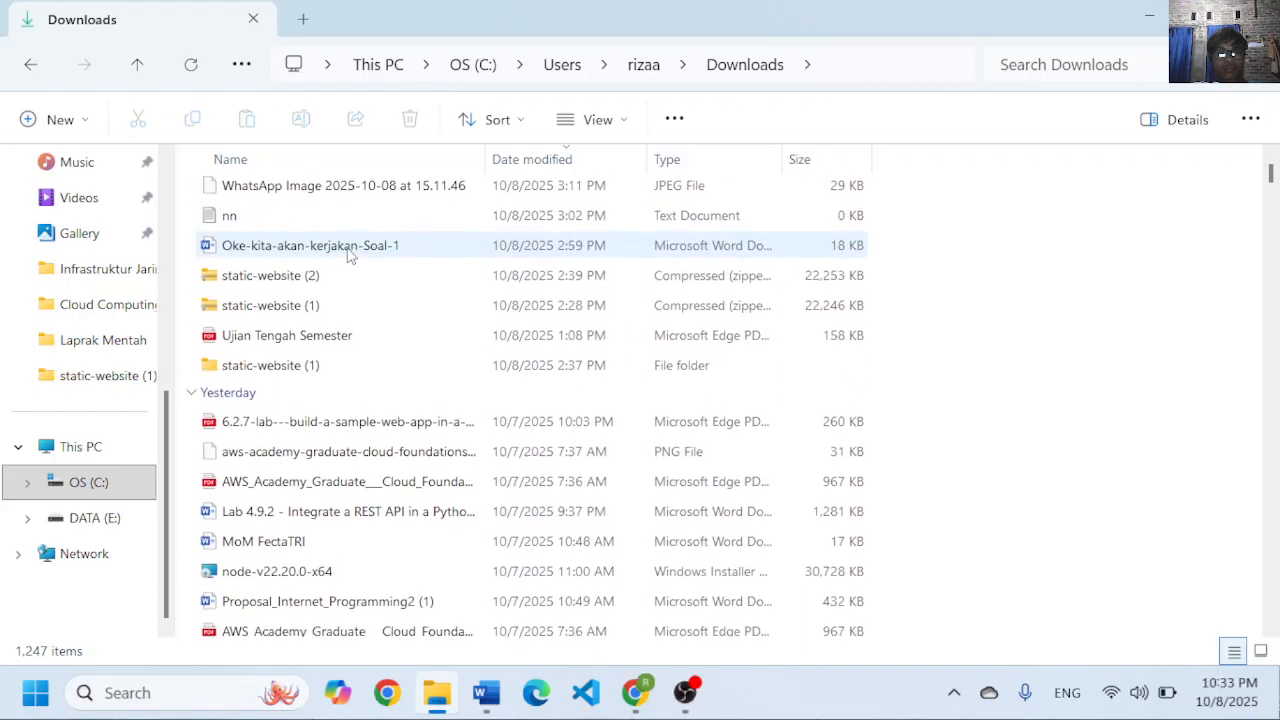
{"action": "scroll", "coordinate": [350, 255], "scroll_direction": "down", "scroll_amount": 2}
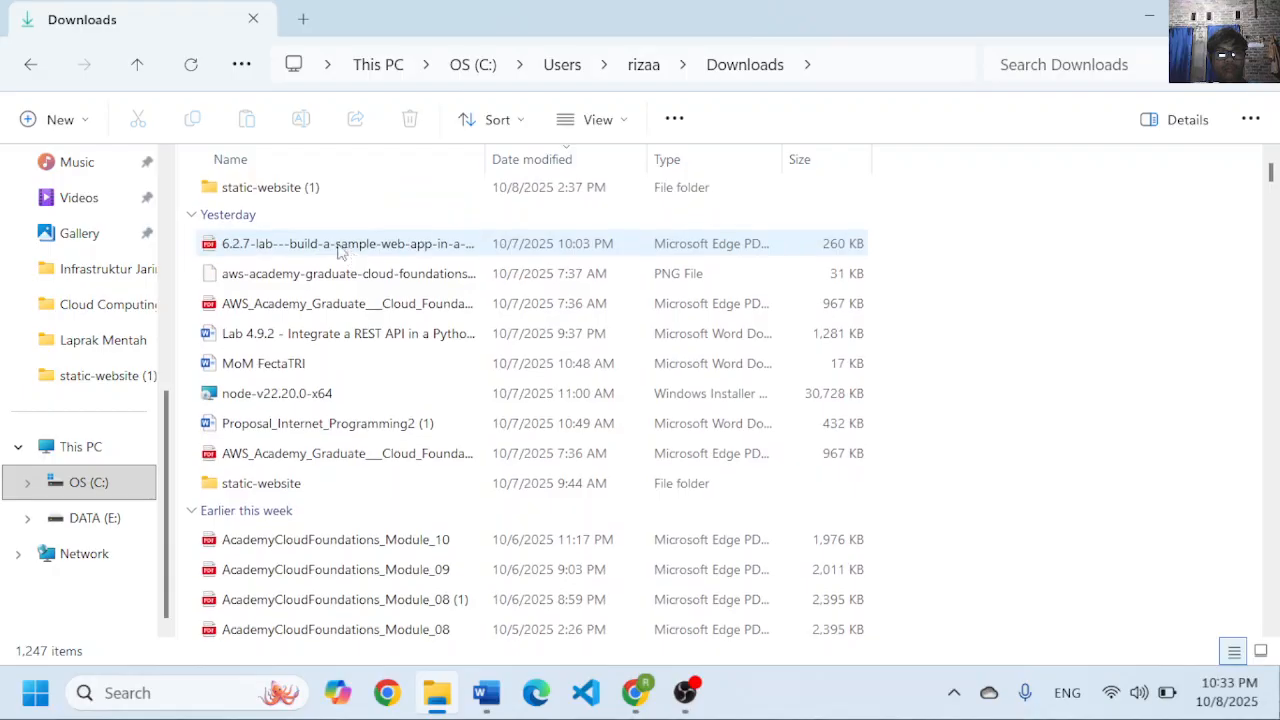
{"action": "scroll", "coordinate": [337, 251], "scroll_direction": "up", "scroll_amount": 5}
{"action": "left_click", "coordinate": [307, 226]}
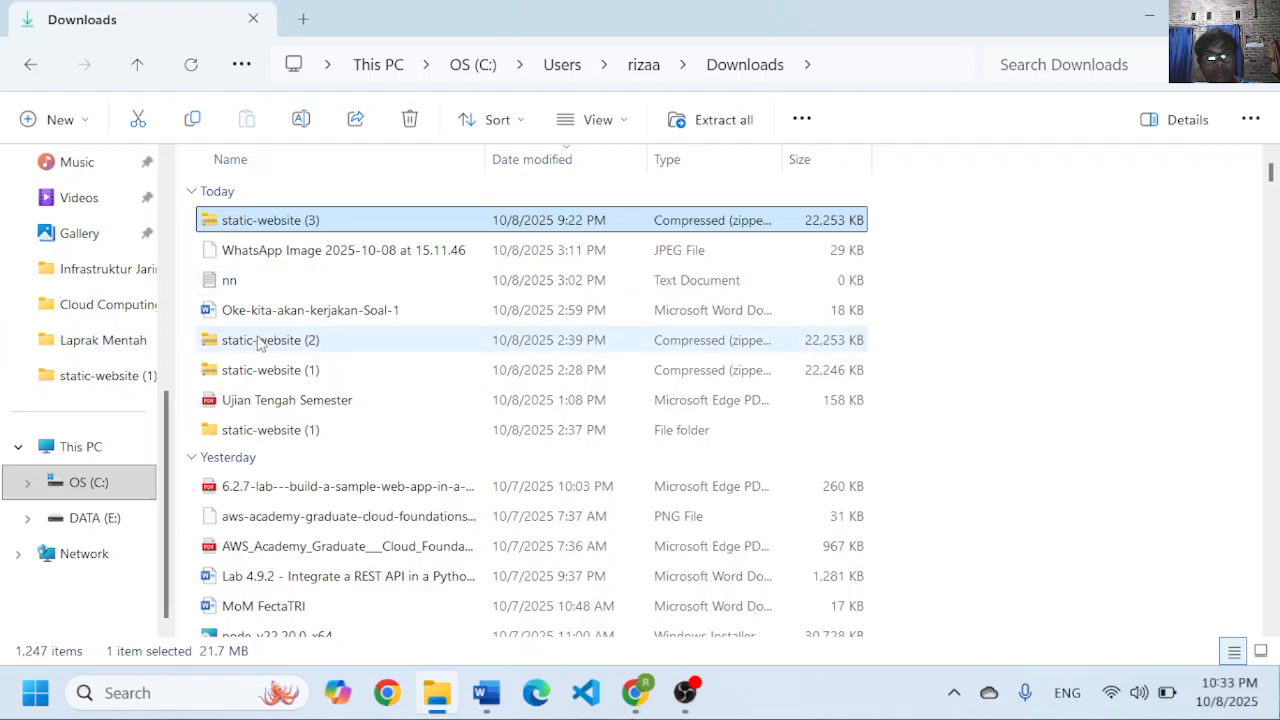
{"action": "scroll", "coordinate": [94, 268], "scroll_direction": "up", "scroll_amount": 5}
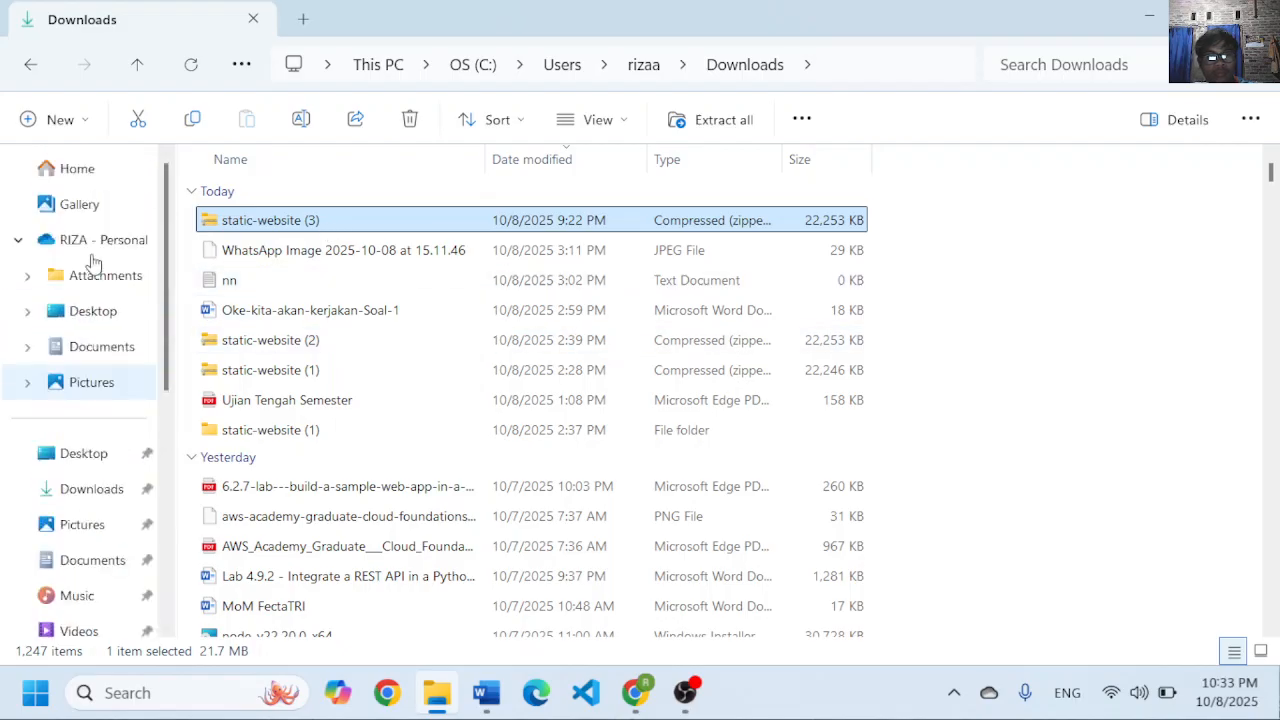
{"action": "left_click", "coordinate": [108, 170]}
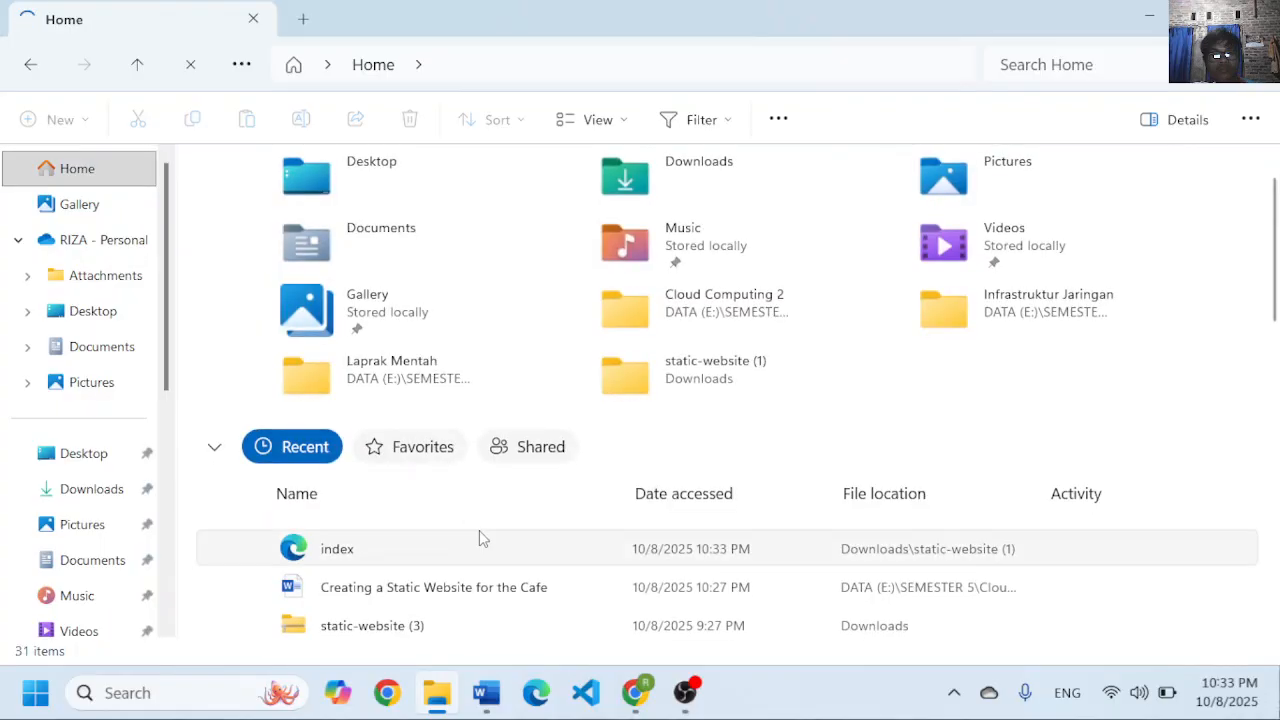
- Open the recent index file from Downloads\static-website (1) in Notepad
{"action": "left_click", "coordinate": [520, 543]}
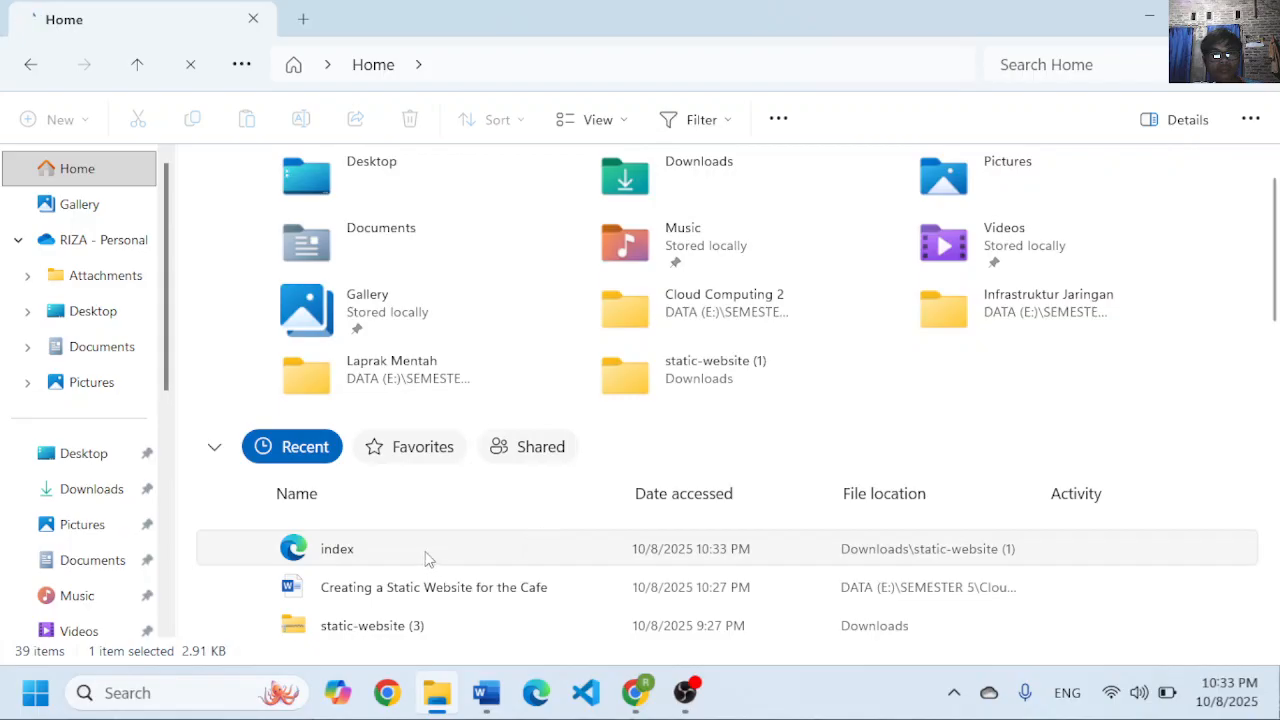
{"action": "scroll", "coordinate": [445, 520], "scroll_direction": "down", "scroll_amount": 1}
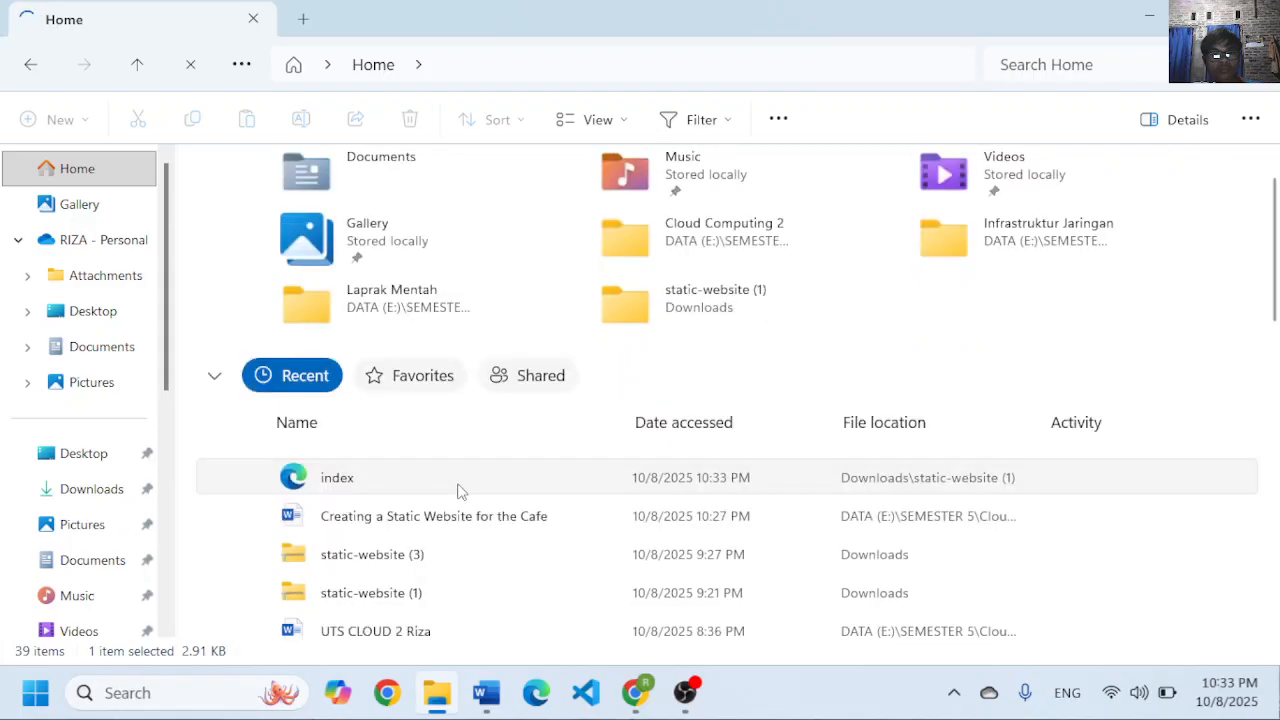
{"action": "left_click", "coordinate": [481, 516]}
{"action": "key", "text": "alt+Tab"}
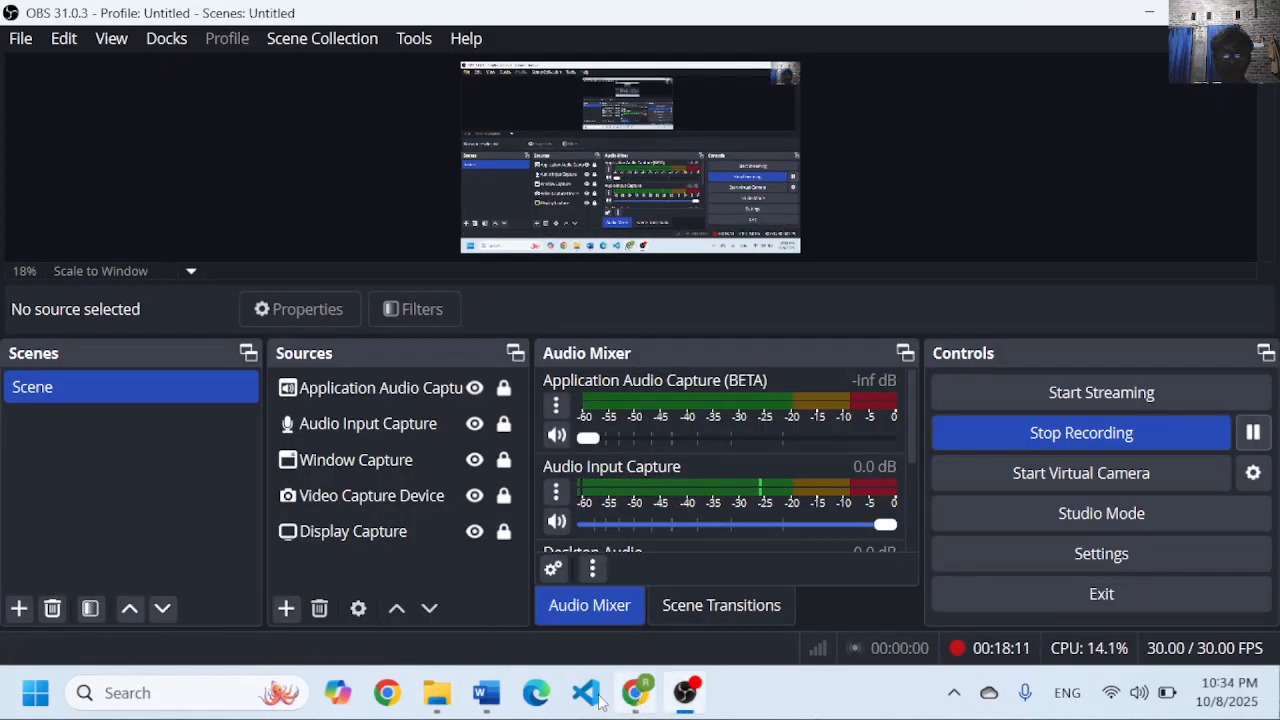
{"action": "left_click", "coordinate": [437, 693]}
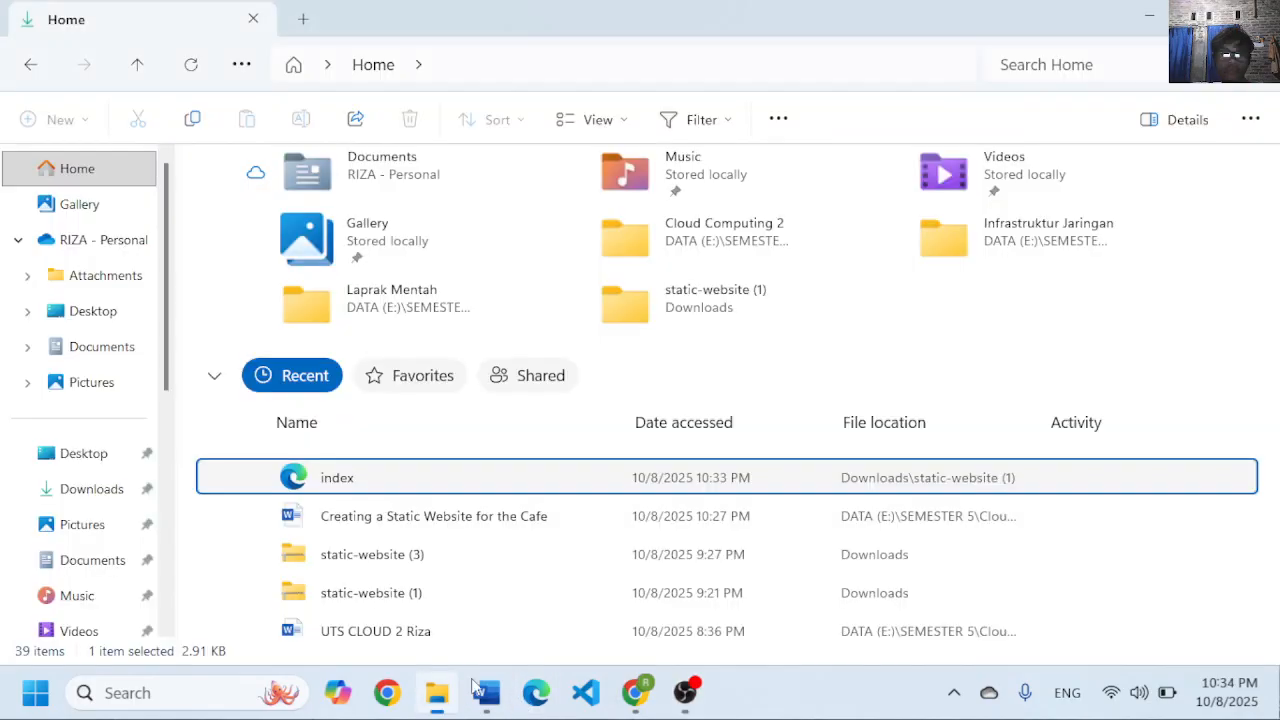
{"action": "right_click", "coordinate": [688, 476]}
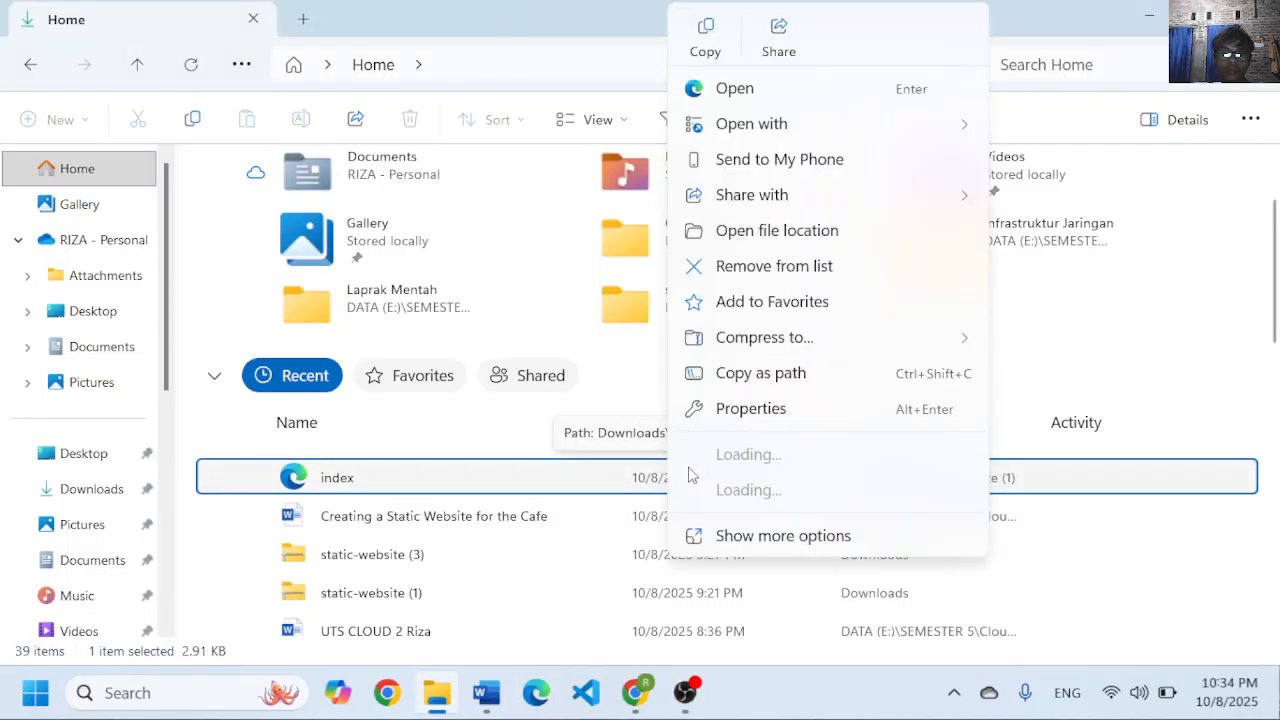
{"action": "mouse_move", "coordinate": [752, 133]}
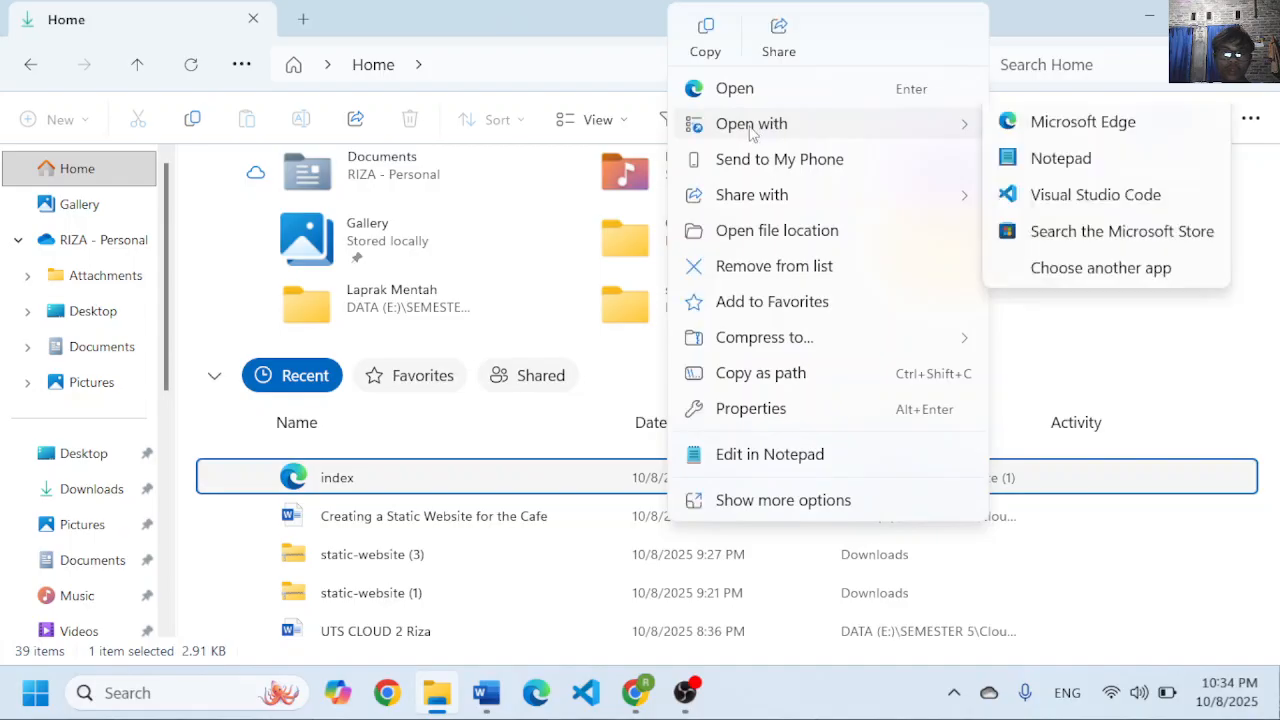
{"action": "left_click", "coordinate": [1060, 202]}
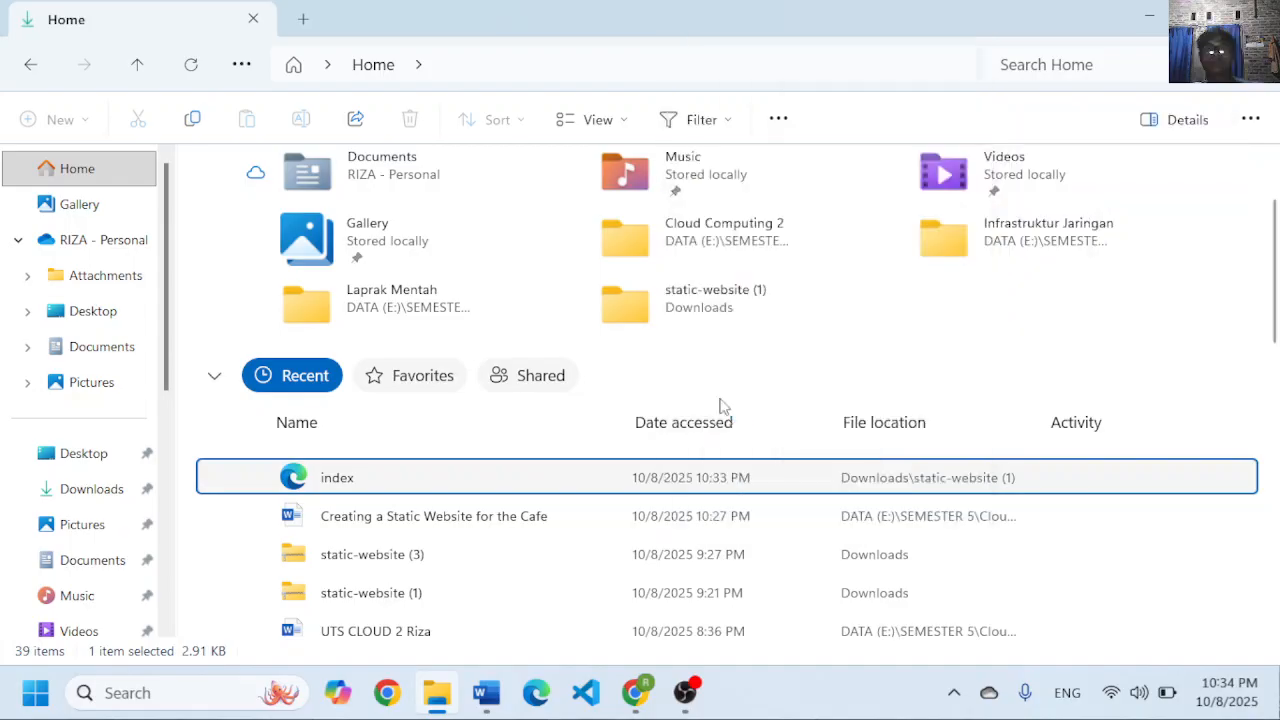
- Review the bgcolor changes in step 18 of the lab instructions in Chrome, and place the Notepad window beside them
{"action": "left_click", "coordinate": [641, 693]}
{"action": "scroll", "coordinate": [406, 434], "scroll_direction": "down", "scroll_amount": 1}
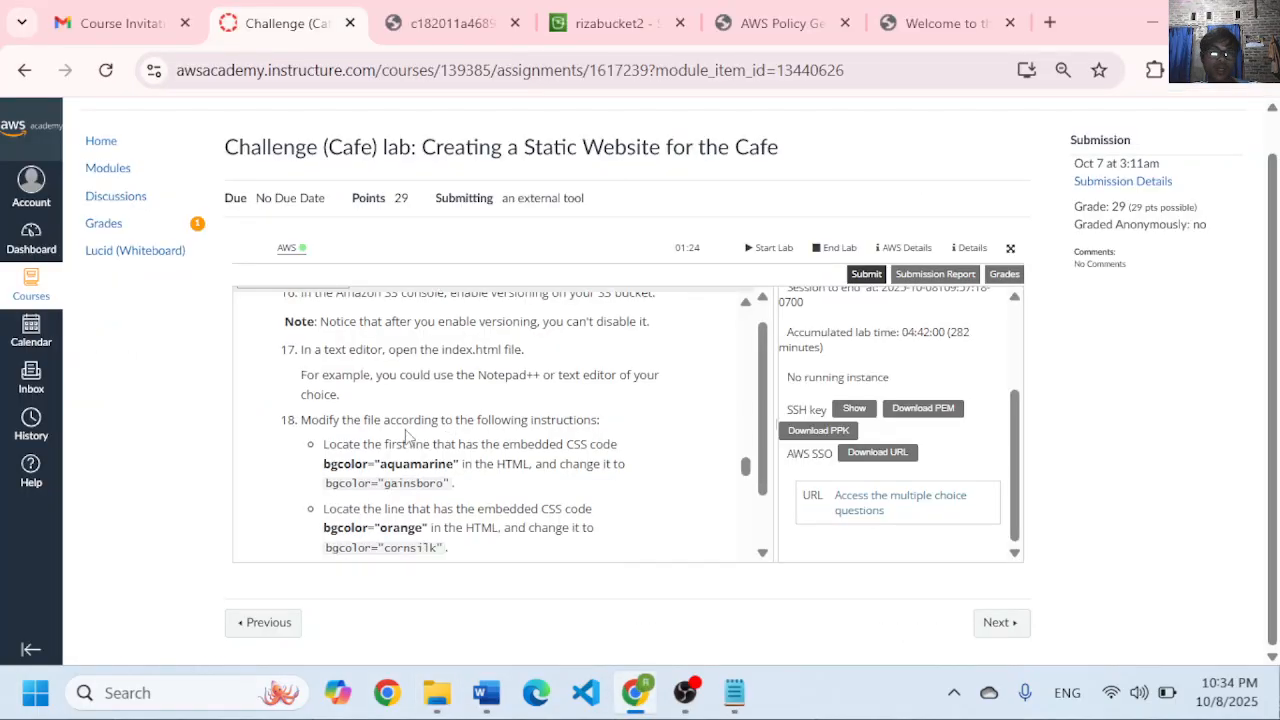
{"action": "scroll", "coordinate": [375, 420], "scroll_direction": "down", "scroll_amount": 1}
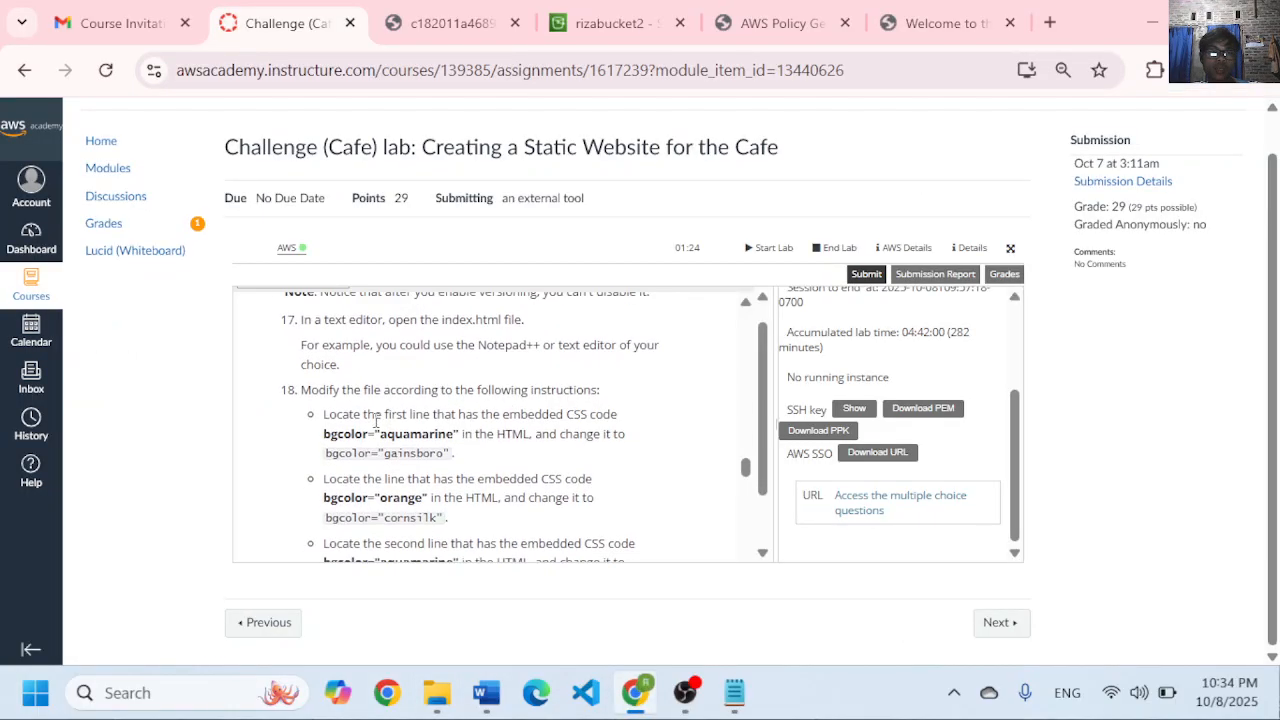
{"action": "scroll", "coordinate": [378, 386], "scroll_direction": "down", "scroll_amount": 6}
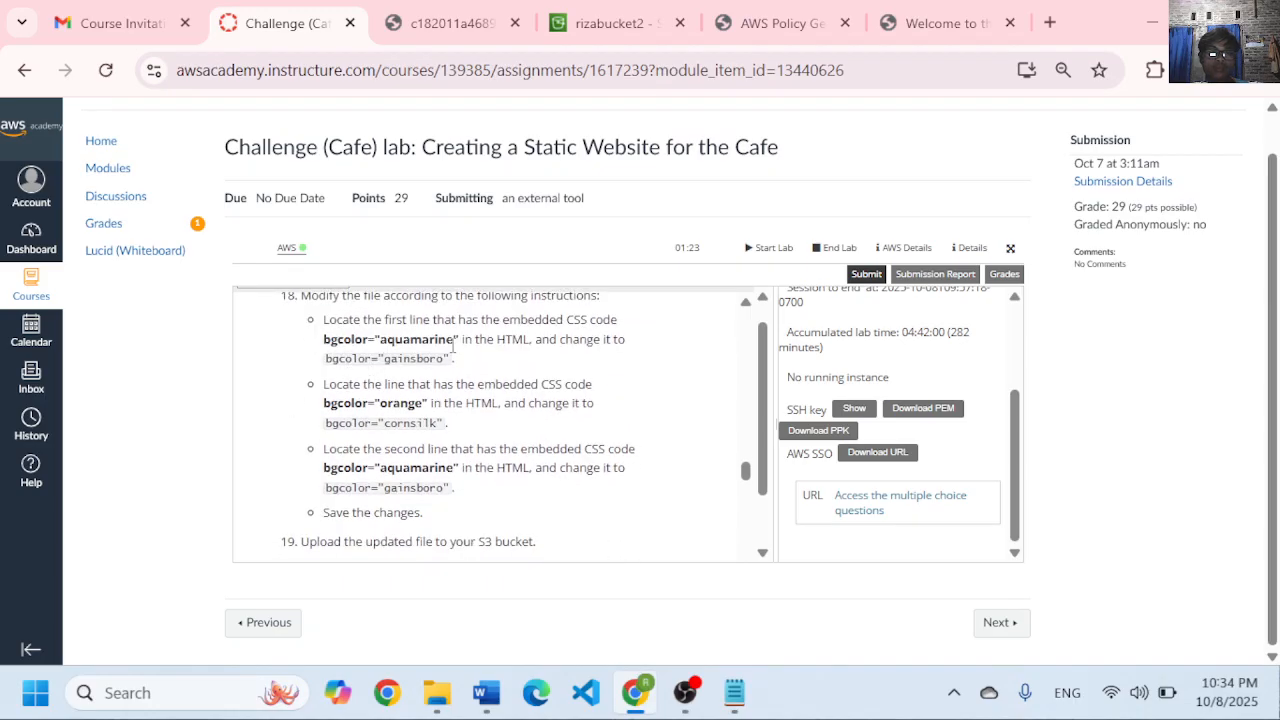
{"action": "scroll", "coordinate": [455, 343], "scroll_direction": "down", "scroll_amount": 1}
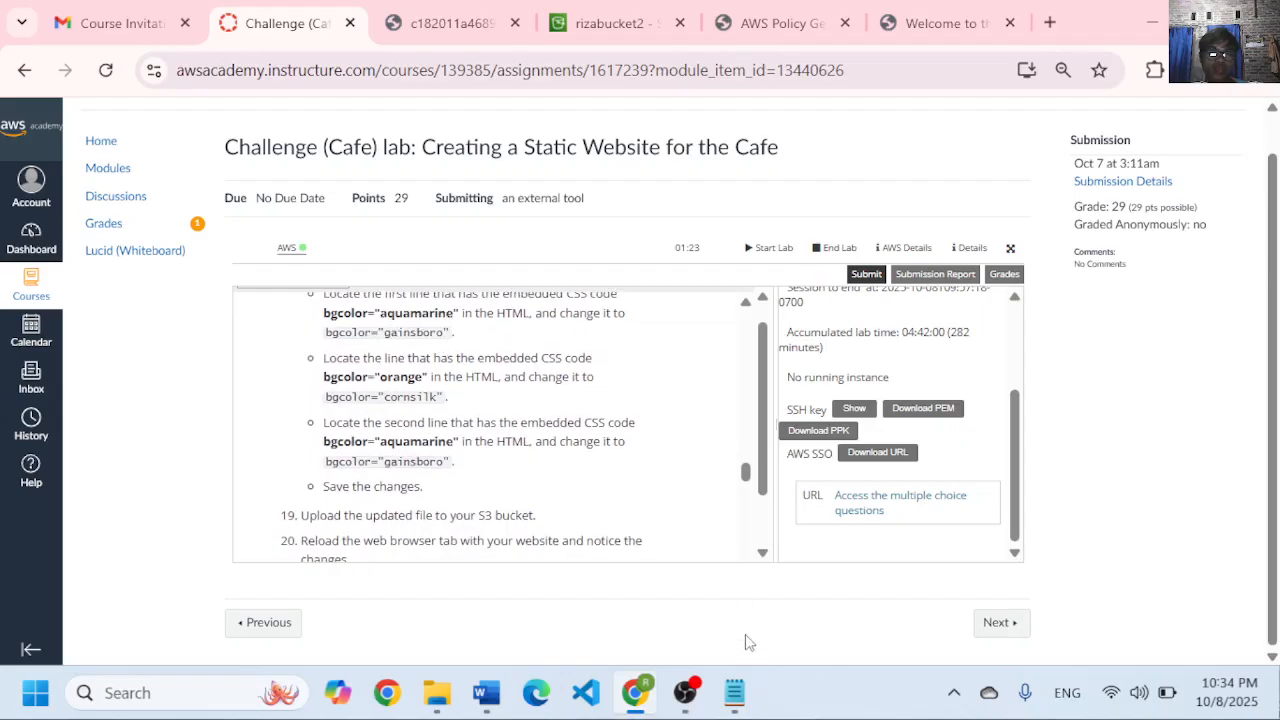
{"action": "left_click", "coordinate": [734, 693]}
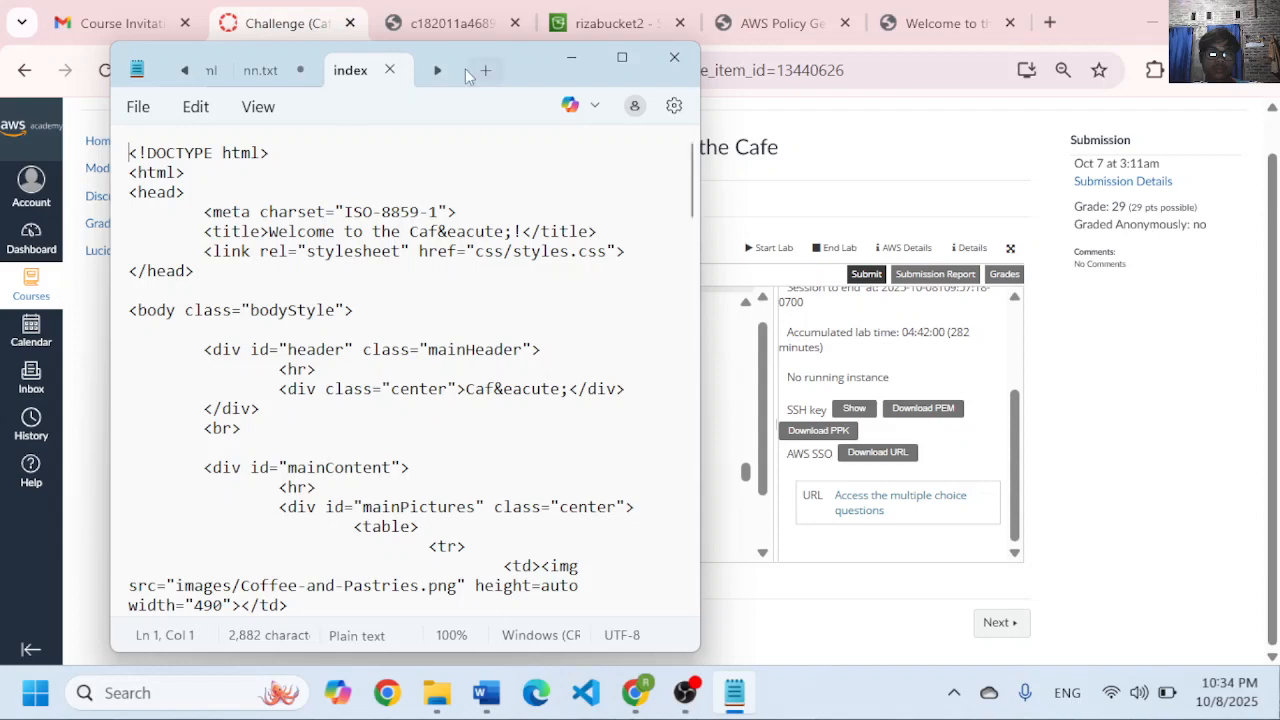
{"action": "left_click_drag", "start_coordinate": [511, 47], "coordinate": [953, 82]}
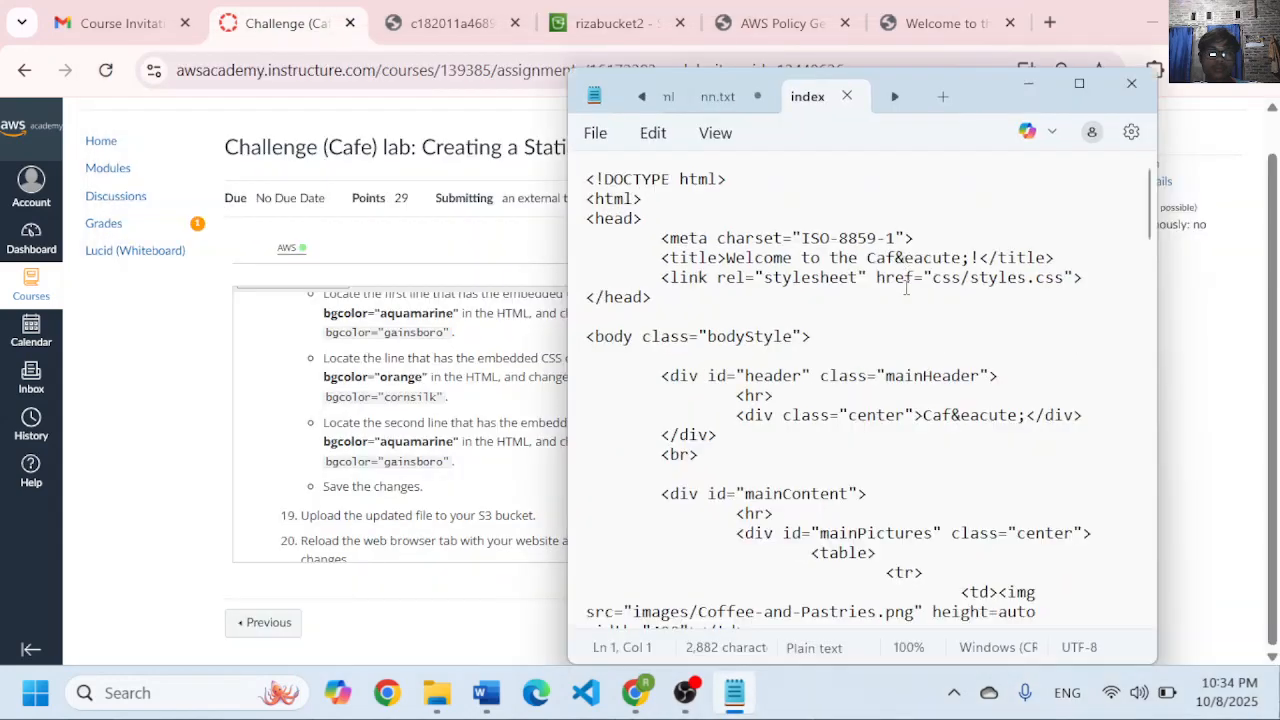
- Search the index file for "bgcolor" to locate the first aquamarine table cell
{"action": "left_click", "coordinate": [912, 322]}
{"action": "key", "text": "ctrl+f"}
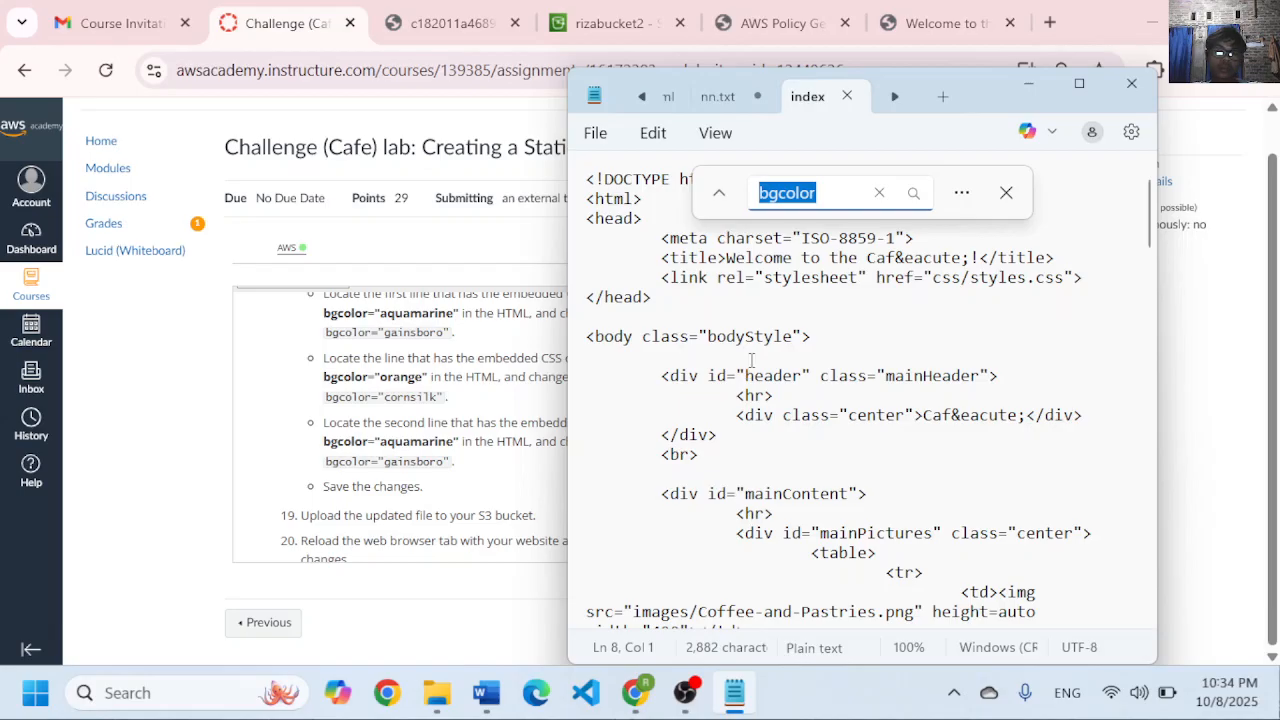
{"action": "type", "text": "aquar"}
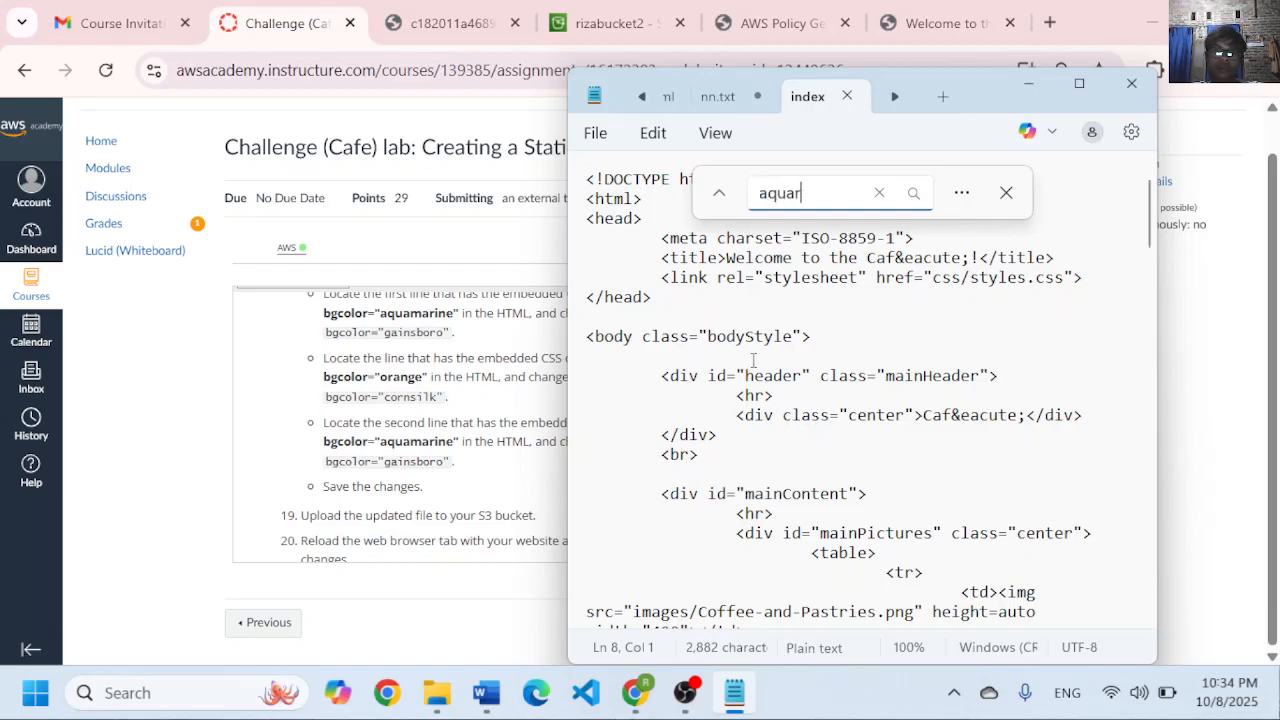
{"action": "key", "text": "BackSpace"}
{"action": "key", "text": "BackSpace"}
{"action": "key", "text": "BackSpace"}
{"action": "key", "text": "BackSpace"}
{"action": "type", "text": "bgo"}
{"action": "type", "text": "olor"}
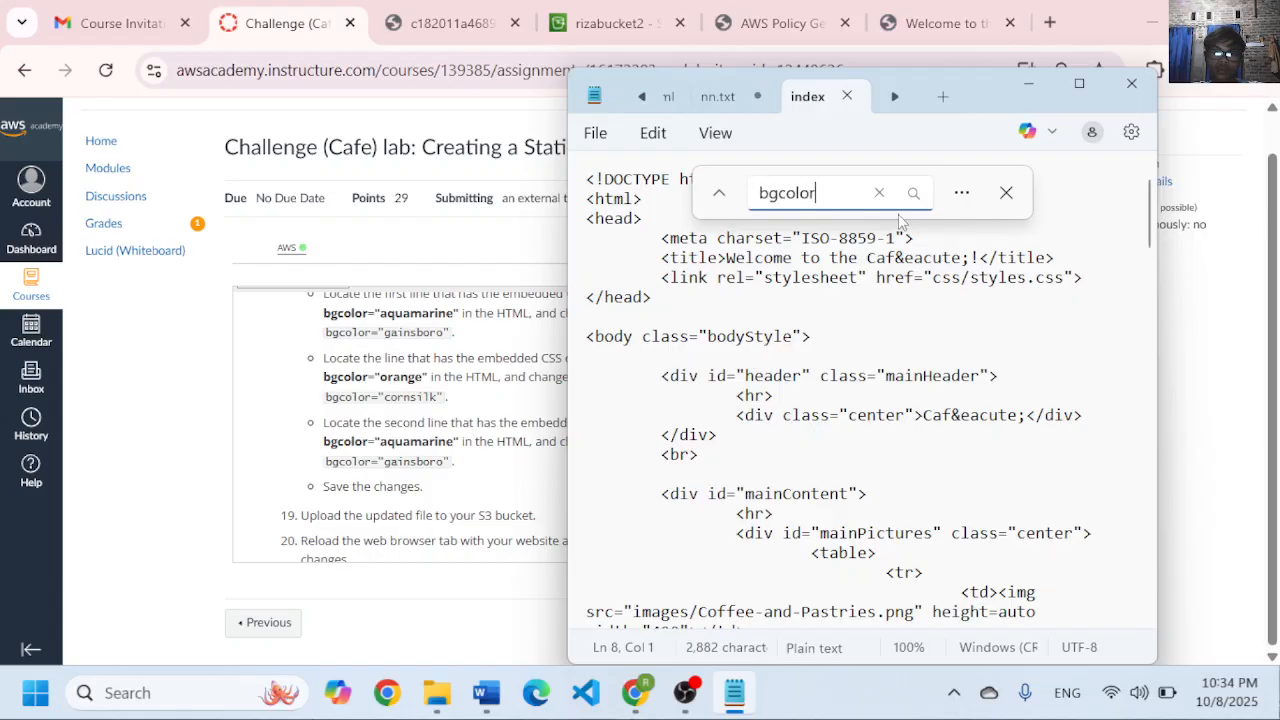
{"action": "left_click", "coordinate": [913, 193]}
{"action": "scroll", "coordinate": [822, 391], "scroll_direction": "down", "scroll_amount": 7}
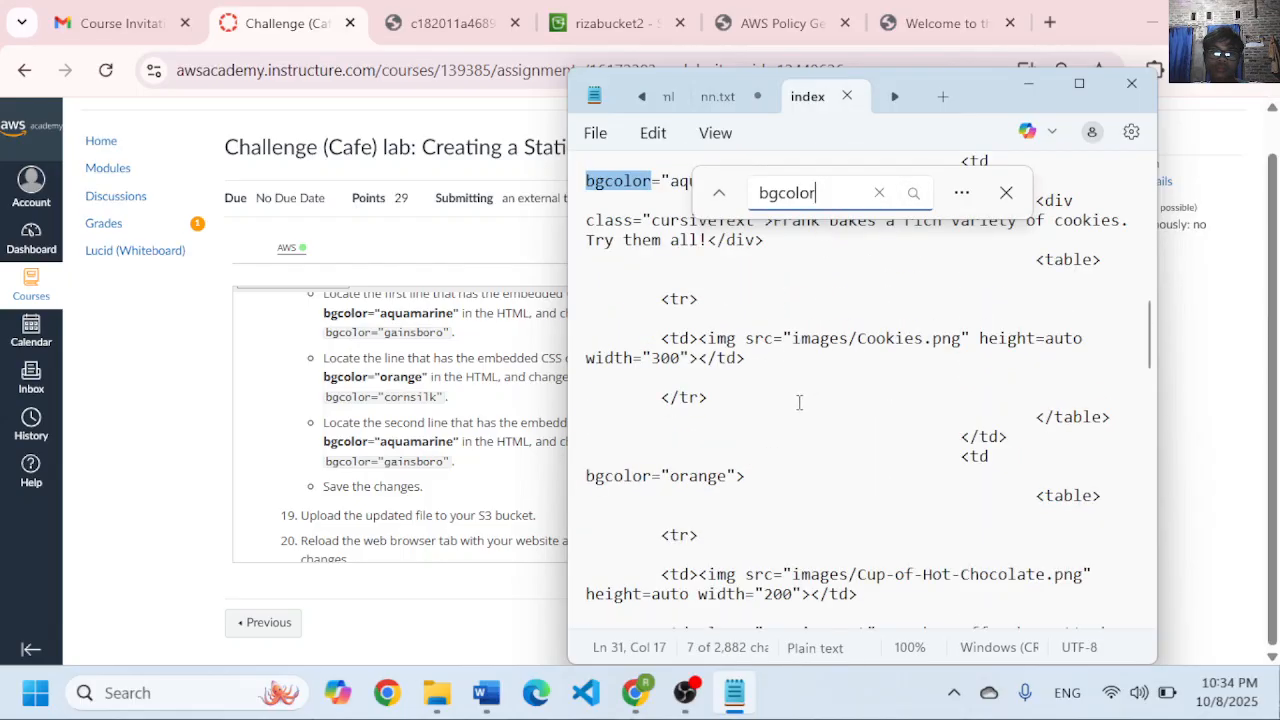
{"action": "scroll", "coordinate": [797, 401], "scroll_direction": "up", "scroll_amount": 4}
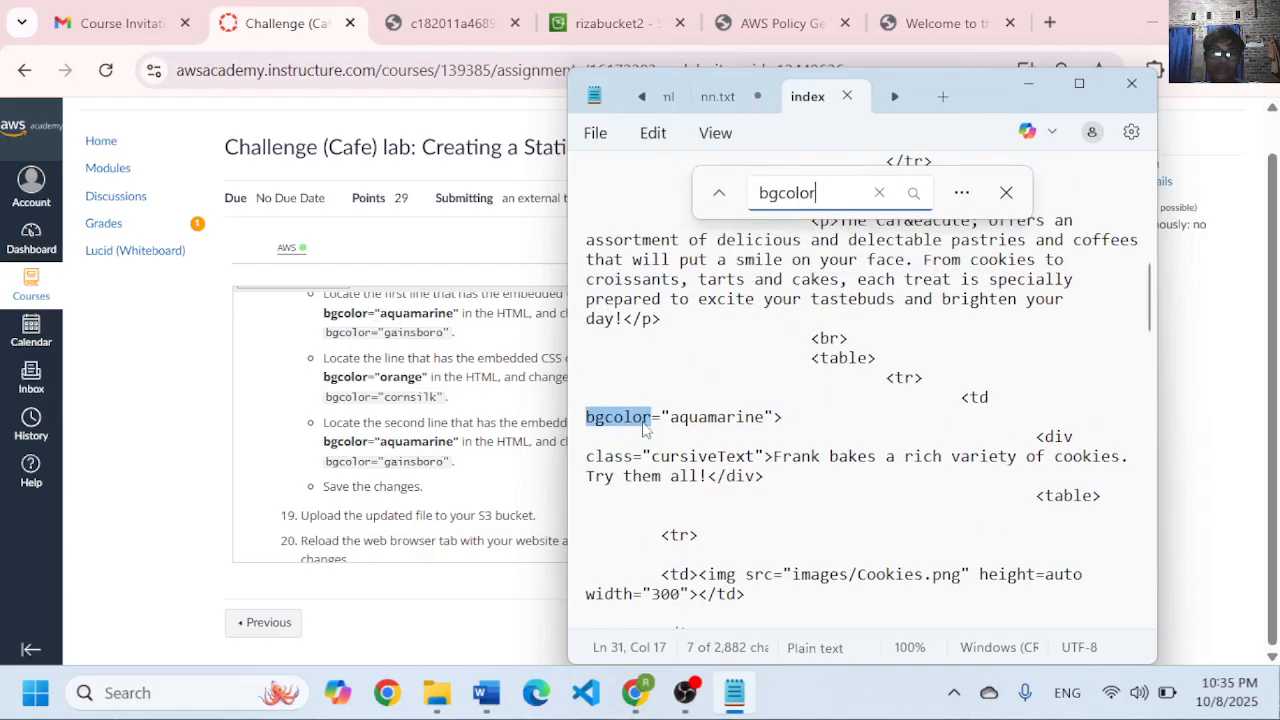
- Change the bgcolor of the table cell with the cookies text from aquamarine to "gainsboro"
{"action": "left_click", "coordinate": [767, 418]}
{"action": "key", "text": "BackSpace"}
{"action": "key", "text": "BackSpace"}
{"action": "key", "text": "BackSpace"}
{"action": "key", "text": "BackSpace"}
{"action": "key", "text": "BackSpace"}
{"action": "key", "text": "BackSpace"}
{"action": "key", "text": "BackSpace"}
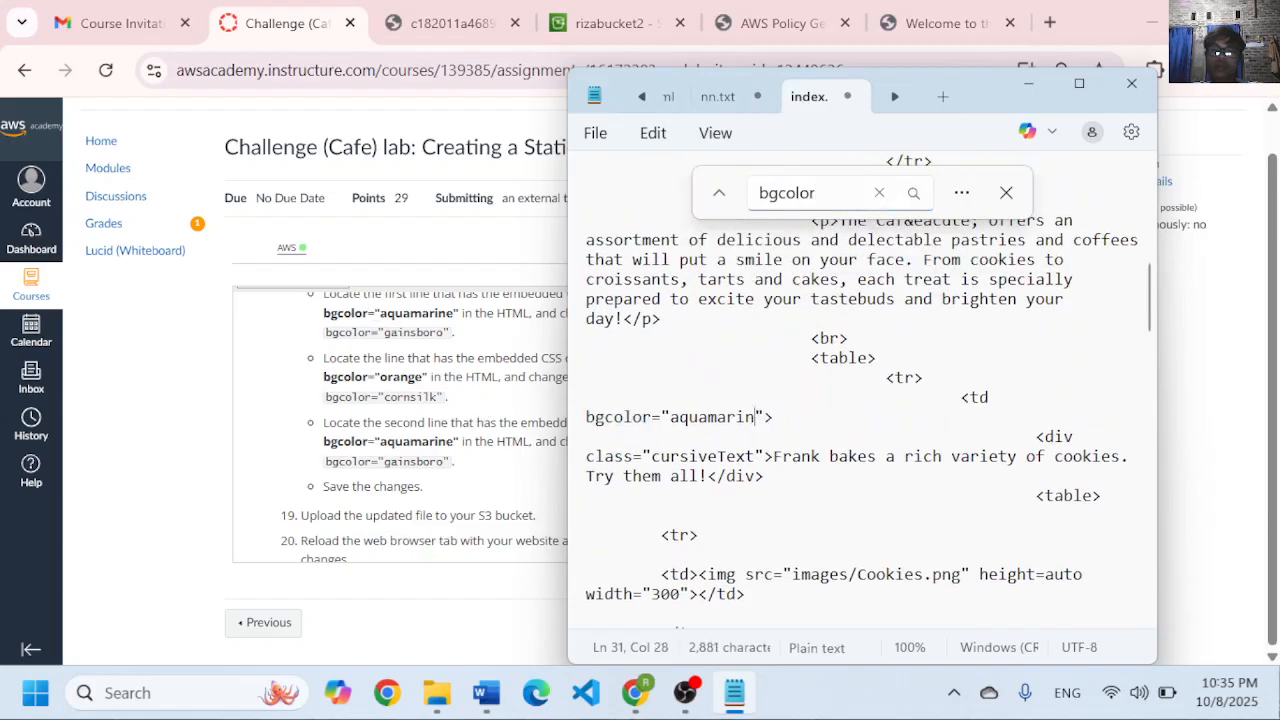
{"action": "key", "text": "BackSpace"}
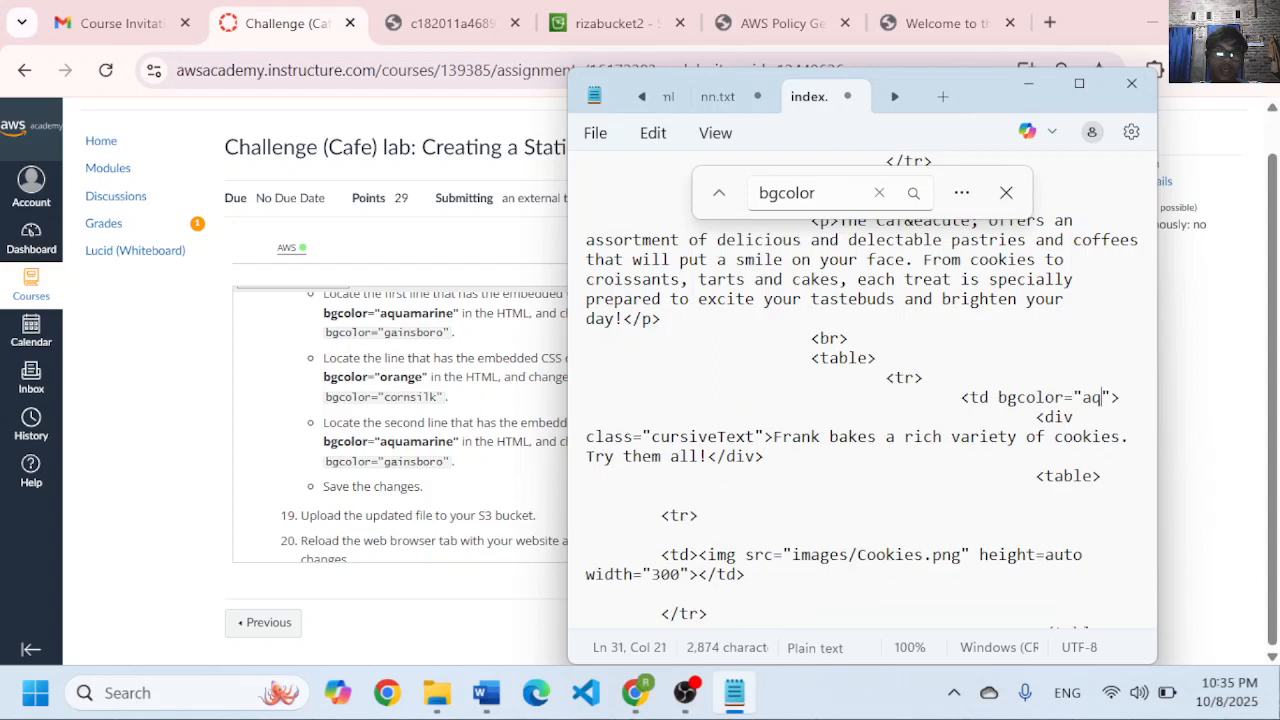
{"action": "key", "text": "BackSpace"}
{"action": "key", "text": "BackSpace"}
{"action": "type", "text": "gainsboro"}
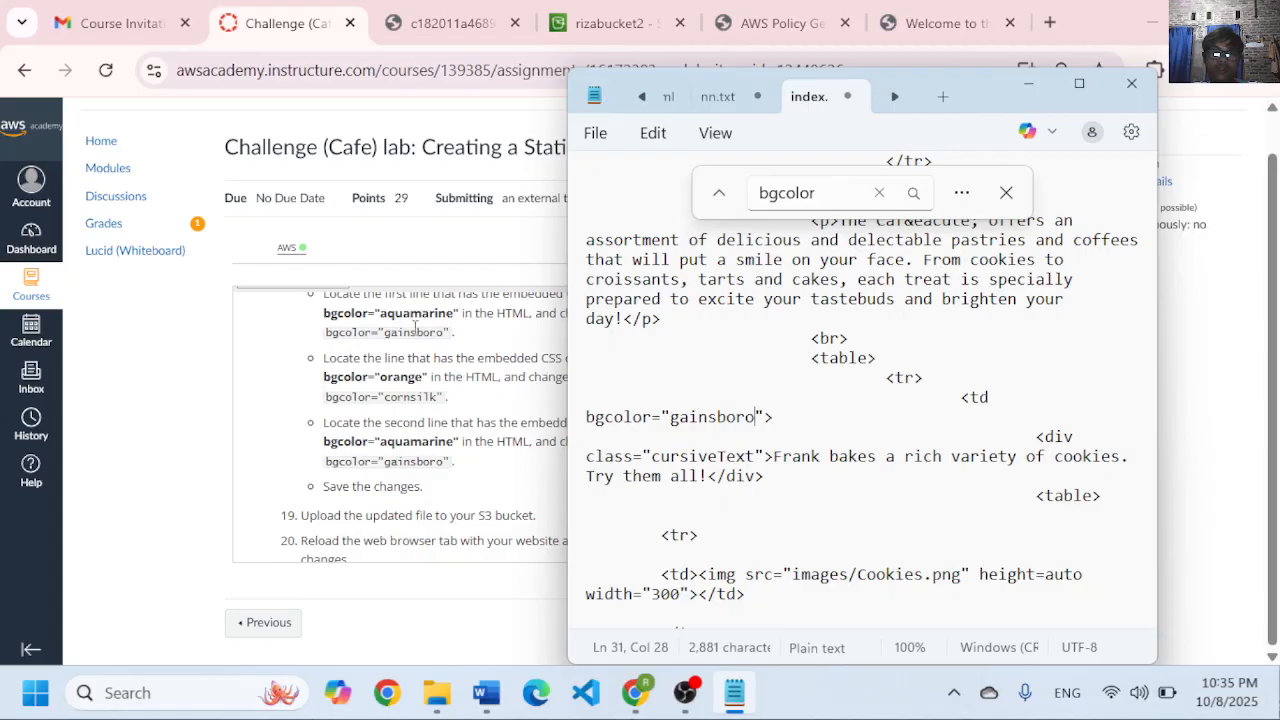
- Change the bgcolor of the hot chocolate table cell from orange to "cornsilk"
{"action": "scroll", "coordinate": [742, 500], "scroll_direction": "down", "scroll_amount": 3}
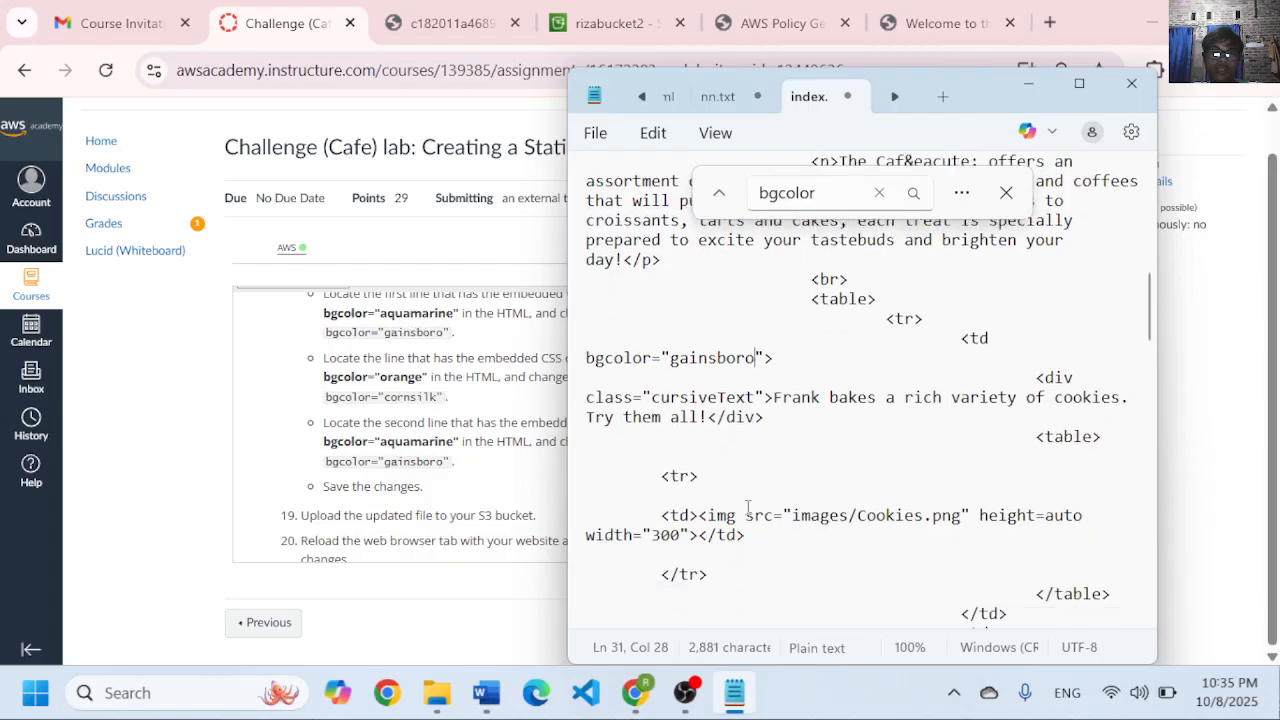
{"action": "scroll", "coordinate": [742, 512], "scroll_direction": "down", "scroll_amount": 1}
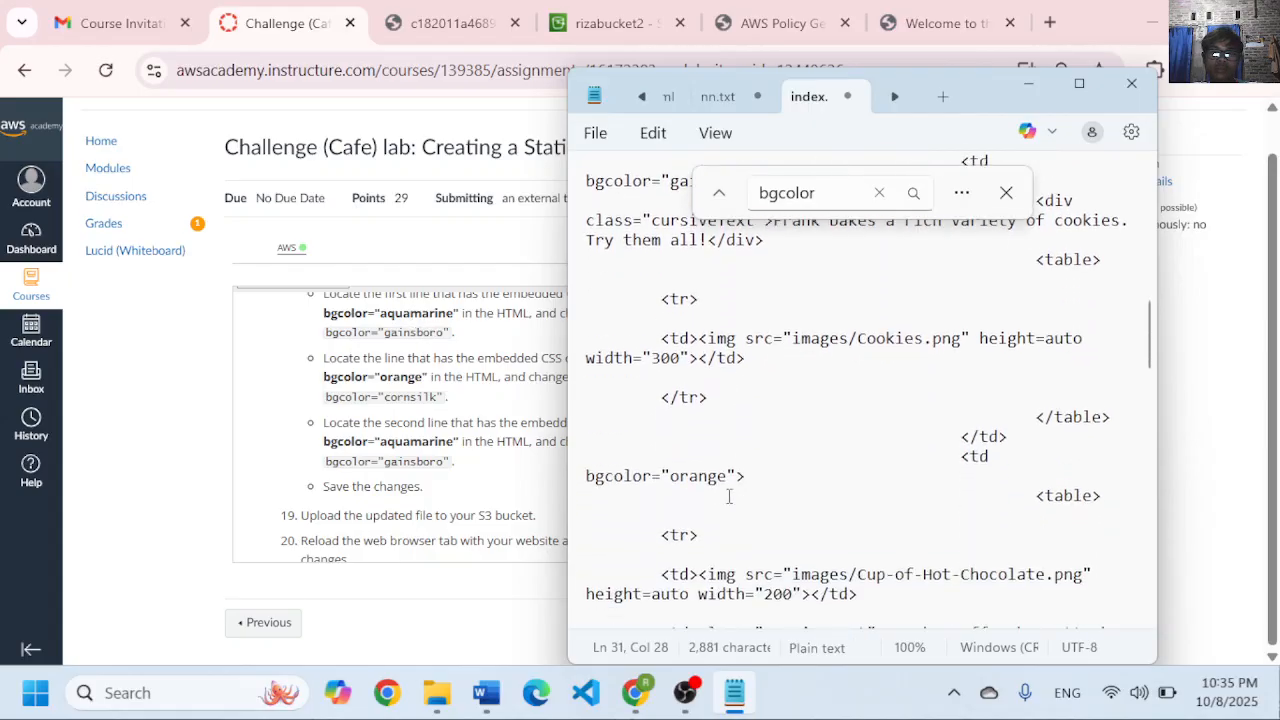
{"action": "left_click", "coordinate": [727, 476]}
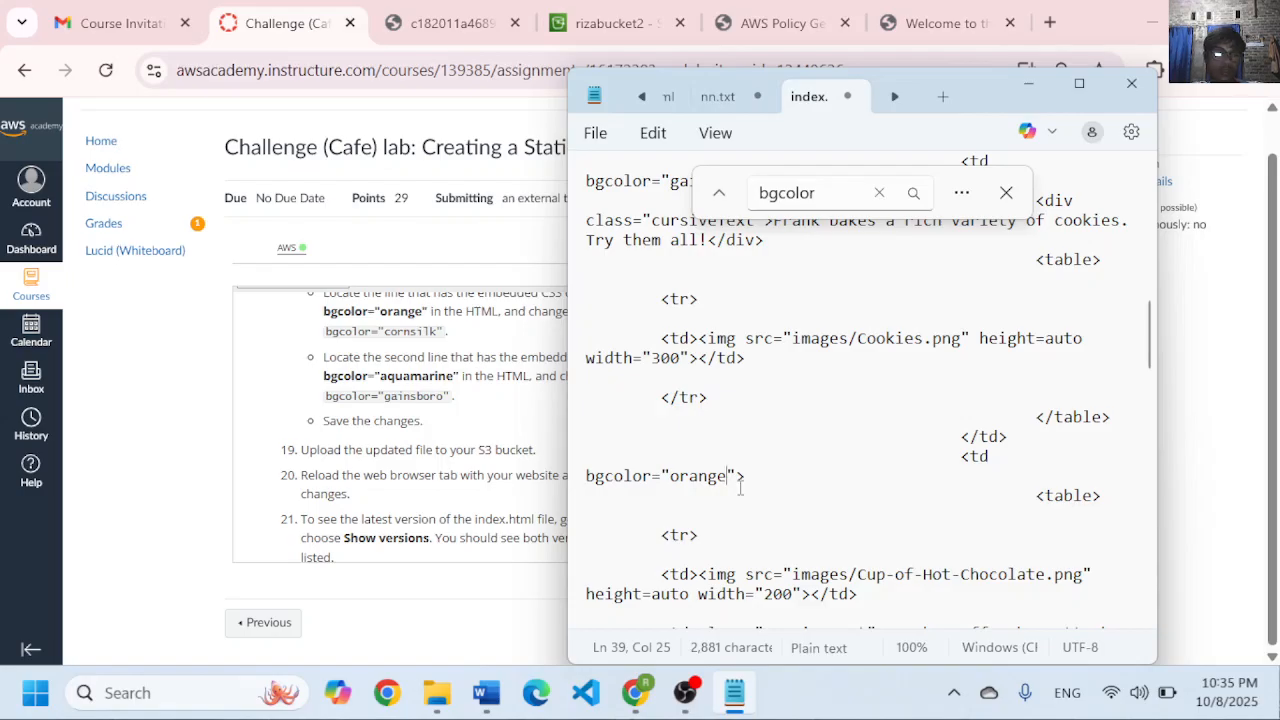
{"action": "key", "text": "BackSpace"}
{"action": "key", "text": "BackSpace"}
{"action": "key", "text": "BackSpace"}
{"action": "key", "text": "BackSpace"}
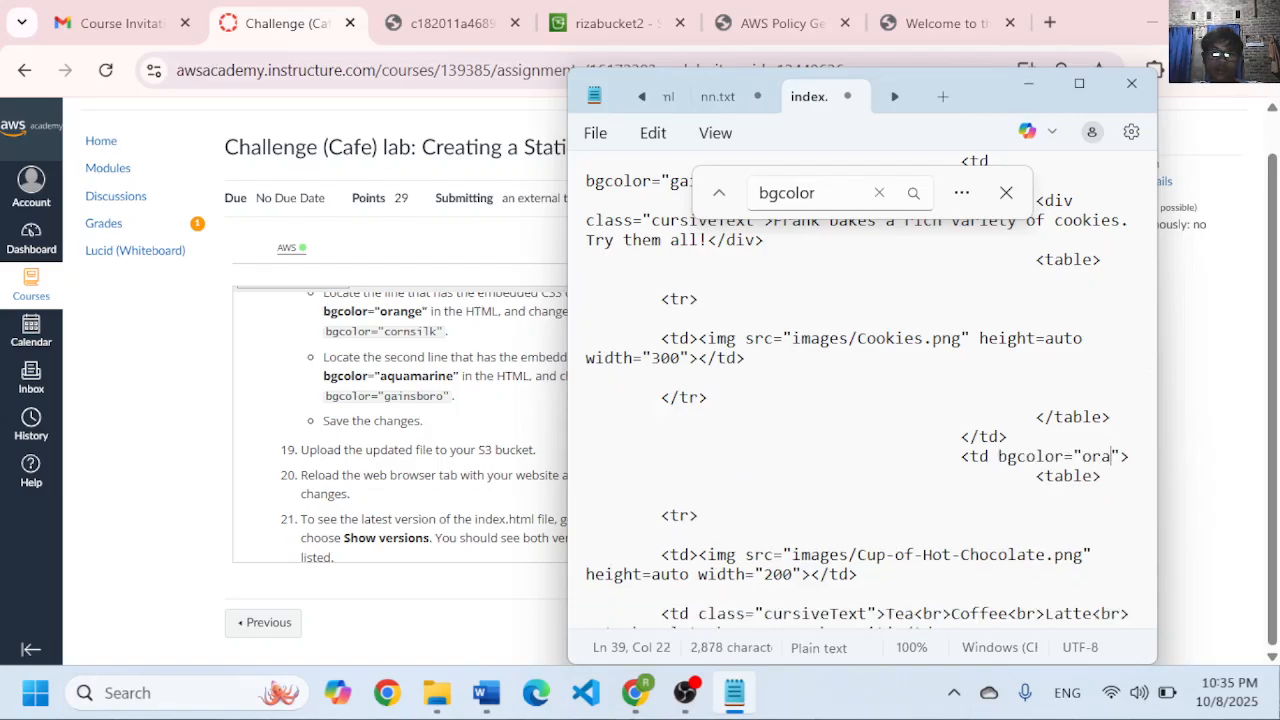
{"action": "key", "text": "BackSpace"}
{"action": "key", "text": "BackSpace"}
{"action": "type", "text": "corn"}
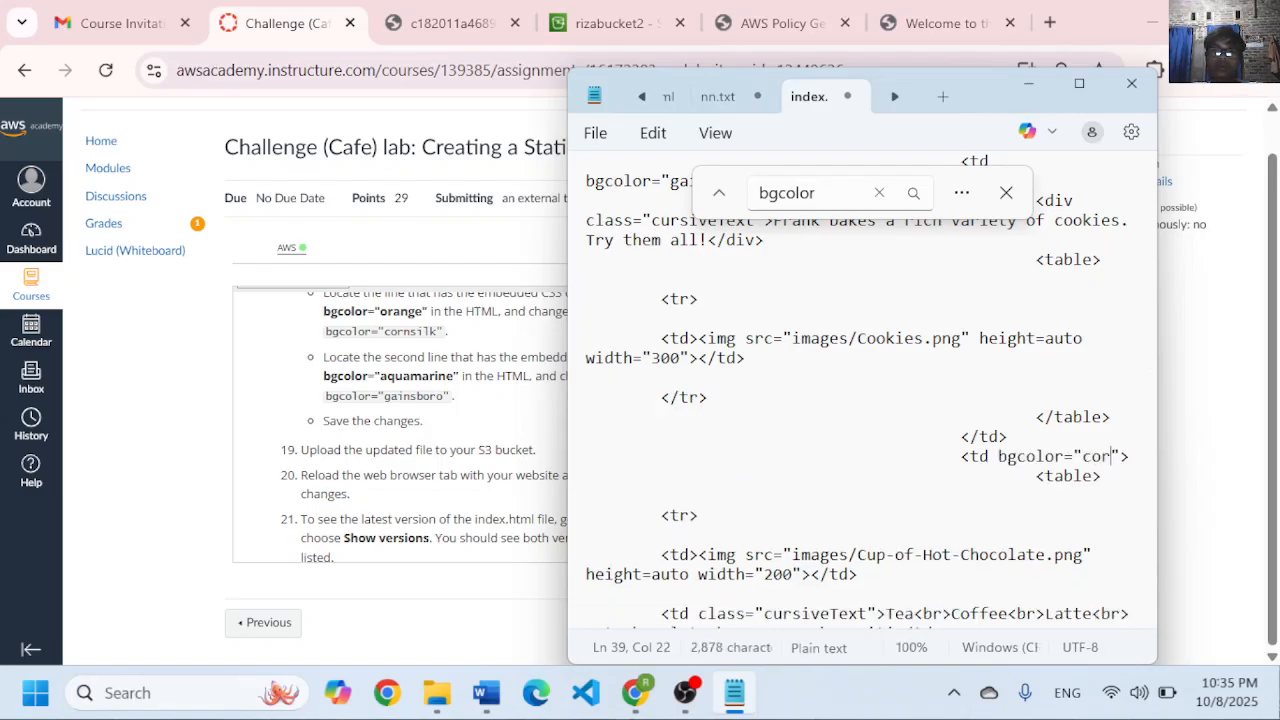
{"action": "type", "text": "silk"}
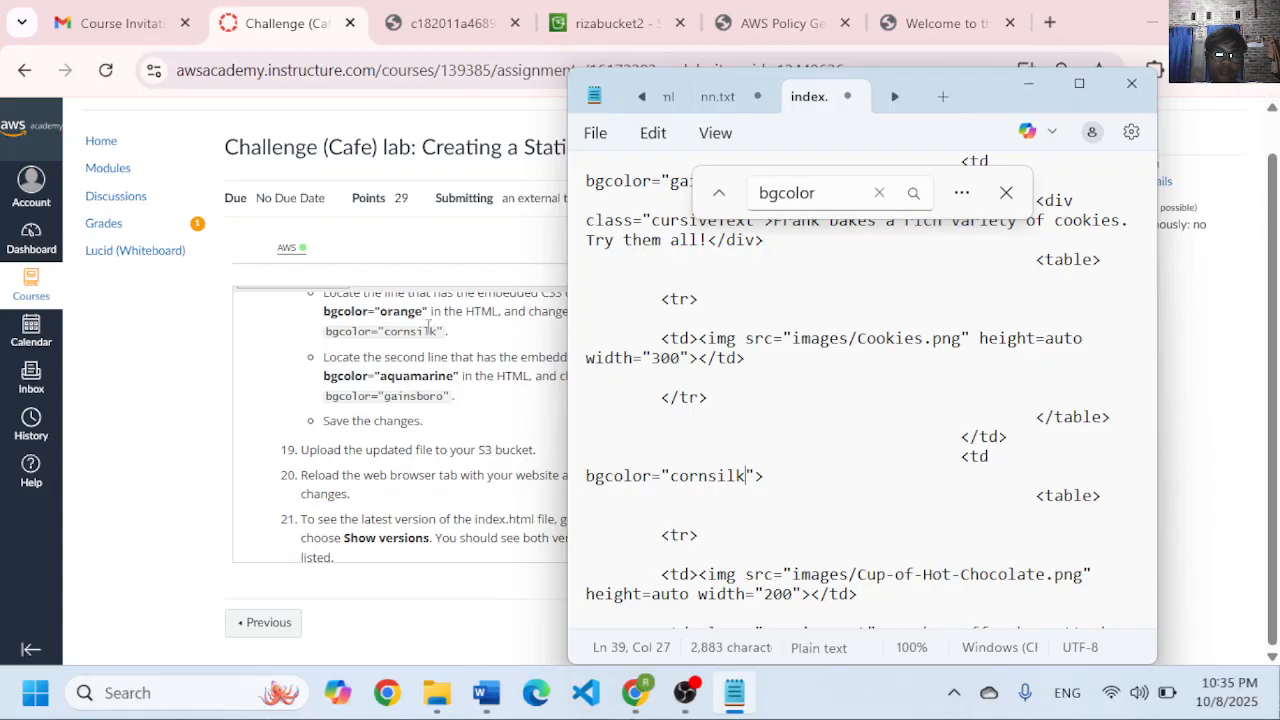
- Change the second aquamarine bgcolor, in the table cell with the tarts text, to "gainsboro"
{"action": "scroll", "coordinate": [760, 449], "scroll_direction": "down", "scroll_amount": 3}
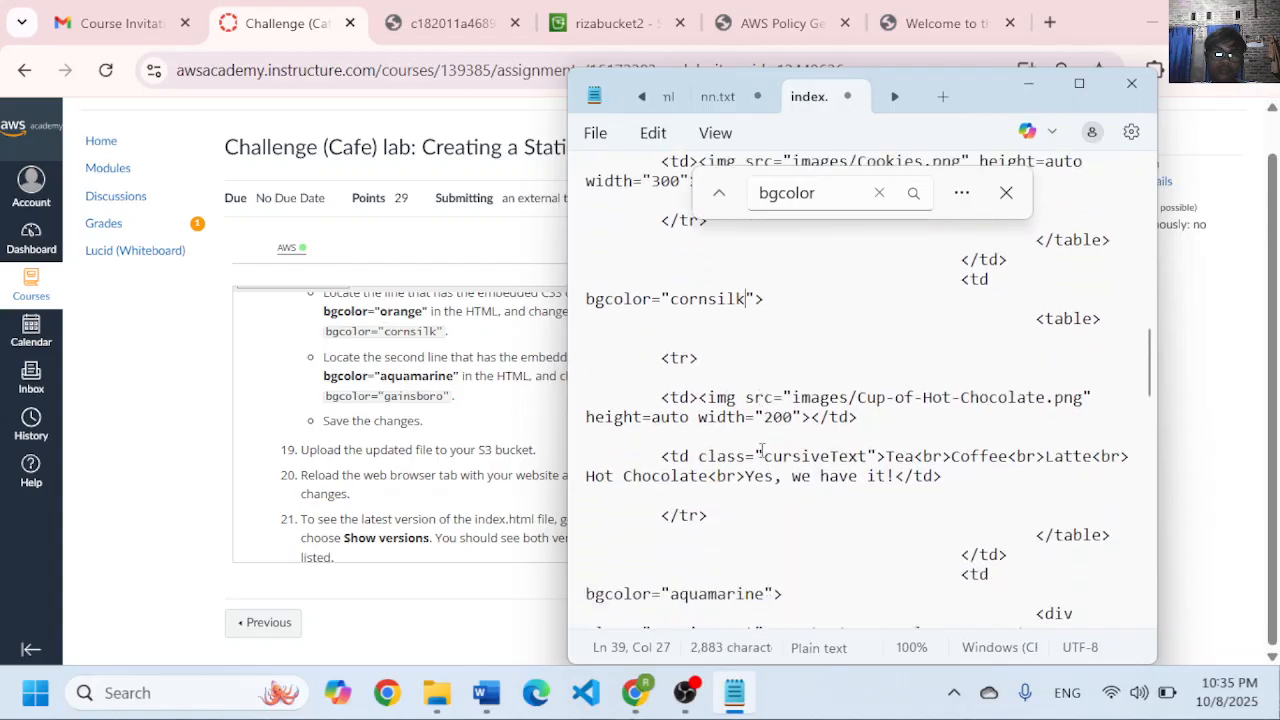
{"action": "scroll", "coordinate": [720, 400], "scroll_direction": "down", "scroll_amount": 3}
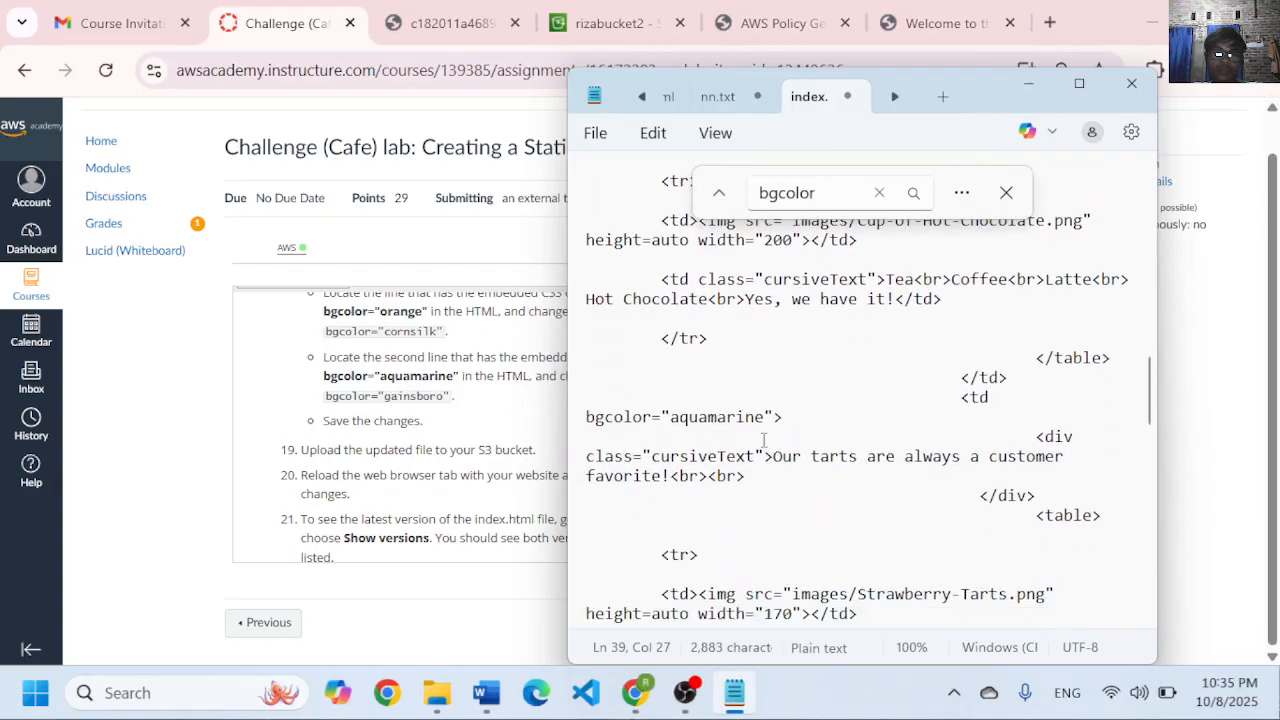
{"action": "left_click", "coordinate": [766, 420]}
{"action": "key", "text": "BackSpace"}
{"action": "key", "text": "BackSpace"}
{"action": "key", "text": "BackSpace"}
{"action": "key", "text": "BackSpace"}
{"action": "key", "text": "BackSpace"}
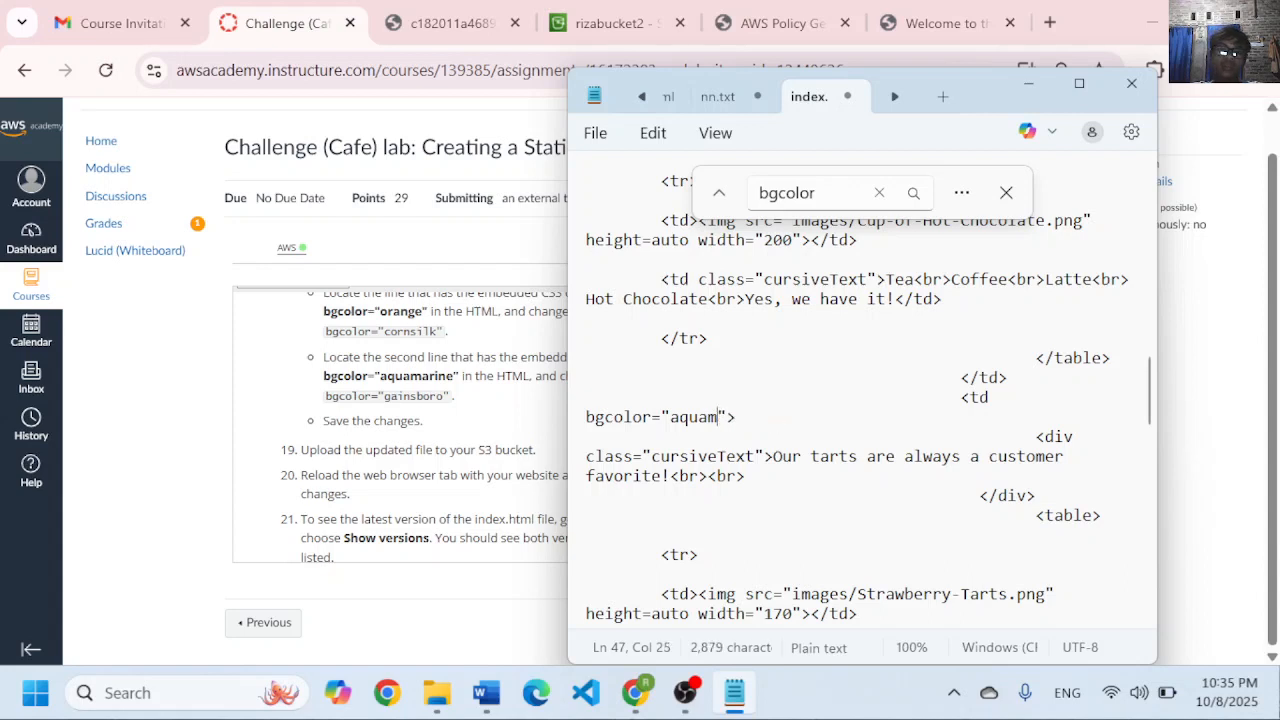
{"action": "key", "text": "BackSpace"}
{"action": "key", "text": "BackSpace"}
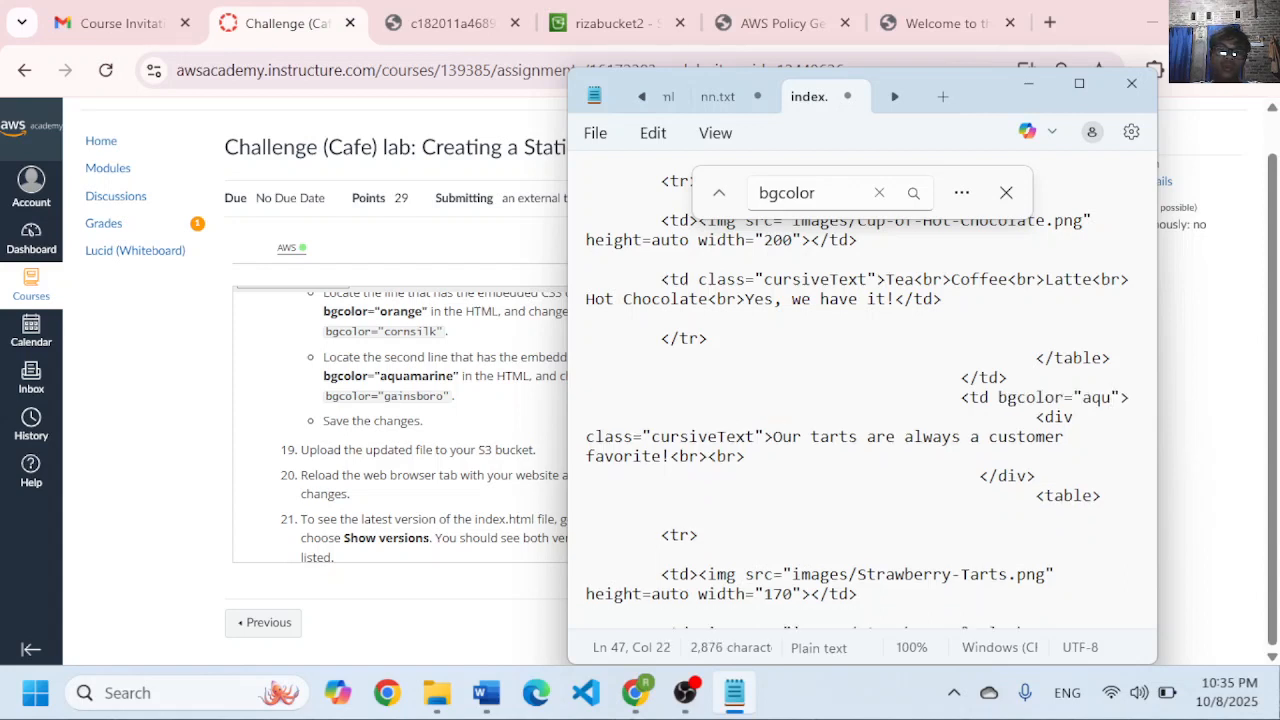
{"action": "key", "text": "BackSpace"}
{"action": "key", "text": "BackSpace"}
{"action": "key", "text": "BackSpace"}
{"action": "type", "text": "hain"}
{"action": "key", "text": "BackSpace"}
{"action": "key", "text": "BackSpace"}
{"action": "key", "text": "BackSpace"}
{"action": "key", "text": "BackSpace"}
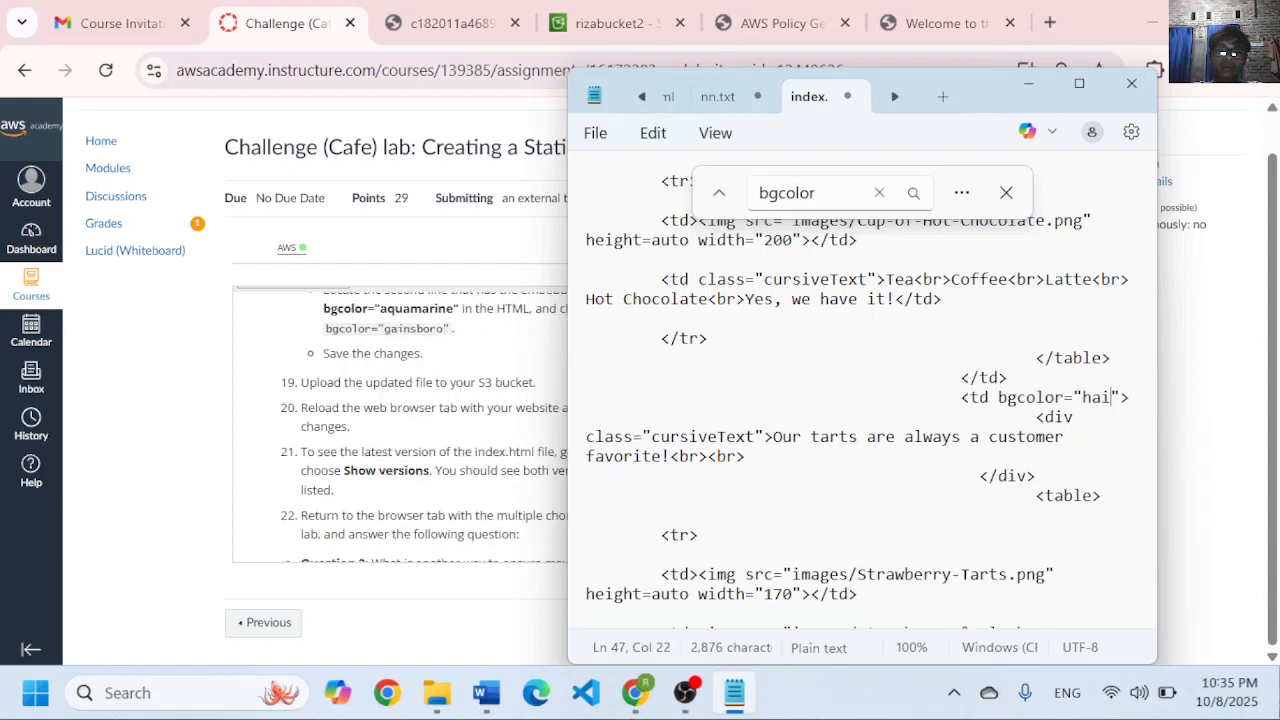
{"action": "type", "text": "gainsbpr"}
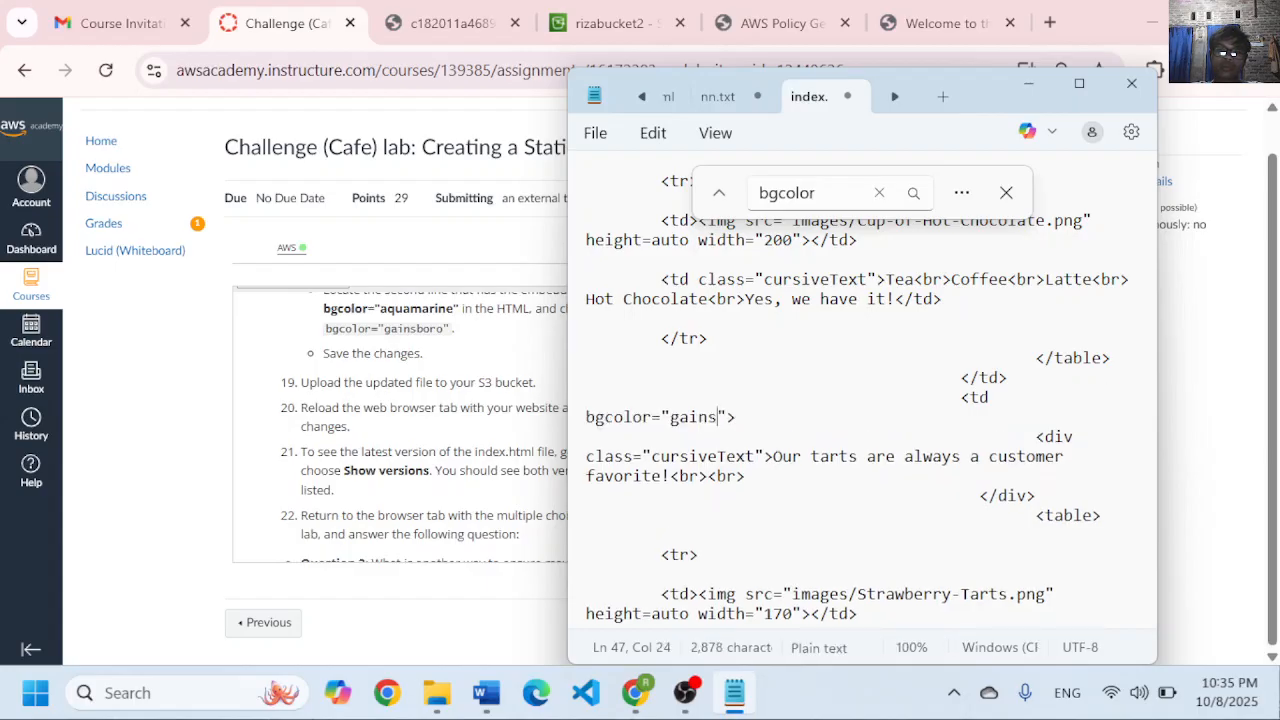
{"action": "key", "text": "BackSpace"}
{"action": "key", "text": "BackSpace"}
{"action": "type", "text": "oro"}
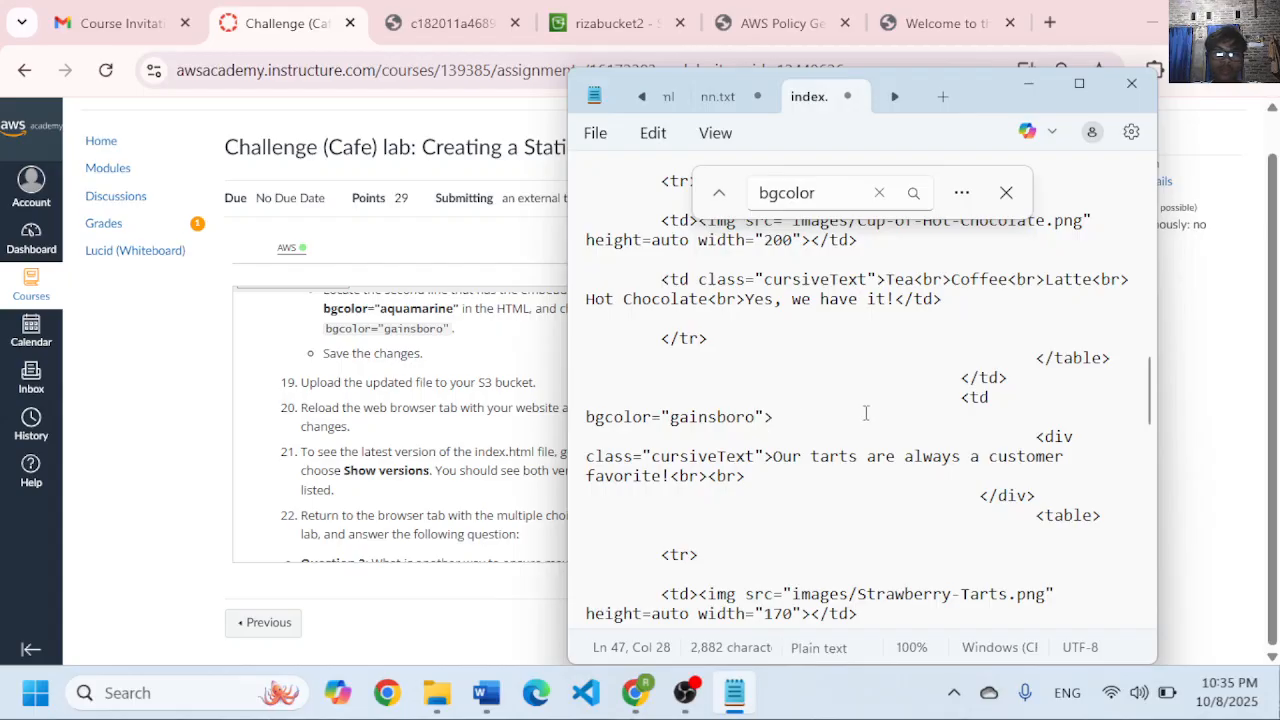
- Save the edited index file and minimize the Notepad window
{"action": "left_click", "coordinate": [597, 140]}
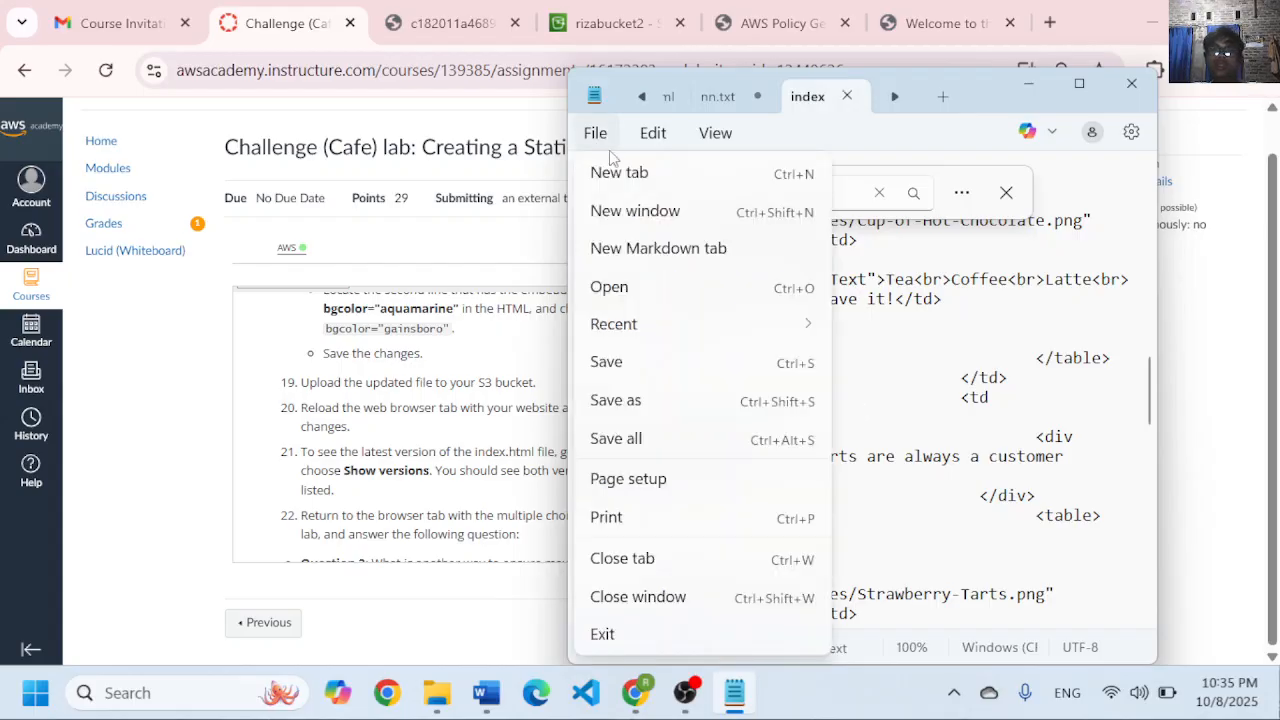
{"action": "left_click", "coordinate": [634, 375]}
{"action": "left_click", "coordinate": [1025, 85]}
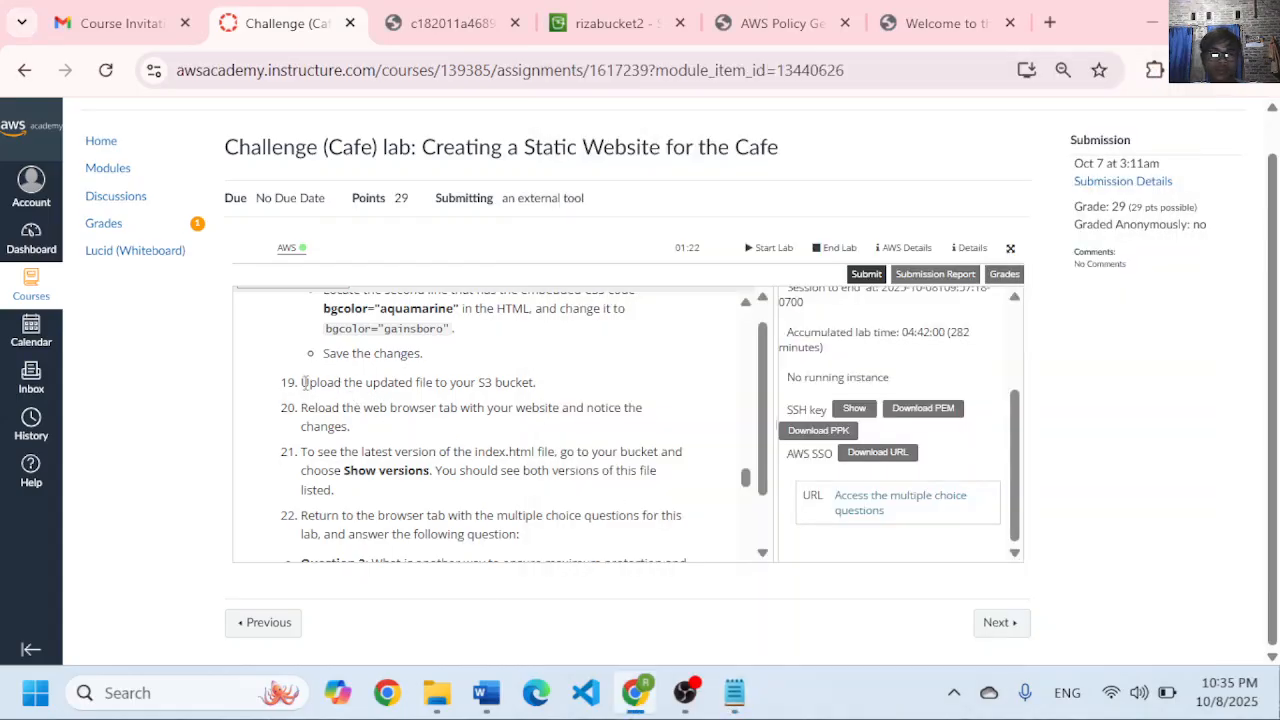
- Check step 19 of the lab instructions, and show the list of objects in the website's S3 bucket
{"action": "left_click_drag", "start_coordinate": [302, 382], "coordinate": [563, 400]}
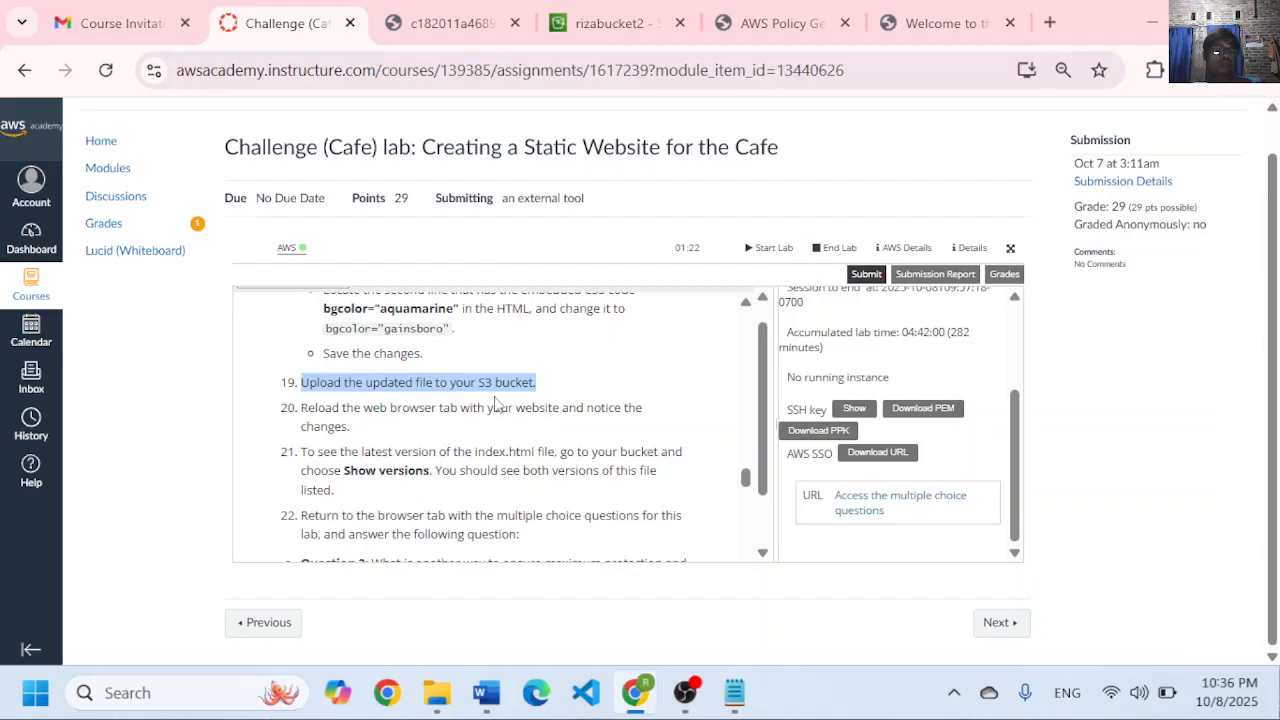
{"action": "left_click", "coordinate": [450, 22]}
{"action": "left_click", "coordinate": [603, 18]}
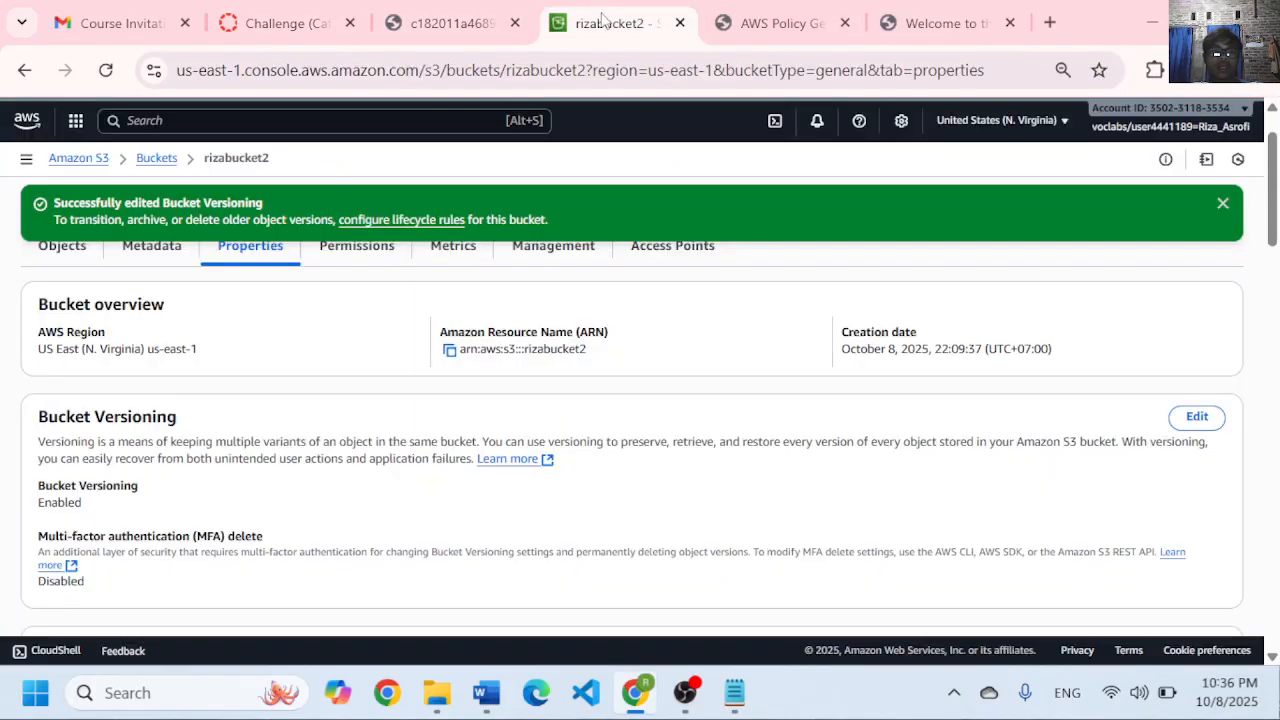
{"action": "scroll", "coordinate": [365, 345], "scroll_direction": "up", "scroll_amount": 1}
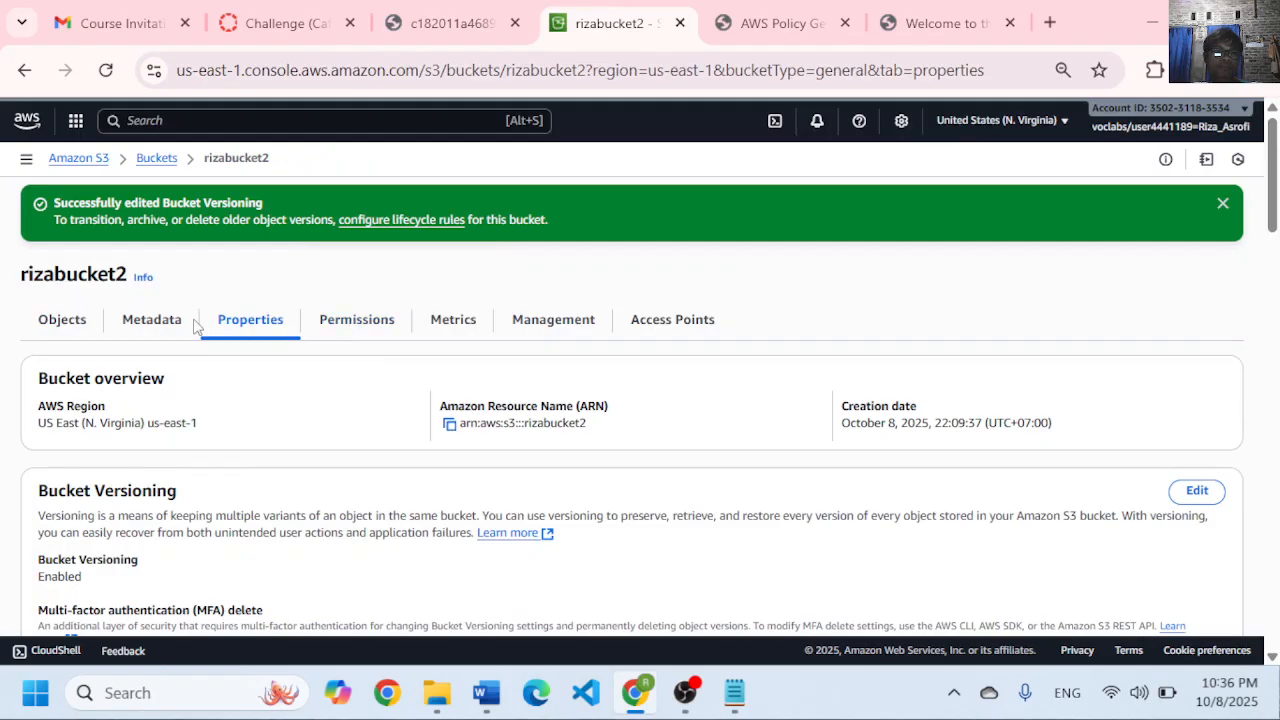
{"action": "scroll", "coordinate": [289, 417], "scroll_direction": "down", "scroll_amount": 5}
{"action": "scroll", "coordinate": [289, 417], "scroll_direction": "up", "scroll_amount": 5}
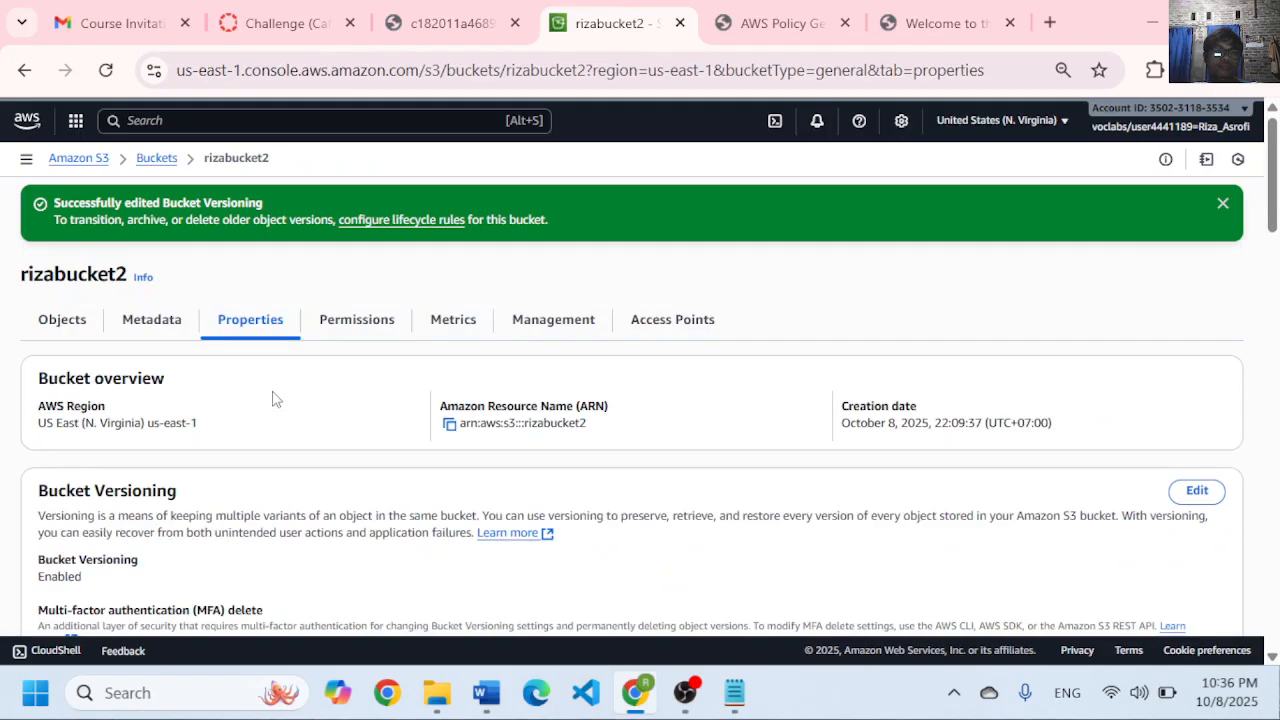
{"action": "left_click", "coordinate": [63, 320]}
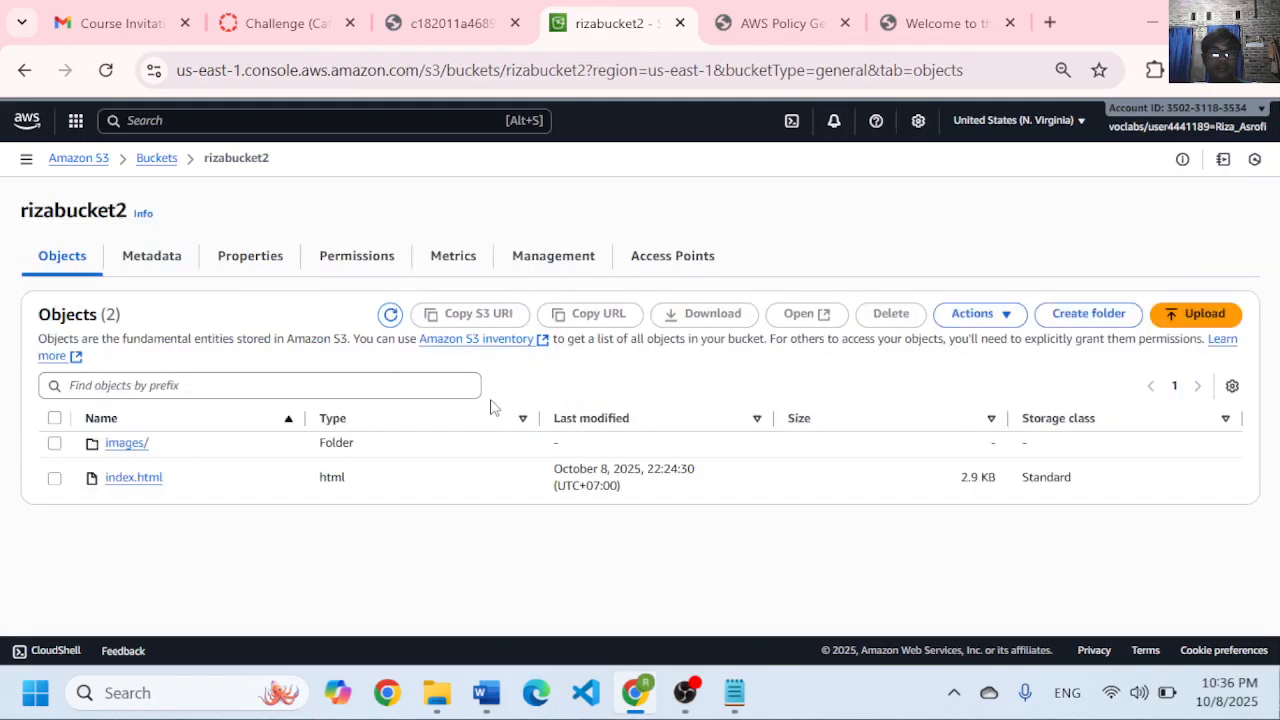
- Open the upload page for the S3 bucket and start adding files
{"action": "left_click", "coordinate": [1200, 316]}
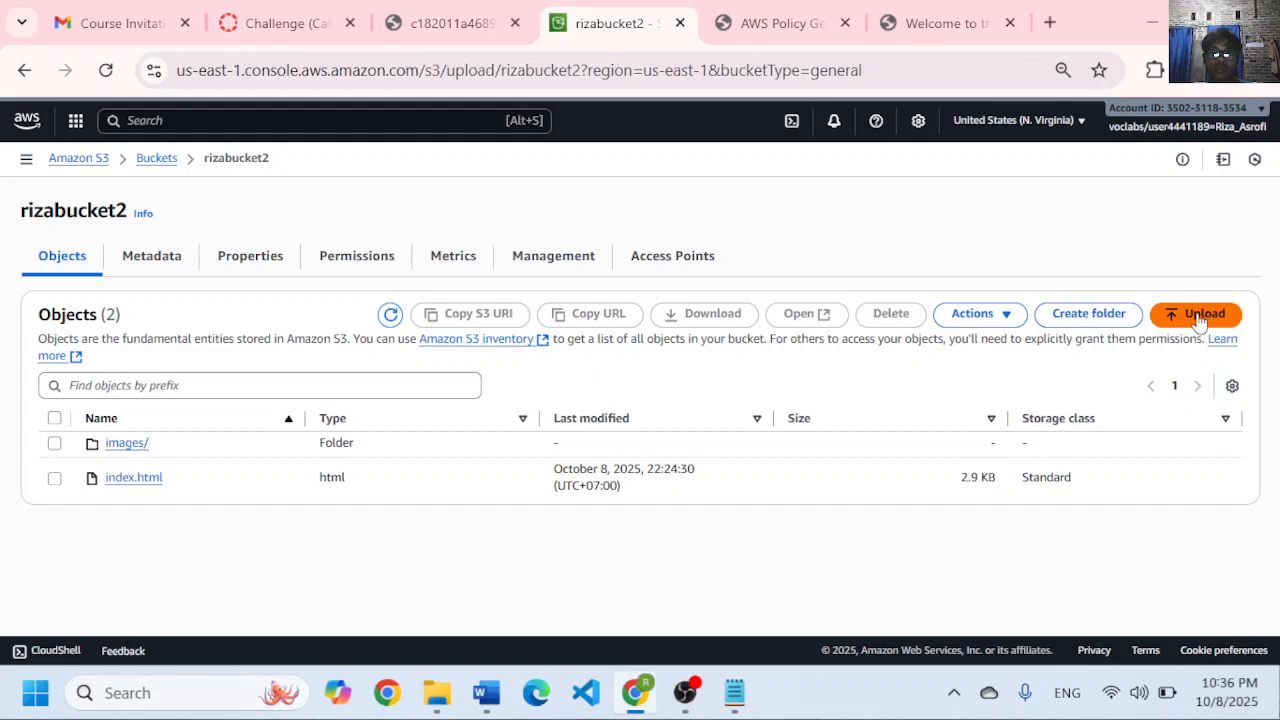
{"action": "scroll", "coordinate": [643, 452], "scroll_direction": "down", "scroll_amount": 1}
{"action": "scroll", "coordinate": [643, 452], "scroll_direction": "down", "scroll_amount": 1}
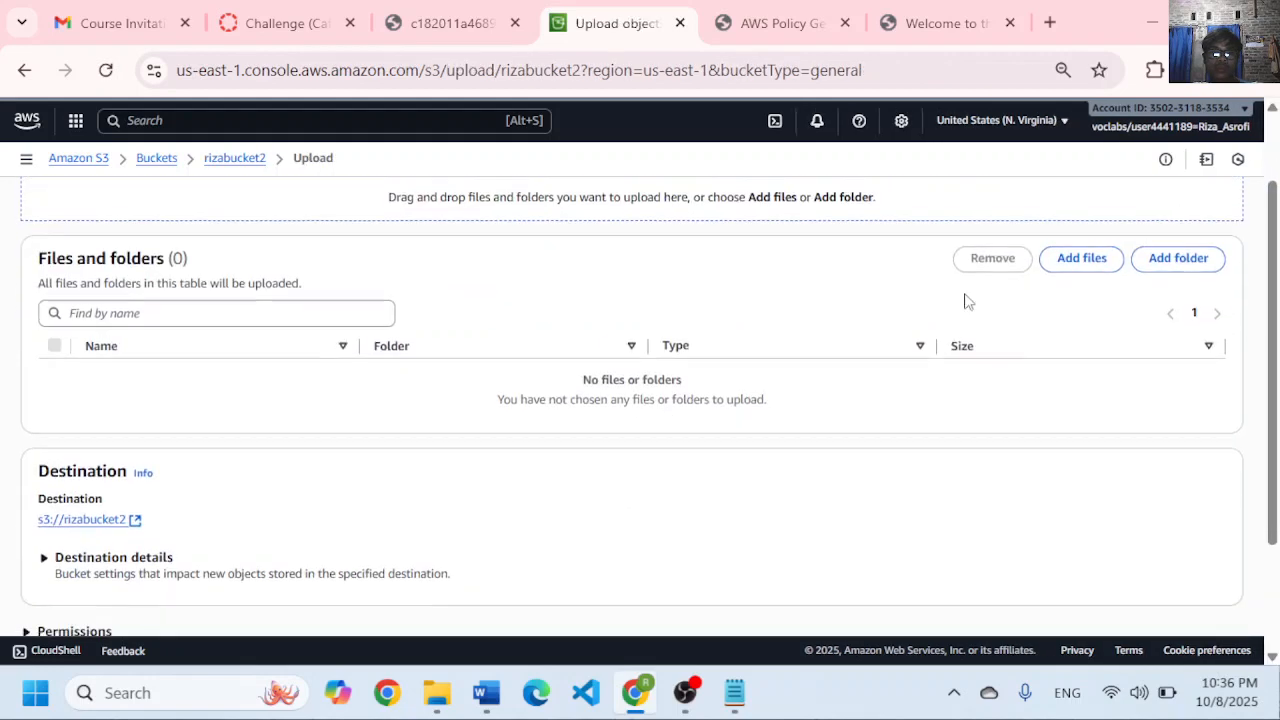
{"action": "left_click", "coordinate": [1090, 257]}
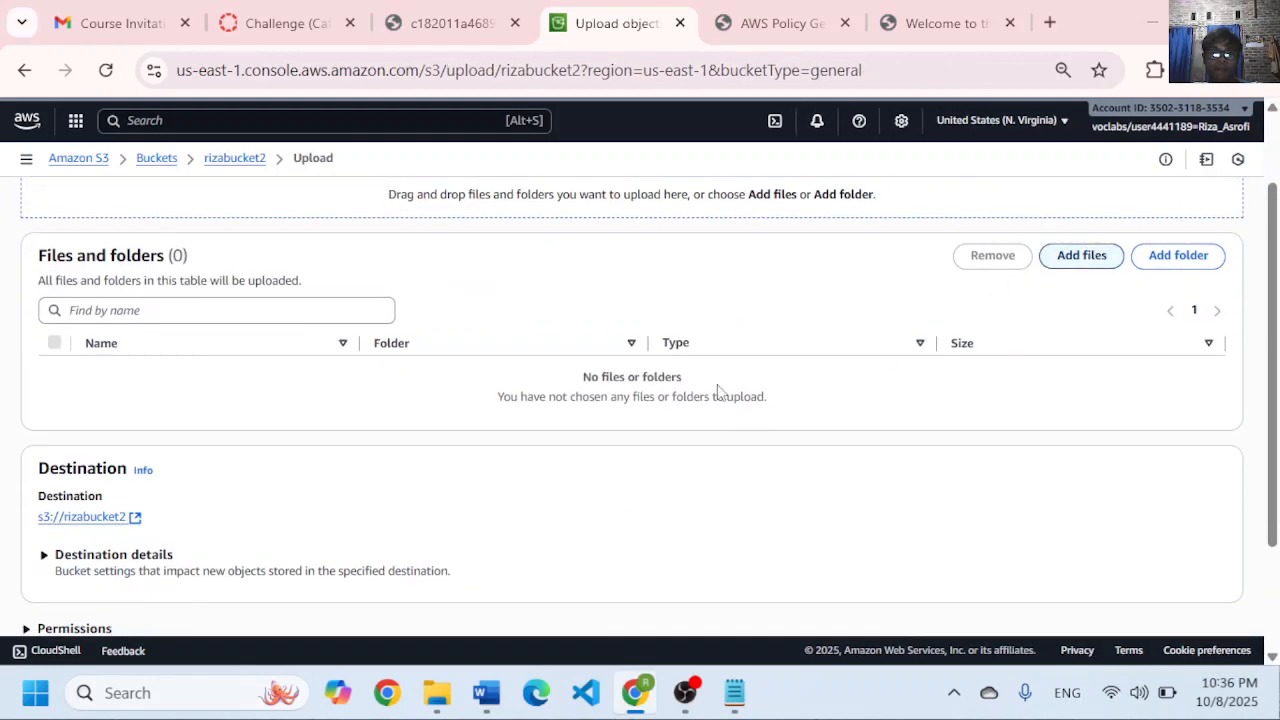
{"action": "left_click", "coordinate": [872, 497]}
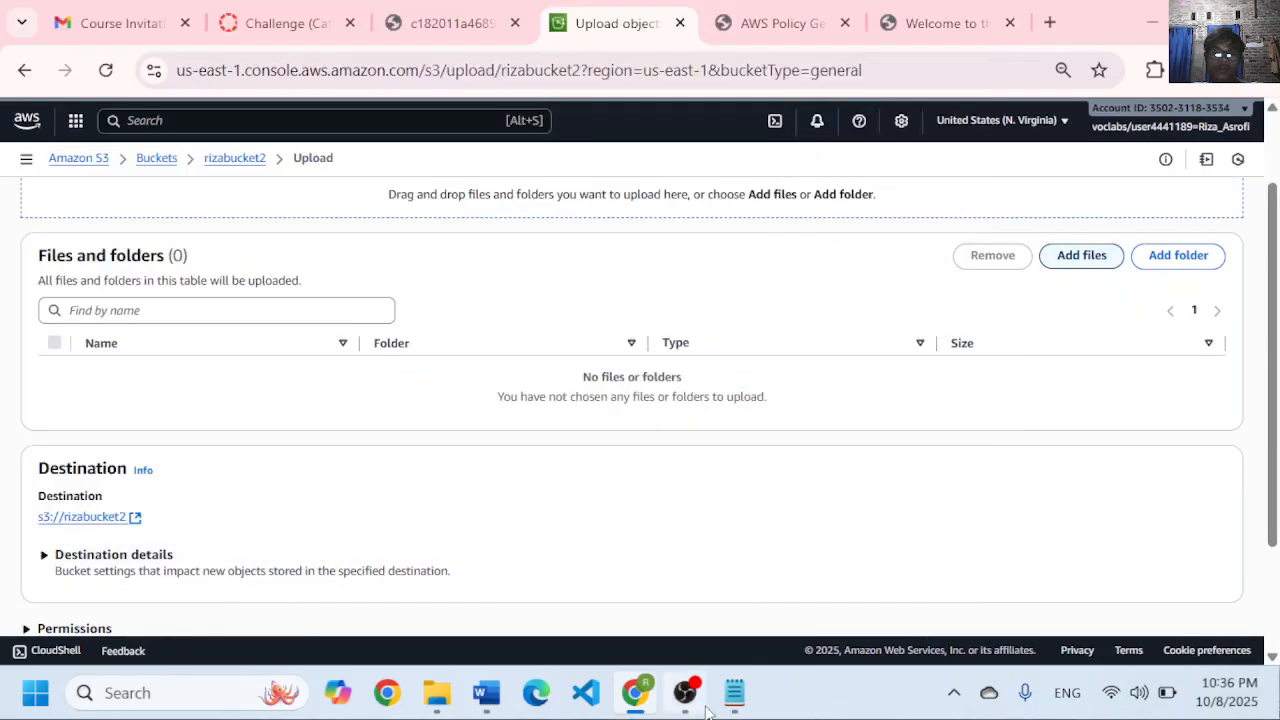
- Switch to Notepad and review the edited bgcolor values in the index file
{"action": "left_click", "coordinate": [734, 692]}
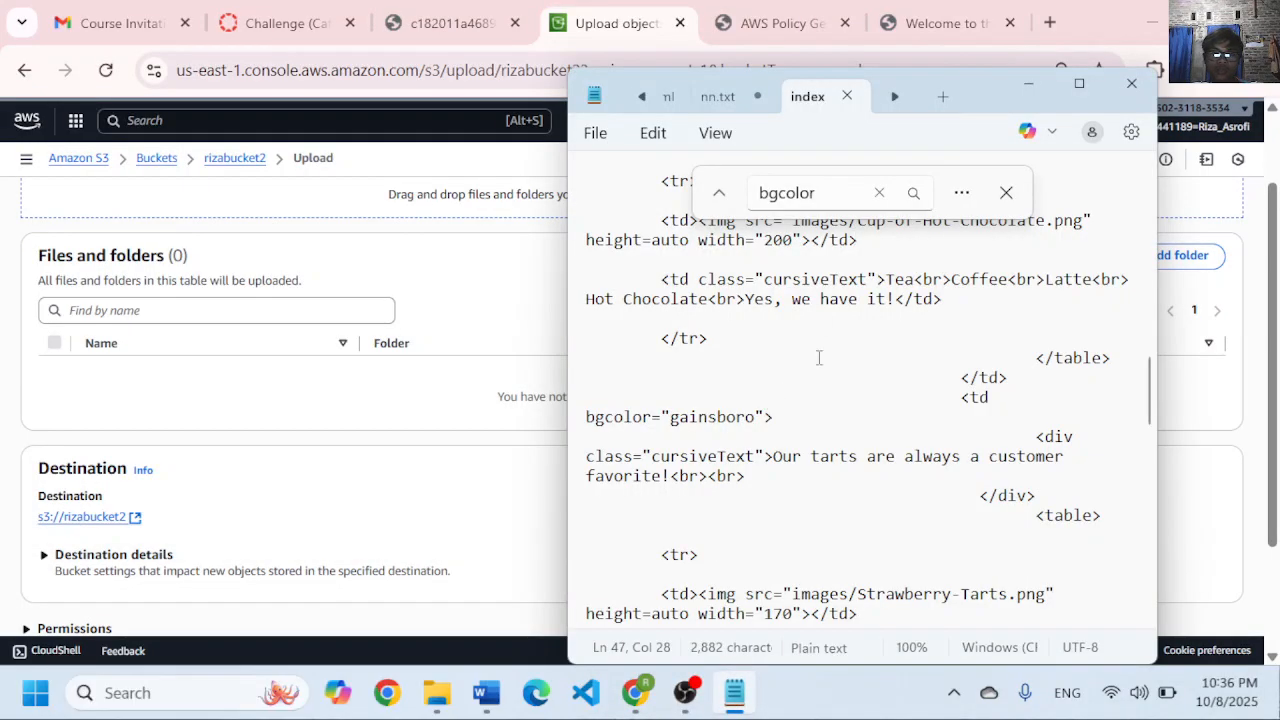
{"action": "scroll", "coordinate": [818, 357], "scroll_direction": "up", "scroll_amount": 3}
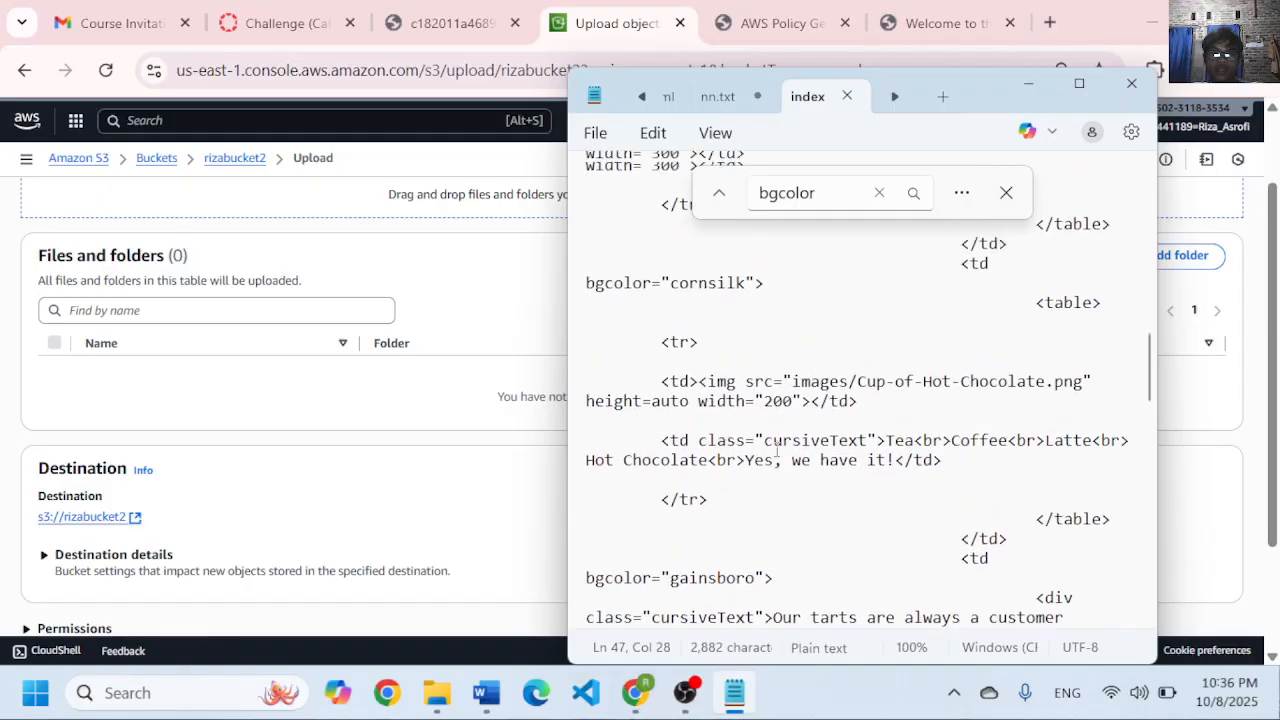
{"action": "scroll", "coordinate": [776, 450], "scroll_direction": "up", "scroll_amount": 5}
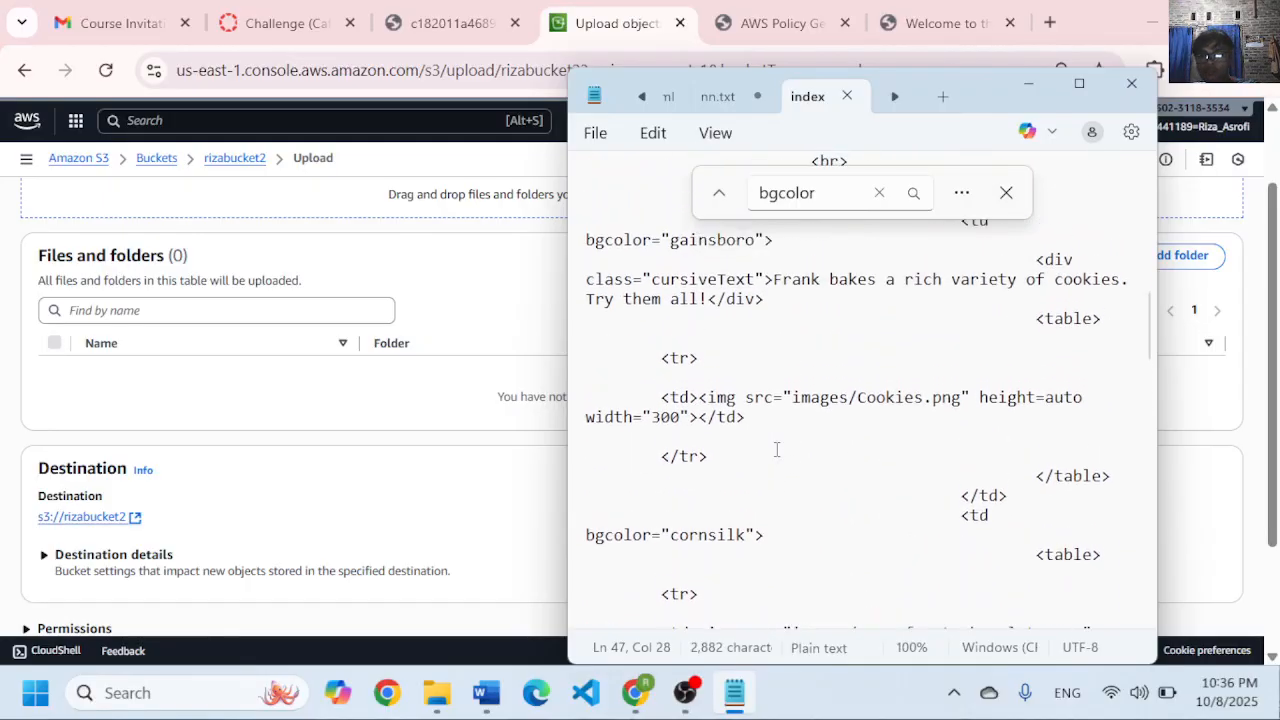
- Capture a screenshot of the Notepad window showing the edited bgcolor values, and minimize Notepad
{"action": "key", "text": "super+shift+s"}
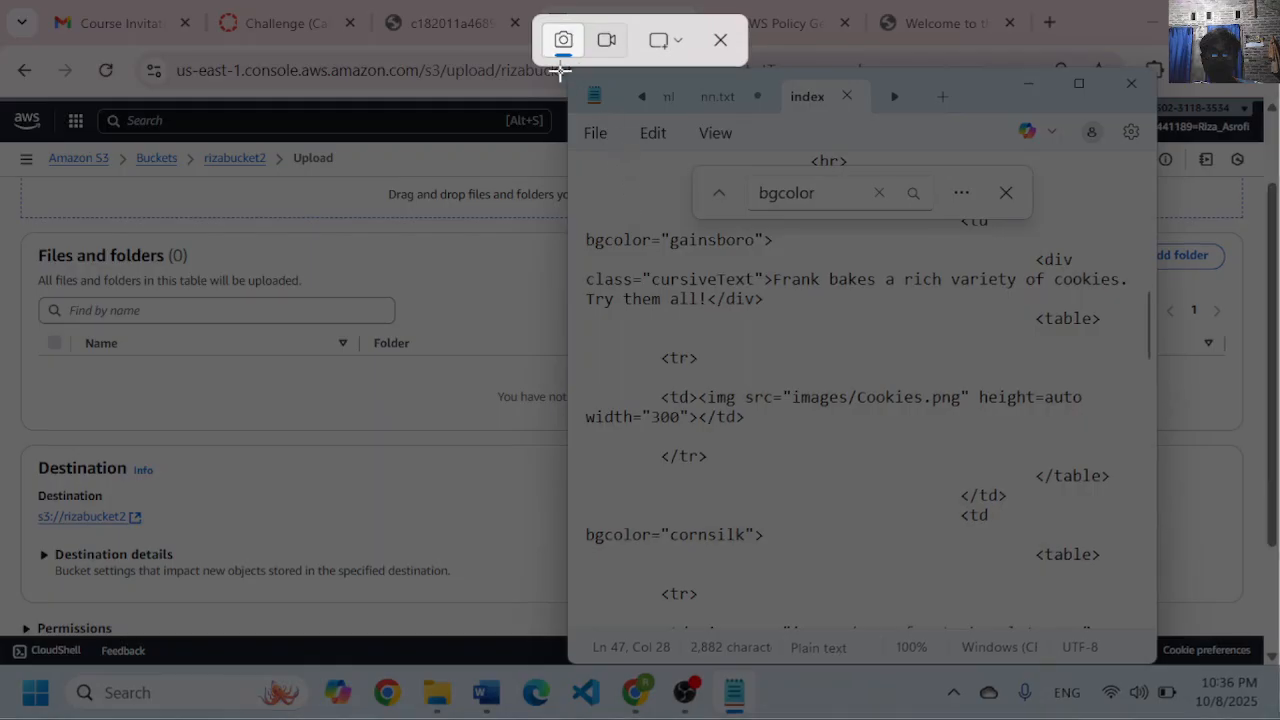
{"action": "left_click_drag", "start_coordinate": [560, 70], "coordinate": [1166, 665]}
{"action": "left_click", "coordinate": [1028, 83]}
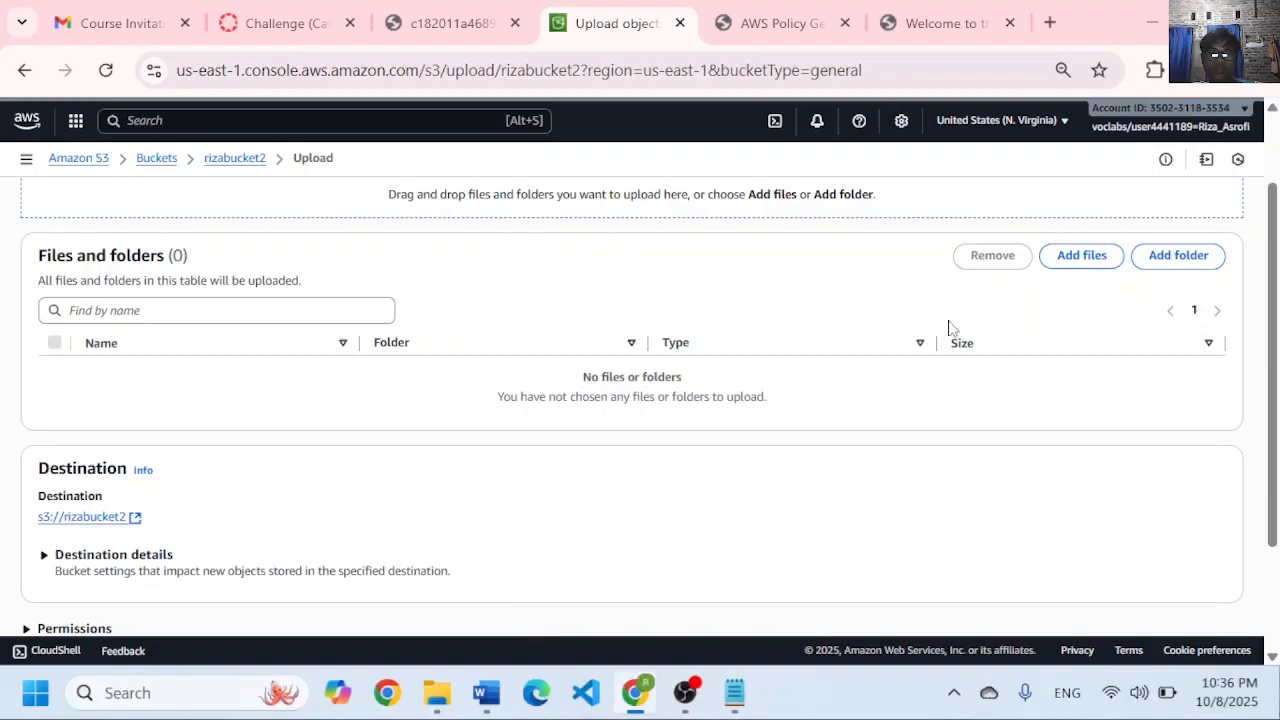
- Add the index file from the static-website (1) folder to the S3 upload list and select it
{"action": "left_click", "coordinate": [1080, 257]}
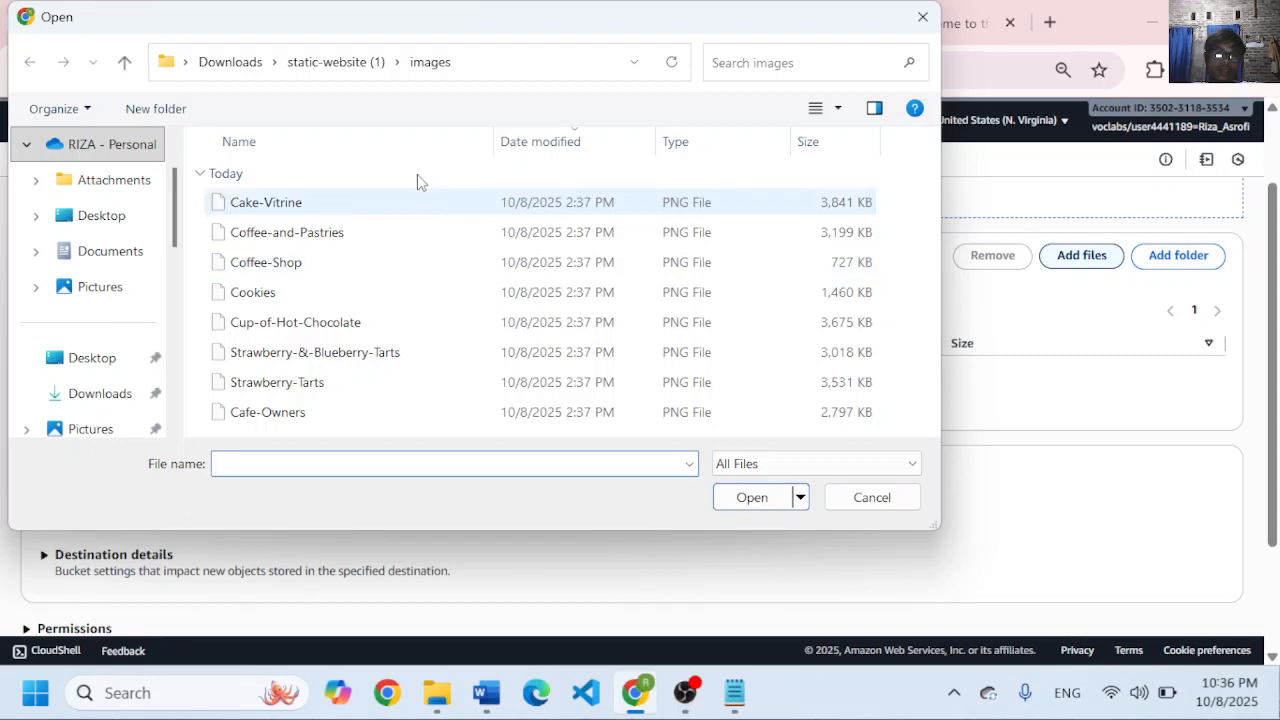
{"action": "left_click", "coordinate": [346, 61]}
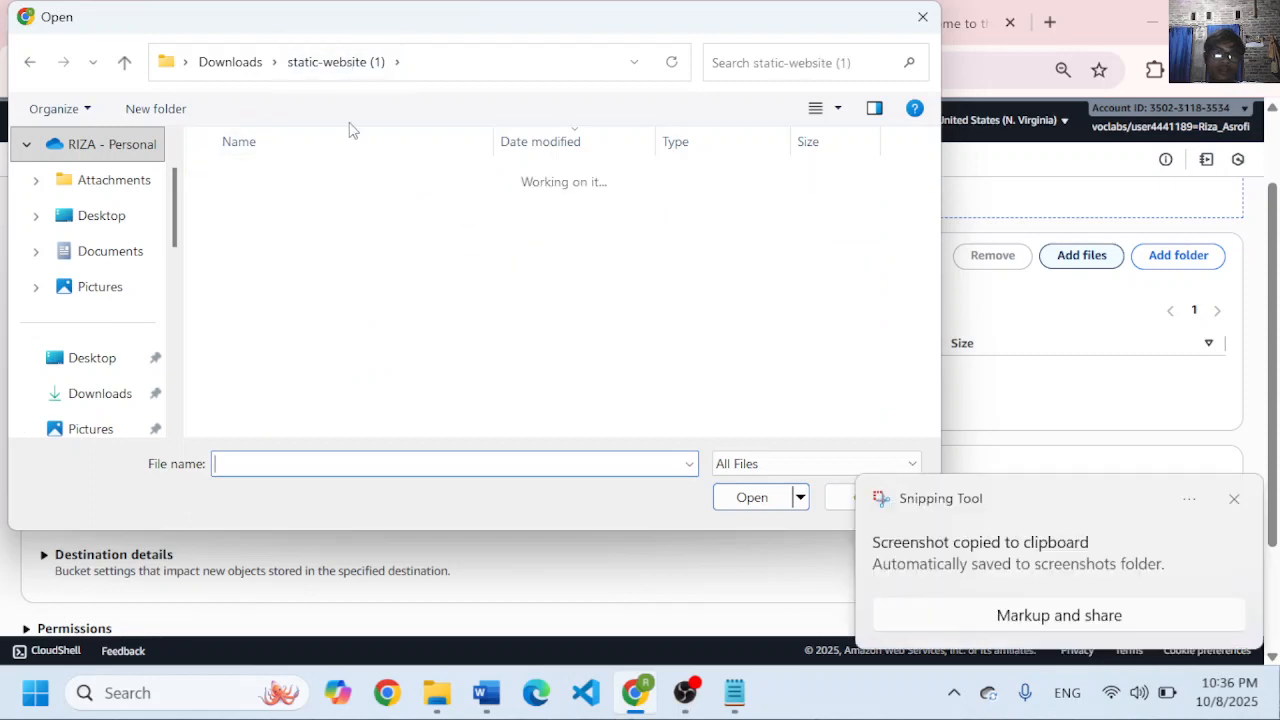
{"action": "left_click", "coordinate": [376, 204]}
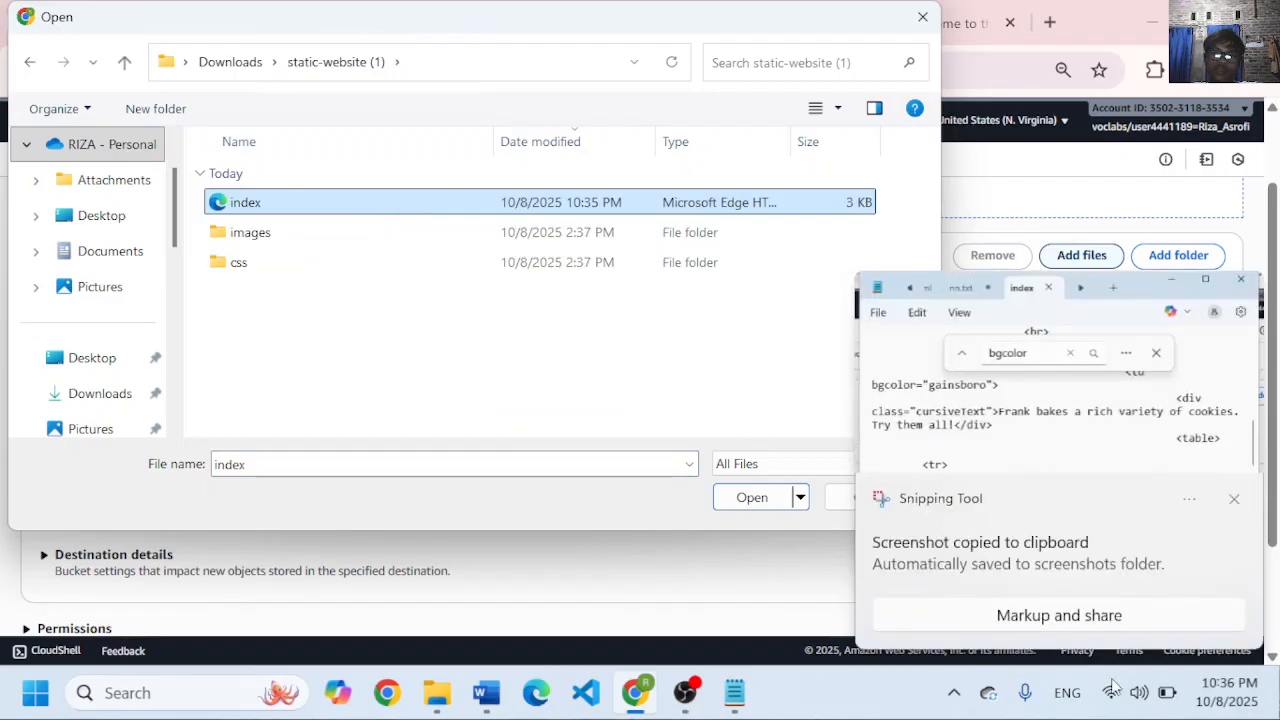
{"action": "left_click", "coordinate": [752, 497]}
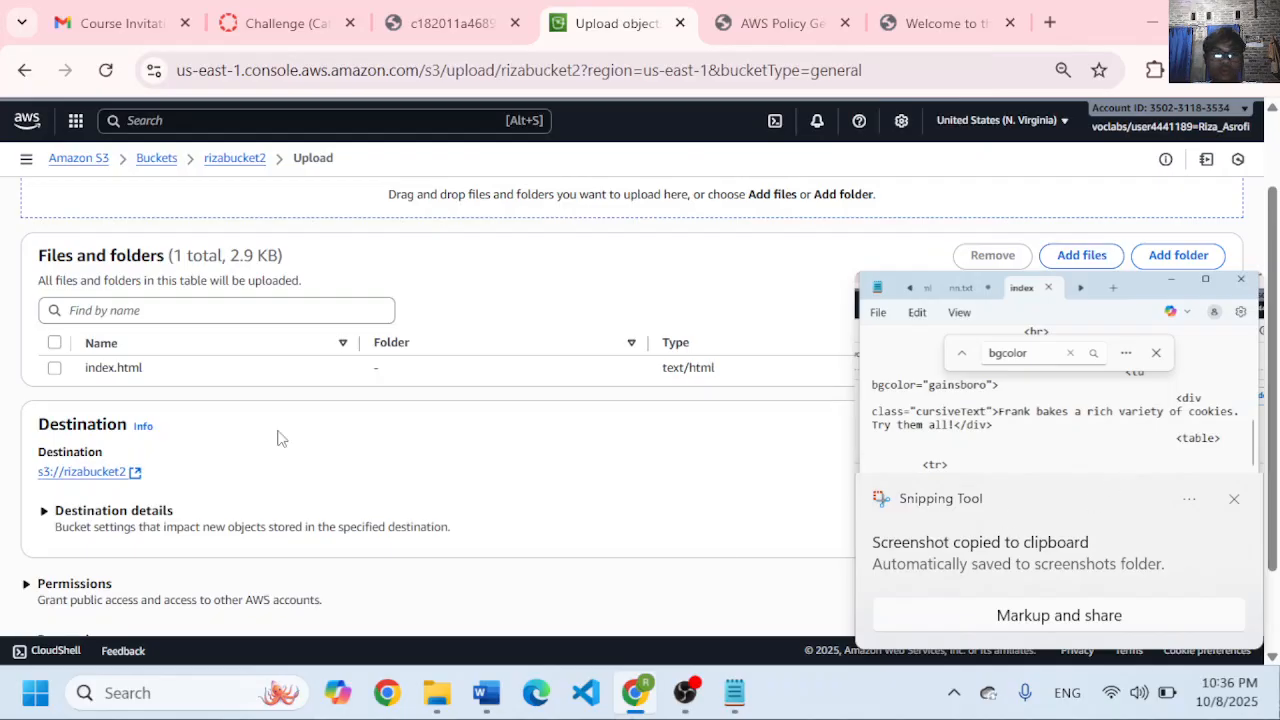
{"action": "left_click", "coordinate": [54, 368]}
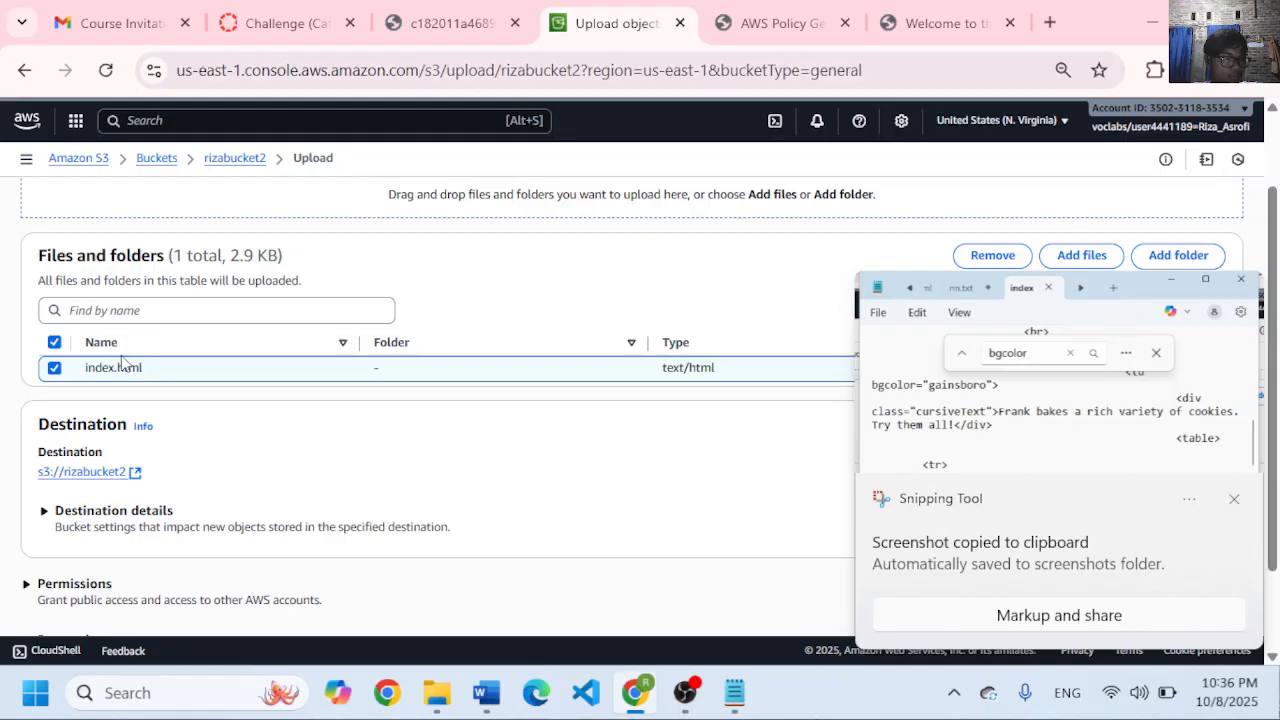
- Switch to the Word report and paste the screenshot on a new line below the last bgcolor="gainsboro" instruction of step 15
{"action": "key", "text": "alt+Tab"}
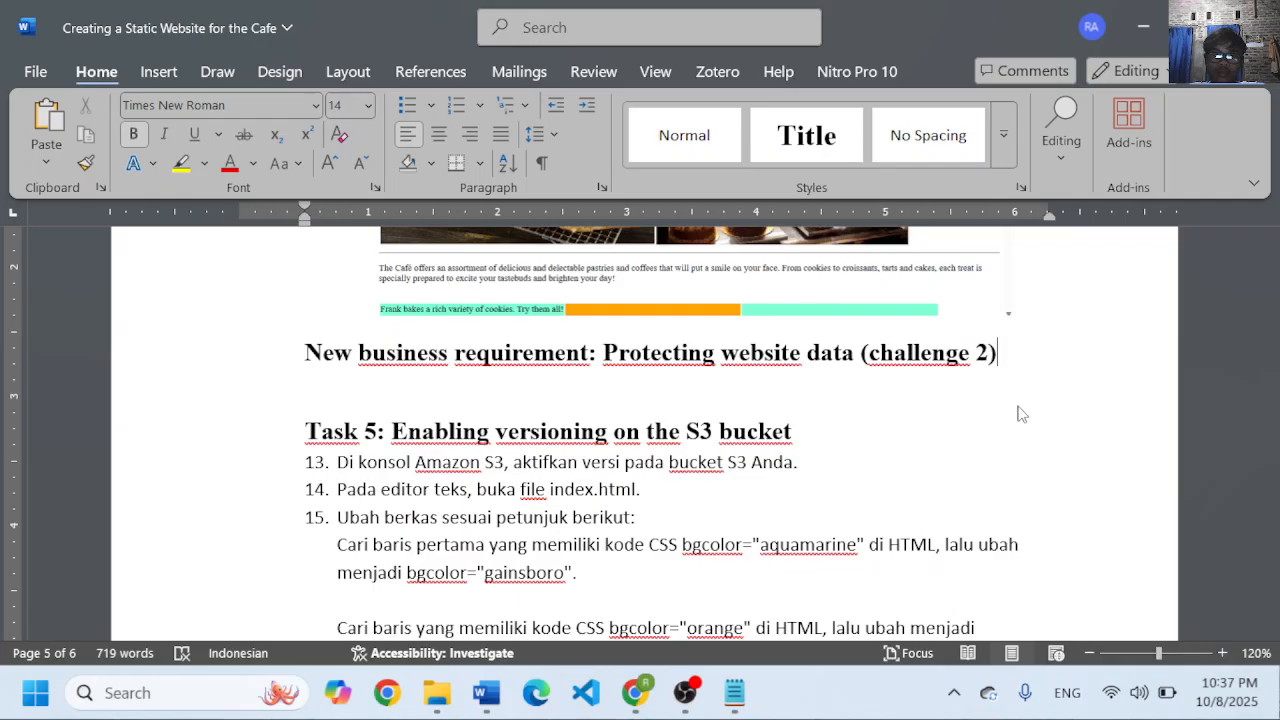
{"action": "scroll", "coordinate": [1020, 413], "scroll_direction": "down", "scroll_amount": 4}
{"action": "left_click", "coordinate": [665, 450]}
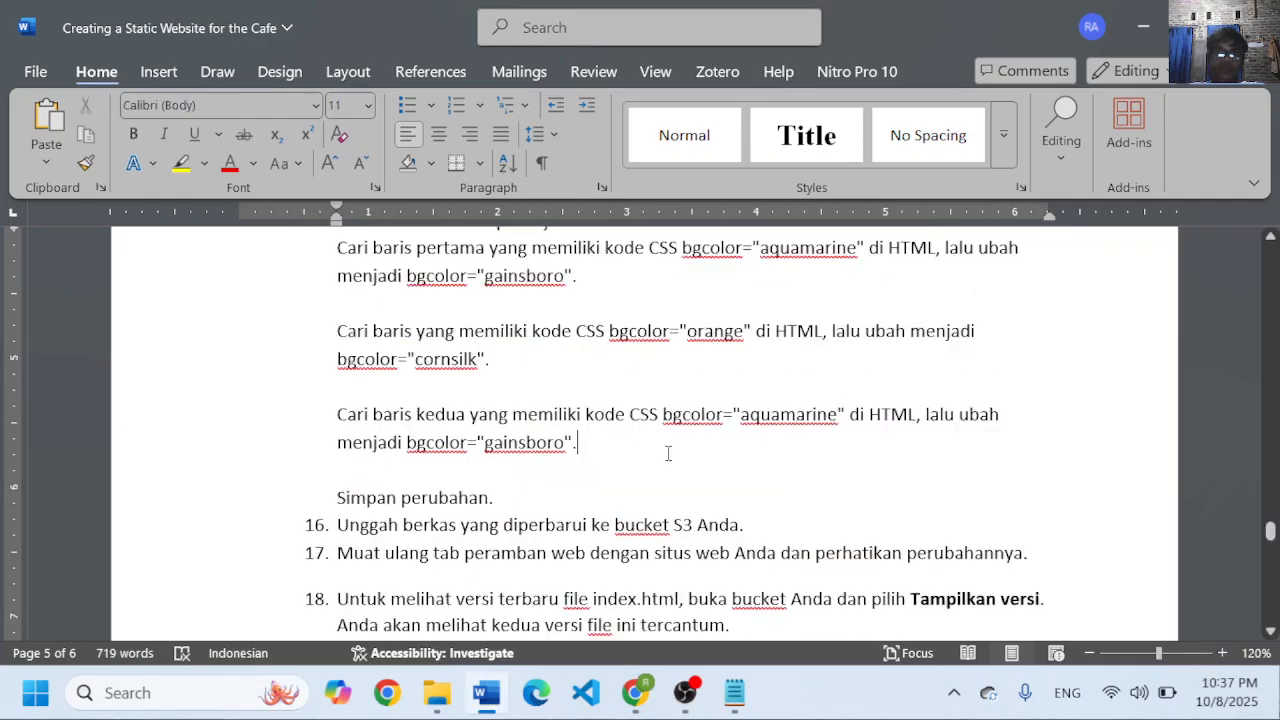
{"action": "key", "text": "Return"}
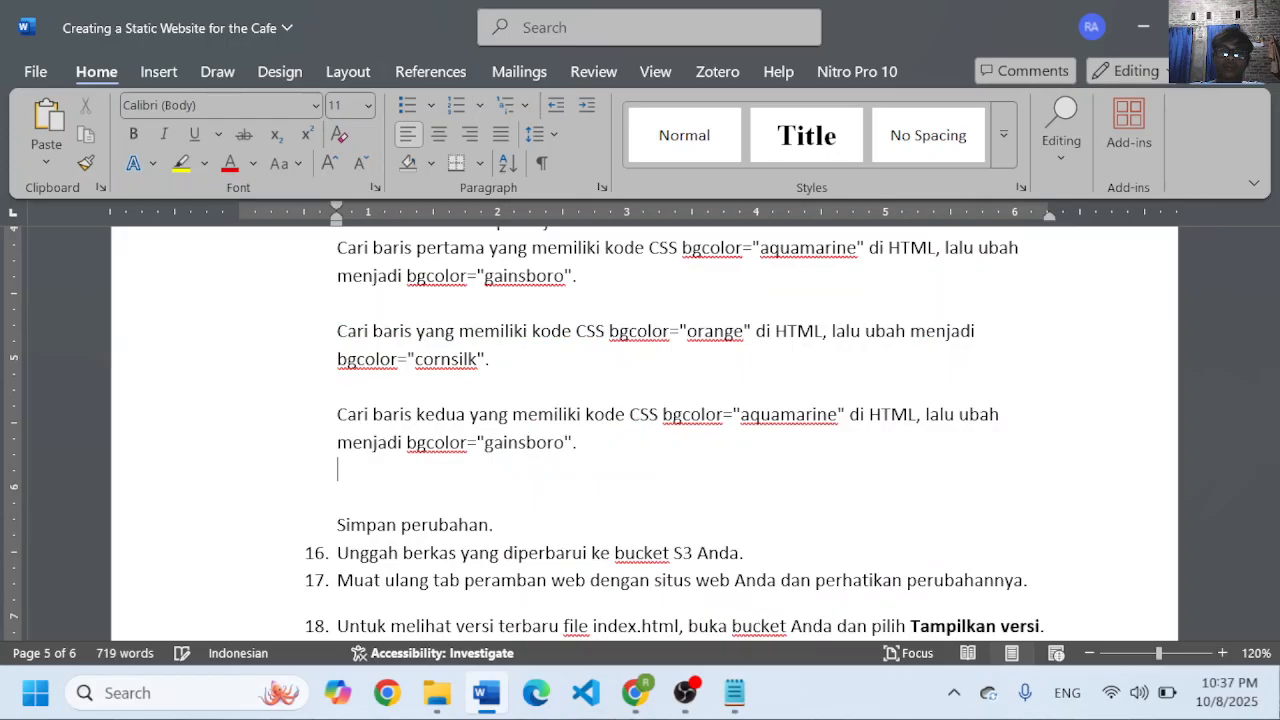
{"action": "key", "text": "ctrl+v"}
{"action": "scroll", "coordinate": [886, 551], "scroll_direction": "down", "scroll_amount": 3}
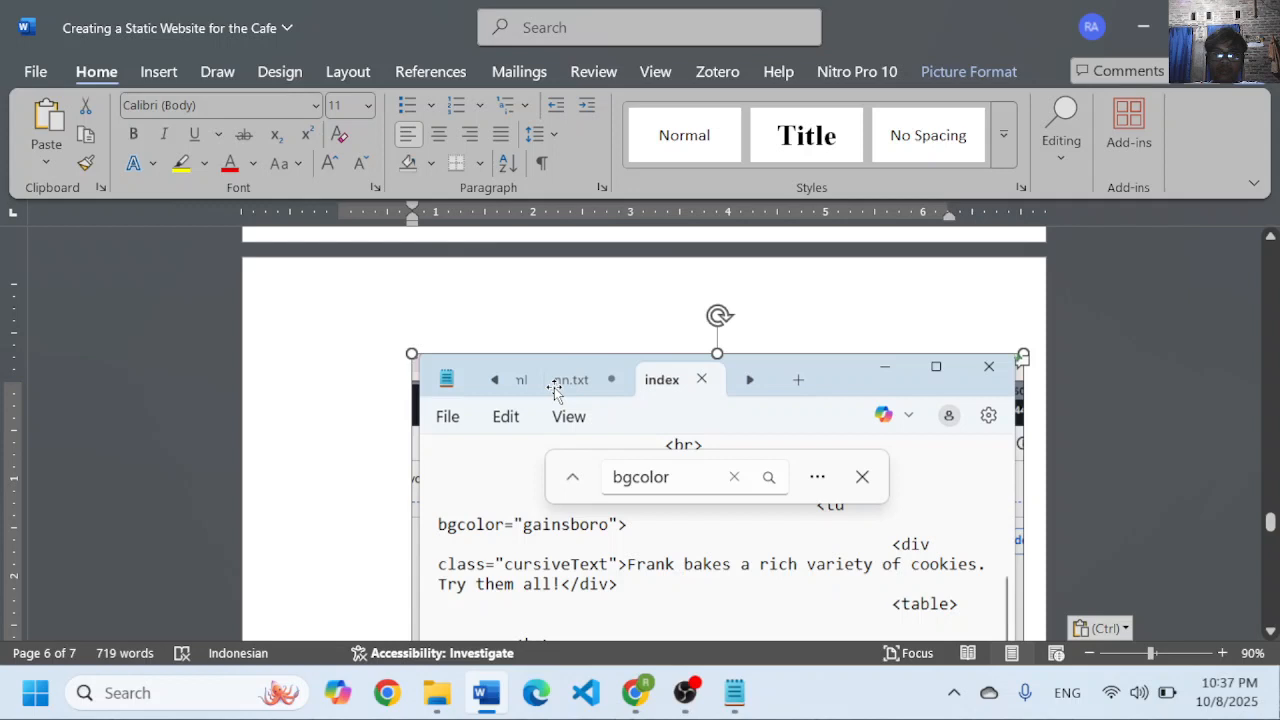
- Center the pasted Notepad screenshot and shrink it proportionally to fit within the page margins
{"action": "left_click", "coordinate": [438, 134]}
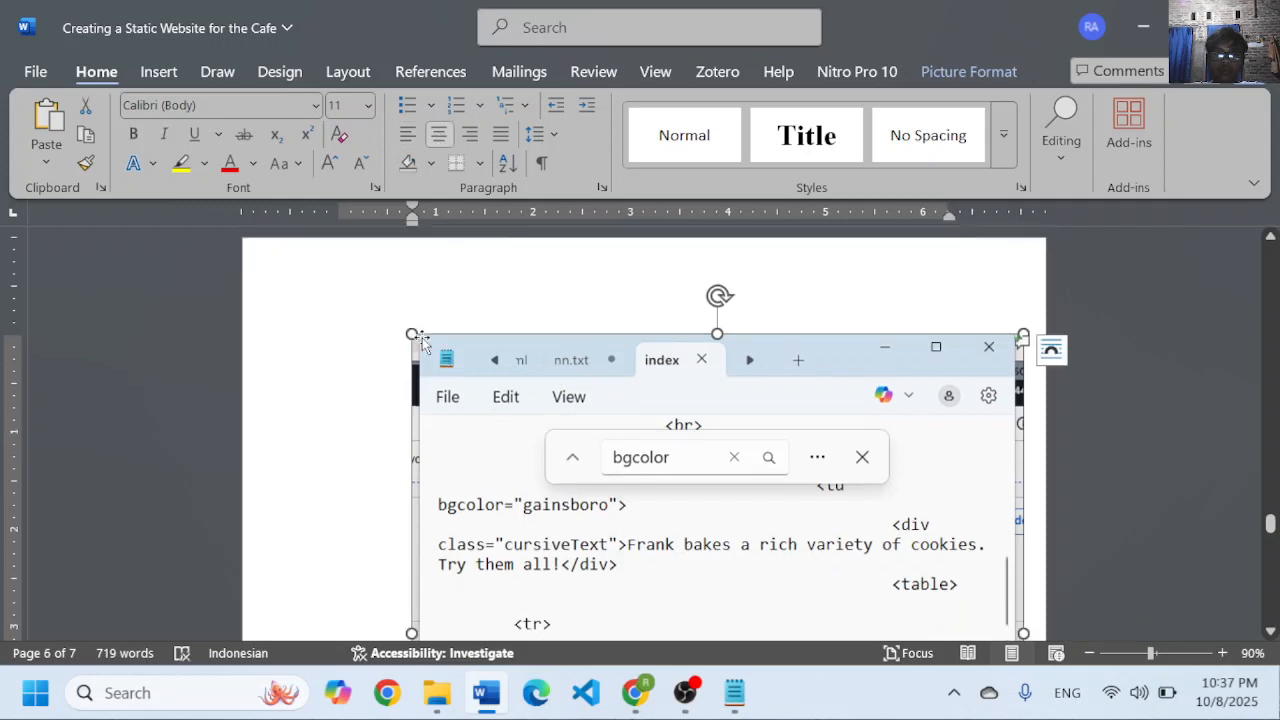
{"action": "left_click_drag", "start_coordinate": [412, 334], "coordinate": [563, 420]}
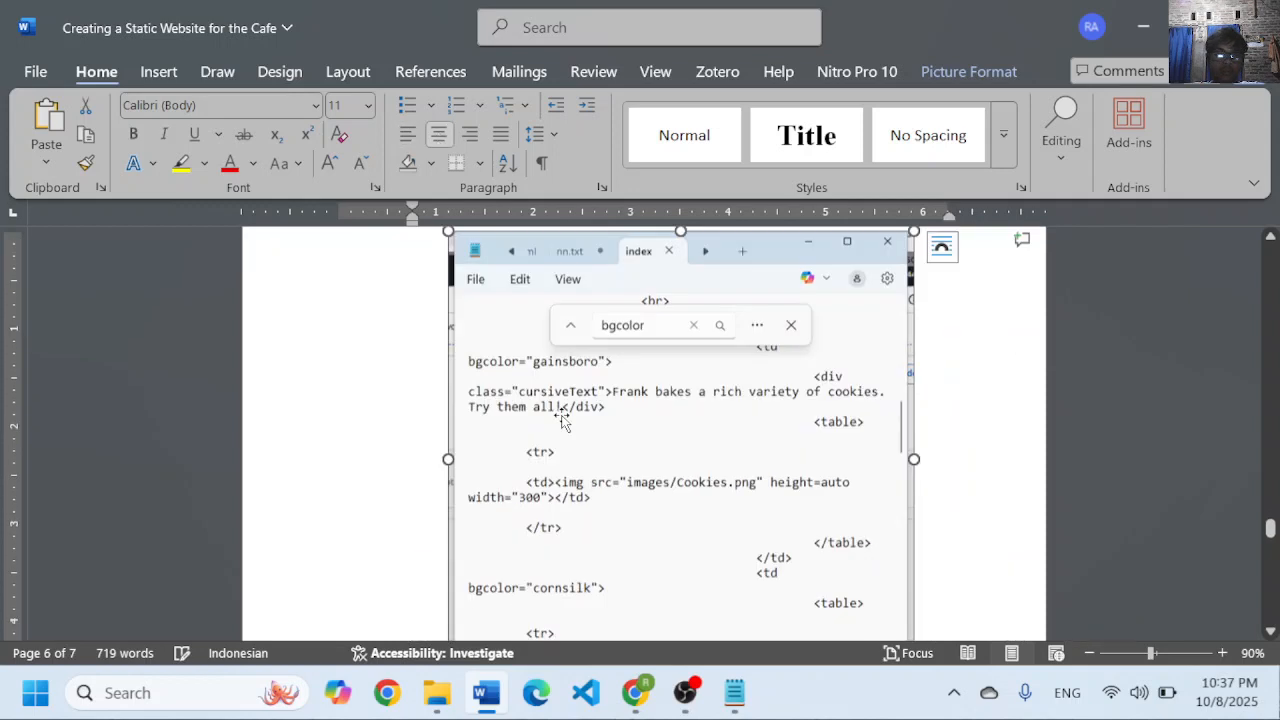
{"action": "scroll", "coordinate": [686, 457], "scroll_direction": "down", "scroll_amount": 4}
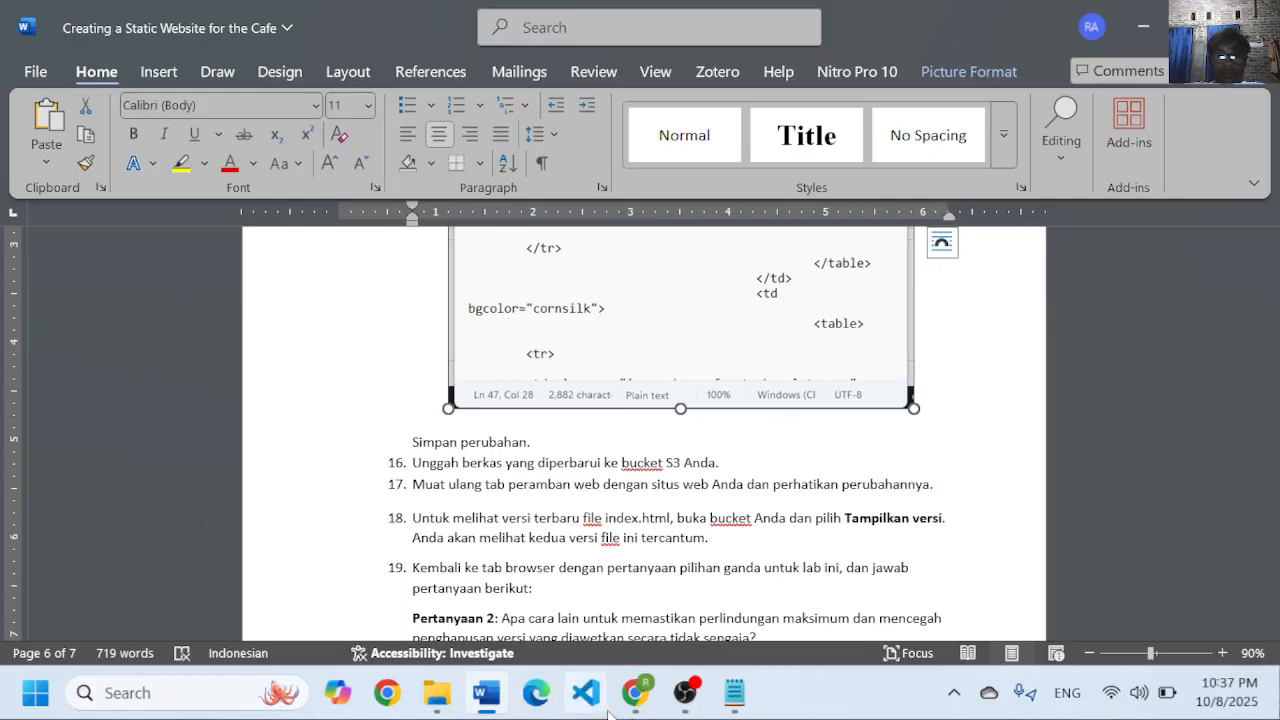
- Return to Chrome, deselect index.html in the file list, and upload it to the S3 bucket
{"action": "left_click", "coordinate": [635, 693]}
{"action": "scroll", "coordinate": [620, 523], "scroll_direction": "down", "scroll_amount": 1}
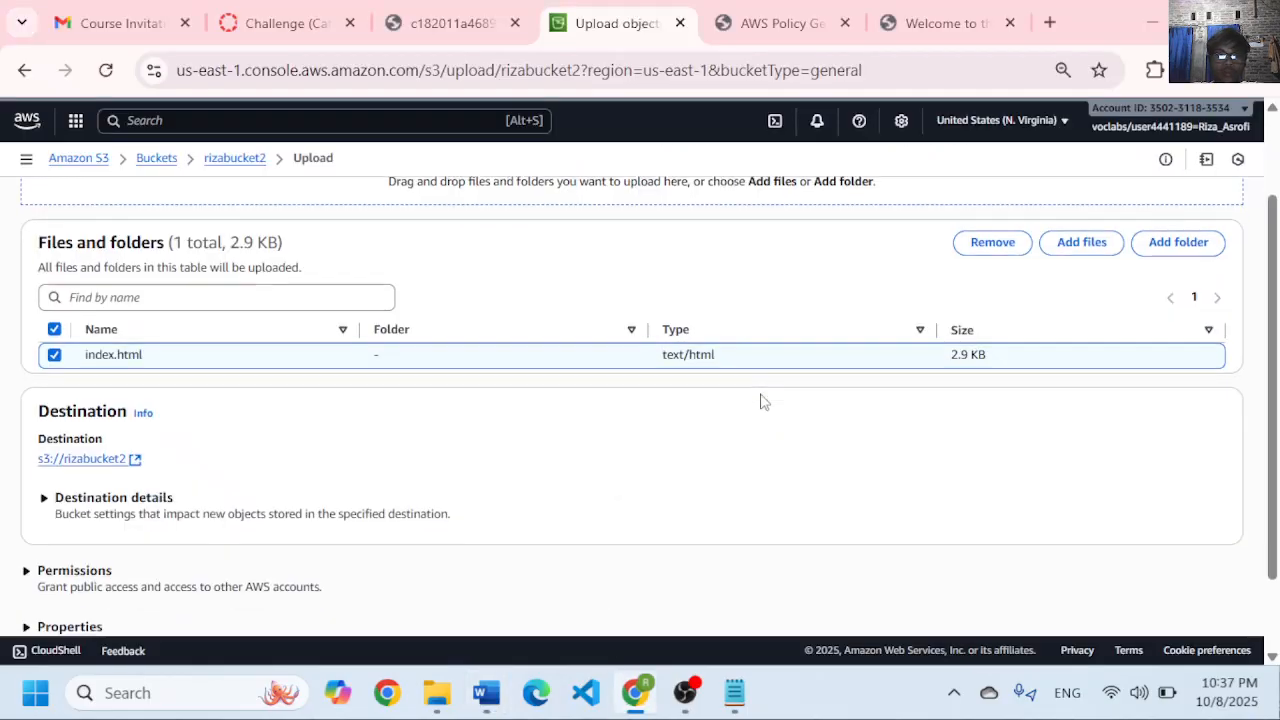
{"action": "left_click", "coordinate": [54, 360]}
{"action": "scroll", "coordinate": [774, 428], "scroll_direction": "down", "scroll_amount": 1}
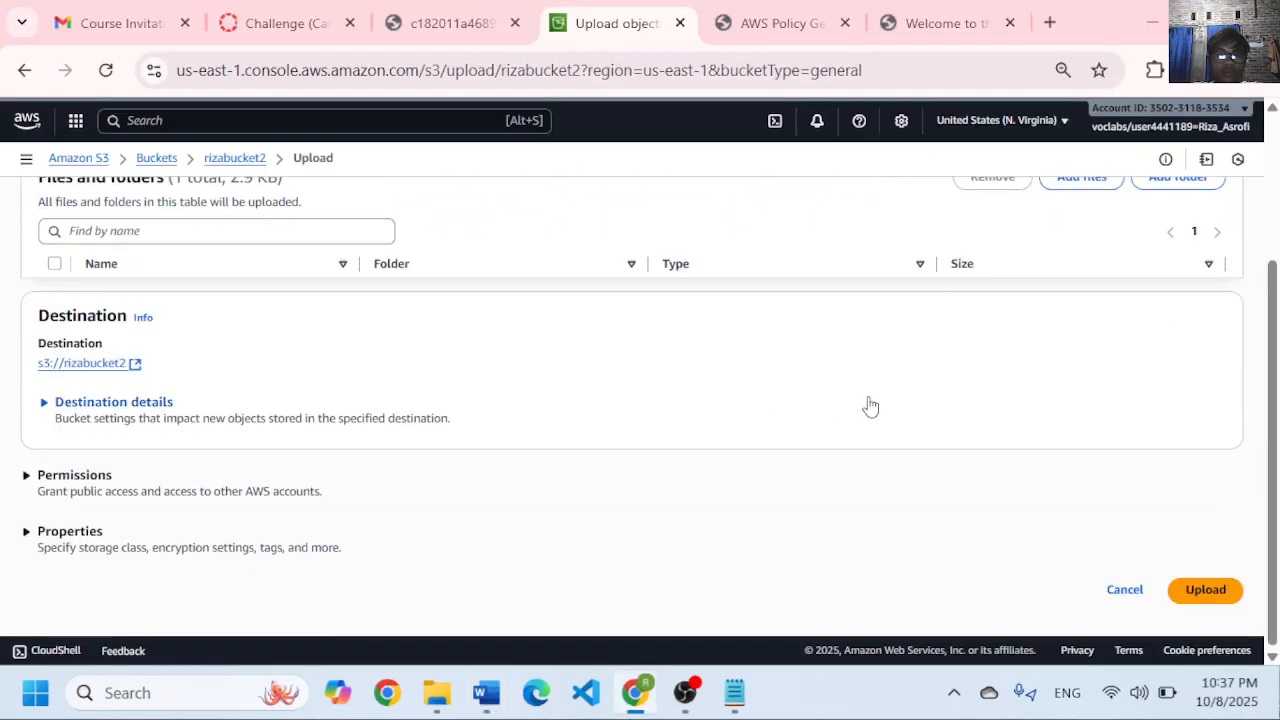
{"action": "left_click", "coordinate": [1208, 588]}
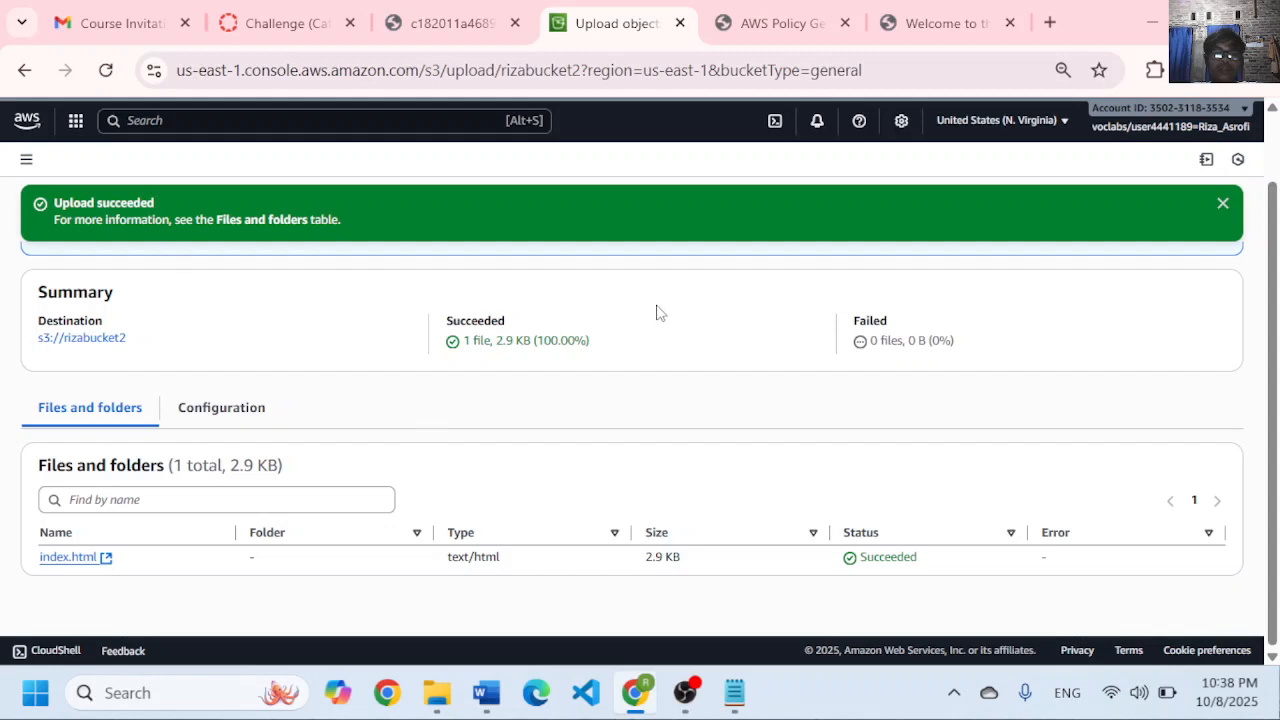
- Close the upload status page and show the object versions in the bucket's object list
{"action": "left_click", "coordinate": [1223, 205]}
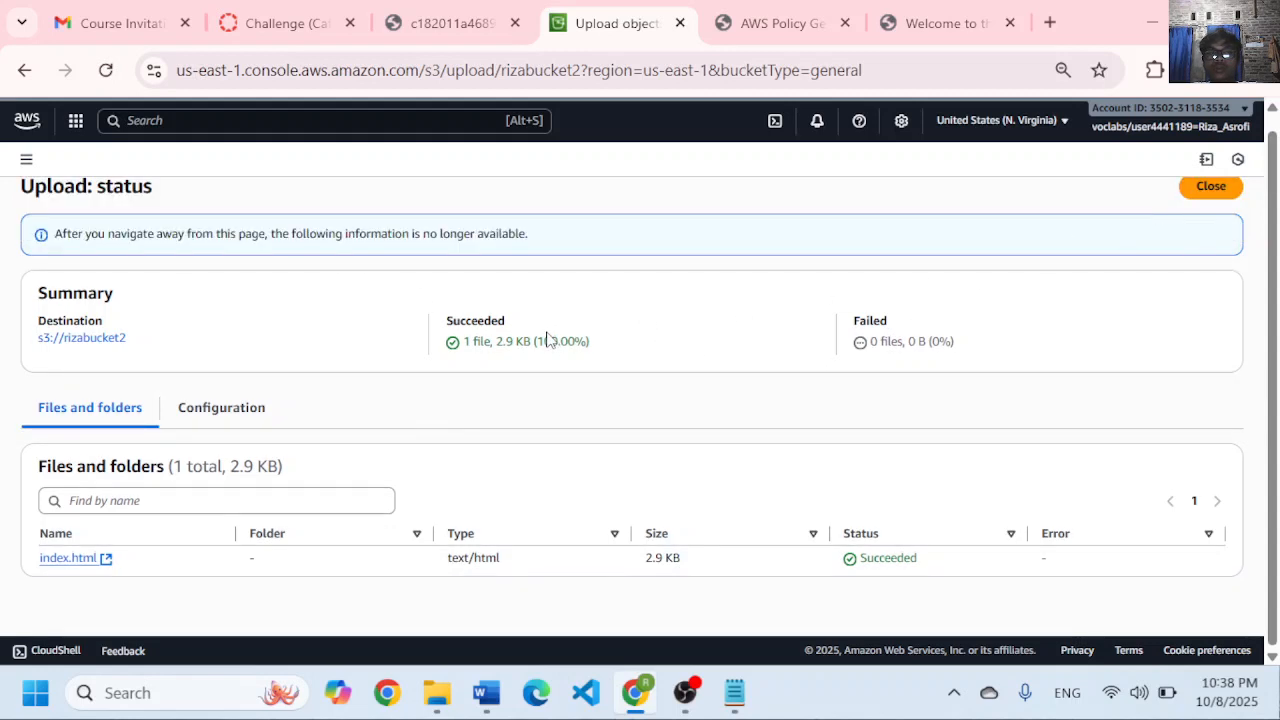
{"action": "scroll", "coordinate": [590, 380], "scroll_direction": "up", "scroll_amount": 1}
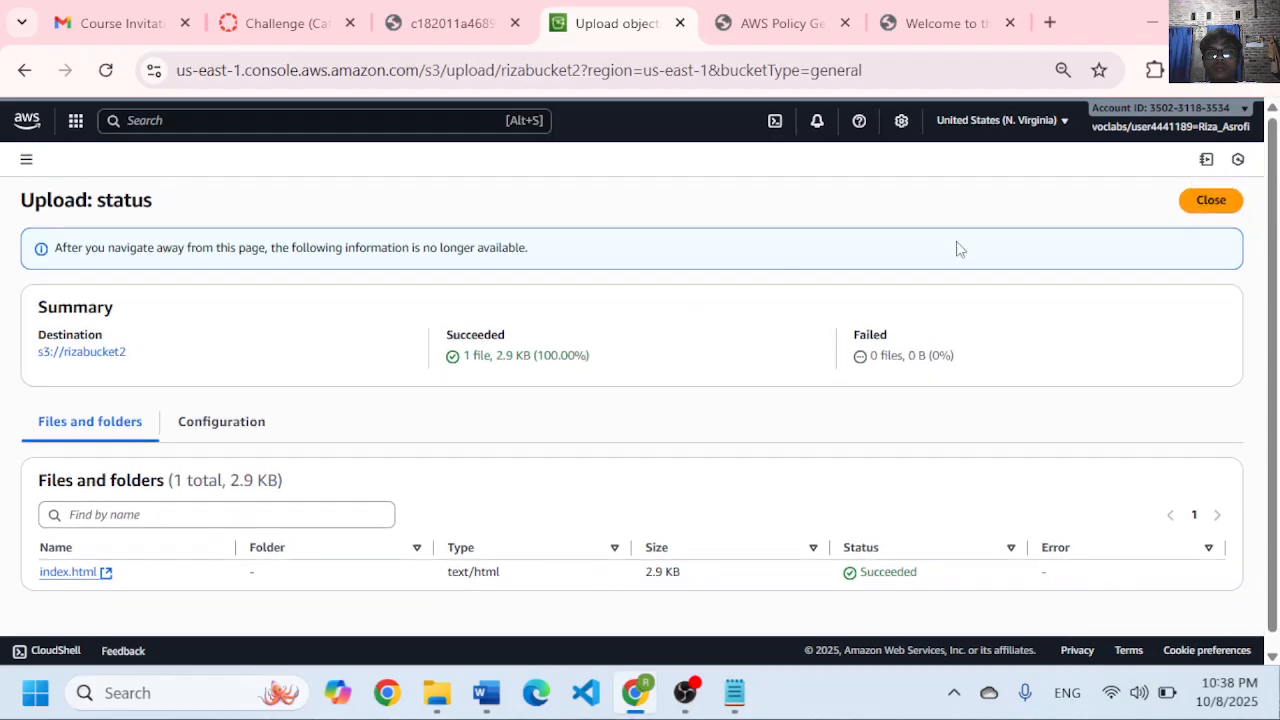
{"action": "left_click", "coordinate": [1200, 202]}
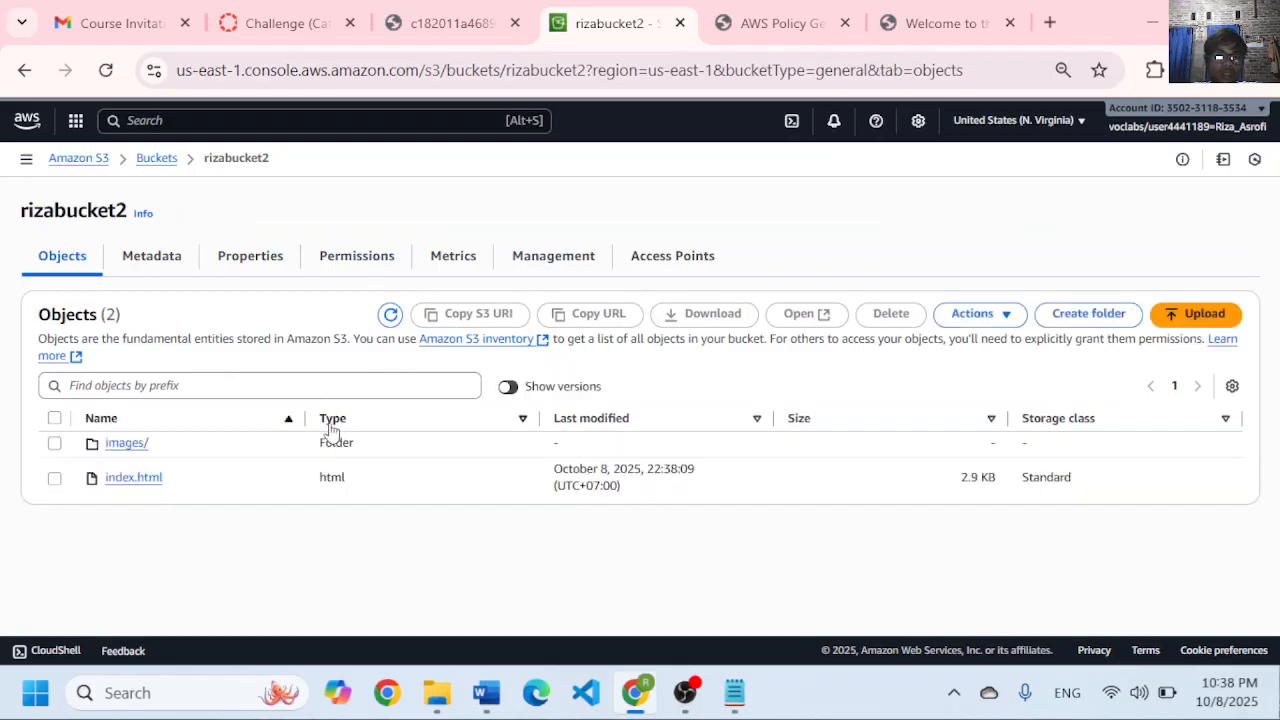
{"action": "left_click", "coordinate": [506, 387]}
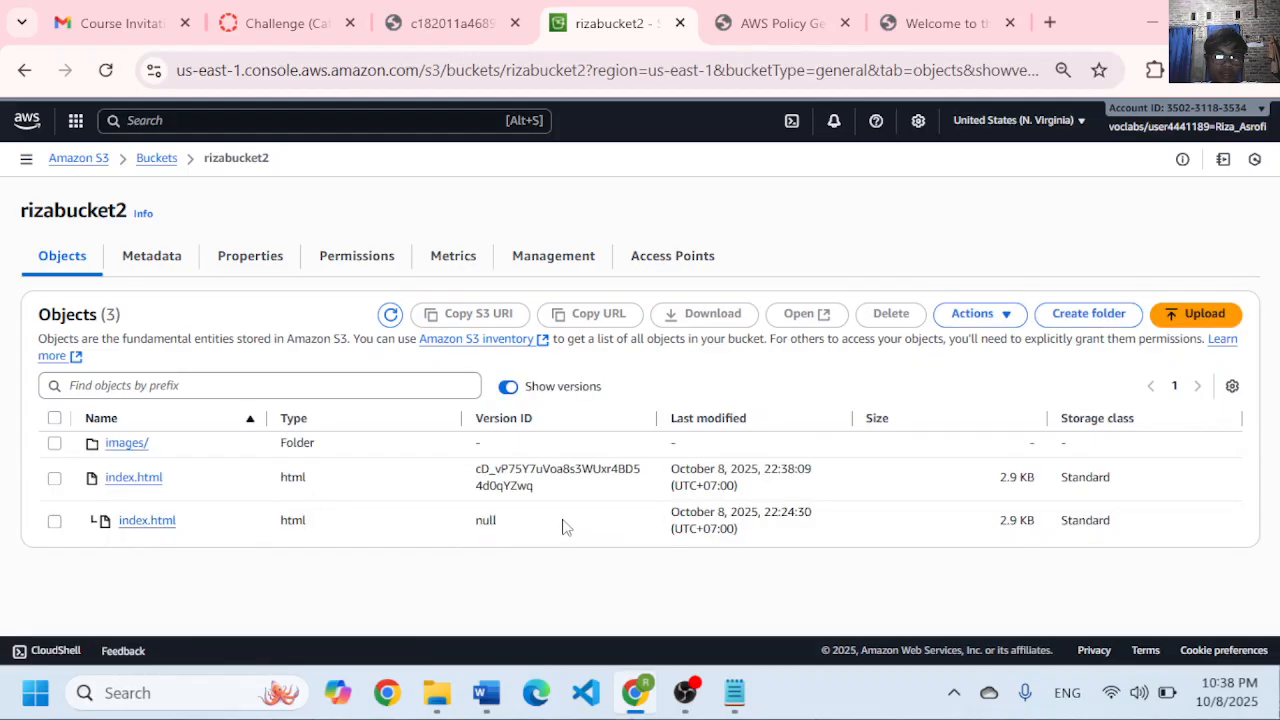
- Check lab steps 20 to 22, submit "Multi-factor authentication" as the answer to Question 2, and return to the question list
{"action": "left_click", "coordinate": [358, 10]}
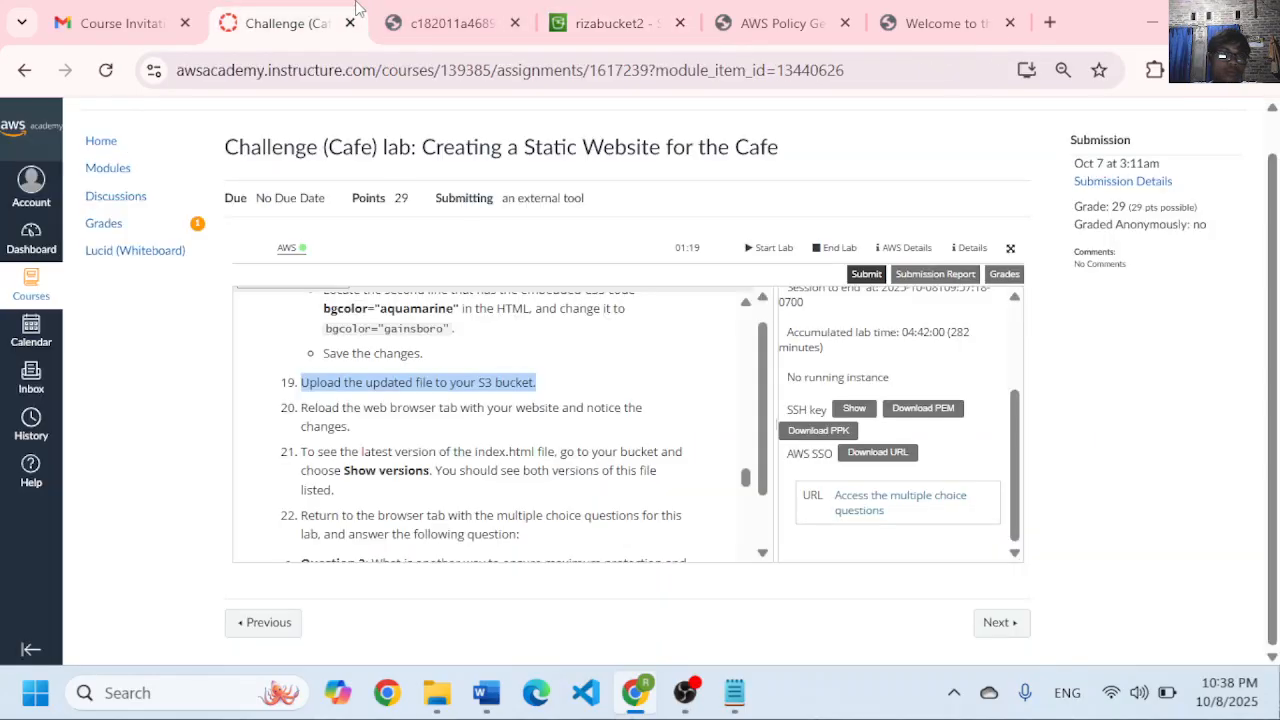
{"action": "scroll", "coordinate": [453, 469], "scroll_direction": "down", "scroll_amount": 3}
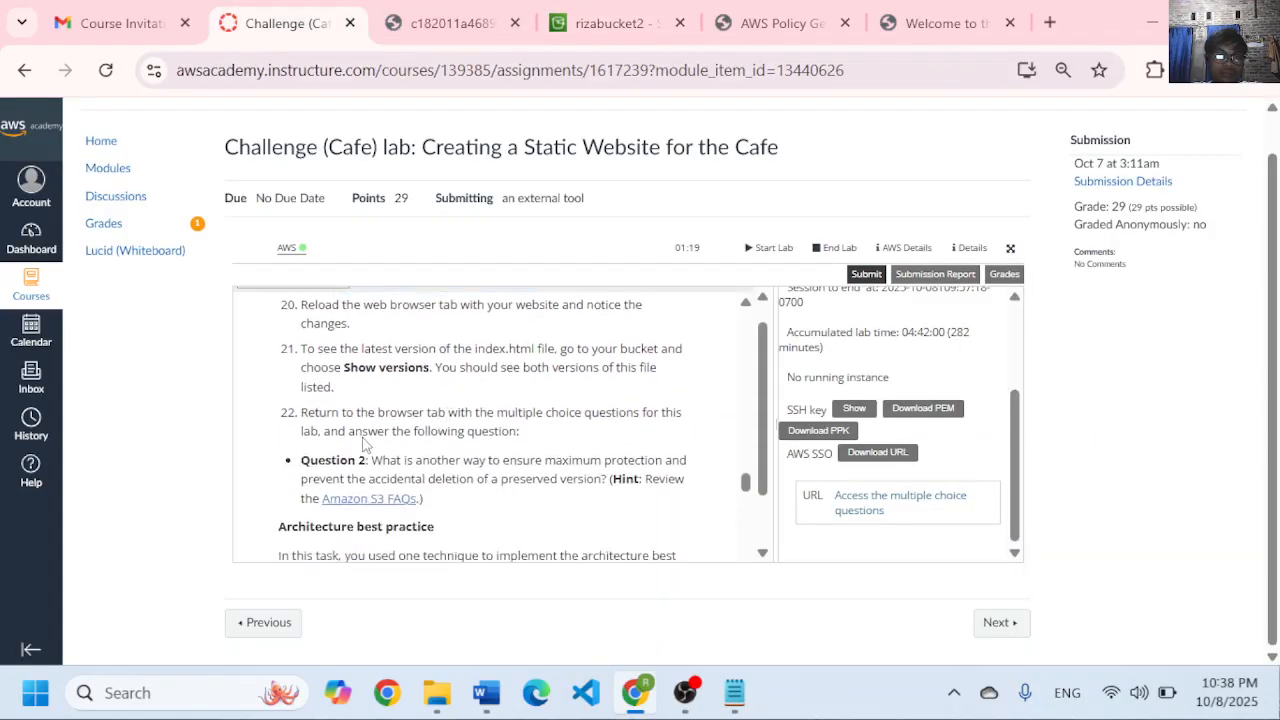
{"action": "scroll", "coordinate": [405, 390], "scroll_direction": "down", "scroll_amount": 2}
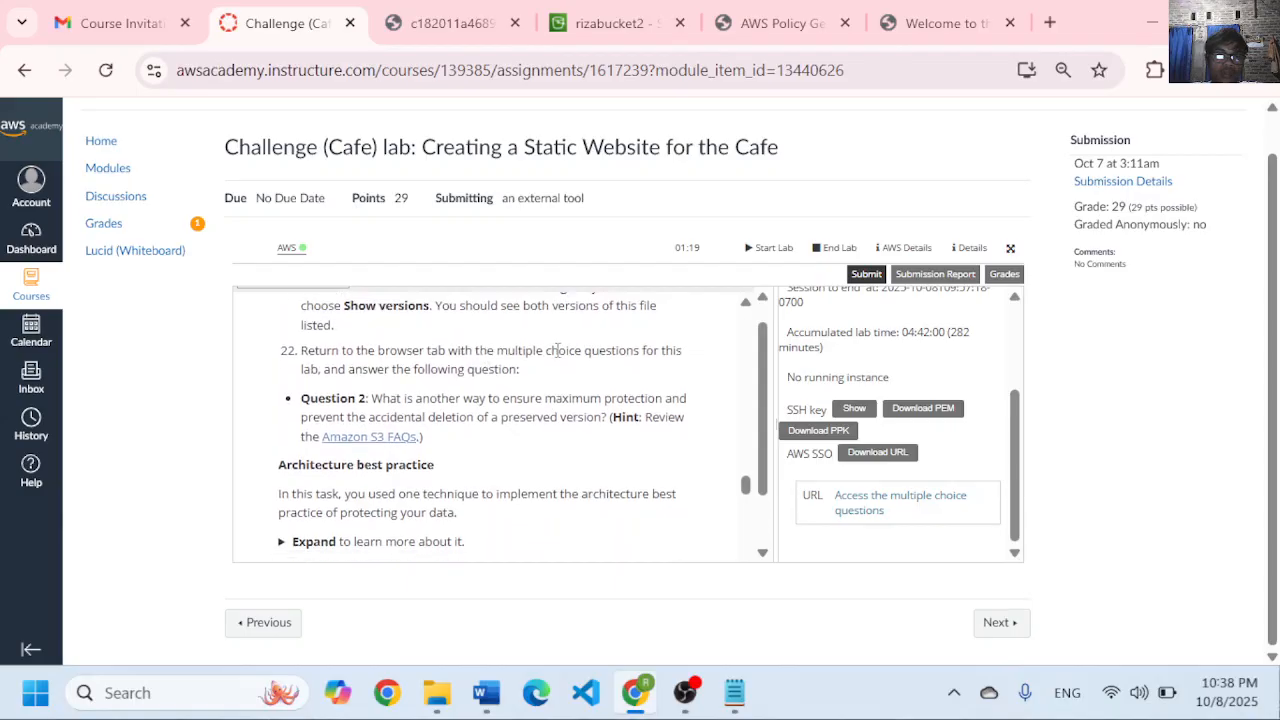
{"action": "scroll", "coordinate": [479, 377], "scroll_direction": "down", "scroll_amount": 1}
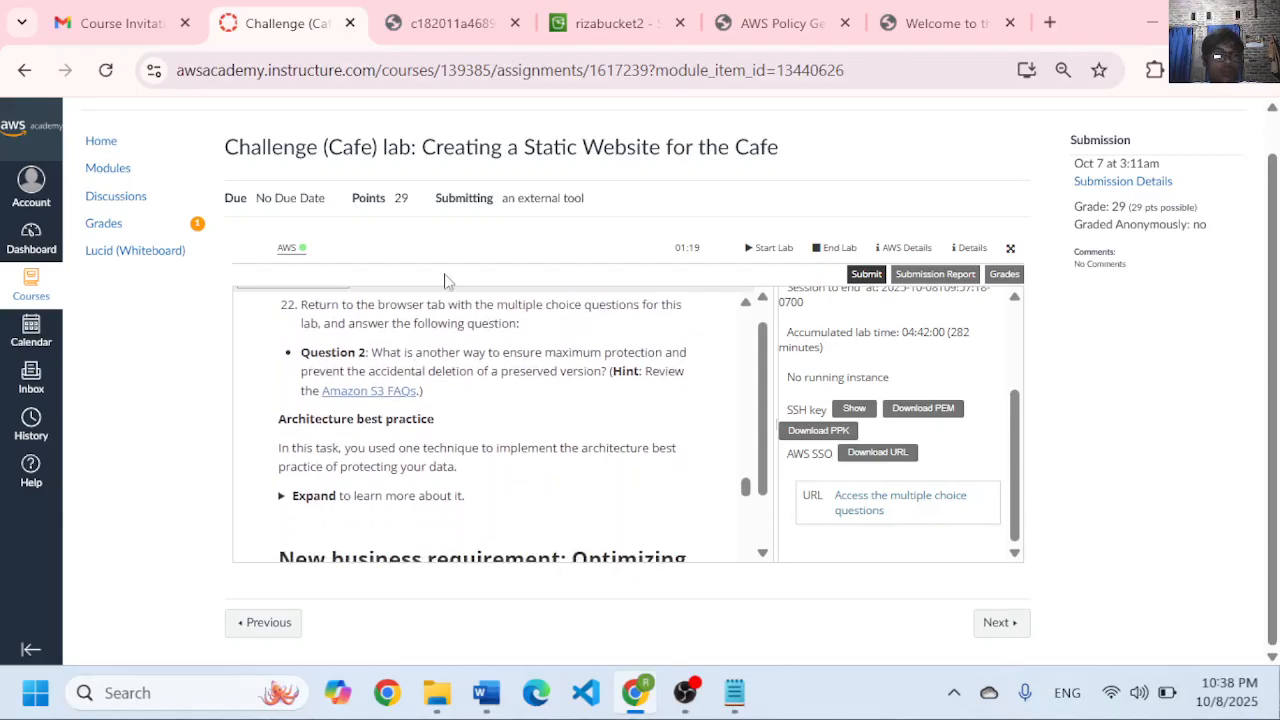
{"action": "left_click", "coordinate": [450, 20]}
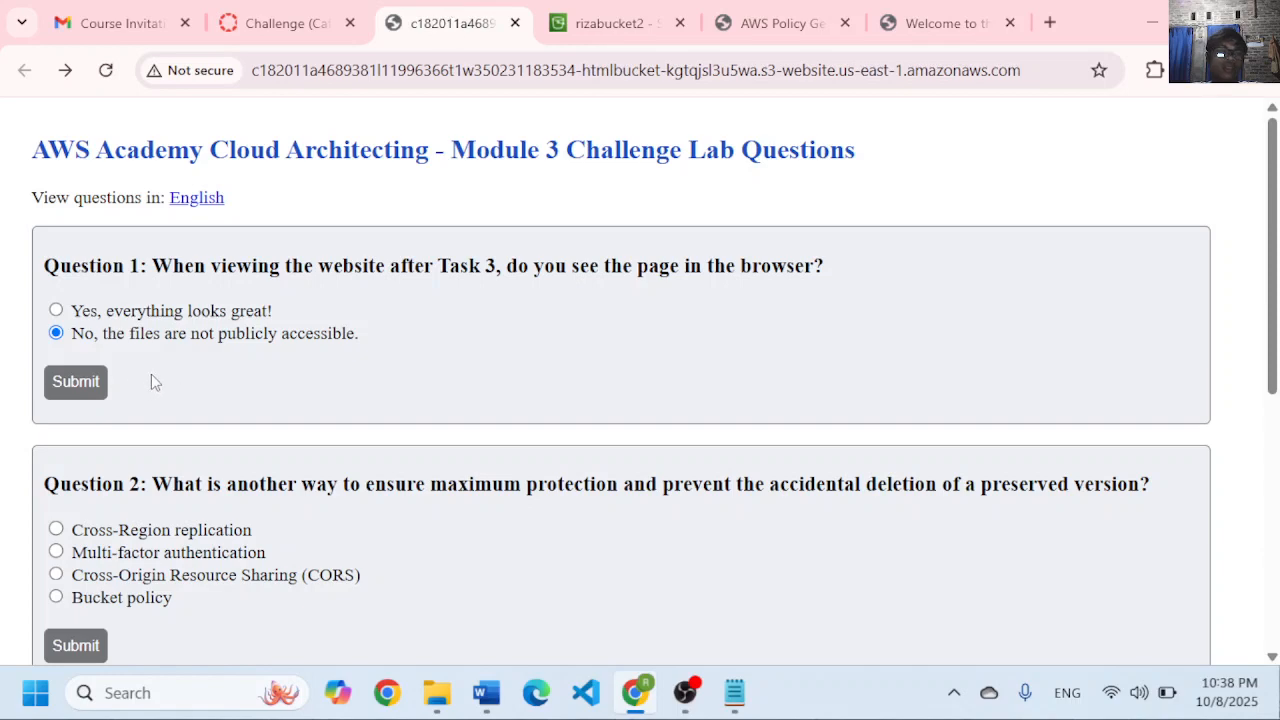
{"action": "scroll", "coordinate": [151, 373], "scroll_direction": "down", "scroll_amount": 1}
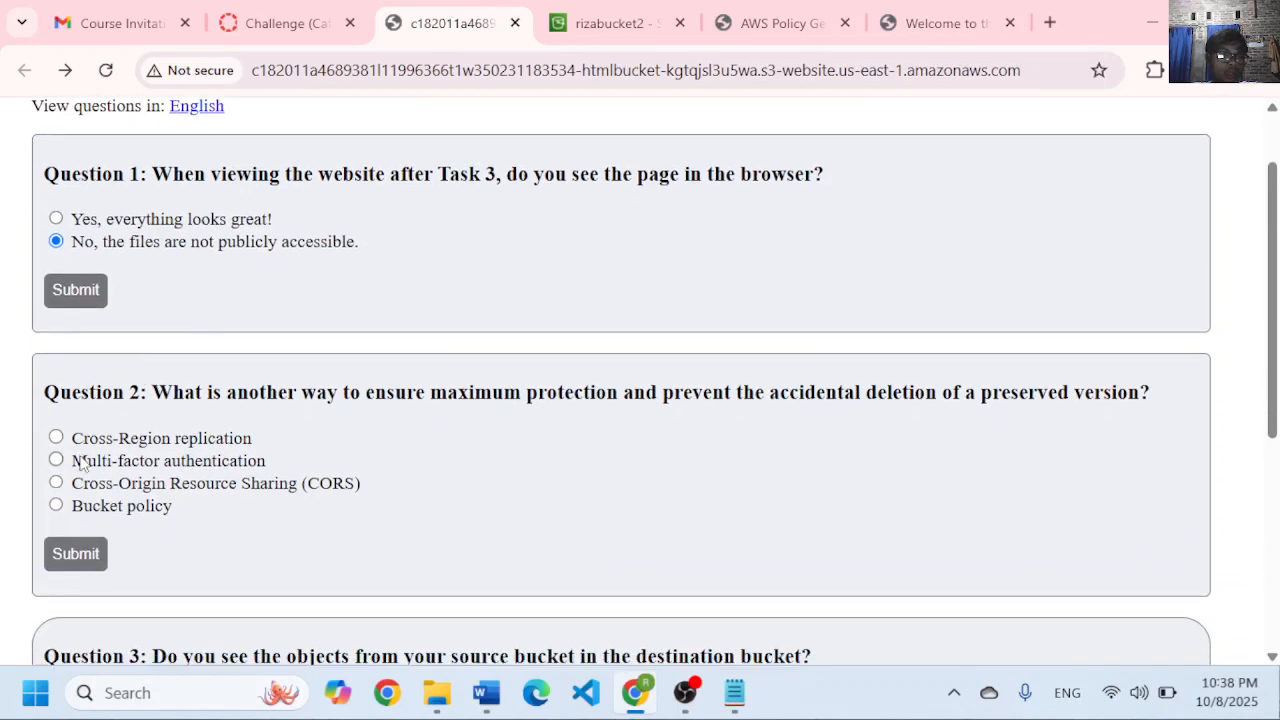
{"action": "left_click", "coordinate": [80, 460]}
{"action": "scroll", "coordinate": [154, 486], "scroll_direction": "down", "scroll_amount": 1}
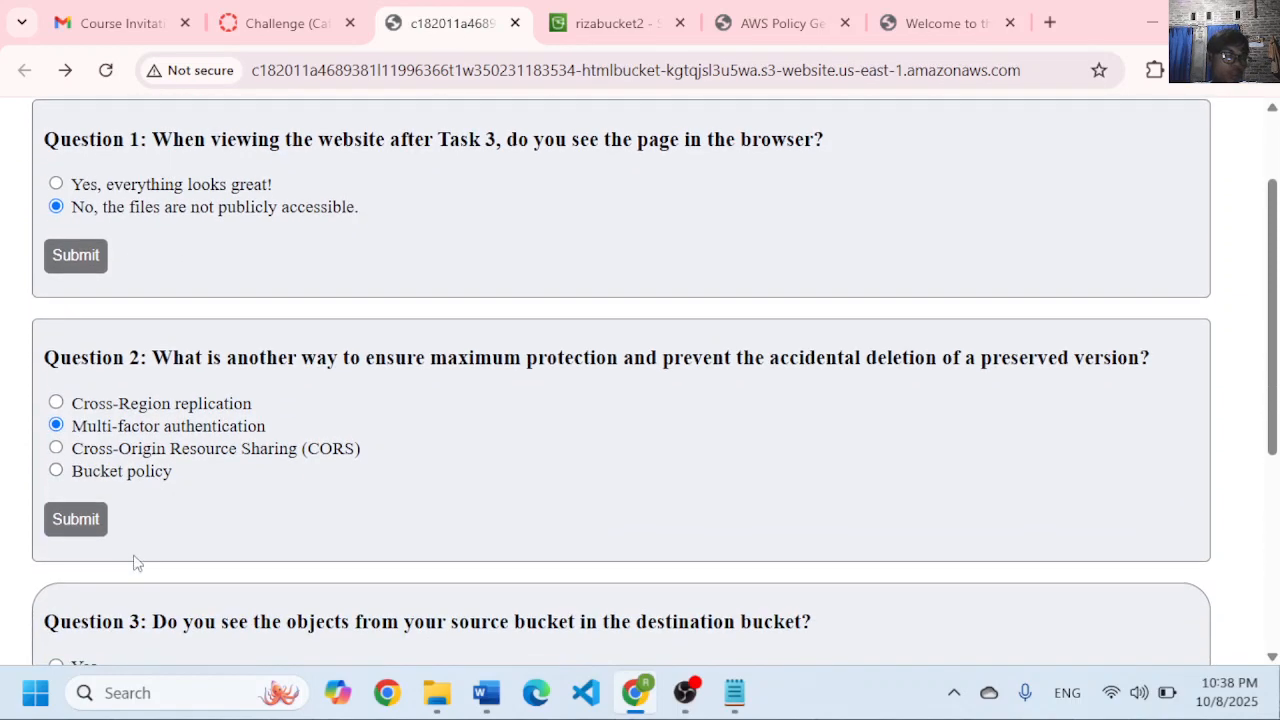
{"action": "left_click", "coordinate": [74, 508]}
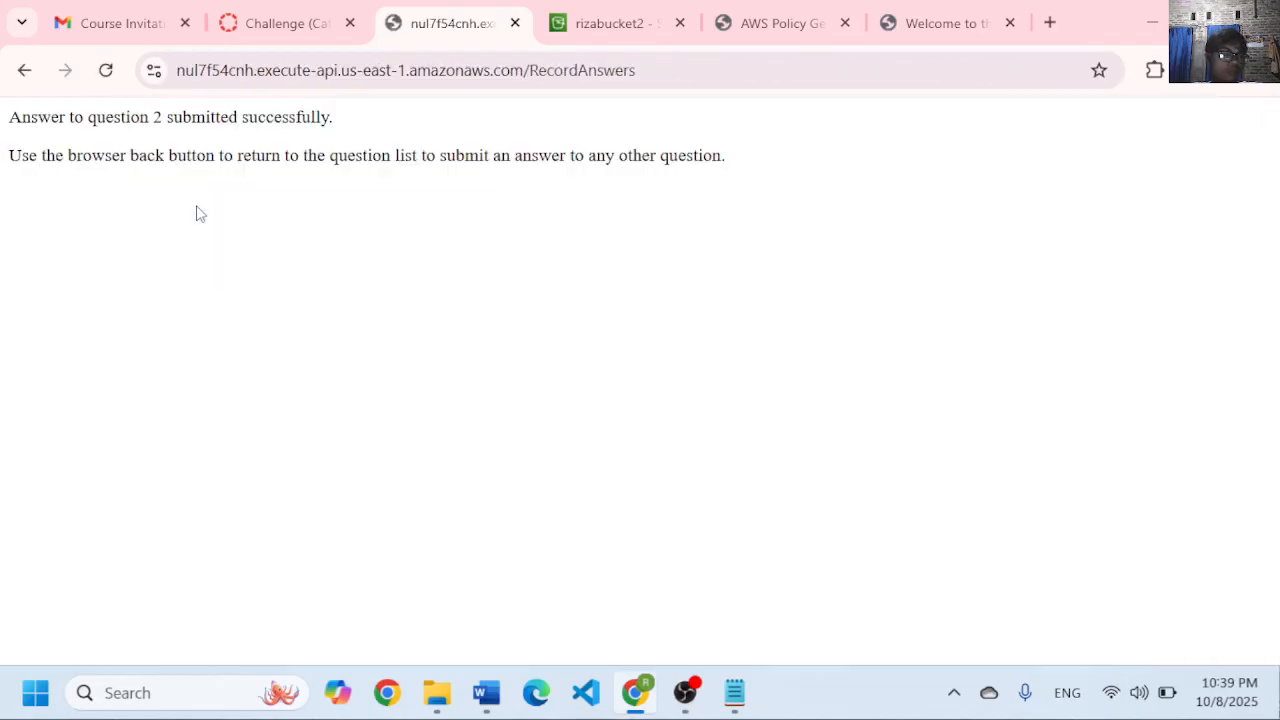
{"action": "left_click", "coordinate": [23, 74]}
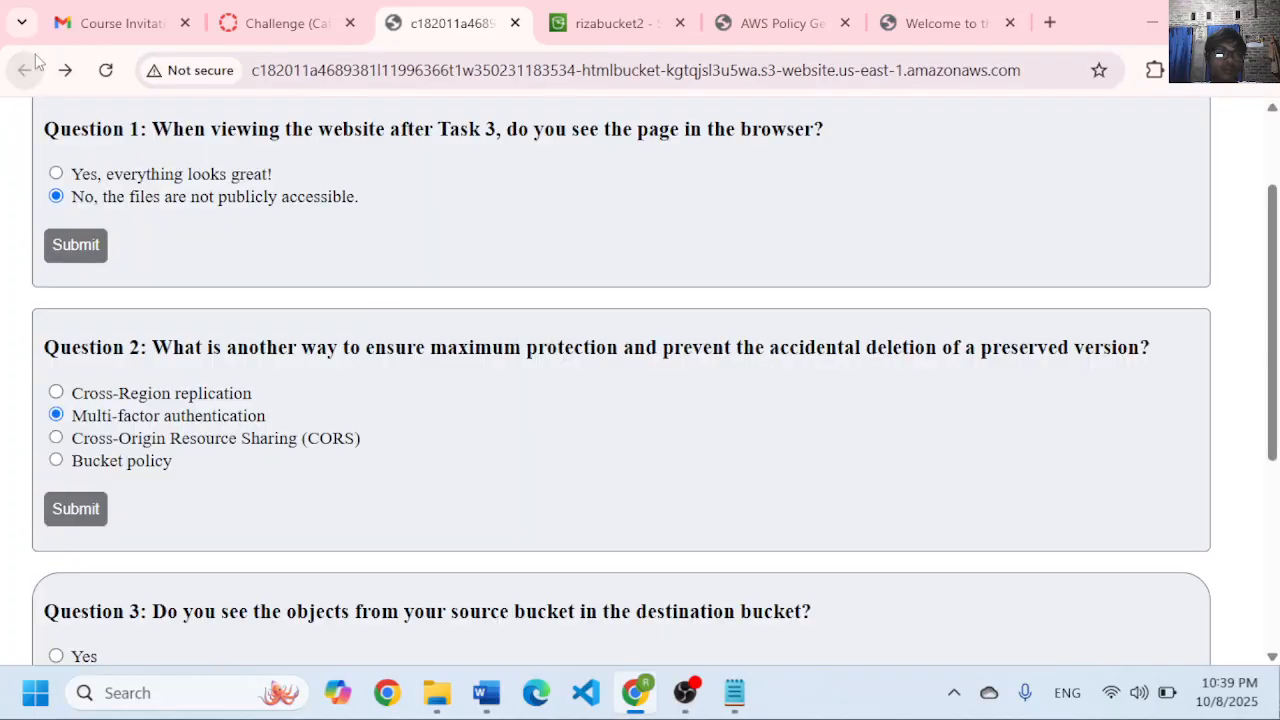
- View the S3 bucket's properties, and read the lab instructions from Question 2 through to Task 6 on lifecycle policies
{"action": "left_click", "coordinate": [598, 20]}
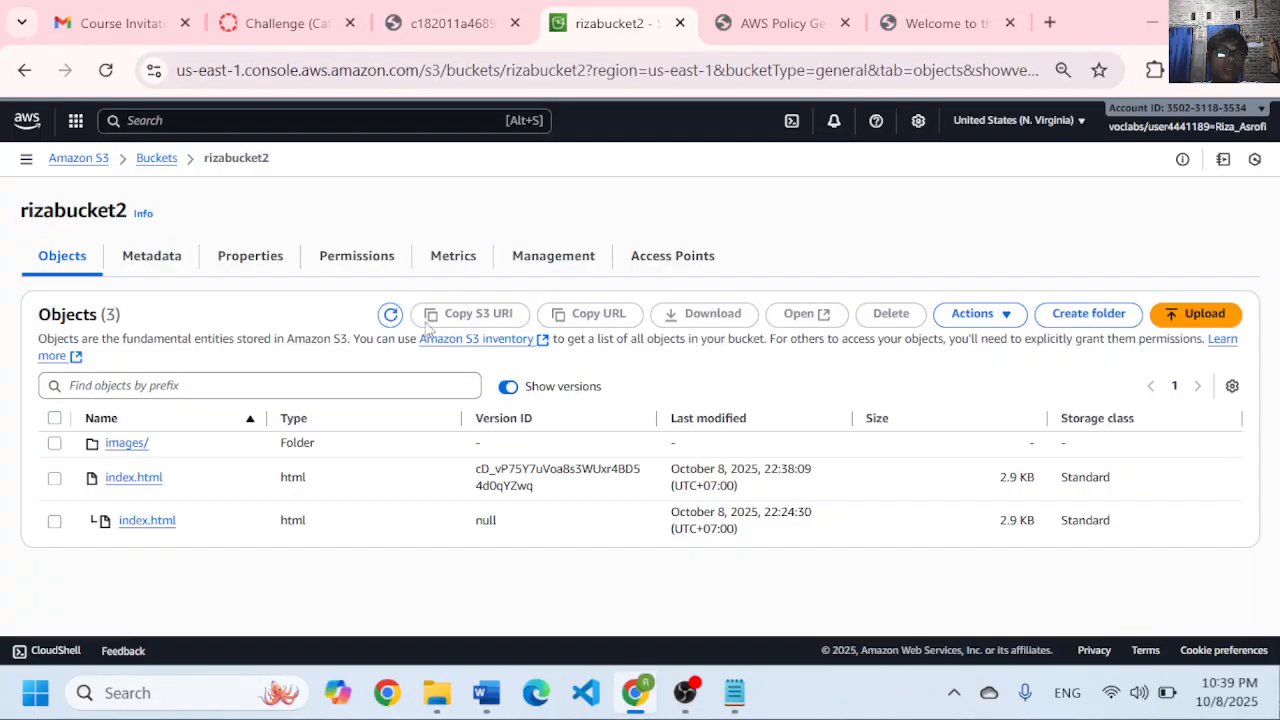
{"action": "left_click", "coordinate": [271, 270]}
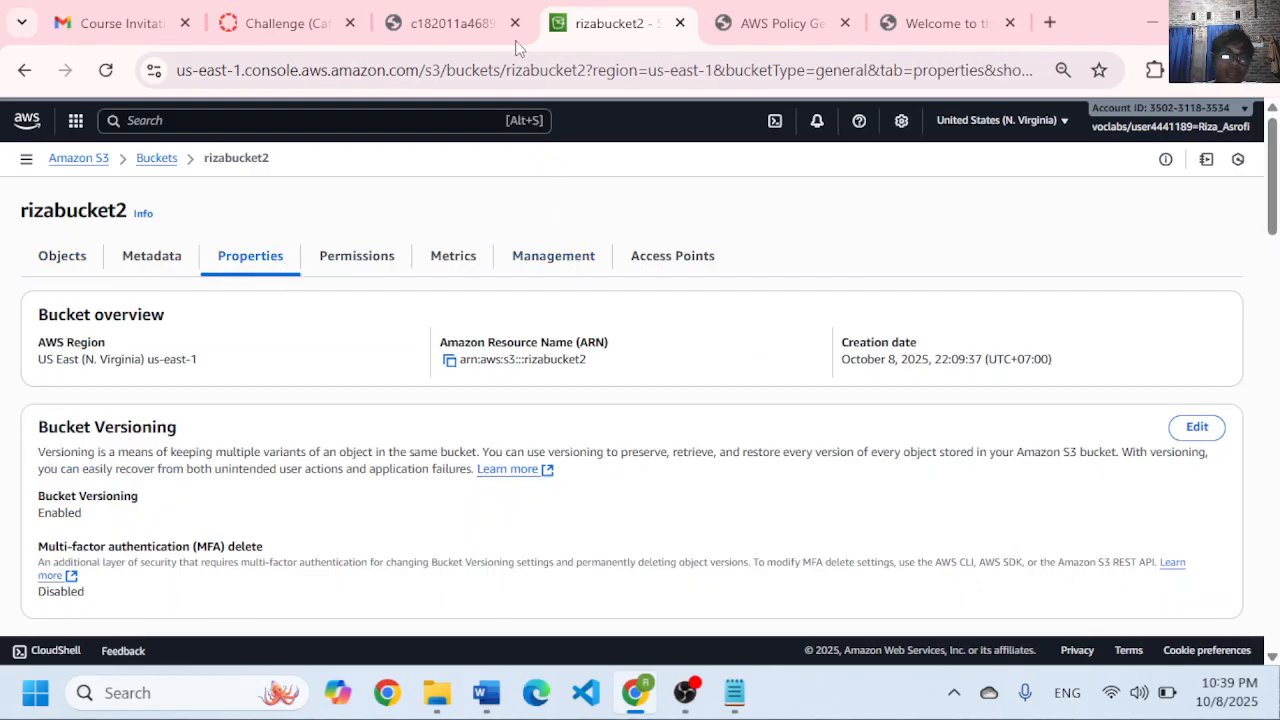
{"action": "left_click", "coordinate": [285, 22]}
{"action": "scroll", "coordinate": [478, 400], "scroll_direction": "down", "scroll_amount": 2}
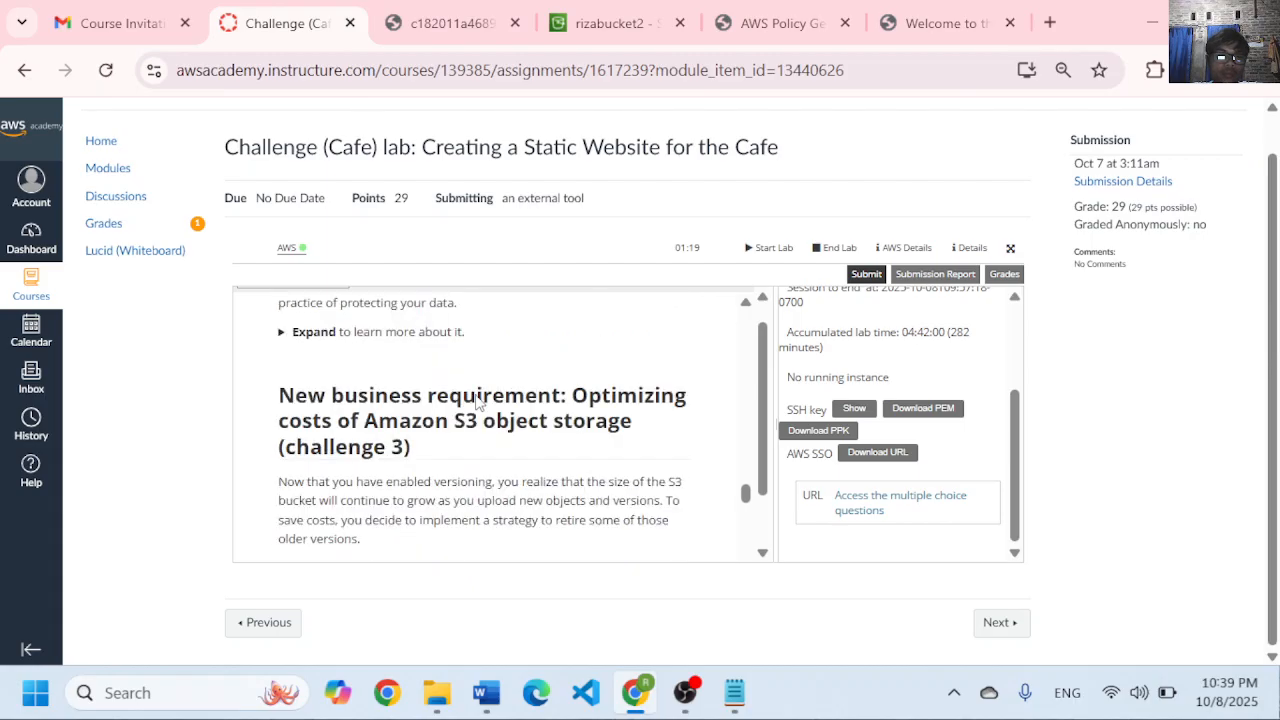
{"action": "scroll", "coordinate": [478, 400], "scroll_direction": "down", "scroll_amount": 1}
{"action": "scroll", "coordinate": [478, 400], "scroll_direction": "up", "scroll_amount": 3}
{"action": "scroll", "coordinate": [478, 400], "scroll_direction": "down", "scroll_amount": 1}
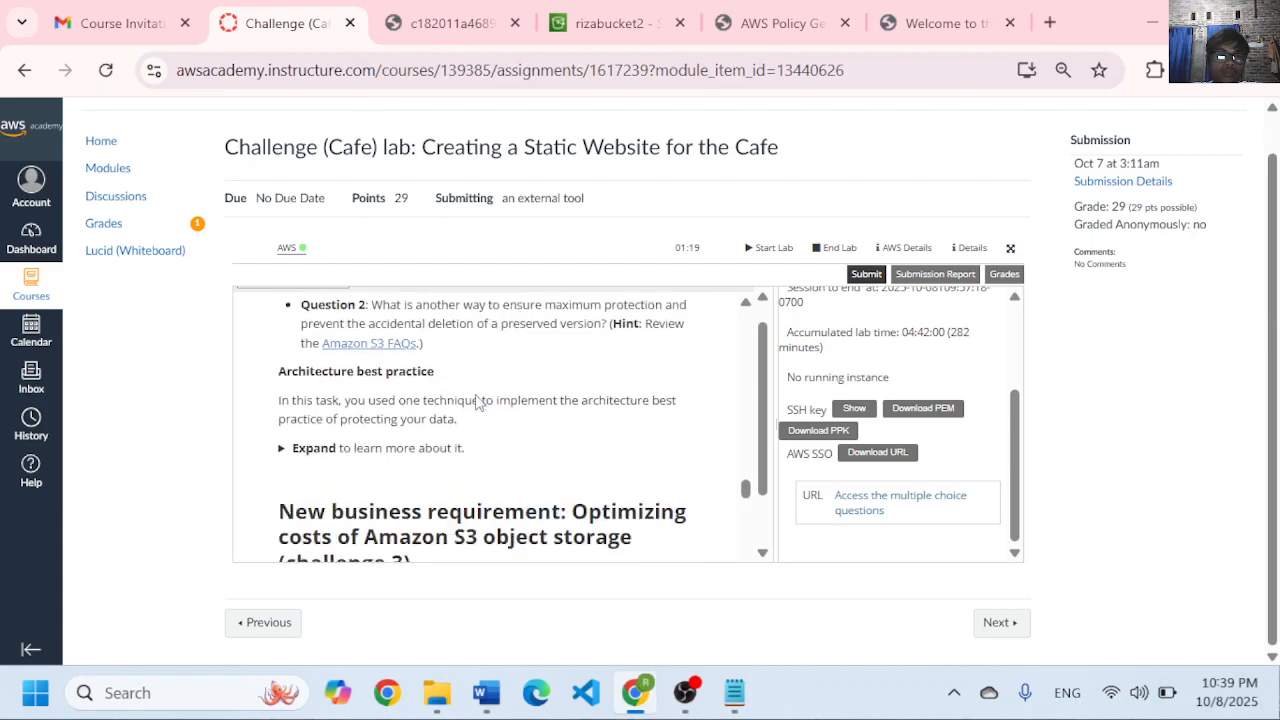
{"action": "scroll", "coordinate": [478, 402], "scroll_direction": "up", "scroll_amount": 1}
{"action": "scroll", "coordinate": [478, 402], "scroll_direction": "down", "scroll_amount": 3}
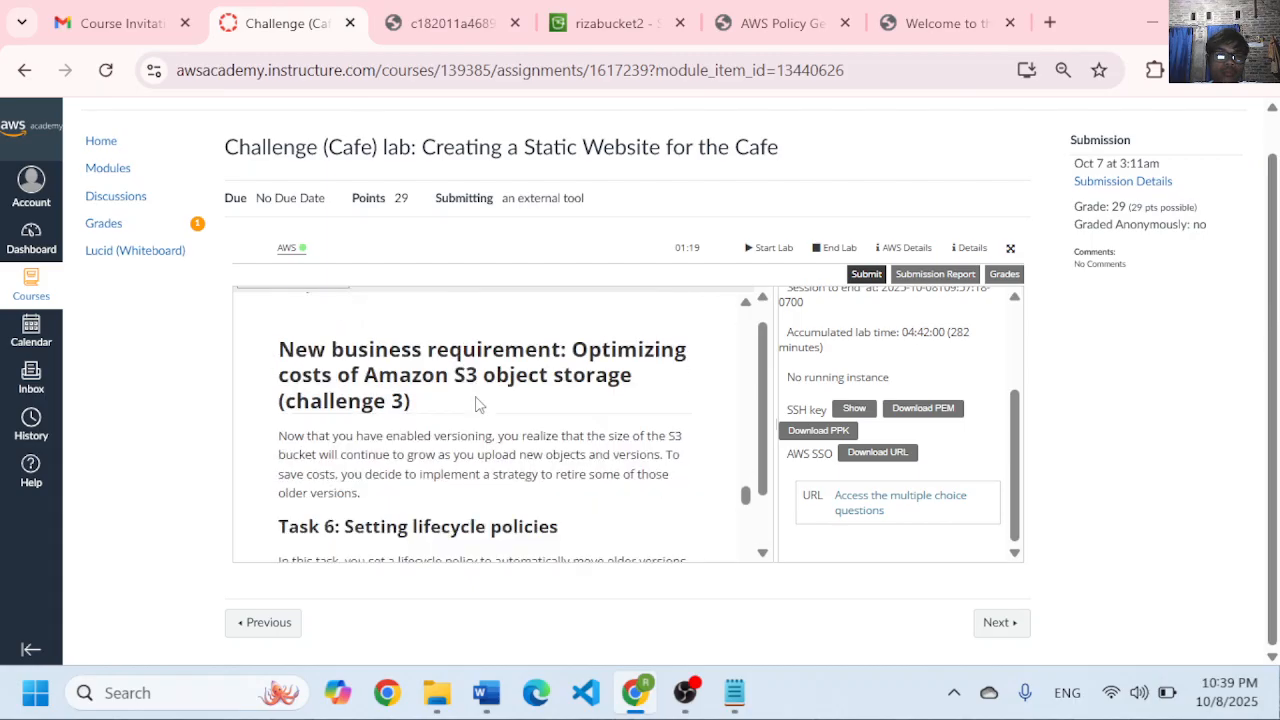
- Read step 23 of the lab instructions and start a new lifecycle rule from the website bucket's management settings
{"action": "scroll", "coordinate": [478, 403], "scroll_direction": "down", "scroll_amount": 3}
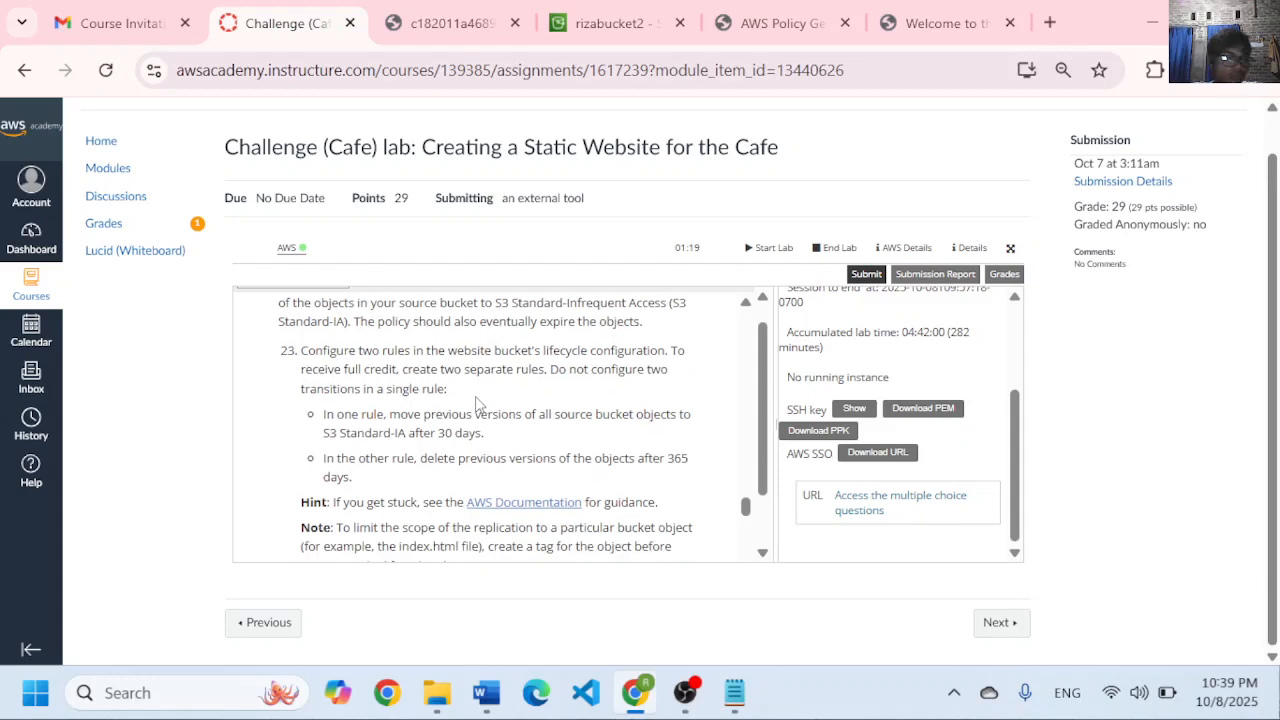
{"action": "left_click", "coordinate": [450, 22]}
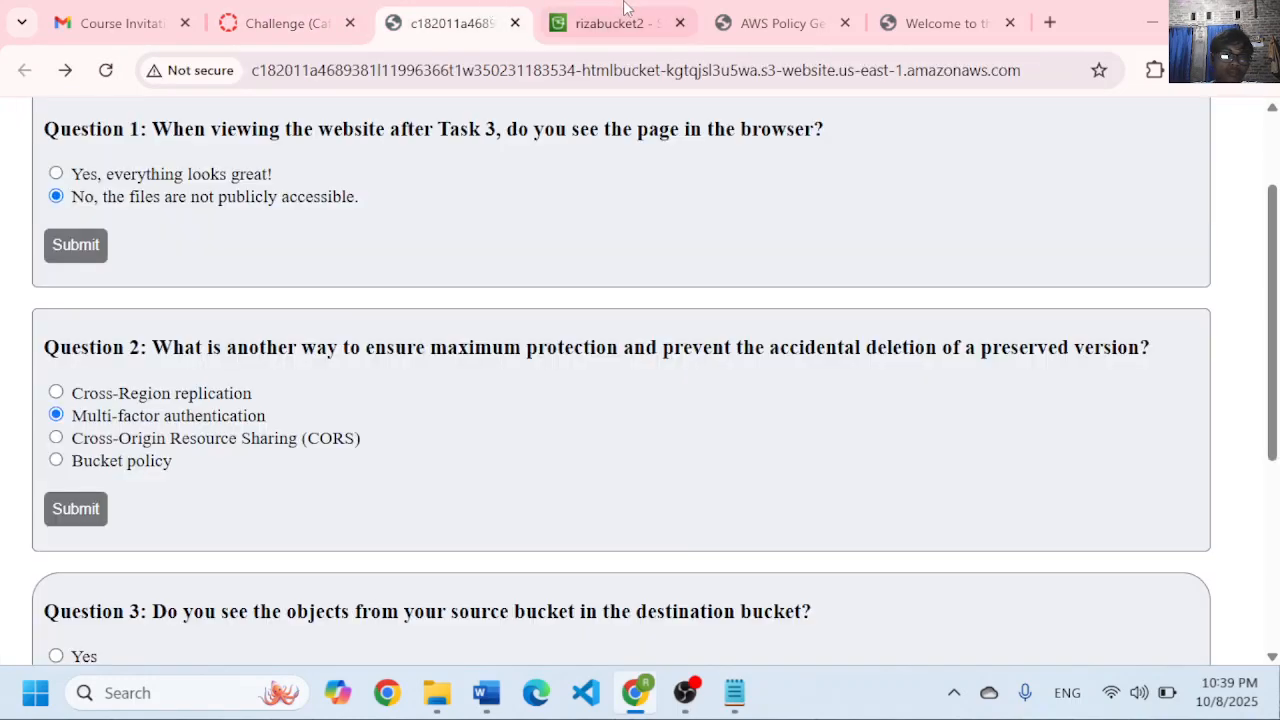
{"action": "left_click", "coordinate": [610, 22]}
{"action": "left_click", "coordinate": [582, 266]}
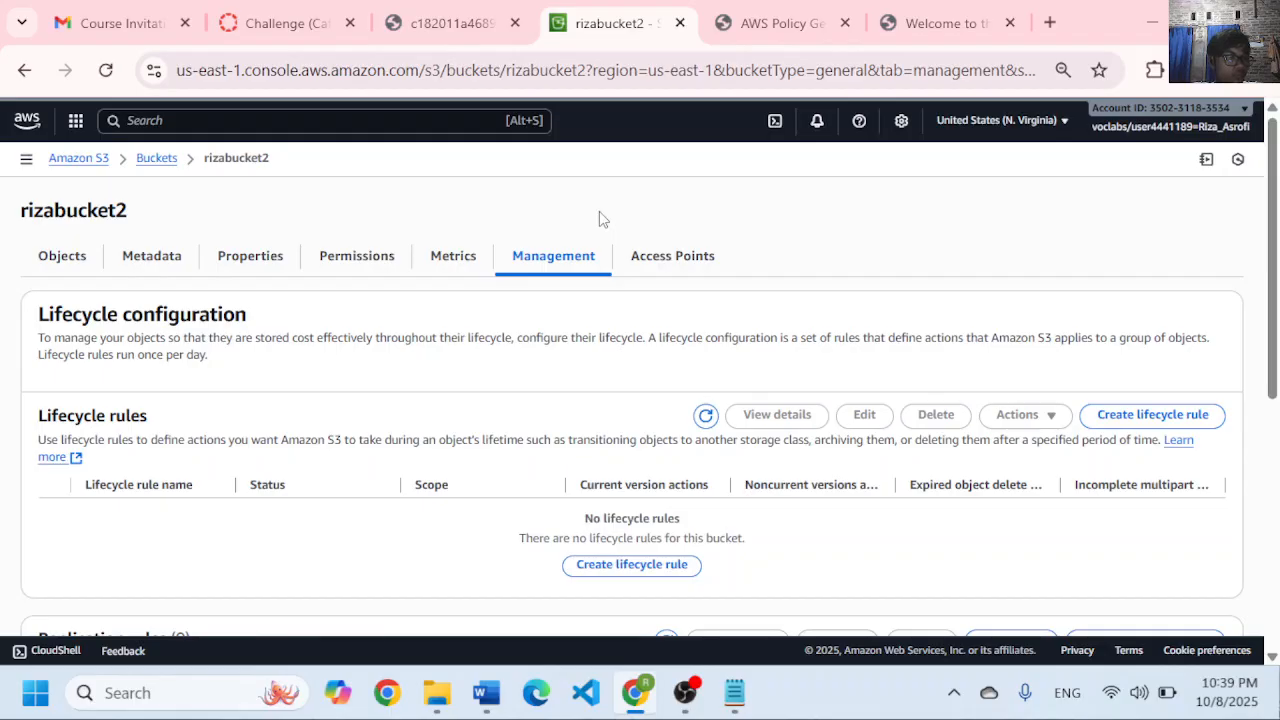
{"action": "left_click", "coordinate": [322, 6]}
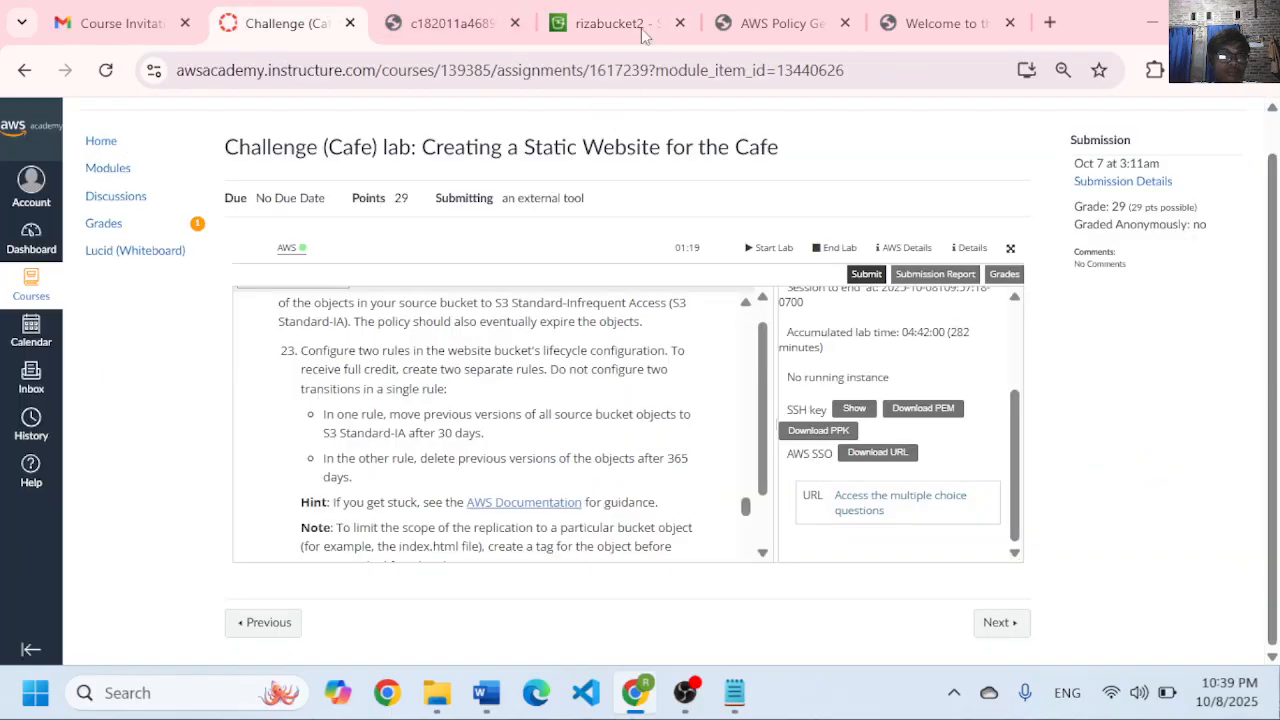
{"action": "left_click", "coordinate": [605, 22]}
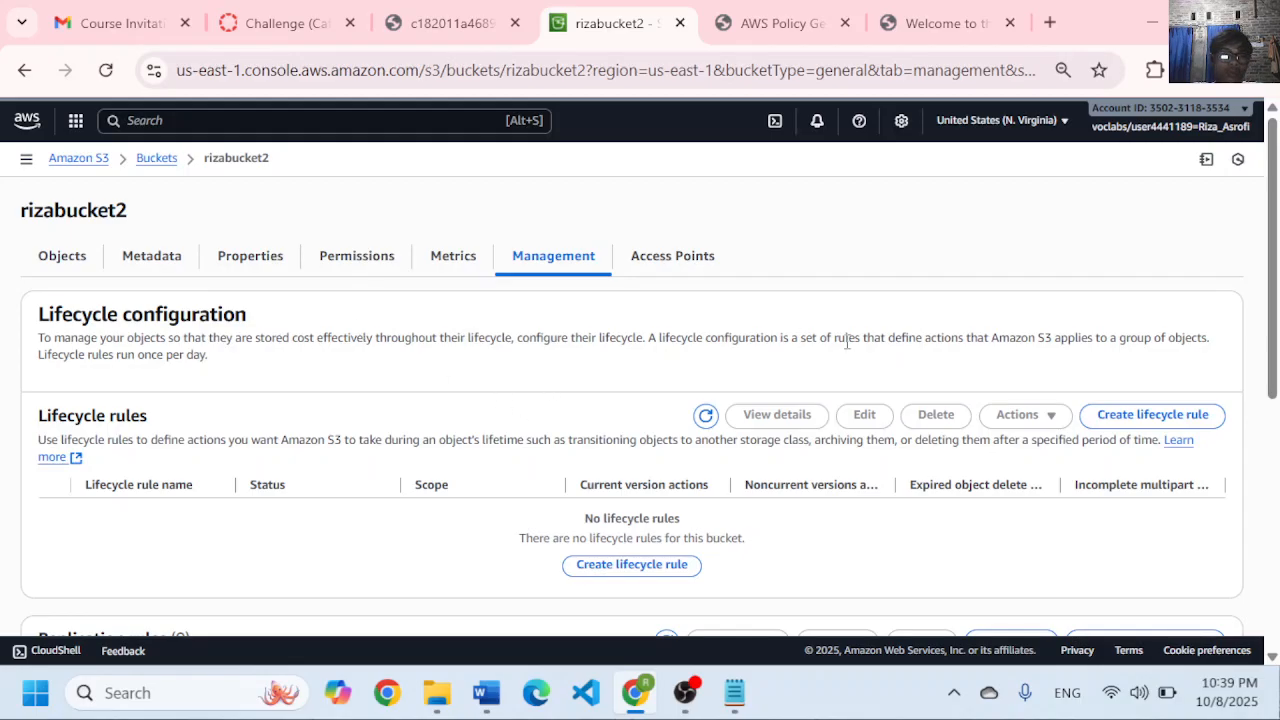
{"action": "left_click", "coordinate": [1150, 418]}
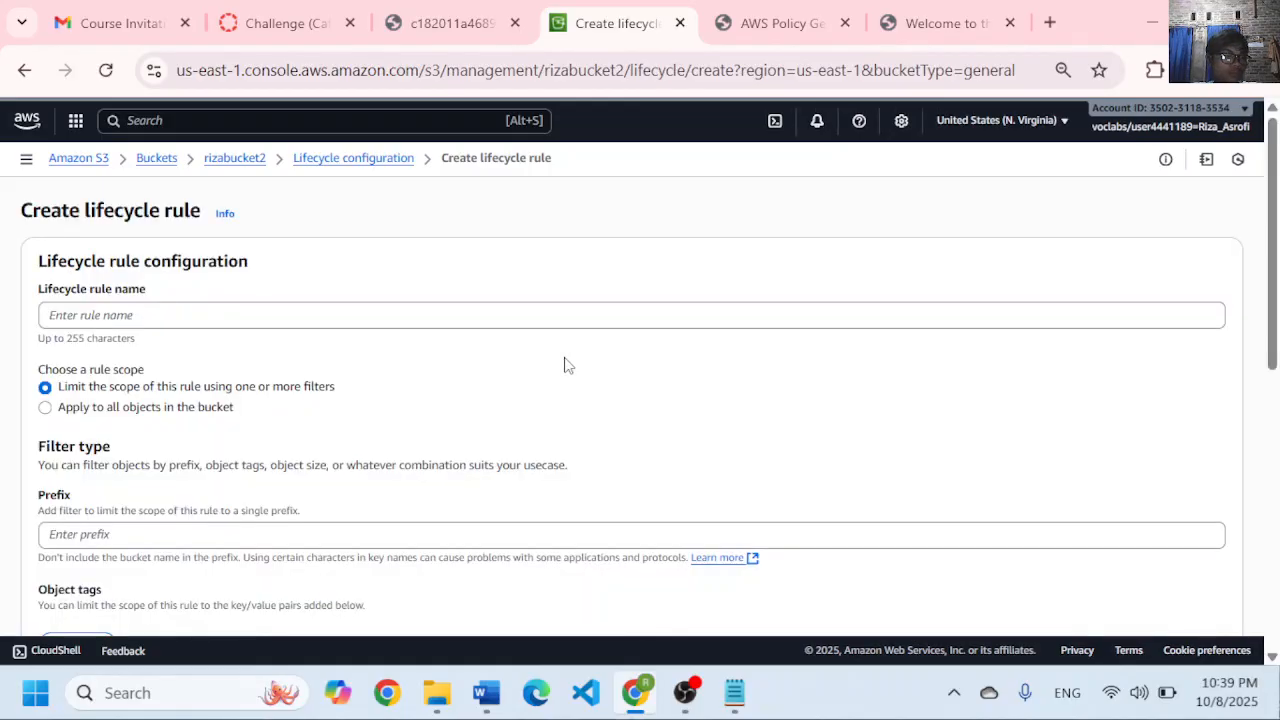
- Recheck the lab's requirement for the first rule and name the new lifecycle rule after30days
{"action": "left_click", "coordinate": [270, 15]}
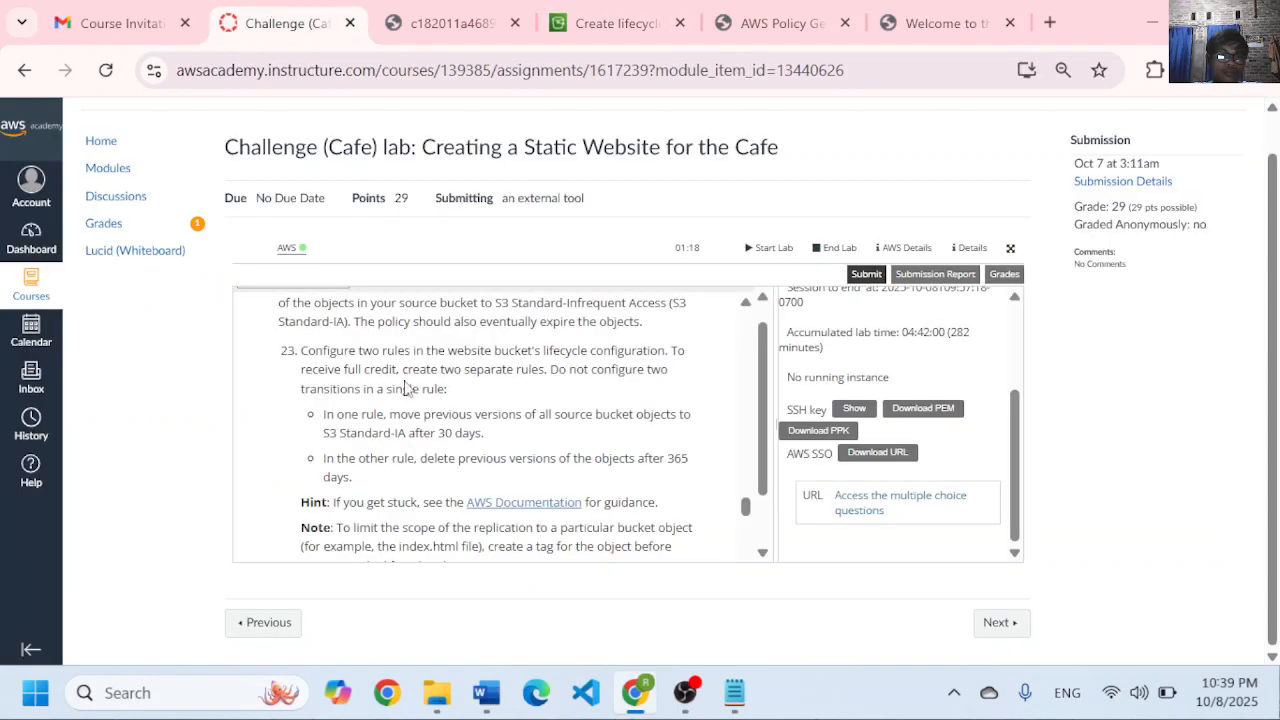
{"action": "scroll", "coordinate": [400, 397], "scroll_direction": "down", "scroll_amount": 1}
{"action": "scroll", "coordinate": [400, 397], "scroll_direction": "down", "scroll_amount": 1}
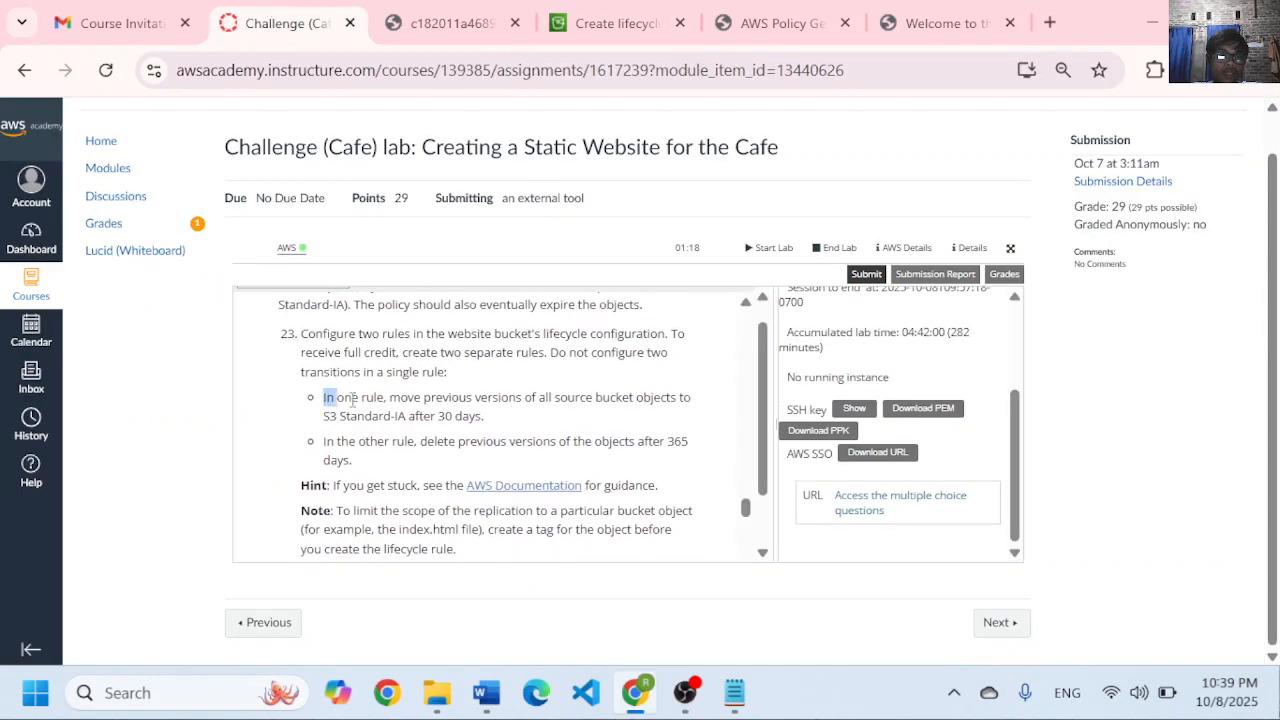
{"action": "left_click_drag", "start_coordinate": [328, 399], "coordinate": [548, 426]}
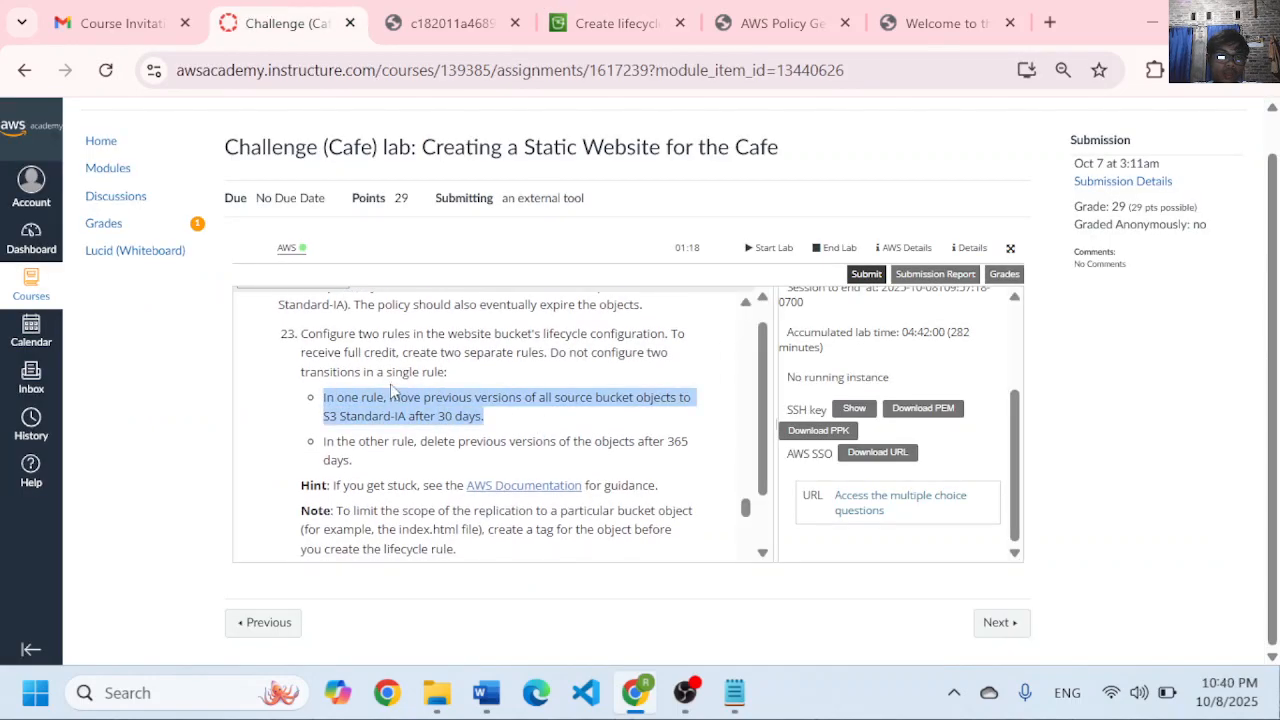
{"action": "scroll", "coordinate": [484, 397], "scroll_direction": "down", "scroll_amount": 1}
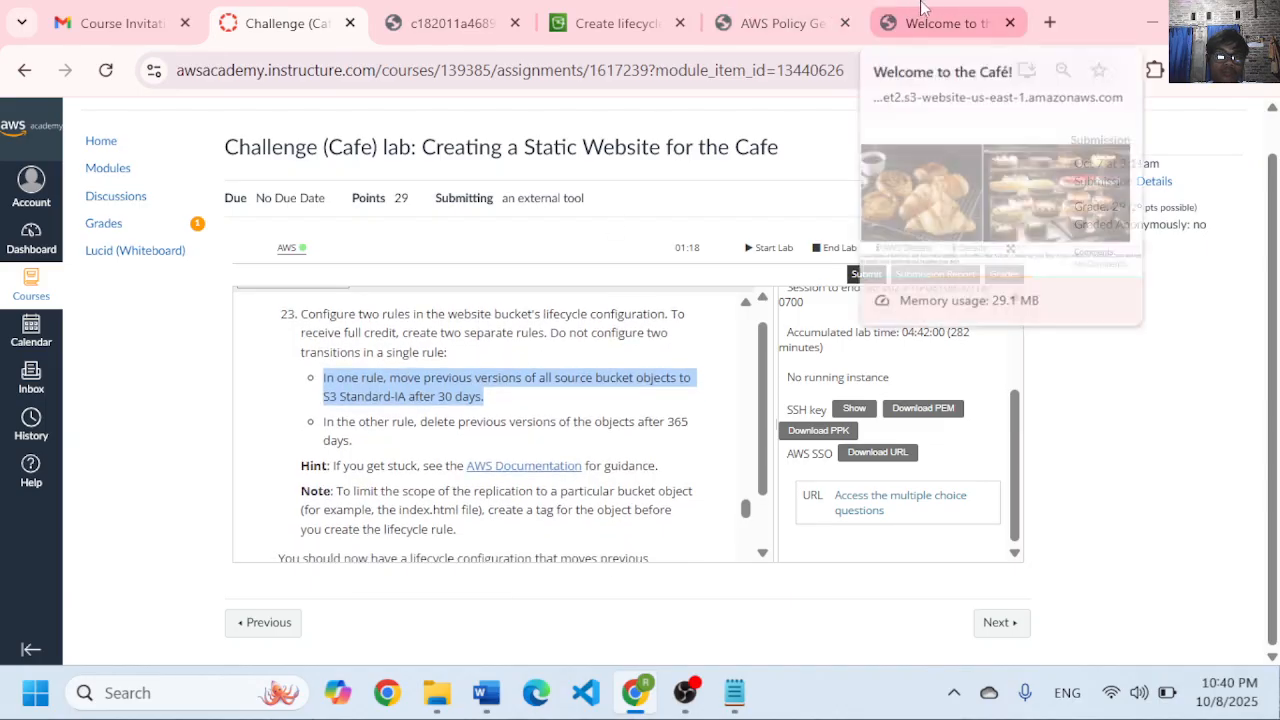
{"action": "left_click", "coordinate": [830, 8]}
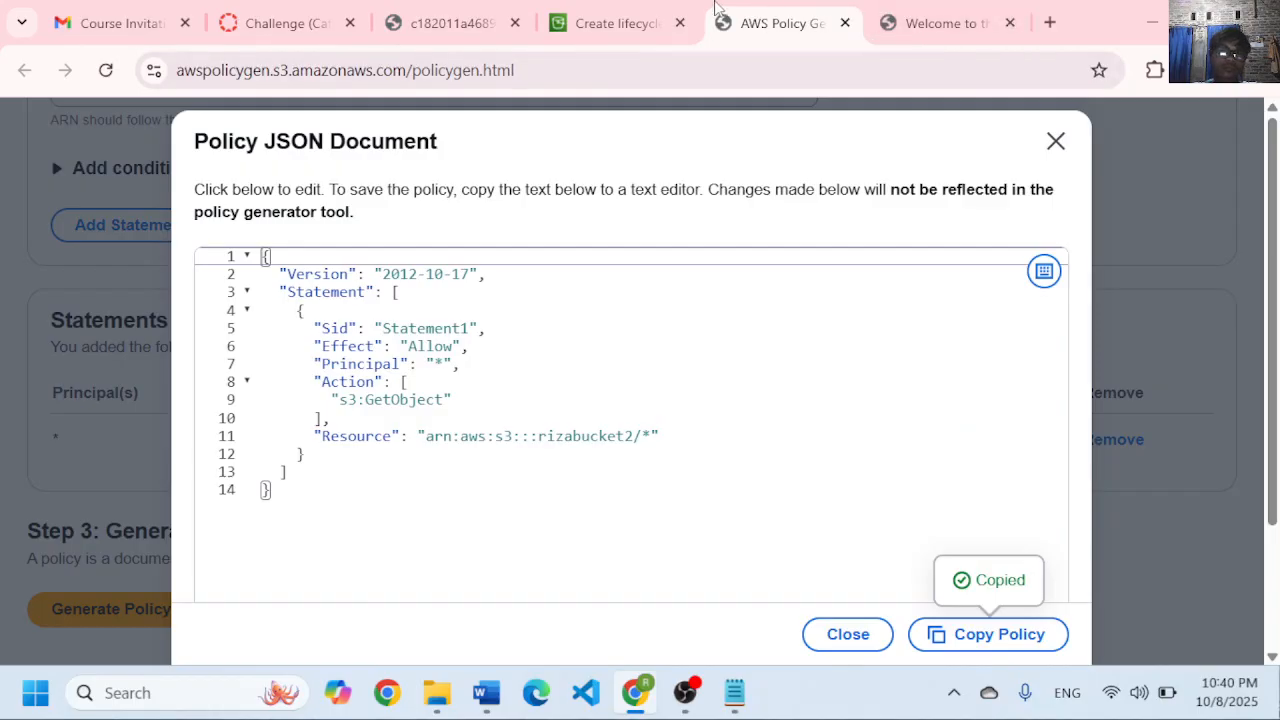
{"action": "left_click", "coordinate": [675, 10]}
{"action": "left_click", "coordinate": [381, 318]}
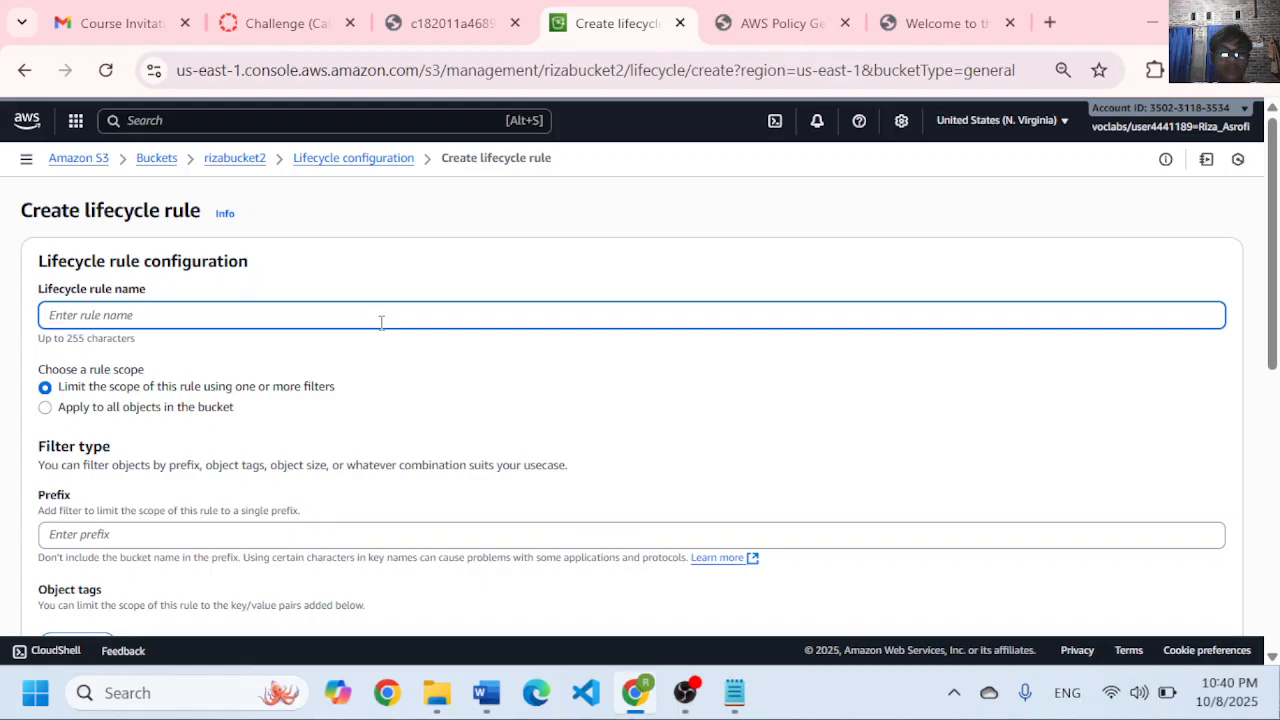
{"action": "type", "text": "after30"}
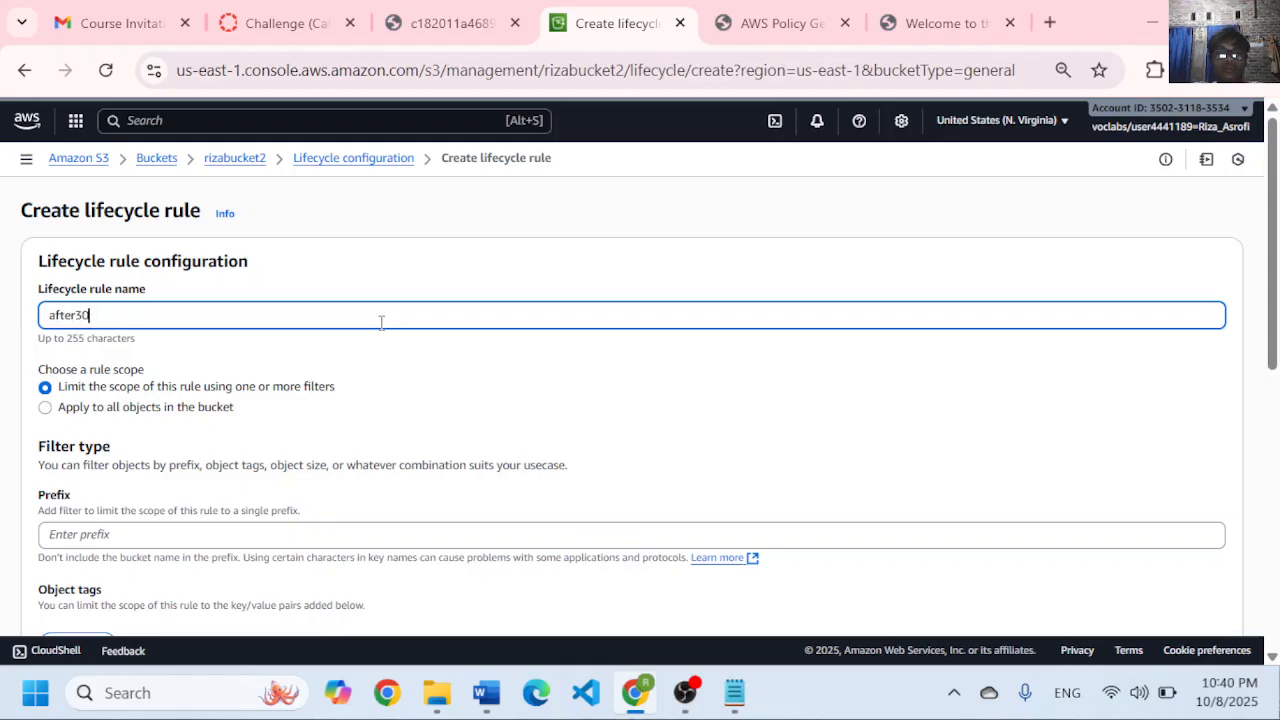
{"action": "type", "text": "days"}
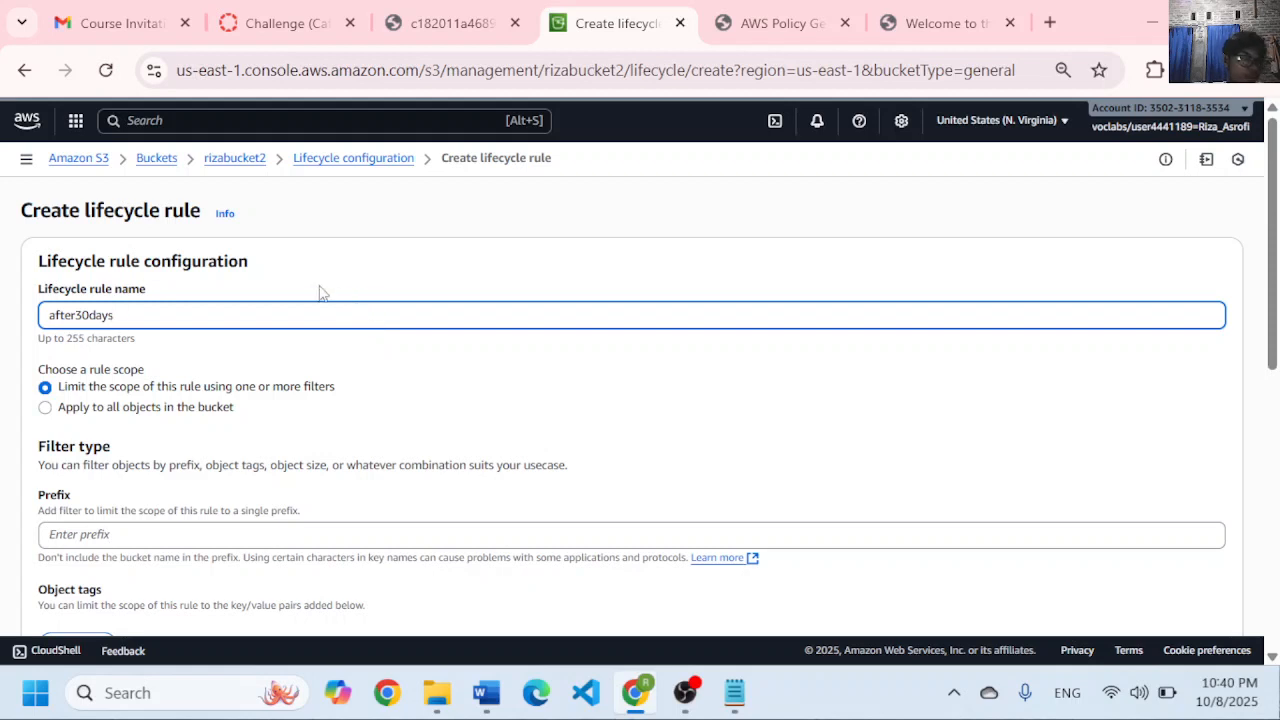
- Set the rule's scope to all objects in the bucket and acknowledge that scope
{"action": "left_click", "coordinate": [126, 408]}
{"action": "scroll", "coordinate": [100, 440], "scroll_direction": "down", "scroll_amount": 1}
{"action": "left_click", "coordinate": [80, 463]}
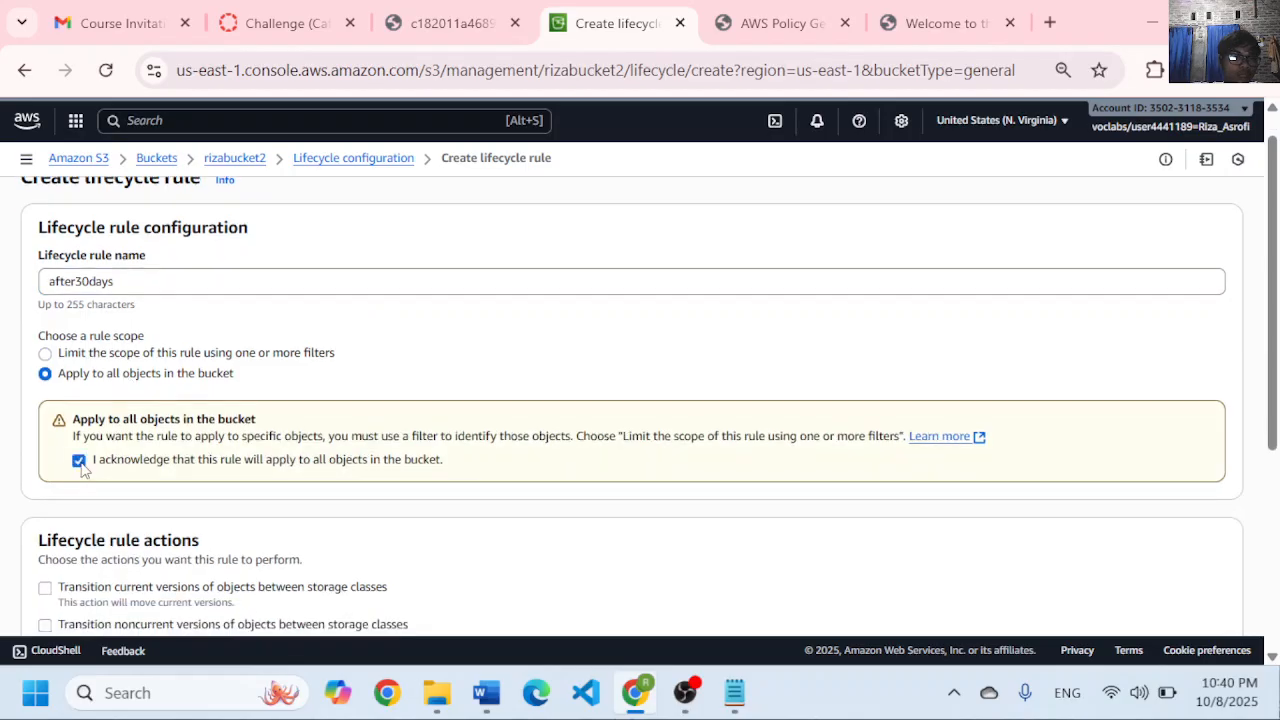
- Enable the rule actions that transition current and noncurrent versions of objects between storage classes
{"action": "scroll", "coordinate": [85, 465], "scroll_direction": "down", "scroll_amount": 1}
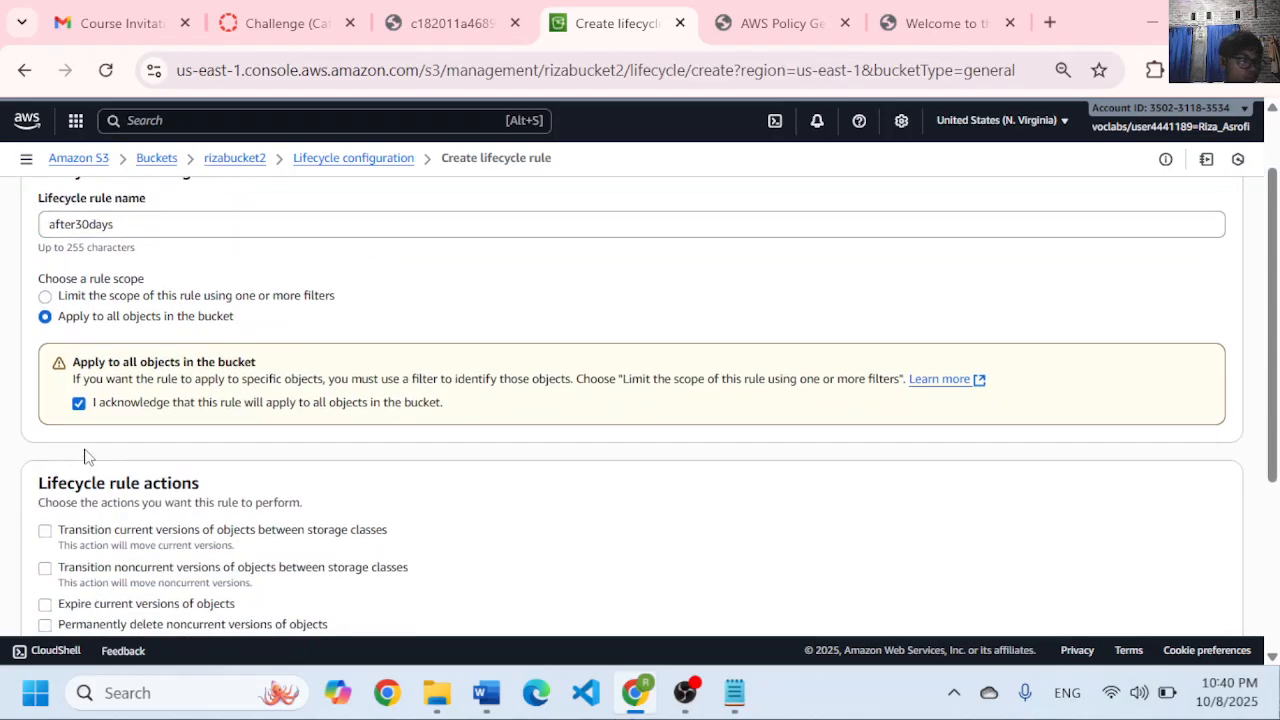
{"action": "scroll", "coordinate": [64, 487], "scroll_direction": "down", "scroll_amount": 1}
{"action": "scroll", "coordinate": [64, 487], "scroll_direction": "down", "scroll_amount": 1}
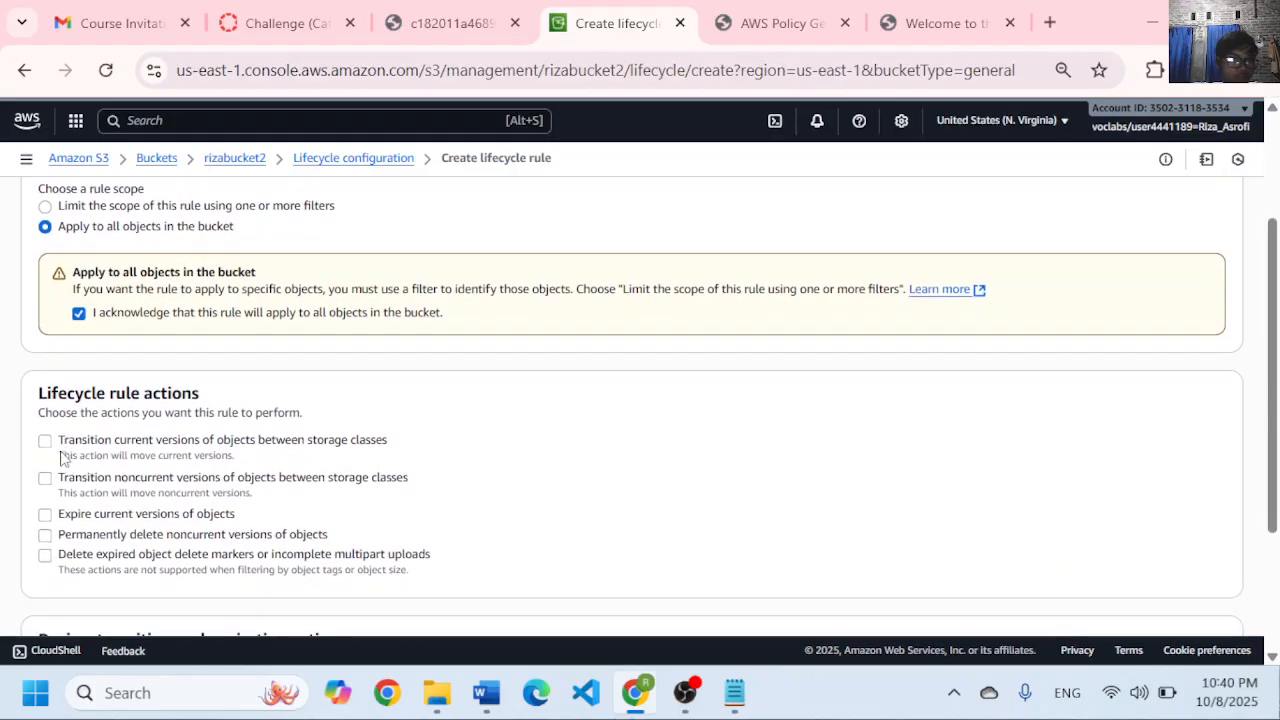
{"action": "left_click", "coordinate": [45, 441]}
{"action": "left_click", "coordinate": [45, 478]}
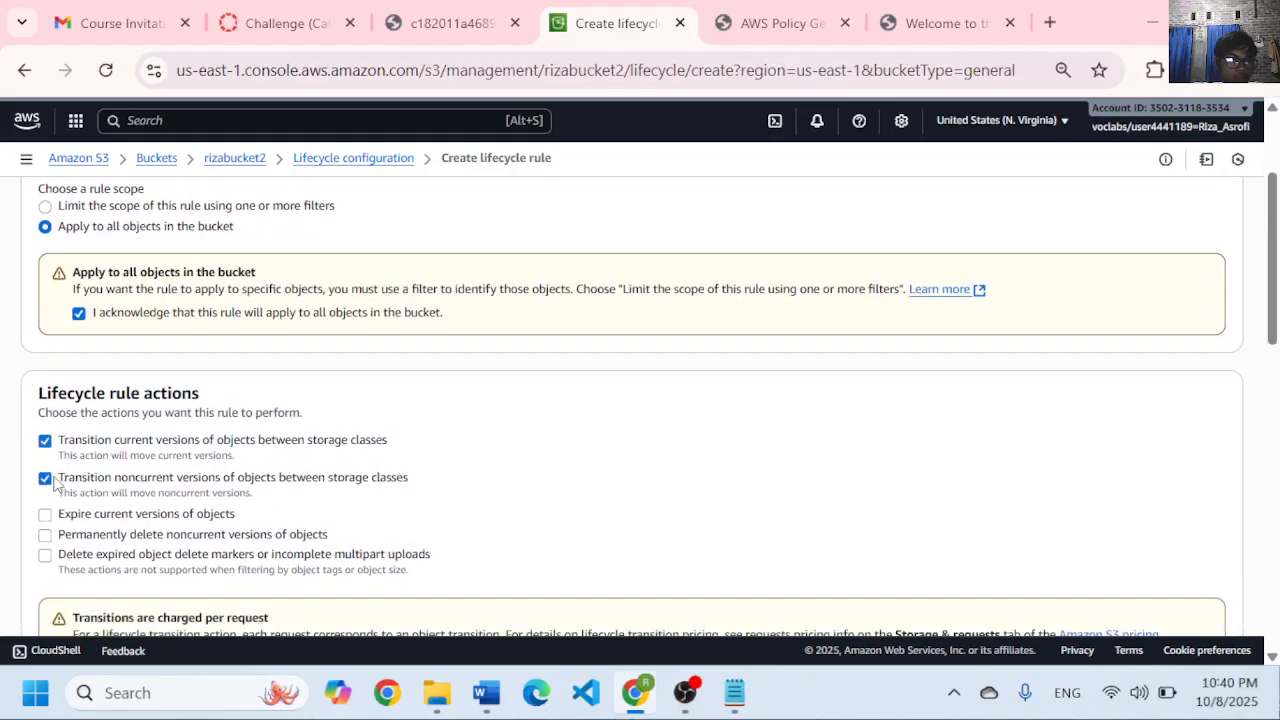
- Set current object versions to transition to Standard-IA 30 days after object creation
{"action": "scroll", "coordinate": [180, 432], "scroll_direction": "down", "scroll_amount": 2}
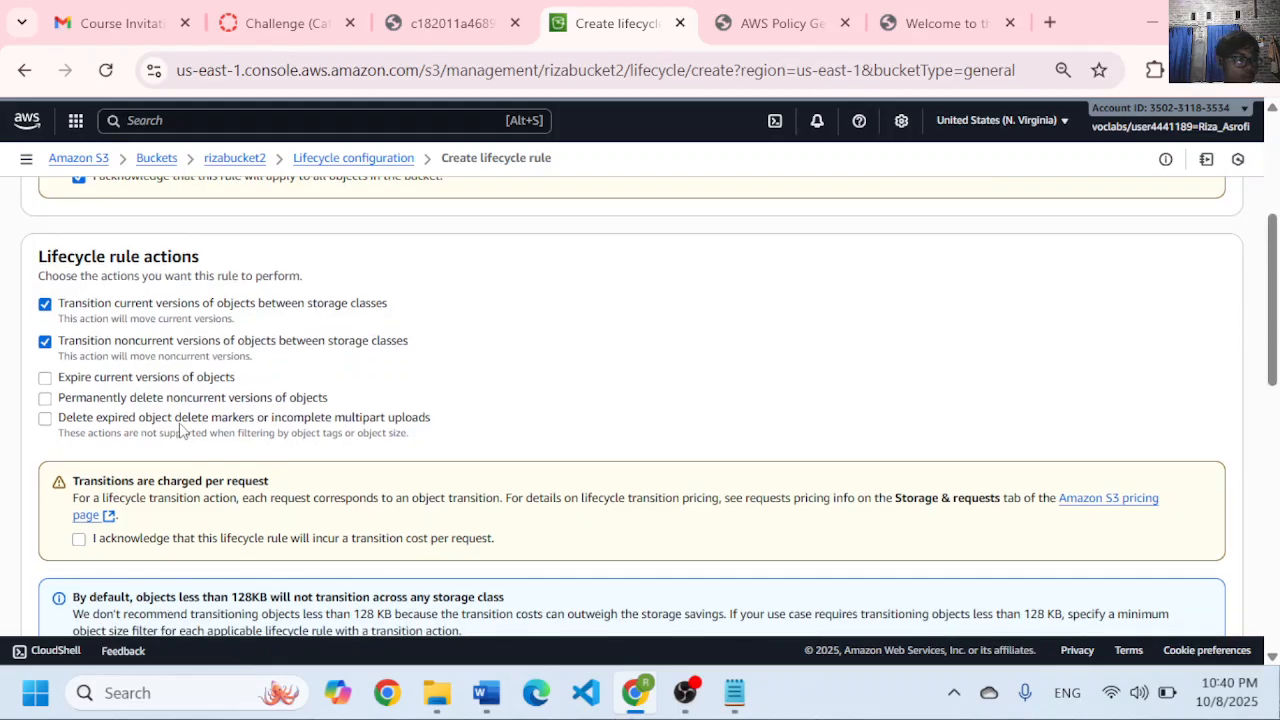
{"action": "scroll", "coordinate": [200, 402], "scroll_direction": "down", "scroll_amount": 1}
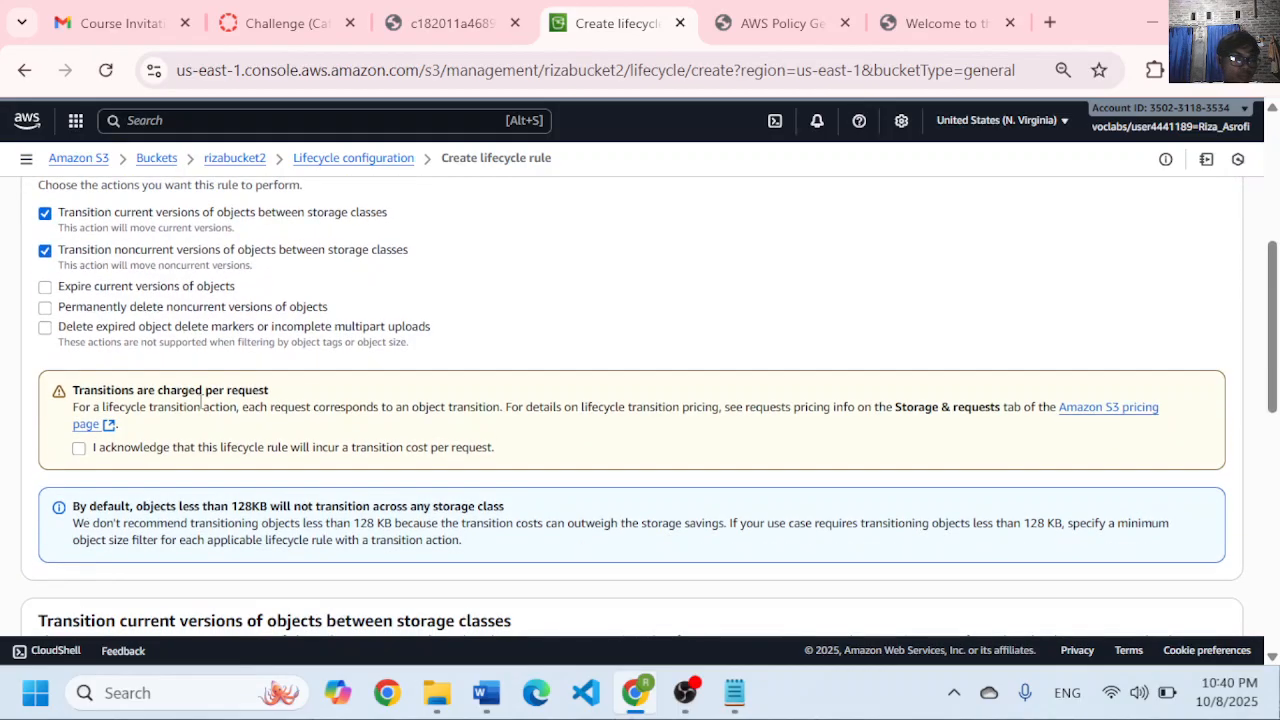
{"action": "scroll", "coordinate": [200, 402], "scroll_direction": "down", "scroll_amount": 1}
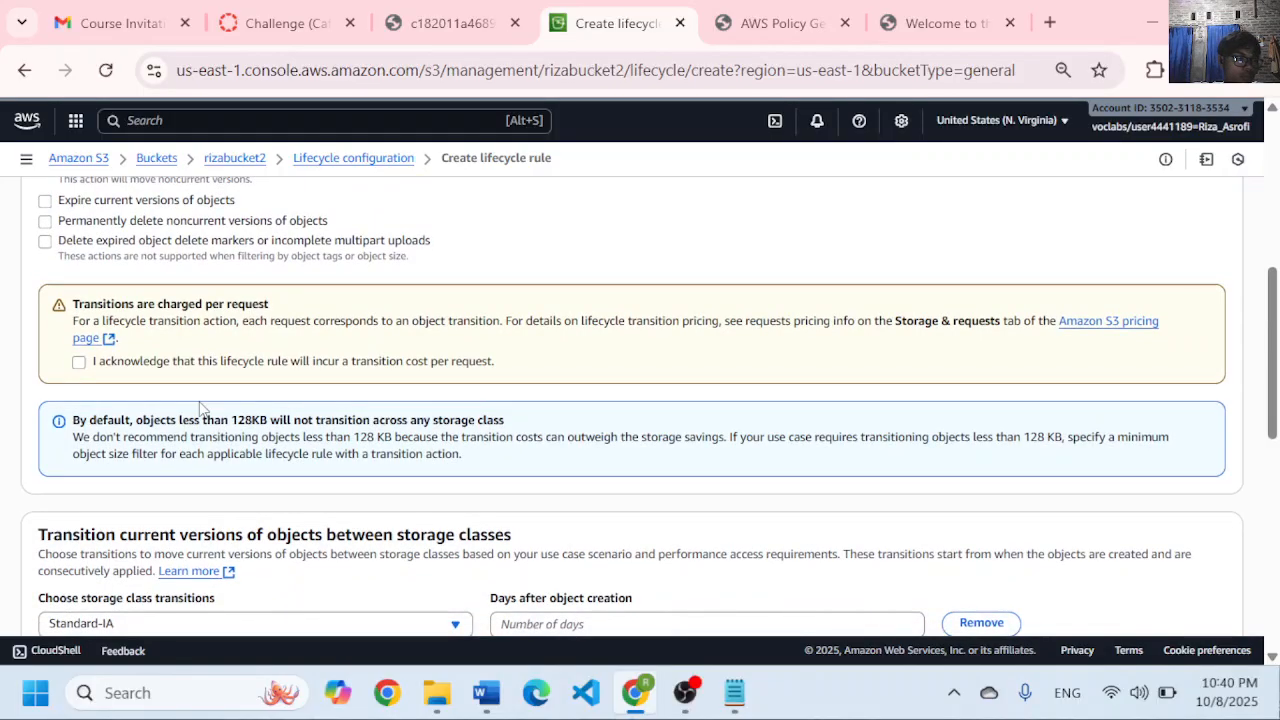
{"action": "scroll", "coordinate": [200, 405], "scroll_direction": "down", "scroll_amount": 1}
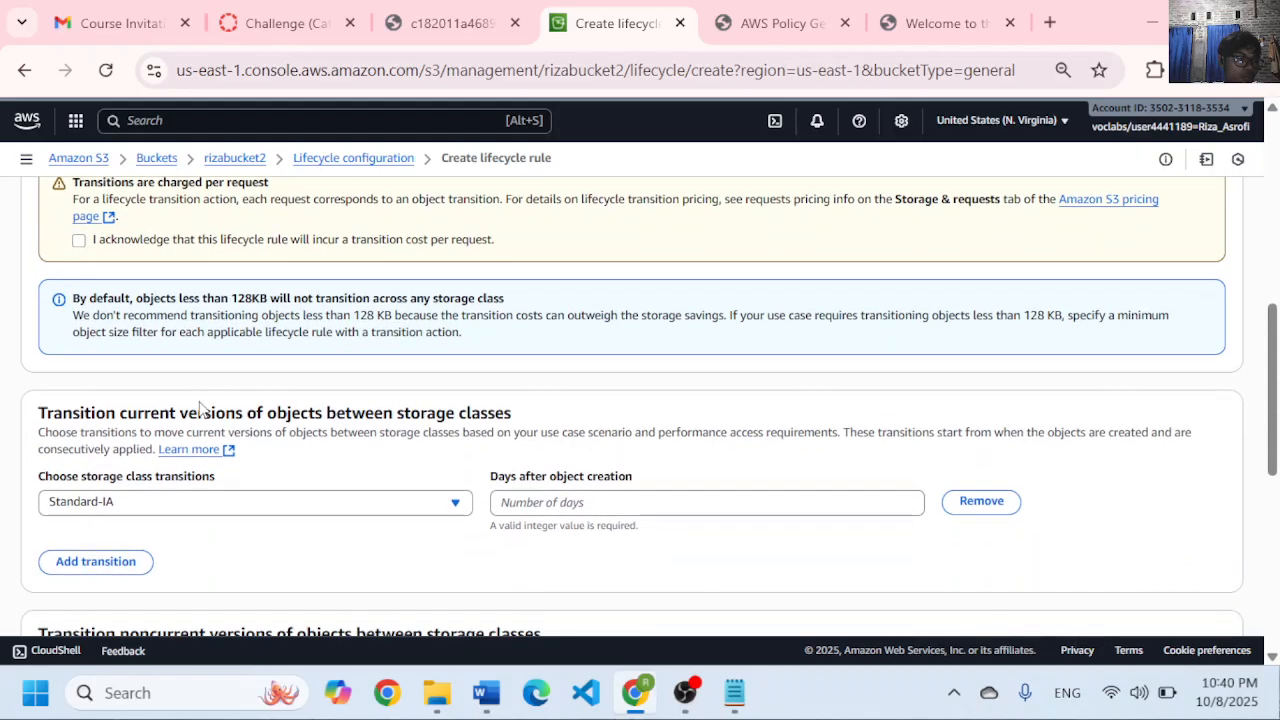
{"action": "left_click", "coordinate": [605, 505]}
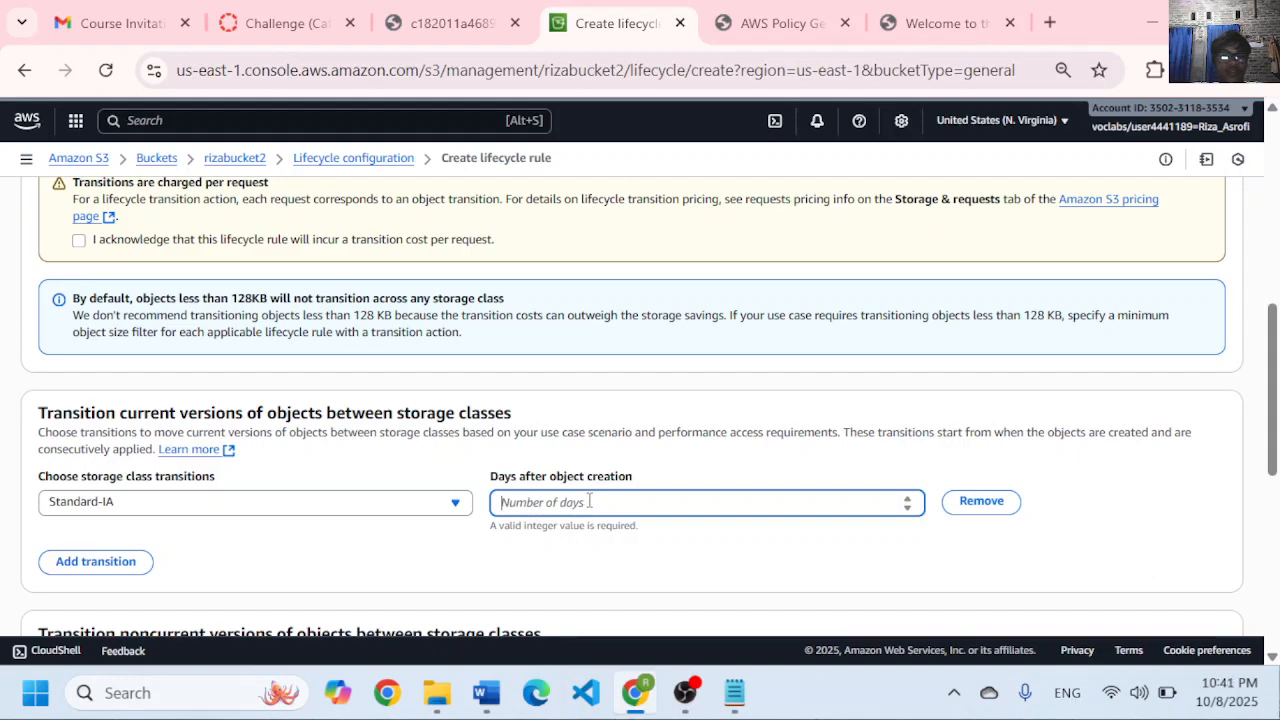
{"action": "type", "text": "30"}
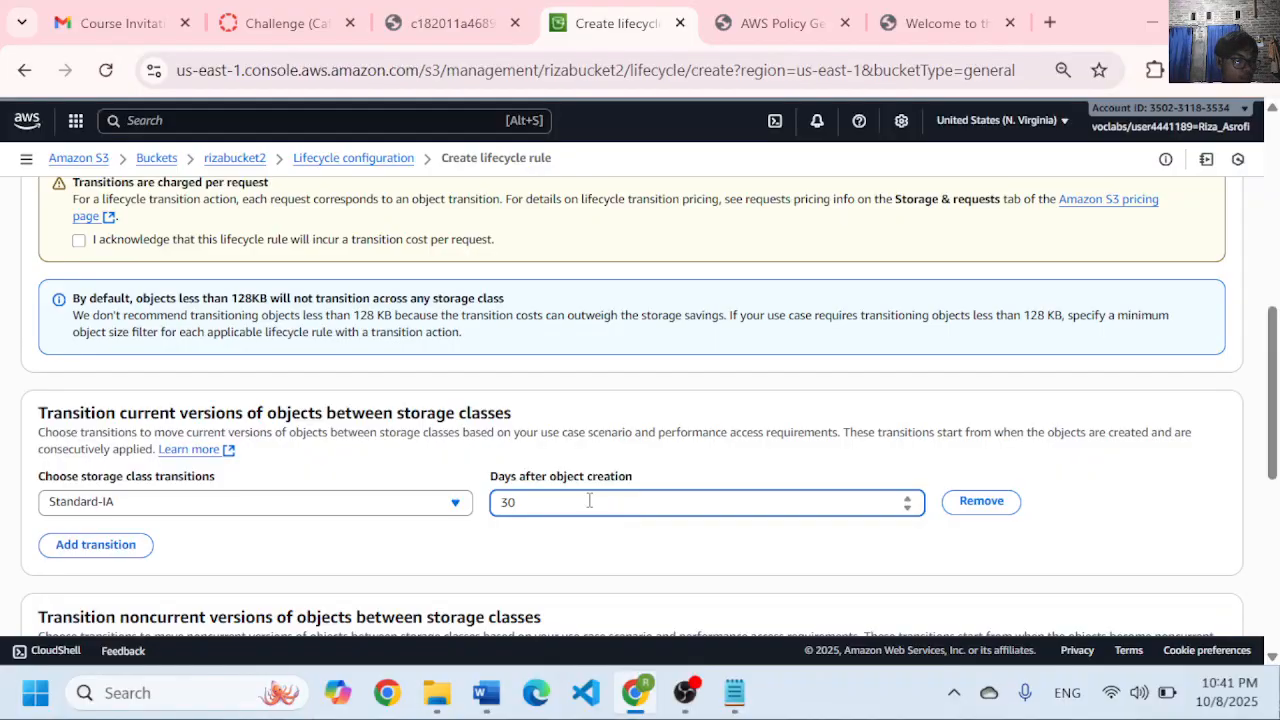
- Review the rule's transition actions and noncurrent version settings, and switch to OBS
{"action": "scroll", "coordinate": [823, 490], "scroll_direction": "down", "scroll_amount": 5}
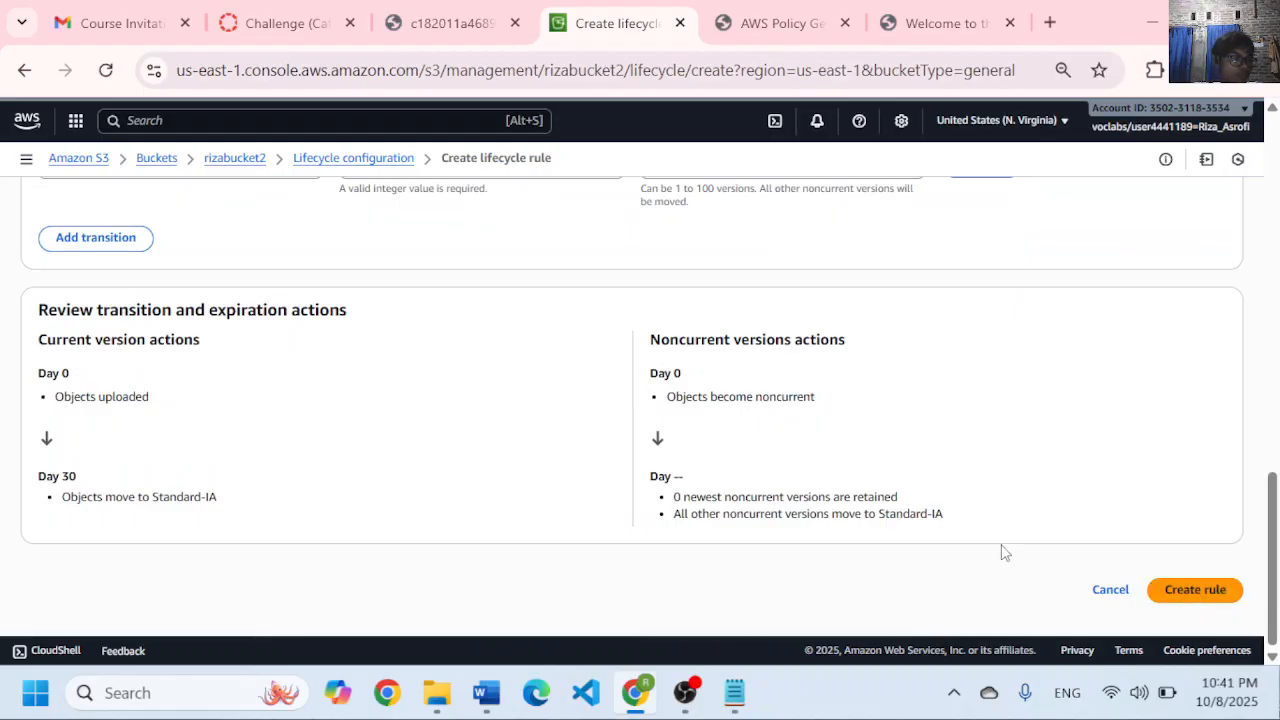
{"action": "scroll", "coordinate": [551, 397], "scroll_direction": "up", "scroll_amount": 3}
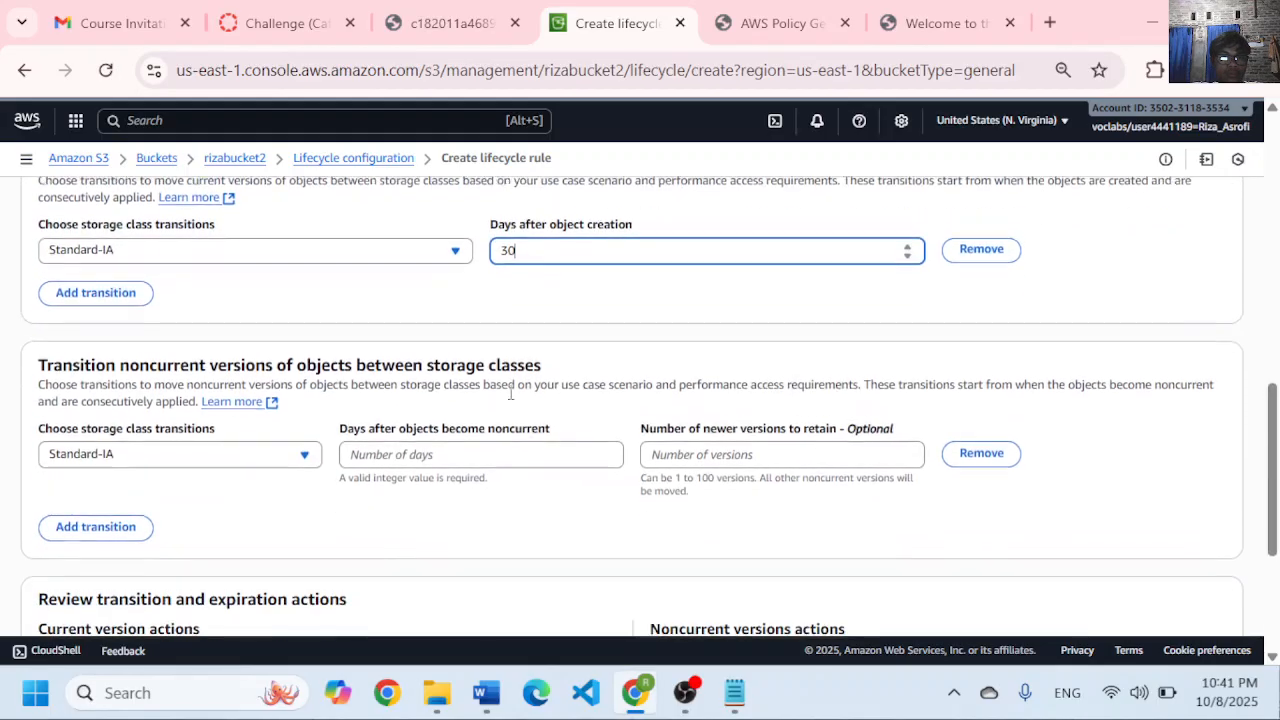
{"action": "scroll", "coordinate": [510, 400], "scroll_direction": "down", "scroll_amount": 1}
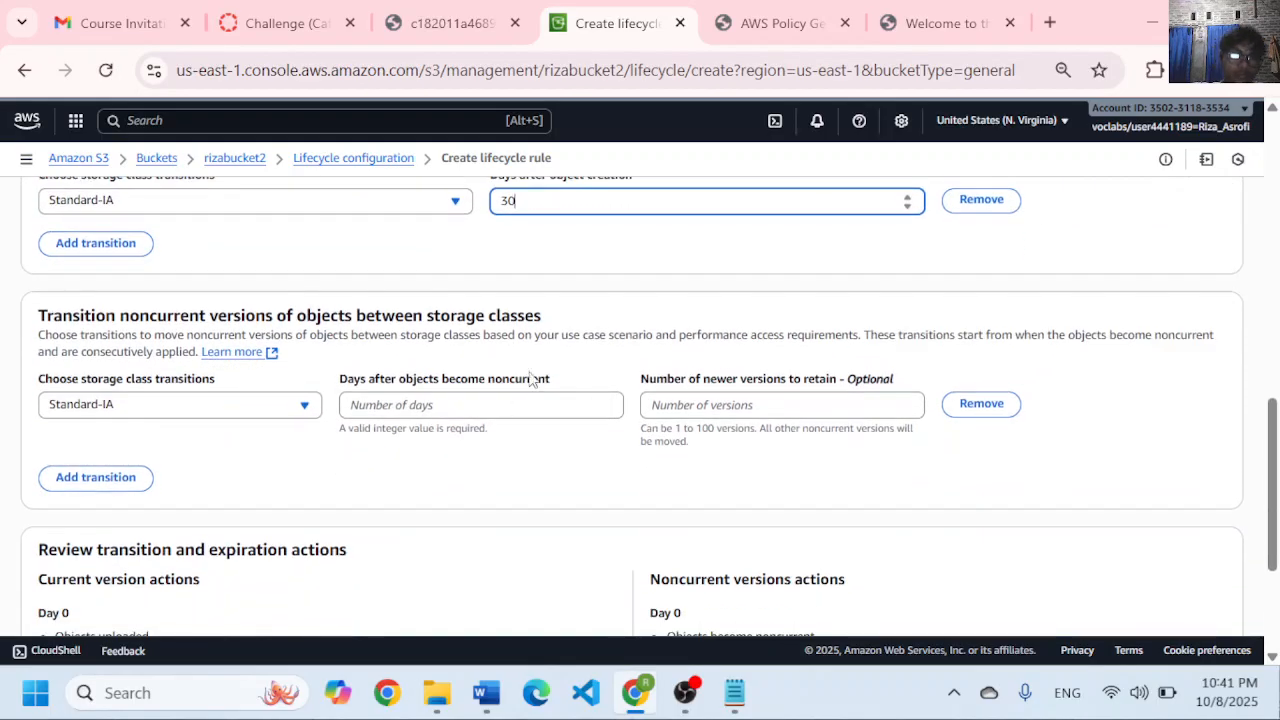
{"action": "left_click", "coordinate": [690, 680]}
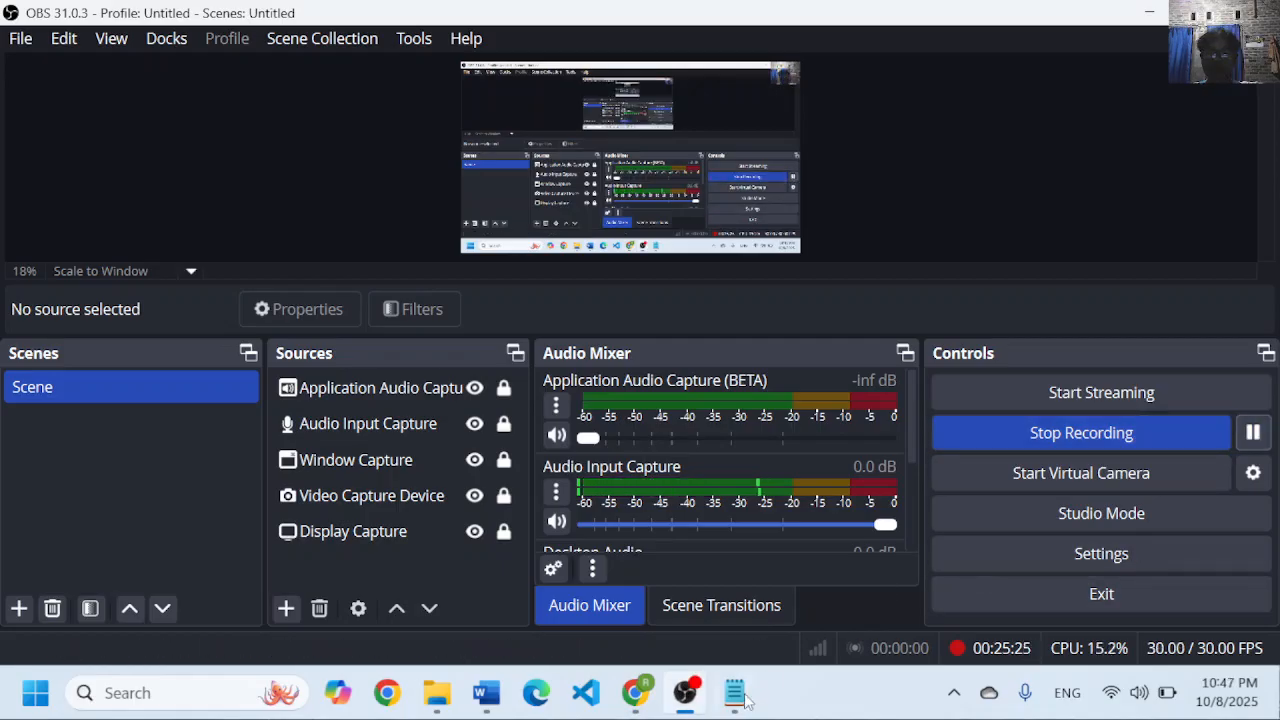
- Return to Chrome and check the lifecycle rules listed in the bucket's lifecycle configuration
{"action": "left_click", "coordinate": [636, 700]}
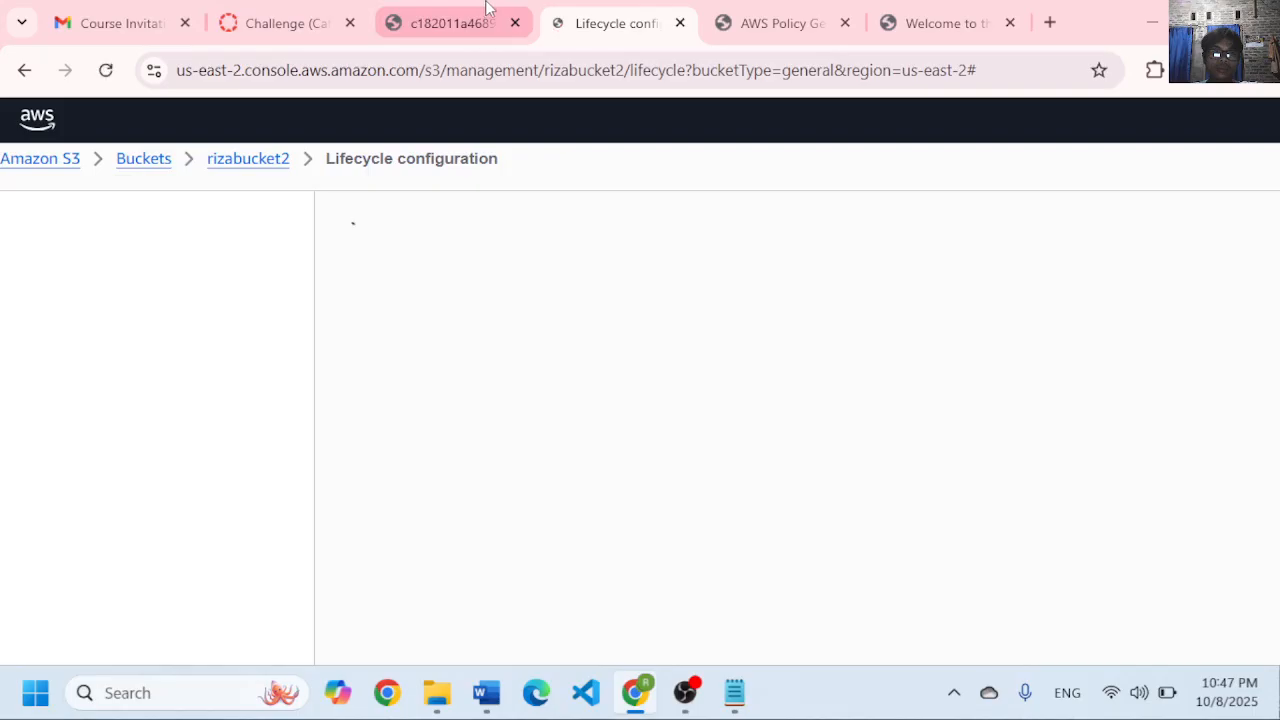
{"action": "left_click", "coordinate": [477, 12]}
{"action": "left_click", "coordinate": [628, 8]}
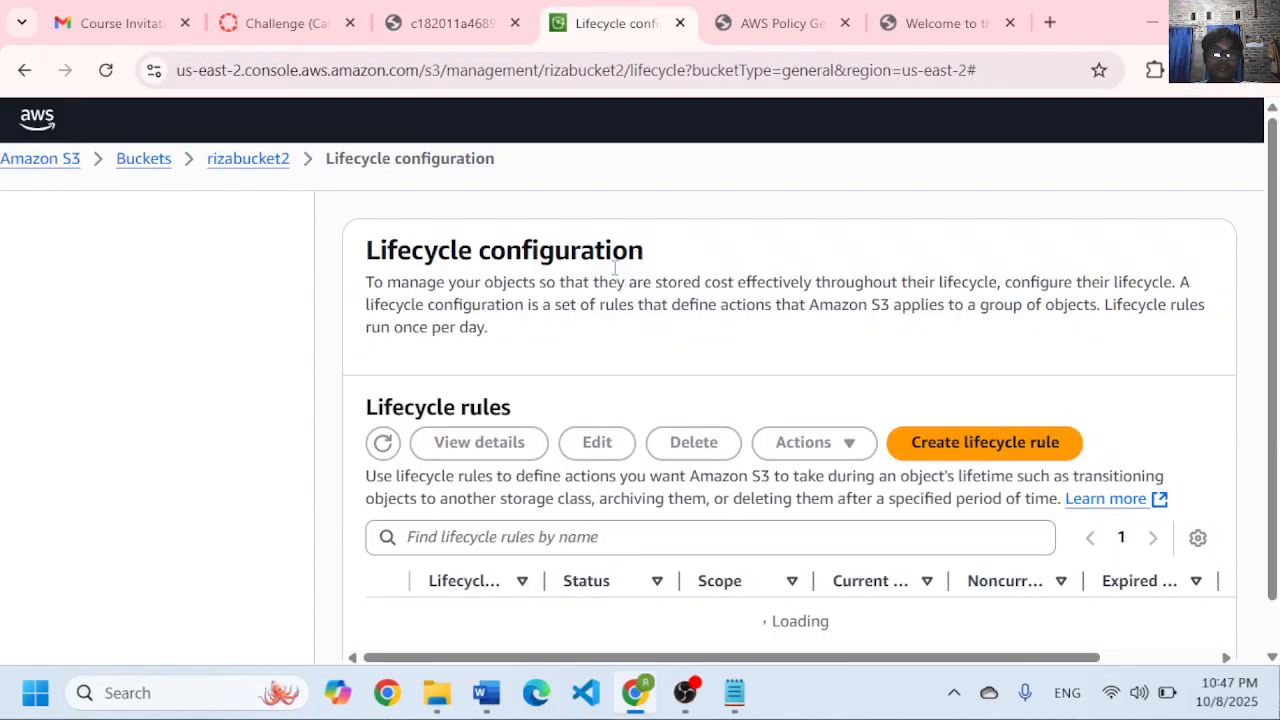
{"action": "left_click", "coordinate": [457, 10]}
{"action": "left_click", "coordinate": [617, 22]}
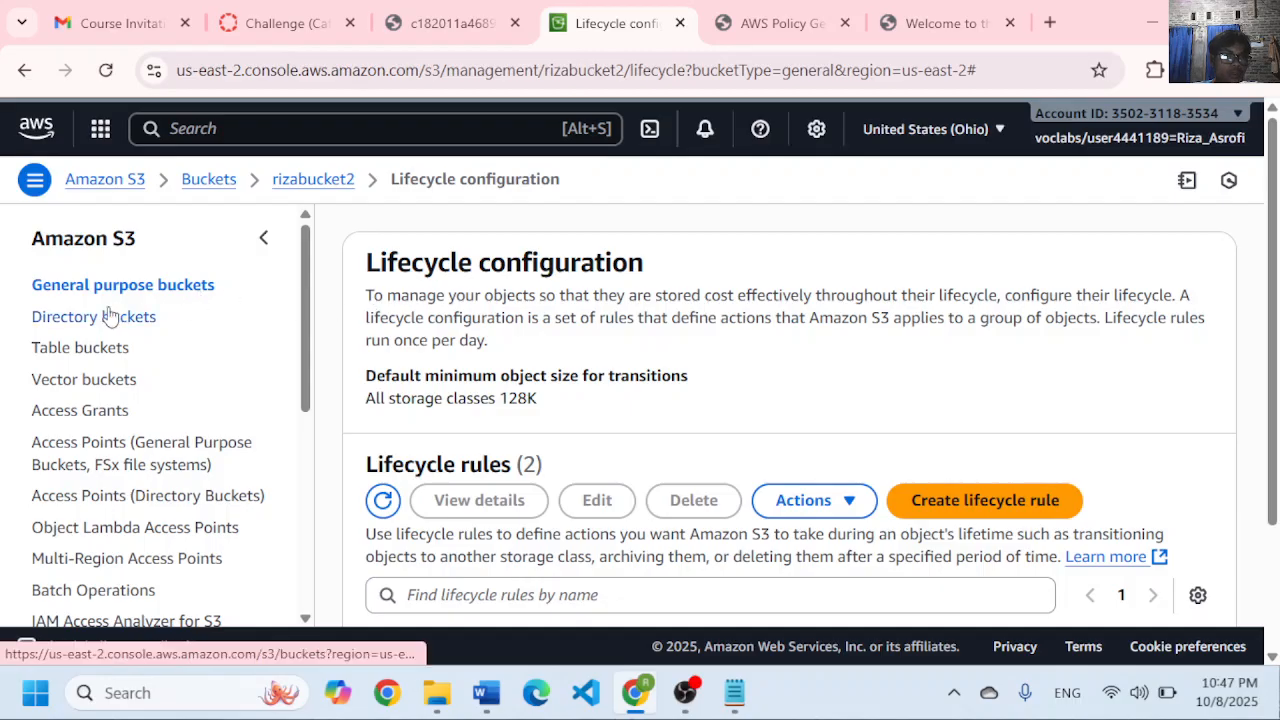
{"action": "scroll", "coordinate": [698, 416], "scroll_direction": "down", "scroll_amount": 2}
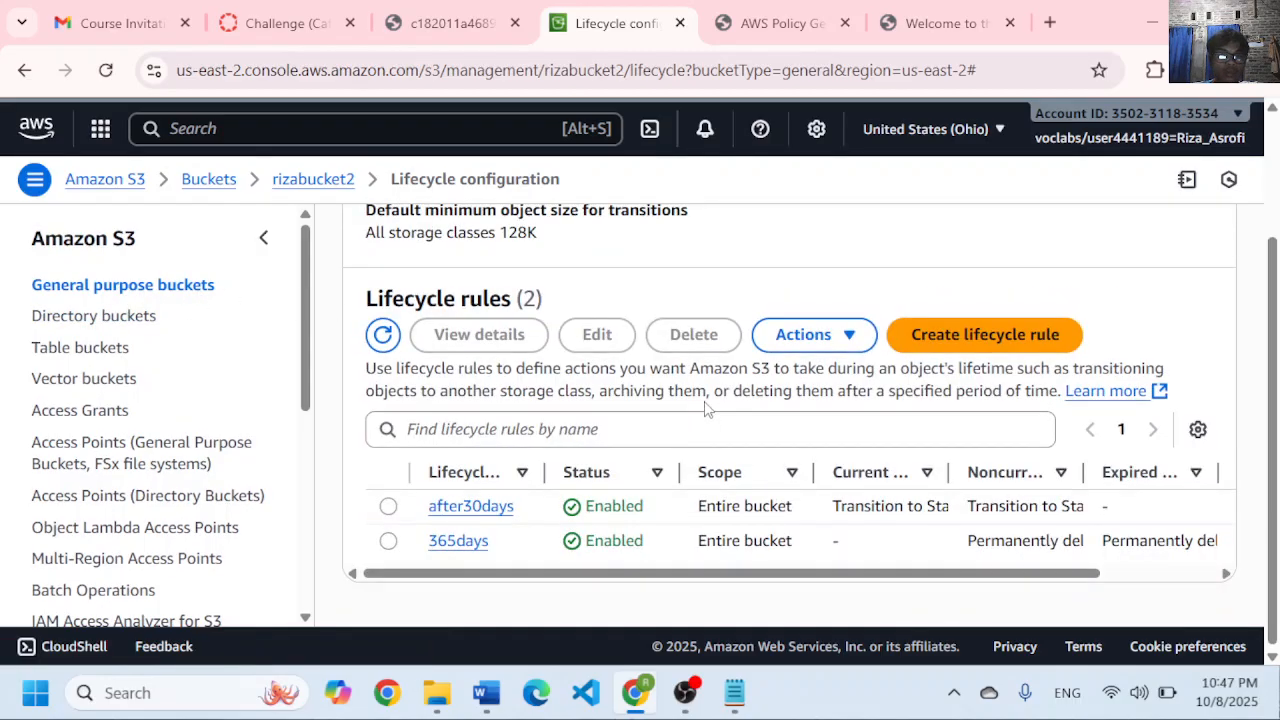
{"action": "scroll", "coordinate": [706, 409], "scroll_direction": "up", "scroll_amount": 2}
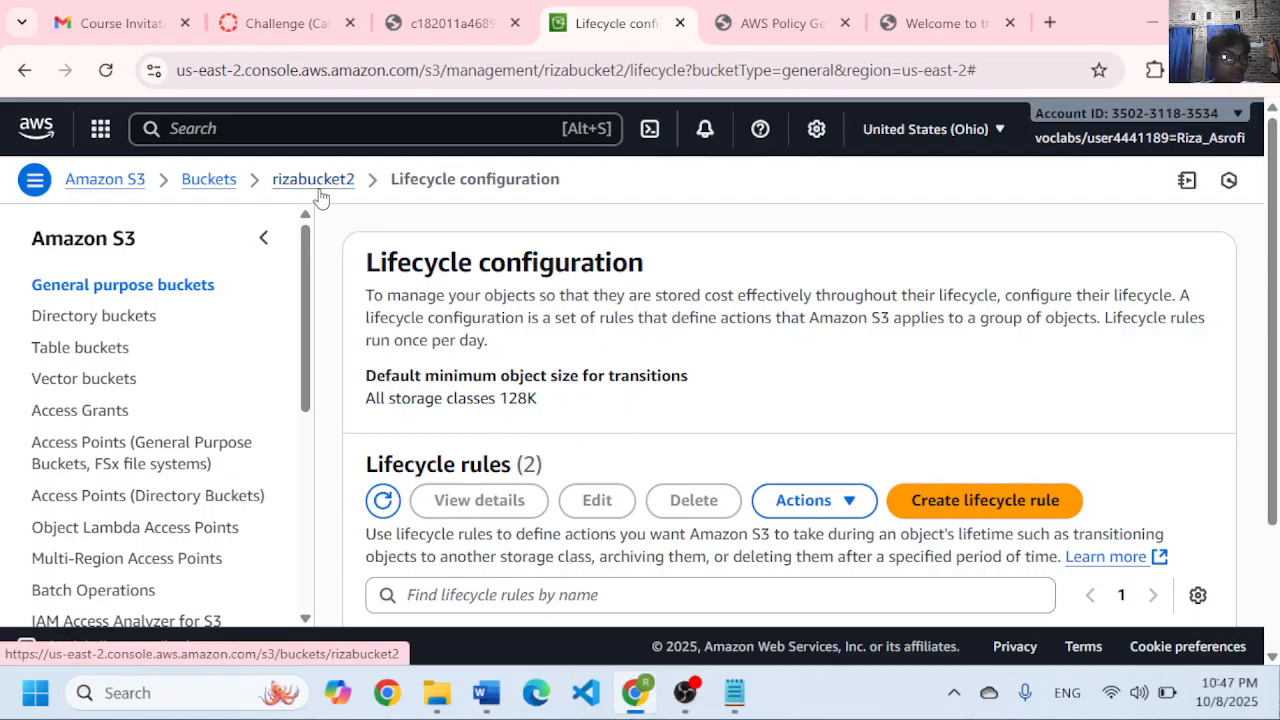
- Go to the Amazon S3 home page and start creating a new bucket
{"action": "left_click", "coordinate": [122, 180]}
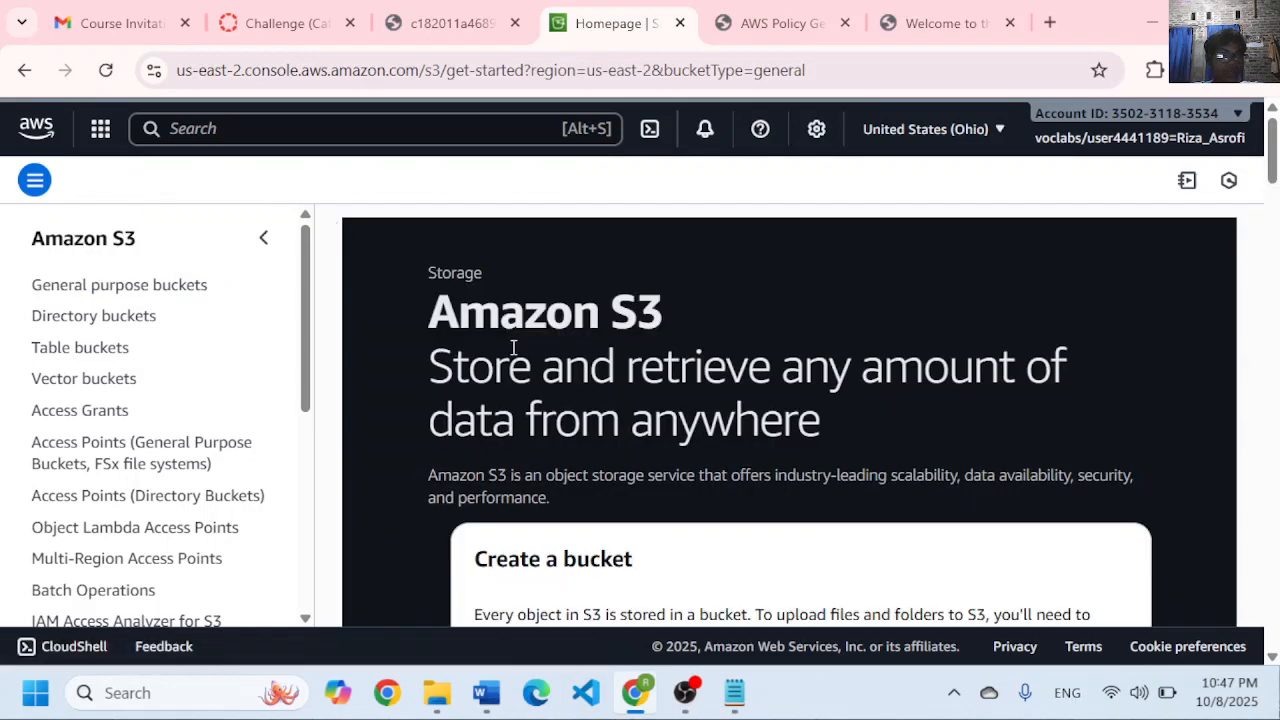
{"action": "scroll", "coordinate": [619, 410], "scroll_direction": "down", "scroll_amount": 2}
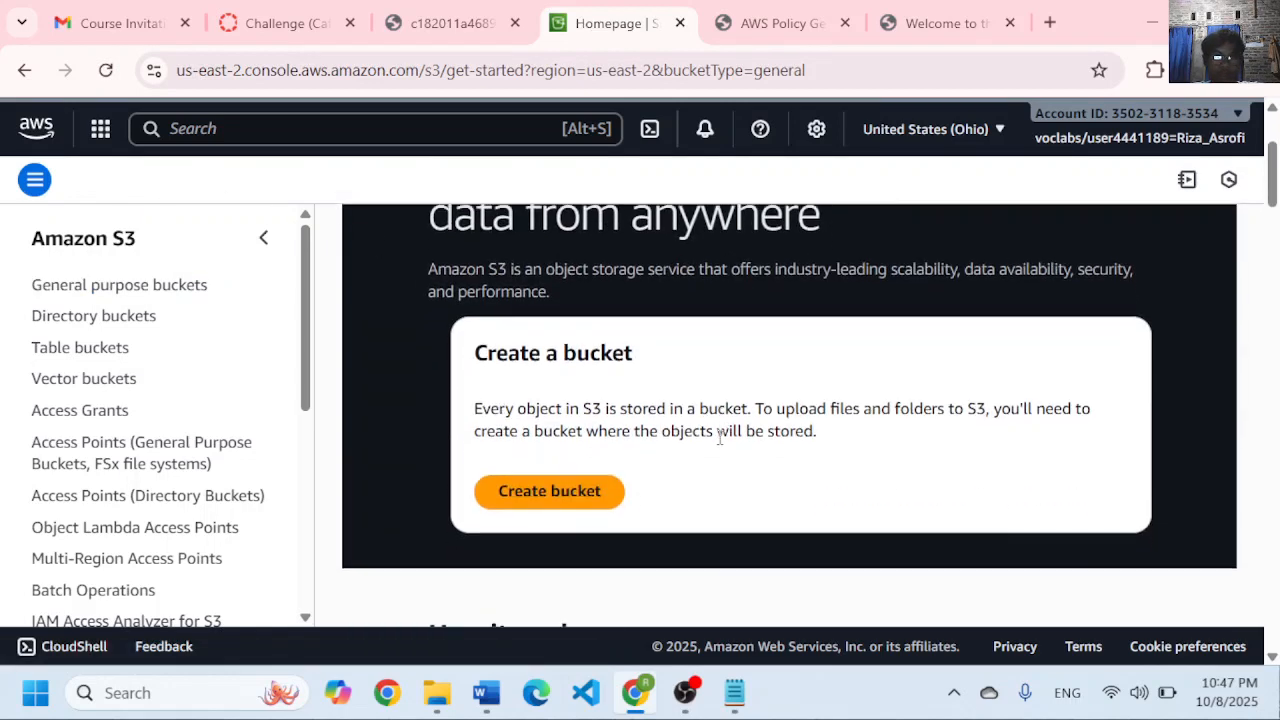
{"action": "left_click", "coordinate": [588, 500]}
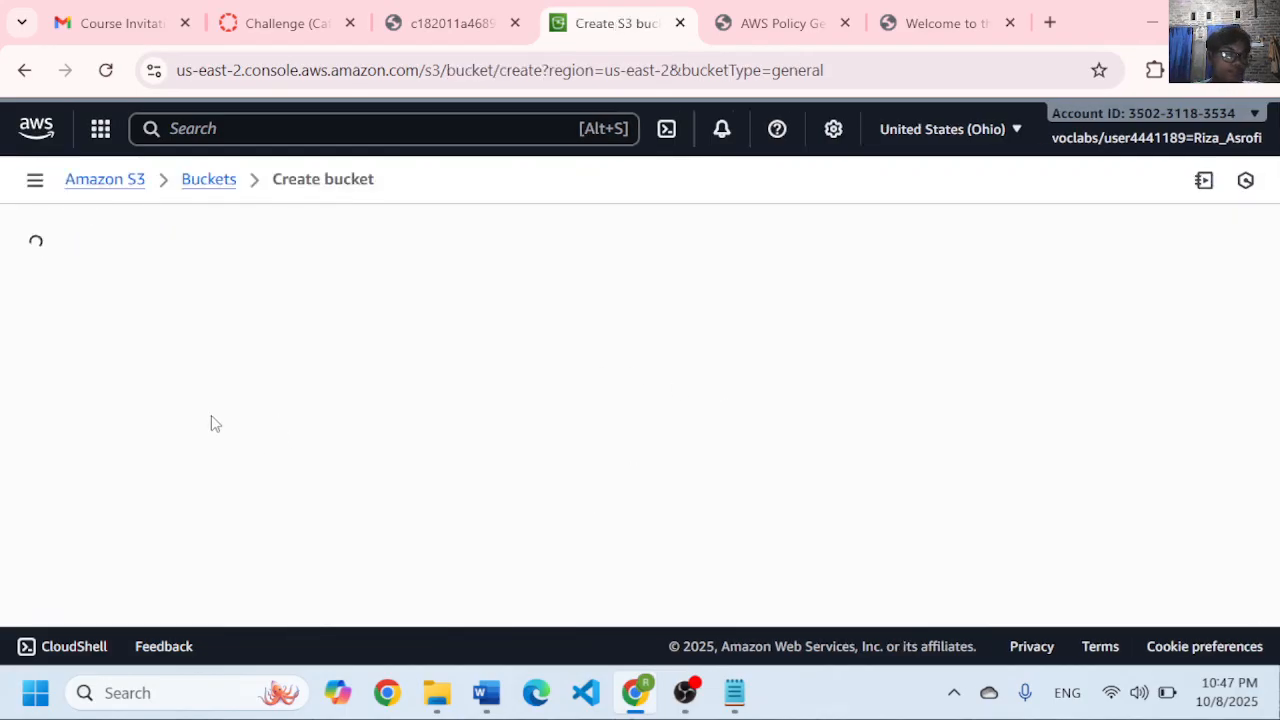
- Name the new general purpose bucket rizabucket3
{"action": "scroll", "coordinate": [178, 428], "scroll_direction": "down", "scroll_amount": 3}
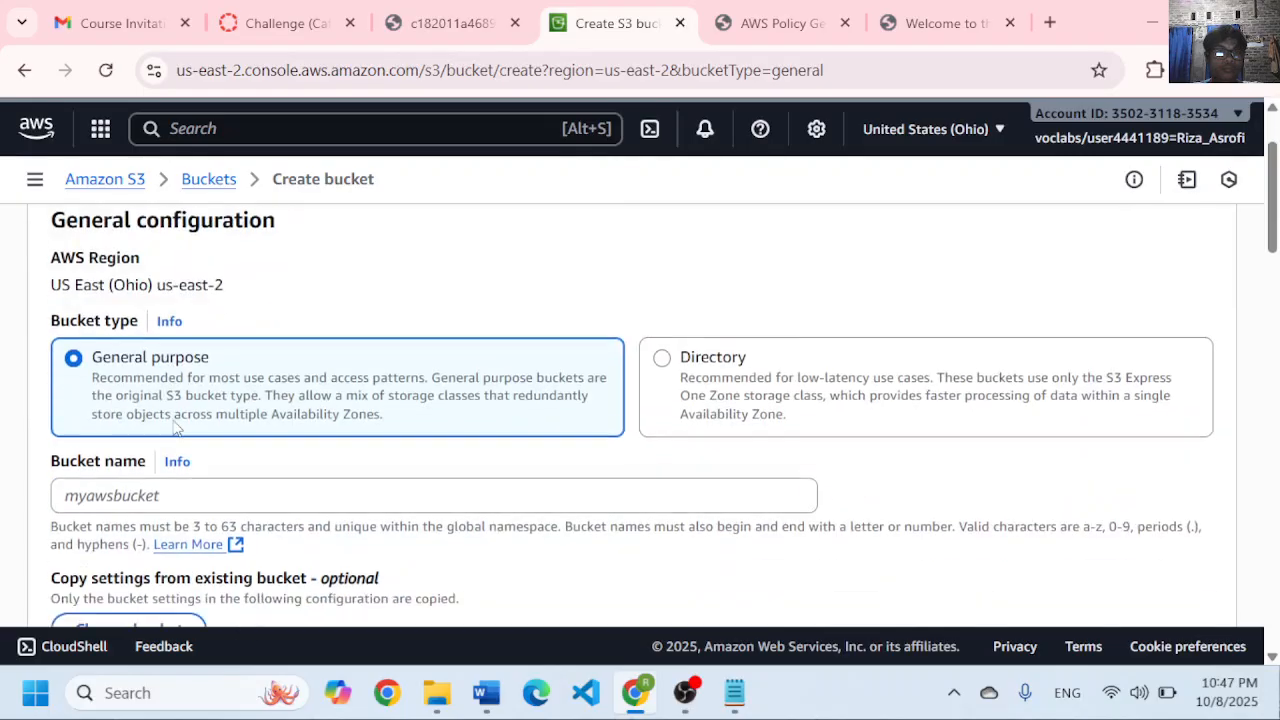
{"action": "left_click", "coordinate": [194, 403]}
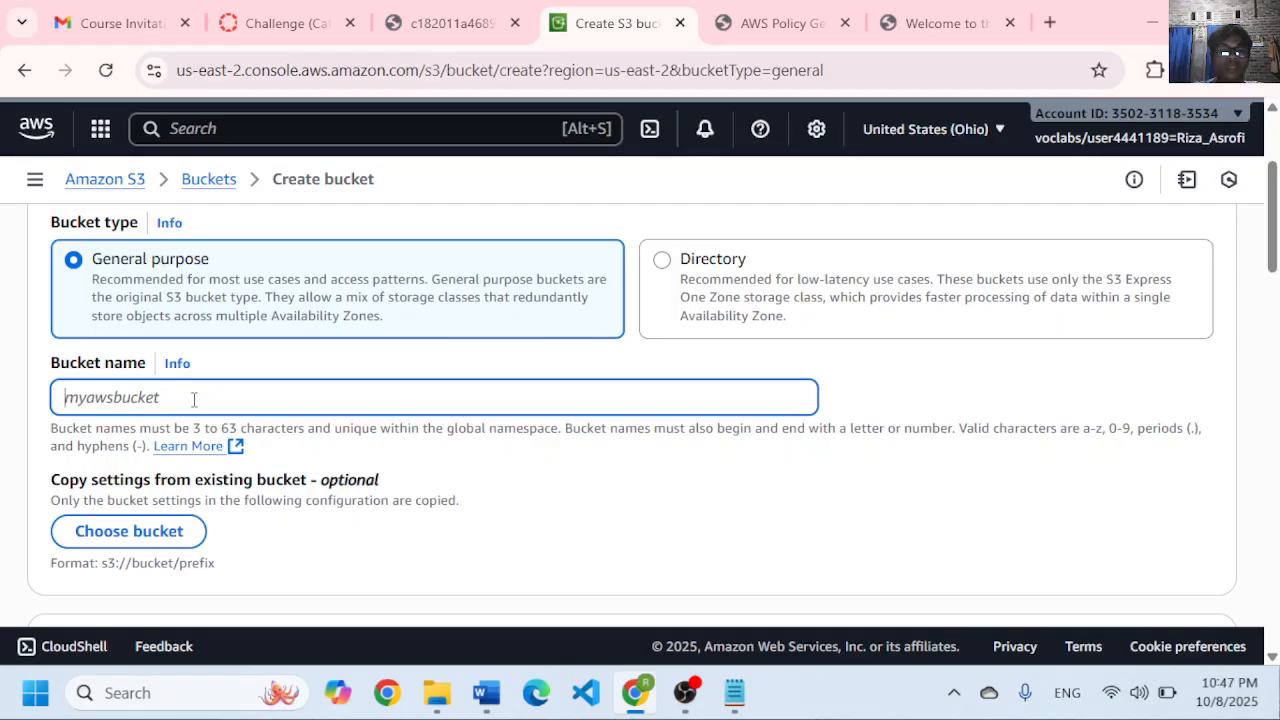
{"action": "type", "text": "bucker"}
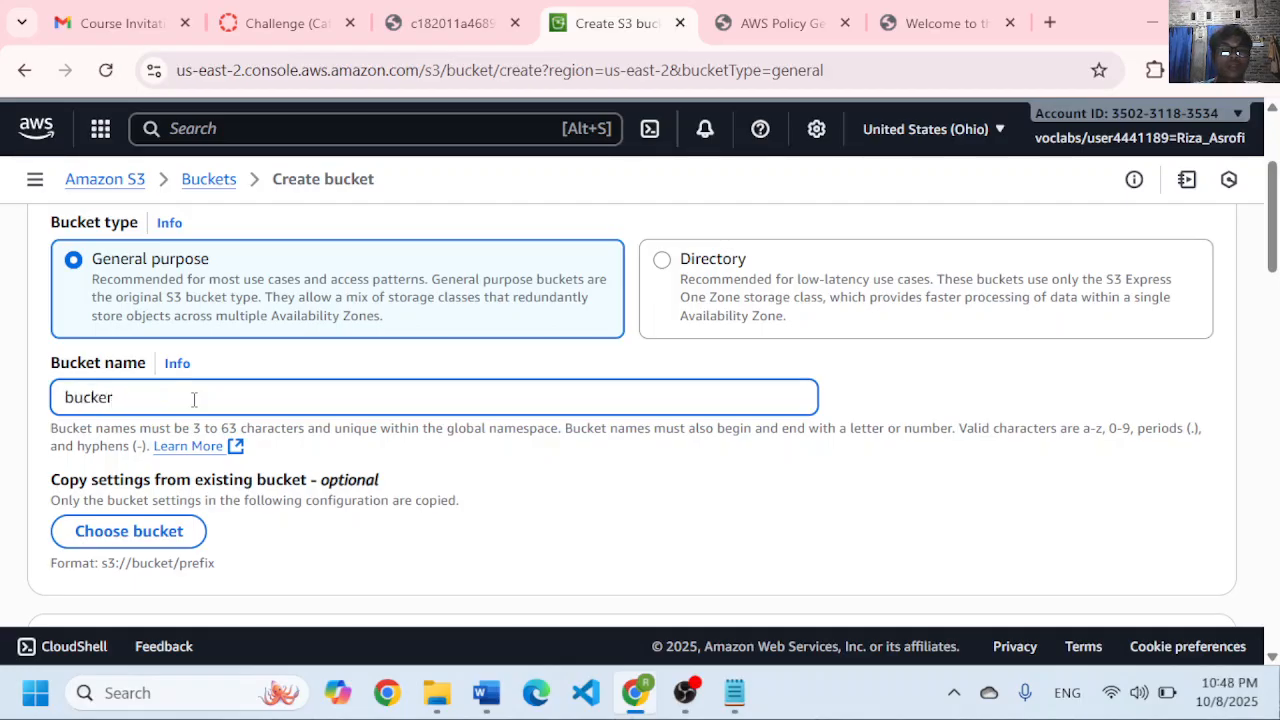
{"action": "key", "text": "BackSpace"}
{"action": "key", "text": "BackSpace"}
{"action": "key", "text": "BackSpace"}
{"action": "key", "text": "BackSpace"}
{"action": "key", "text": "BackSpace"}
{"action": "type", "text": "riza"}
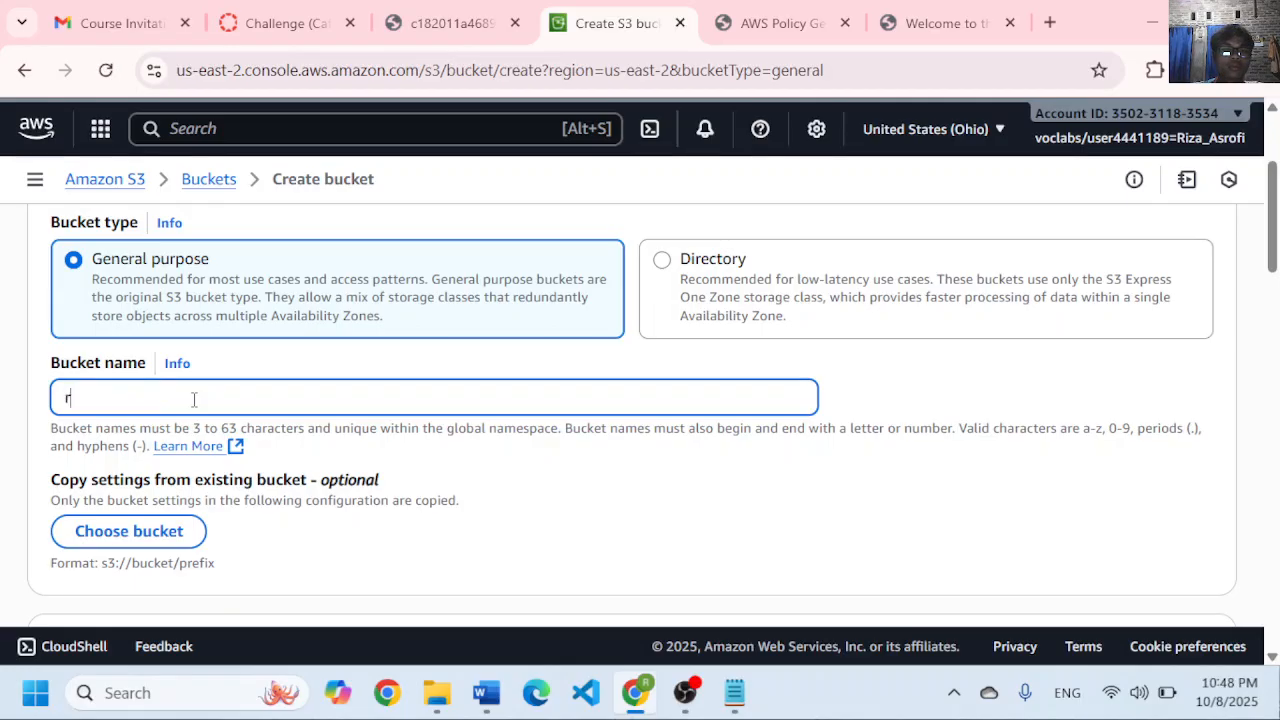
{"action": "type", "text": "buce"}
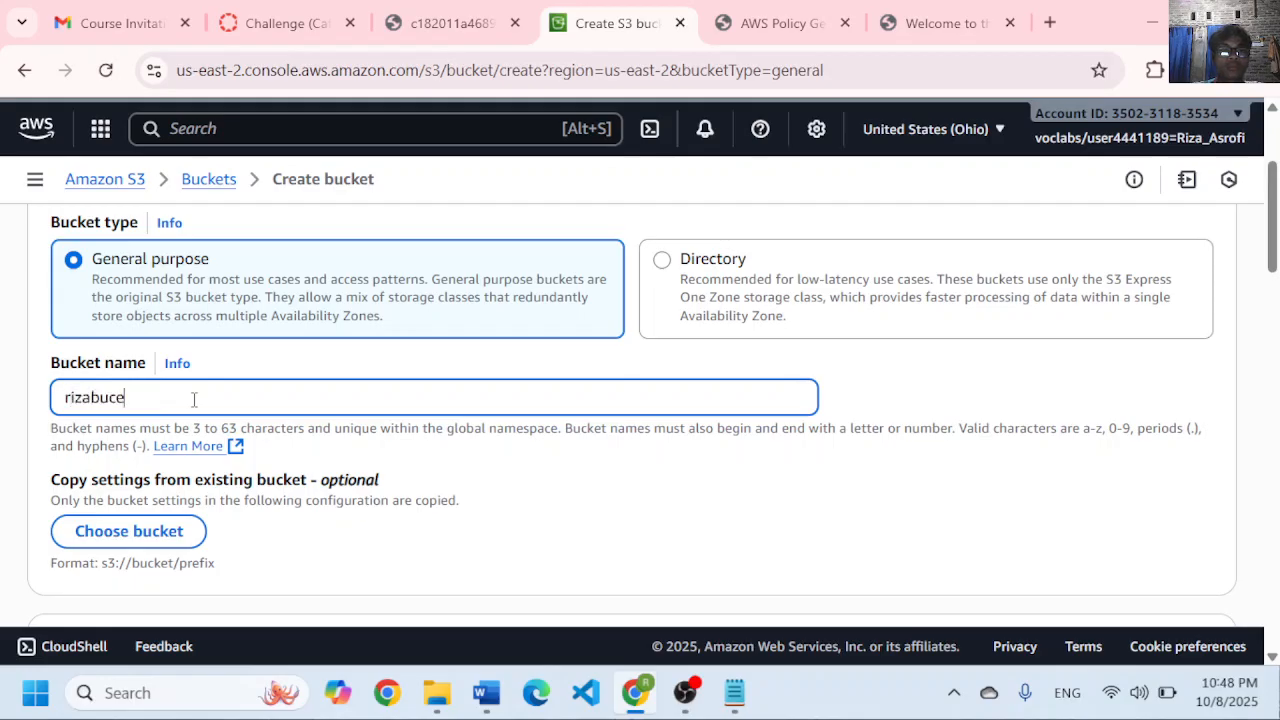
{"action": "key", "text": "BackSpace"}
{"action": "type", "text": "ket3"}
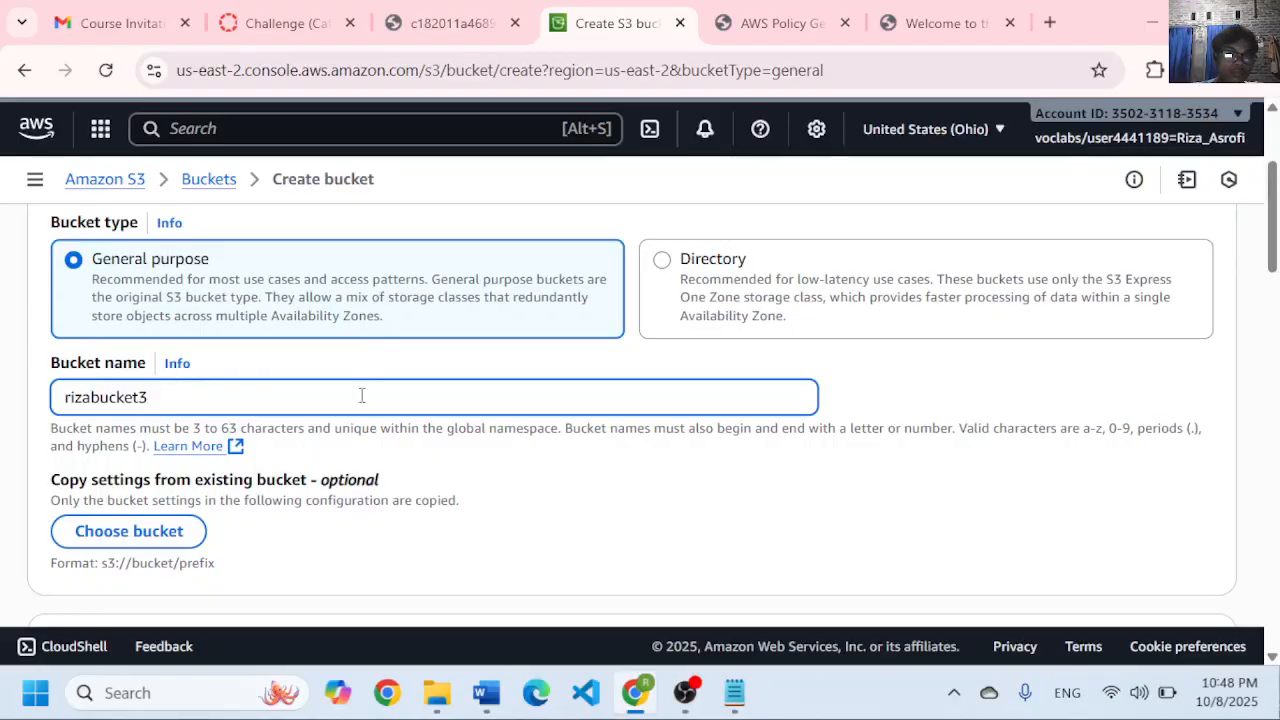
- Turn off Block all public access for the new bucket and acknowledge the public access warning
{"action": "scroll", "coordinate": [294, 463], "scroll_direction": "down", "scroll_amount": 3}
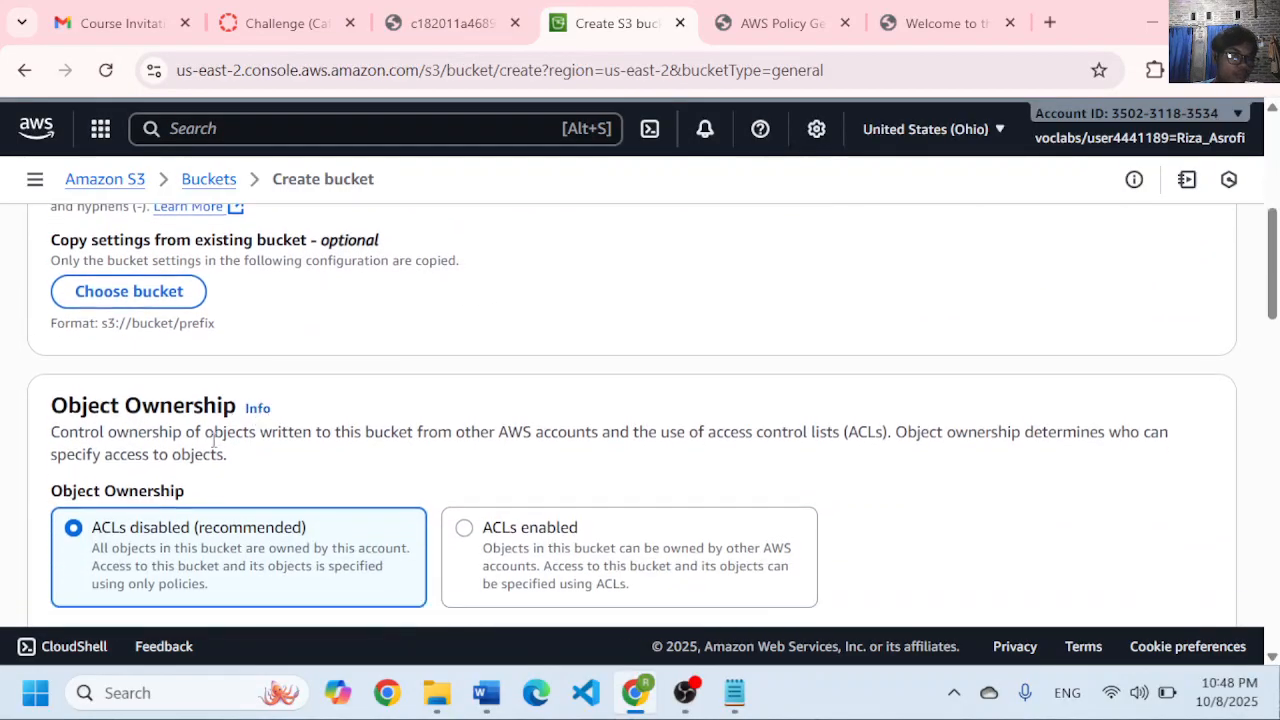
{"action": "scroll", "coordinate": [213, 441], "scroll_direction": "down", "scroll_amount": 5}
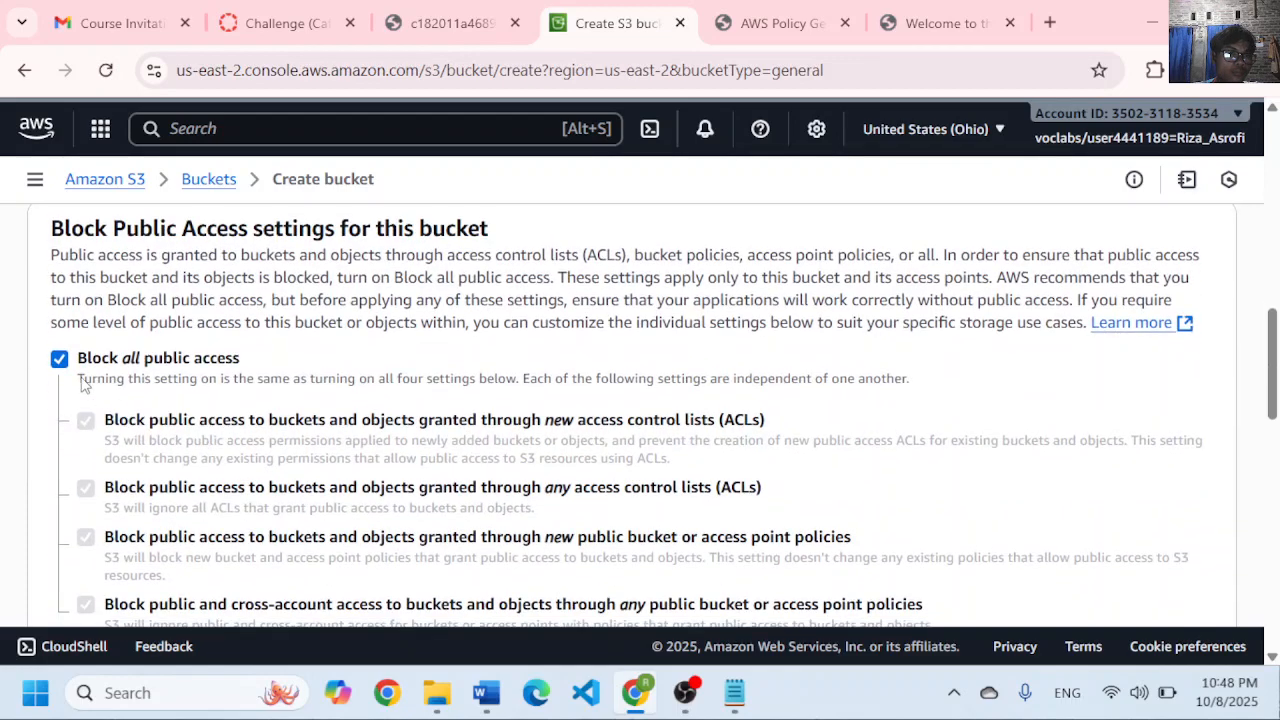
{"action": "scroll", "coordinate": [83, 385], "scroll_direction": "down", "scroll_amount": 1}
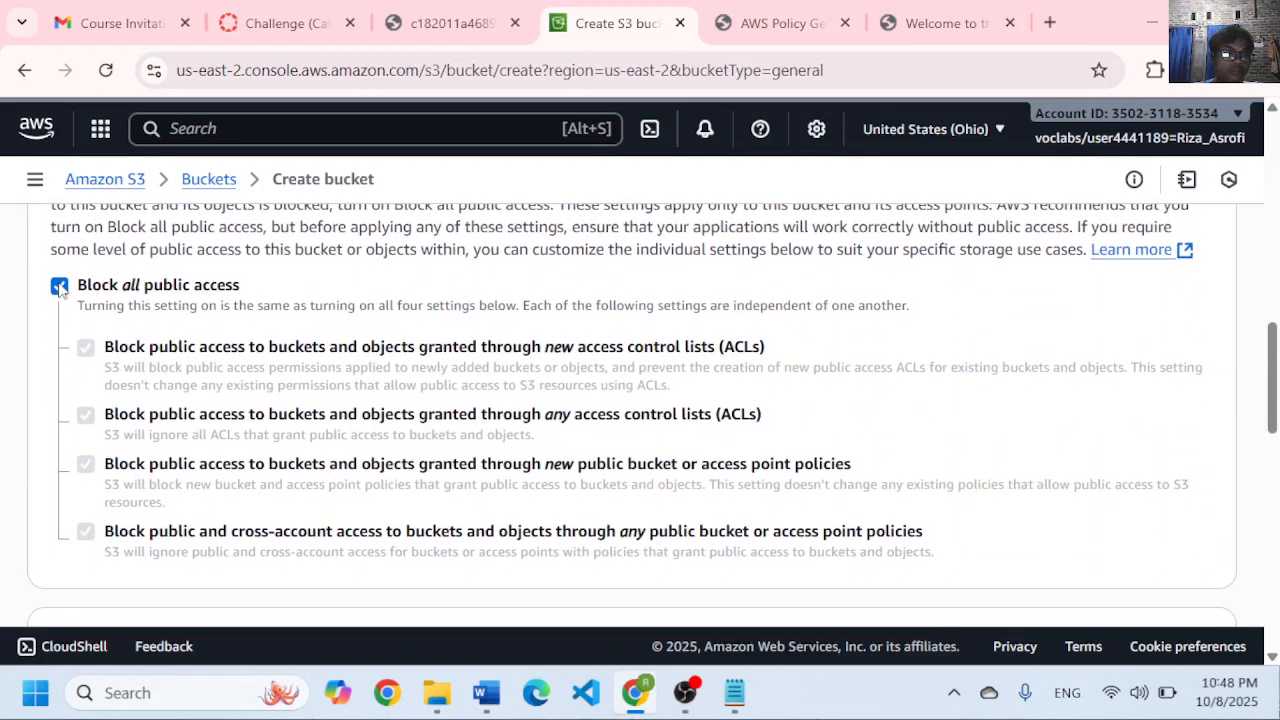
{"action": "left_click", "coordinate": [60, 288]}
{"action": "scroll", "coordinate": [150, 380], "scroll_direction": "down", "scroll_amount": 3}
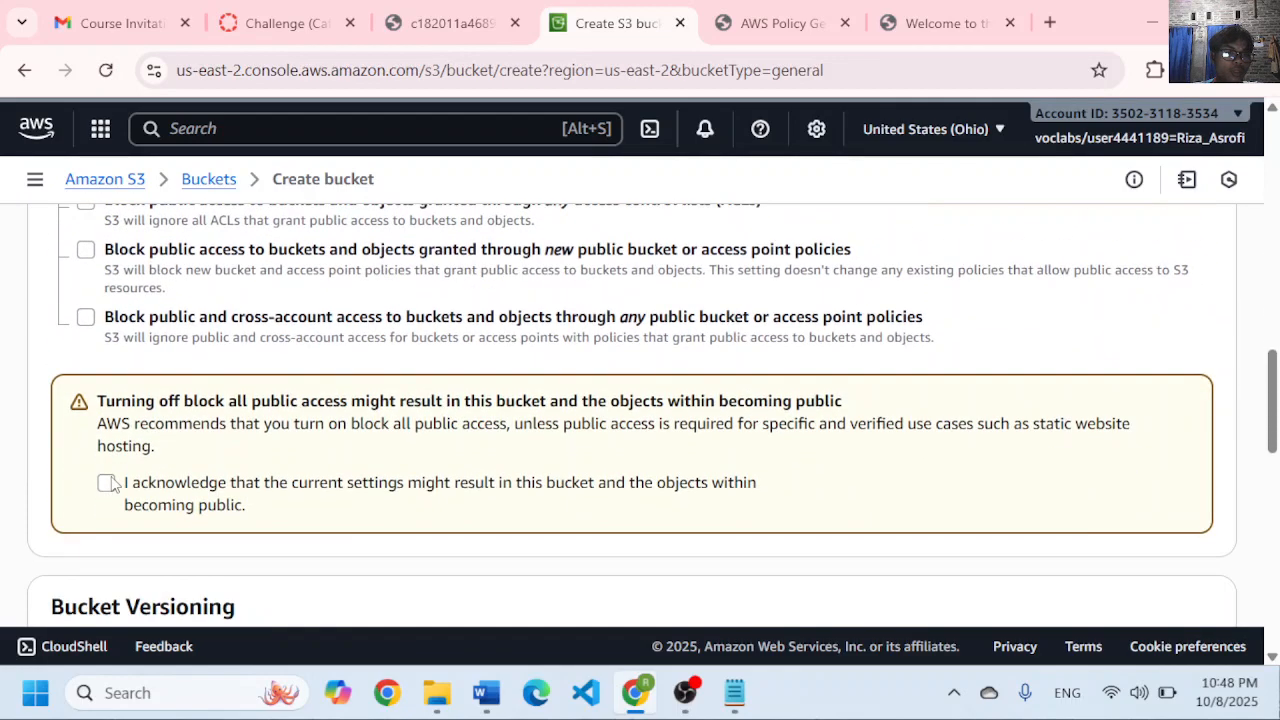
{"action": "left_click", "coordinate": [108, 483]}
{"action": "scroll", "coordinate": [280, 417], "scroll_direction": "down", "scroll_amount": 5}
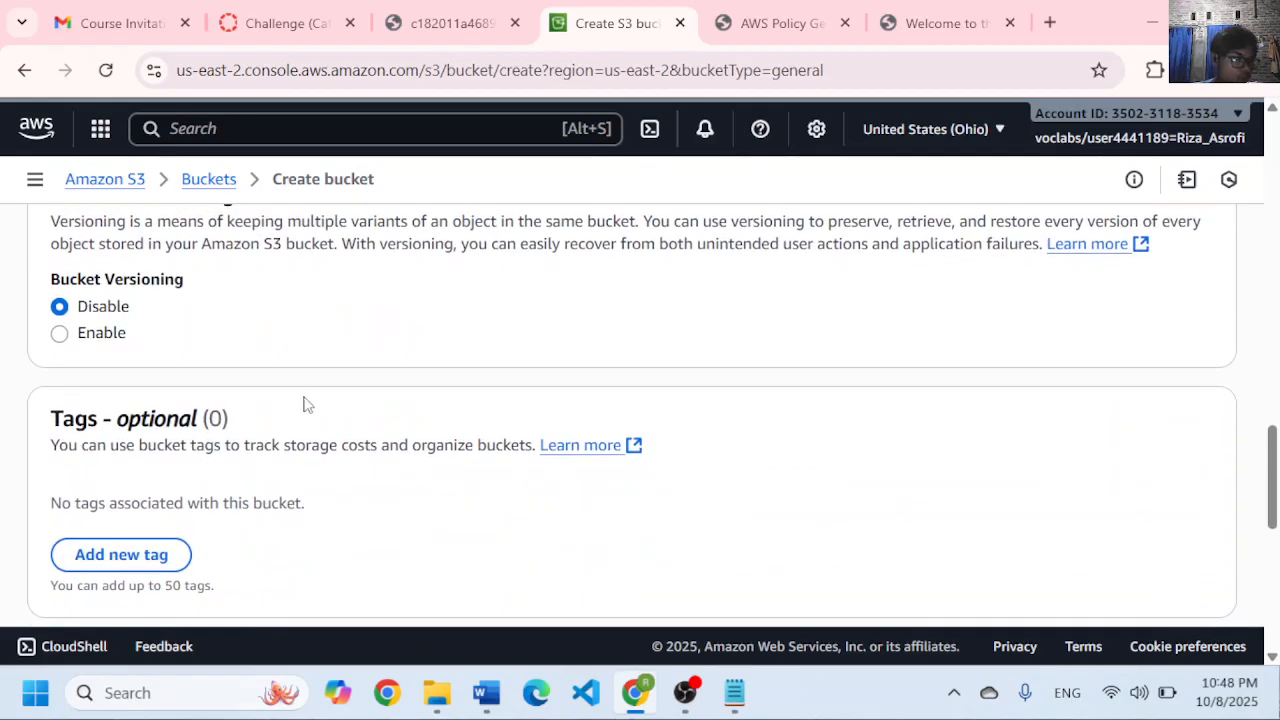
{"action": "scroll", "coordinate": [306, 403], "scroll_direction": "down", "scroll_amount": 3}
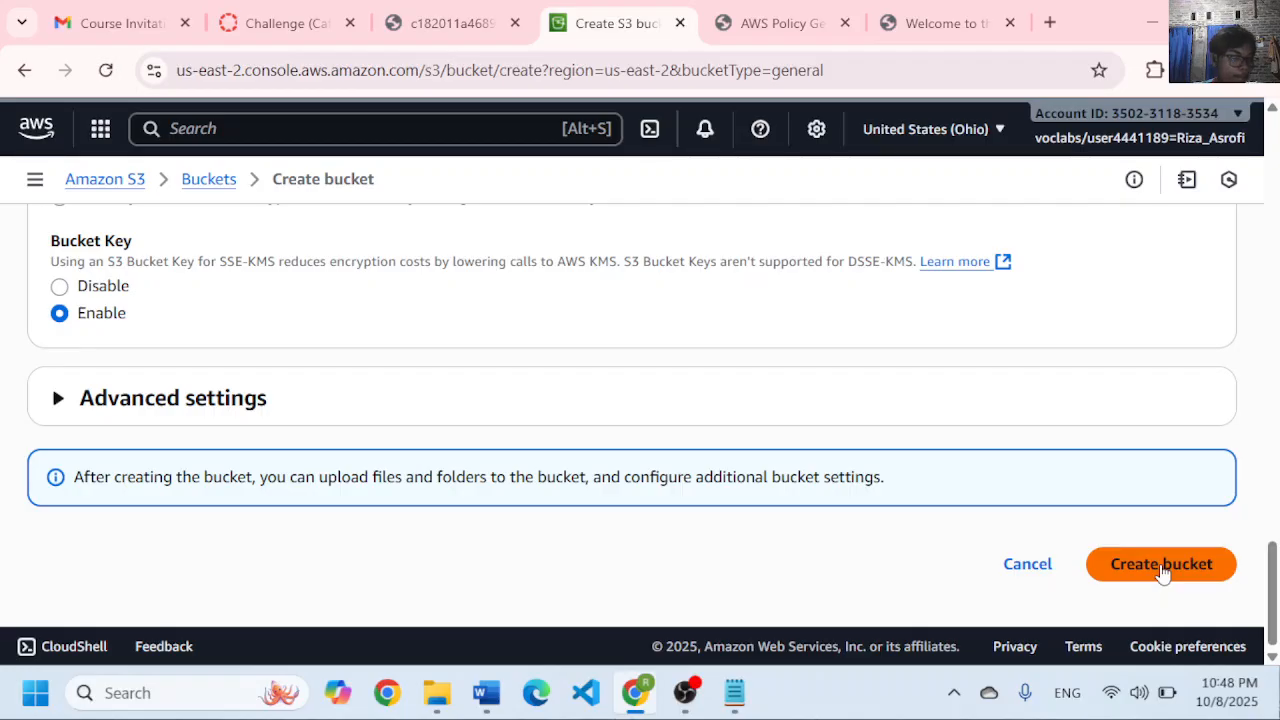
- Withdraw the public access acknowledgement and turn Block all public access back on for the new bucket
{"action": "scroll", "coordinate": [603, 454], "scroll_direction": "up", "scroll_amount": 6}
{"action": "scroll", "coordinate": [112, 360], "scroll_direction": "up", "scroll_amount": 6}
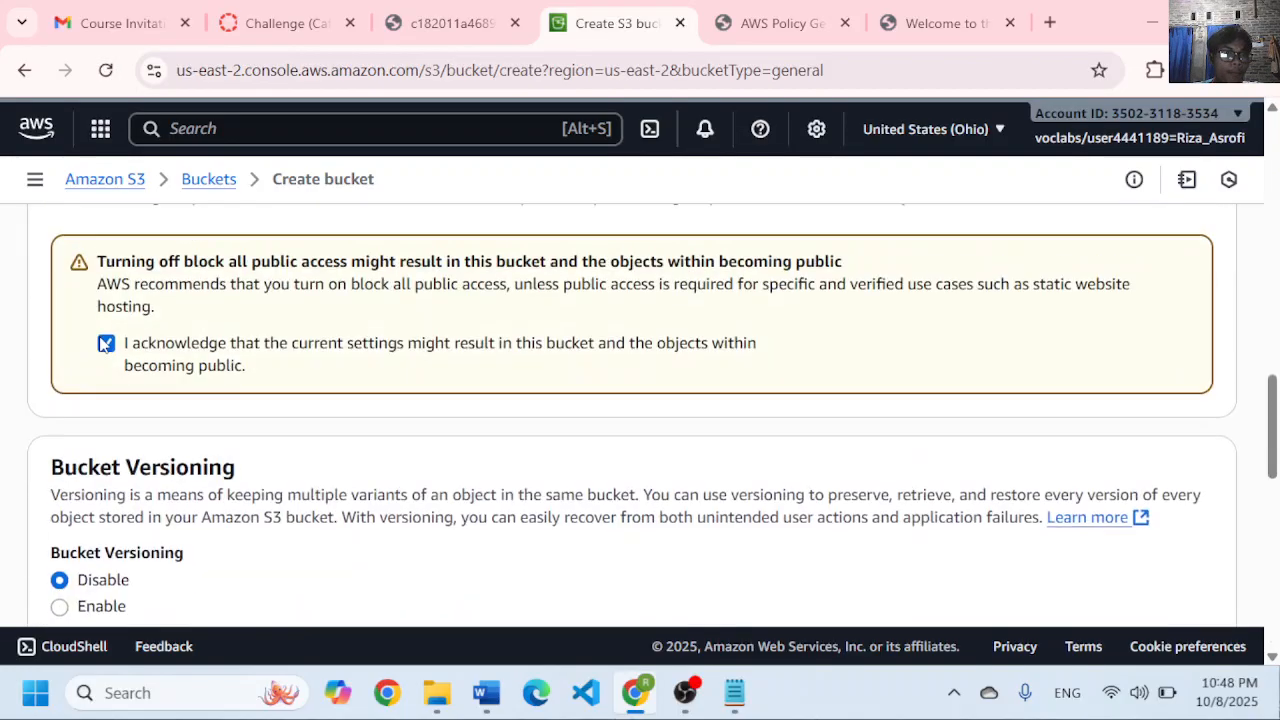
{"action": "scroll", "coordinate": [113, 360], "scroll_direction": "down", "scroll_amount": 3}
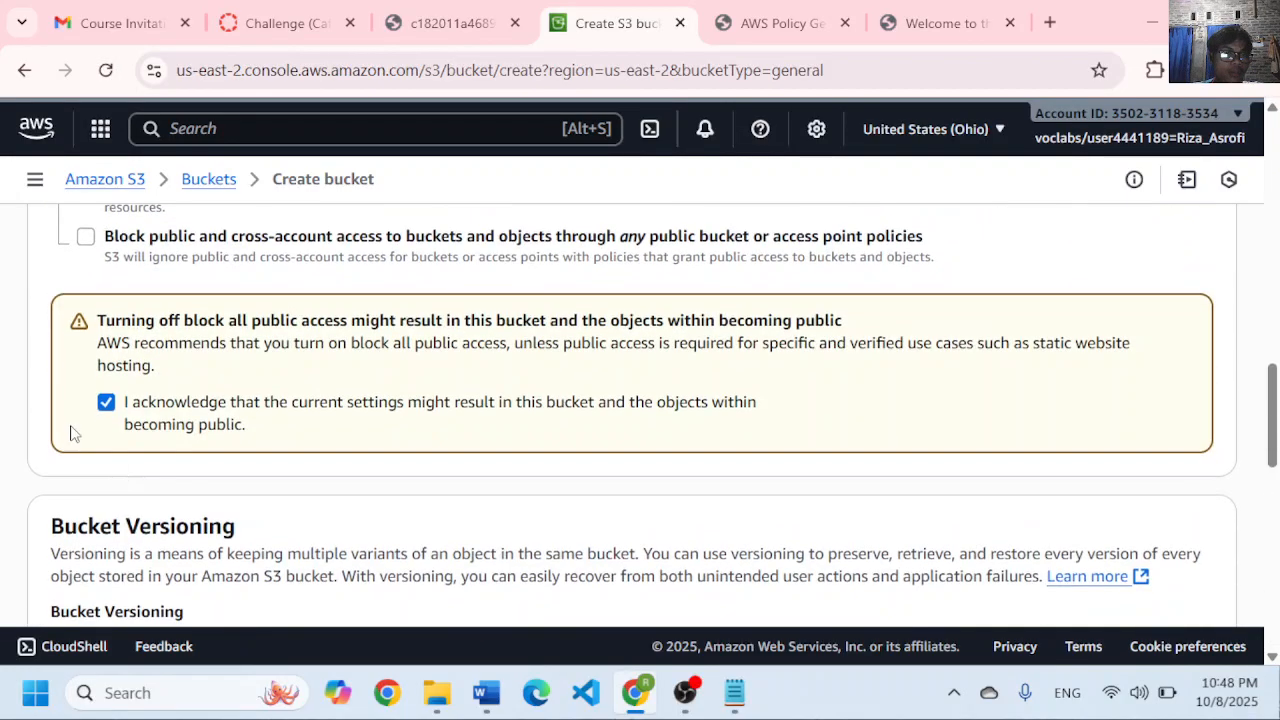
{"action": "left_click", "coordinate": [110, 402]}
{"action": "scroll", "coordinate": [125, 400], "scroll_direction": "up", "scroll_amount": 3}
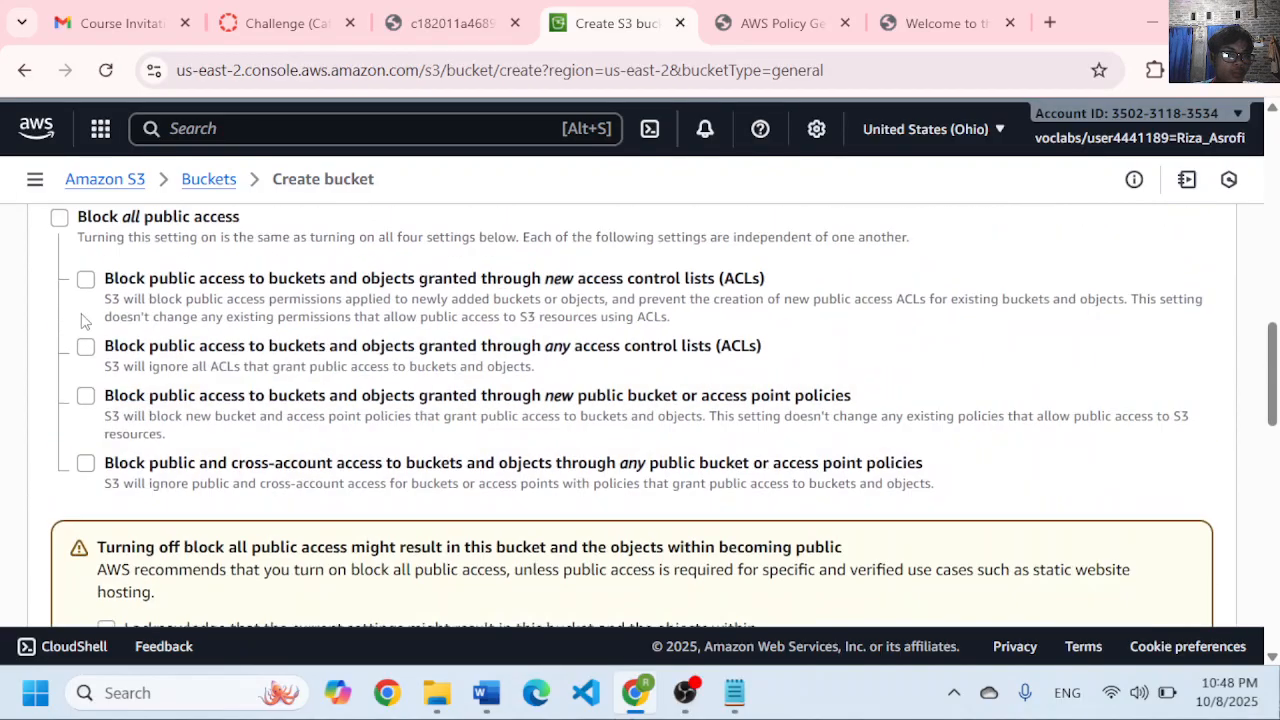
{"action": "left_click", "coordinate": [59, 240]}
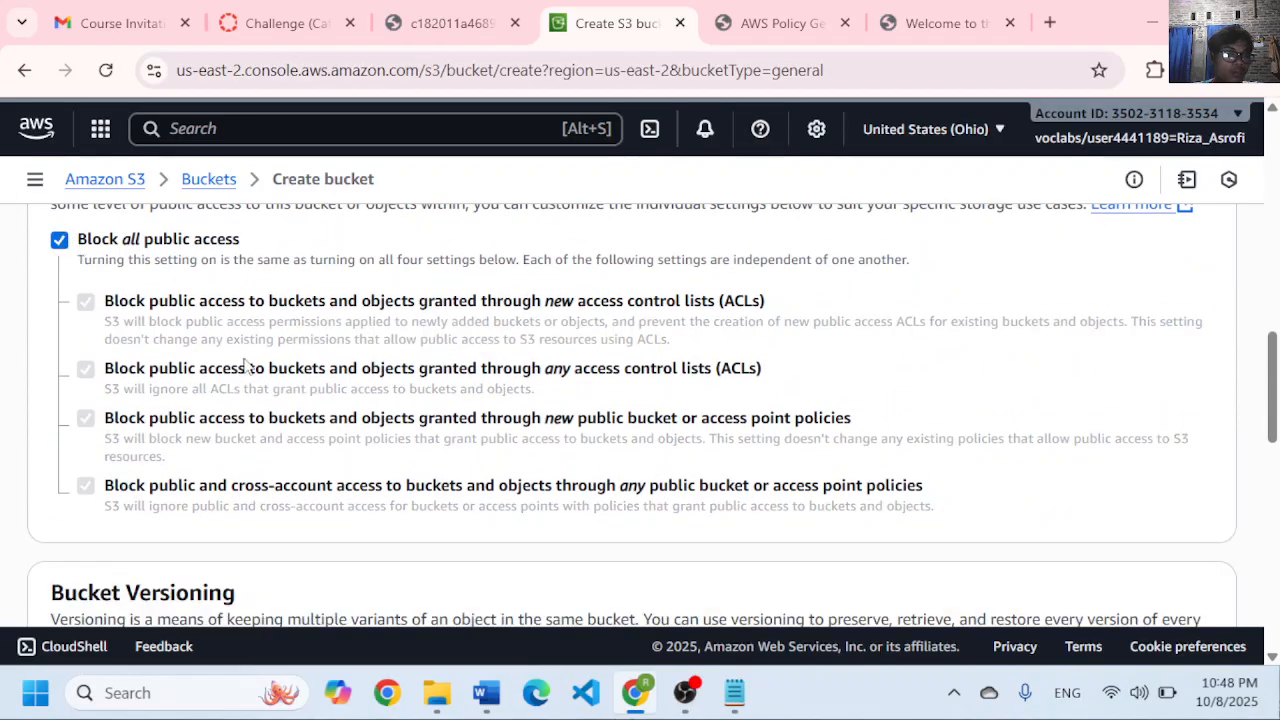
- Enable Bucket Versioning for the new bucket and create it
{"action": "scroll", "coordinate": [247, 366], "scroll_direction": "down", "scroll_amount": 2}
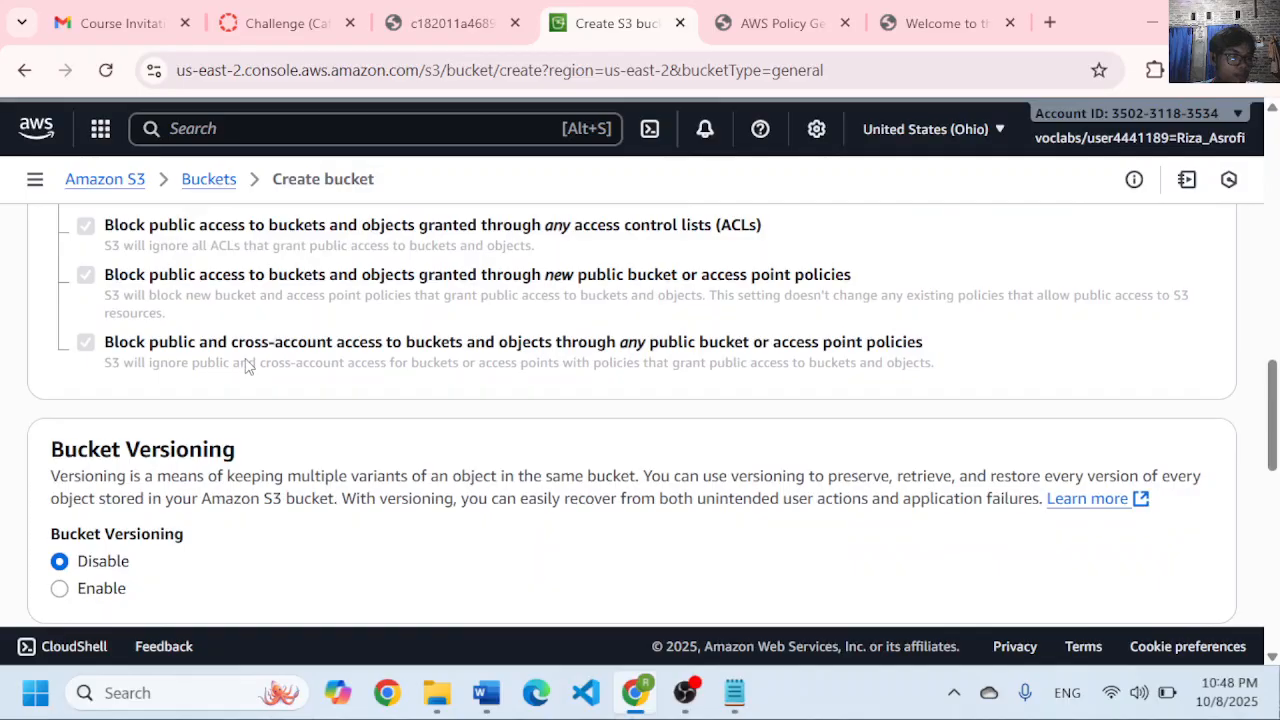
{"action": "scroll", "coordinate": [247, 366], "scroll_direction": "down", "scroll_amount": 2}
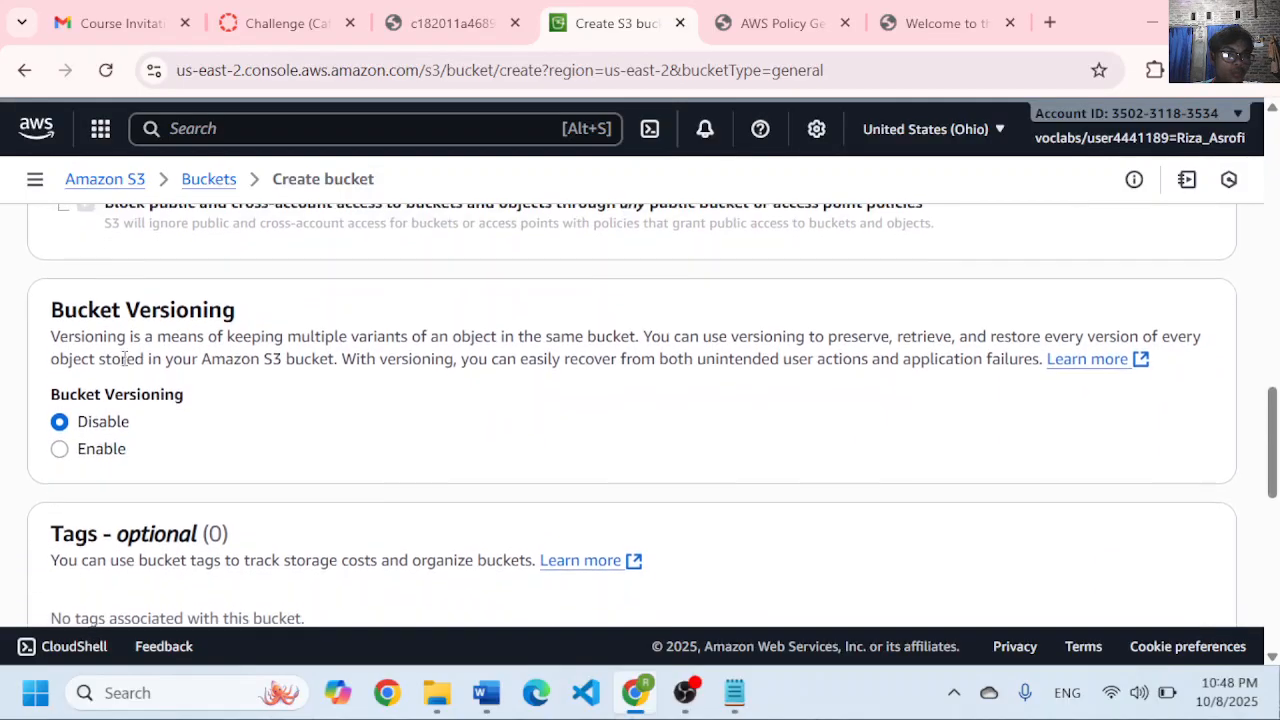
{"action": "left_click", "coordinate": [82, 446]}
{"action": "scroll", "coordinate": [86, 440], "scroll_direction": "down", "scroll_amount": 1}
{"action": "scroll", "coordinate": [128, 408], "scroll_direction": "down", "scroll_amount": 13}
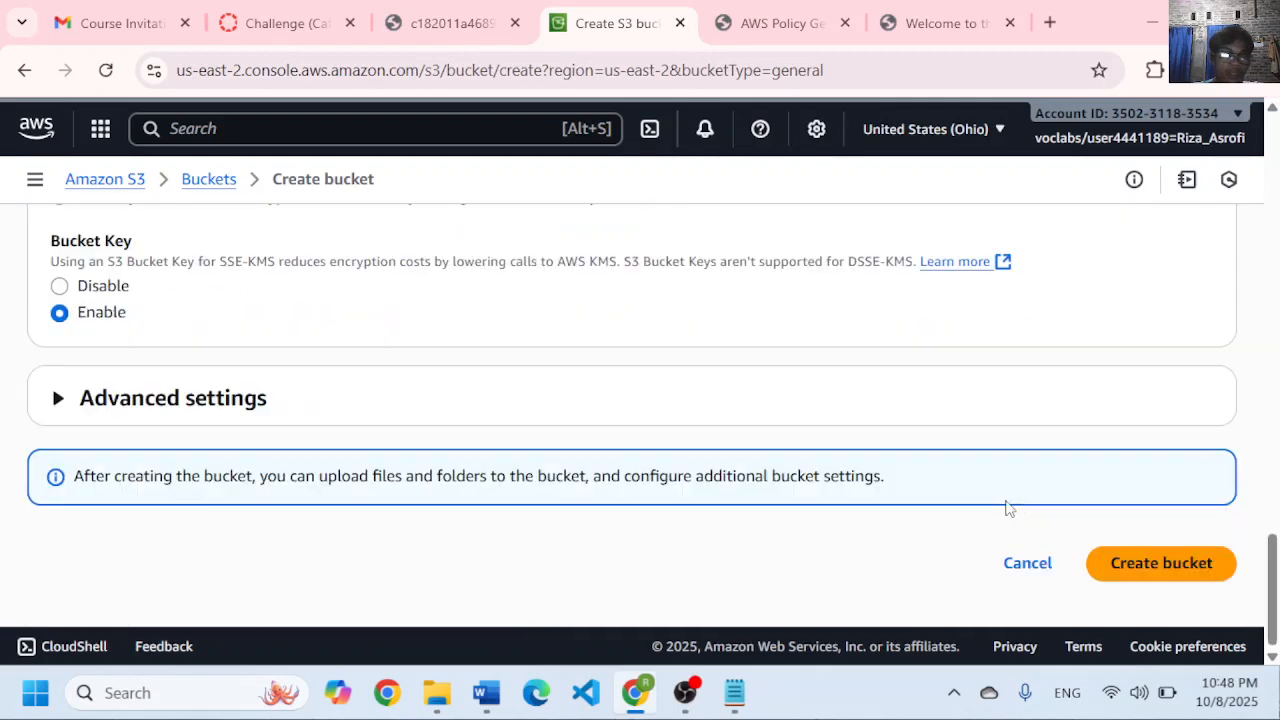
{"action": "left_click", "coordinate": [1175, 566]}
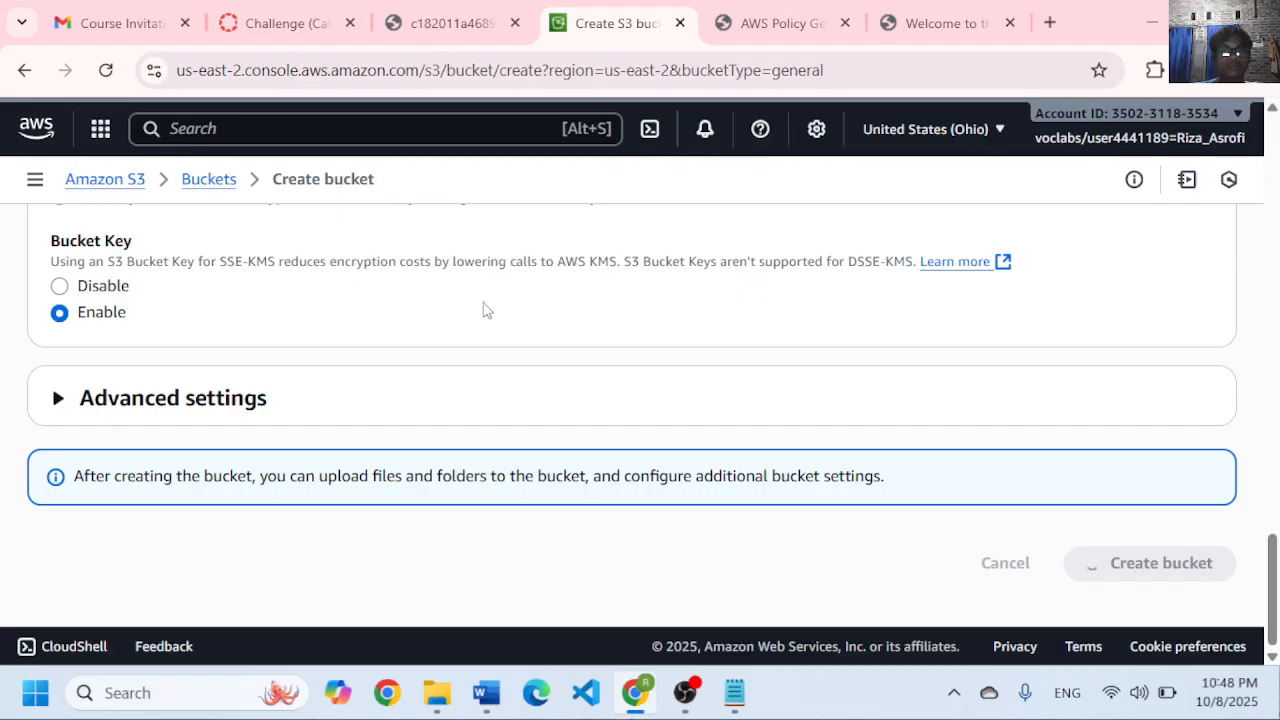
{"action": "scroll", "coordinate": [1136, 440], "scroll_direction": "up", "scroll_amount": 3}
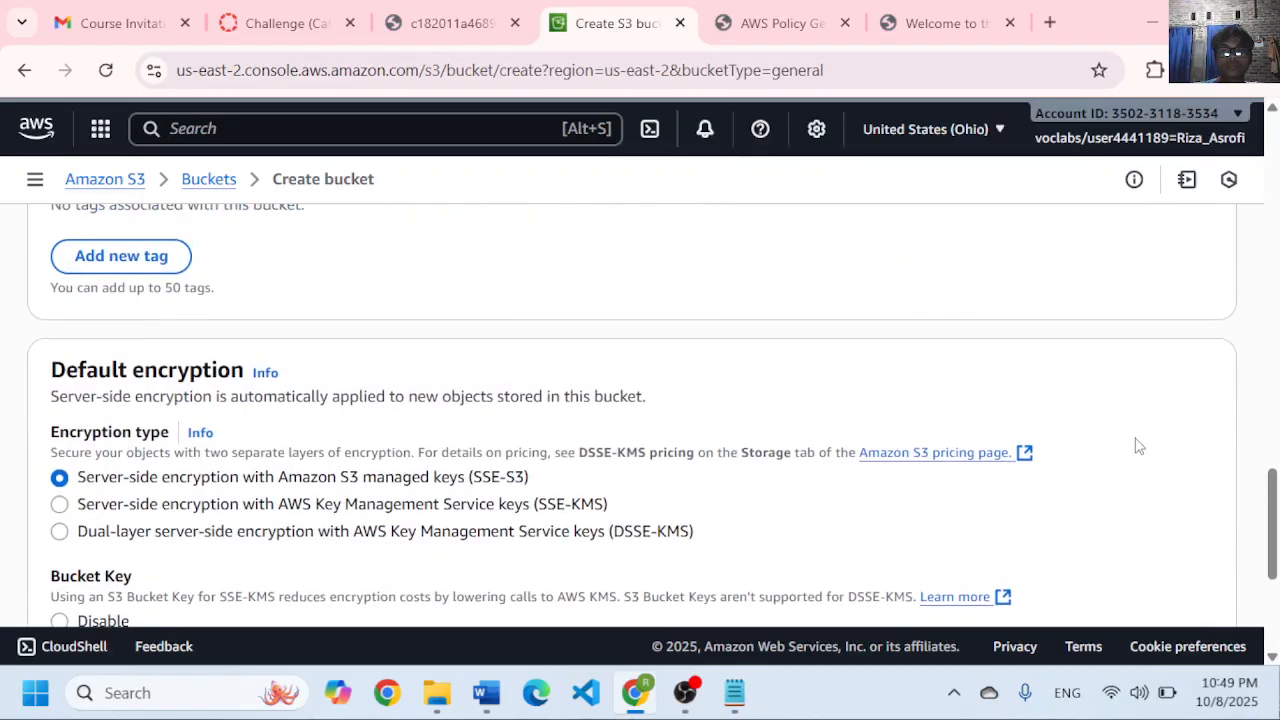
{"action": "scroll", "coordinate": [1139, 445], "scroll_direction": "down", "scroll_amount": 2}
{"action": "scroll", "coordinate": [1010, 397], "scroll_direction": "up", "scroll_amount": 2}
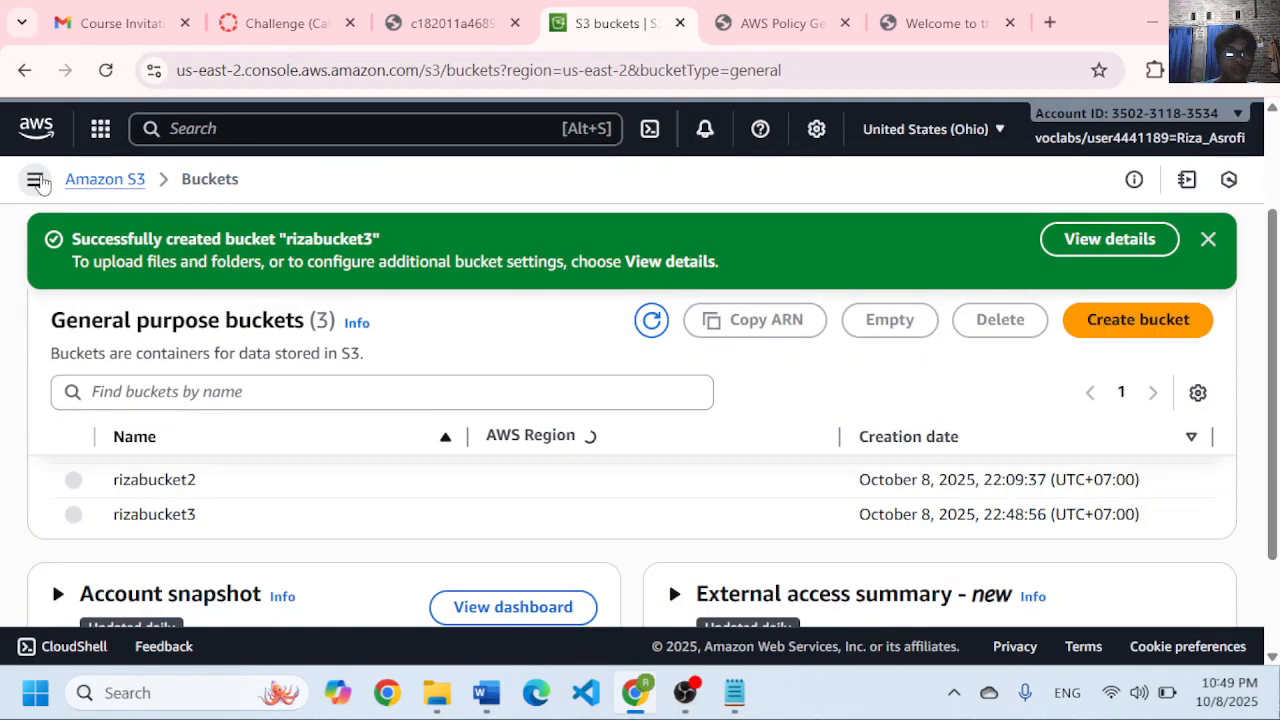
- Show the S3 navigation sidebar and open the rizabucket3 bucket from the general purpose buckets list
{"action": "left_click", "coordinate": [36, 180]}
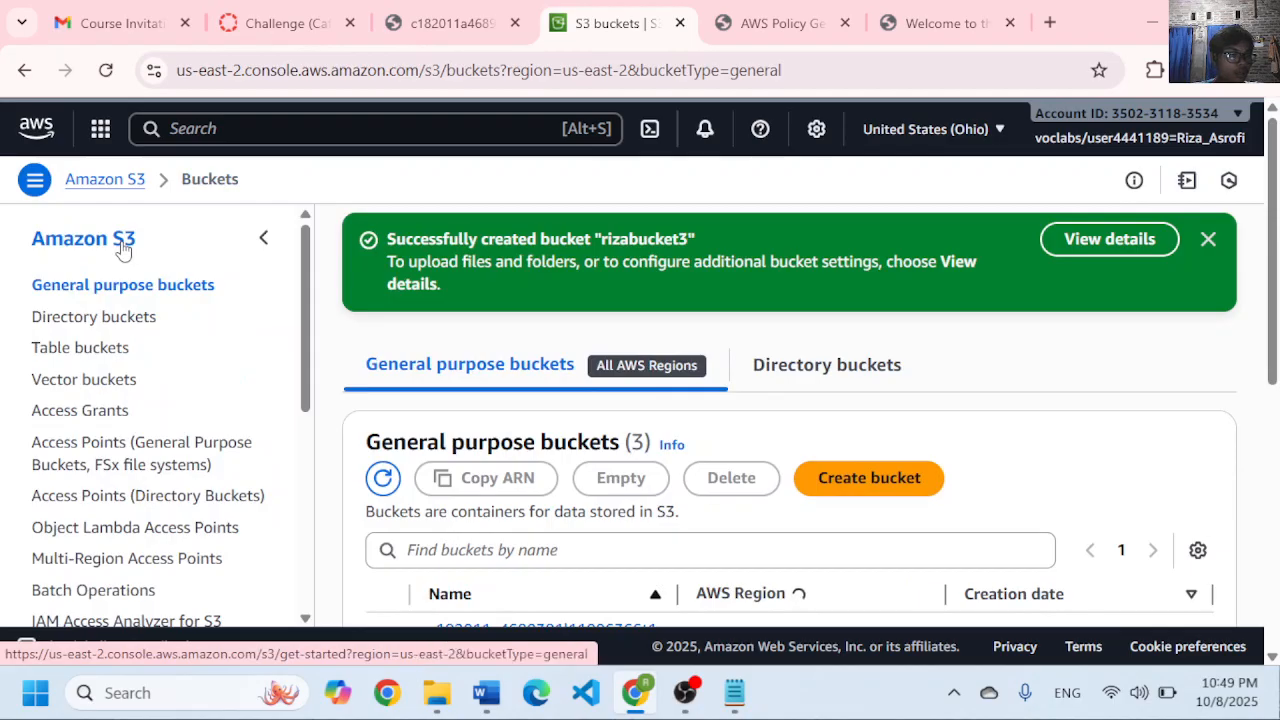
{"action": "scroll", "coordinate": [700, 420], "scroll_direction": "down", "scroll_amount": 1}
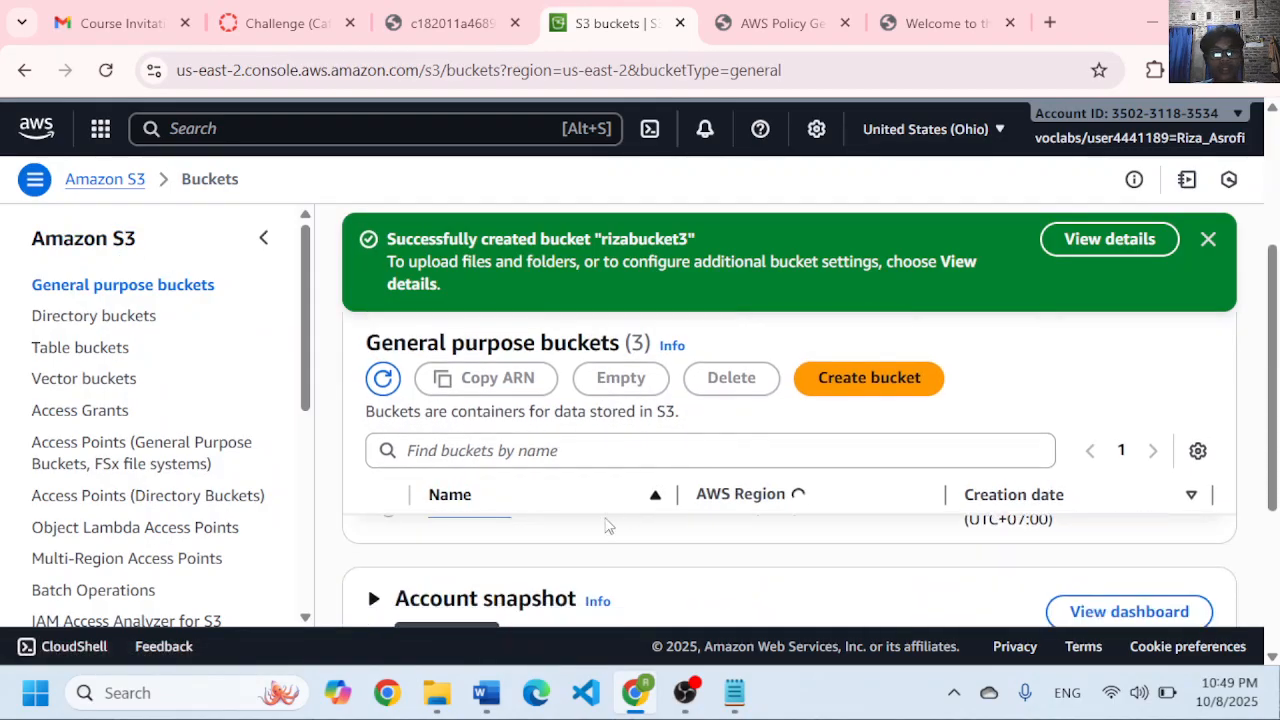
{"action": "scroll", "coordinate": [607, 527], "scroll_direction": "up", "scroll_amount": 1}
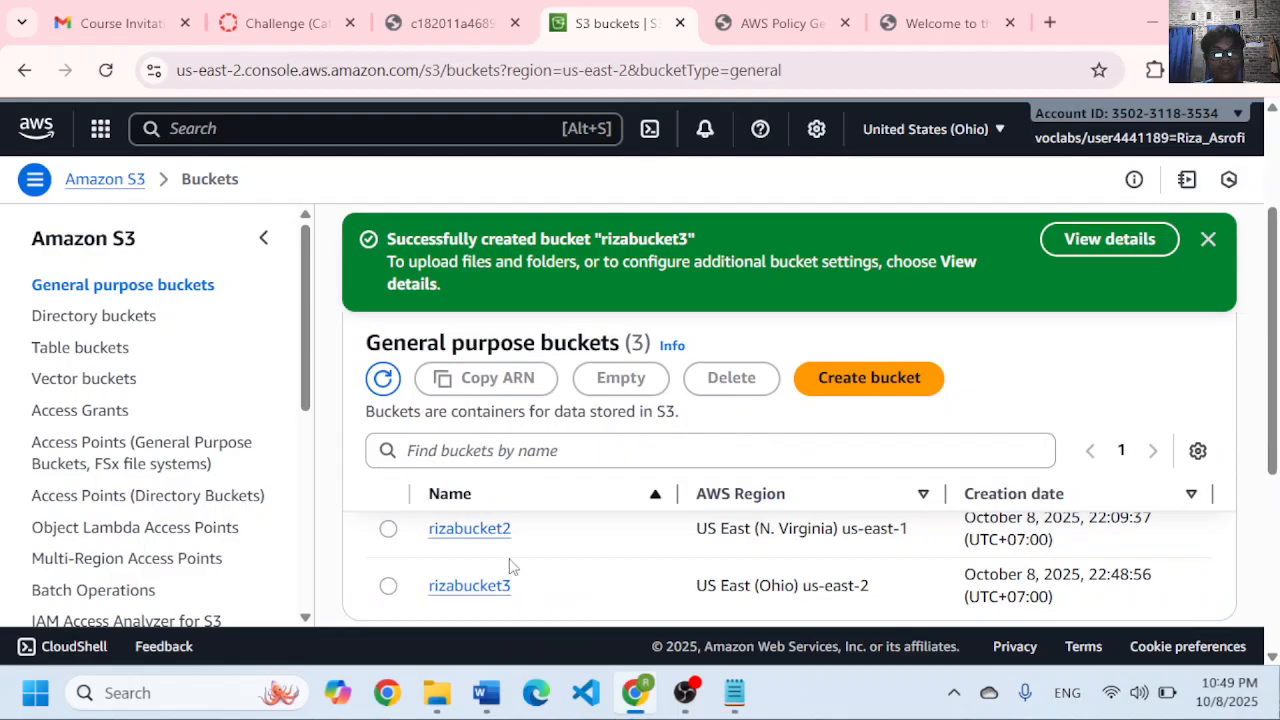
{"action": "left_click", "coordinate": [491, 588]}
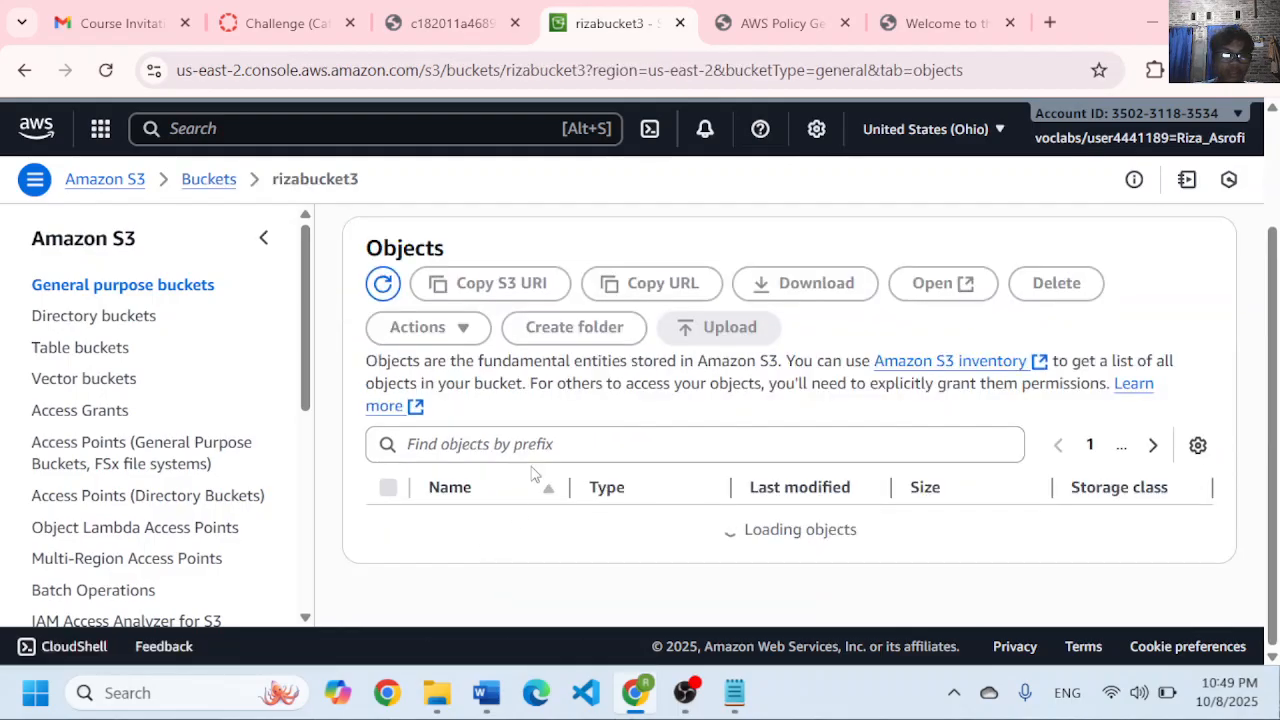
- Reduce the browser's page zoom by three levels
{"action": "left_click", "coordinate": [1250, 70]}
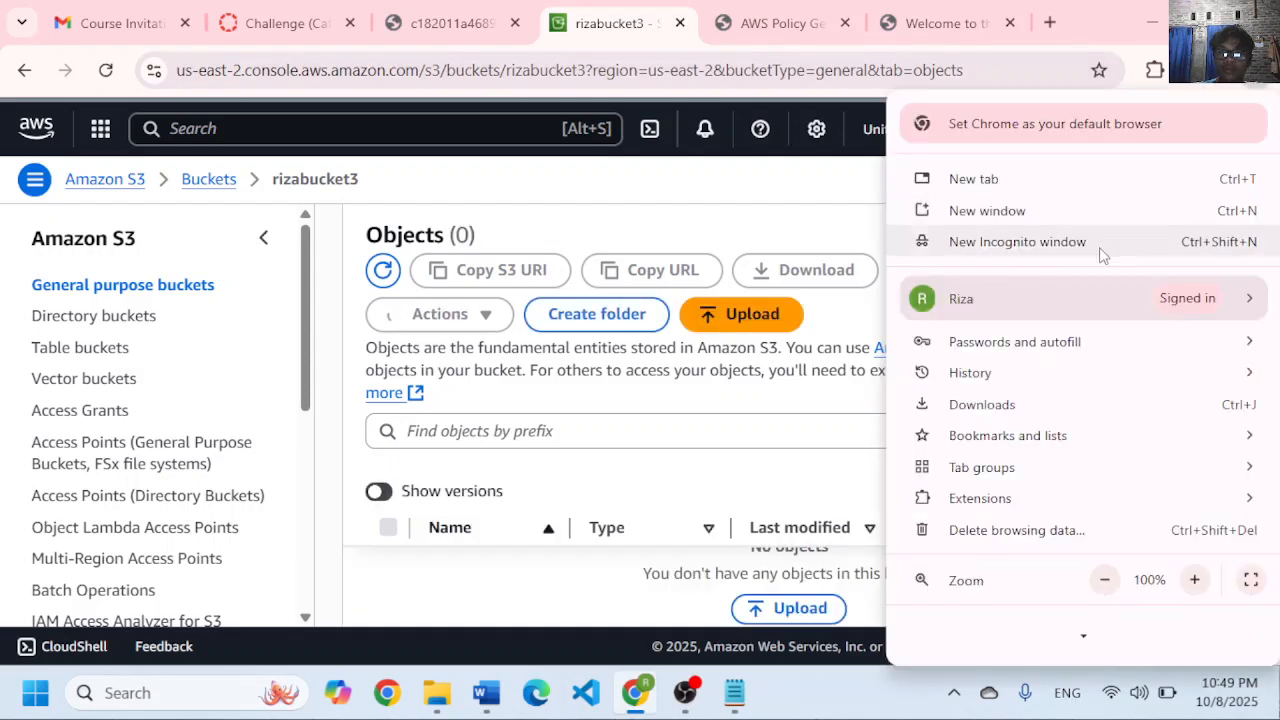
{"action": "left_click", "coordinate": [1105, 580]}
{"action": "left_click", "coordinate": [1105, 580]}
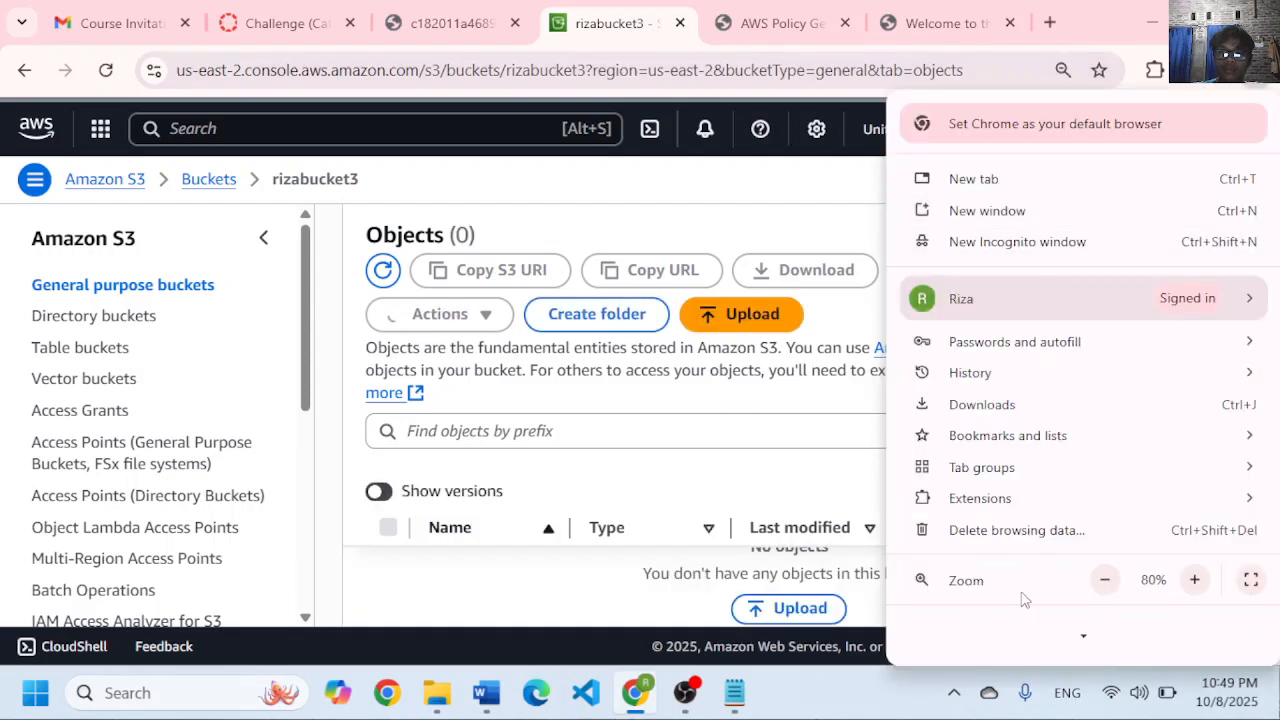
{"action": "left_click", "coordinate": [1105, 580]}
{"action": "left_click", "coordinate": [498, 532]}
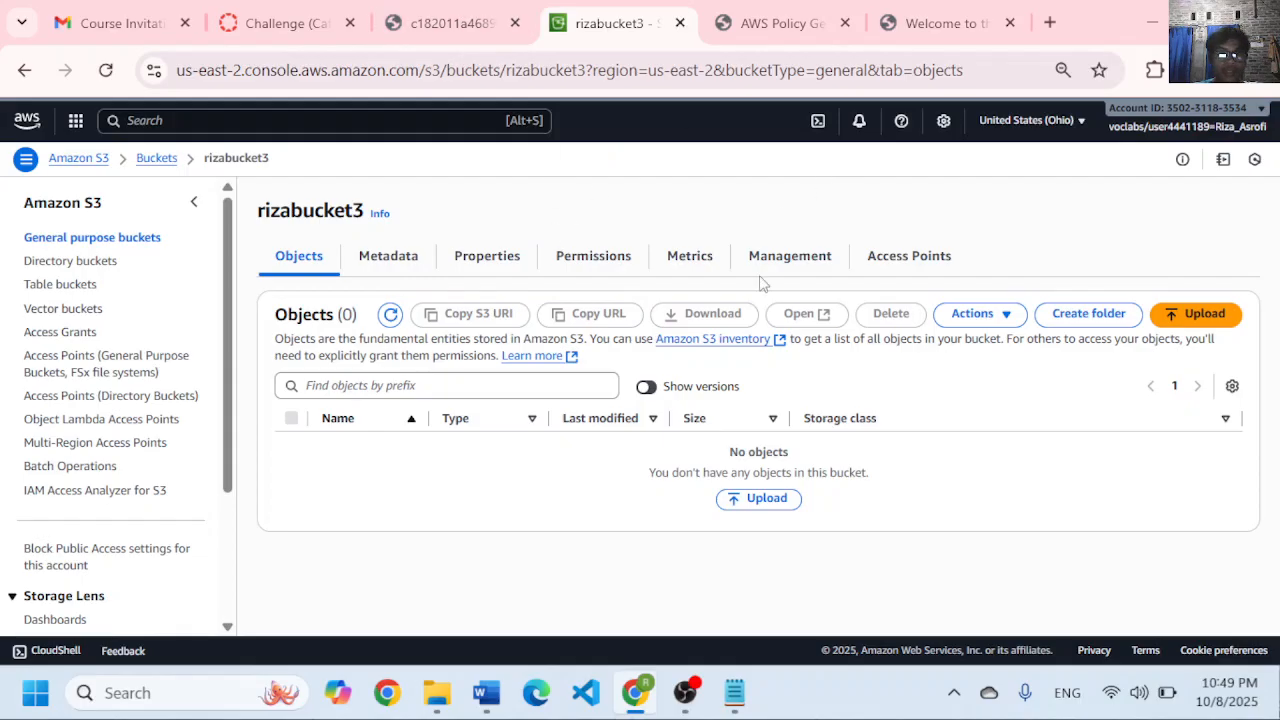
- Start creating a replication rule in the management settings of rizabucket3
{"action": "left_click", "coordinate": [786, 258]}
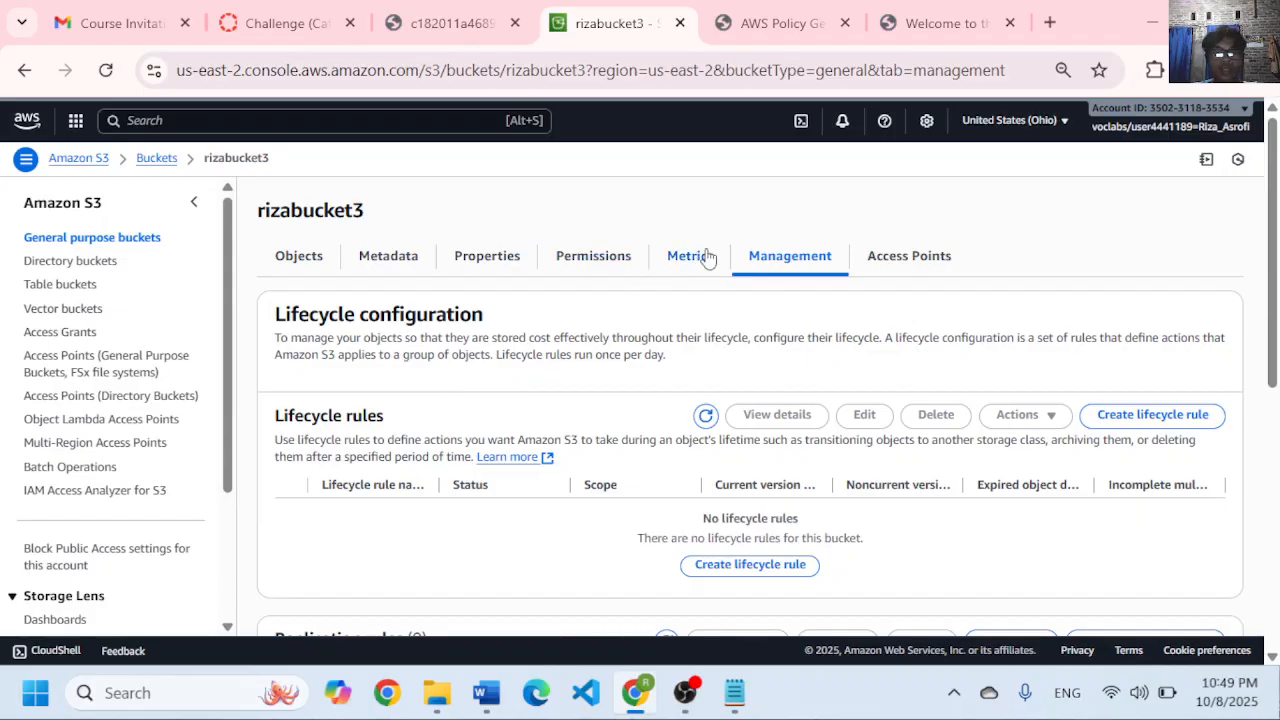
{"action": "scroll", "coordinate": [658, 377], "scroll_direction": "down", "scroll_amount": 2}
{"action": "scroll", "coordinate": [658, 377], "scroll_direction": "down", "scroll_amount": 3}
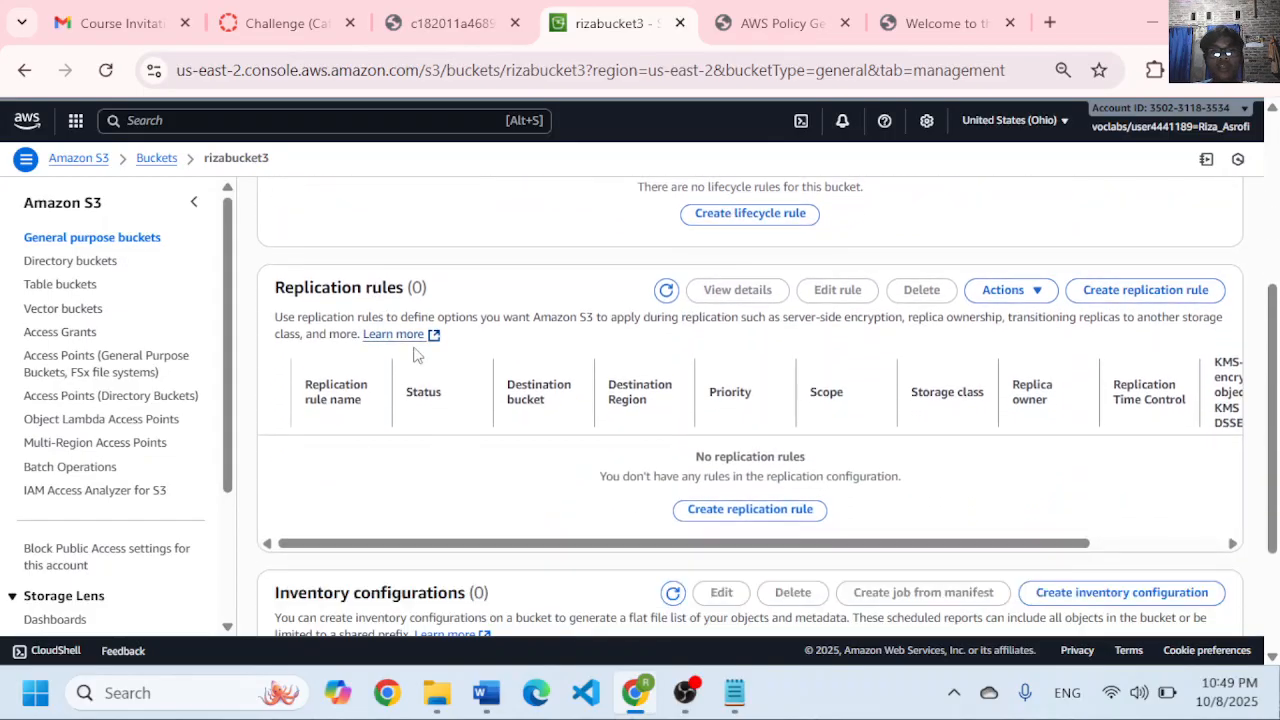
{"action": "left_click", "coordinate": [1158, 286]}
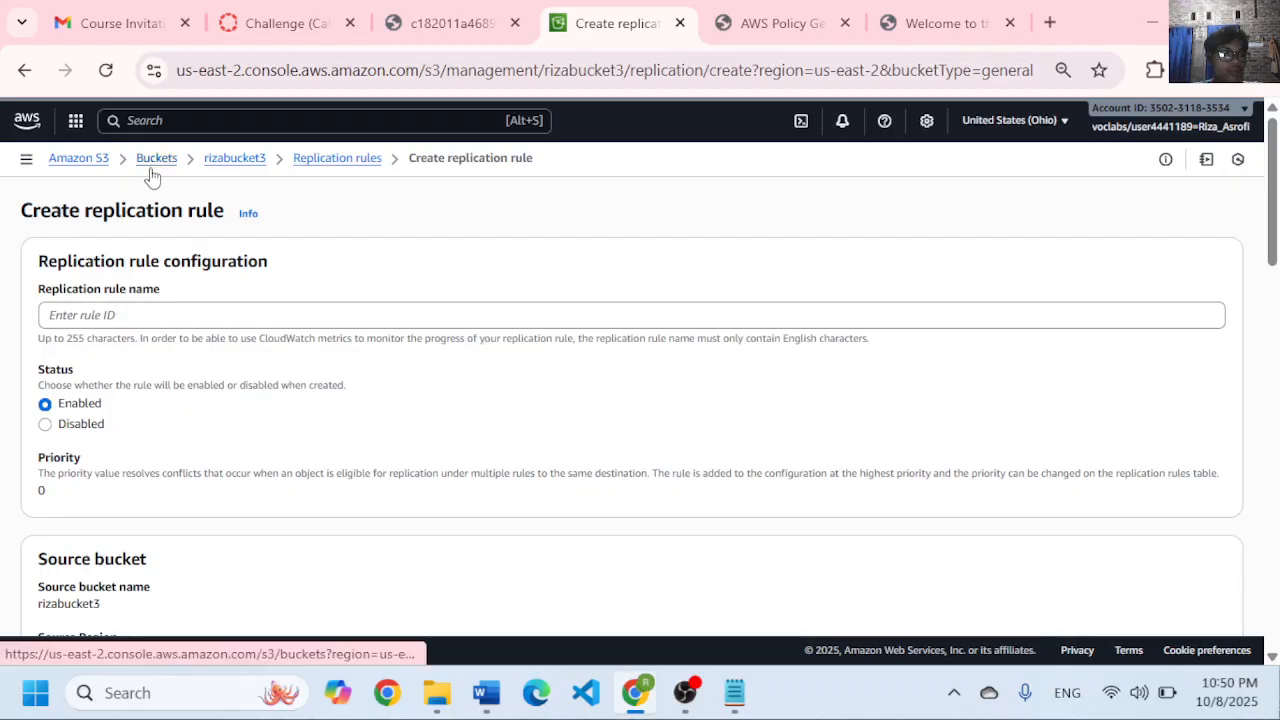
- Review Task 7 of the Cafe lab instructions for the cross-Region replication rule requirements
{"action": "left_click", "coordinate": [335, 22]}
{"action": "scroll", "coordinate": [594, 458], "scroll_direction": "down", "scroll_amount": 3}
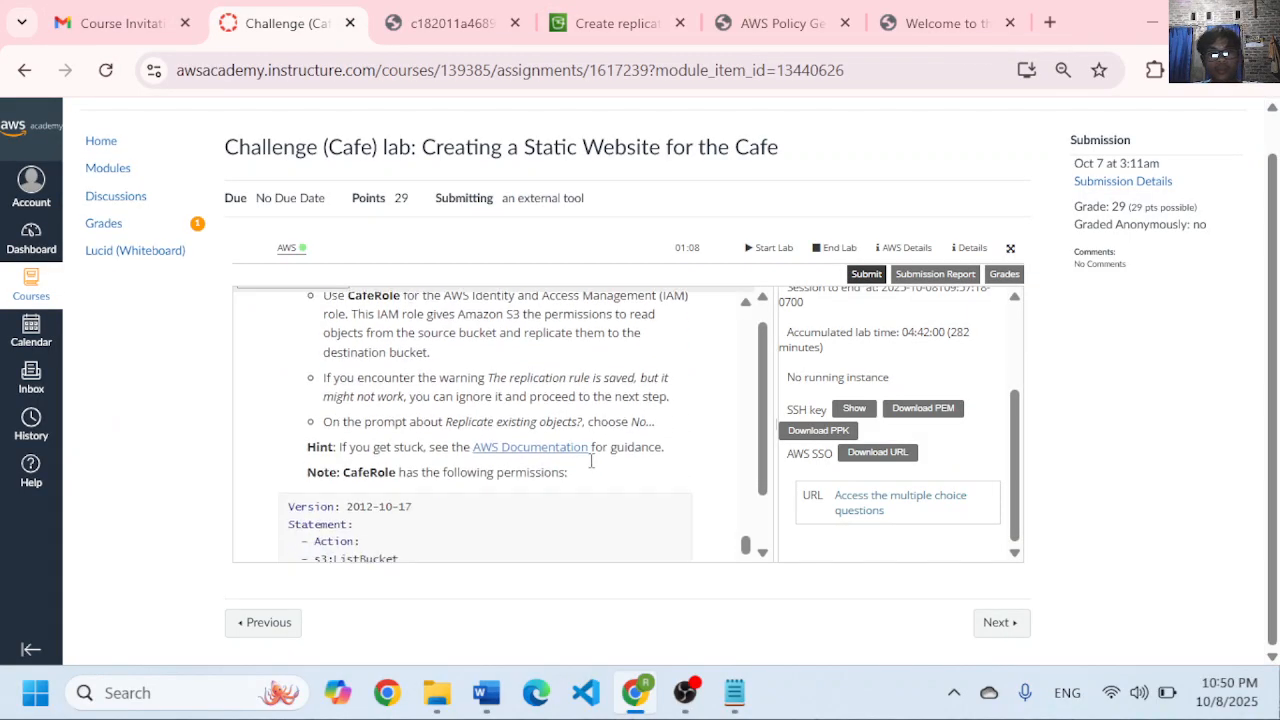
{"action": "scroll", "coordinate": [591, 461], "scroll_direction": "up", "scroll_amount": 1}
{"action": "scroll", "coordinate": [591, 461], "scroll_direction": "down", "scroll_amount": 1}
{"action": "scroll", "coordinate": [591, 461], "scroll_direction": "up", "scroll_amount": 4}
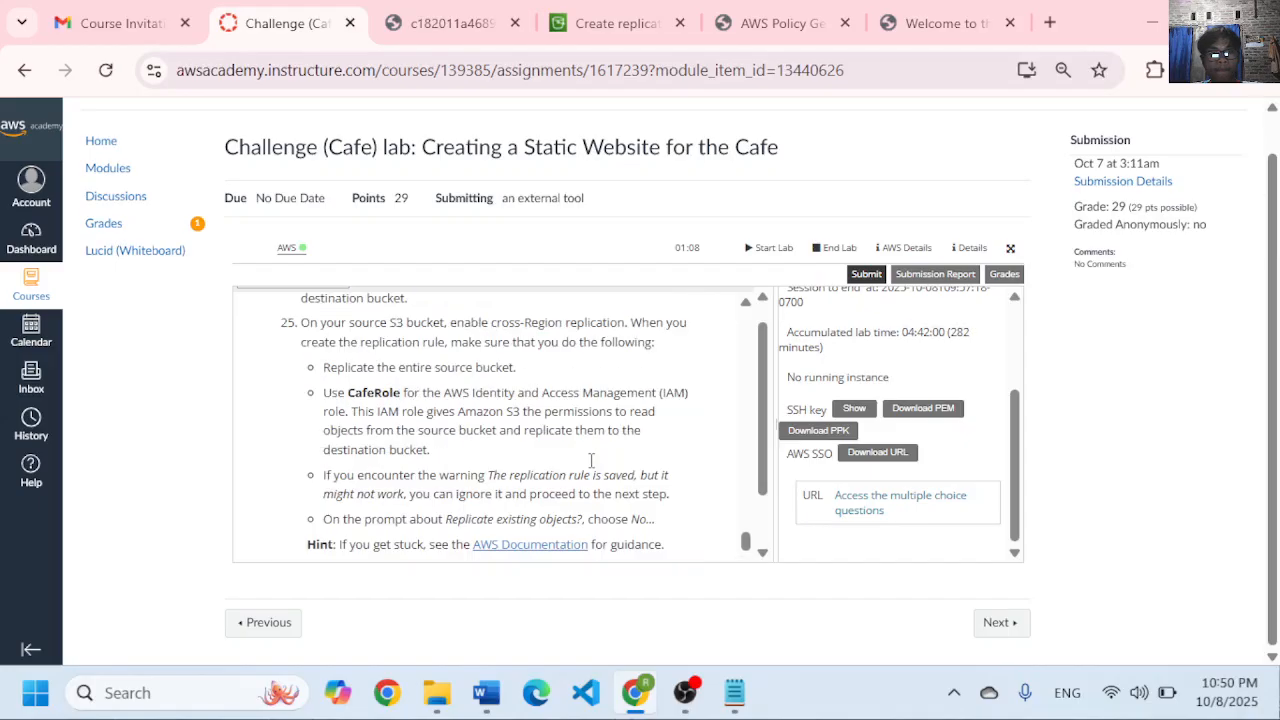
{"action": "scroll", "coordinate": [591, 461], "scroll_direction": "up", "scroll_amount": 2}
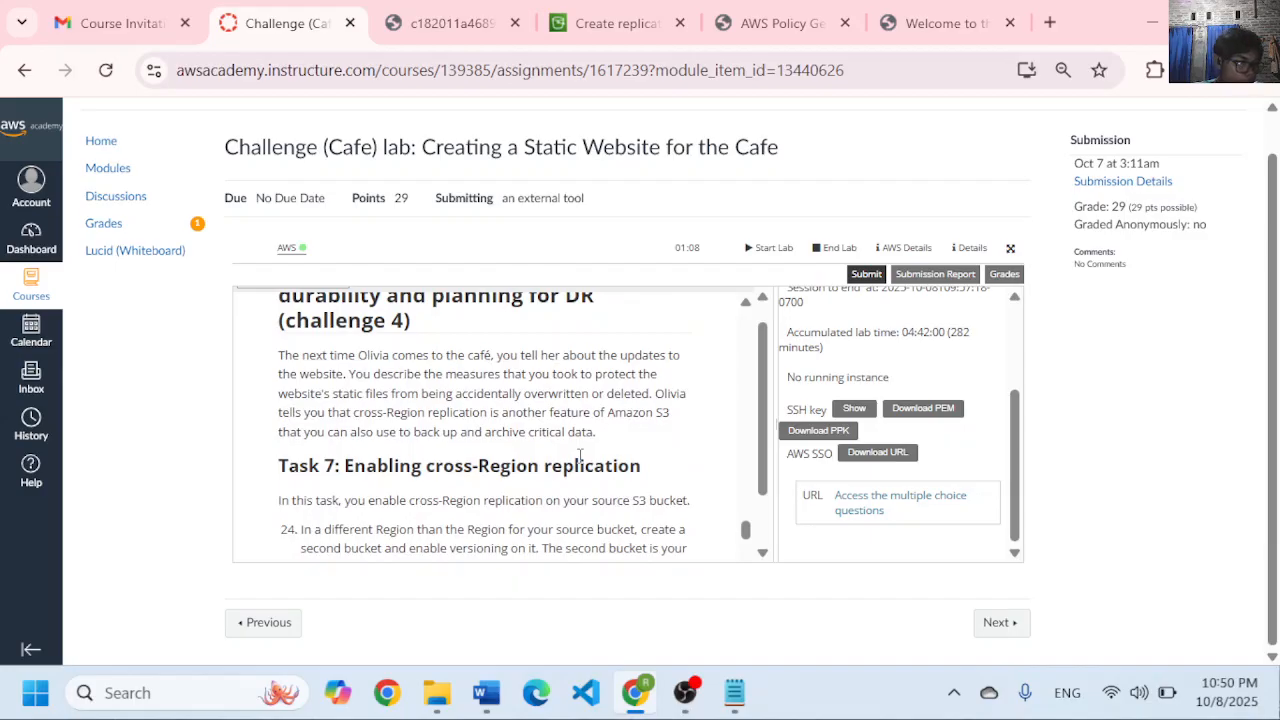
{"action": "scroll", "coordinate": [520, 470], "scroll_direction": "down", "scroll_amount": 4}
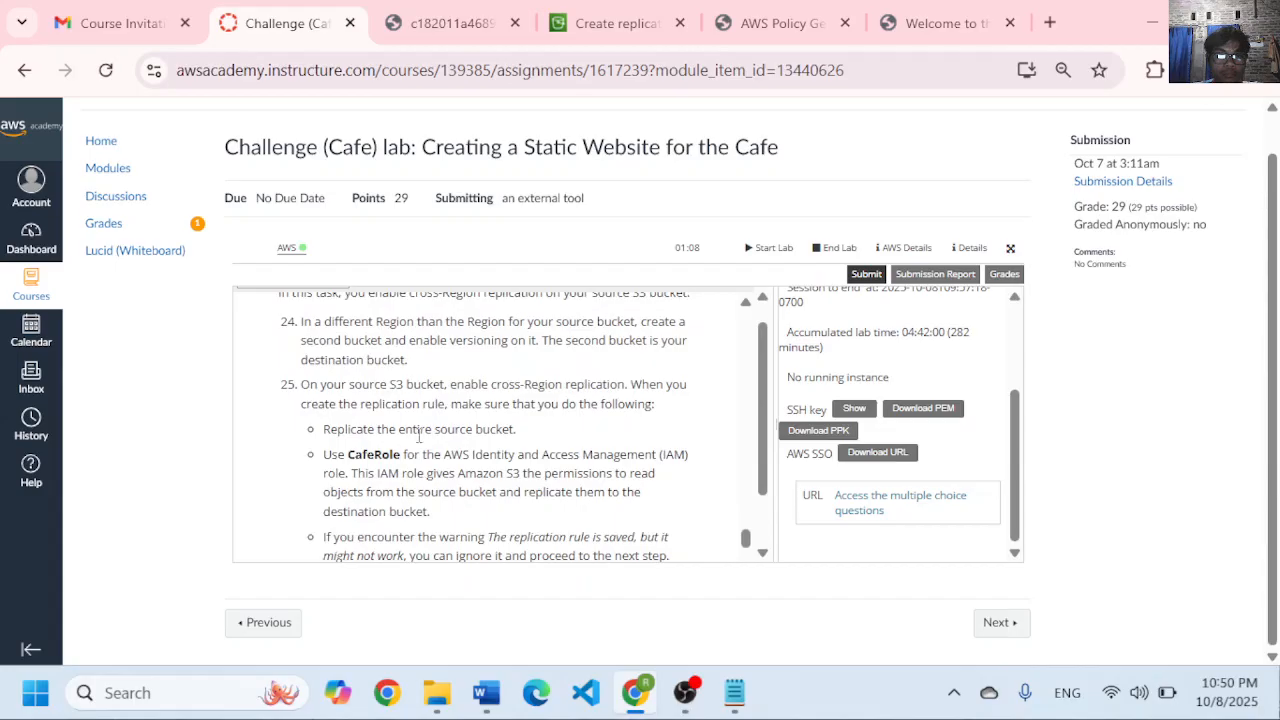
{"action": "scroll", "coordinate": [423, 437], "scroll_direction": "down", "scroll_amount": 1}
{"action": "scroll", "coordinate": [423, 437], "scroll_direction": "down", "scroll_amount": 2}
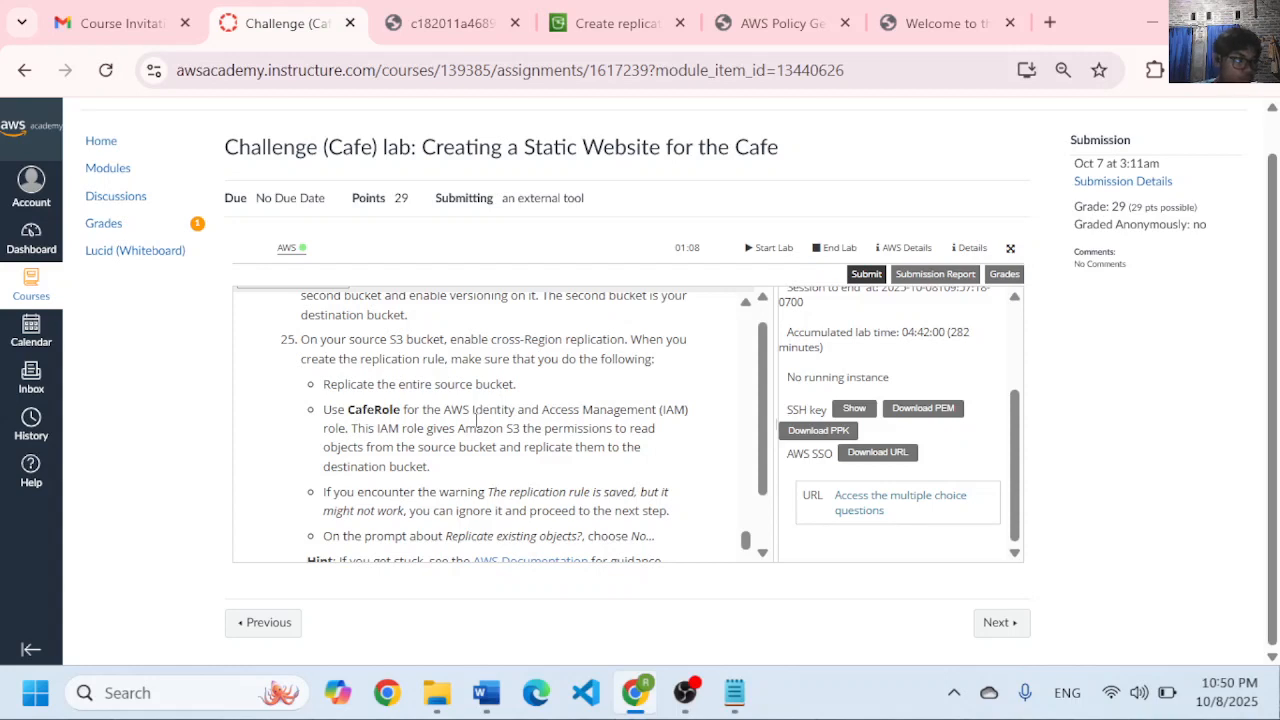
- Return to the replication rule form in the S3 console and name the rule replicationrule
{"action": "left_click", "coordinate": [614, 10]}
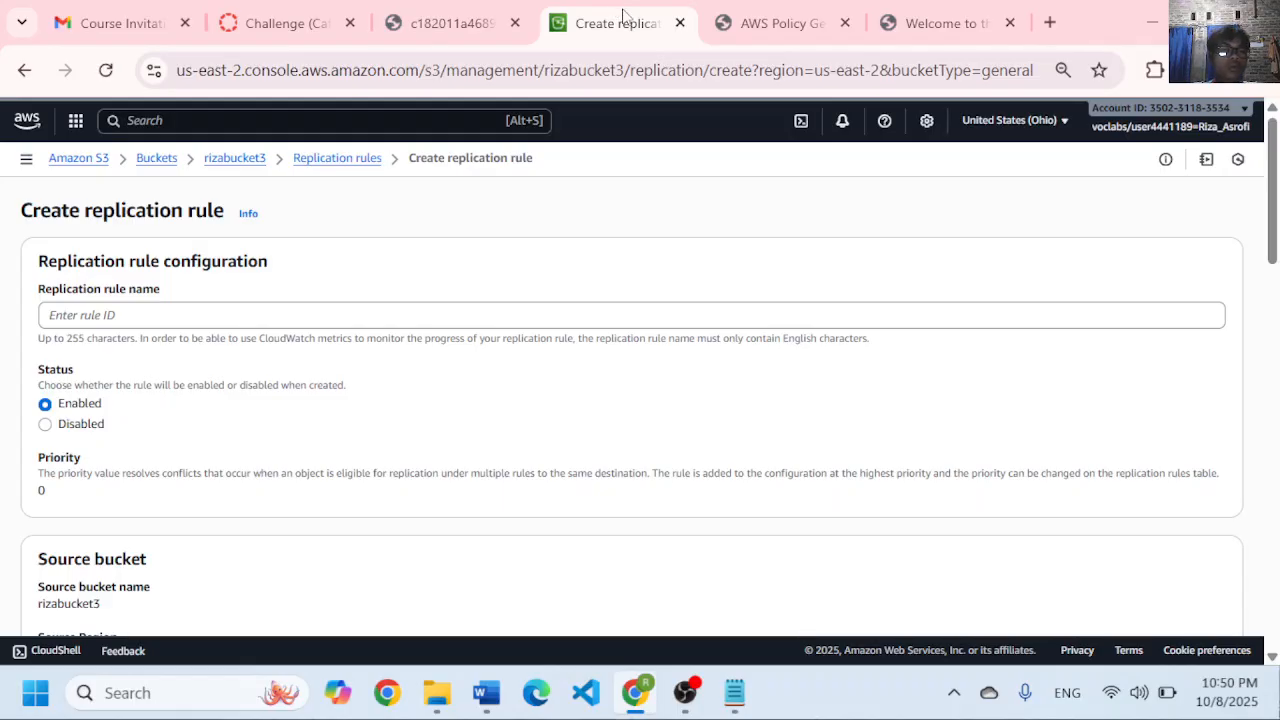
{"action": "left_click", "coordinate": [125, 311]}
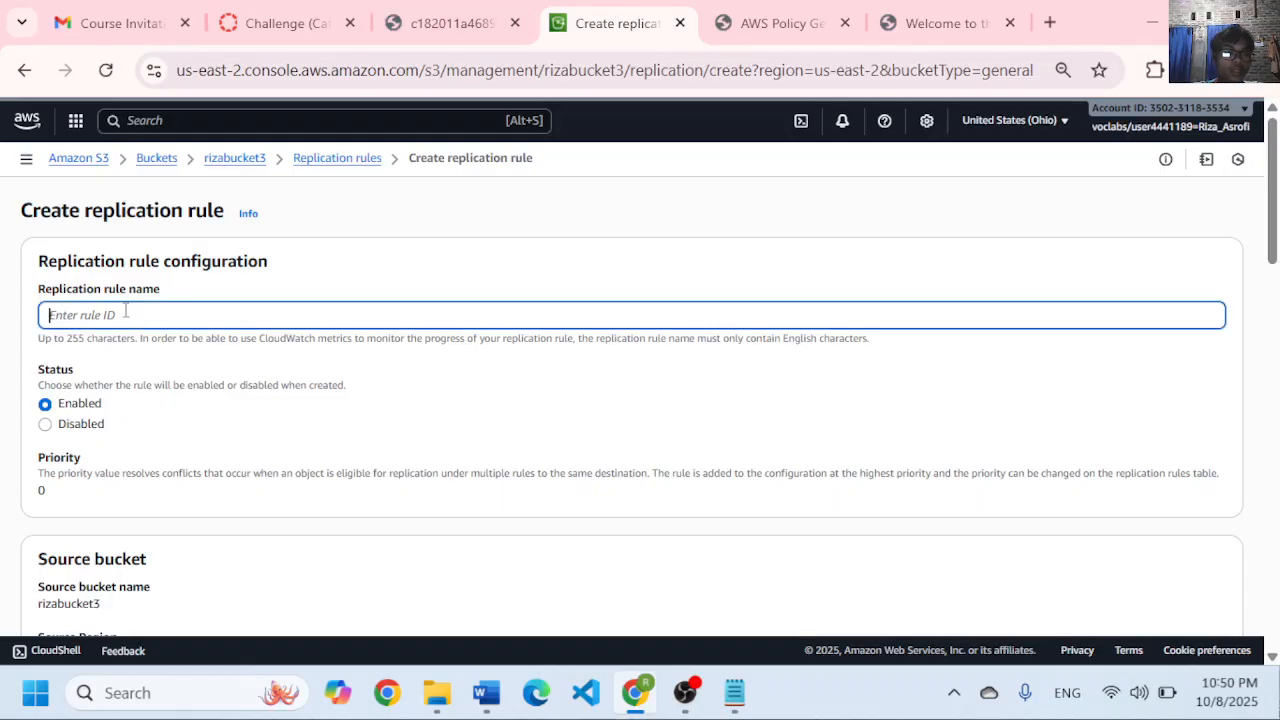
{"action": "type", "text": "replication"}
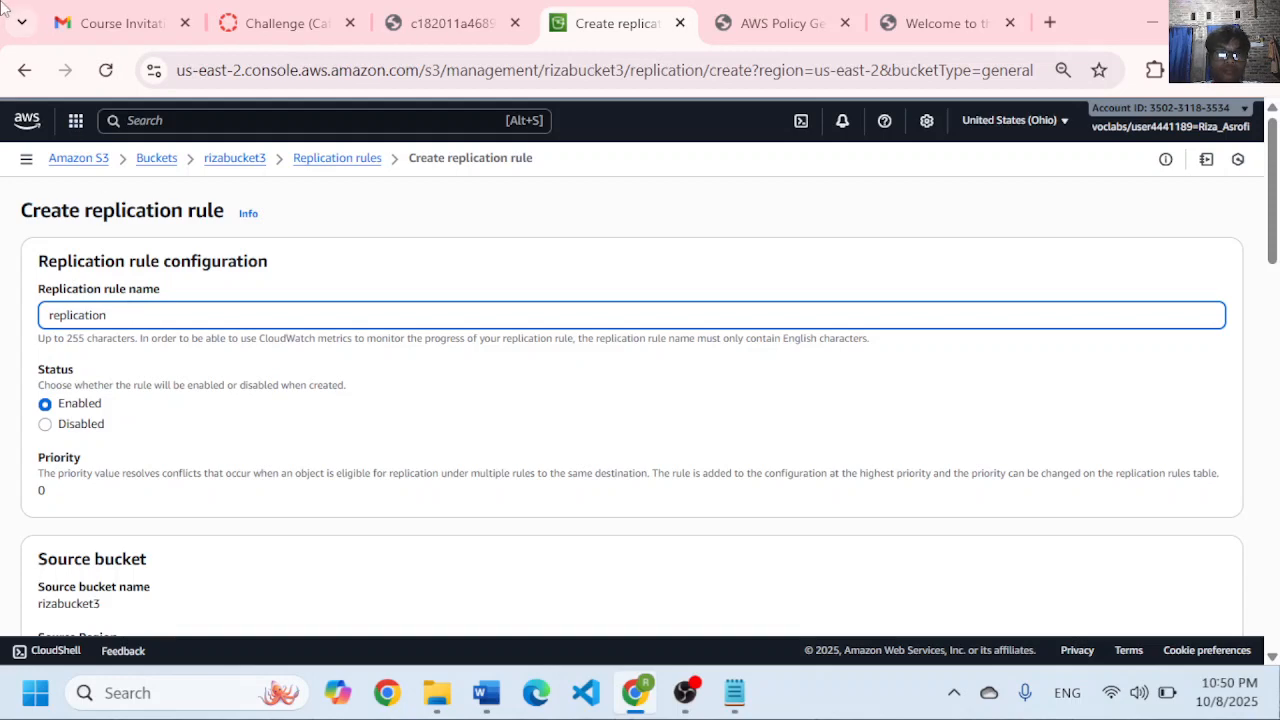
{"action": "left_click", "coordinate": [315, 8]}
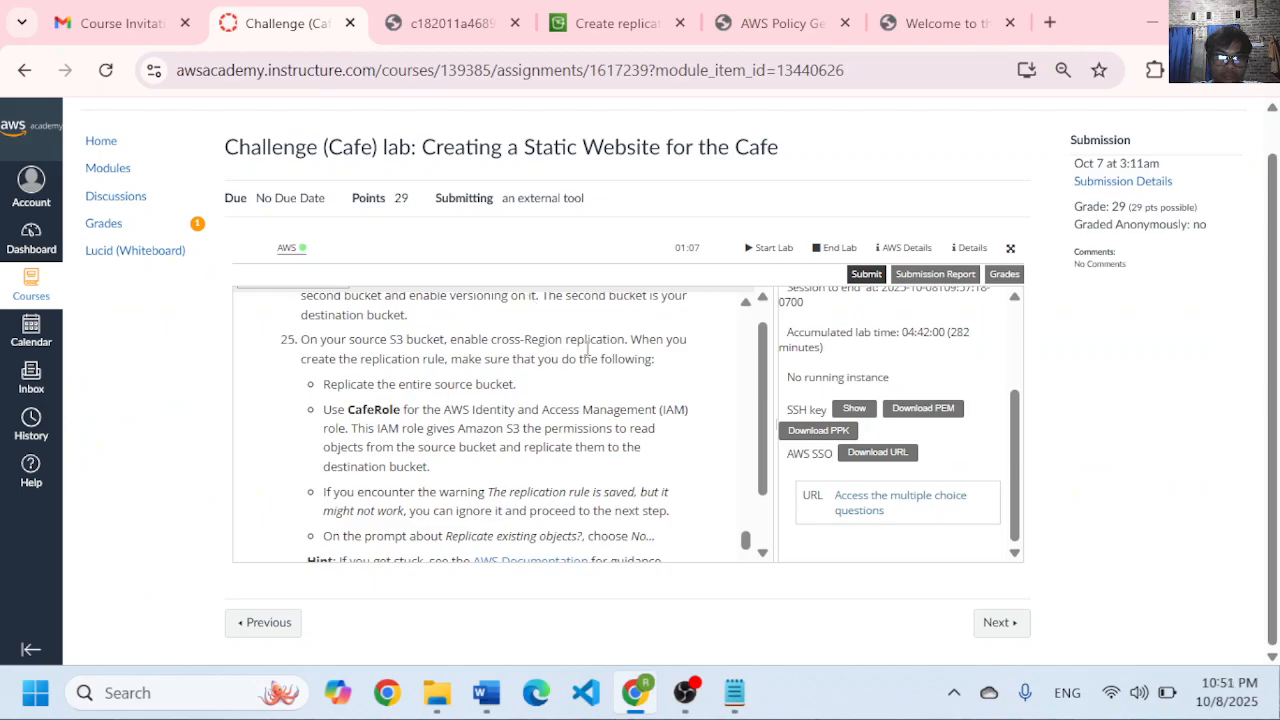
{"action": "left_click", "coordinate": [615, 22]}
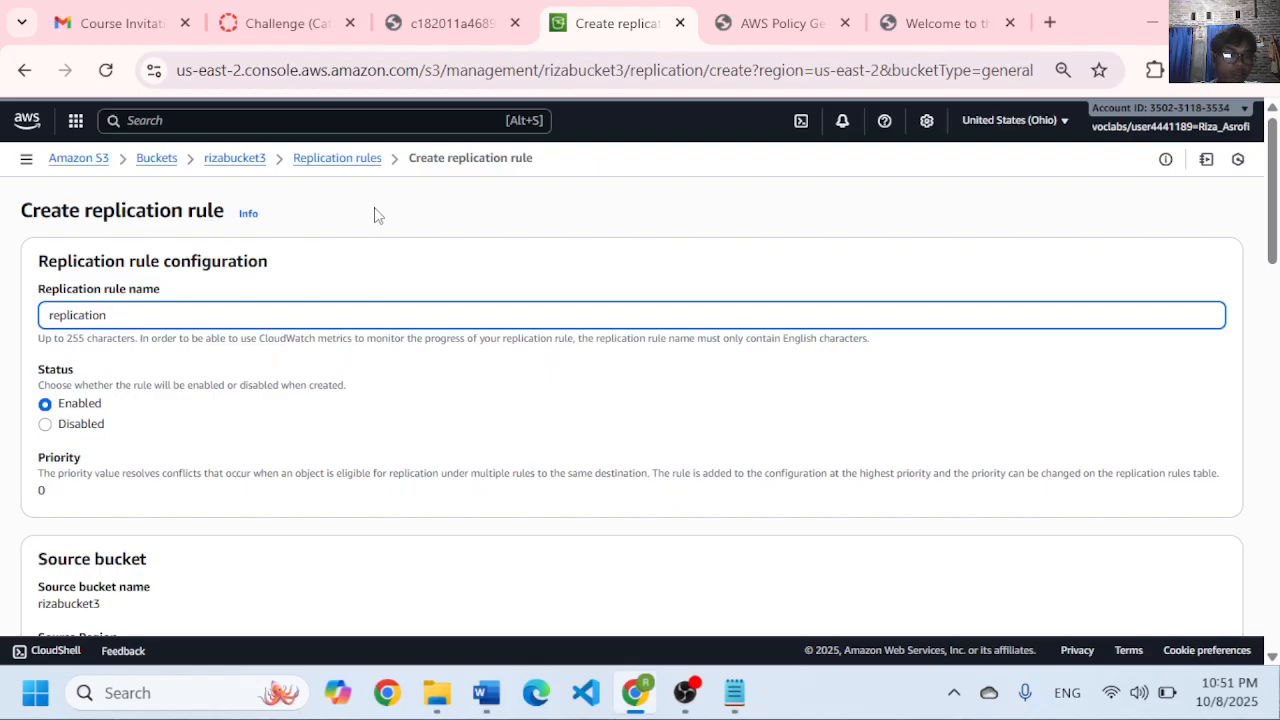
{"action": "type", "text": "ule"}
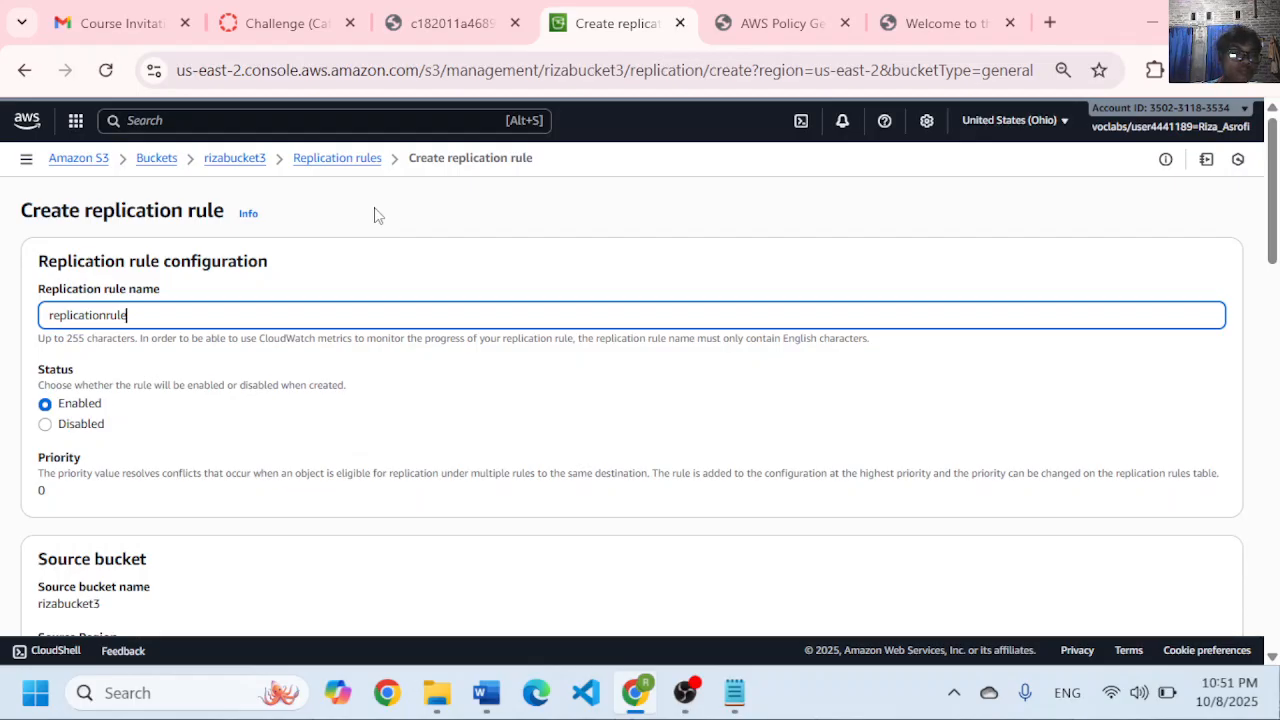
- Recheck the lab's replication requirements and set the rule scope to apply to all objects in the bucket
{"action": "scroll", "coordinate": [290, 375], "scroll_direction": "down", "scroll_amount": 2}
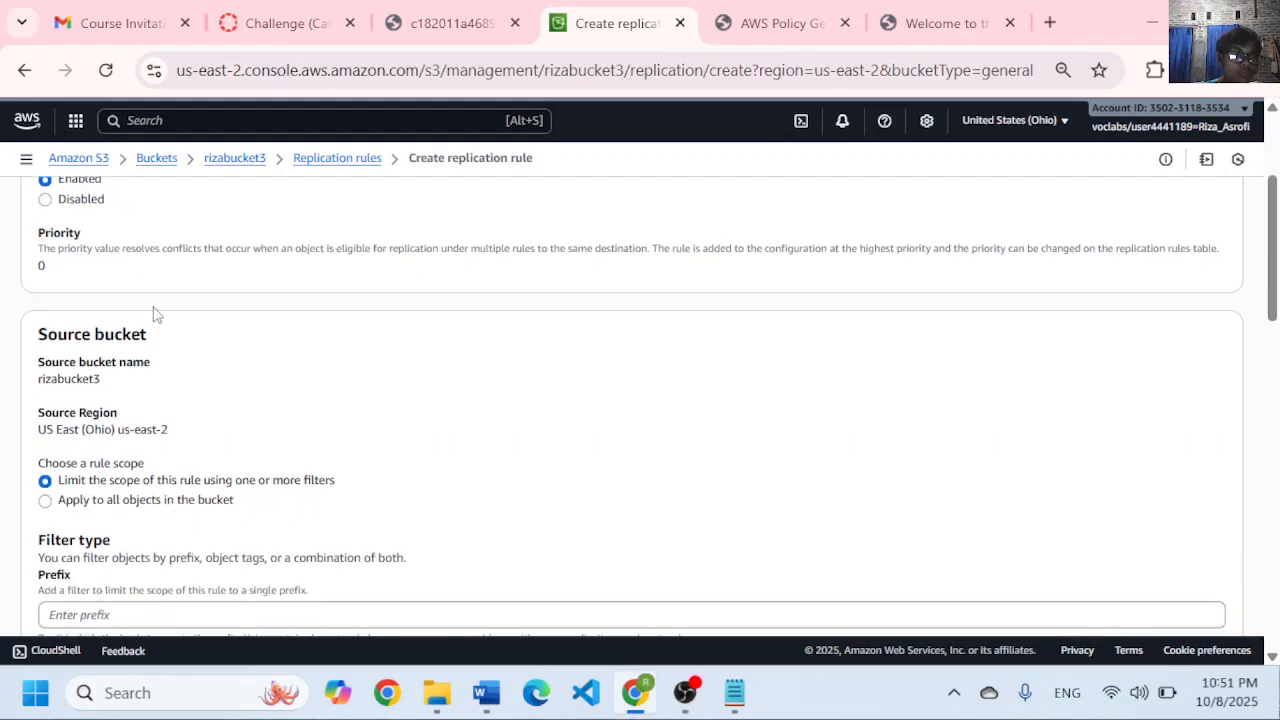
{"action": "scroll", "coordinate": [155, 315], "scroll_direction": "up", "scroll_amount": 1}
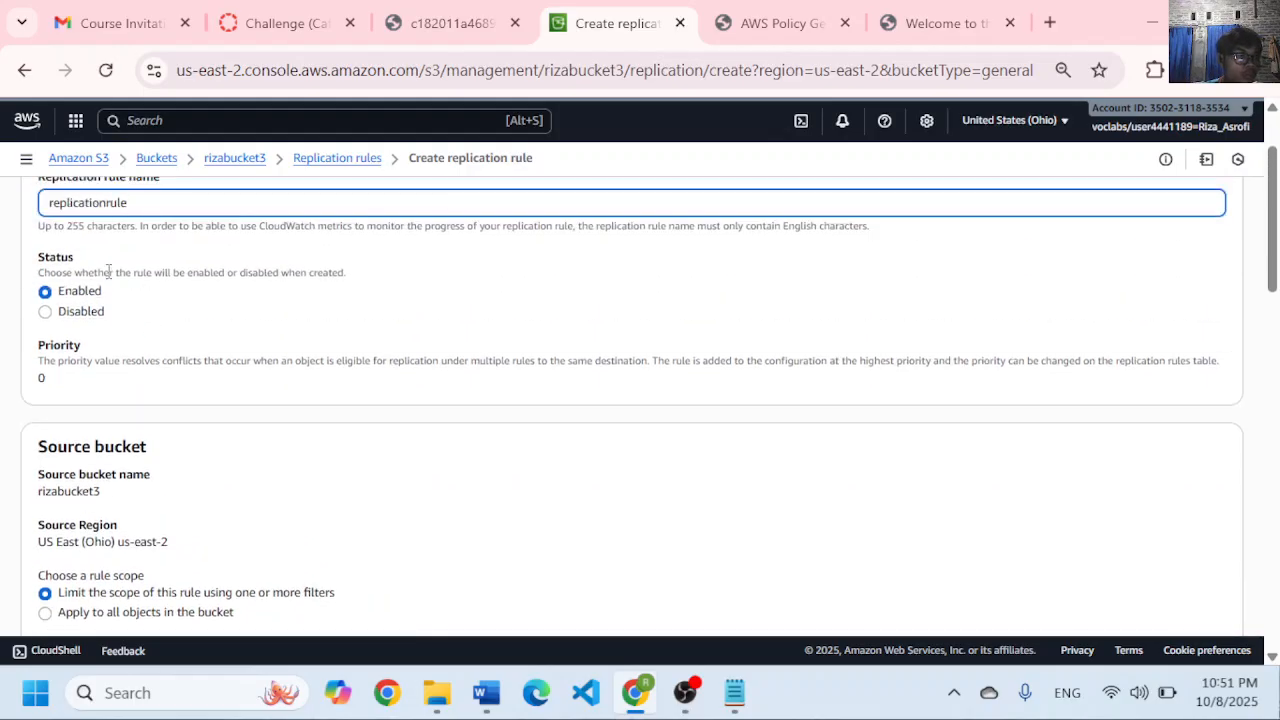
{"action": "left_click", "coordinate": [272, 22]}
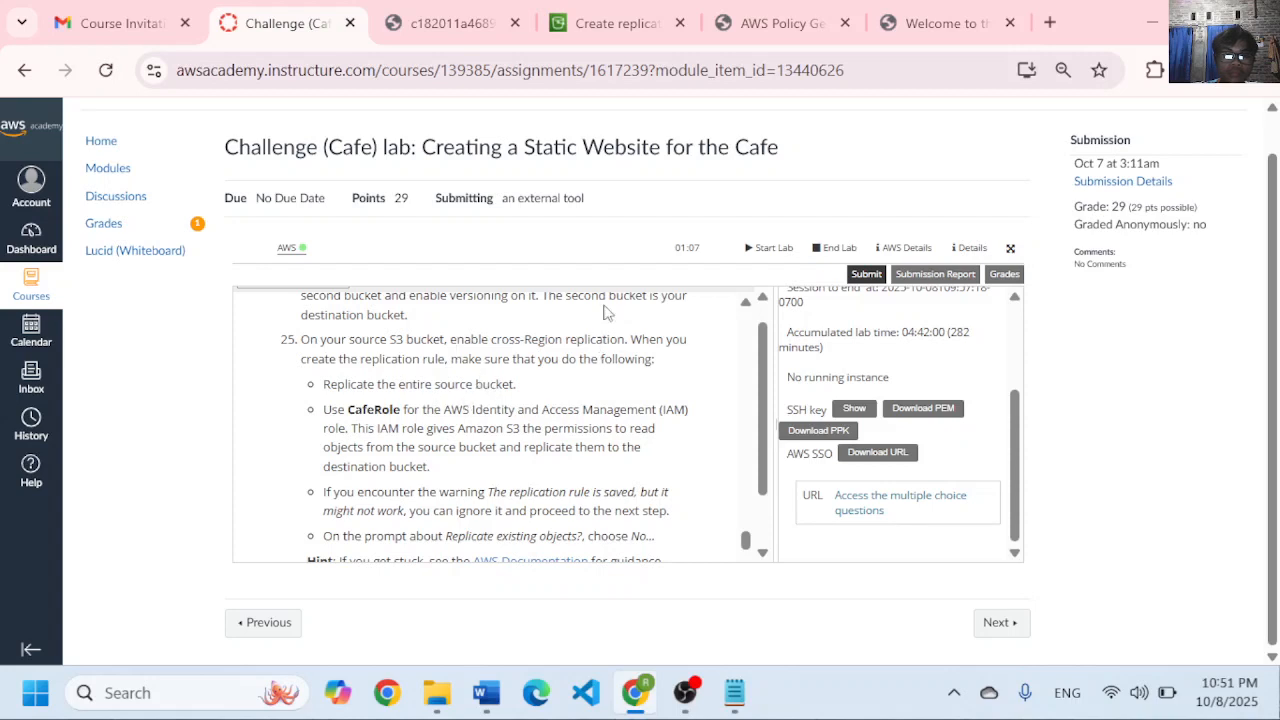
{"action": "left_click", "coordinate": [634, 10]}
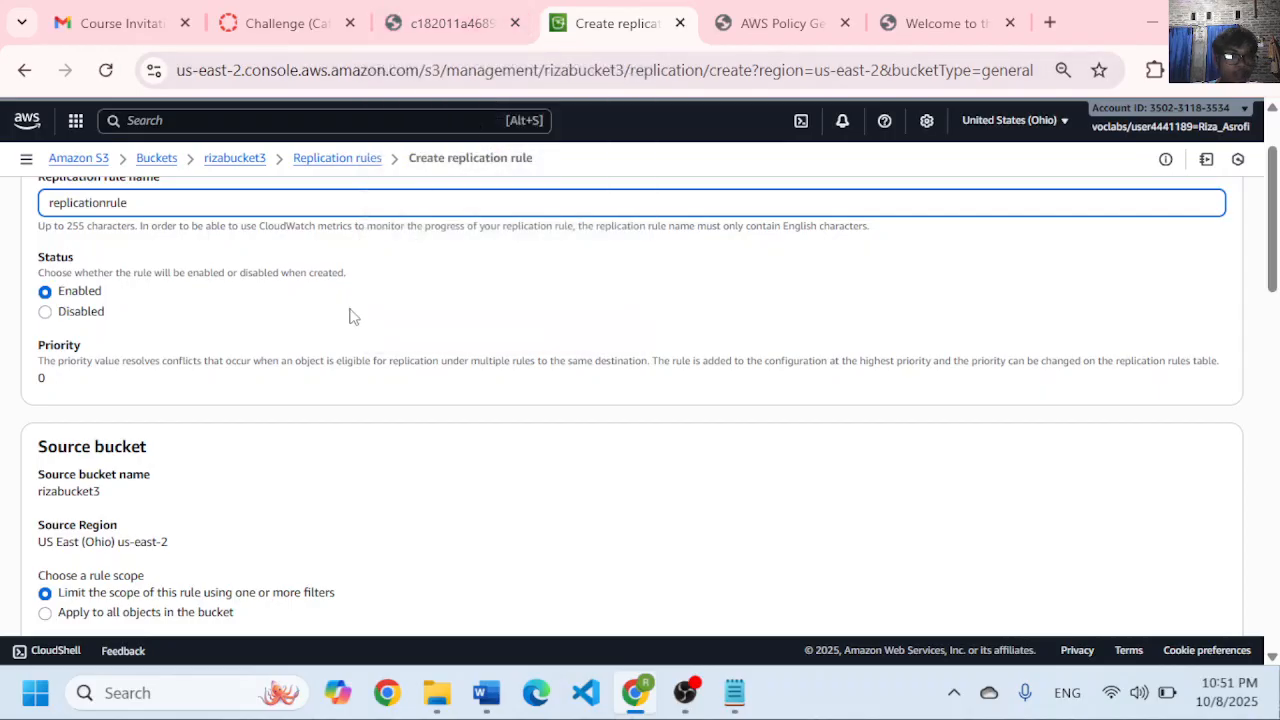
{"action": "scroll", "coordinate": [300, 340], "scroll_direction": "down", "scroll_amount": 7}
{"action": "scroll", "coordinate": [130, 297], "scroll_direction": "up", "scroll_amount": 1}
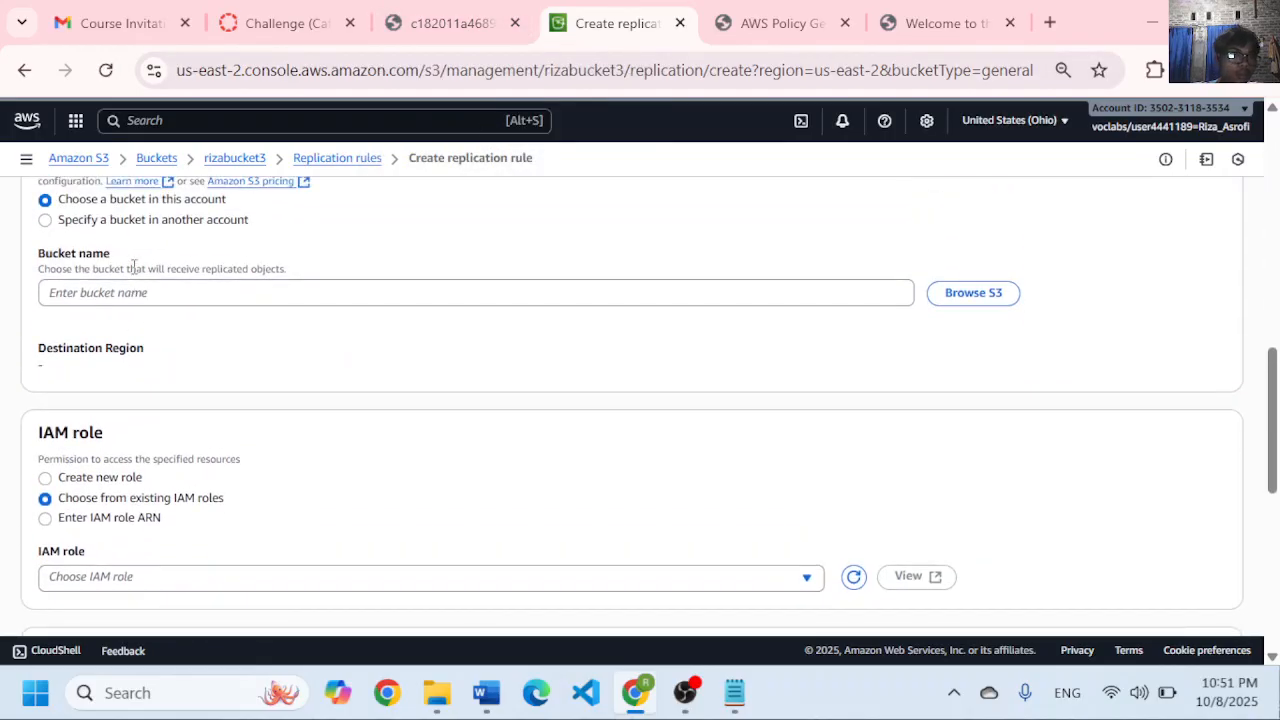
{"action": "scroll", "coordinate": [128, 290], "scroll_direction": "up", "scroll_amount": 2}
{"action": "scroll", "coordinate": [120, 295], "scroll_direction": "up", "scroll_amount": 3}
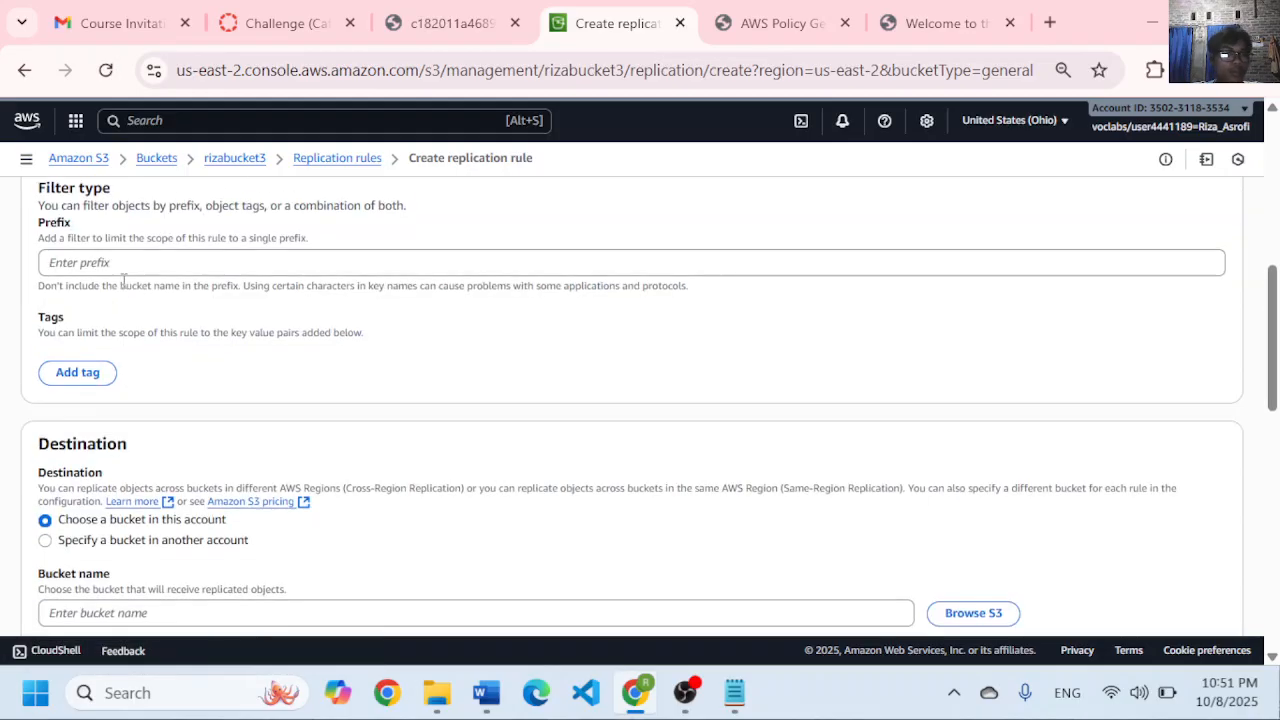
{"action": "scroll", "coordinate": [115, 307], "scroll_direction": "down", "scroll_amount": 1}
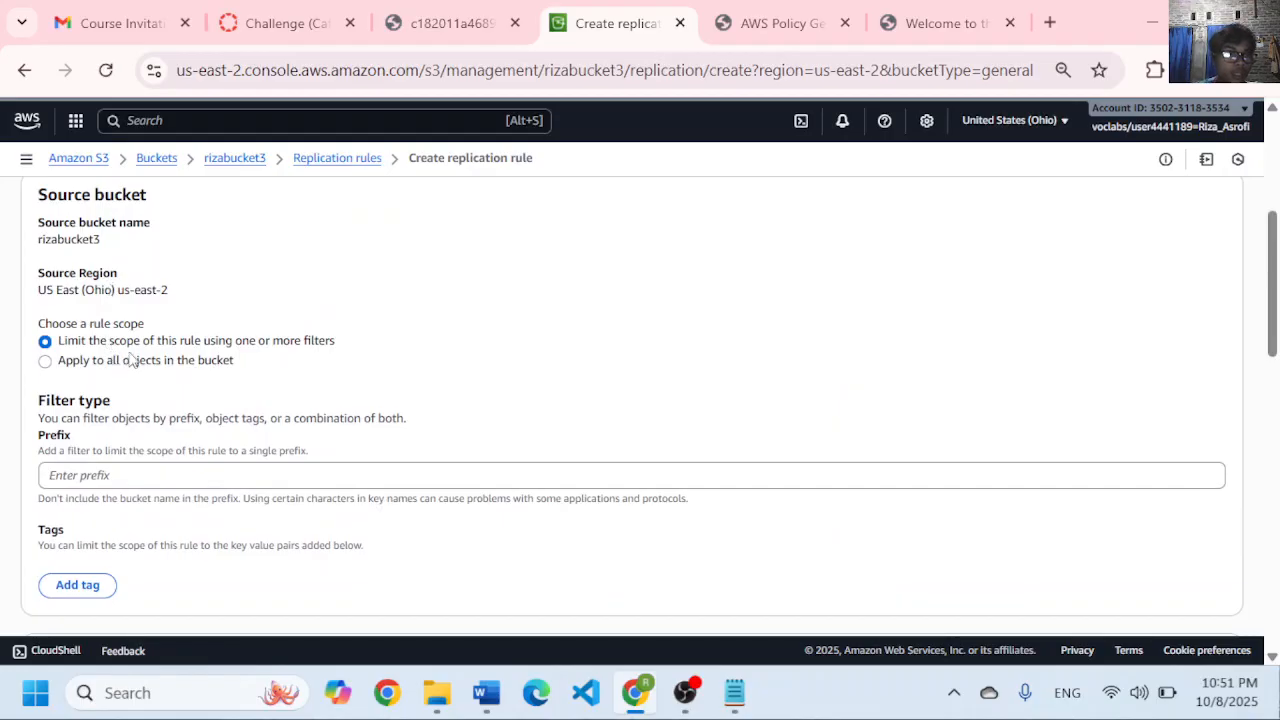
{"action": "left_click", "coordinate": [88, 364]}
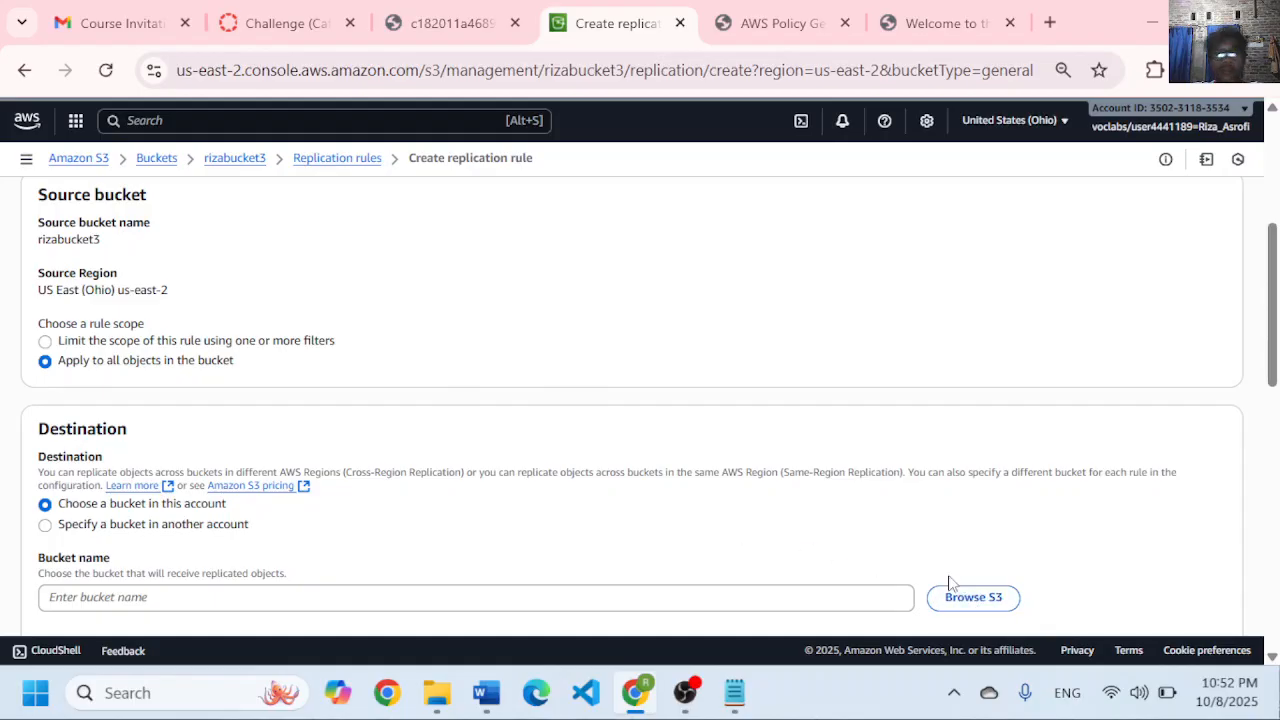
- Browse the buckets in this account and choose rizabucket3 as the replication destination
{"action": "scroll", "coordinate": [889, 526], "scroll_direction": "down", "scroll_amount": 2}
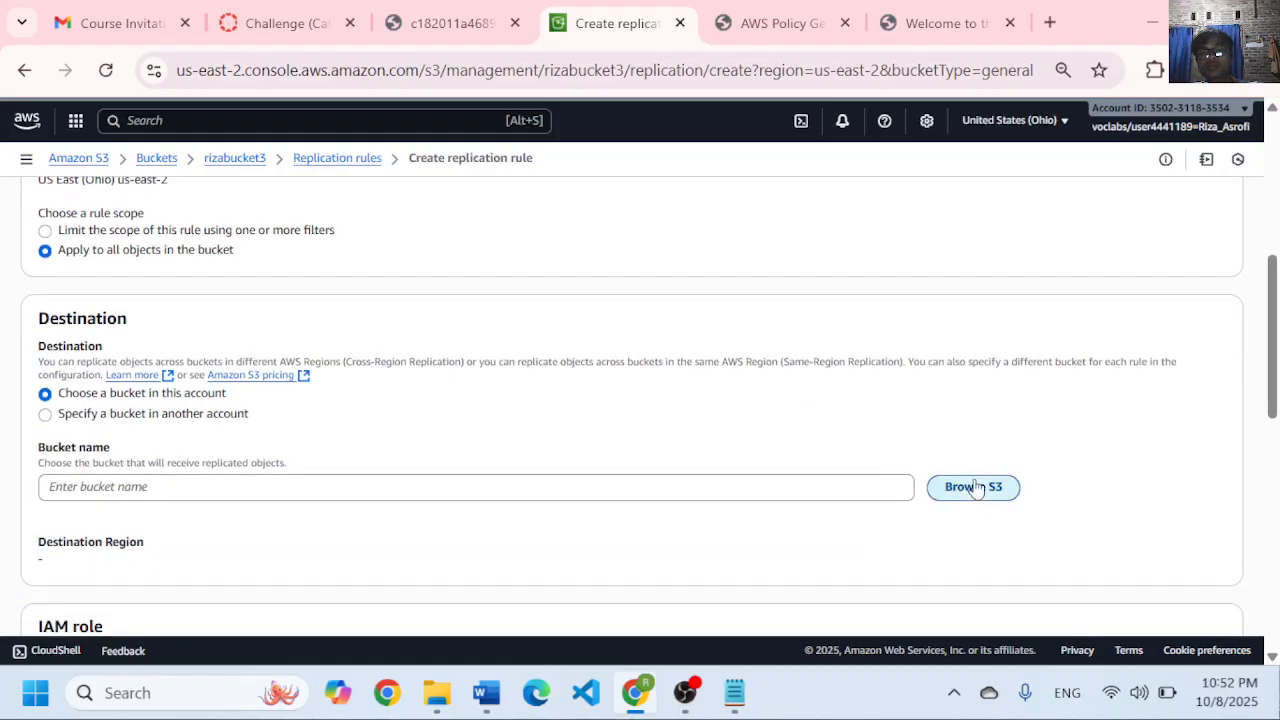
{"action": "left_click", "coordinate": [975, 487]}
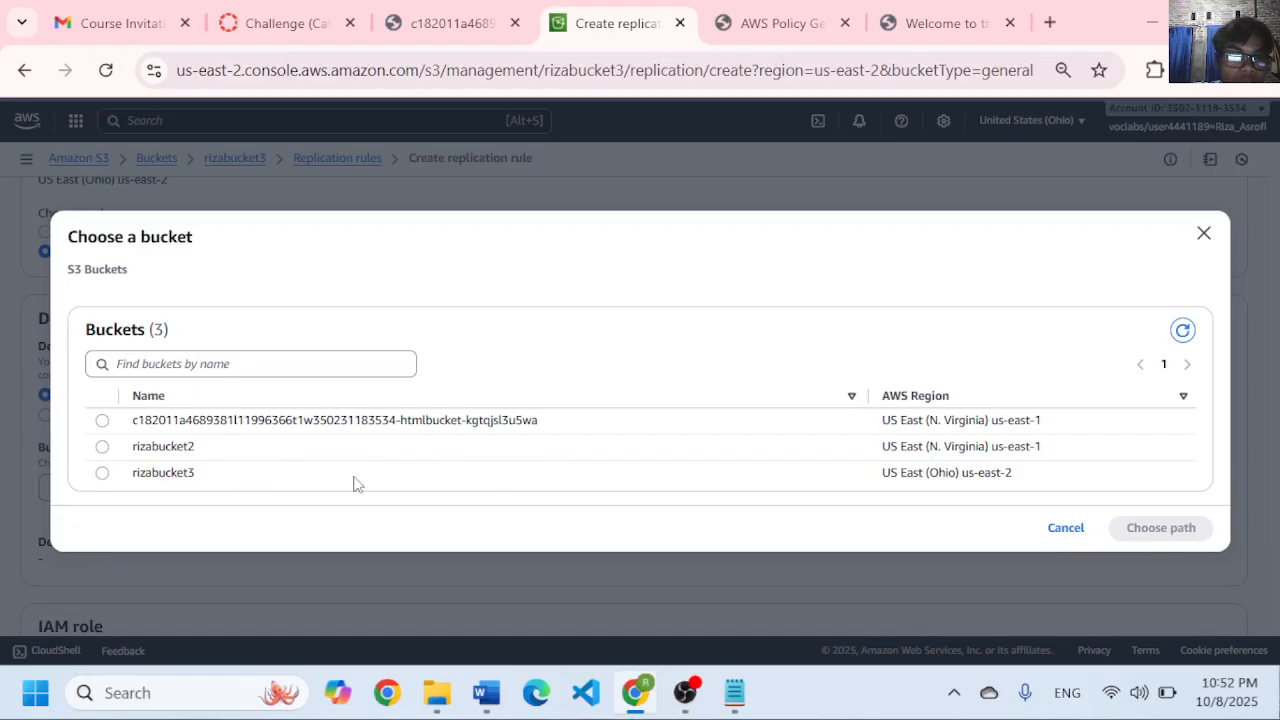
{"action": "left_click", "coordinate": [103, 474]}
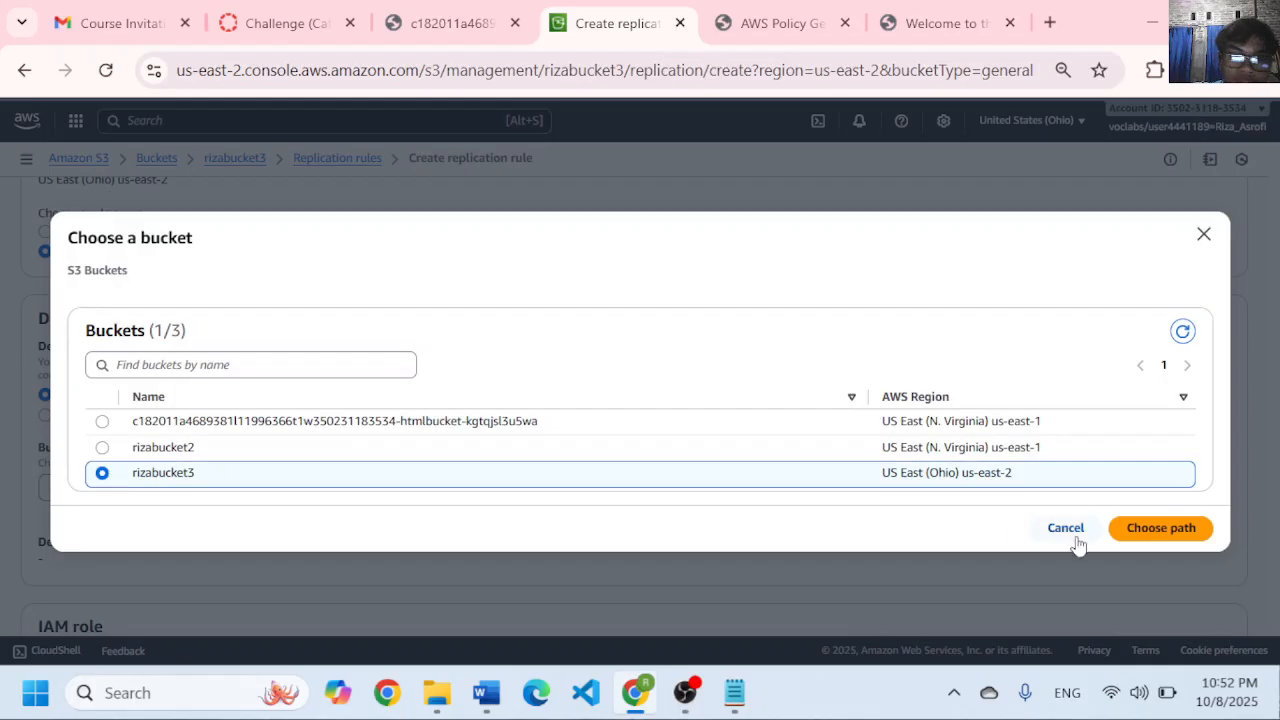
{"action": "left_click", "coordinate": [1158, 528]}
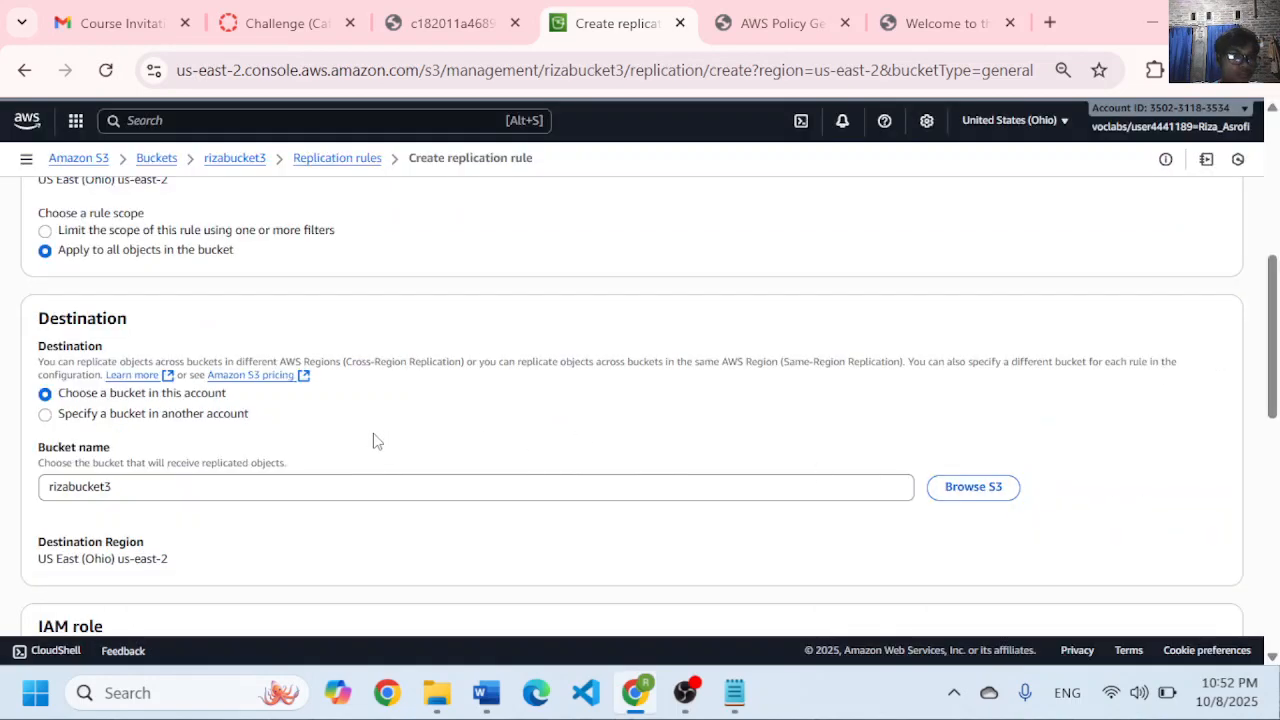
- Select CafeRole from the existing IAM roles for the replication rule
{"action": "scroll", "coordinate": [374, 441], "scroll_direction": "down", "scroll_amount": 2}
{"action": "scroll", "coordinate": [370, 439], "scroll_direction": "down", "scroll_amount": 1}
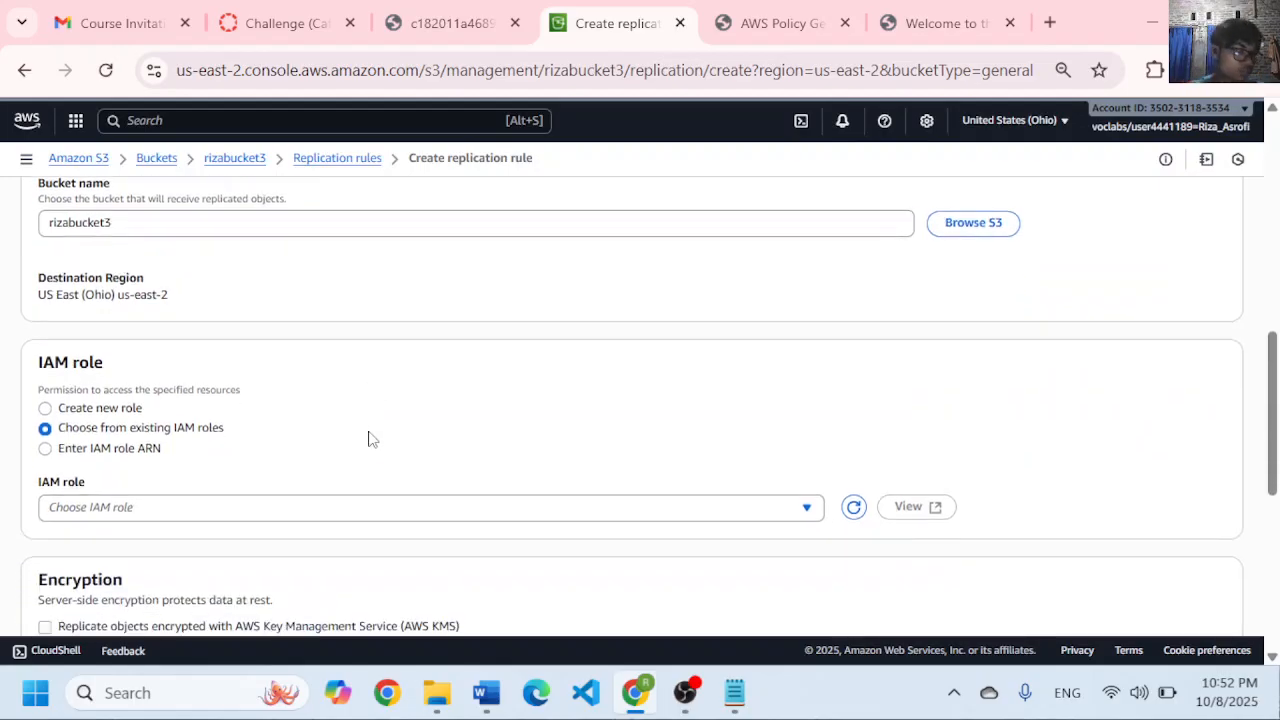
{"action": "scroll", "coordinate": [367, 438], "scroll_direction": "down", "scroll_amount": 1}
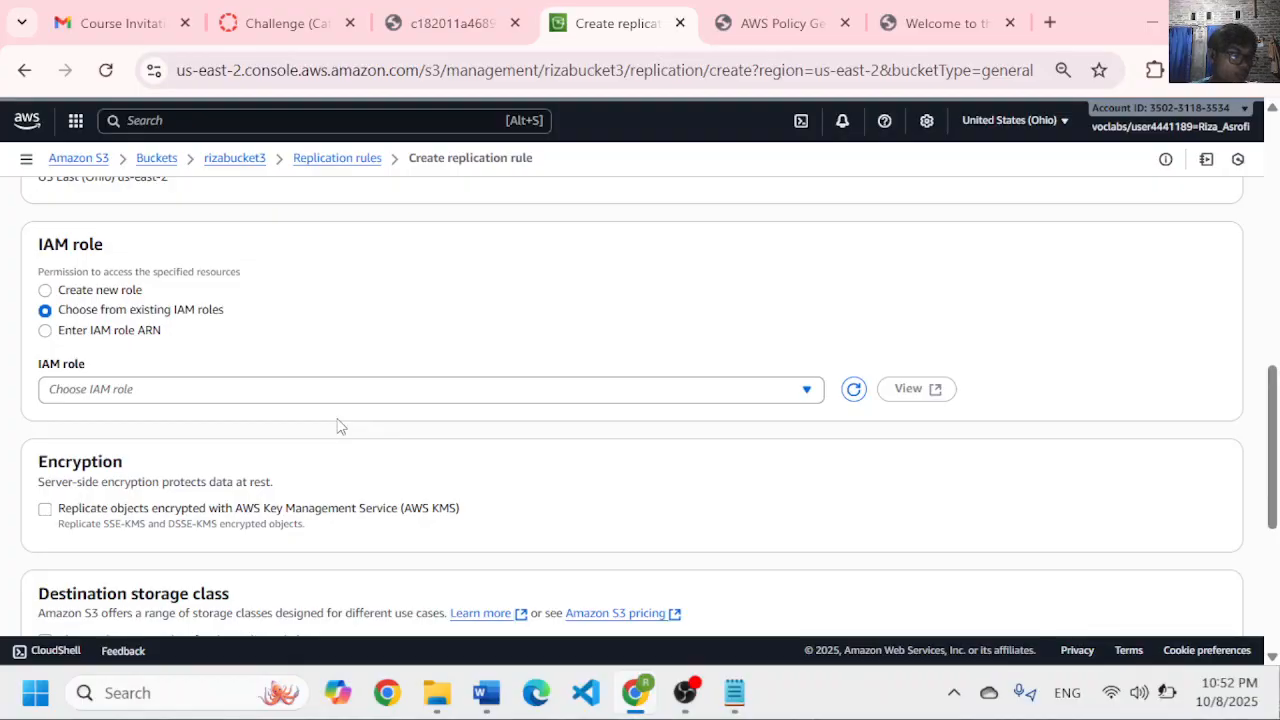
{"action": "scroll", "coordinate": [290, 455], "scroll_direction": "down", "scroll_amount": 1}
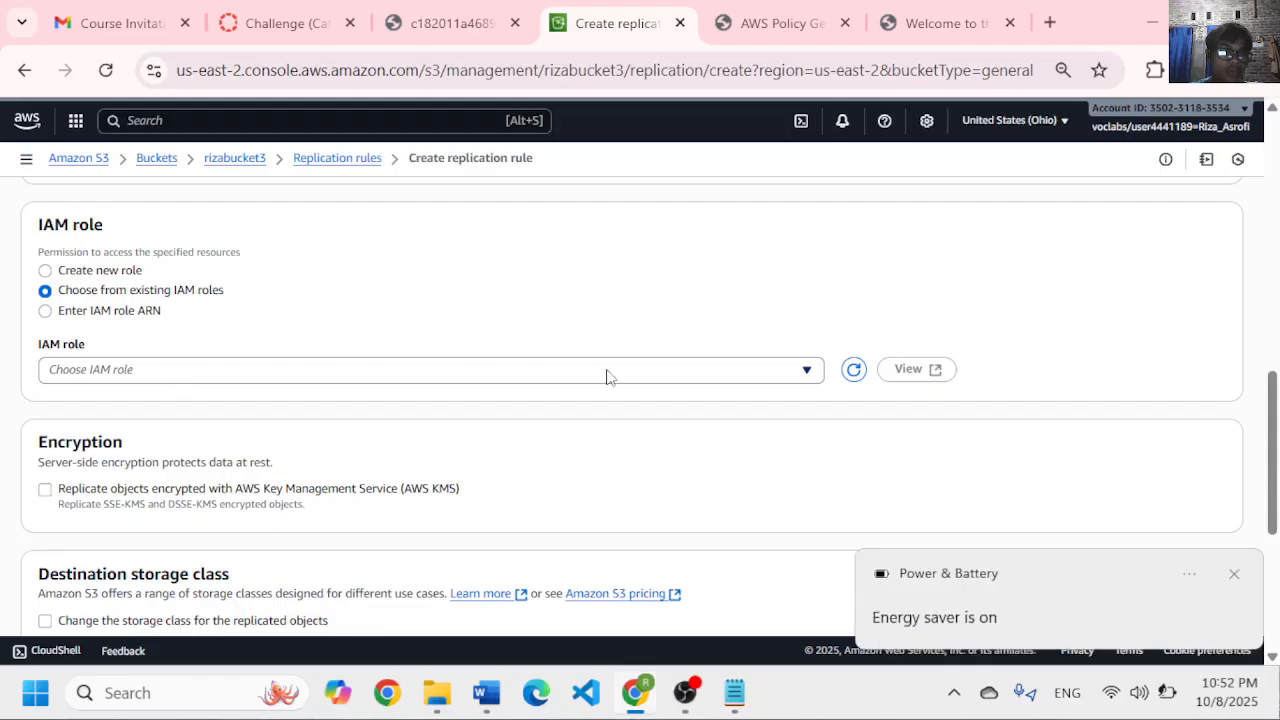
{"action": "left_click", "coordinate": [815, 372]}
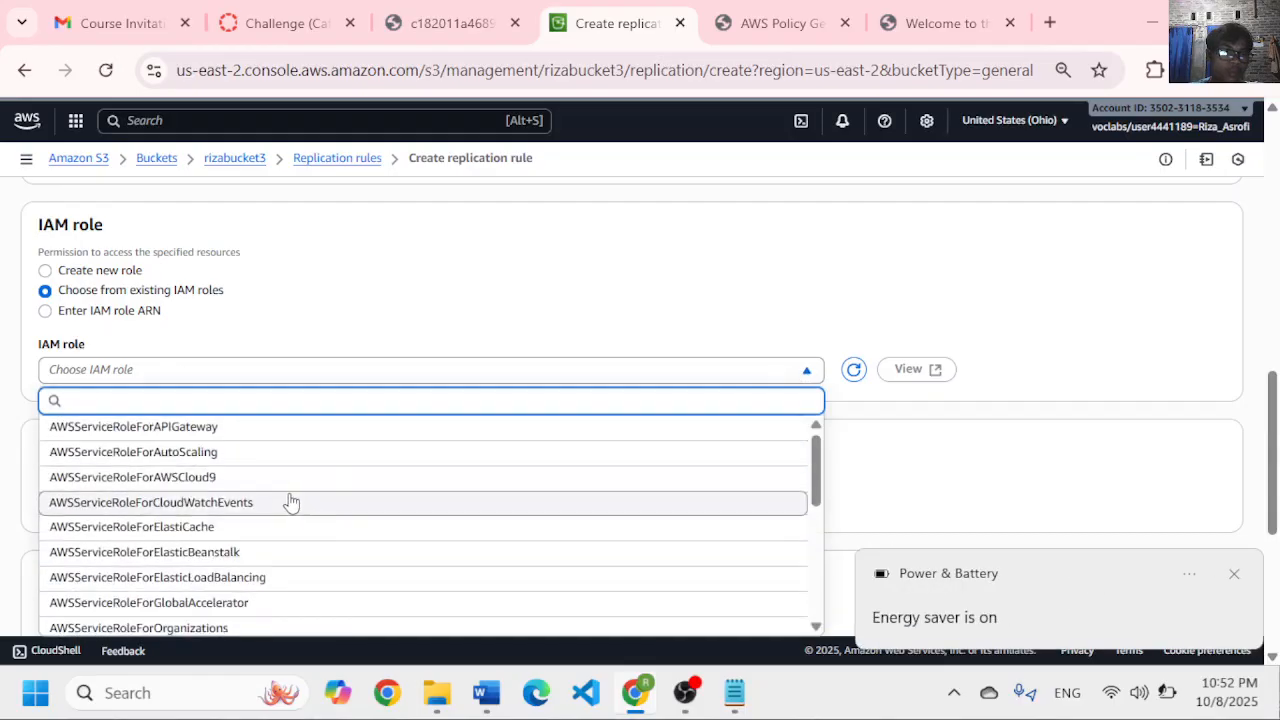
{"action": "scroll", "coordinate": [289, 503], "scroll_direction": "down", "scroll_amount": 4}
{"action": "scroll", "coordinate": [291, 502], "scroll_direction": "down", "scroll_amount": 4}
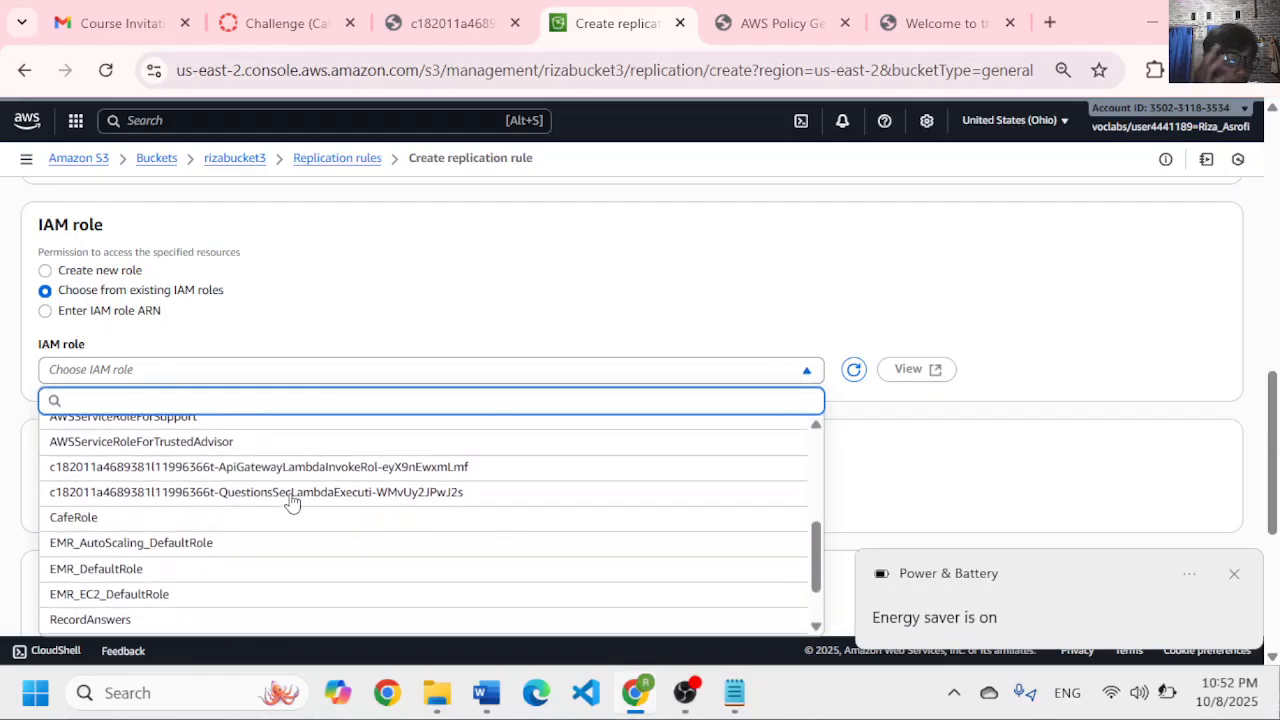
{"action": "left_click", "coordinate": [176, 500]}
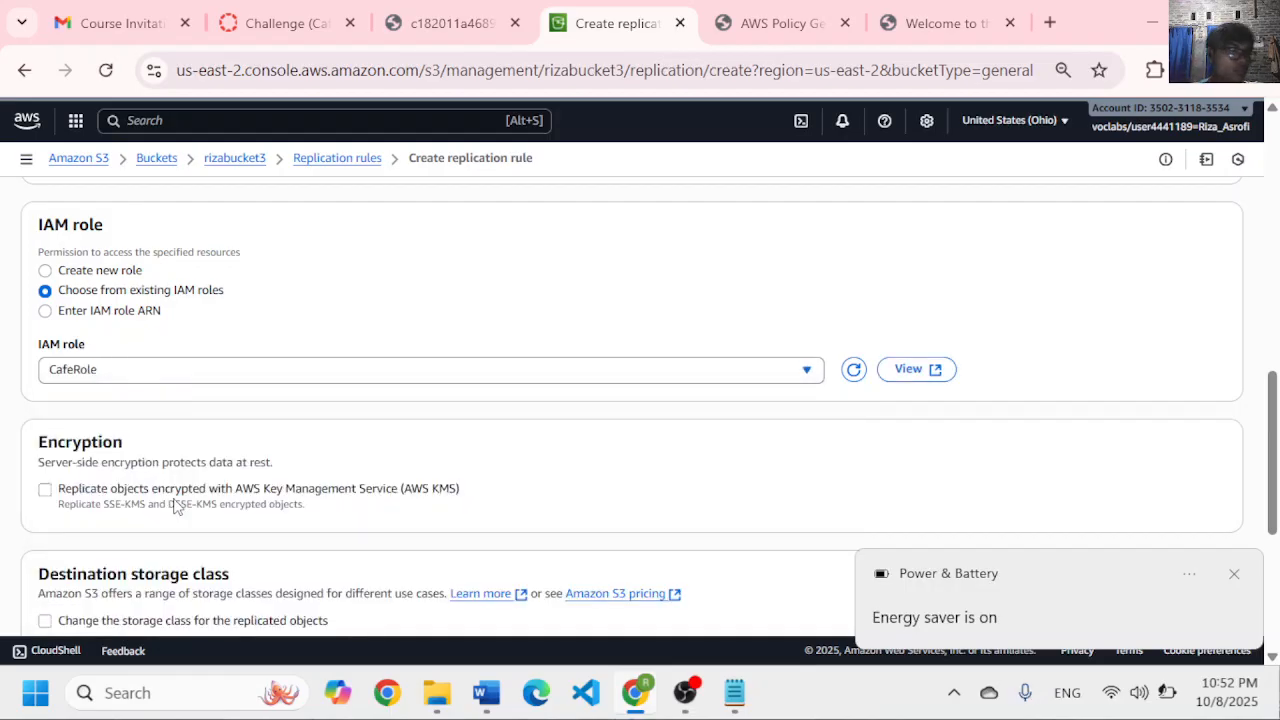
- Dismiss the battery notification and review the replication rule's options, name, source bucket, scope and destination
{"action": "scroll", "coordinate": [386, 291], "scroll_direction": "down", "scroll_amount": 3}
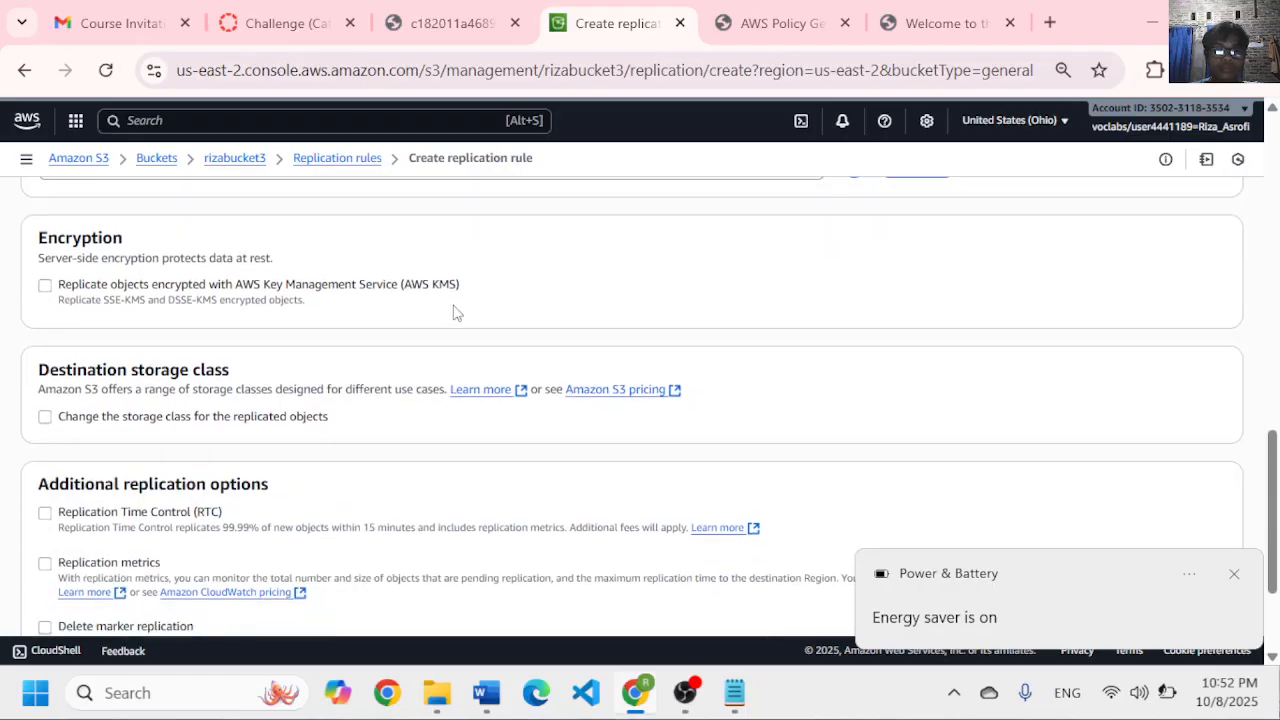
{"action": "scroll", "coordinate": [460, 317], "scroll_direction": "down", "scroll_amount": 1}
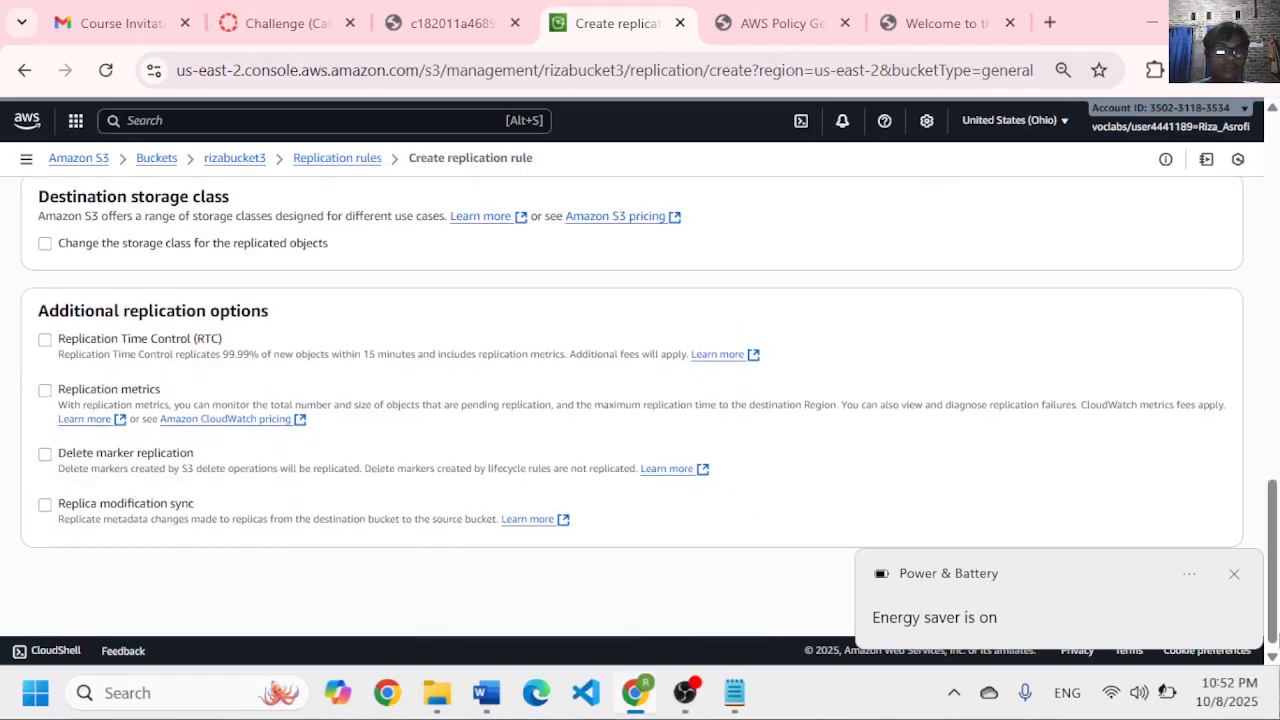
{"action": "left_click", "coordinate": [1237, 575]}
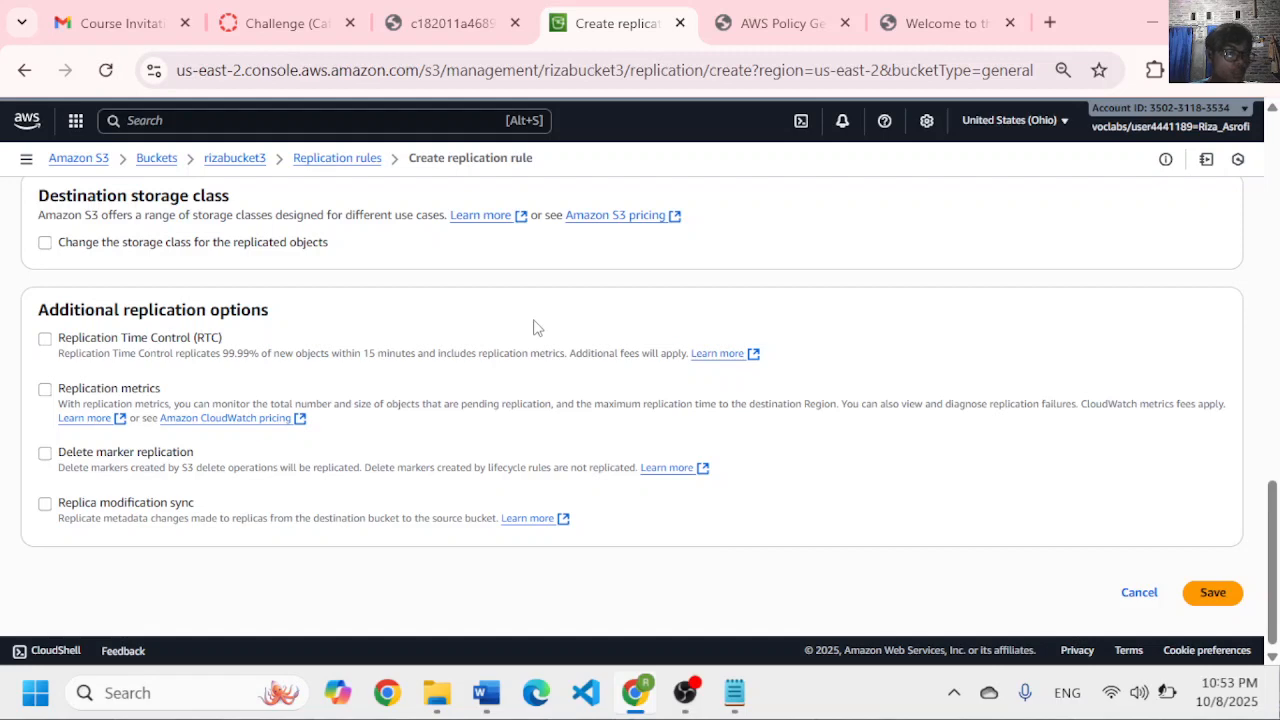
{"action": "scroll", "coordinate": [734, 323], "scroll_direction": "up", "scroll_amount": 1}
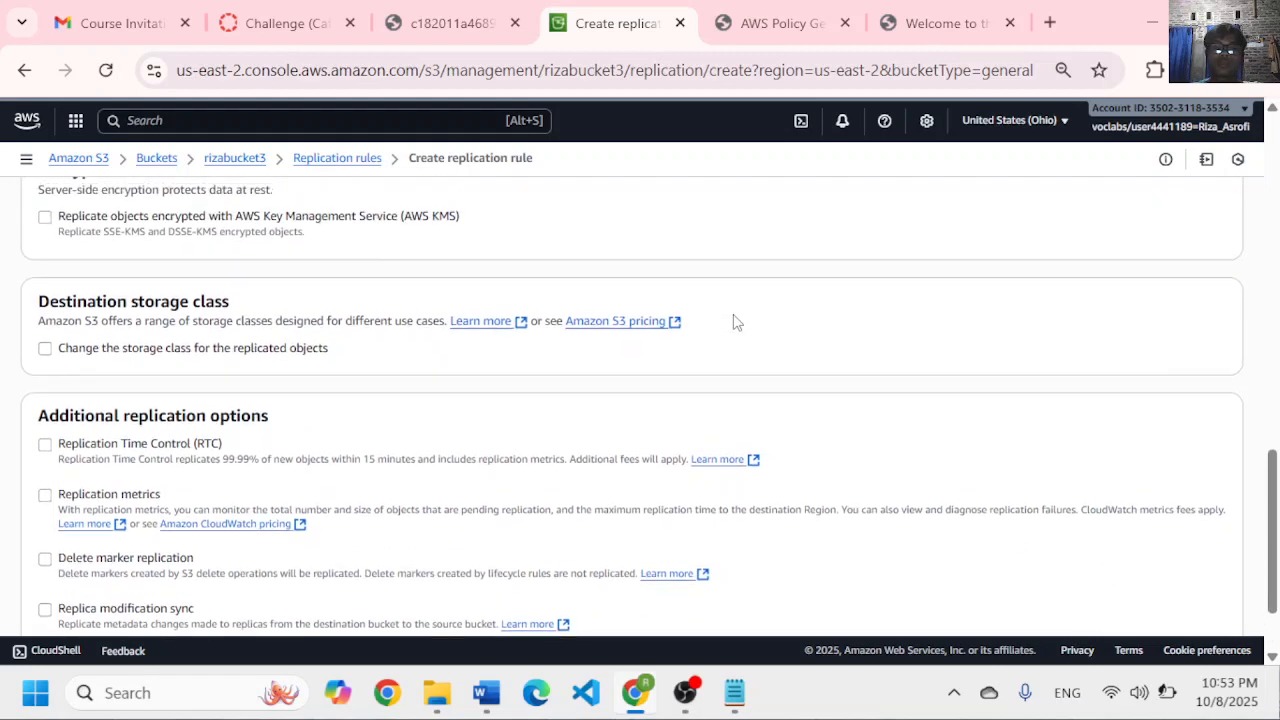
{"action": "scroll", "coordinate": [733, 321], "scroll_direction": "up", "scroll_amount": 10}
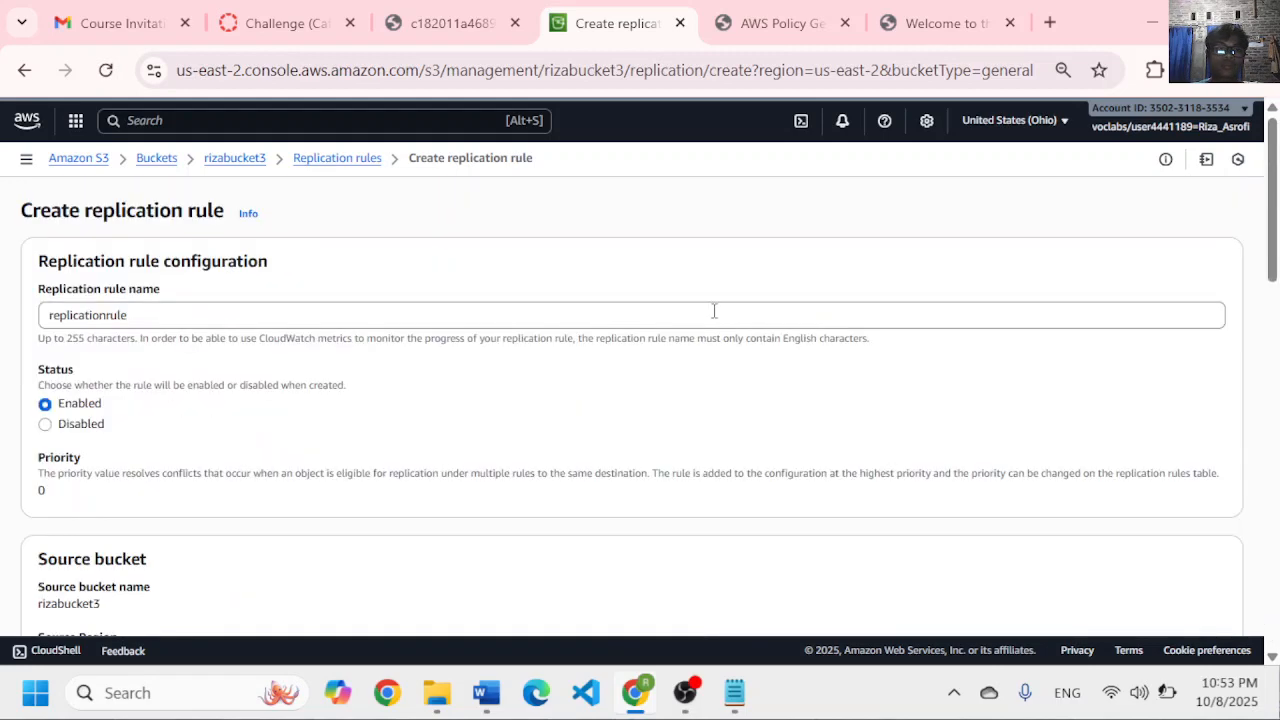
{"action": "scroll", "coordinate": [714, 312], "scroll_direction": "down", "scroll_amount": 3}
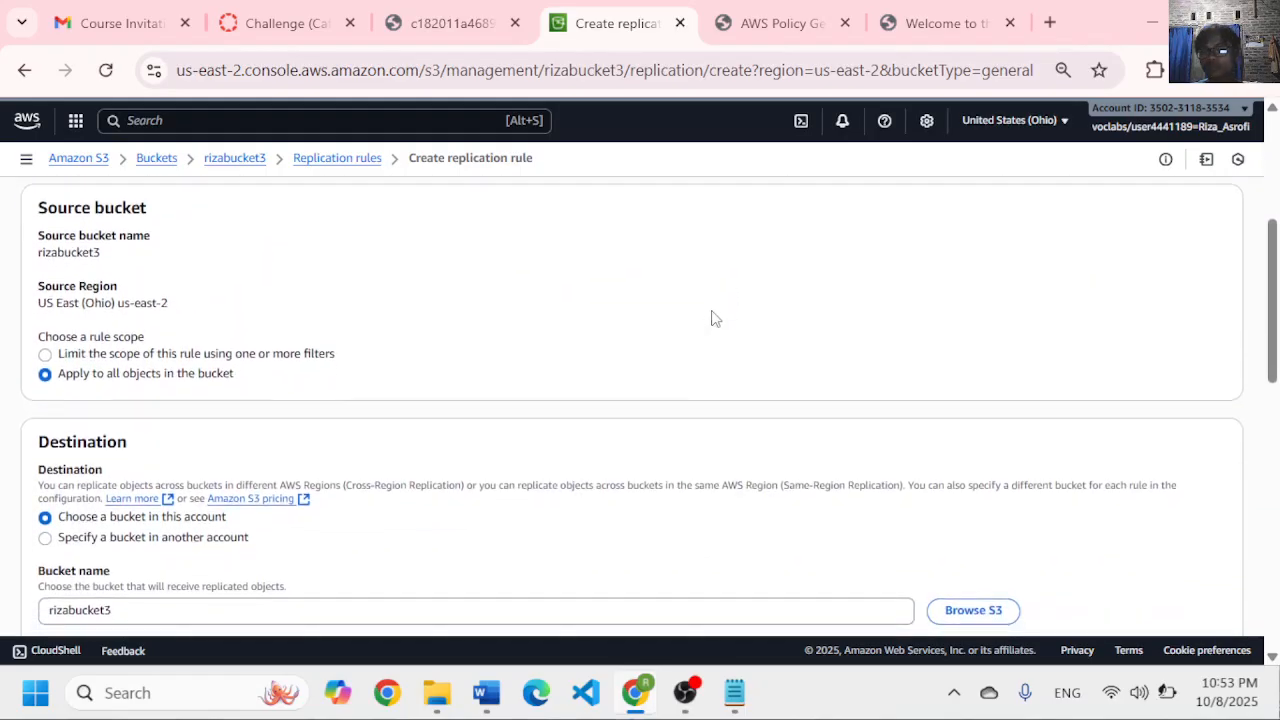
{"action": "left_click", "coordinate": [685, 692]}
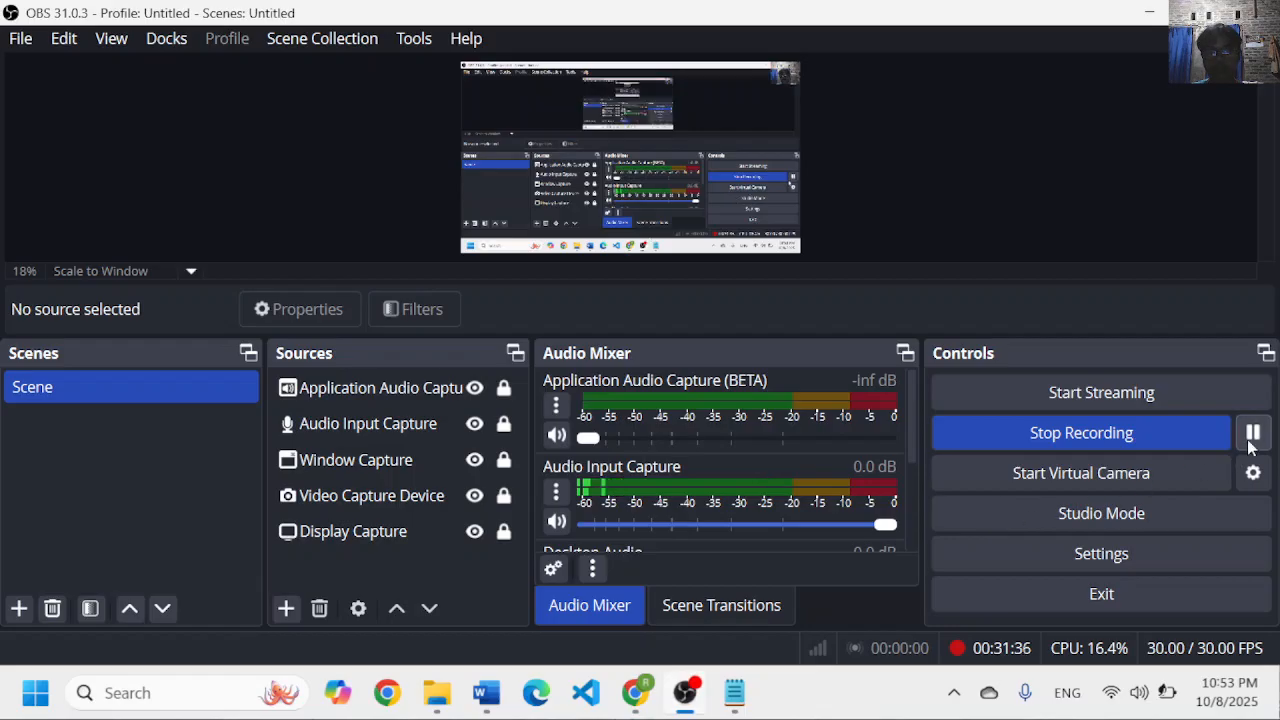
{"action": "left_click", "coordinate": [636, 692]}
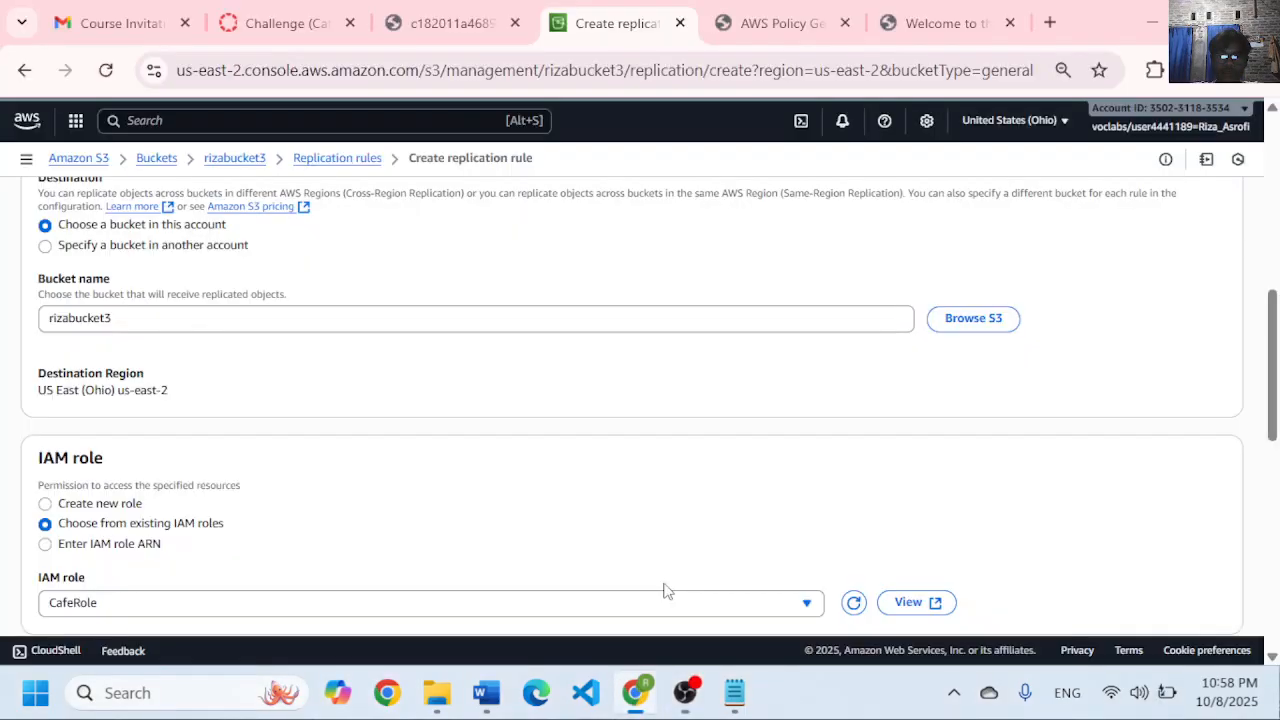
{"action": "scroll", "coordinate": [680, 549], "scroll_direction": "down", "scroll_amount": 1}
- In Notepad's index file, set the bgcolor of the table cell with the tarts text to orange
{"action": "left_click", "coordinate": [733, 688]}
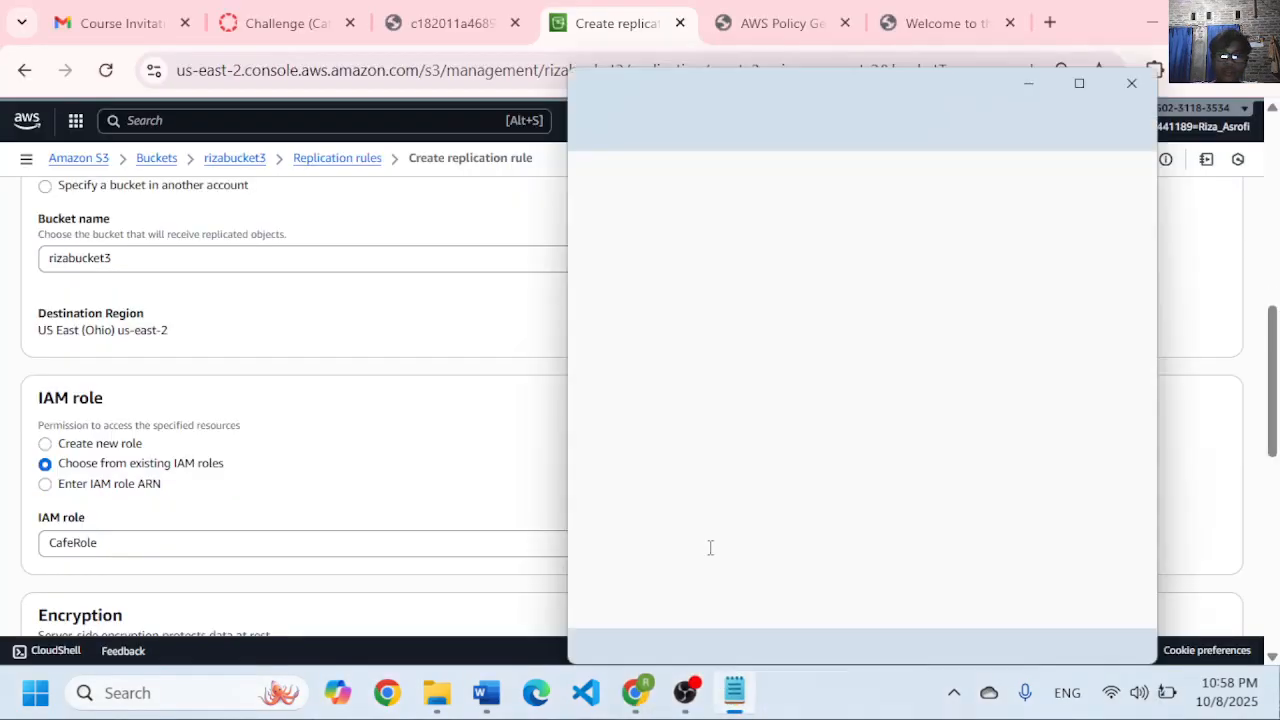
{"action": "scroll", "coordinate": [697, 392], "scroll_direction": "down", "scroll_amount": 4}
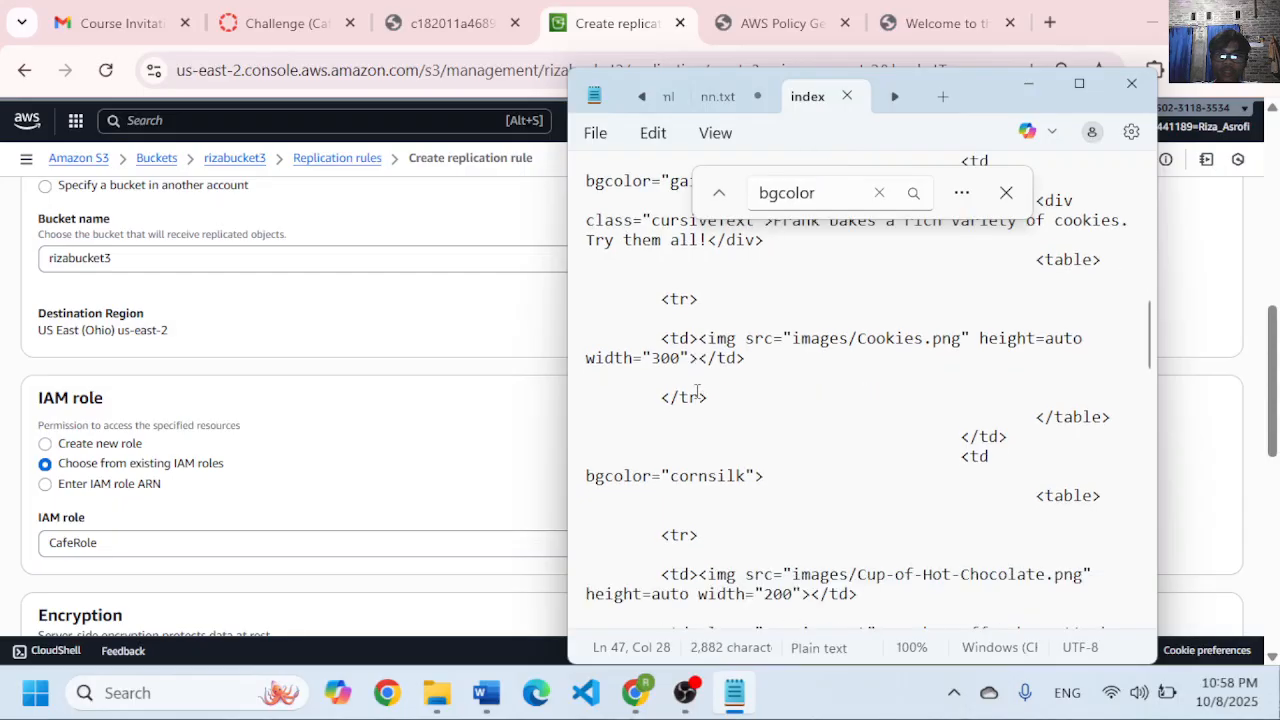
{"action": "scroll", "coordinate": [703, 400], "scroll_direction": "down", "scroll_amount": 4}
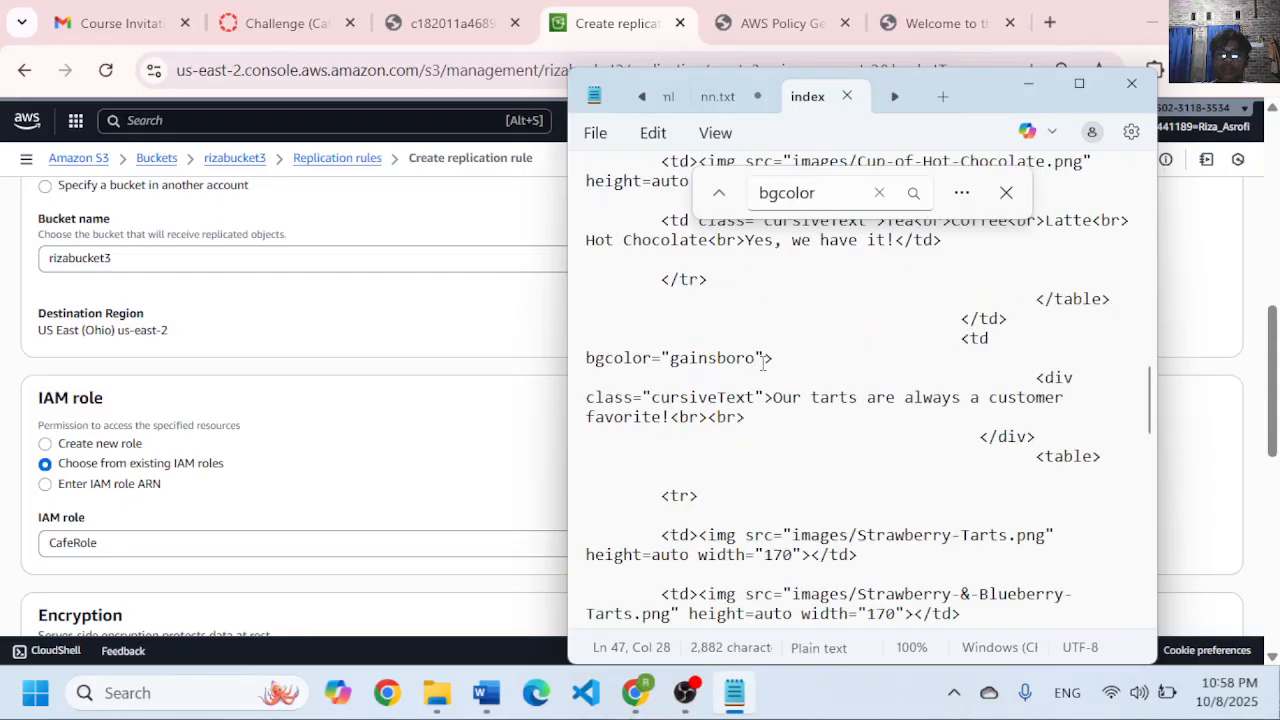
{"action": "key", "text": "BackSpace"}
{"action": "key", "text": "BackSpace"}
{"action": "key", "text": "BackSpace"}
{"action": "key", "text": "BackSpace"}
{"action": "key", "text": "BackSpace"}
{"action": "key", "text": "BackSpace"}
{"action": "key", "text": "BackSpace"}
{"action": "key", "text": "BackSpace"}
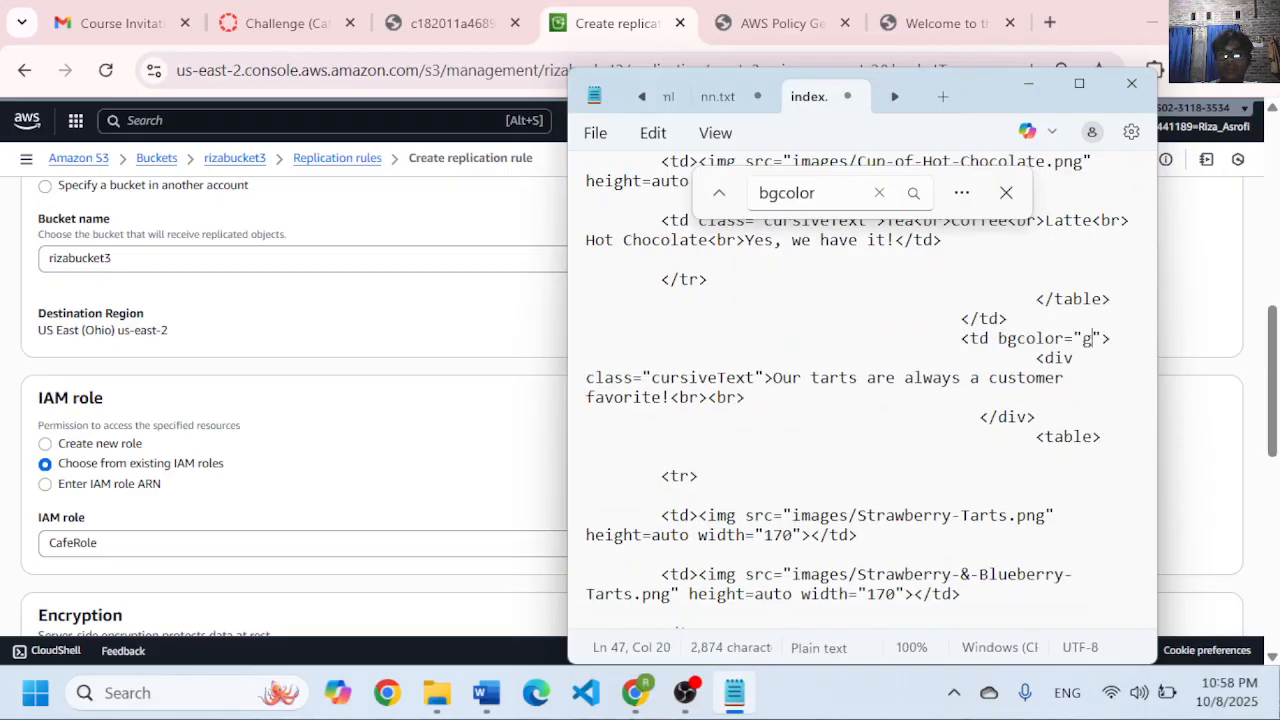
{"action": "key", "text": "BackSpace"}
{"action": "type", "text": "orange"}
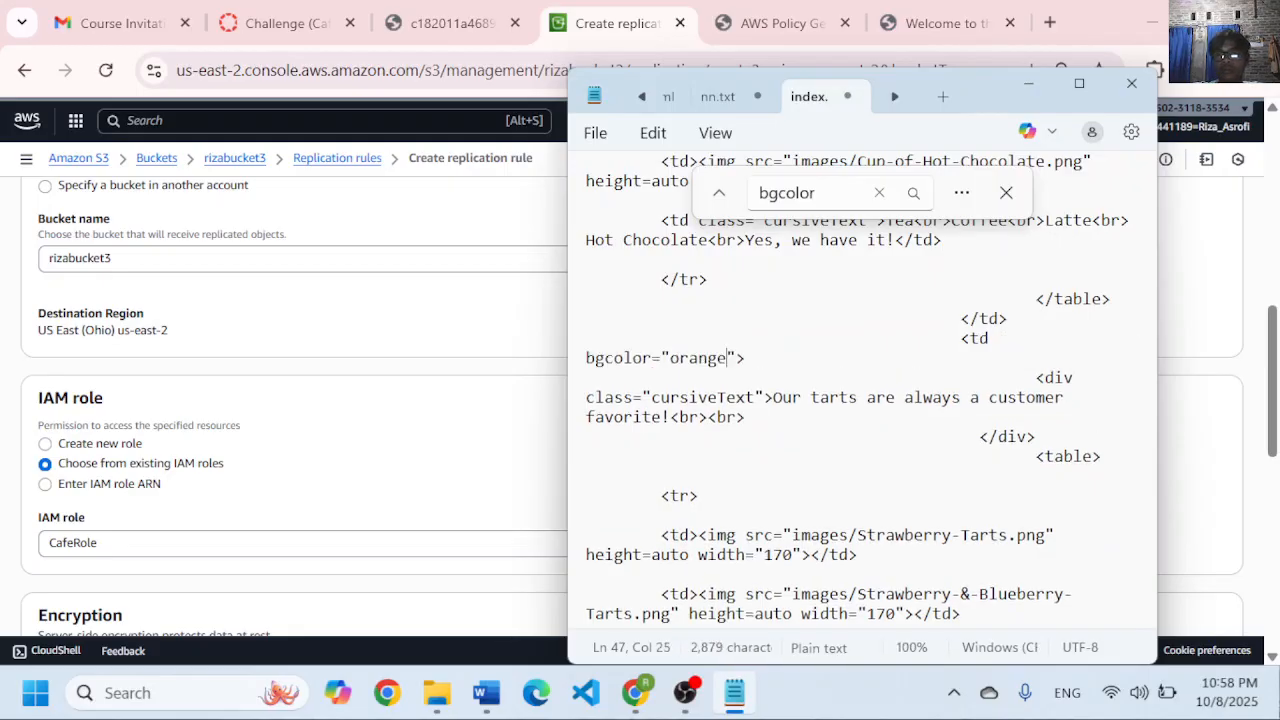
- Save the edited index file and minimize the editor
{"action": "left_click", "coordinate": [597, 133]}
{"action": "left_click", "coordinate": [650, 368]}
{"action": "left_click", "coordinate": [1028, 83]}
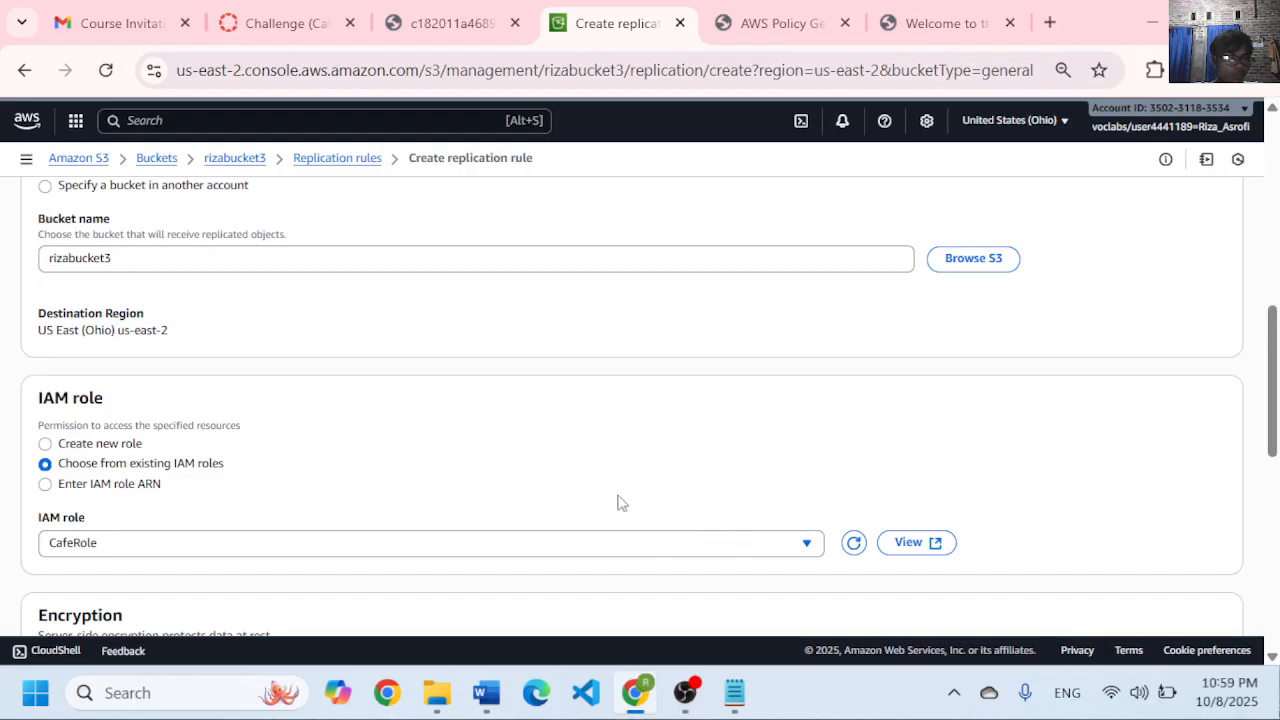
- Check the lab's instructions, leave the replication rule form for rizabucket3 and open that bucket's upload page
{"action": "left_click", "coordinate": [495, 15]}
{"action": "left_click", "coordinate": [290, 15]}
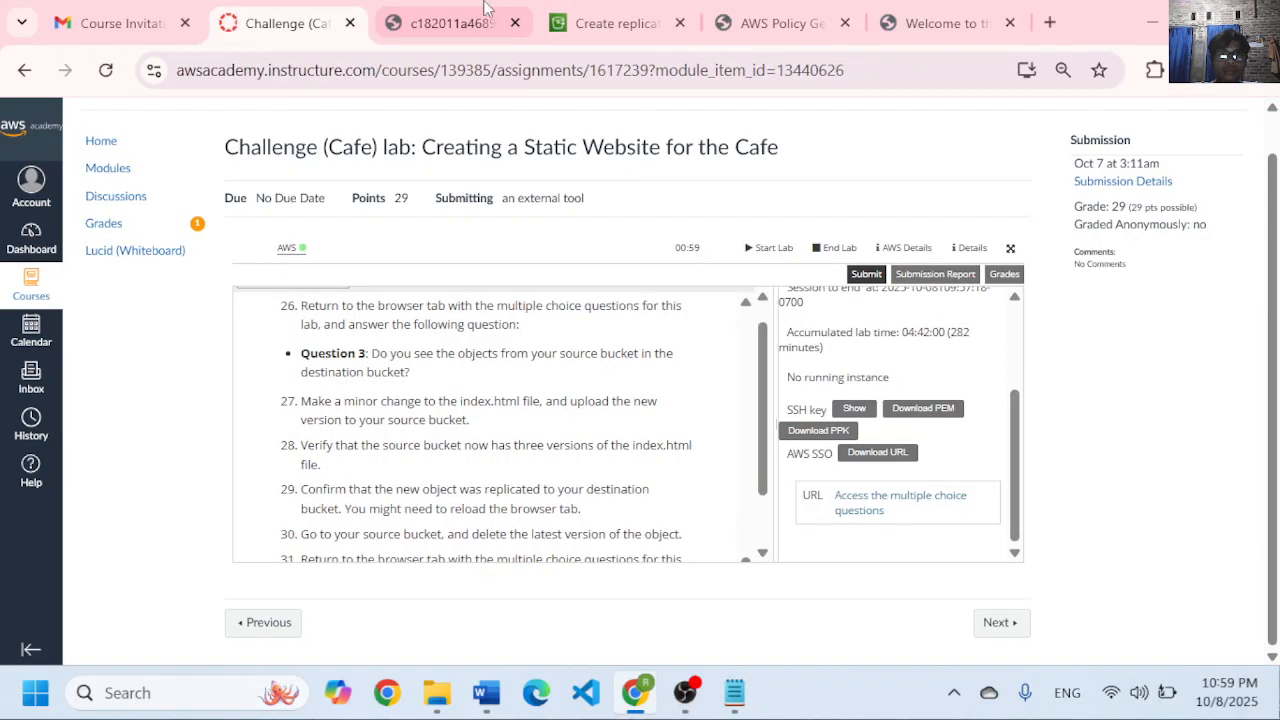
{"action": "left_click", "coordinate": [470, 15]}
{"action": "left_click", "coordinate": [607, 15]}
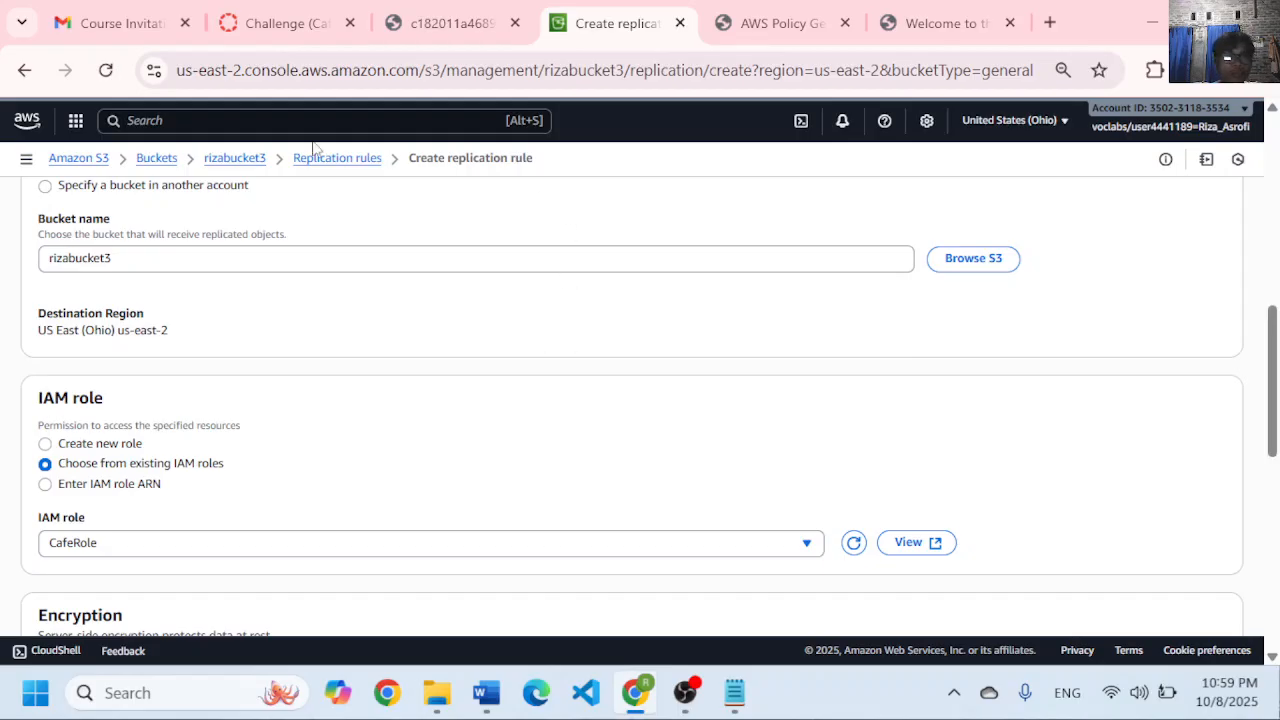
{"action": "left_click", "coordinate": [238, 162]}
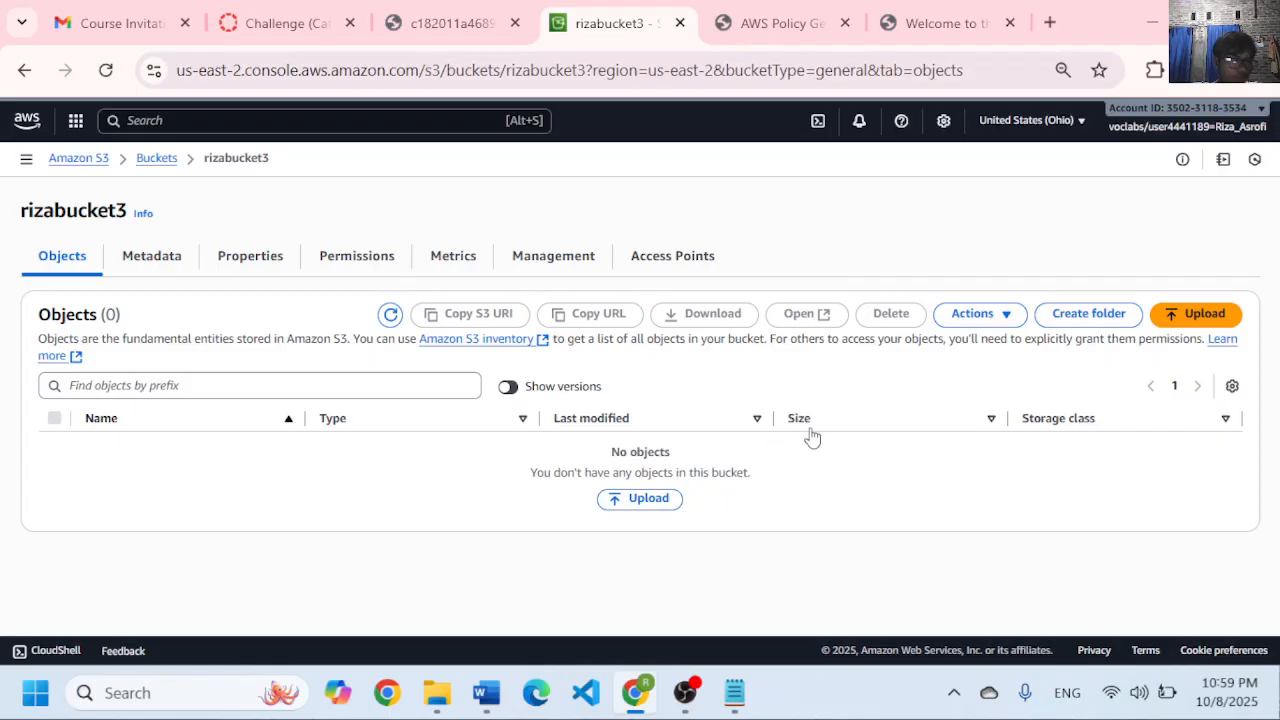
{"action": "left_click", "coordinate": [1170, 314]}
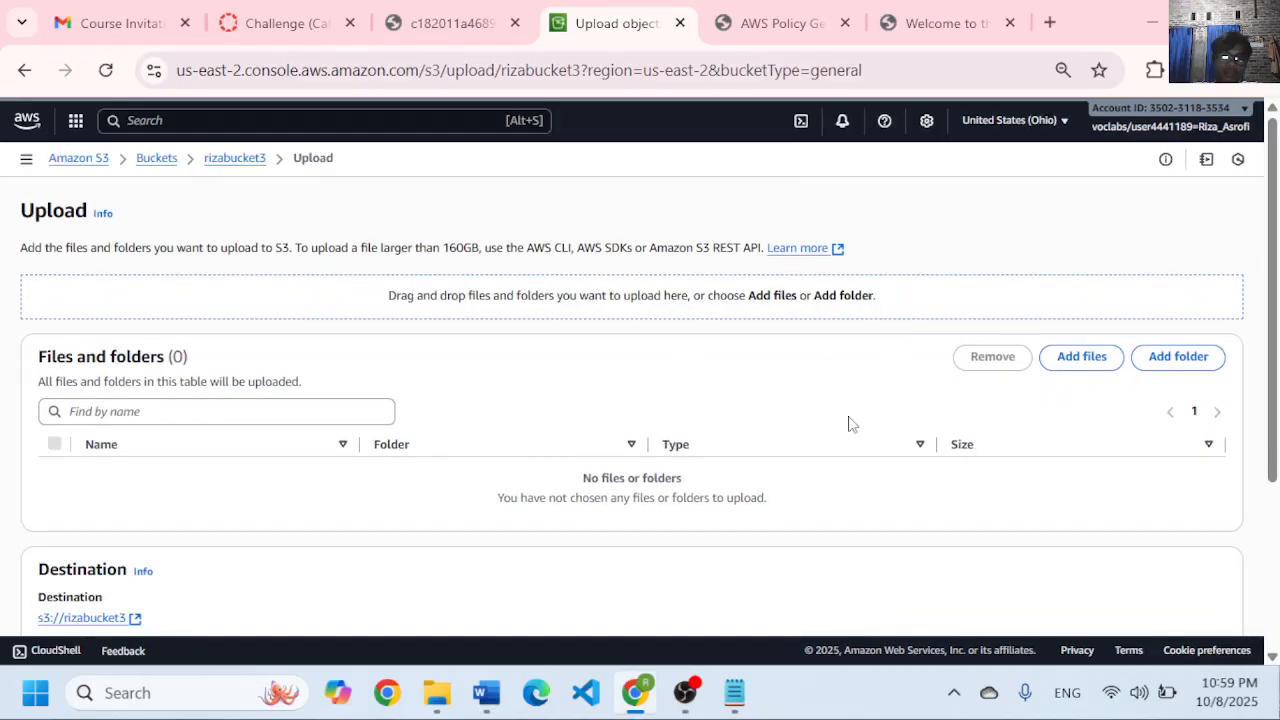
- Add the index file from the static-website (1) folder to the rizabucket3 upload list
{"action": "scroll", "coordinate": [846, 423], "scroll_direction": "down", "scroll_amount": 2}
{"action": "scroll", "coordinate": [1062, 268], "scroll_direction": "up", "scroll_amount": 1}
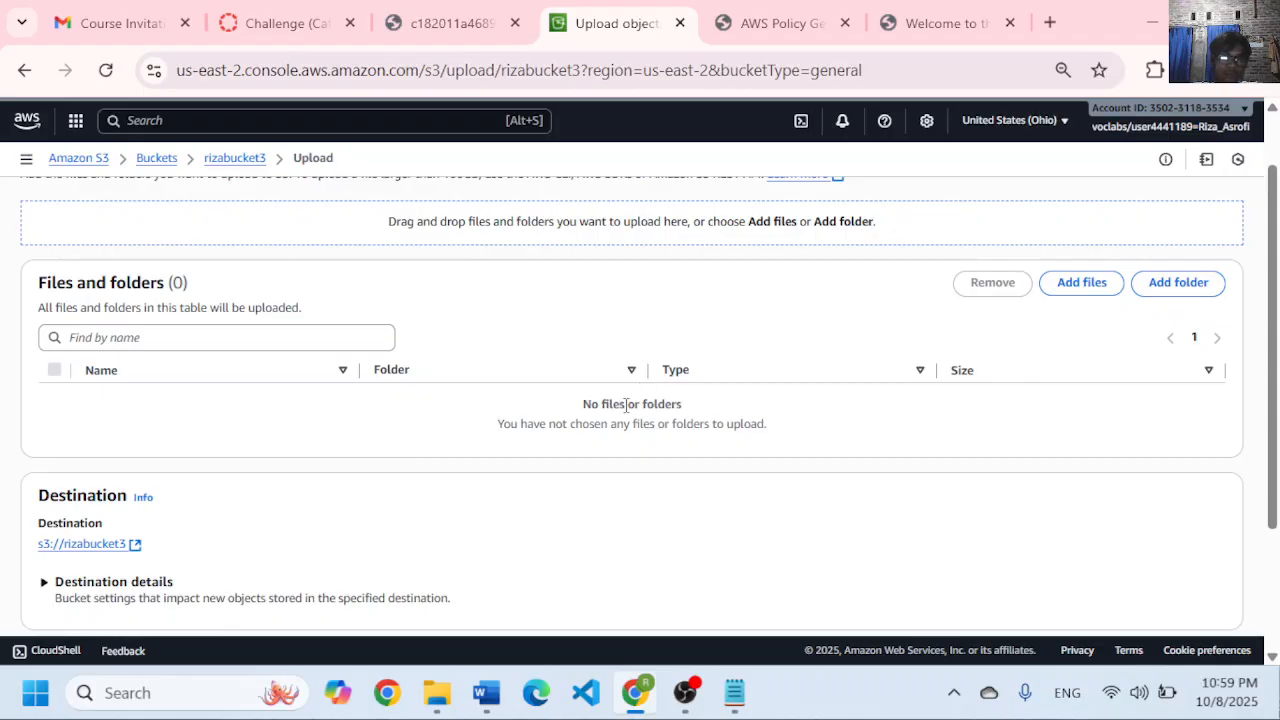
{"action": "scroll", "coordinate": [800, 360], "scroll_direction": "down", "scroll_amount": 2}
{"action": "scroll", "coordinate": [980, 286], "scroll_direction": "up", "scroll_amount": 3}
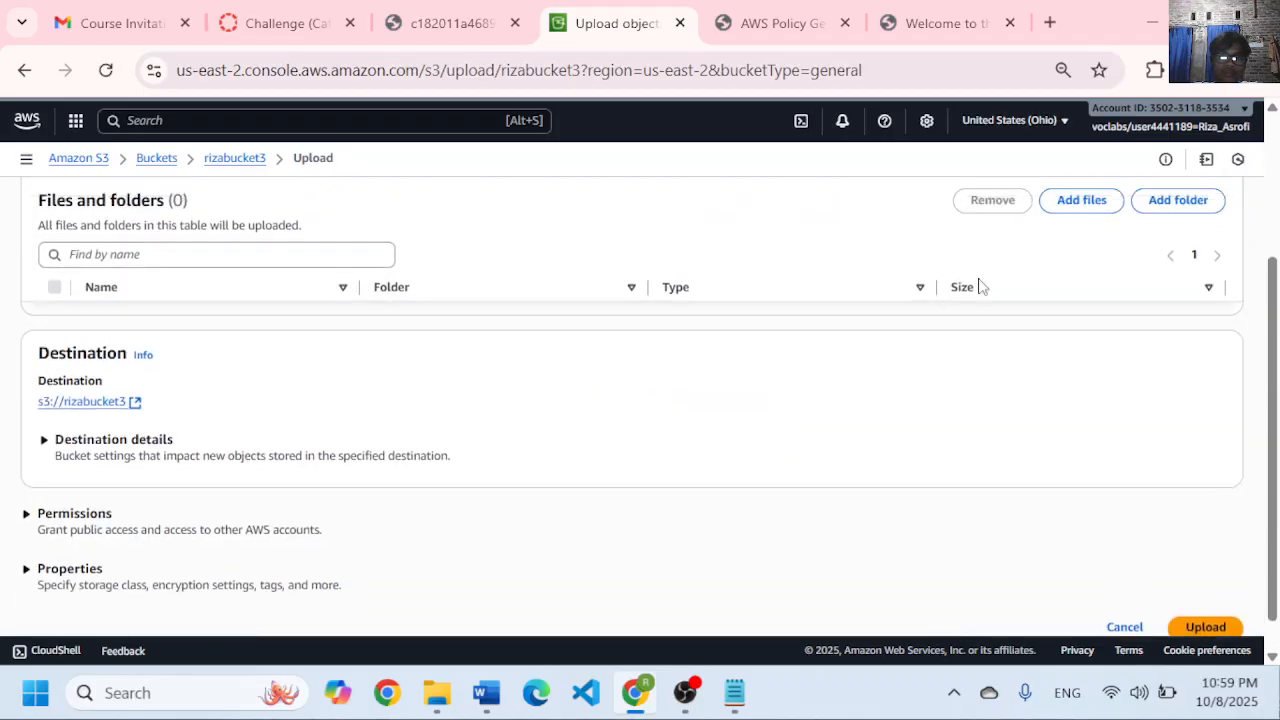
{"action": "left_click", "coordinate": [1078, 358]}
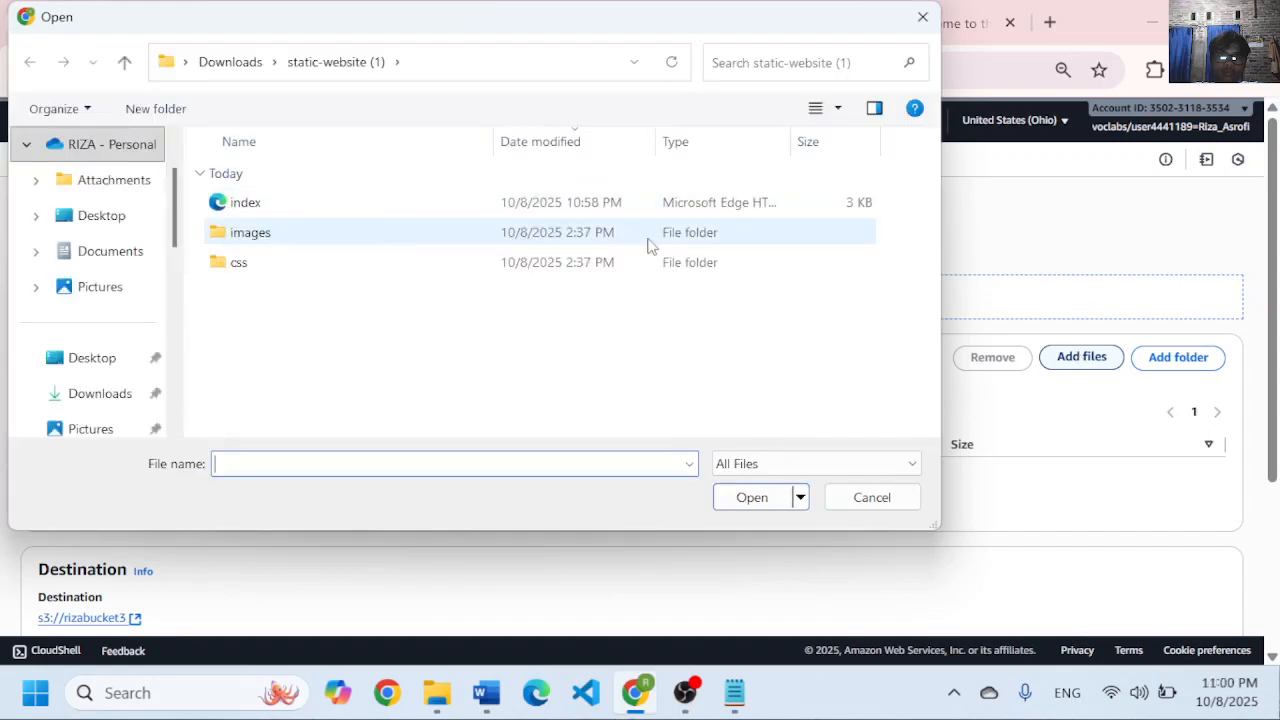
{"action": "left_click", "coordinate": [630, 205]}
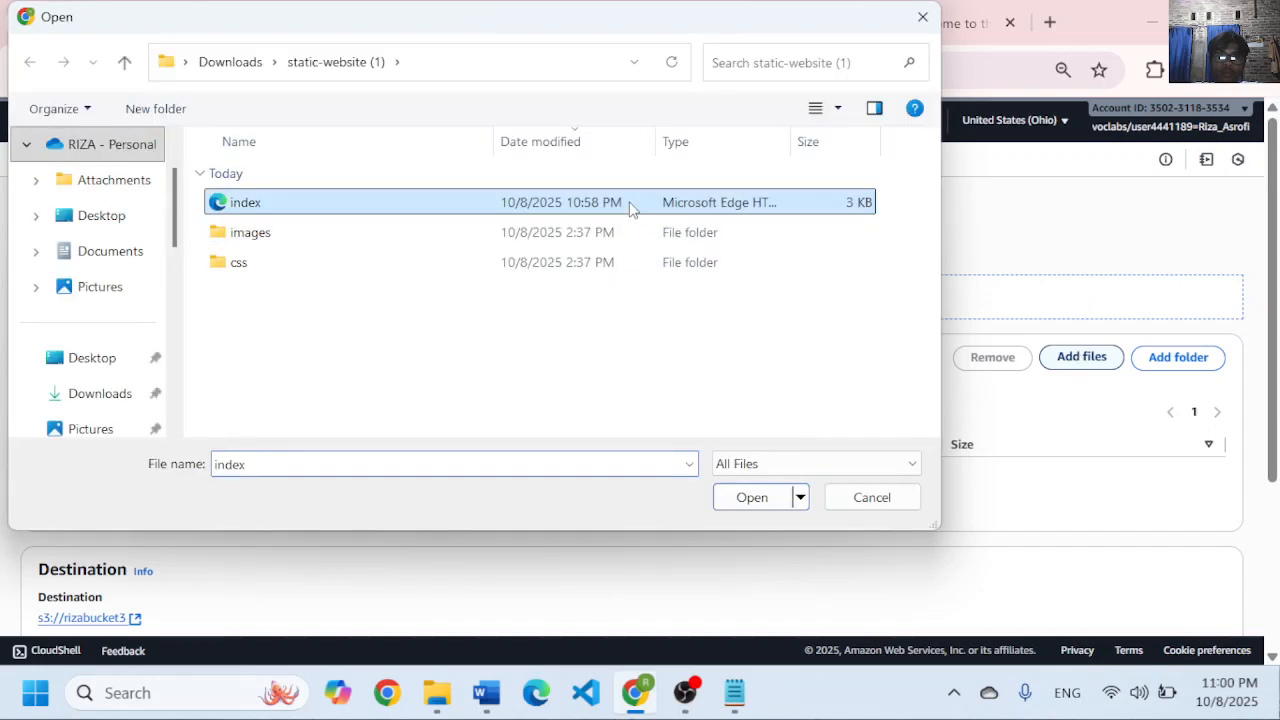
{"action": "left_click", "coordinate": [772, 496]}
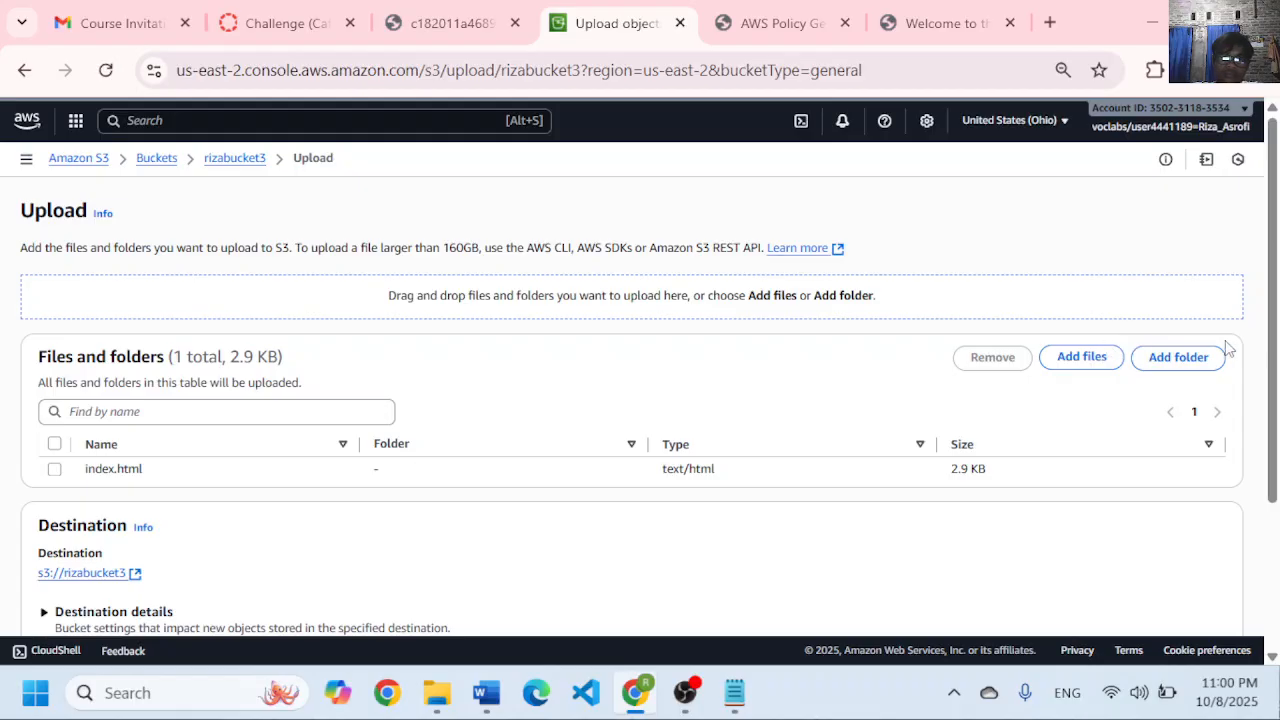
- Add the images folder with all its files to the upload list
{"action": "left_click", "coordinate": [1180, 360]}
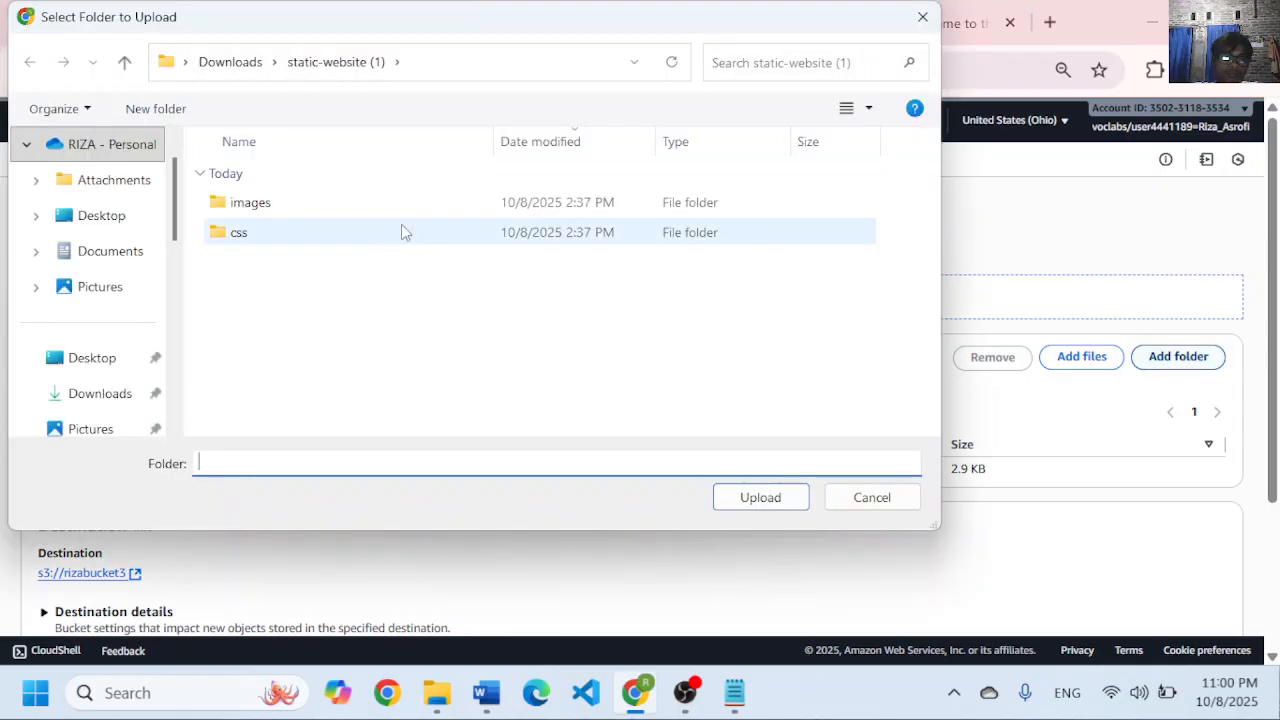
{"action": "left_click", "coordinate": [408, 208]}
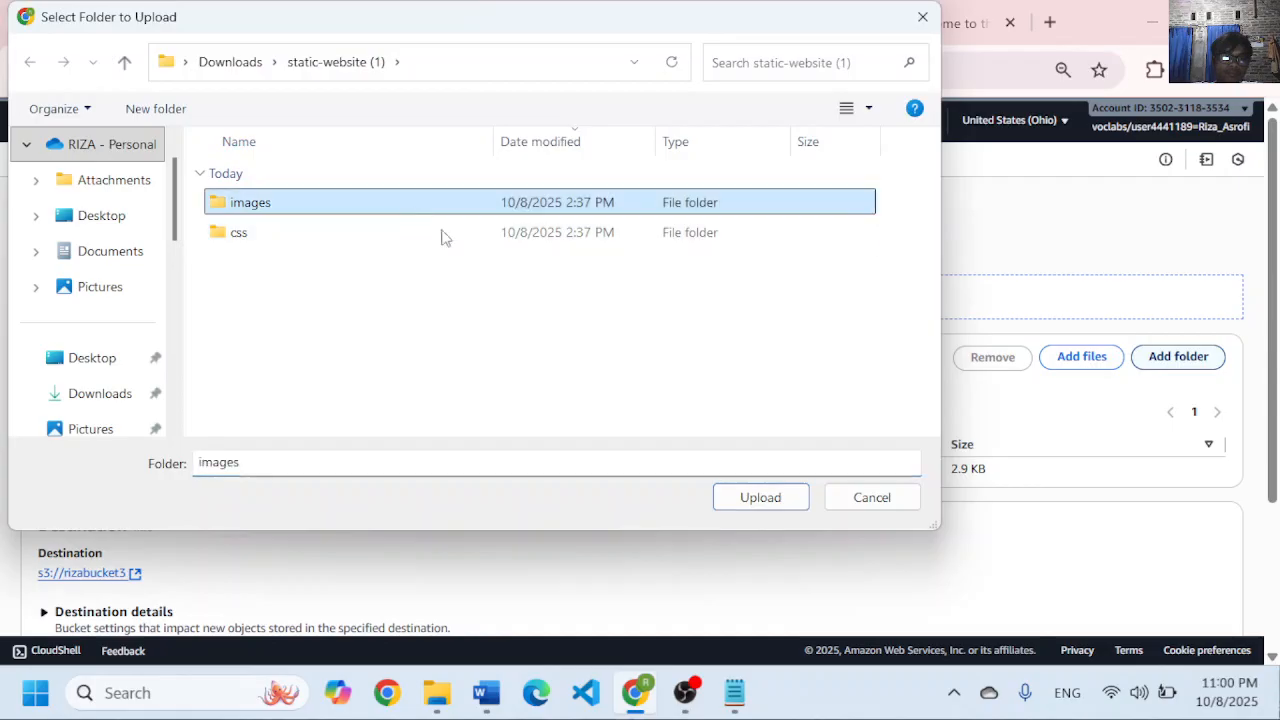
{"action": "left_click", "coordinate": [776, 500]}
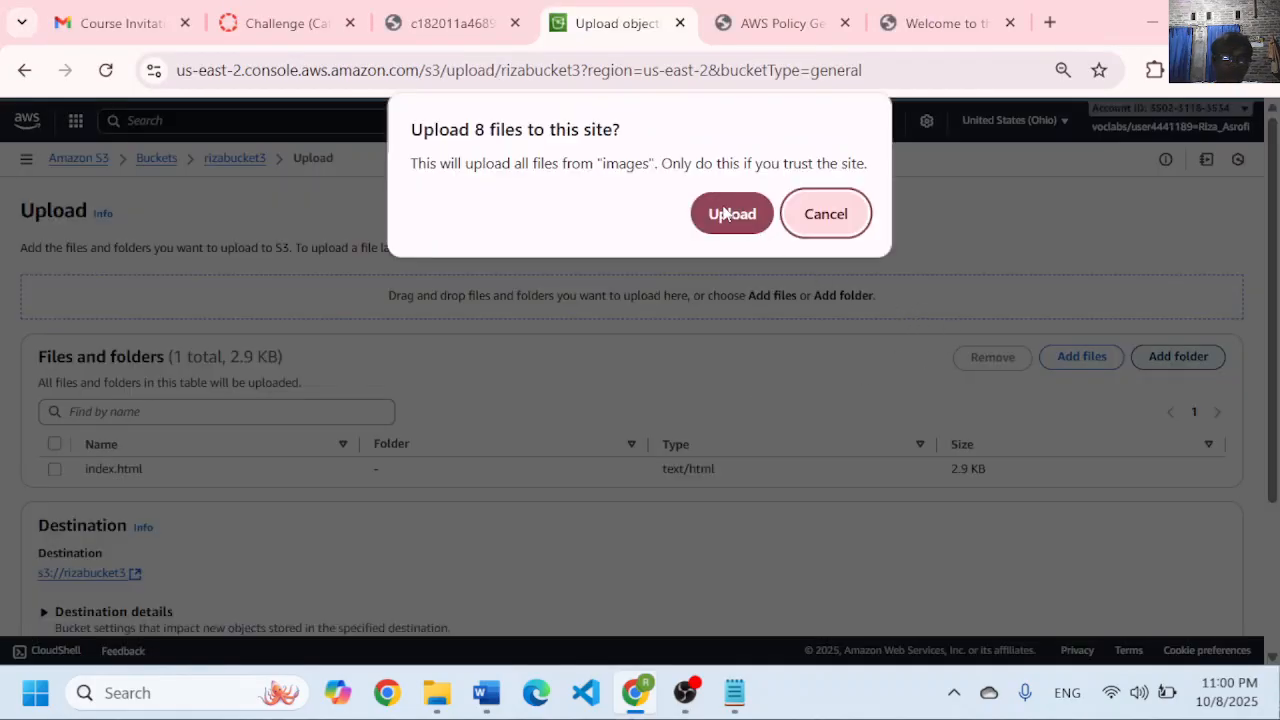
{"action": "left_click", "coordinate": [728, 214]}
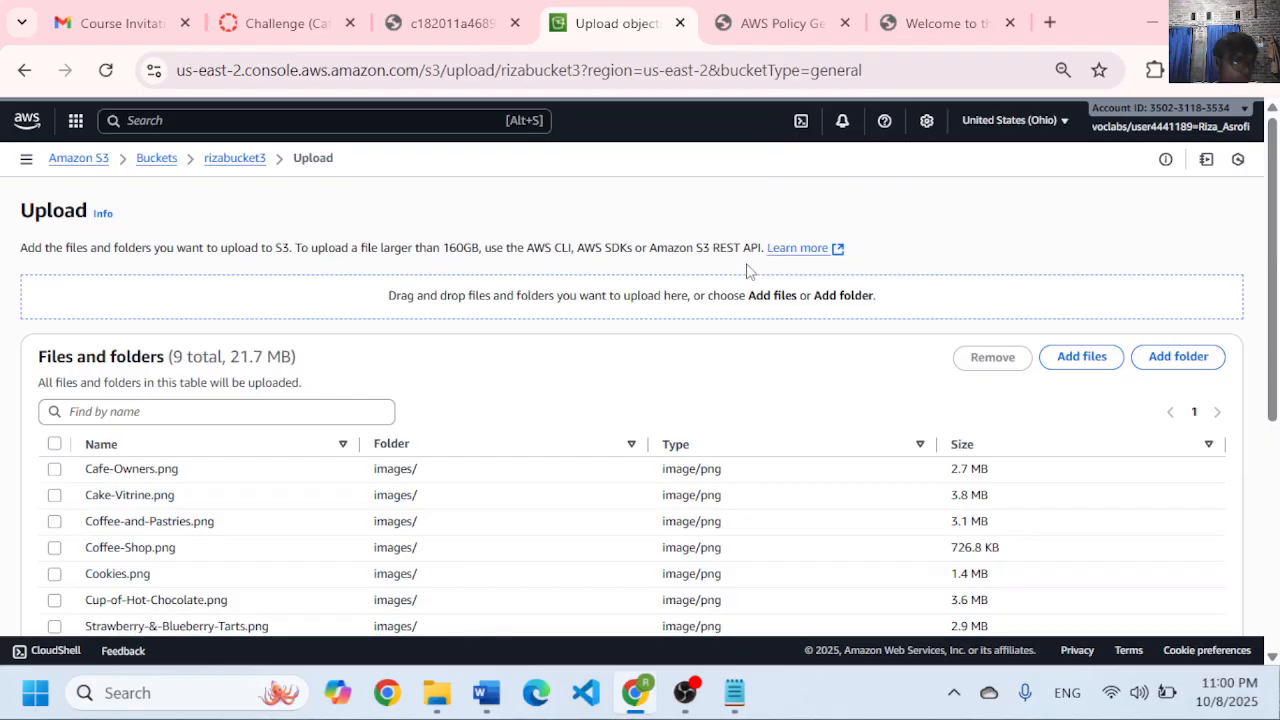
- Recheck the lab's steps on uploading the changed index.html and confirming its replication, and return to the upload page
{"action": "left_click", "coordinate": [310, 22]}
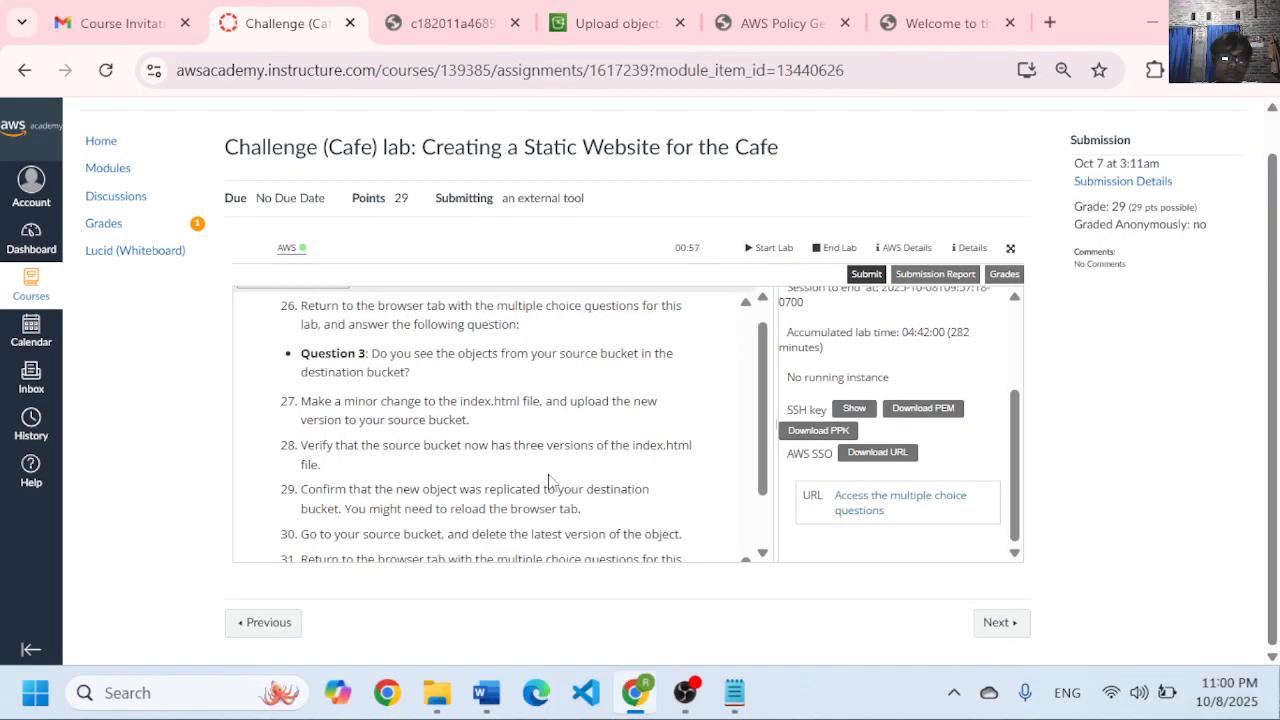
{"action": "scroll", "coordinate": [555, 460], "scroll_direction": "down", "scroll_amount": 2}
{"action": "scroll", "coordinate": [555, 455], "scroll_direction": "down", "scroll_amount": 2}
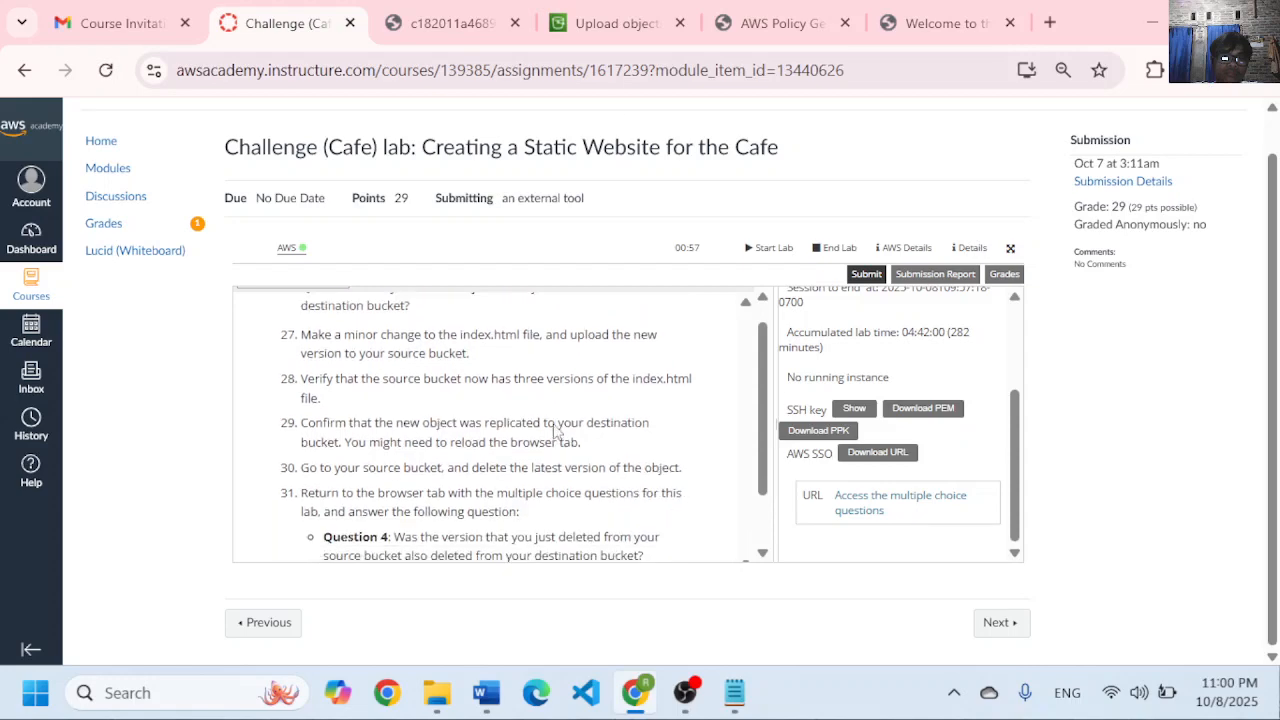
{"action": "left_click", "coordinate": [787, 15]}
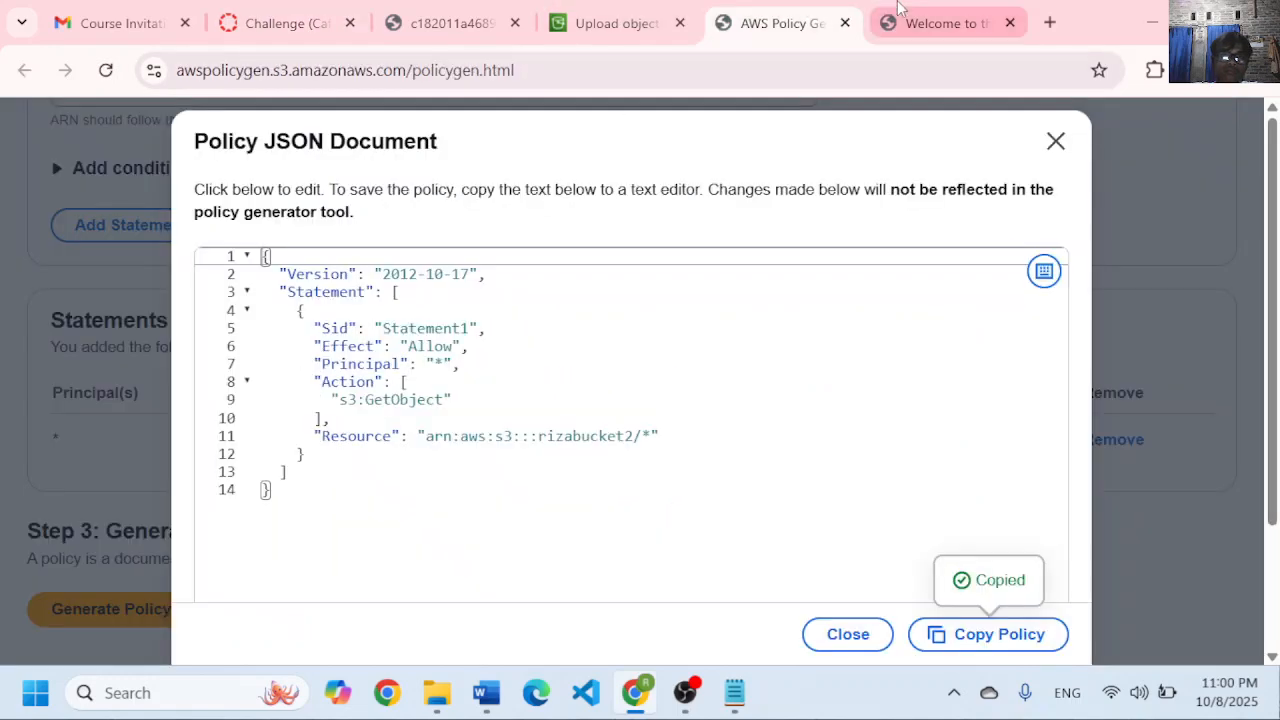
{"action": "left_click", "coordinate": [897, 12]}
{"action": "left_click", "coordinate": [749, 12]}
{"action": "left_click", "coordinate": [666, 12]}
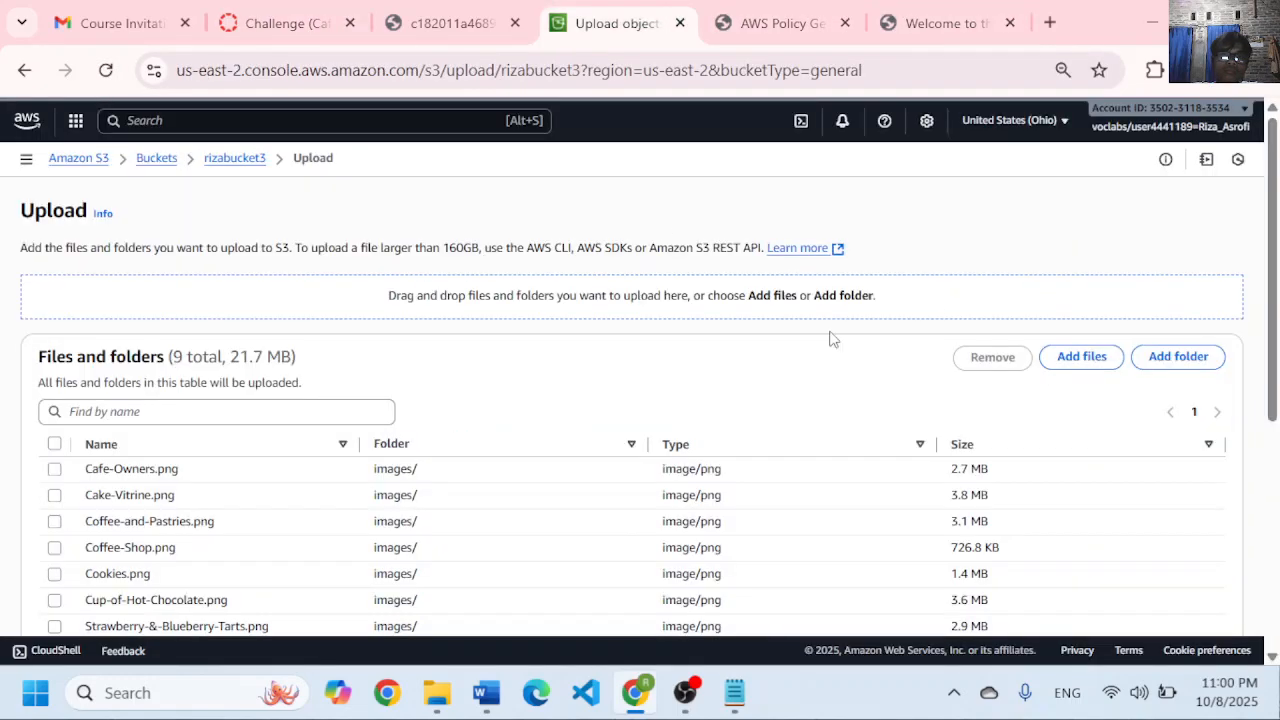
- Add the css folder from static-website (1) to the upload list
{"action": "scroll", "coordinate": [700, 409], "scroll_direction": "down", "scroll_amount": 3}
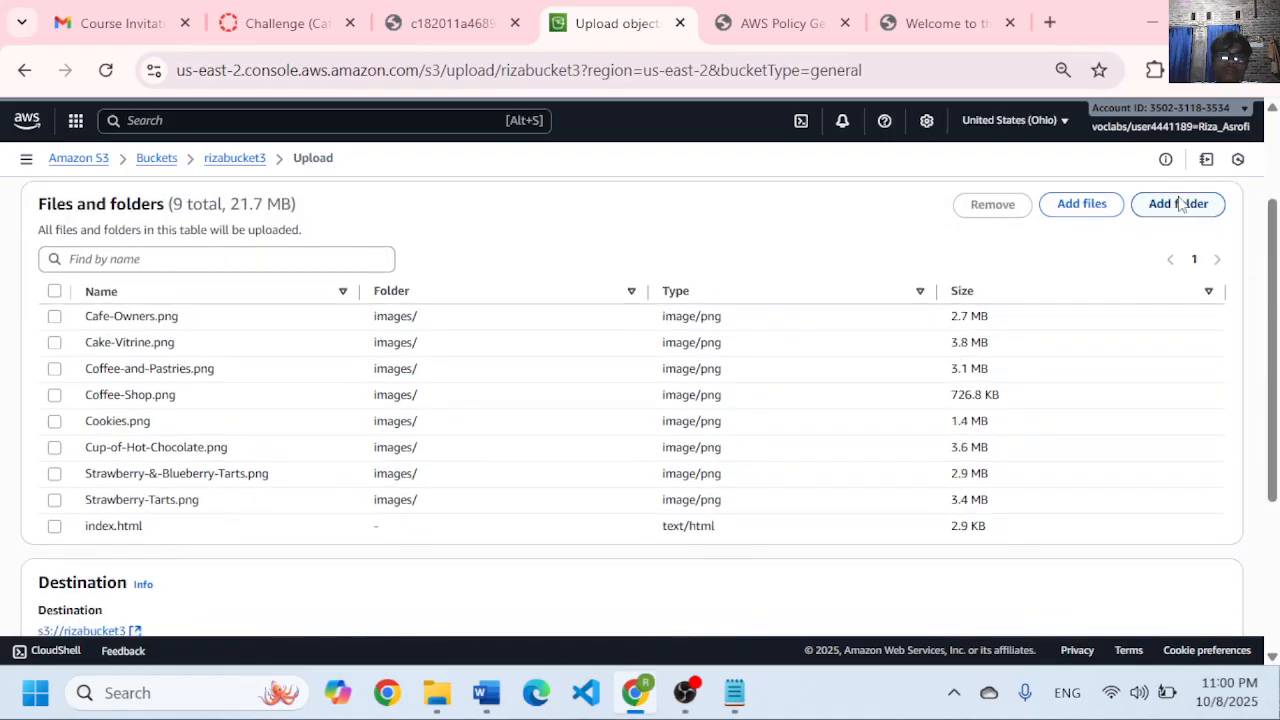
{"action": "left_click", "coordinate": [1168, 205]}
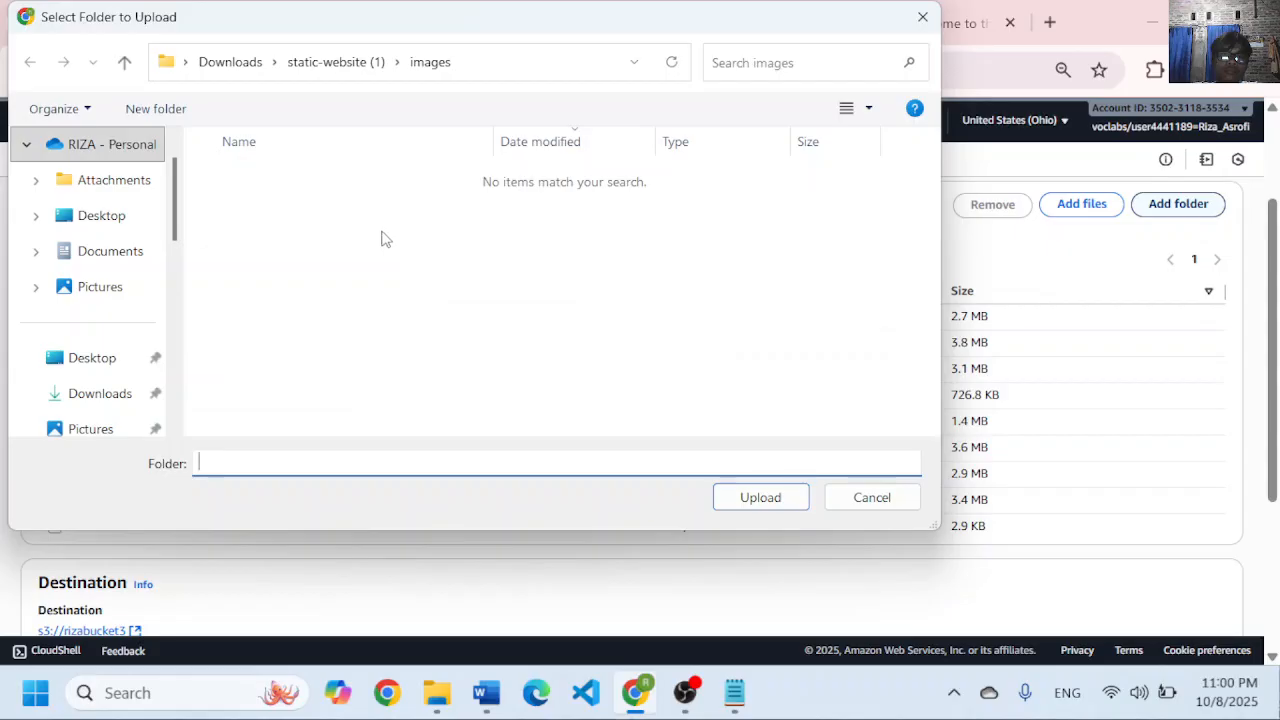
{"action": "scroll", "coordinate": [177, 208], "scroll_direction": "up", "scroll_amount": 1}
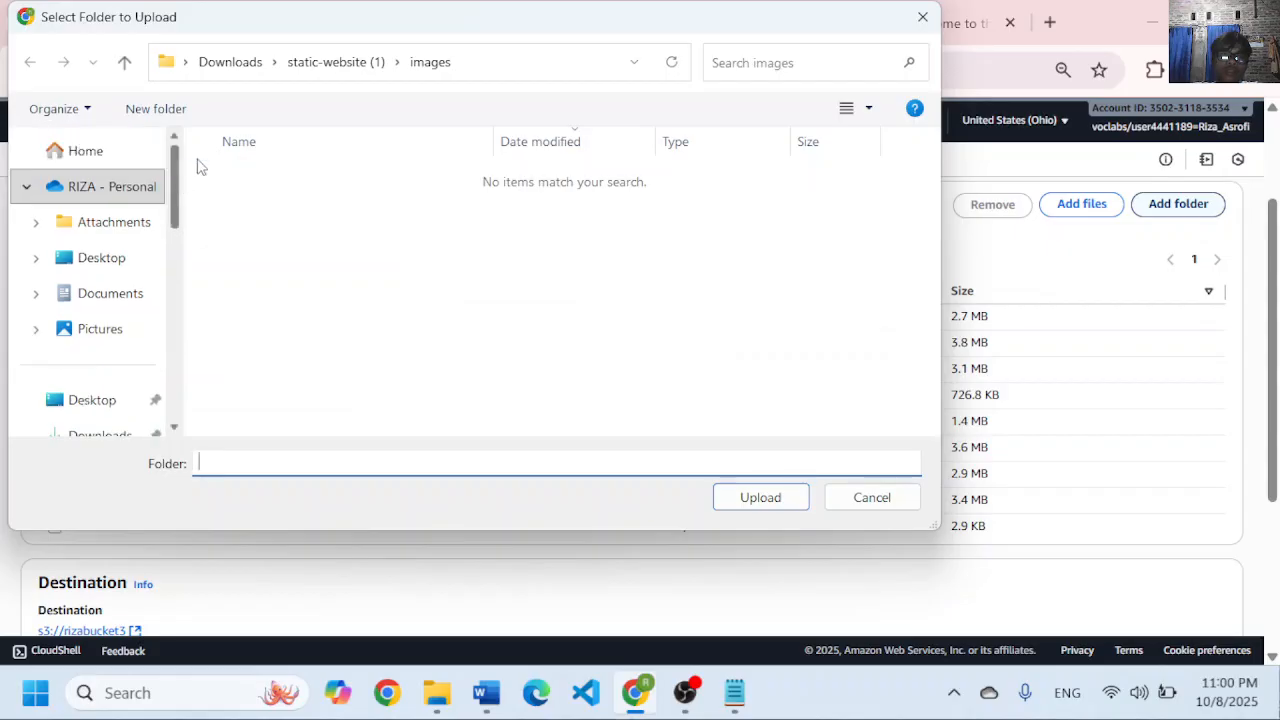
{"action": "left_click", "coordinate": [336, 62]}
{"action": "left_click", "coordinate": [310, 232]}
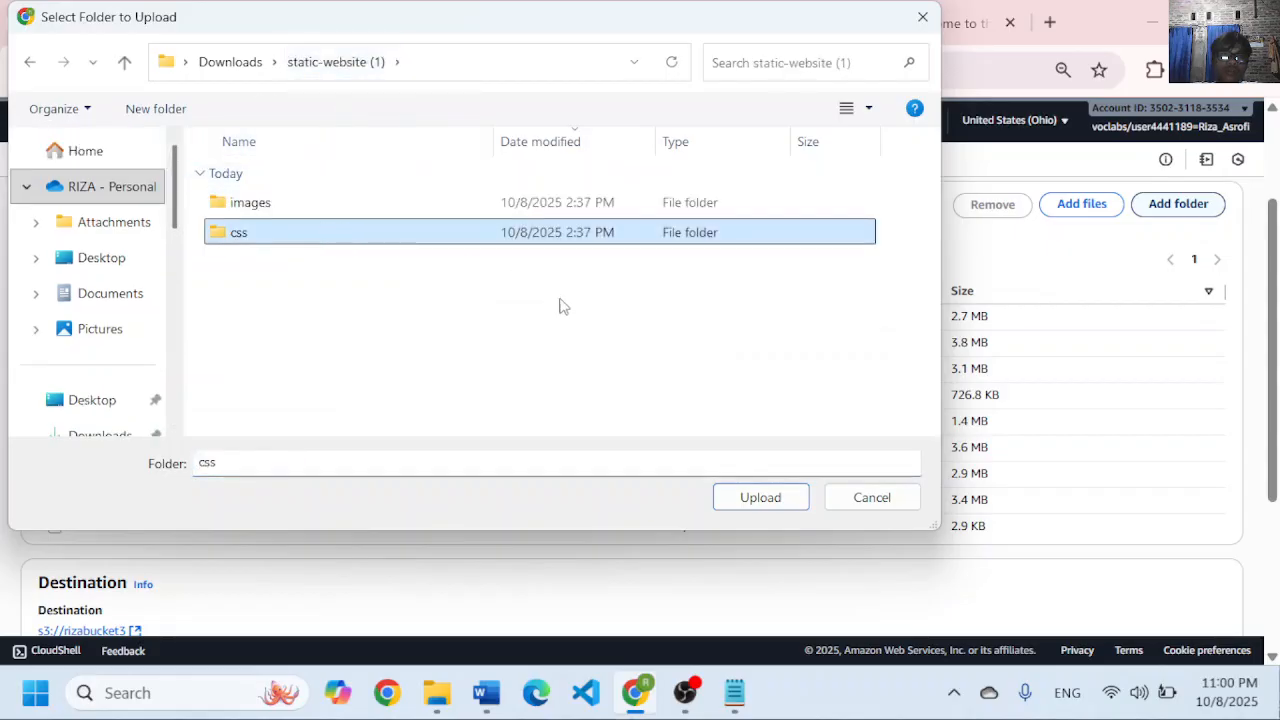
{"action": "left_click", "coordinate": [762, 496]}
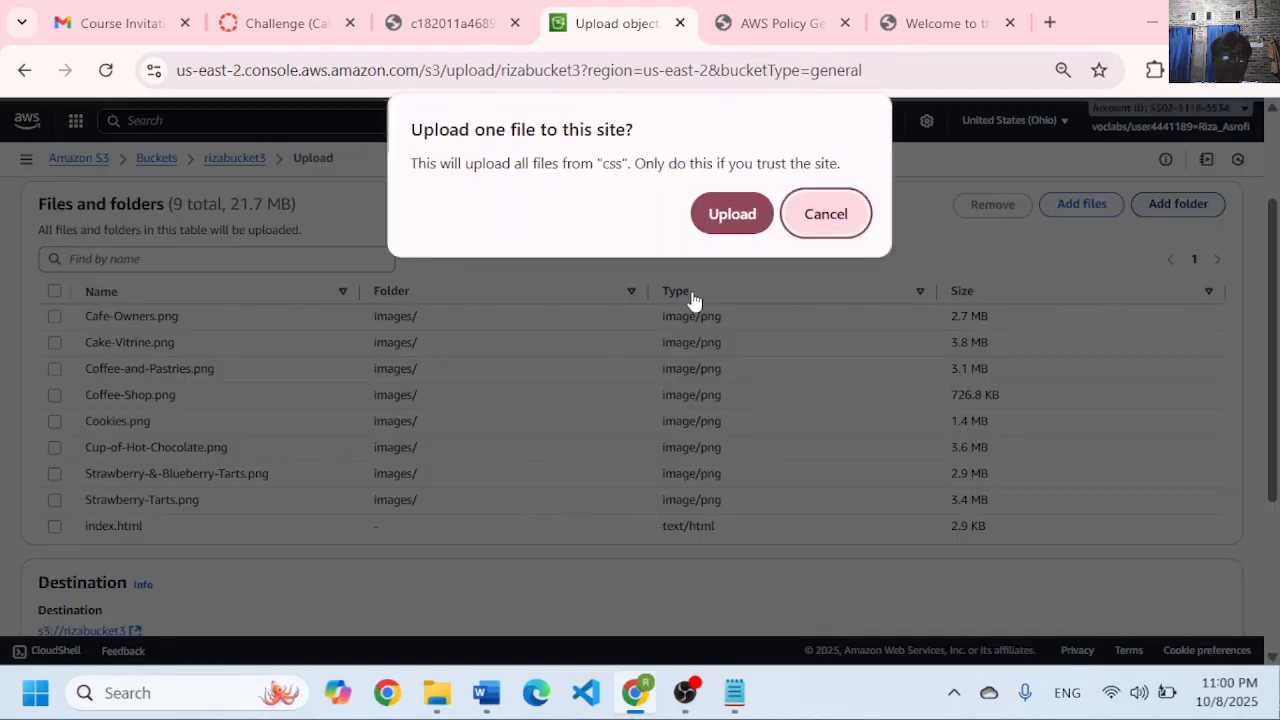
{"action": "left_click", "coordinate": [737, 213]}
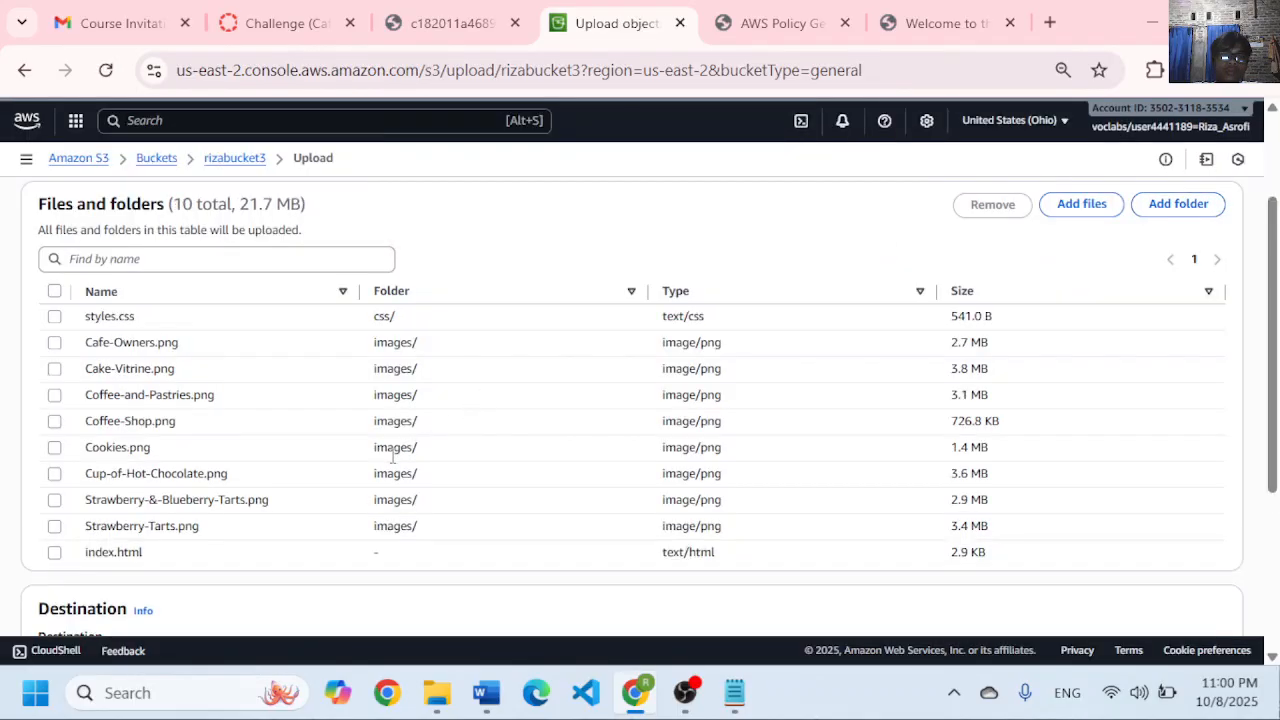
- Select all listed files and start uploading them to rizabucket3
{"action": "scroll", "coordinate": [394, 455], "scroll_direction": "up", "scroll_amount": 1}
{"action": "scroll", "coordinate": [350, 460], "scroll_direction": "down", "scroll_amount": 1}
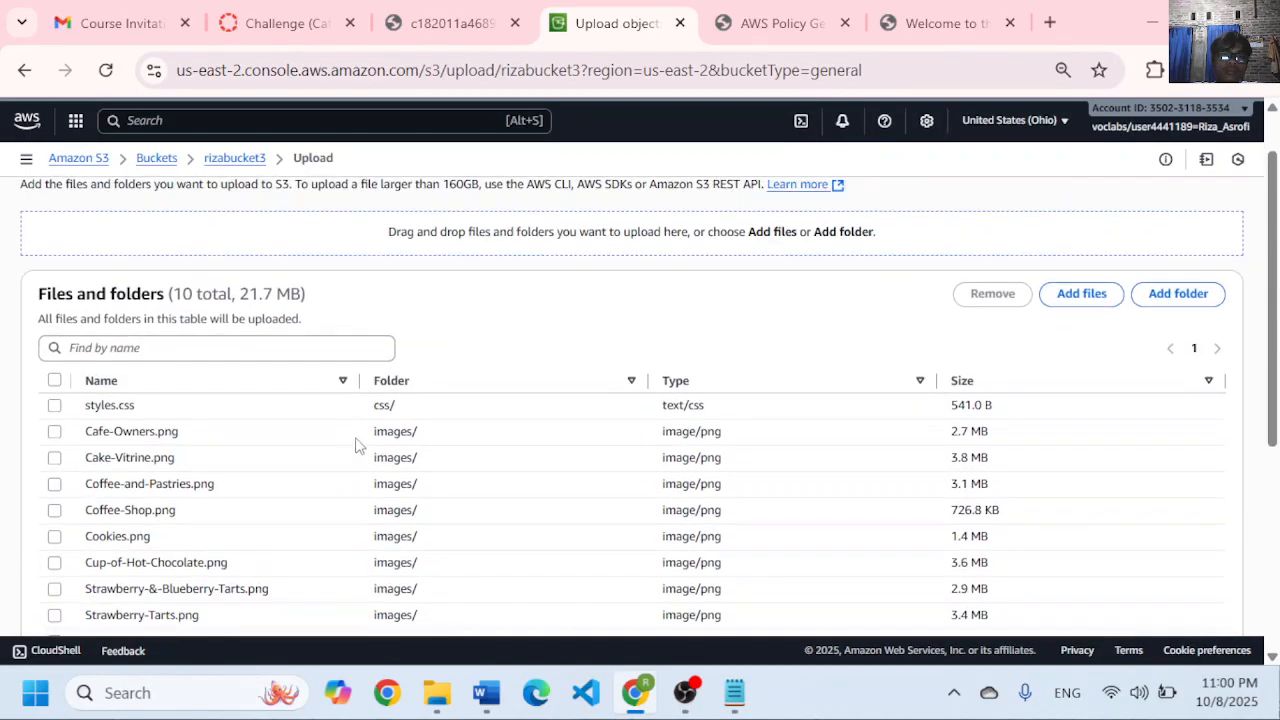
{"action": "left_click", "coordinate": [55, 305]}
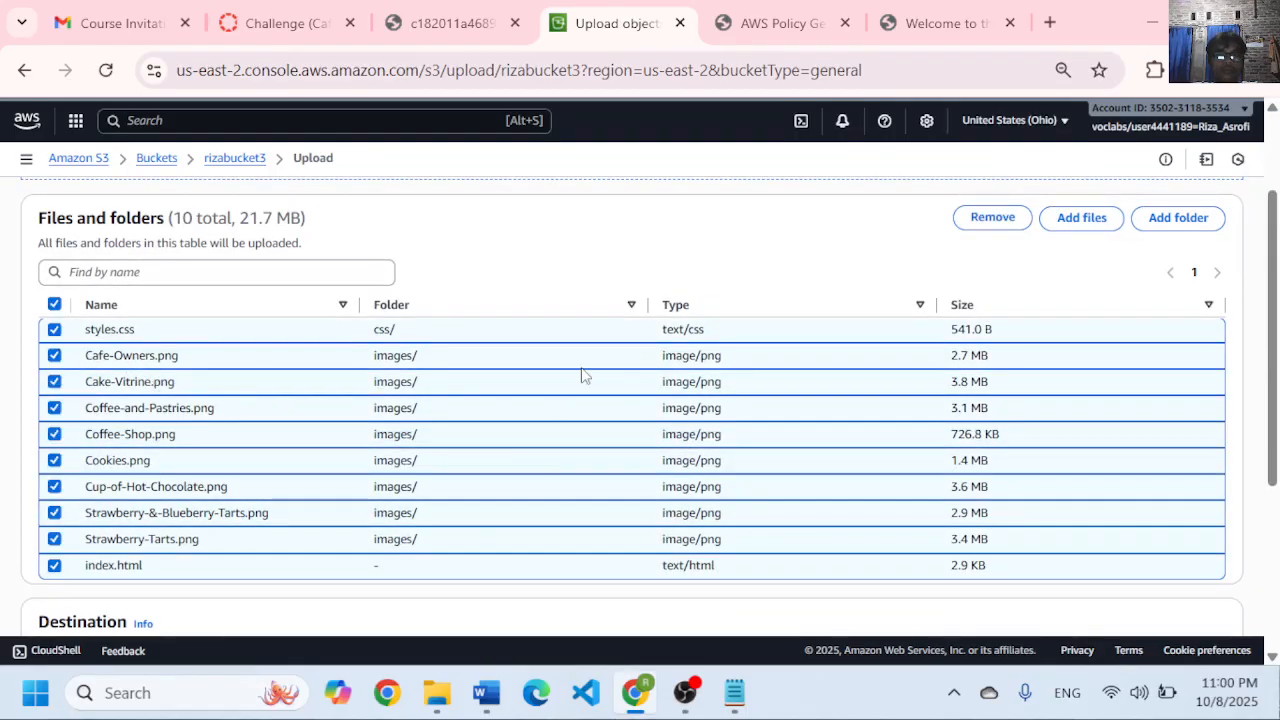
{"action": "scroll", "coordinate": [586, 376], "scroll_direction": "down", "scroll_amount": 4}
{"action": "left_click", "coordinate": [1203, 590]}
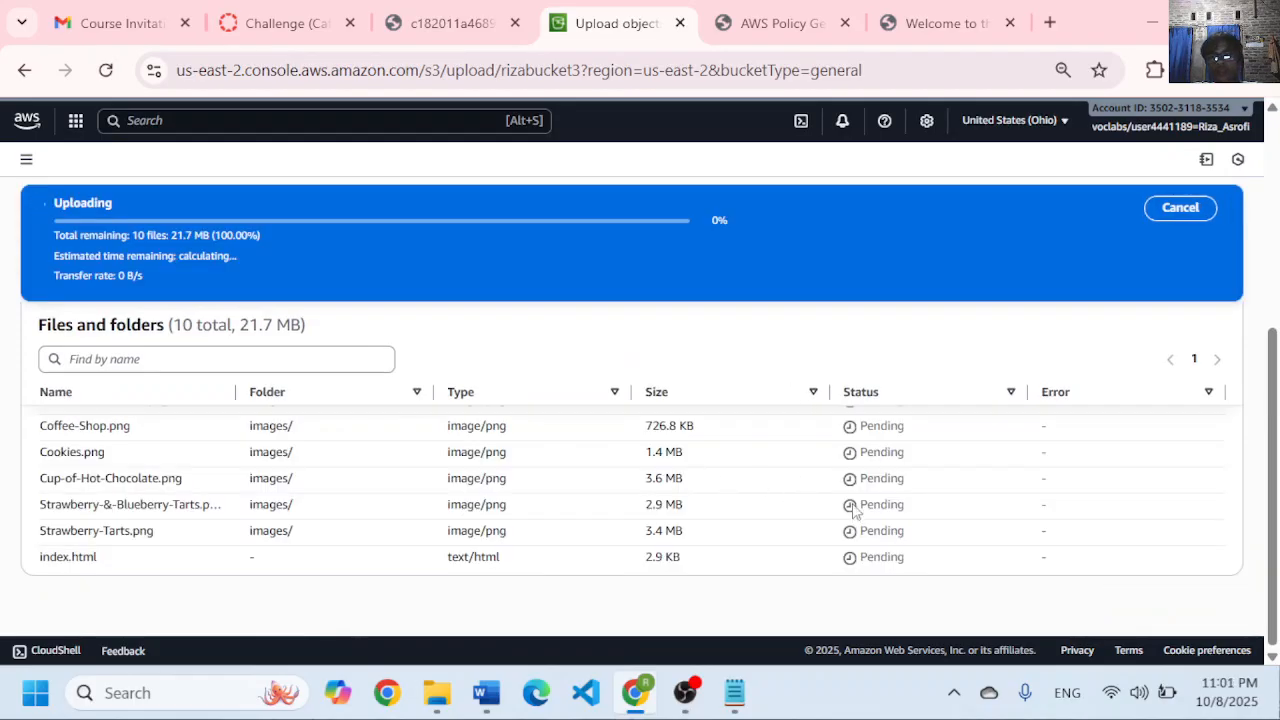
{"action": "scroll", "coordinate": [840, 508], "scroll_direction": "up", "scroll_amount": 1}
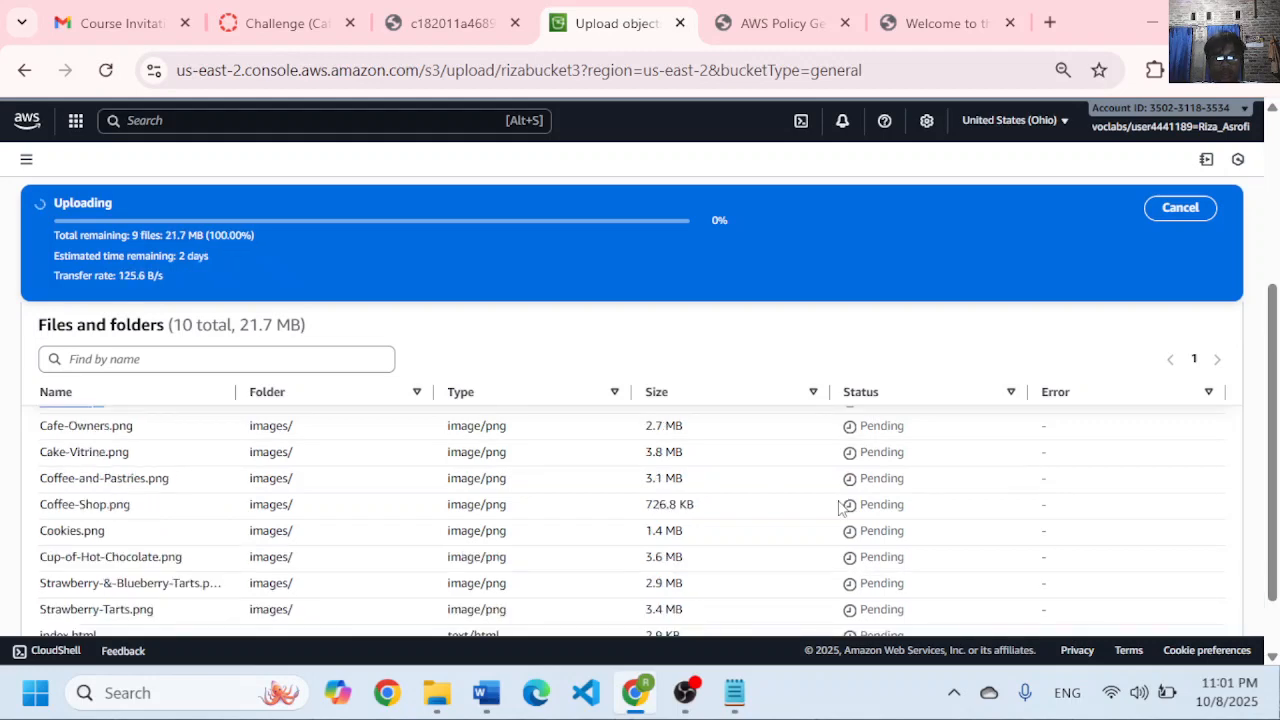
{"action": "scroll", "coordinate": [840, 508], "scroll_direction": "up", "scroll_amount": 4}
{"action": "scroll", "coordinate": [858, 500], "scroll_direction": "down", "scroll_amount": 3}
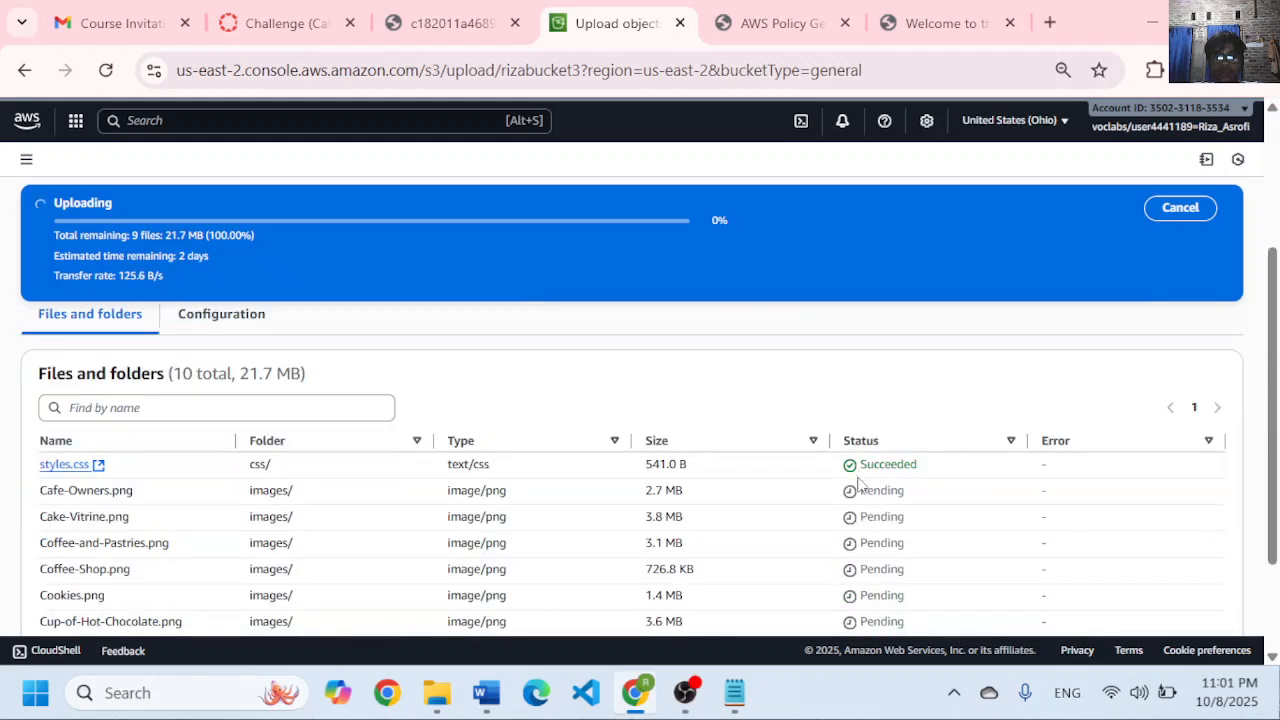
{"action": "scroll", "coordinate": [861, 485], "scroll_direction": "down", "scroll_amount": 1}
{"action": "left_click", "coordinate": [686, 692]}
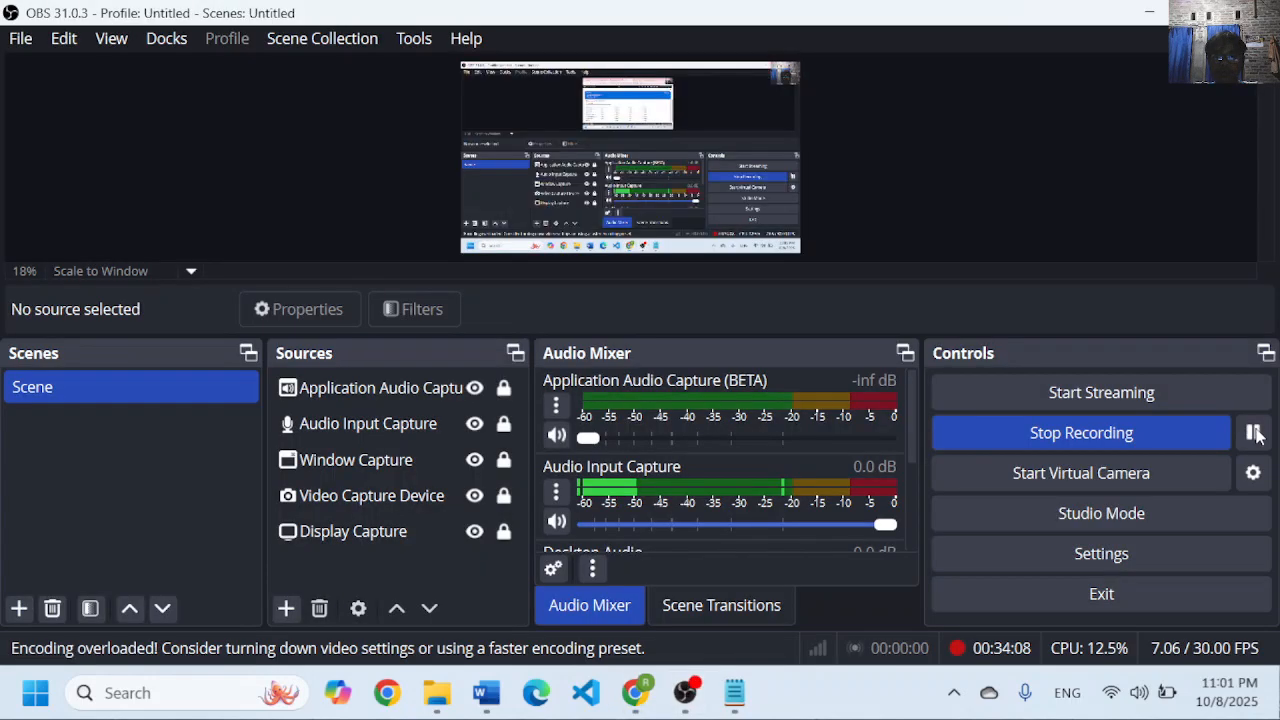
{"action": "left_click", "coordinate": [686, 692]}
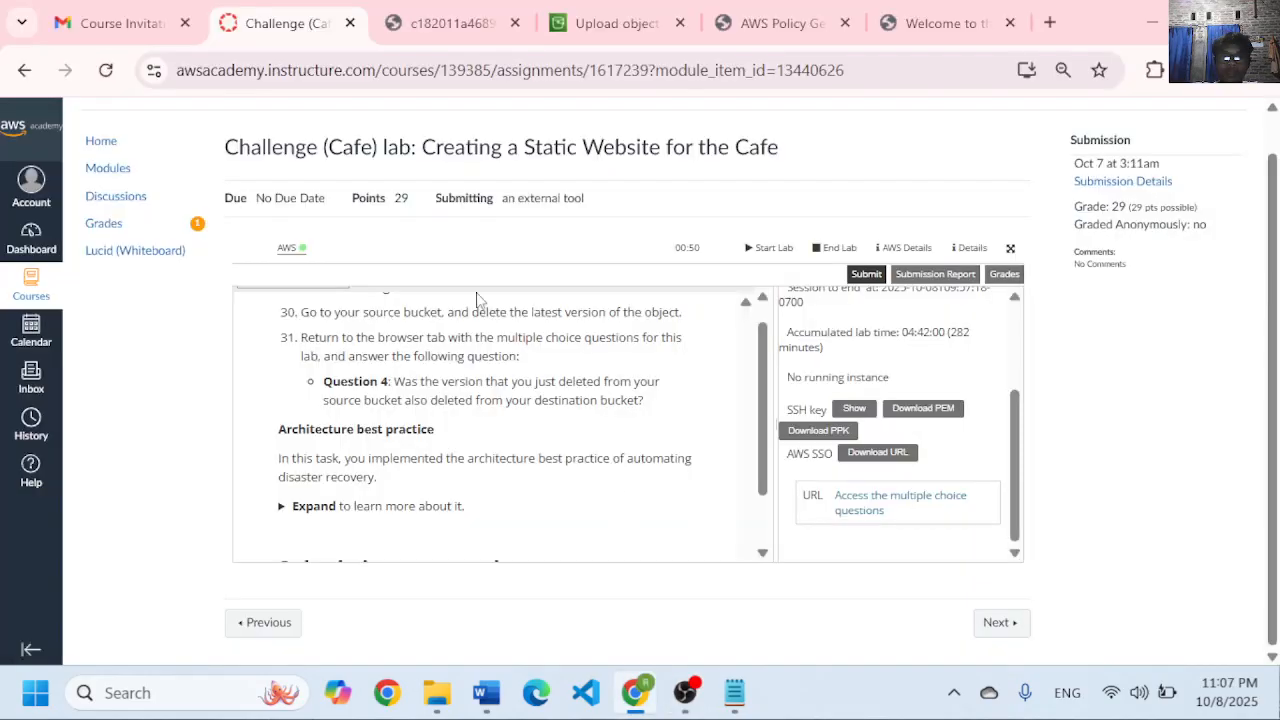
- Return to the rizabucket3 upload status page and review the upload status of every file from styles.css to index.html
{"action": "scroll", "coordinate": [477, 296], "scroll_direction": "up", "scroll_amount": 1}
{"action": "left_click", "coordinate": [712, 7]}
{"action": "left_click", "coordinate": [627, 7]}
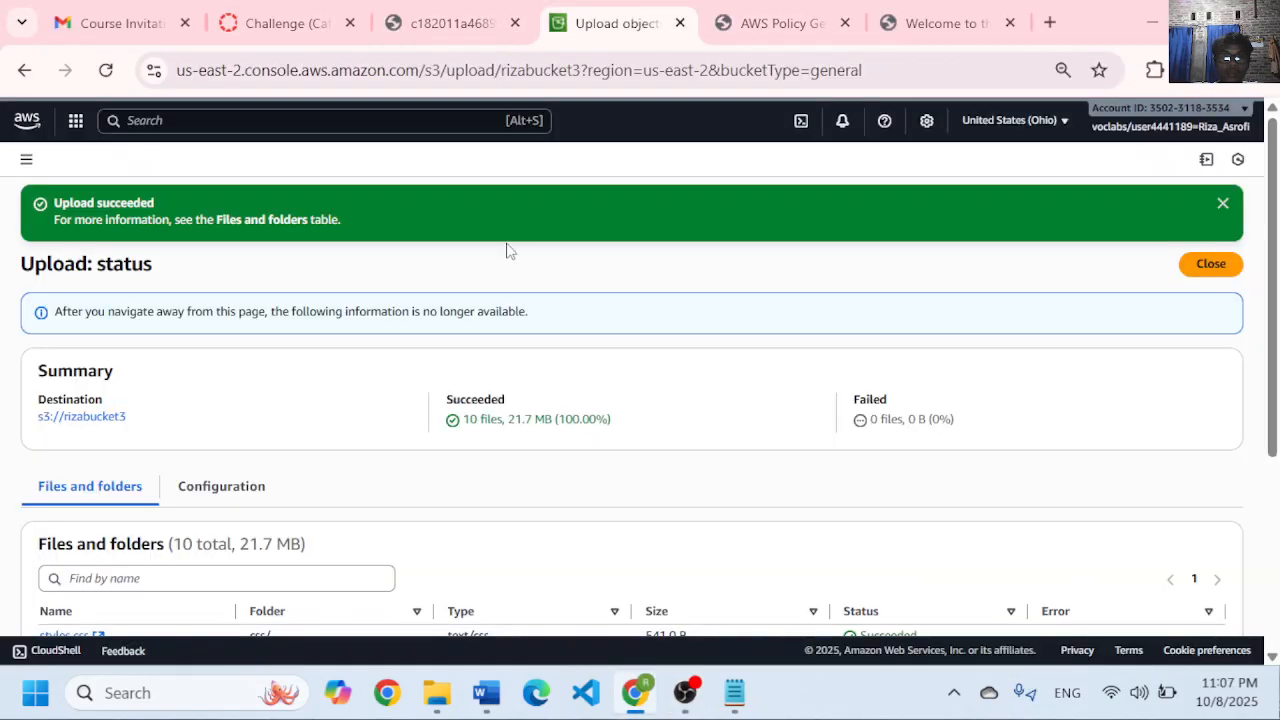
{"action": "scroll", "coordinate": [217, 320], "scroll_direction": "down", "scroll_amount": 3}
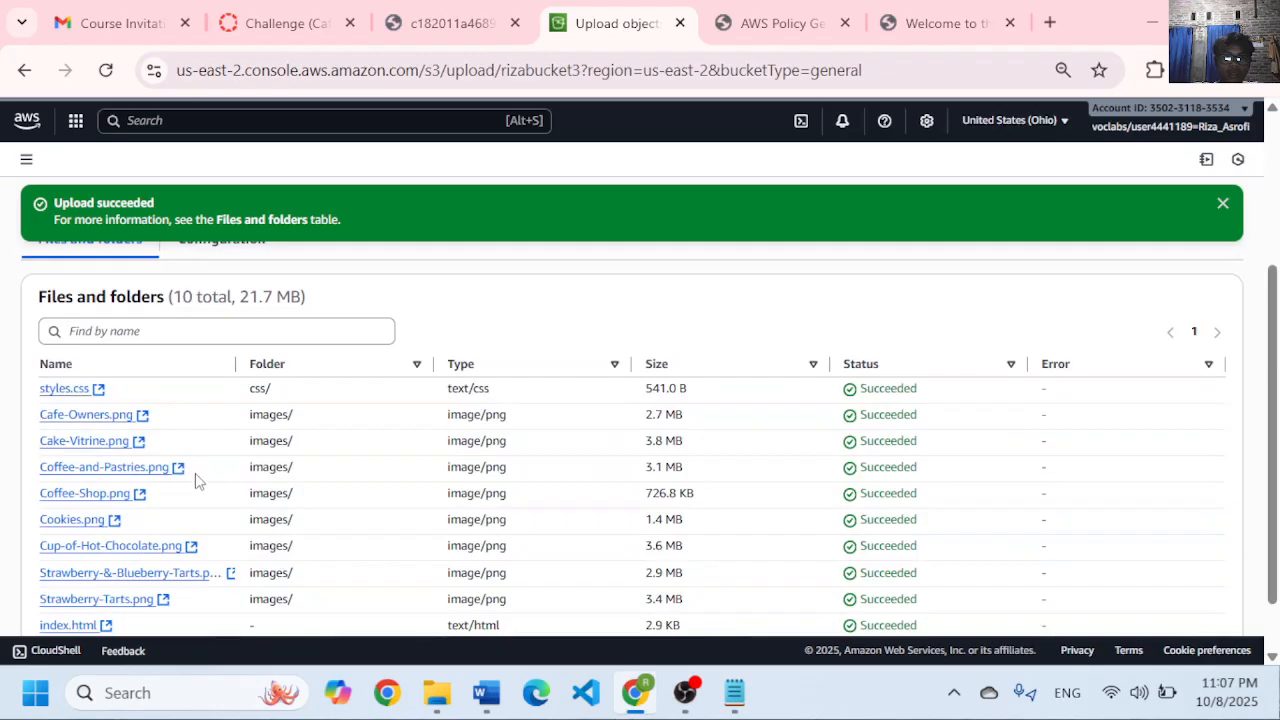
{"action": "scroll", "coordinate": [196, 480], "scroll_direction": "down", "scroll_amount": 1}
{"action": "scroll", "coordinate": [88, 470], "scroll_direction": "up", "scroll_amount": 2}
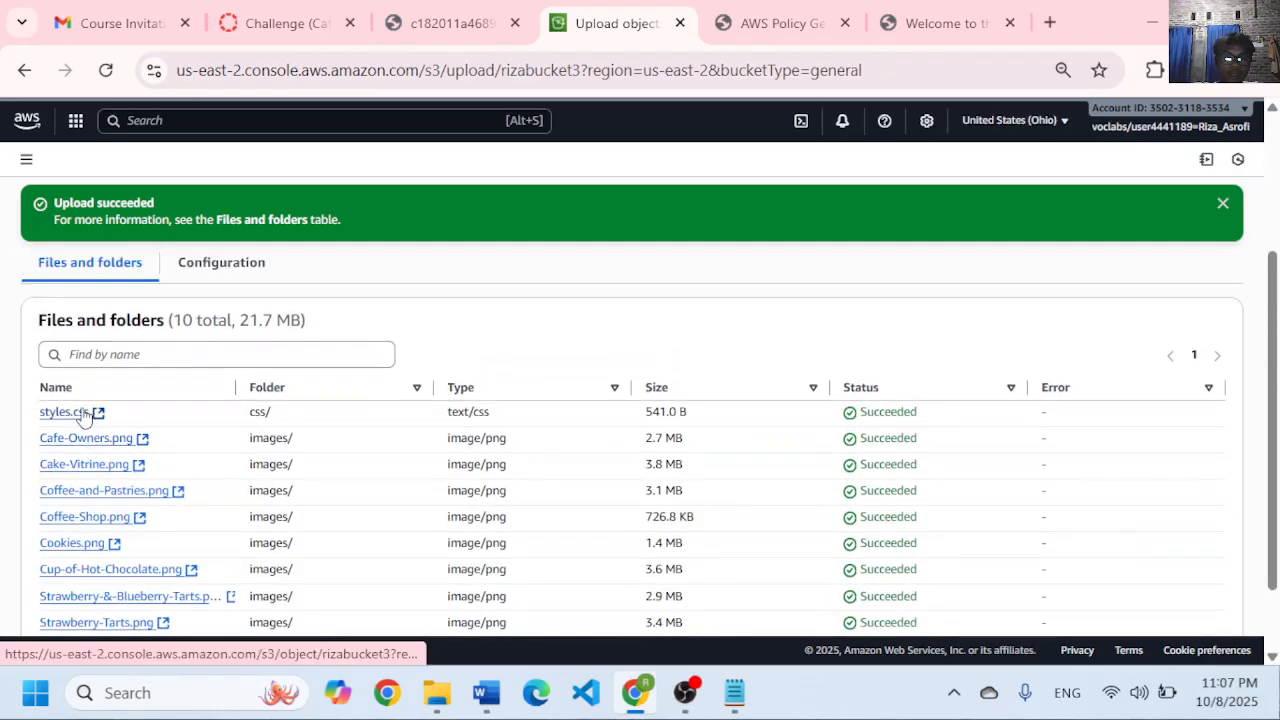
{"action": "scroll", "coordinate": [200, 408], "scroll_direction": "down", "scroll_amount": 1}
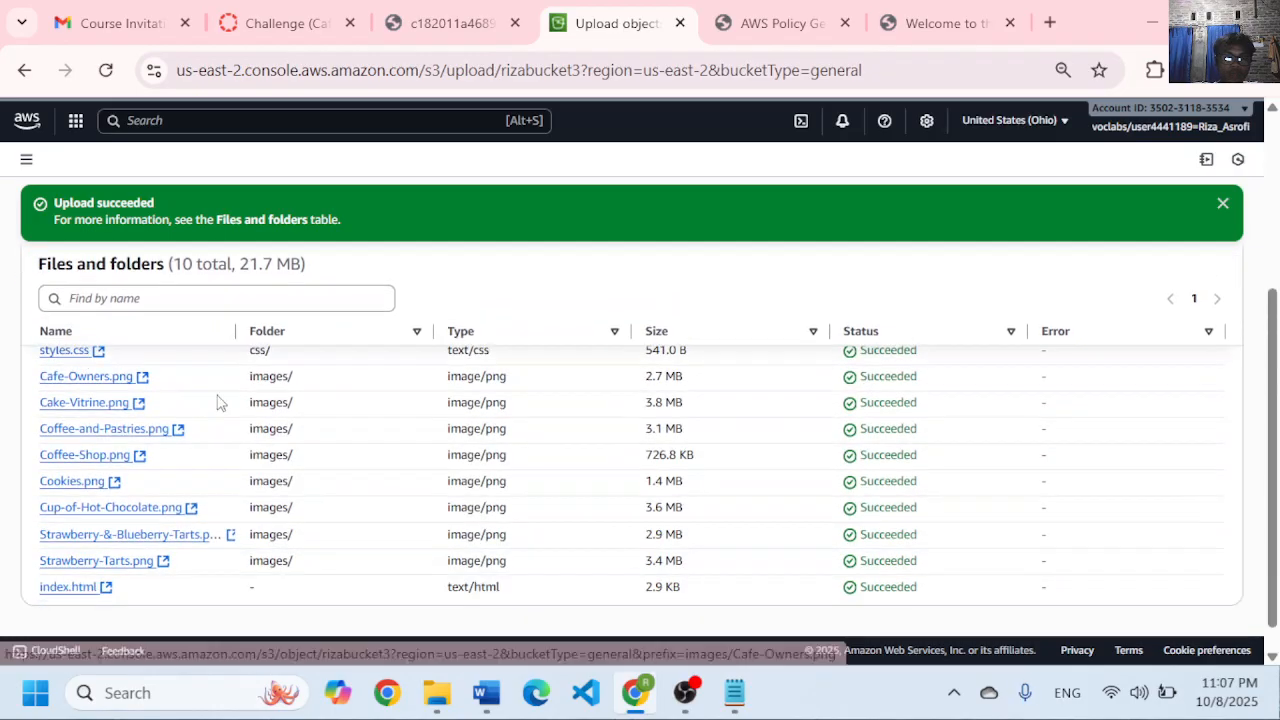
{"action": "scroll", "coordinate": [220, 402], "scroll_direction": "down", "scroll_amount": 1}
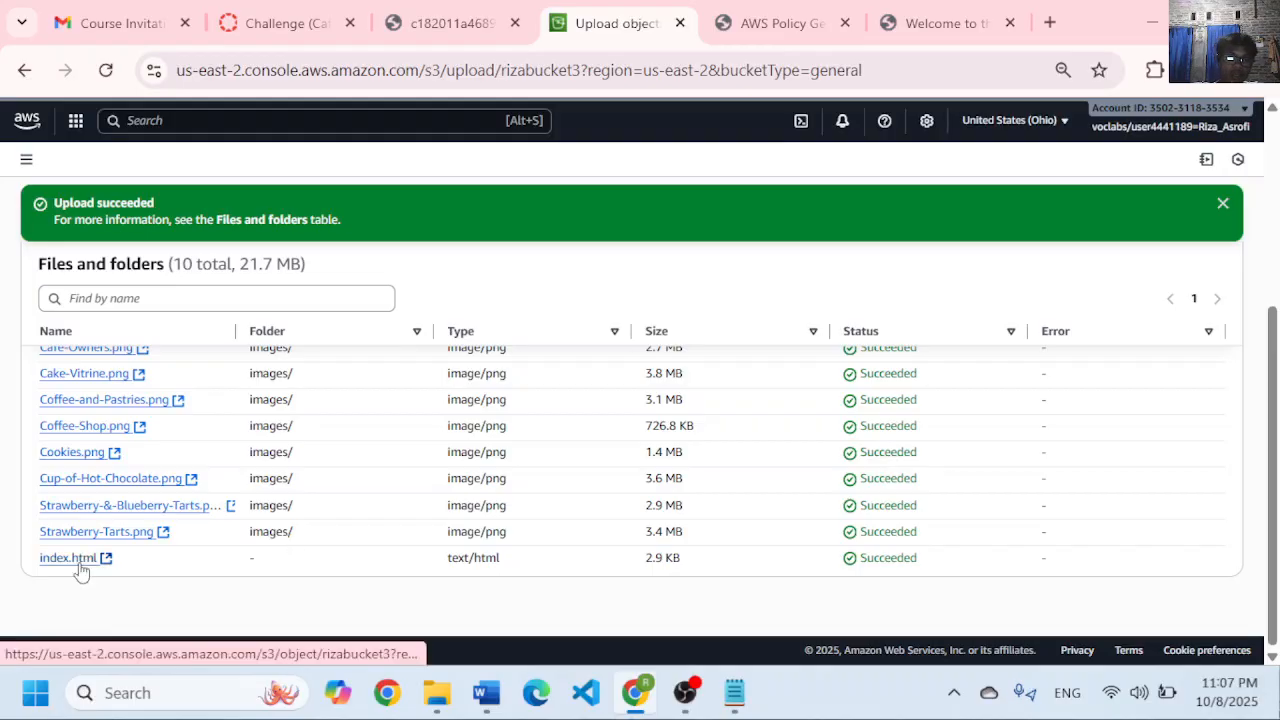
{"action": "scroll", "coordinate": [394, 337], "scroll_direction": "up", "scroll_amount": 5}
- Reread the lab's step 29 on confirming replication, and reload the rizabucket2 website to inspect its content
{"action": "left_click", "coordinate": [288, 23]}
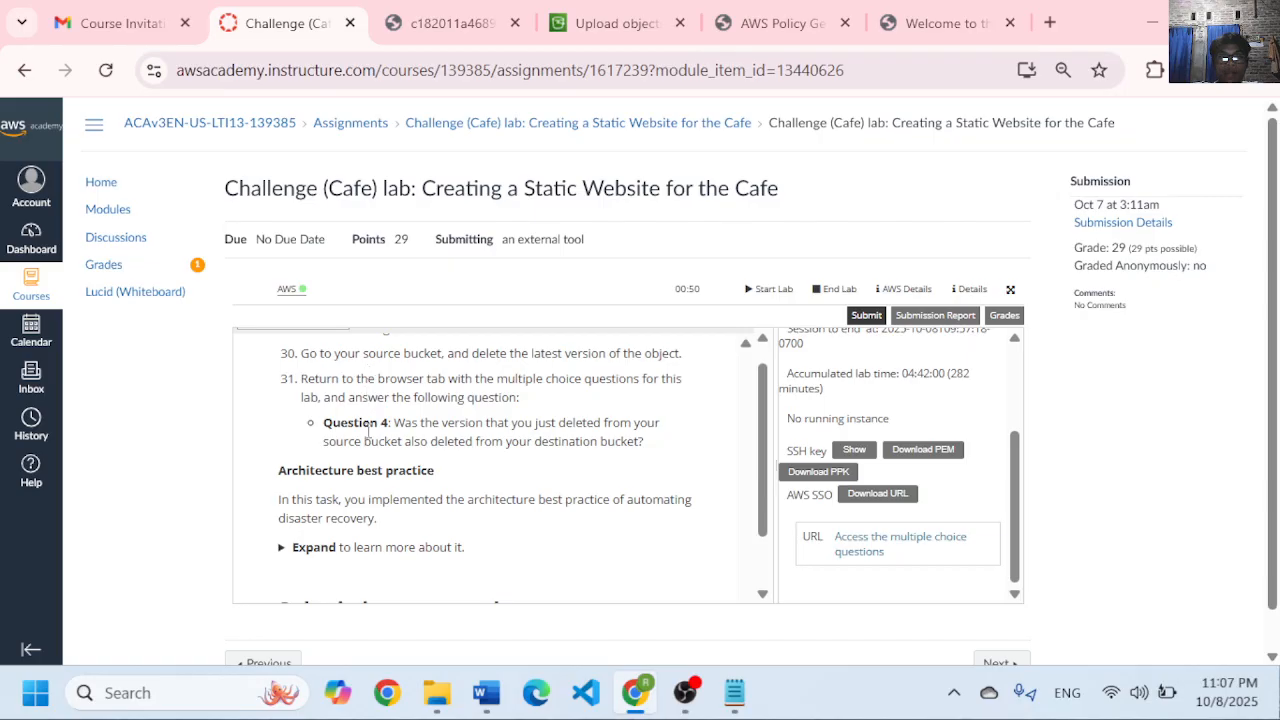
{"action": "scroll", "coordinate": [368, 430], "scroll_direction": "up", "scroll_amount": 2}
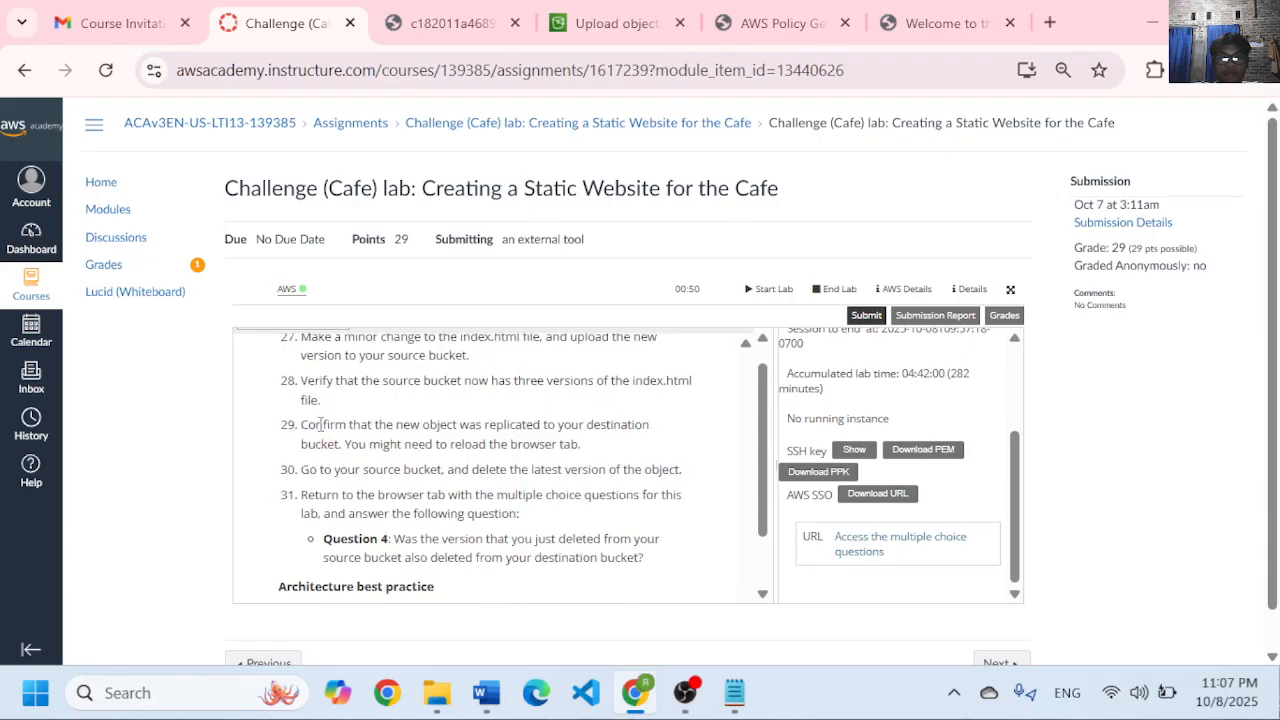
{"action": "left_click_drag", "start_coordinate": [300, 425], "coordinate": [594, 449]}
{"action": "left_click", "coordinate": [595, 453]}
{"action": "left_click", "coordinate": [945, 23]}
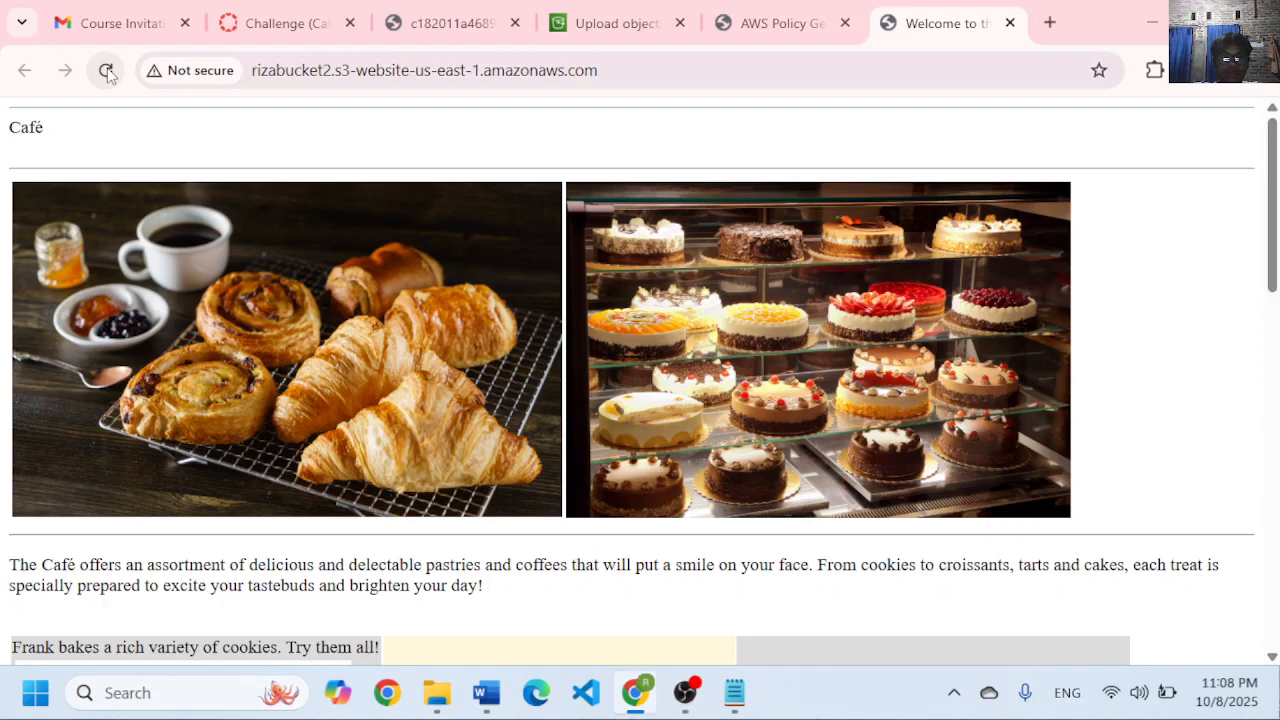
{"action": "left_click", "coordinate": [107, 71]}
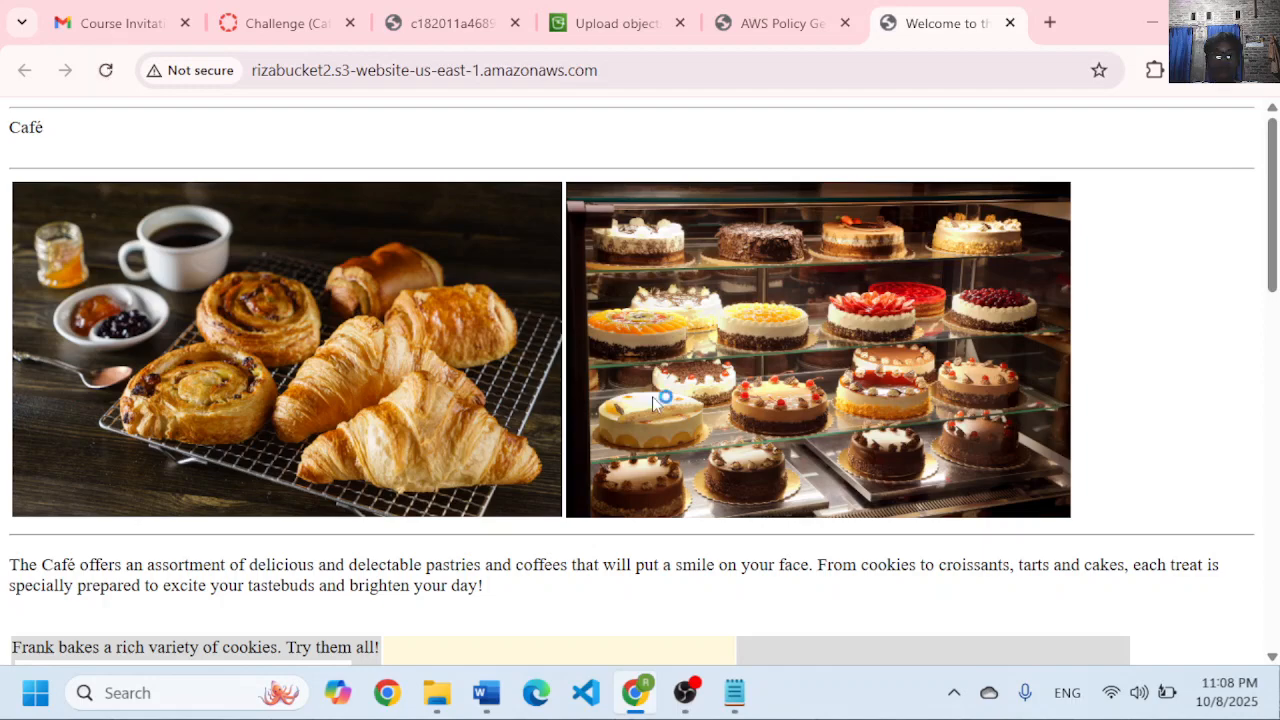
{"action": "scroll", "coordinate": [652, 400], "scroll_direction": "down", "scroll_amount": 2}
{"action": "scroll", "coordinate": [652, 403], "scroll_direction": "down", "scroll_amount": 1}
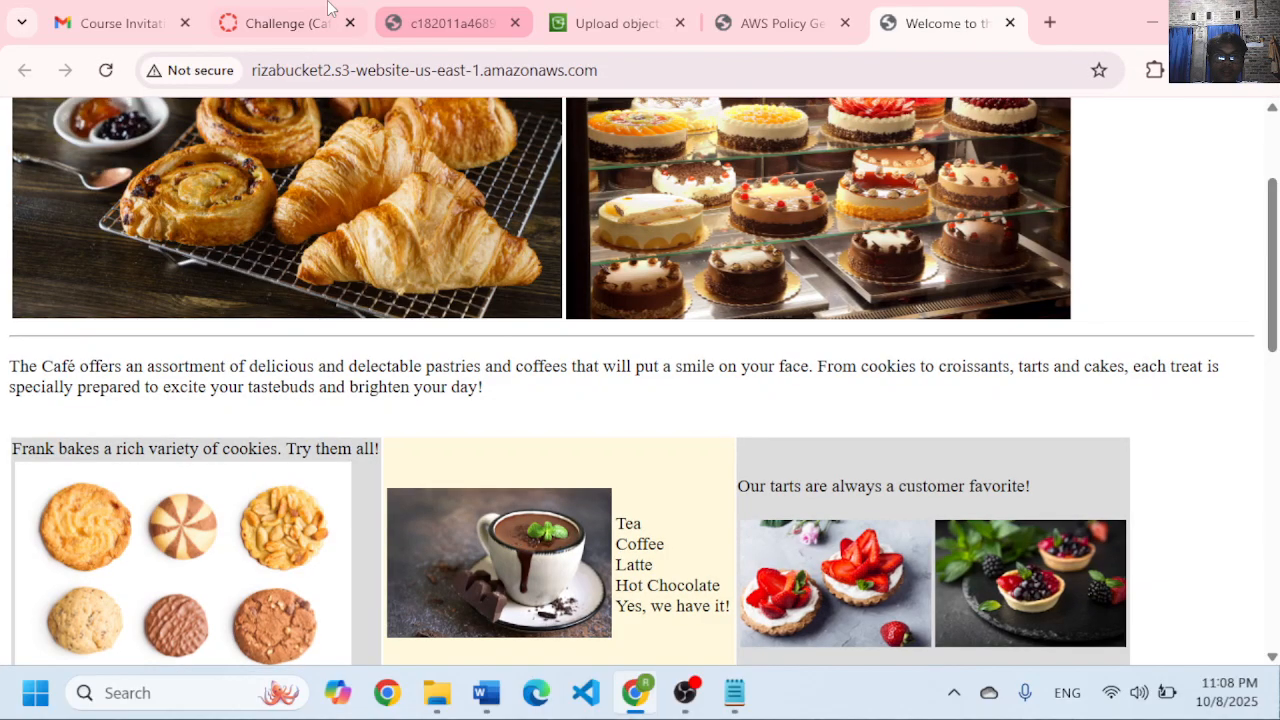
- Read the lab's steps 30 and 31 on deleting the latest object version and answering Question 4
{"action": "left_click", "coordinate": [290, 23]}
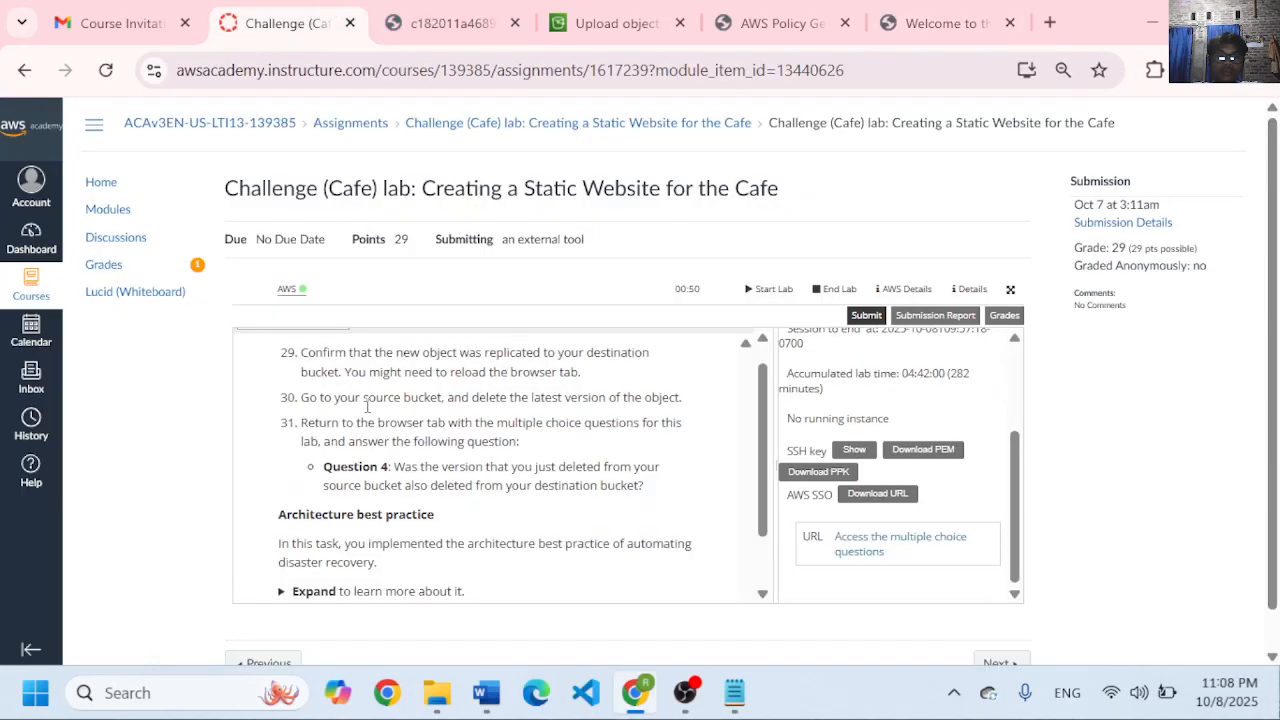
{"action": "scroll", "coordinate": [471, 395], "scroll_direction": "down", "scroll_amount": 1}
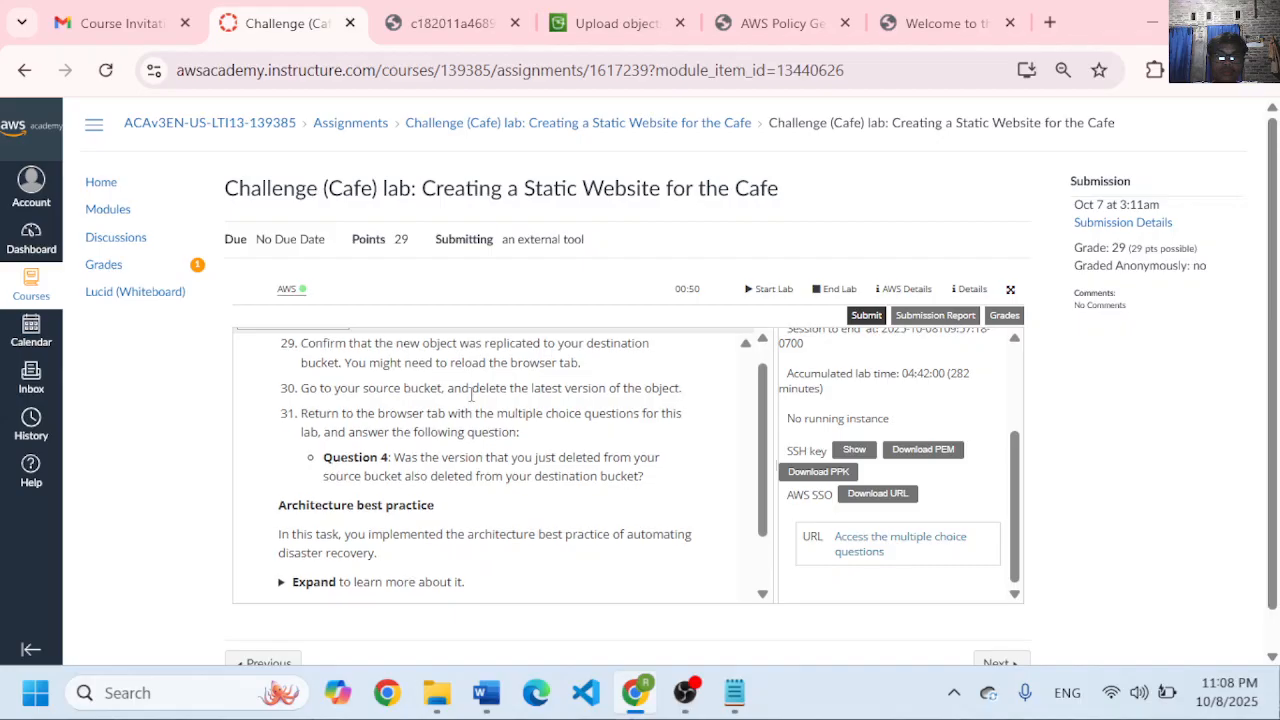
{"action": "scroll", "coordinate": [471, 395], "scroll_direction": "down", "scroll_amount": 1}
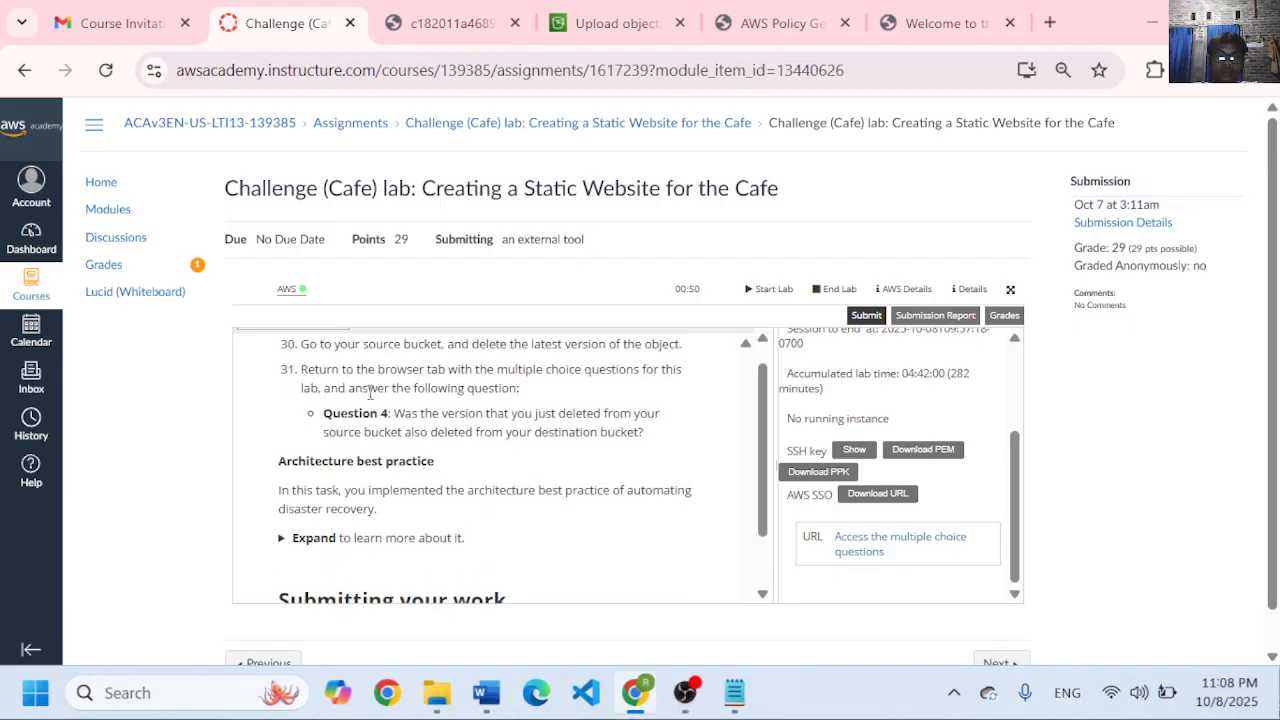
{"action": "scroll", "coordinate": [385, 405], "scroll_direction": "up", "scroll_amount": 1}
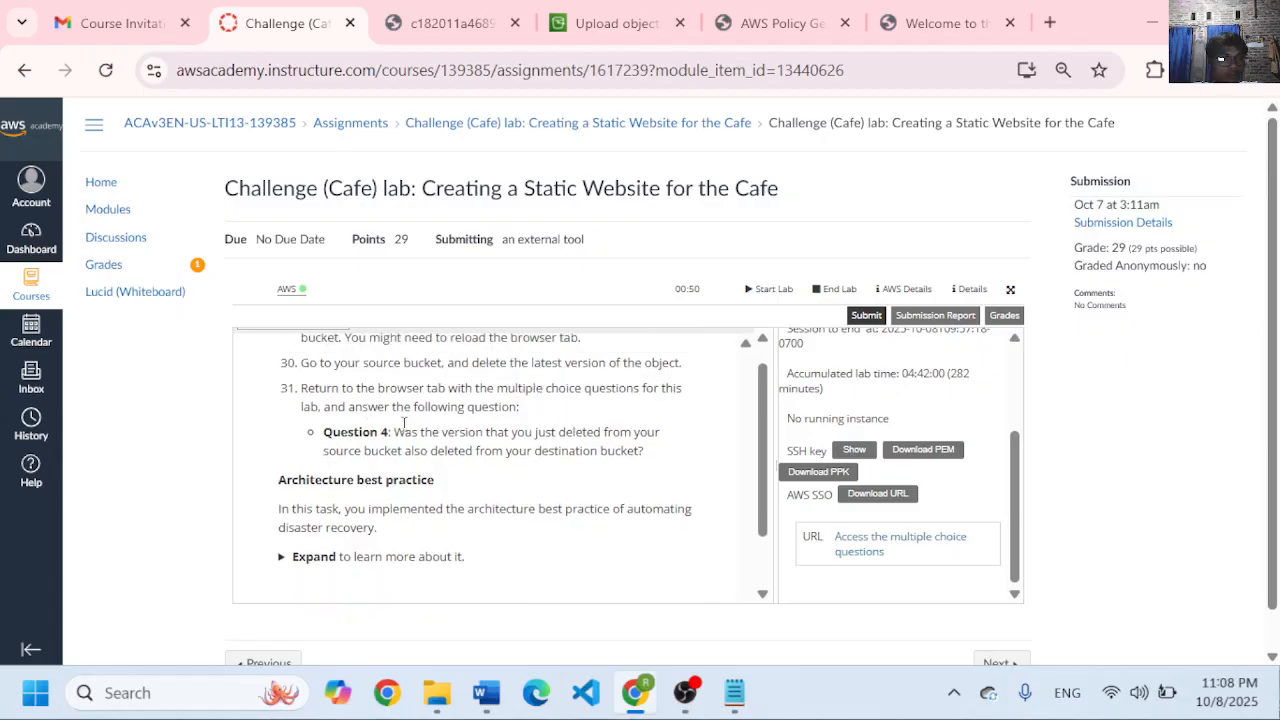
{"action": "scroll", "coordinate": [408, 416], "scroll_direction": "up", "scroll_amount": 2}
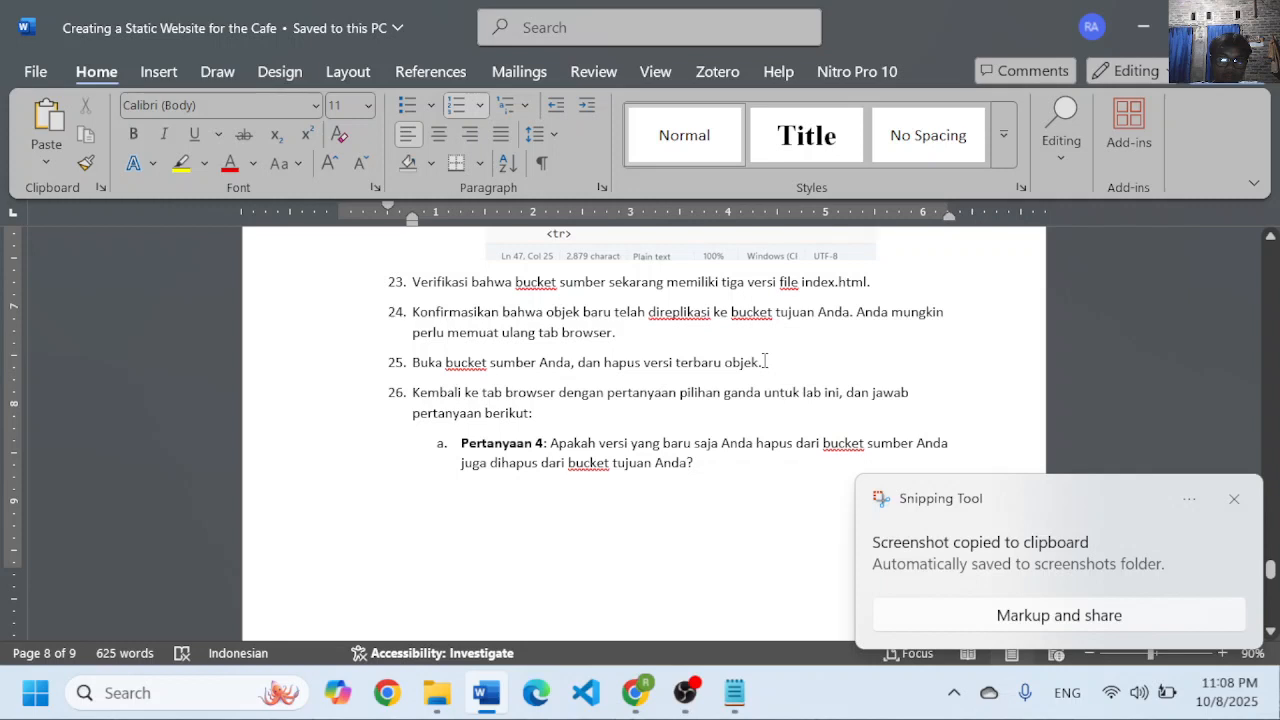
- In the Word document, paste the copied website screenshot in a new item below step 24 and shrink it to about 4.5 inches wide
{"action": "key", "text": "Return"}
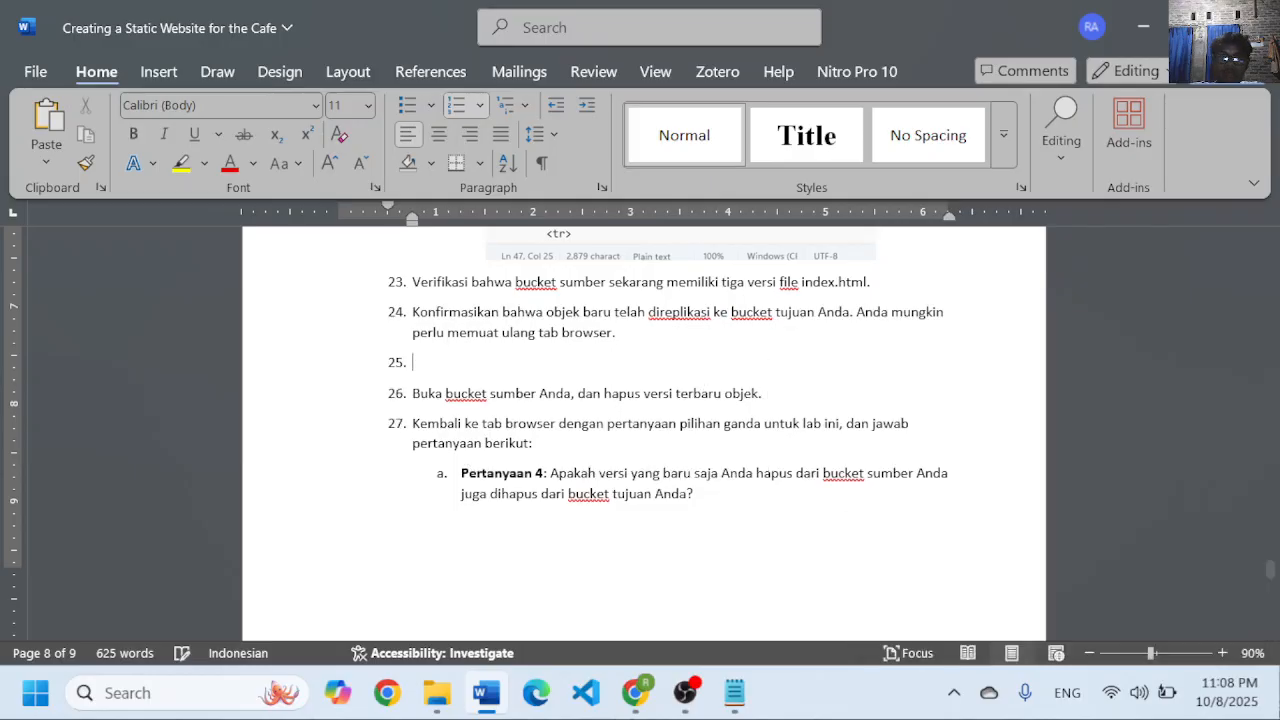
{"action": "key", "text": "ctrl+v"}
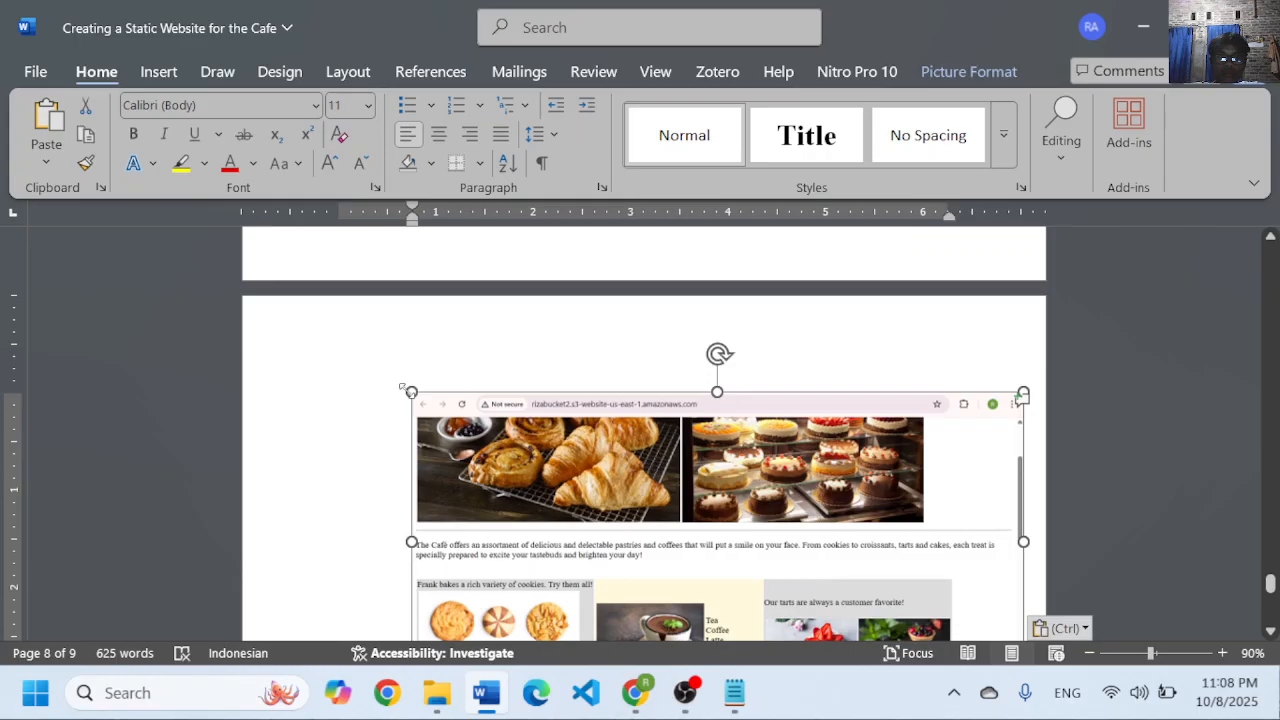
{"action": "left_click_drag", "start_coordinate": [400, 386], "coordinate": [574, 471]}
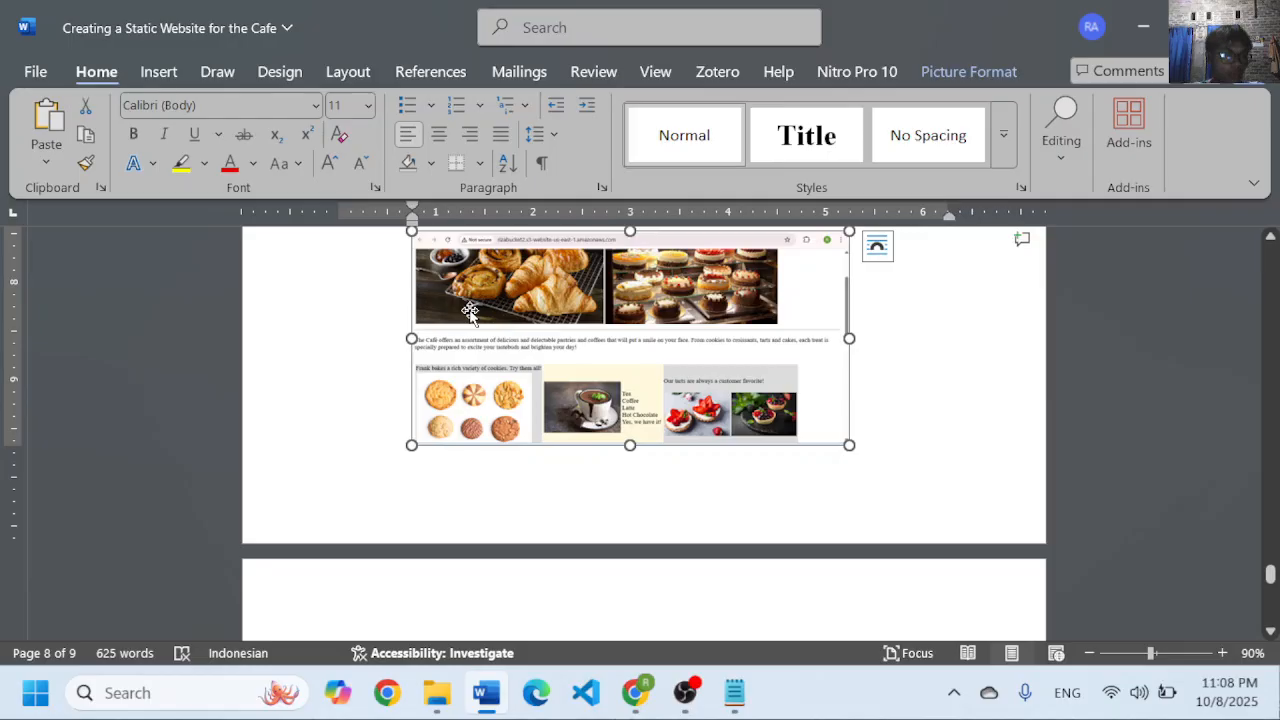
- Switch back to the browser's multiple choice questions, and answer Question 4 about the deleted version with No and submit it
{"action": "key", "text": "alt+Tab"}
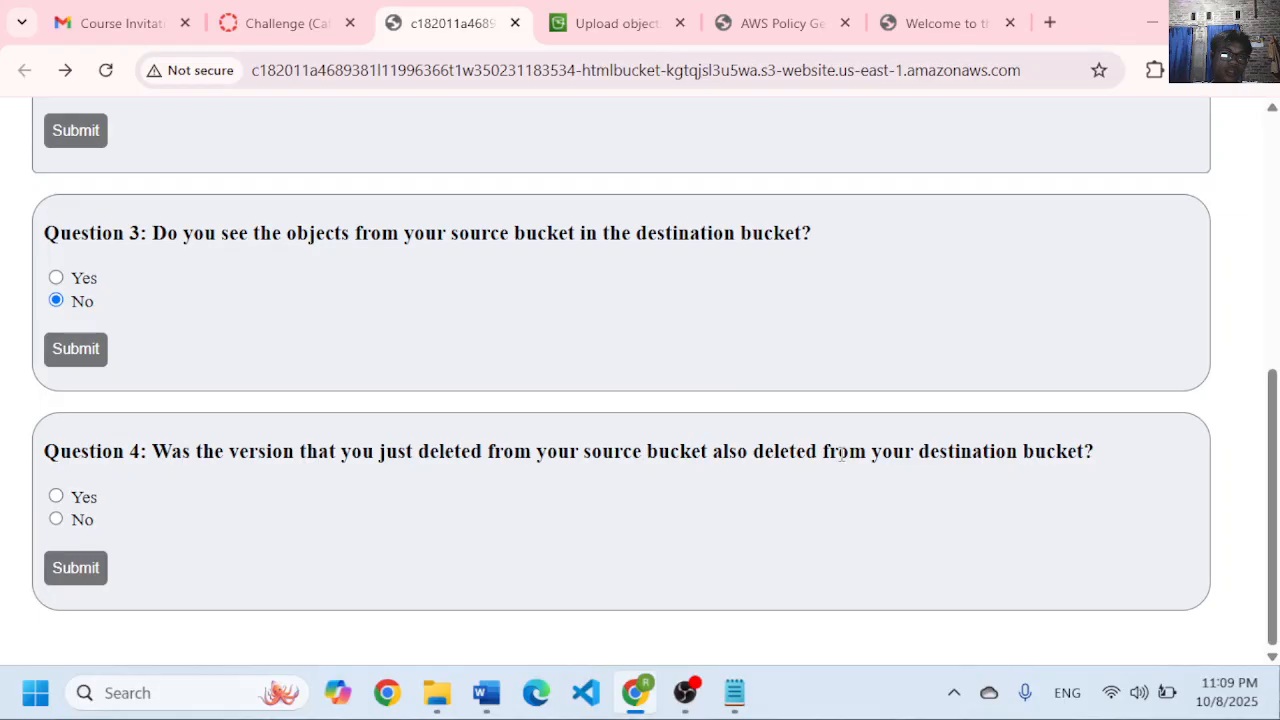
{"action": "left_click", "coordinate": [56, 519]}
{"action": "left_click", "coordinate": [88, 568]}
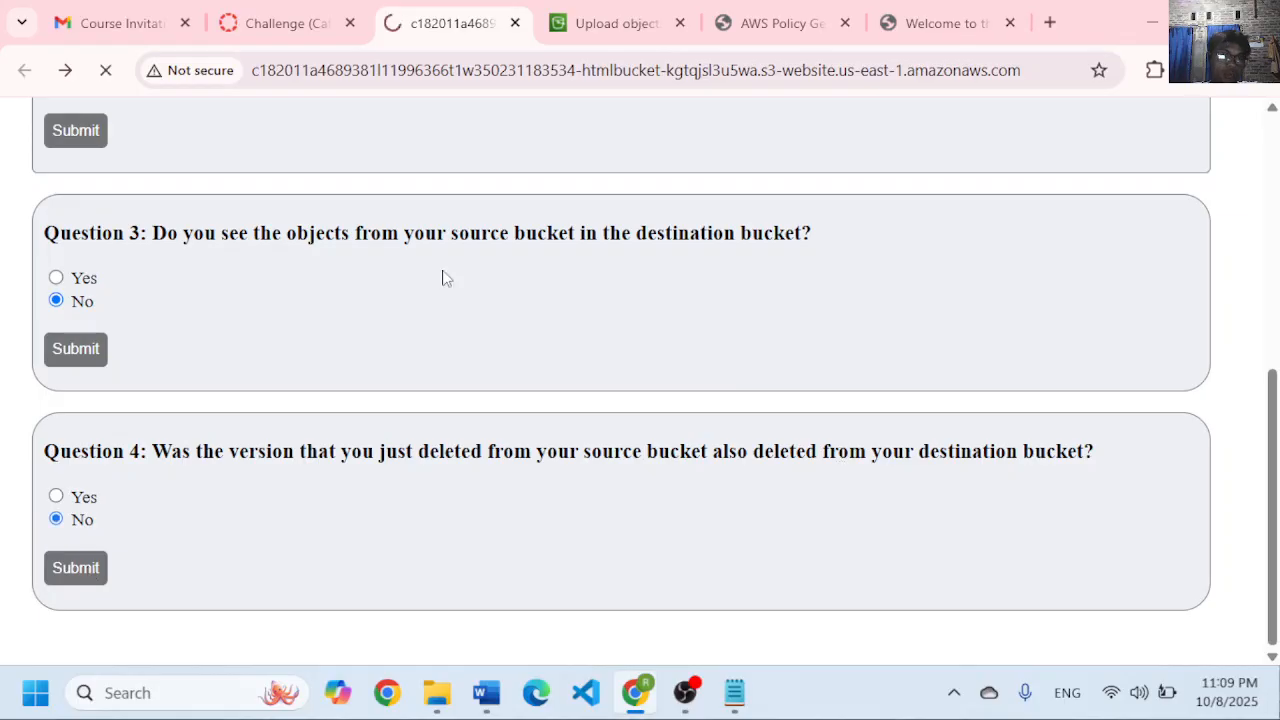